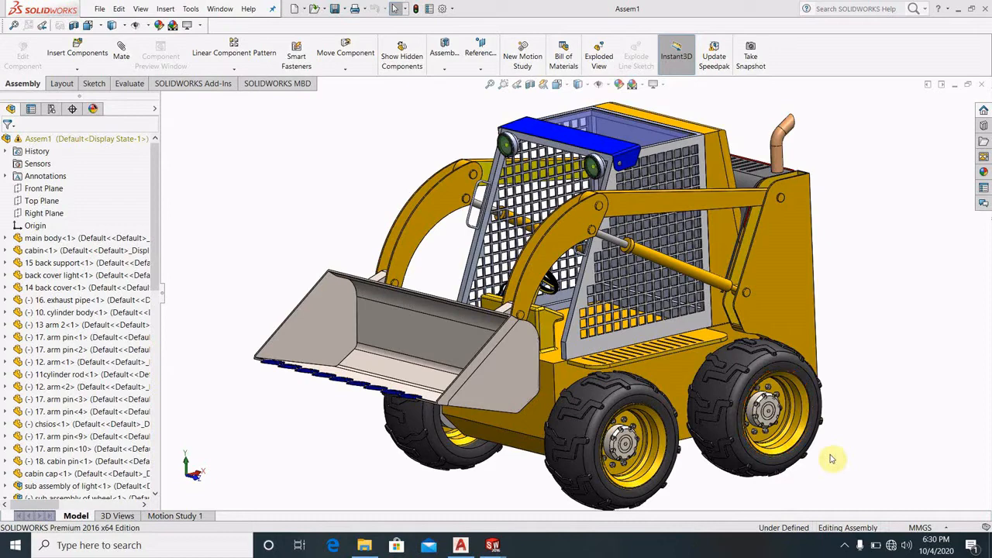
Step: Examine the skid-steer loader assembly, and switch to its finished four-view drawing sheet to look it over
middle_drag(860, 346, 864, 366)
scroll(725, 277, down, 2)
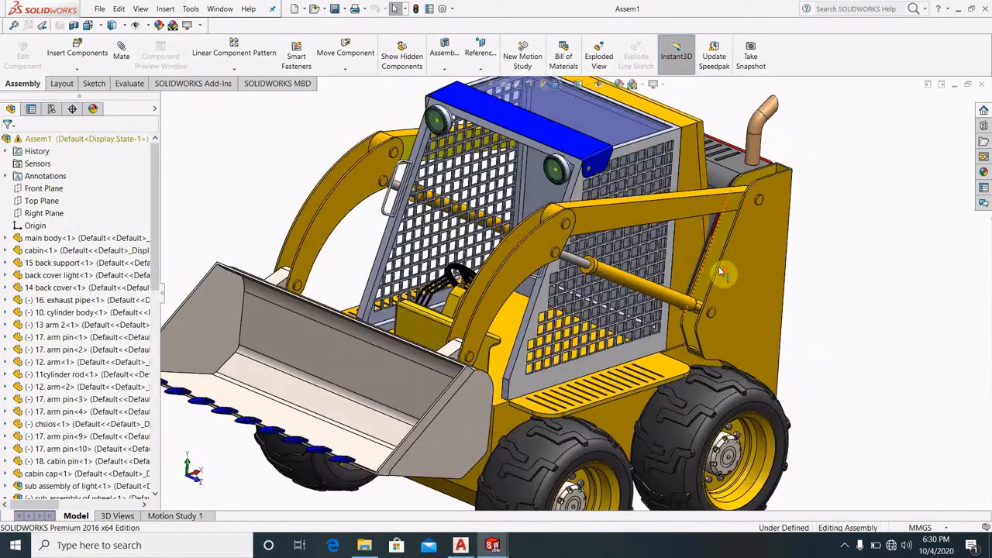
scroll(721, 281, up, 4)
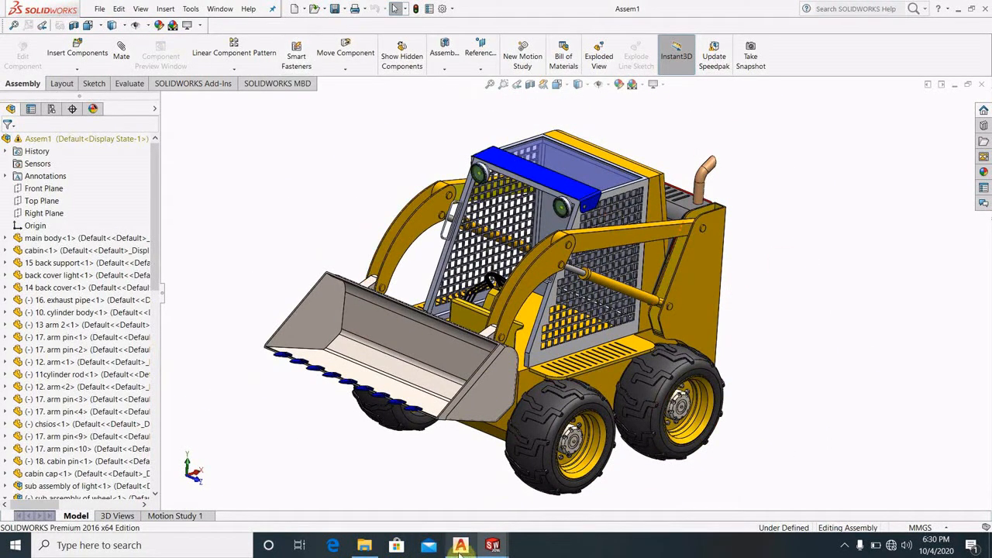
mouse_move(490, 549)
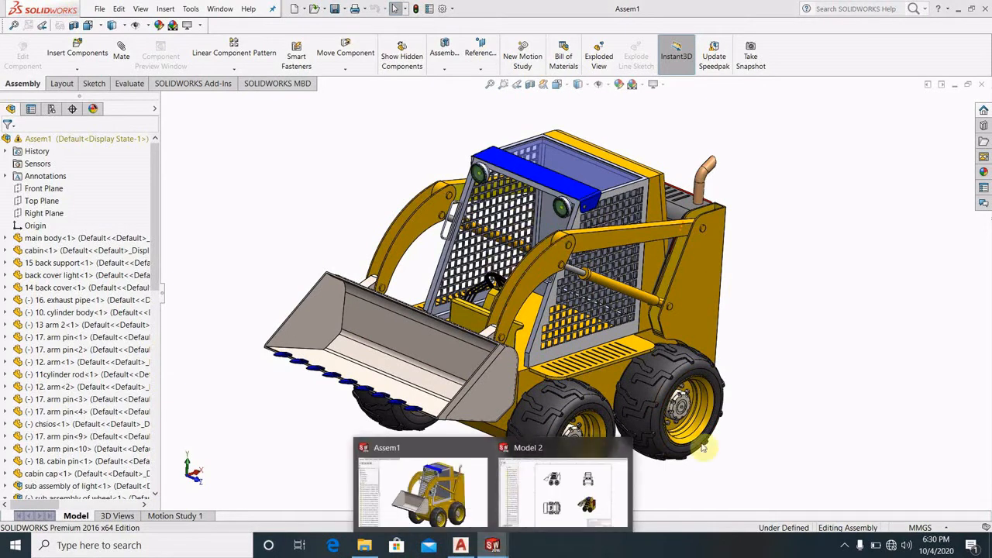
click(588, 489)
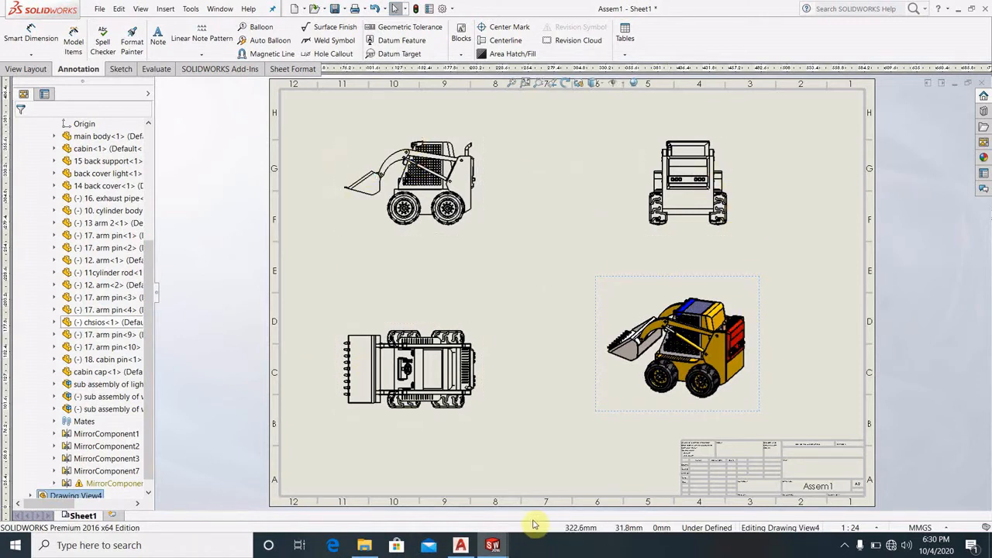
Step: Switch to AutoCAD and examine the DRAFT 1 assembly drawing in model space and on the a2 layout
mouse_move(461, 546)
click(450, 514)
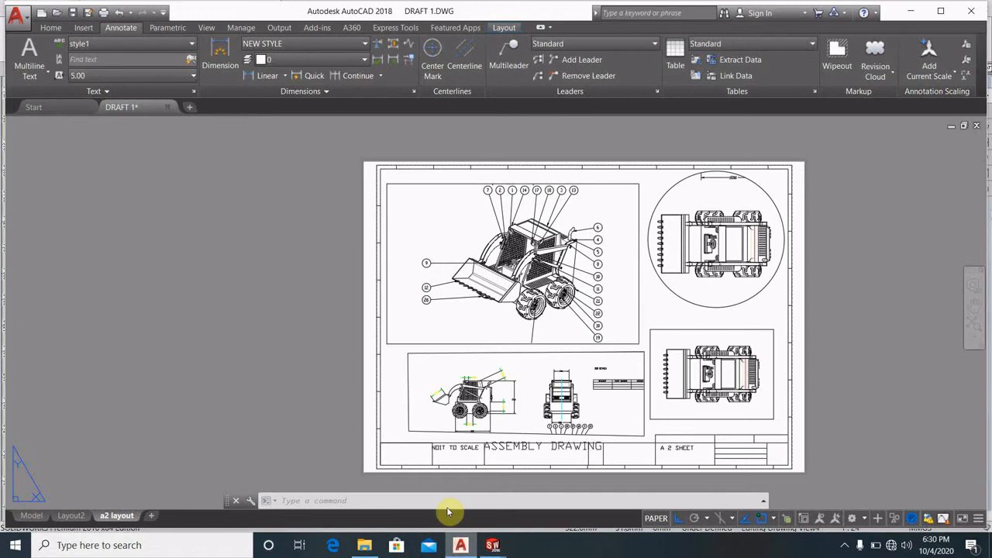
click(31, 516)
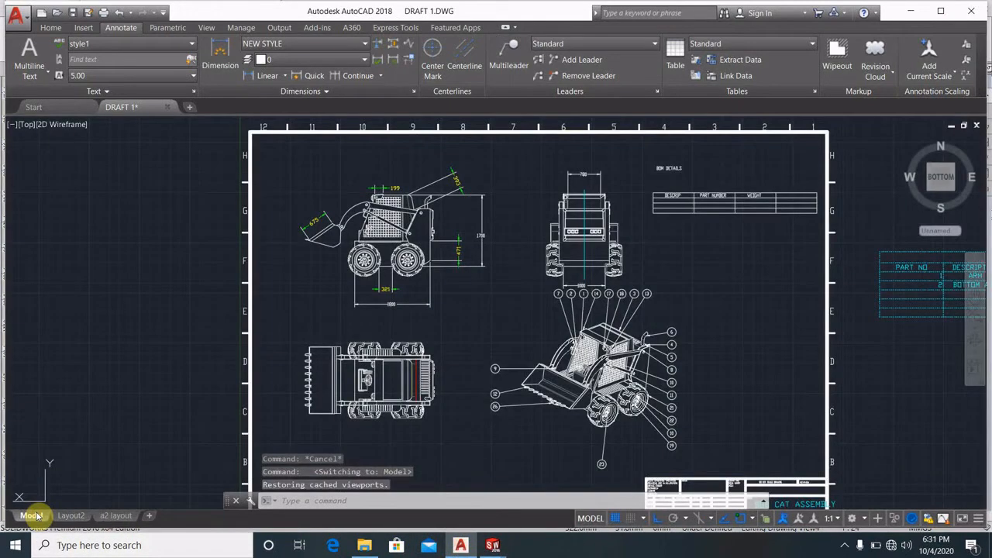
mouse_move(775, 370)
middle_down()
mouse_move(748, 319)
mouse_move(742, 356)
middle_up()
scroll(610, 286, down, 1)
scroll(610, 286, up, 1)
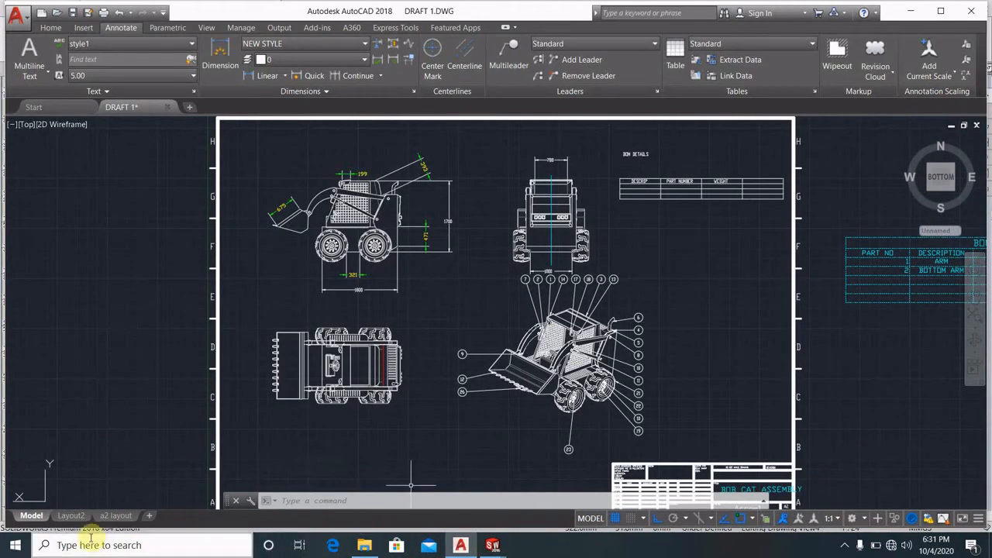
mouse_move(122, 518)
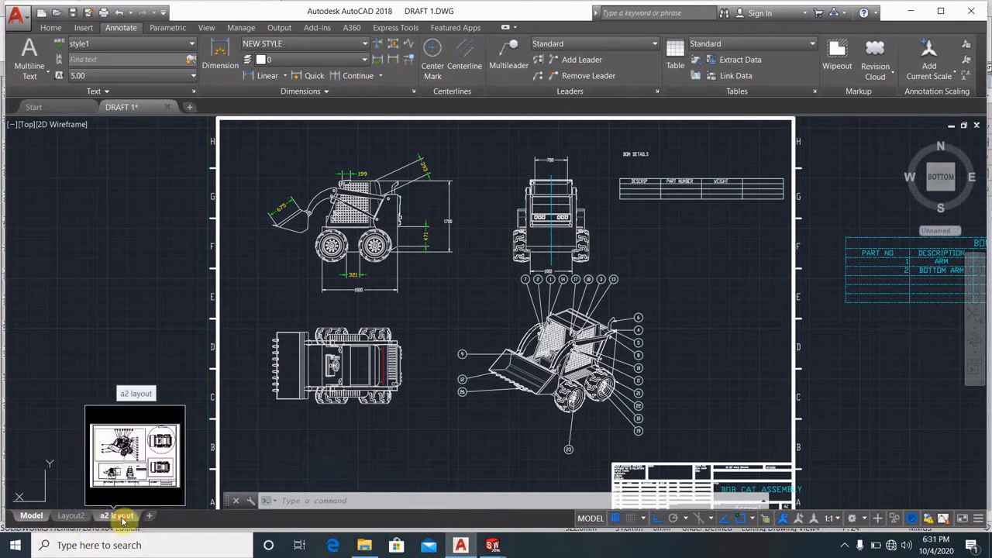
click(117, 516)
middle_drag(700, 316, 671, 296)
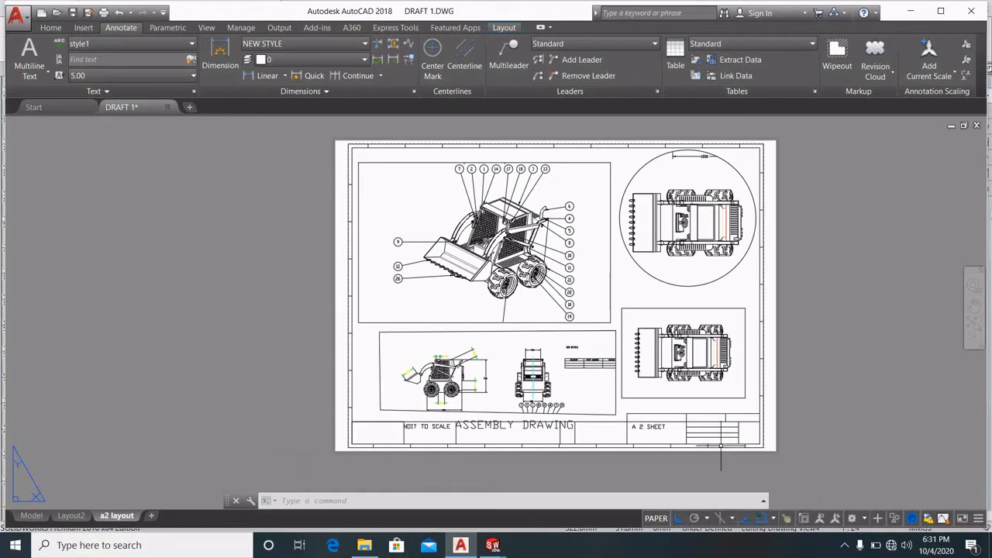
click(845, 546)
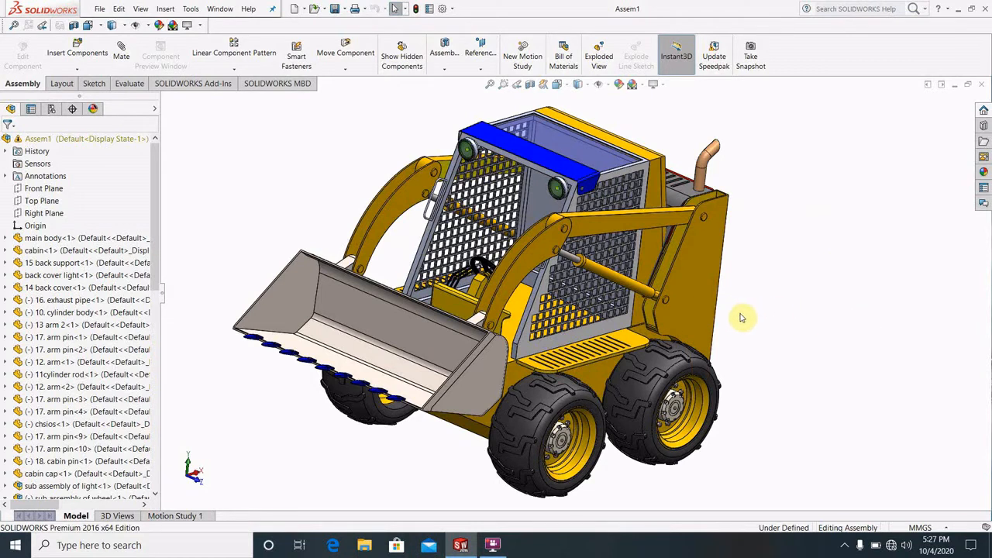
Step: Inspect the loader assembly in SOLIDWORKS, including the bucket, arms, cabin and wheels, from several angles and distances
mouse_move(739, 318)
middle_down()
mouse_move(760, 297)
mouse_move(833, 302)
mouse_move(749, 318)
mouse_move(734, 308)
middle_up()
scroll(605, 274, down, 1)
scroll(604, 273, up, 2)
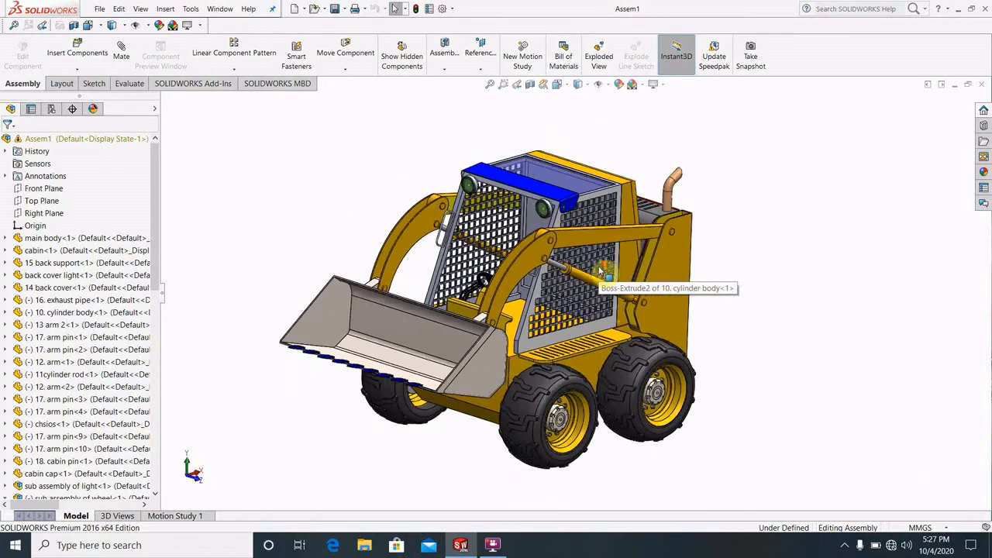
scroll(620, 364, down, 2)
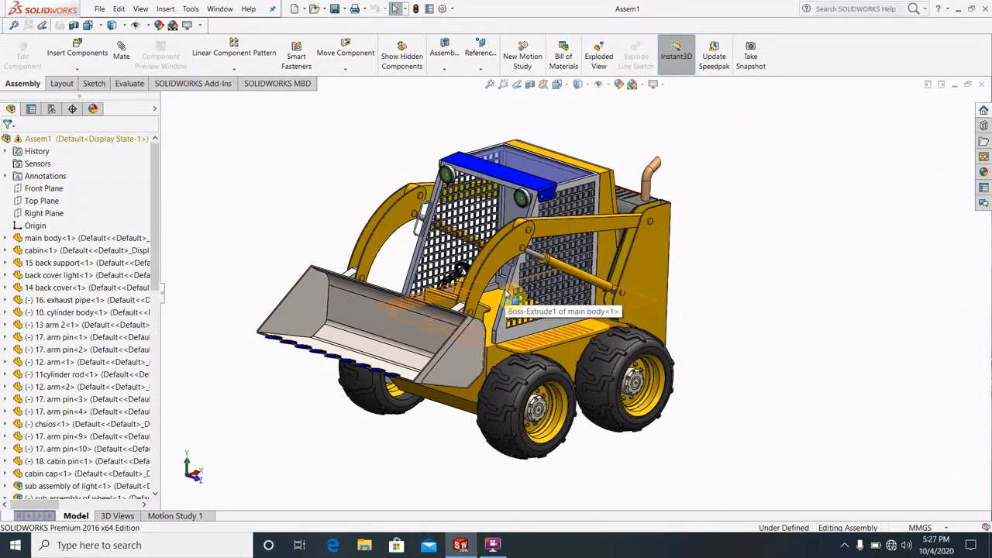
scroll(729, 314, down, 2)
middle_drag(791, 299, 821, 326)
scroll(824, 327, up, 1)
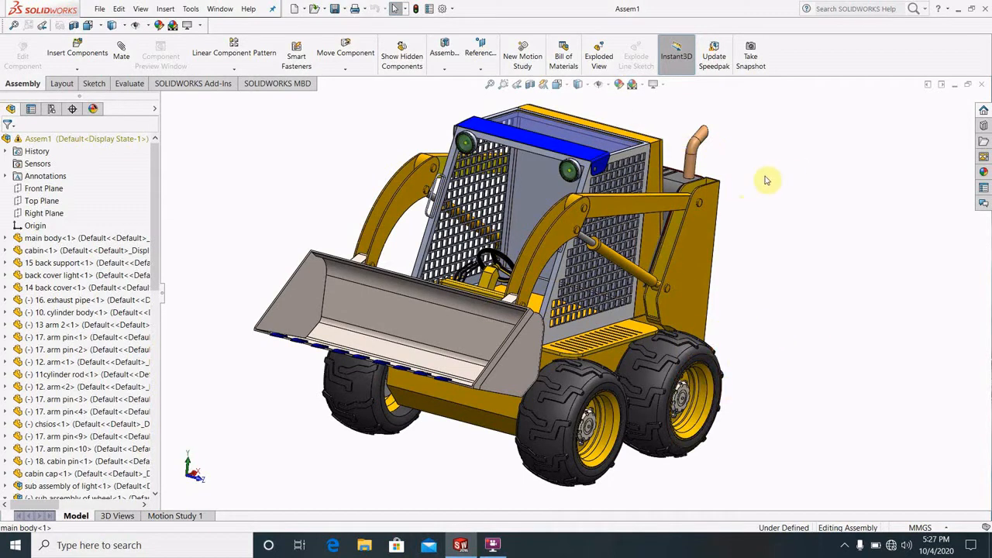
scroll(591, 275, down, 3)
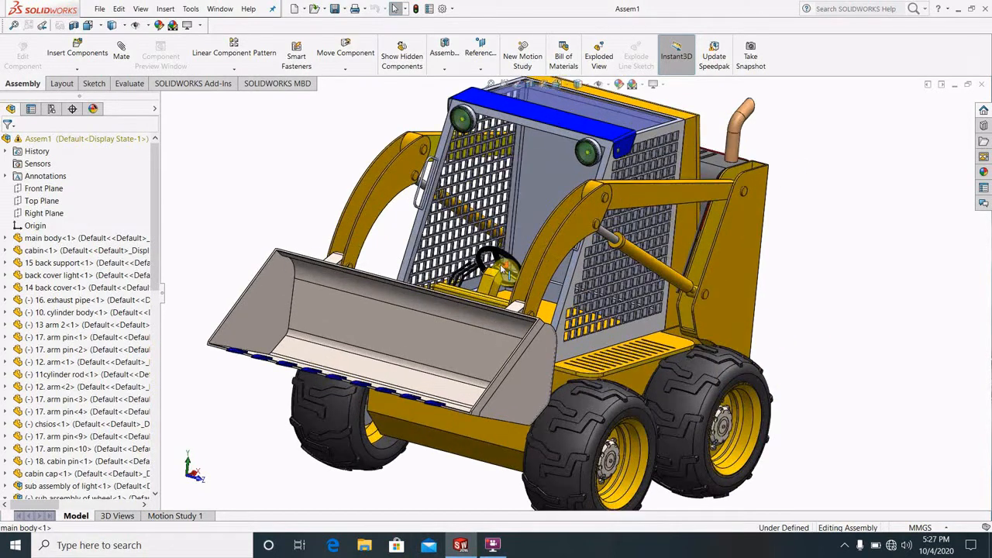
scroll(591, 276, up, 3)
mouse_move(591, 275)
middle_down()
mouse_move(511, 303)
mouse_move(554, 331)
mouse_move(527, 282)
mouse_move(645, 290)
mouse_move(680, 273)
mouse_move(594, 236)
mouse_move(582, 289)
mouse_move(625, 327)
mouse_move(589, 322)
mouse_move(569, 281)
mouse_move(474, 245)
mouse_move(638, 295)
mouse_move(629, 276)
mouse_move(602, 295)
mouse_move(591, 269)
middle_up()
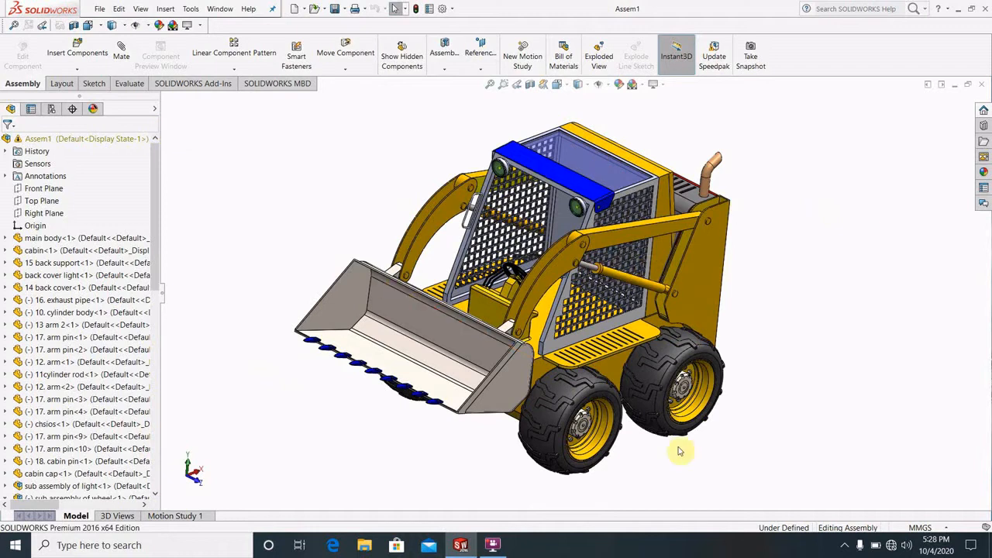
Step: Create a new drawing document from the loader assembly
click(100, 9)
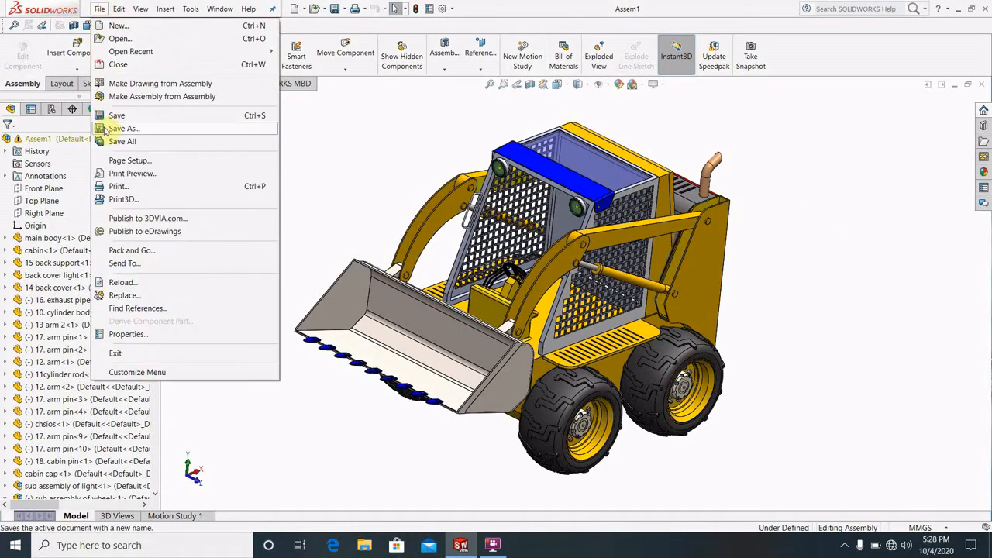
click(150, 86)
click(211, 206)
click(419, 404)
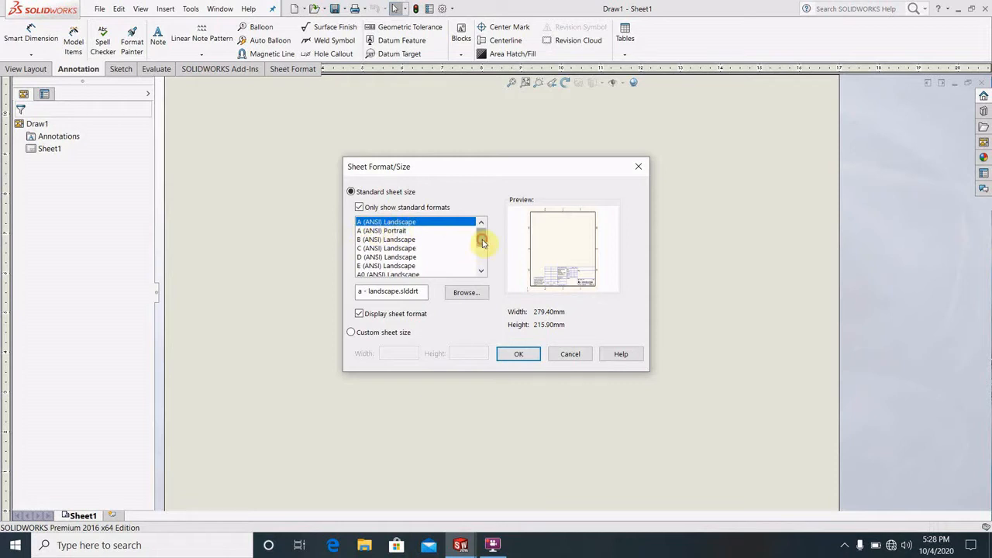
Step: Set the drawing's sheet size to the standard A2 (ANSI) Landscape format
drag(483, 244, 483, 252)
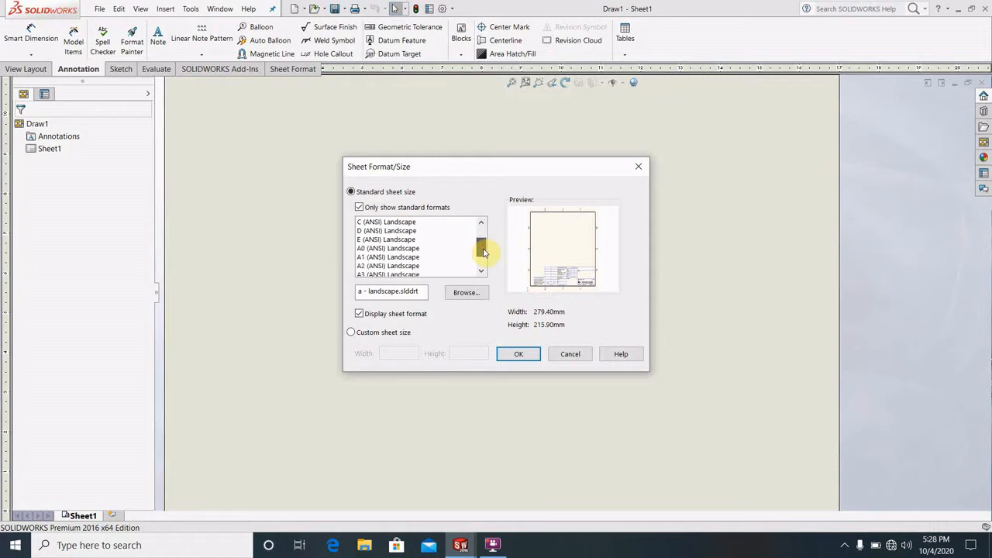
drag(477, 250, 478, 254)
click(395, 257)
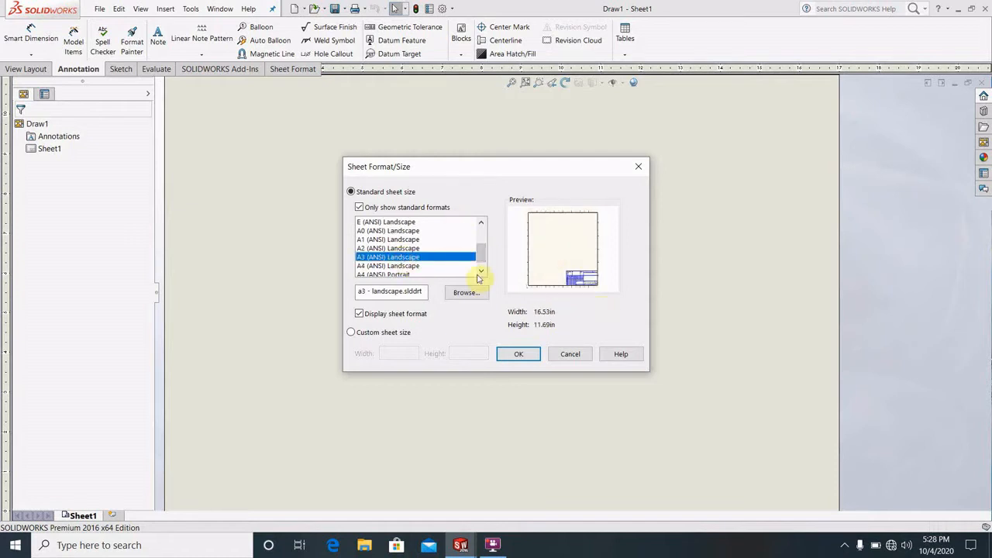
click(385, 248)
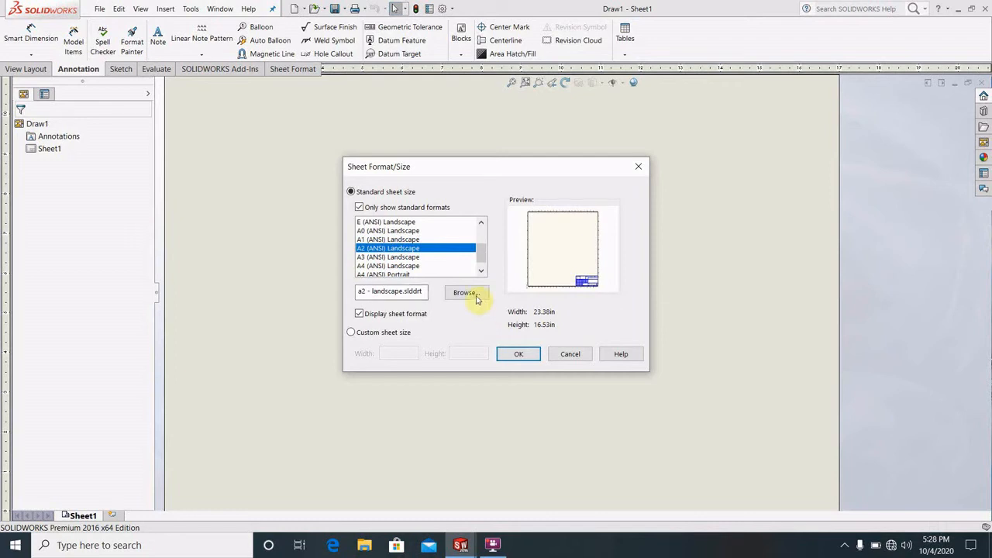
click(520, 354)
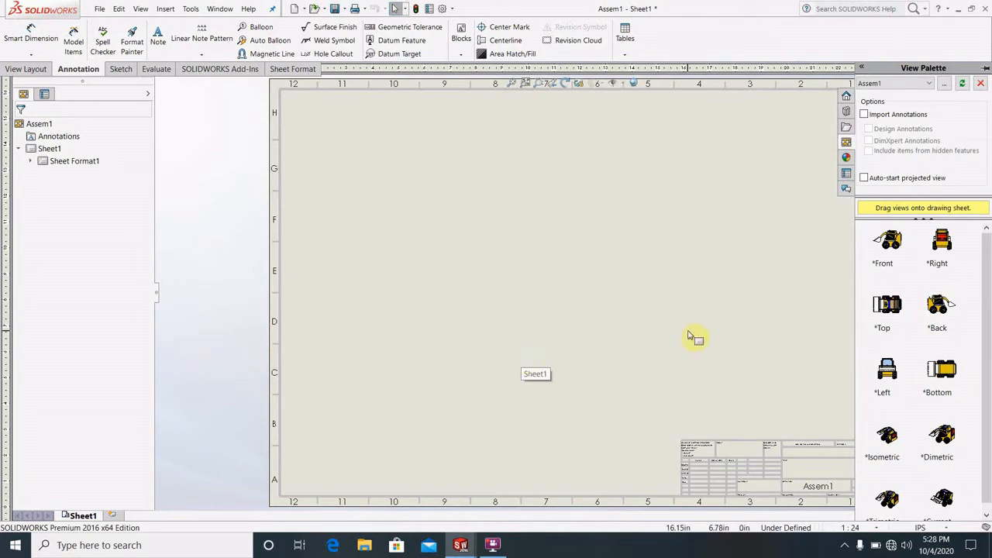
Step: Place the Front view of Assem1 in the upper-left area of the drawing sheet
middle_drag(687, 332, 625, 330)
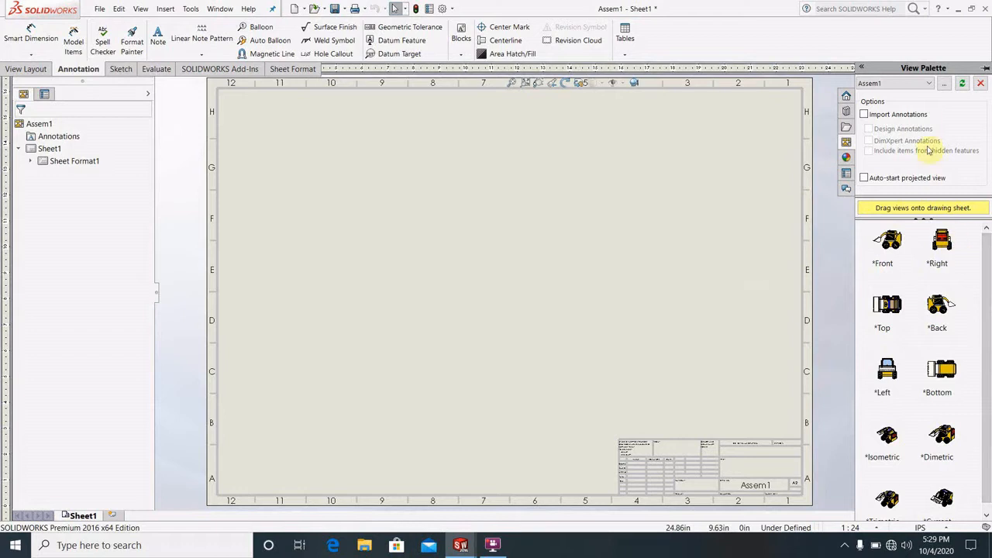
click(908, 84)
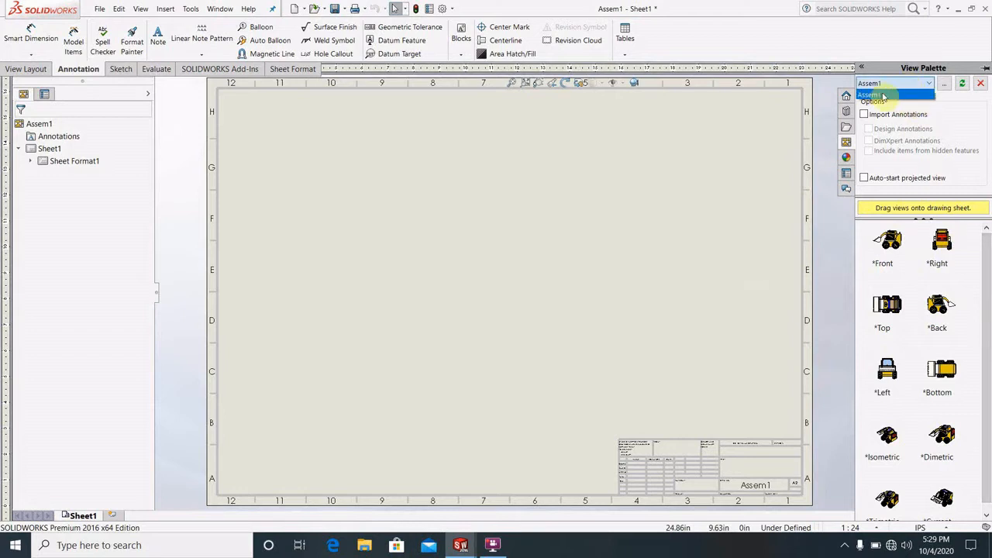
click(881, 96)
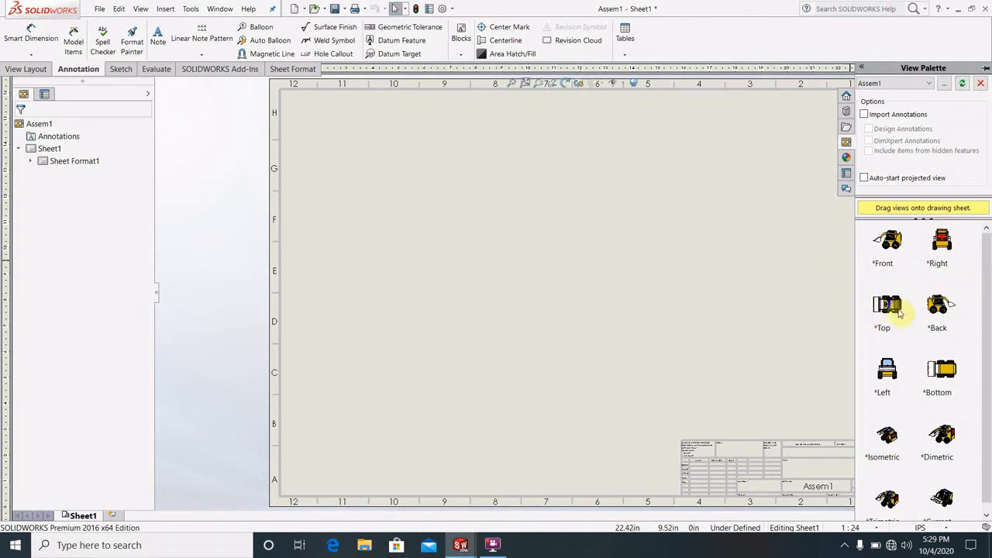
mouse_move(897, 248)
mouse_down()
mouse_move(620, 203)
mouse_move(392, 189)
mouse_move(401, 198)
mouse_up()
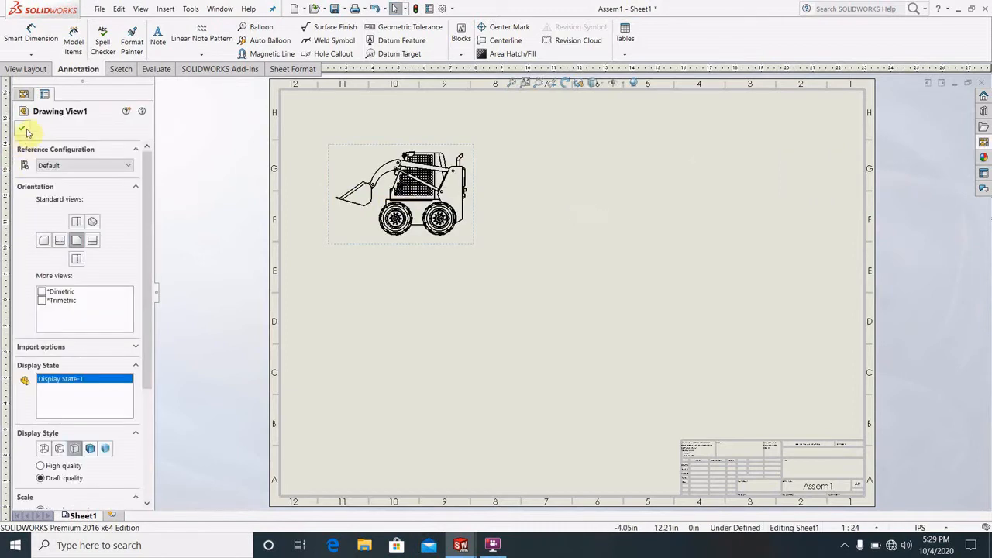
click(24, 130)
Step: Place the Top view of the loader directly below the front view, aligned with it
click(981, 190)
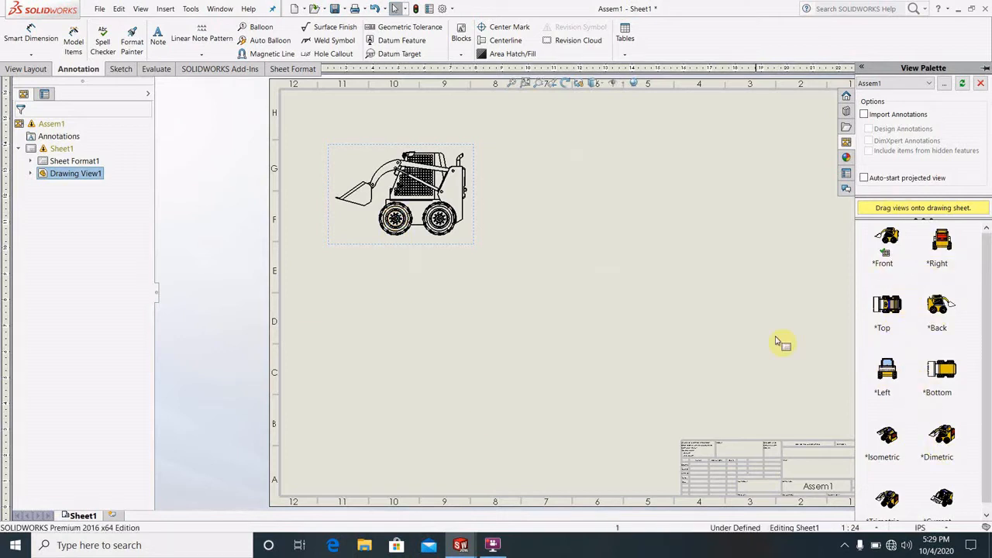
drag(898, 310, 293, 353)
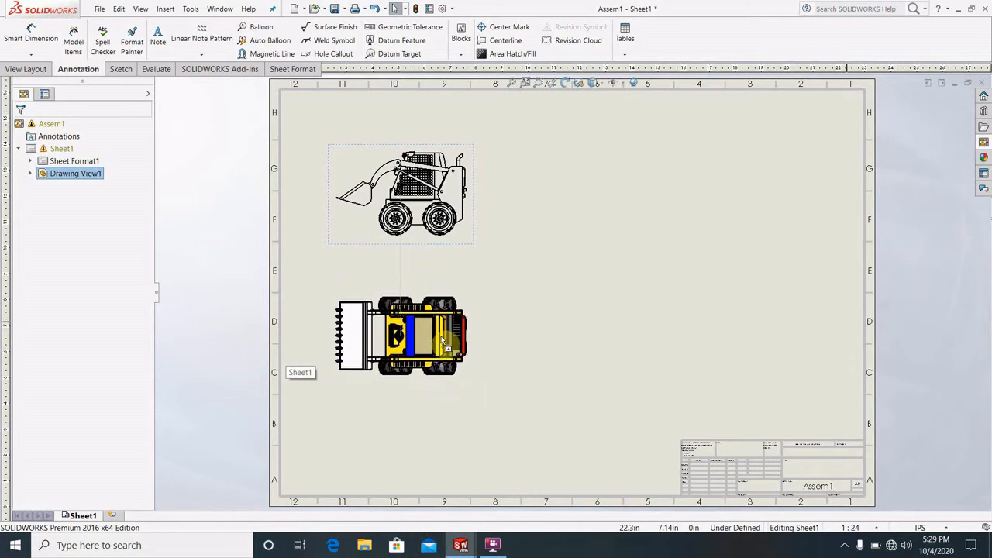
click(441, 341)
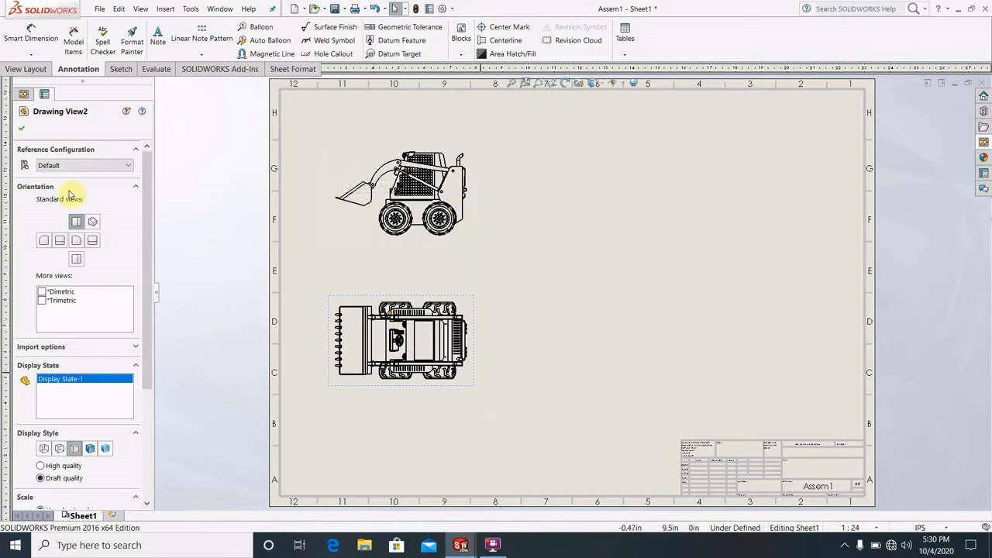
click(23, 133)
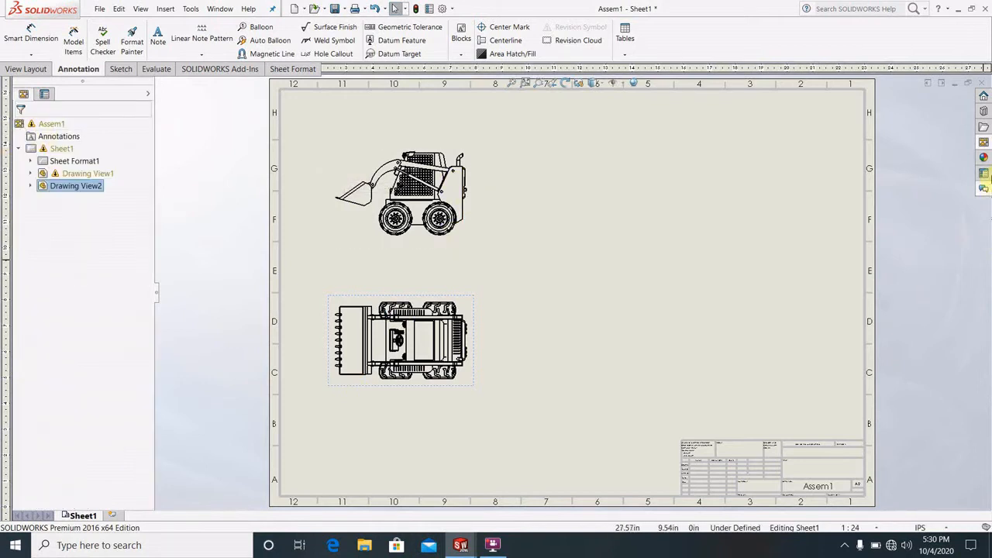
Step: Place the Right view of the loader beside the front view, aligned horizontally with it
click(983, 144)
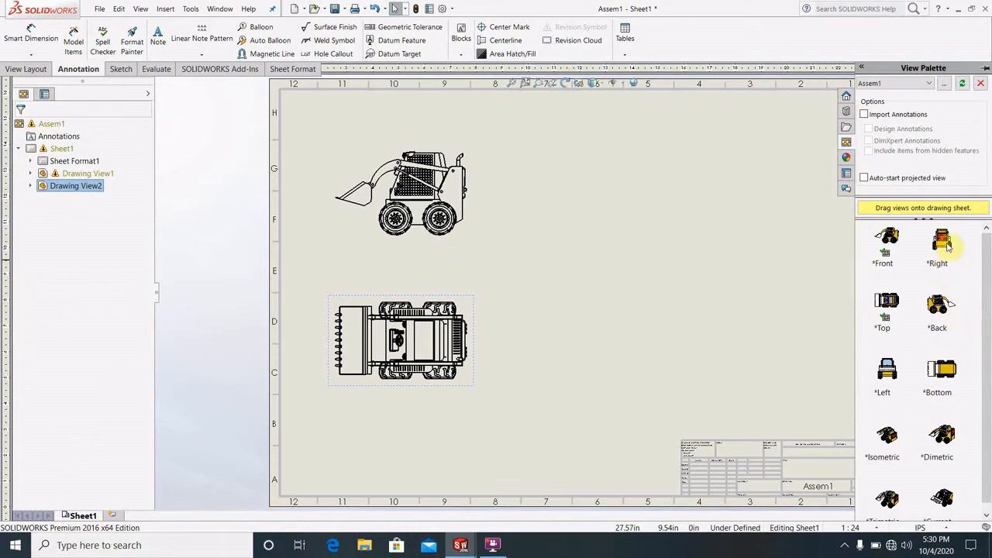
mouse_move(940, 245)
mouse_down()
mouse_move(915, 249)
mouse_move(744, 191)
mouse_move(619, 181)
mouse_up()
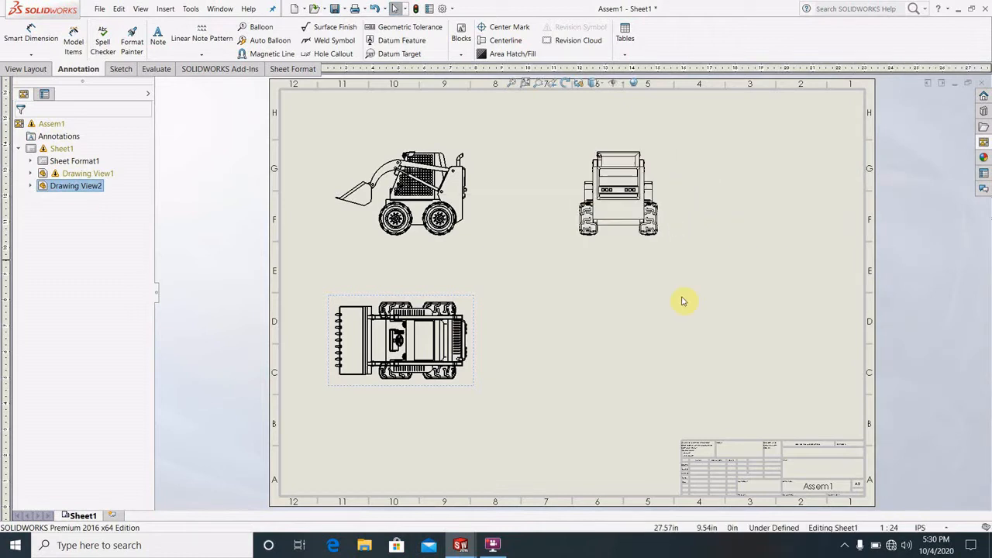
click(22, 127)
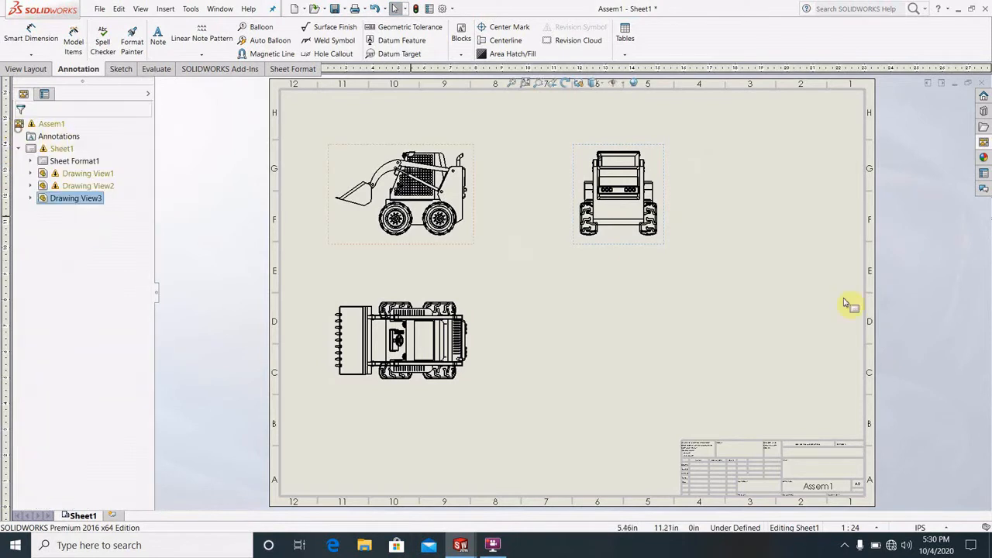
Step: Place the Current pictorial view of the loader below the right view, beside the top view
click(984, 173)
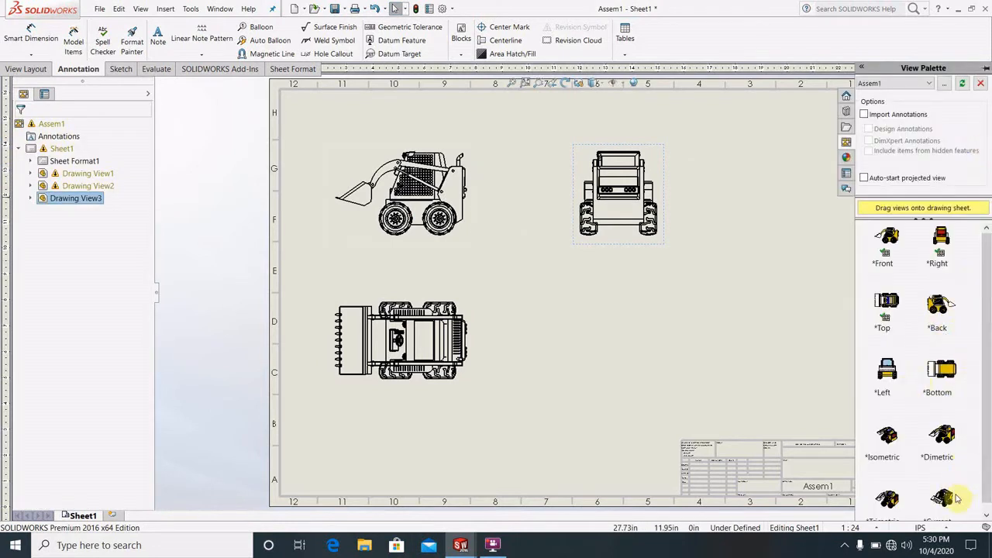
scroll(954, 497, down, 1)
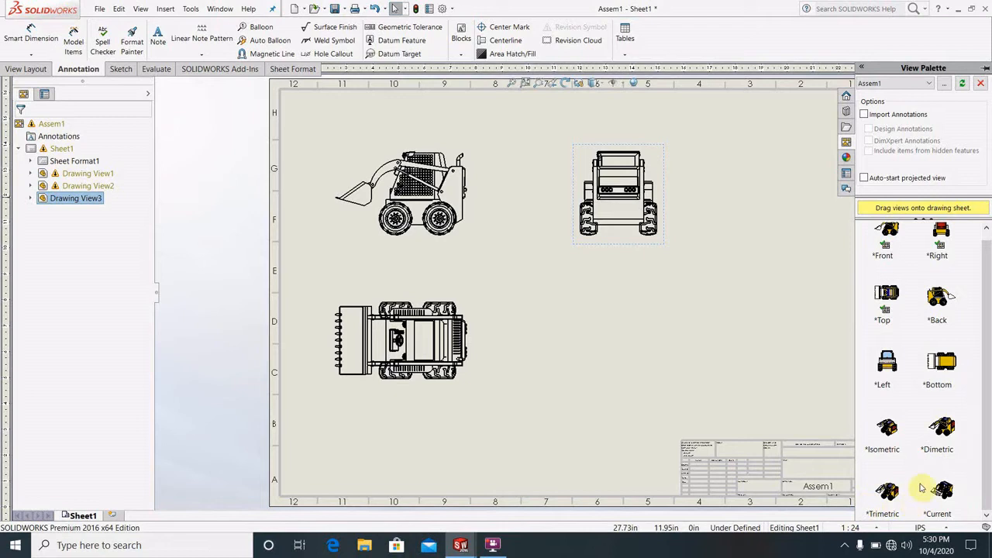
mouse_move(947, 499)
mouse_down()
mouse_move(814, 388)
mouse_move(625, 342)
mouse_up()
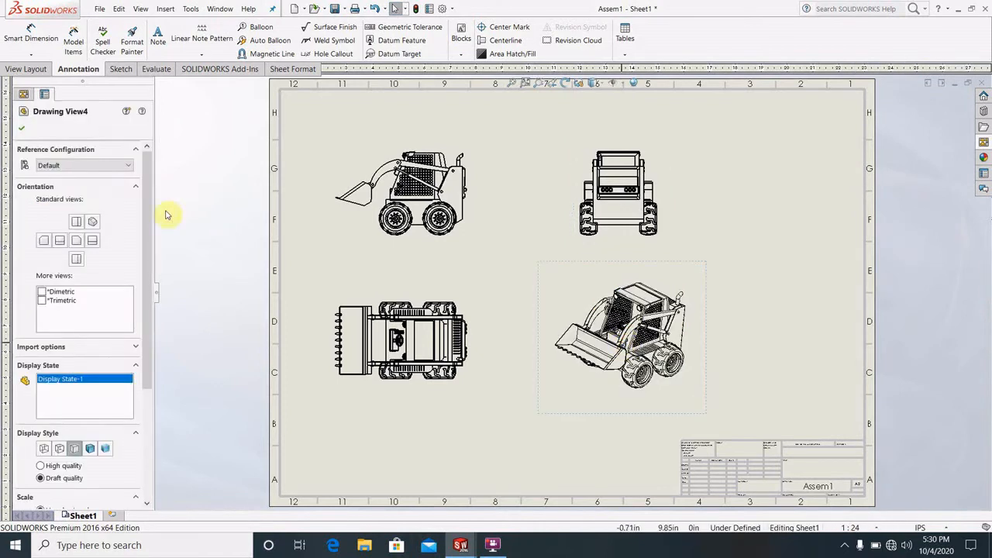
Step: Close the pictorial view's properties and switch the front view to Wireframe display to inspect its internal lines
click(17, 132)
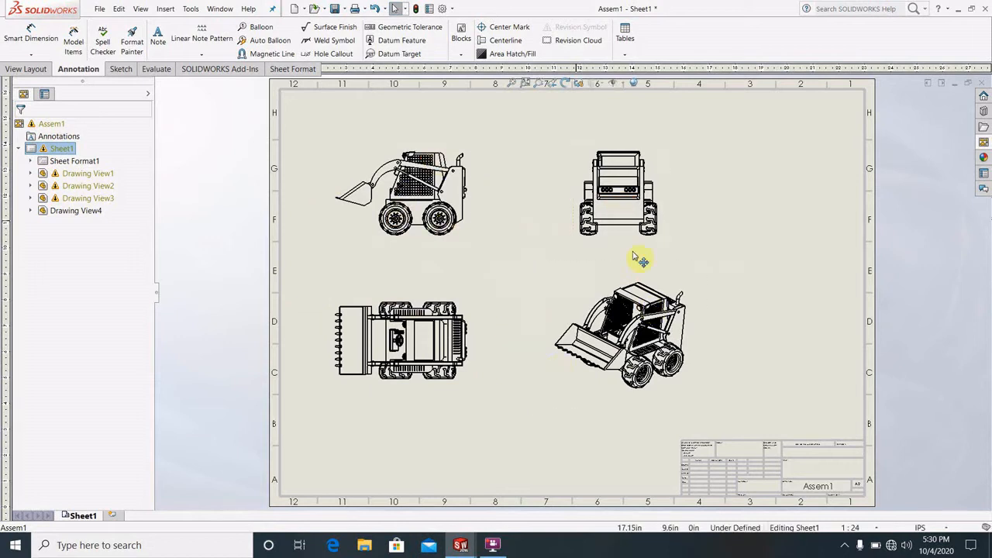
click(458, 245)
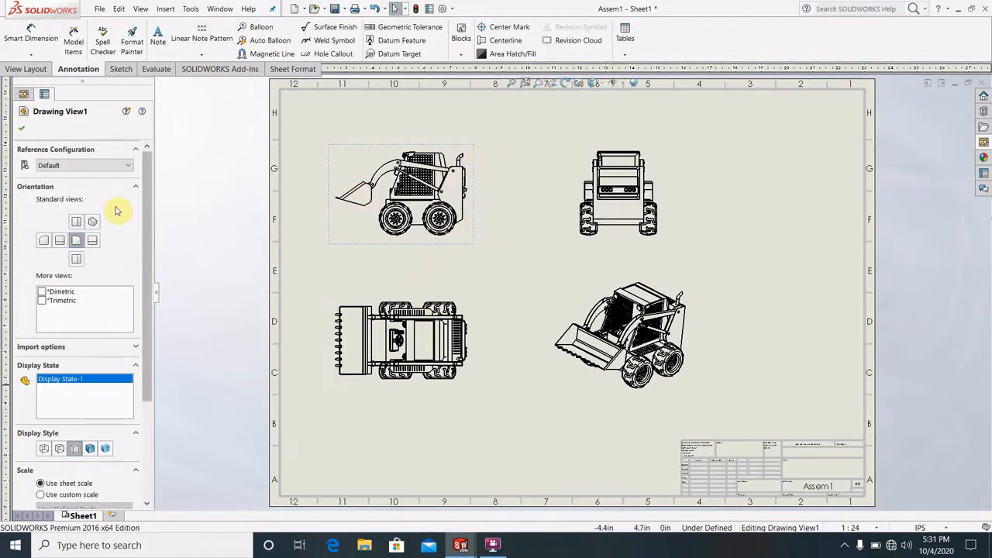
drag(146, 215, 148, 309)
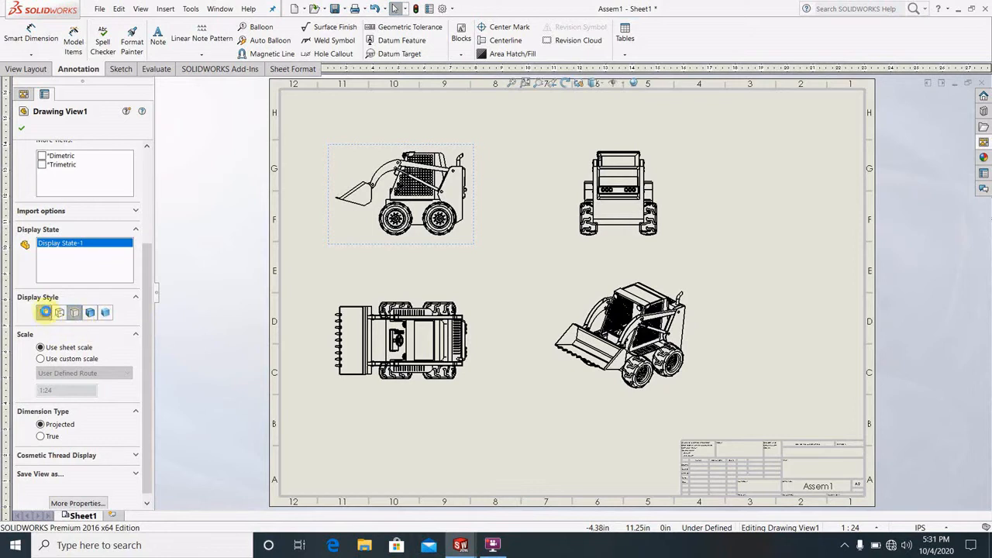
click(45, 311)
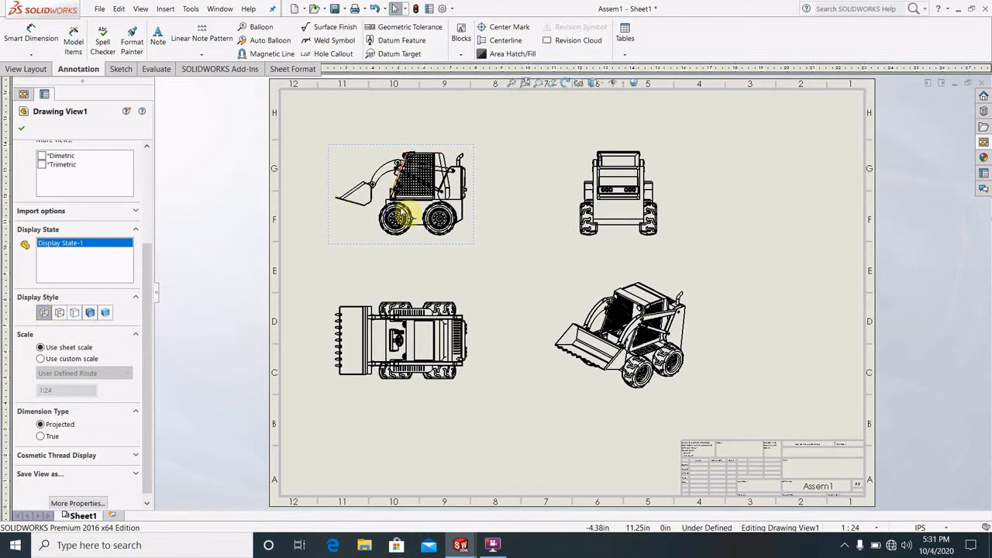
scroll(442, 222, down, 3)
scroll(461, 241, down, 3)
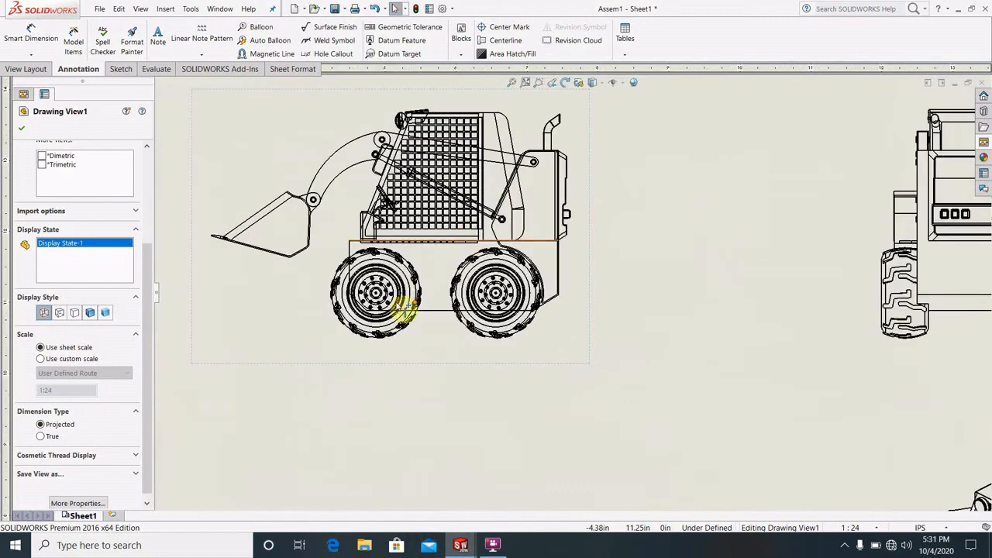
scroll(439, 248, up, 2)
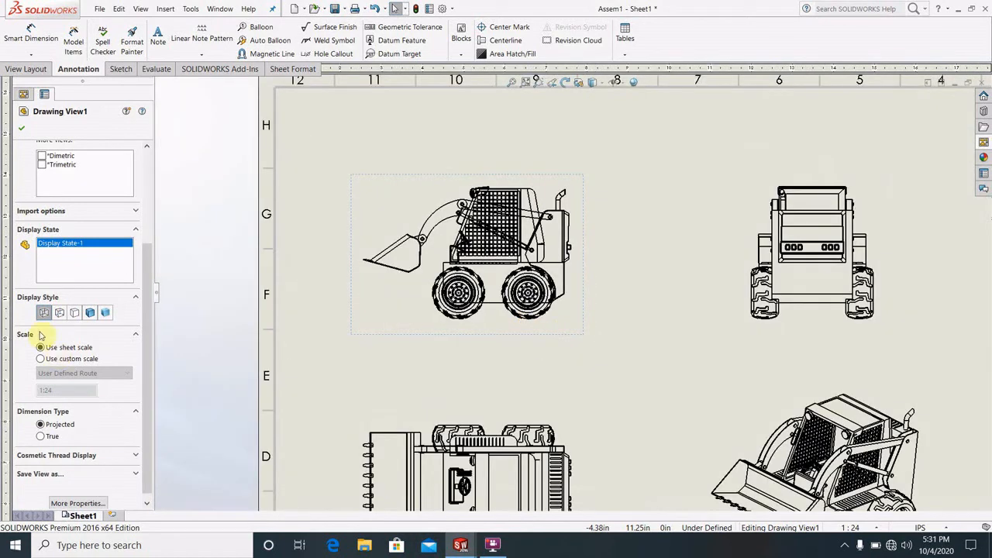
Step: Set the front view's display style to Hidden Lines Visible and inspect the dashed edges of the loader
click(58, 314)
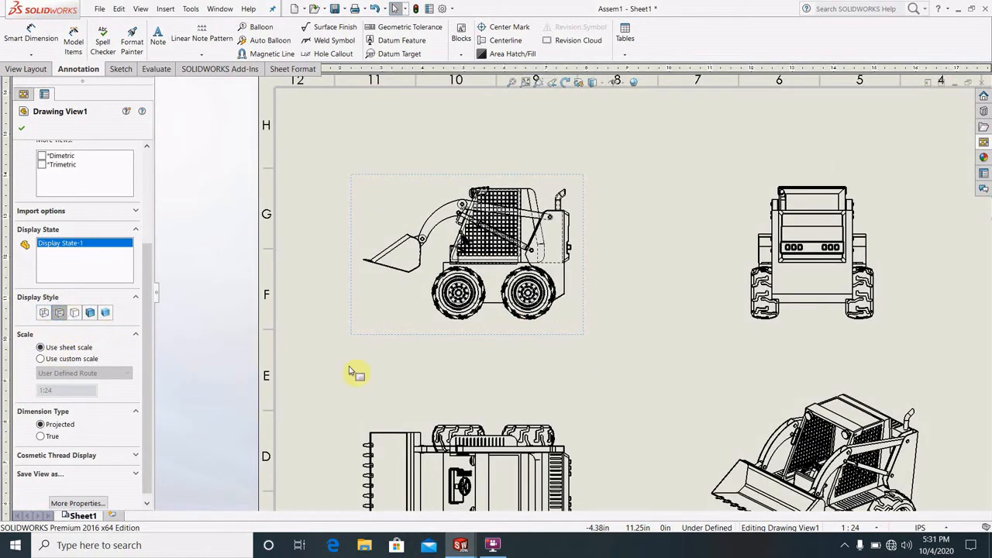
scroll(507, 243, down, 2)
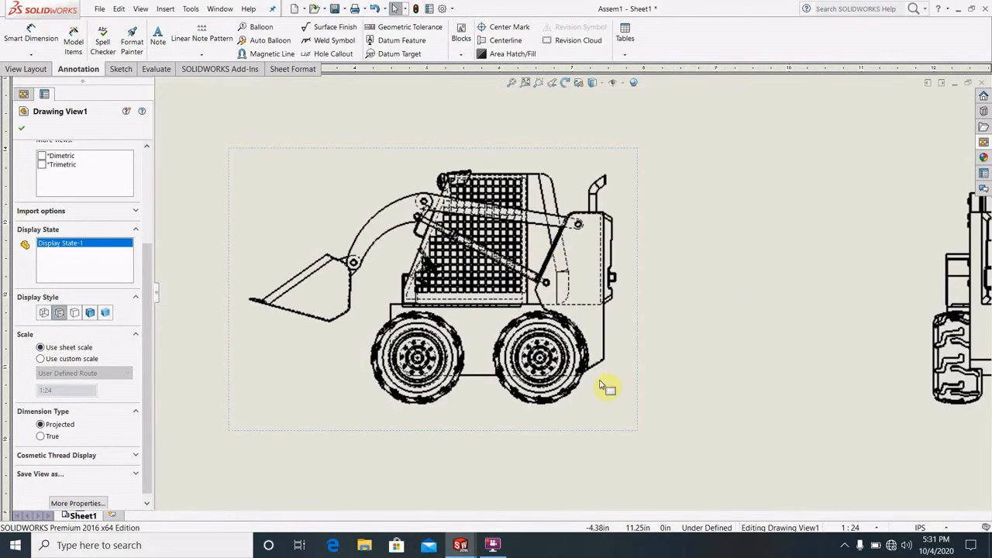
scroll(605, 386, up, 3)
scroll(598, 343, down, 3)
scroll(605, 350, down, 2)
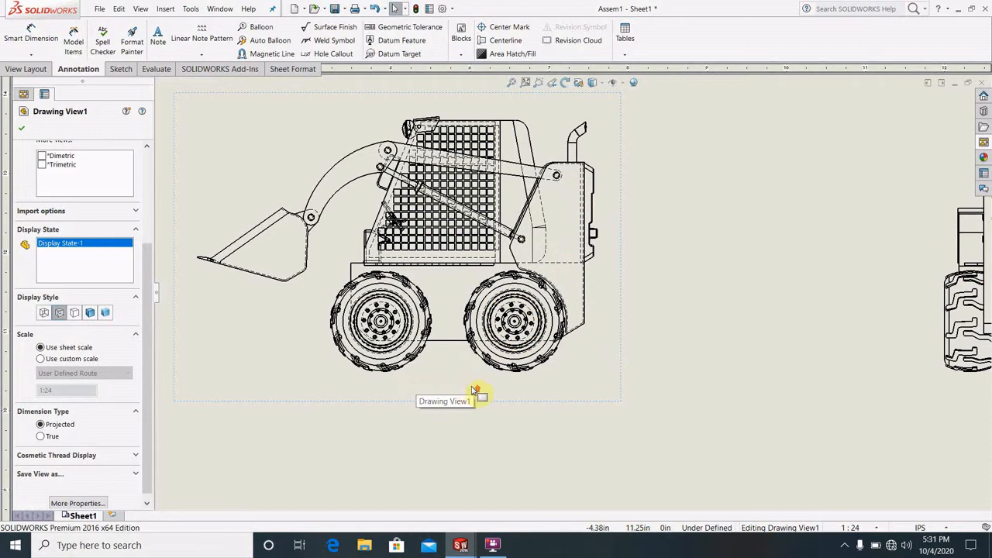
scroll(476, 390, up, 4)
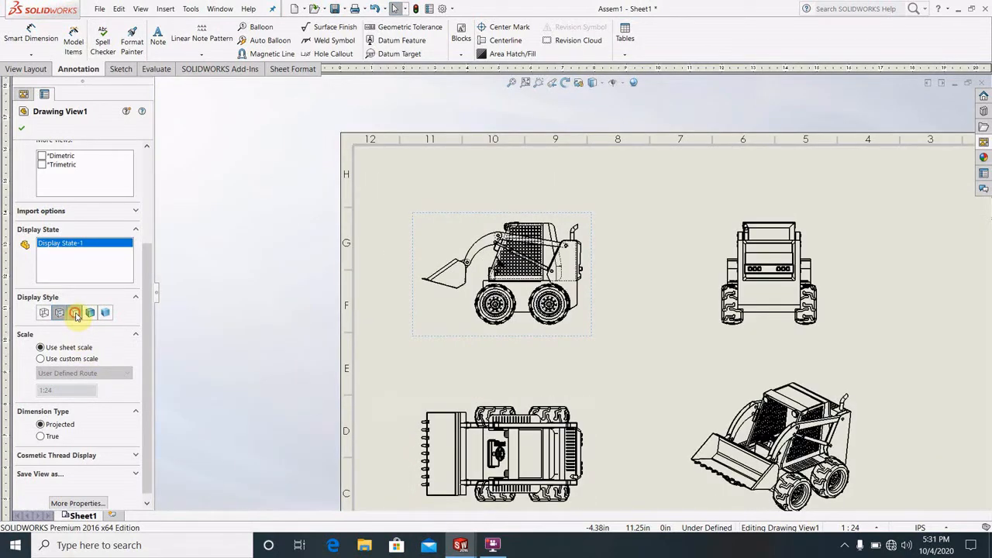
Step: Switch the front view's display style to Shaded With Edges and inspect the coloured loader
click(104, 313)
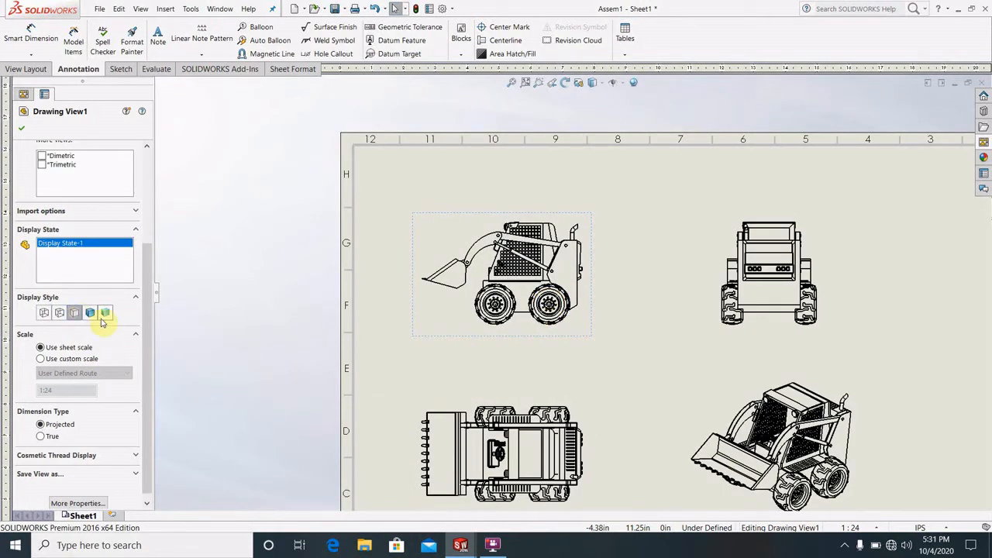
click(90, 313)
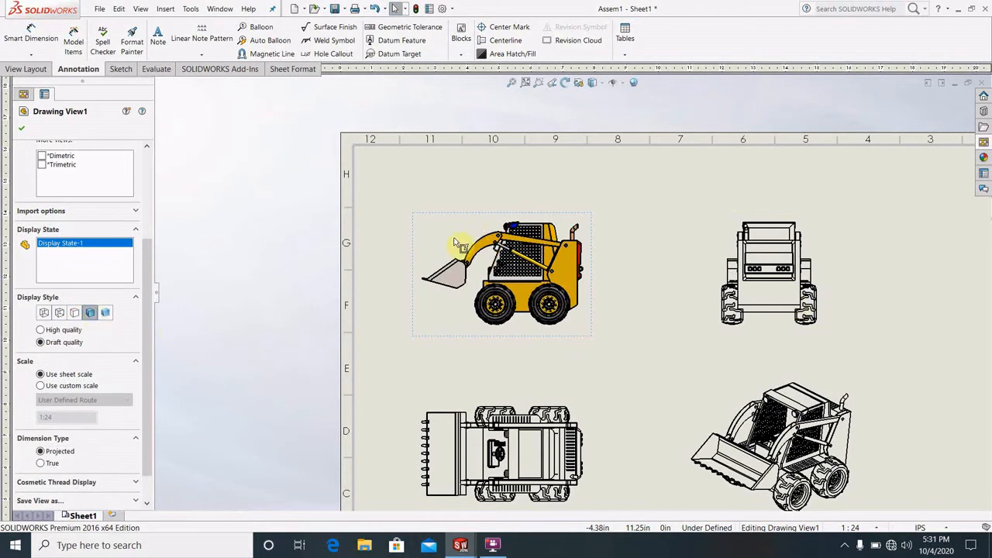
scroll(543, 264, down, 3)
scroll(593, 318, down, 2)
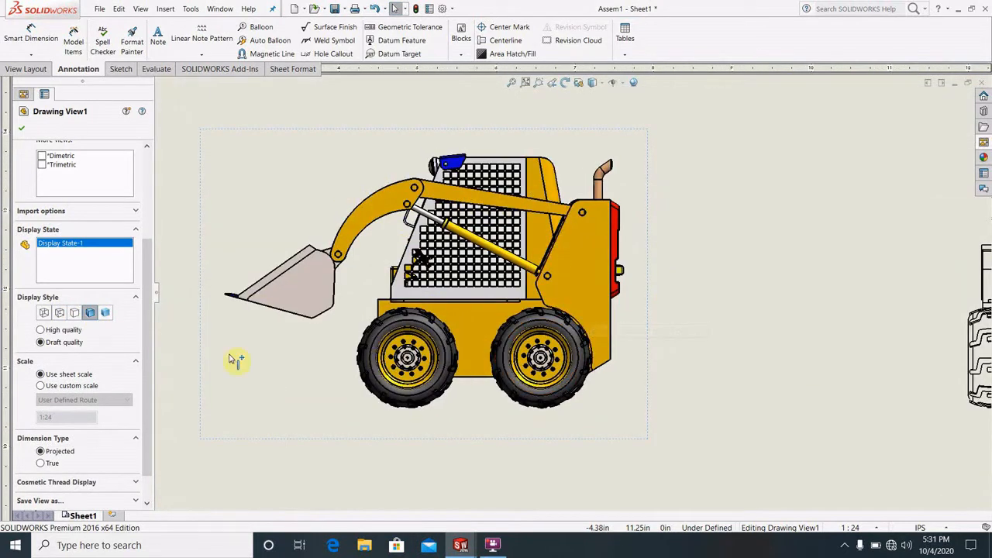
Step: Return the front view to Hidden Lines Removed and have it use a custom scale instead of the sheet scale
click(75, 314)
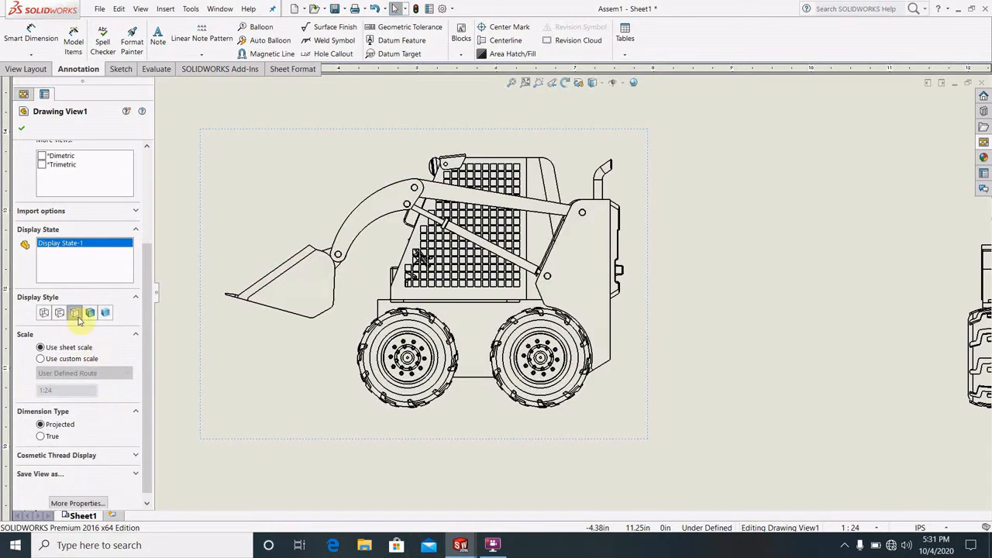
scroll(596, 320, up, 5)
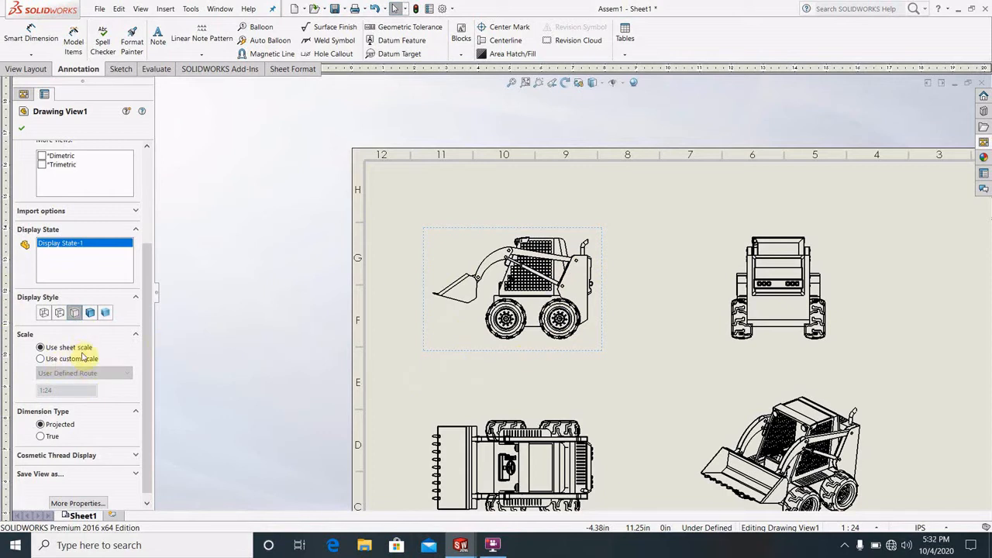
click(40, 359)
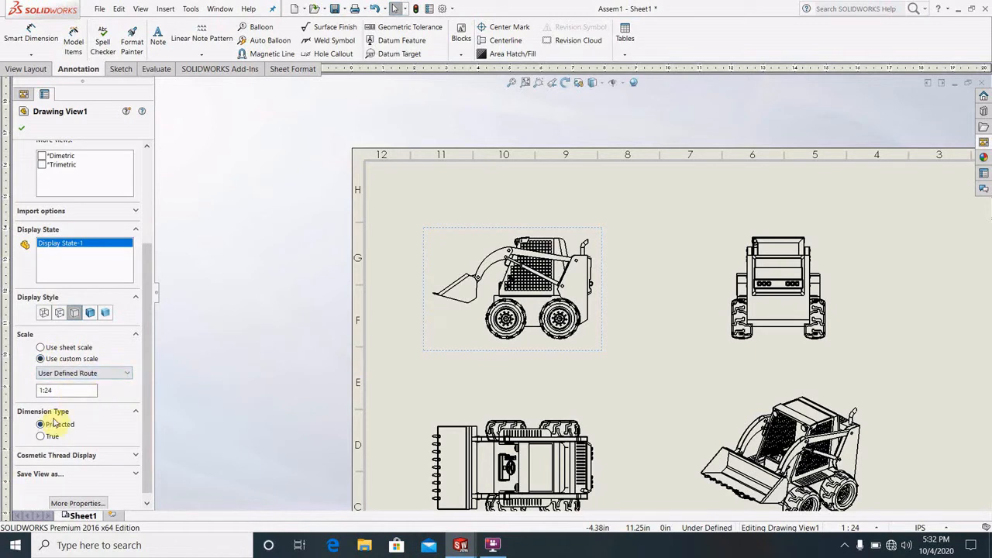
click(22, 129)
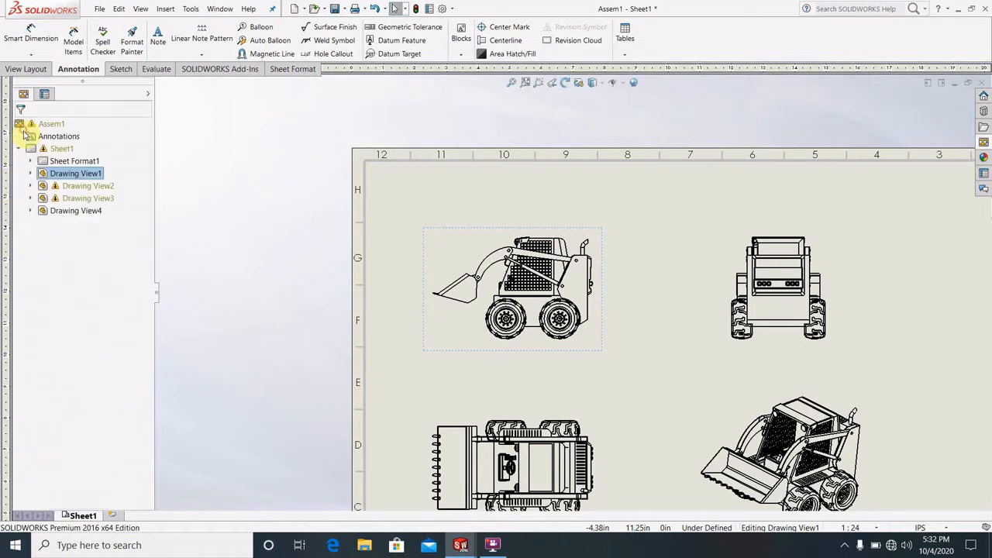
scroll(666, 358, up, 3)
scroll(723, 384, down, 1)
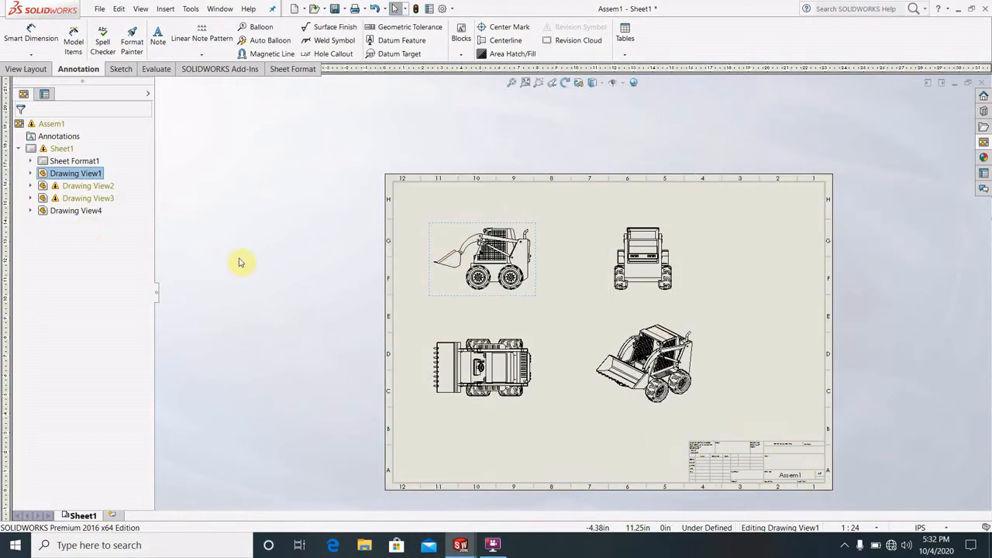
Step: Review the display style, scale and dimension type settings of the front, top and right views
click(530, 297)
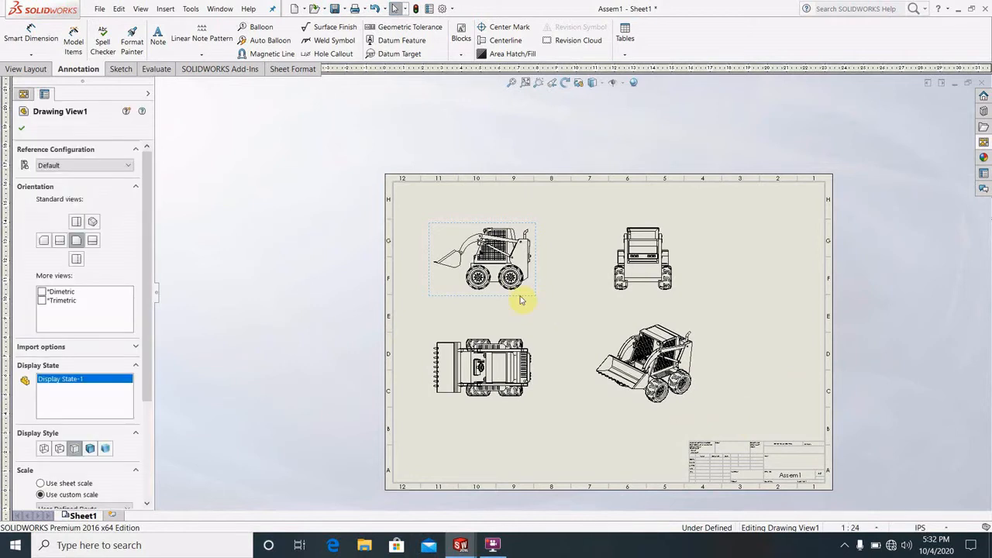
click(146, 377)
drag(145, 377, 150, 472)
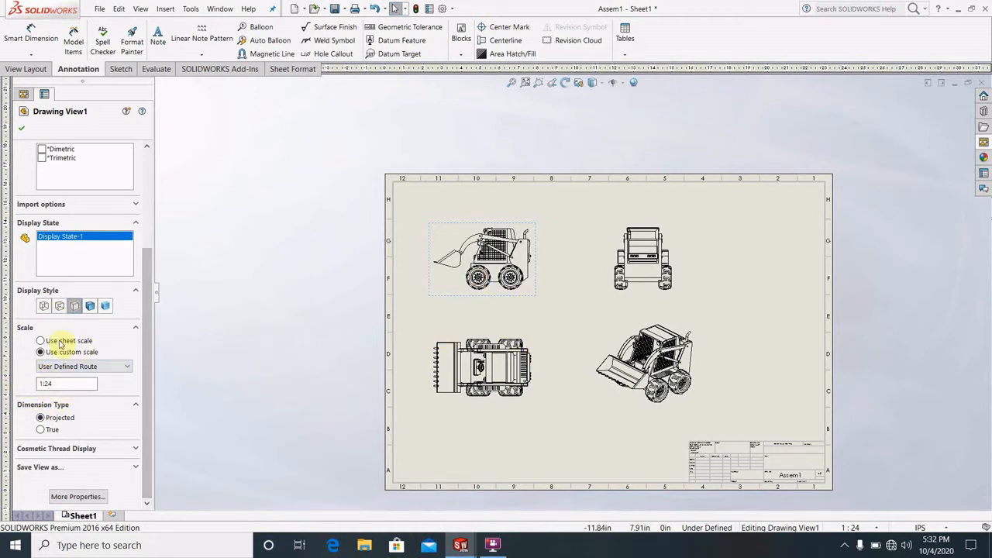
click(23, 130)
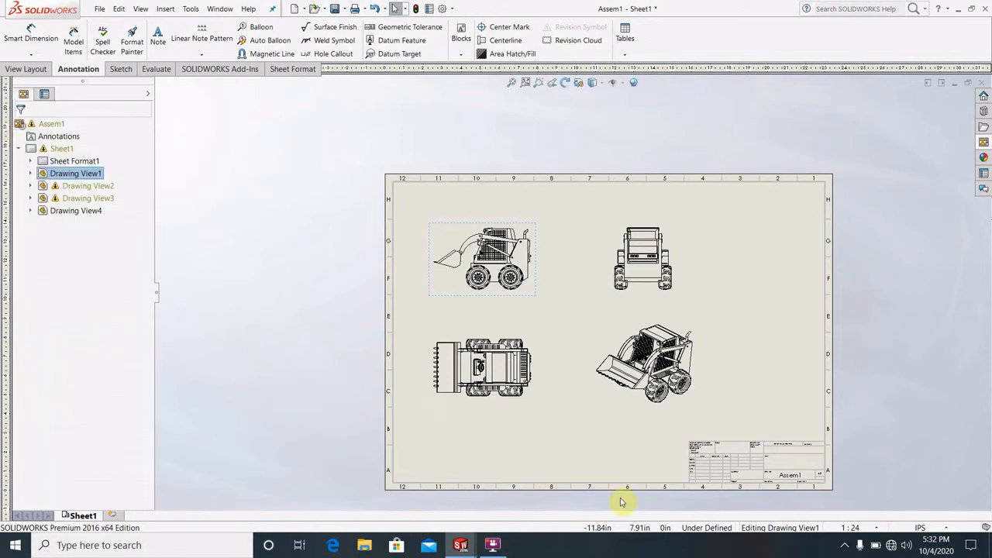
click(530, 405)
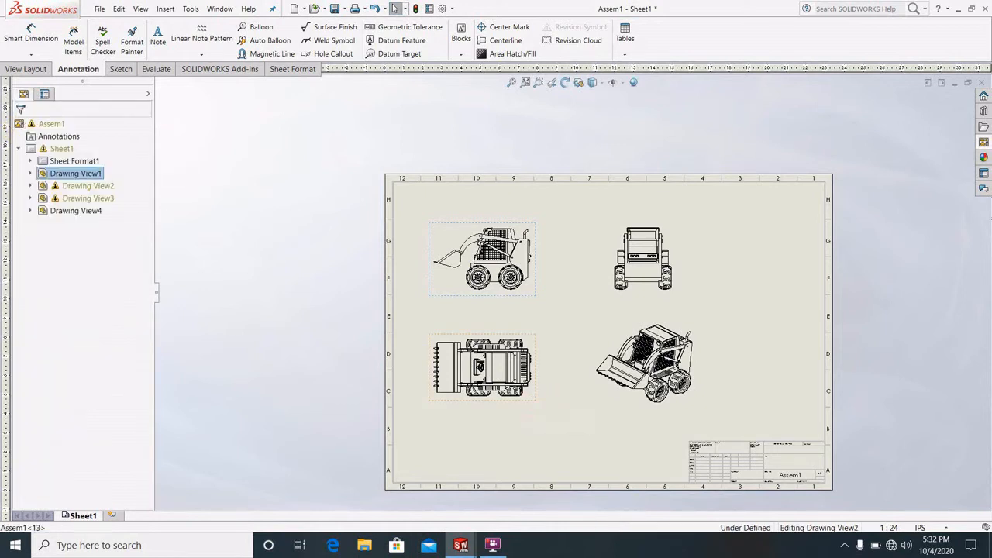
drag(146, 381, 147, 492)
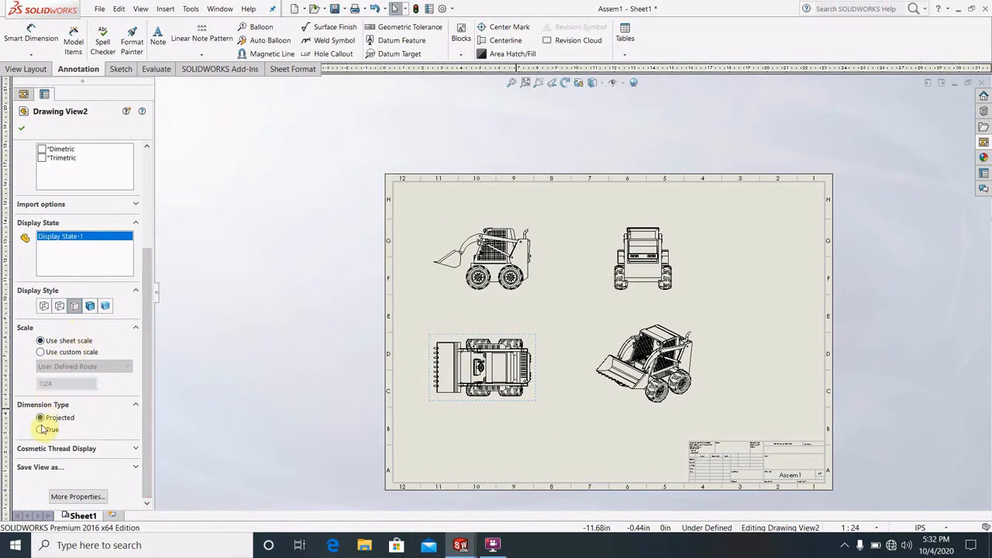
click(21, 130)
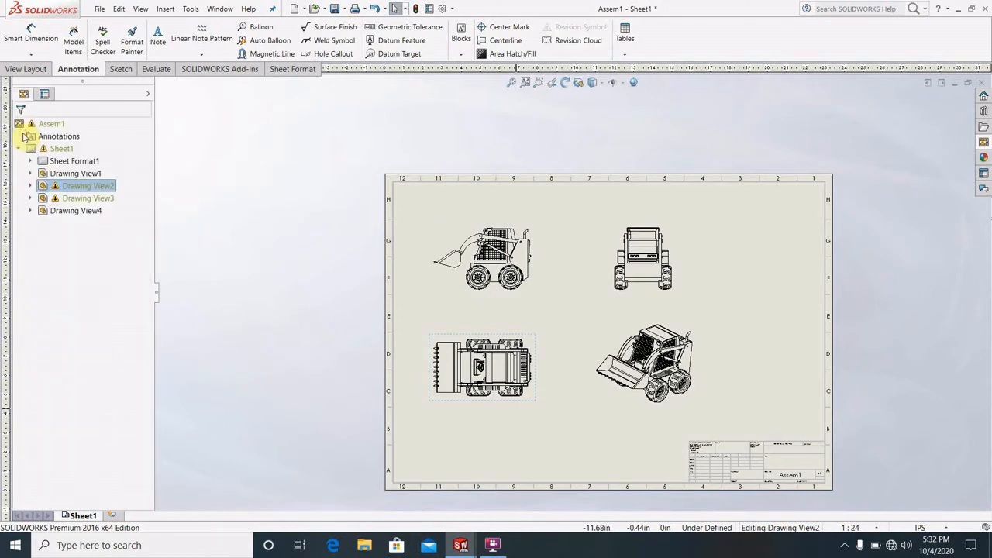
click(671, 295)
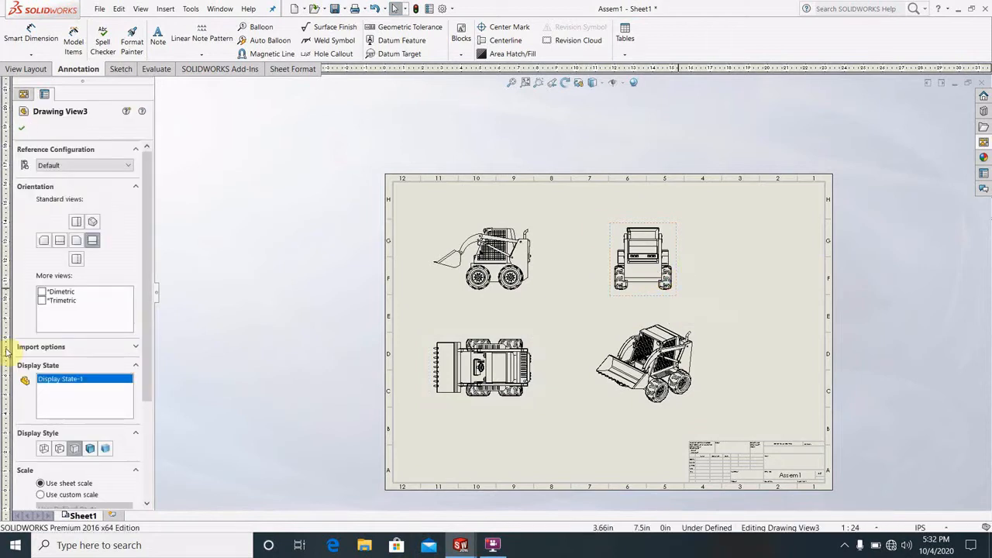
drag(146, 334, 147, 450)
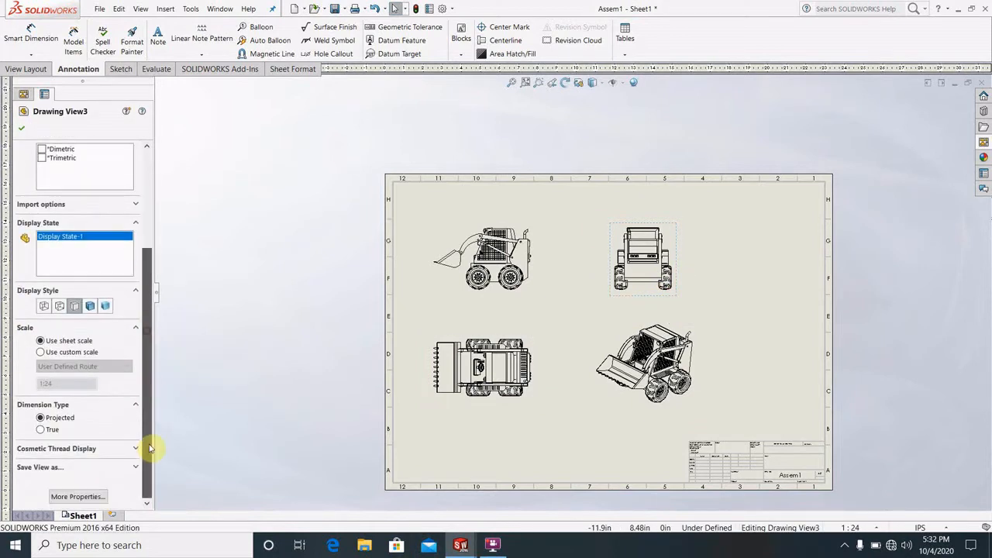
click(22, 128)
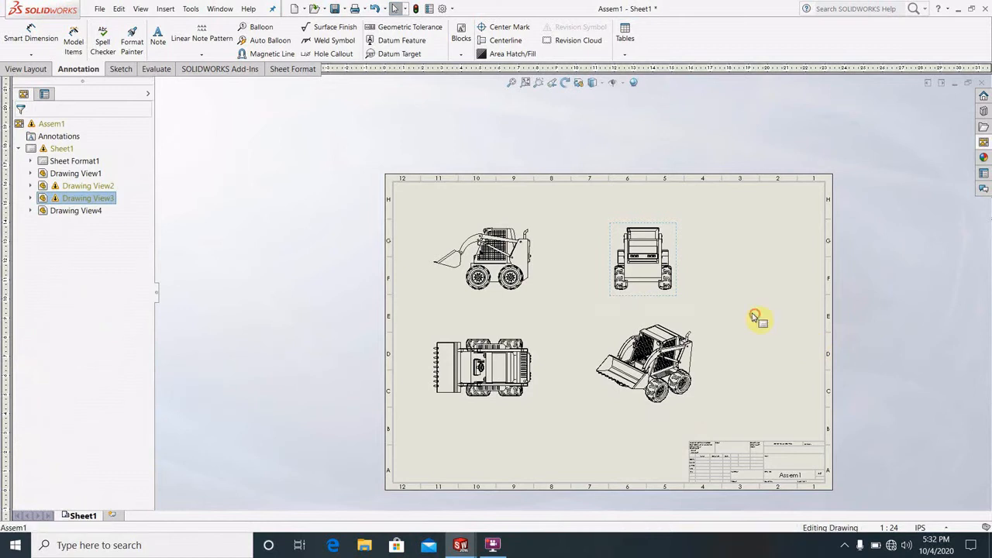
click(713, 297)
scroll(707, 296, down, 1)
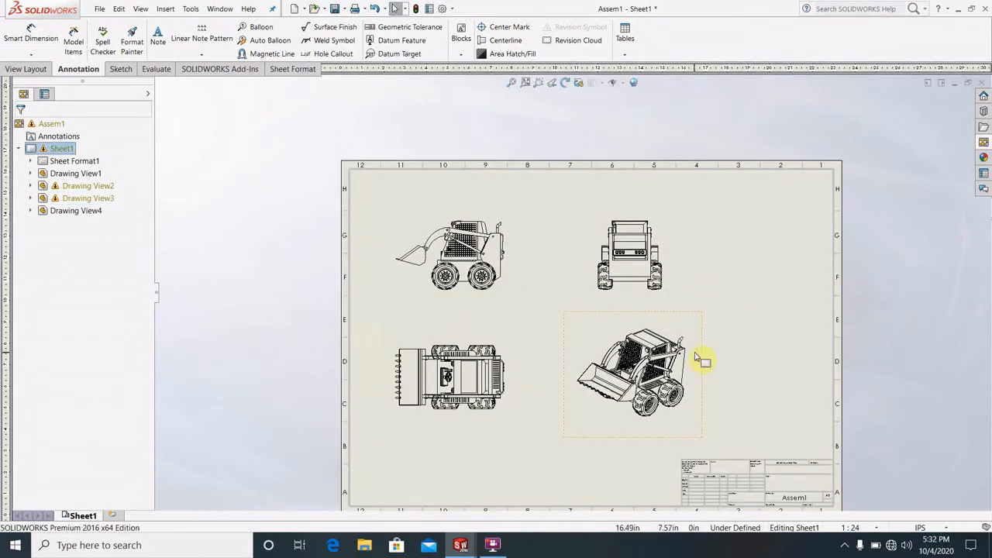
scroll(741, 358, up, 2)
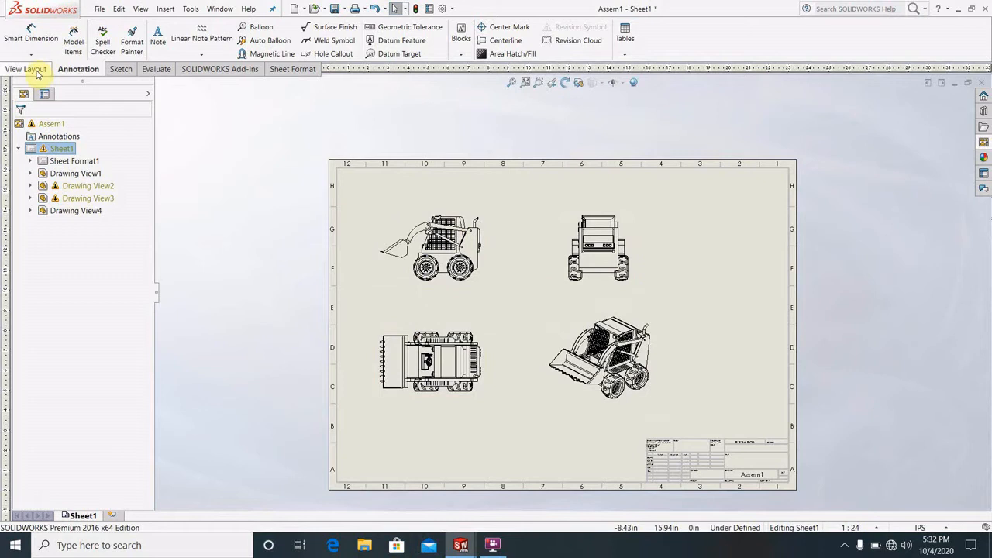
Step: Dimension the width of the cab roof's inner horizontal edge in the right view, placing the dimension above the view
click(36, 70)
click(64, 72)
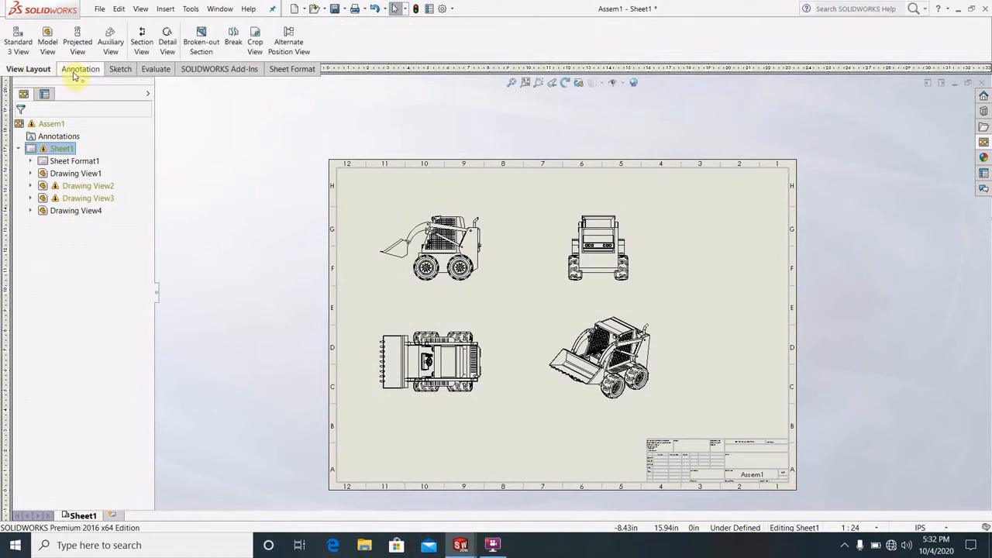
click(74, 70)
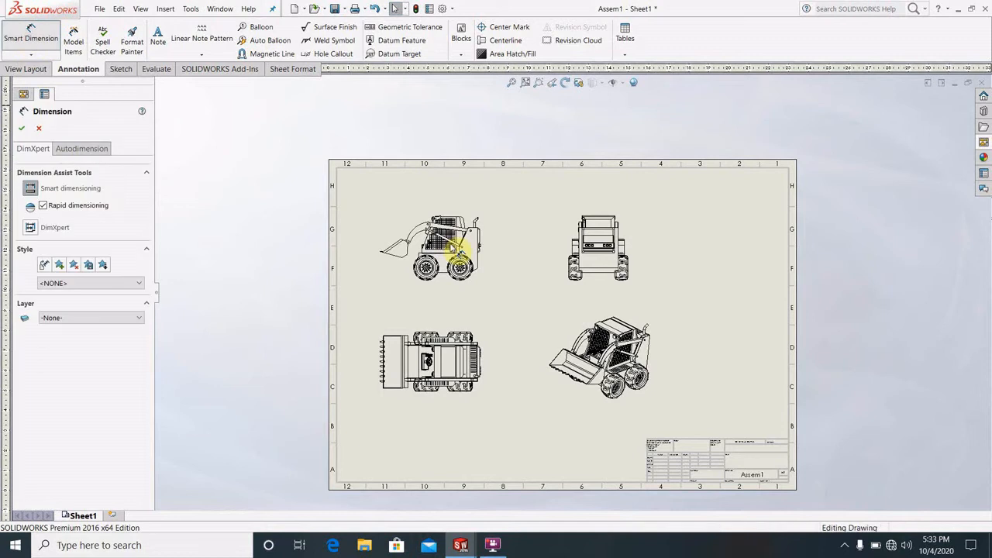
scroll(623, 245, down, 5)
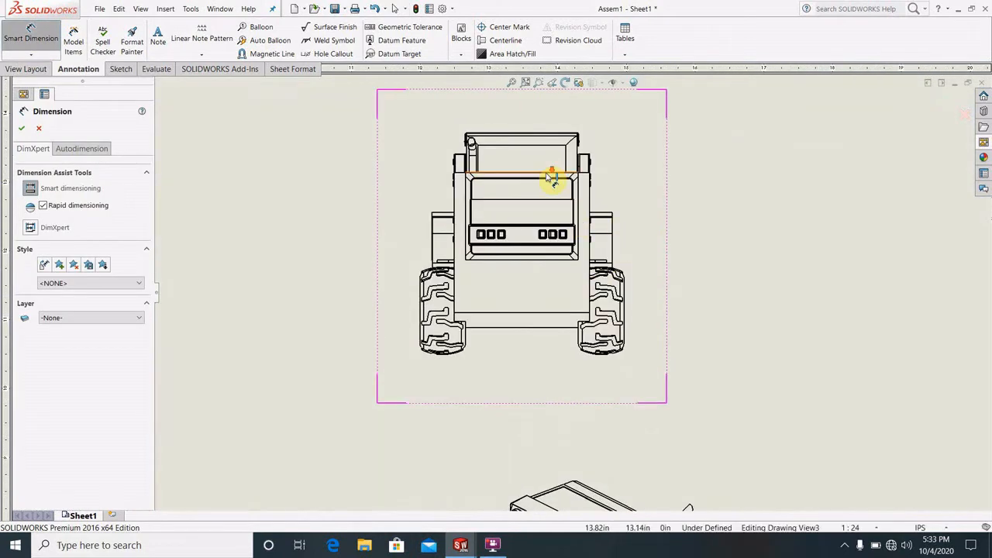
scroll(552, 183, down, 6)
scroll(505, 221, down, 1)
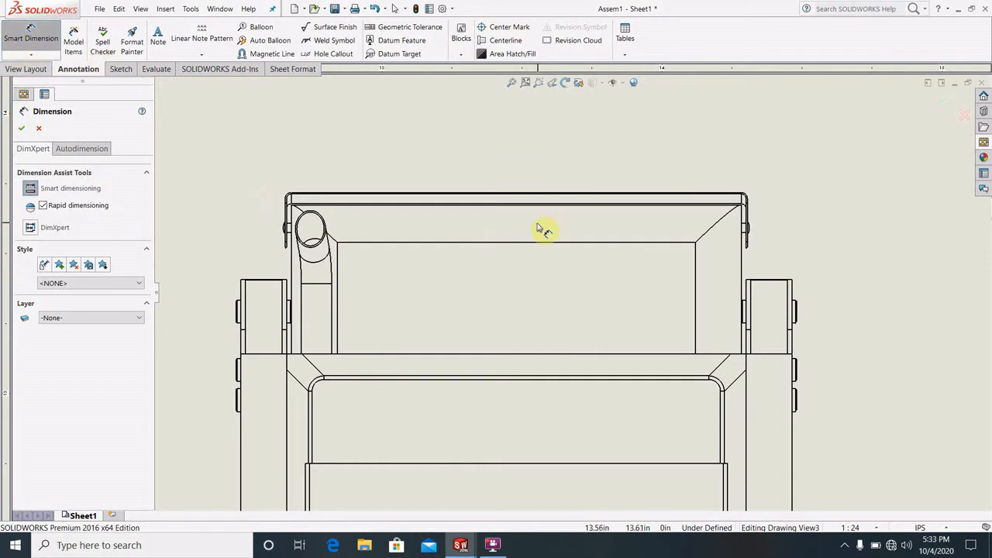
click(485, 243)
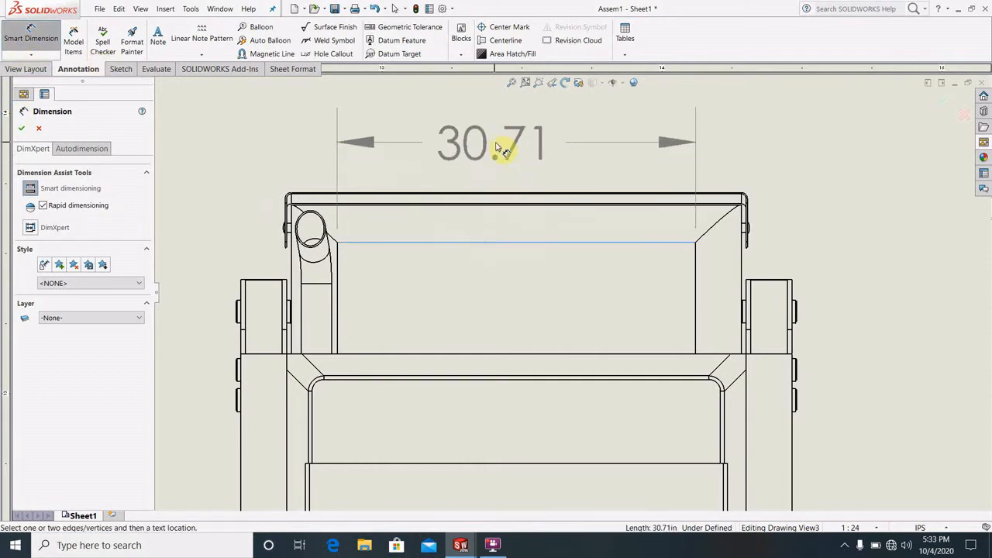
scroll(514, 155, up, 3)
scroll(547, 206, up, 2)
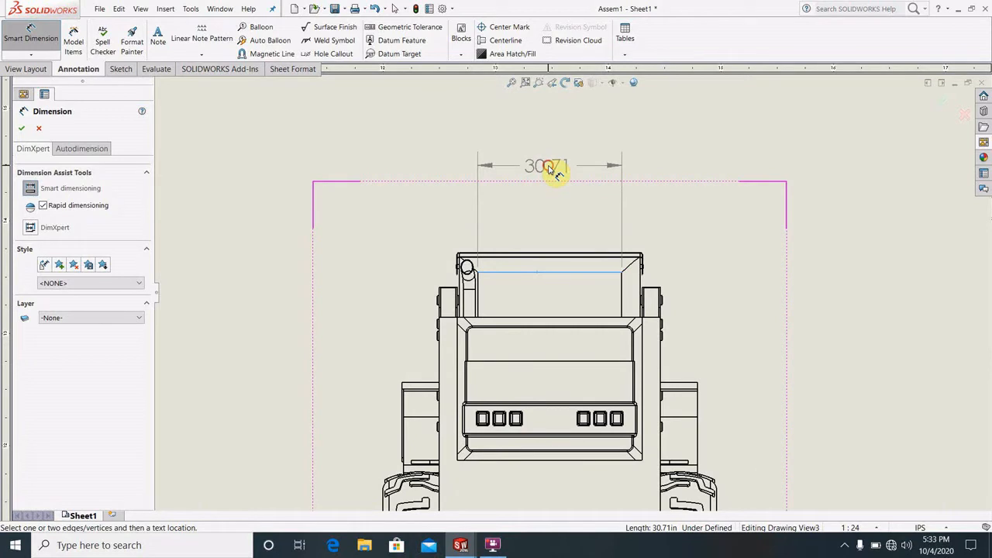
click(552, 168)
click(22, 114)
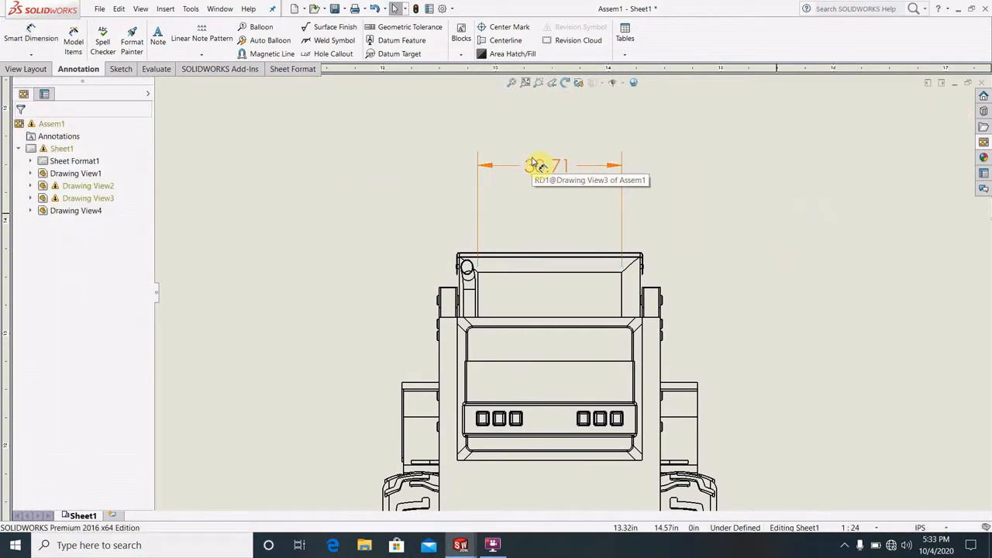
Step: Change the drawing's unit system to MMGS (millimeter, gram, second)
click(924, 528)
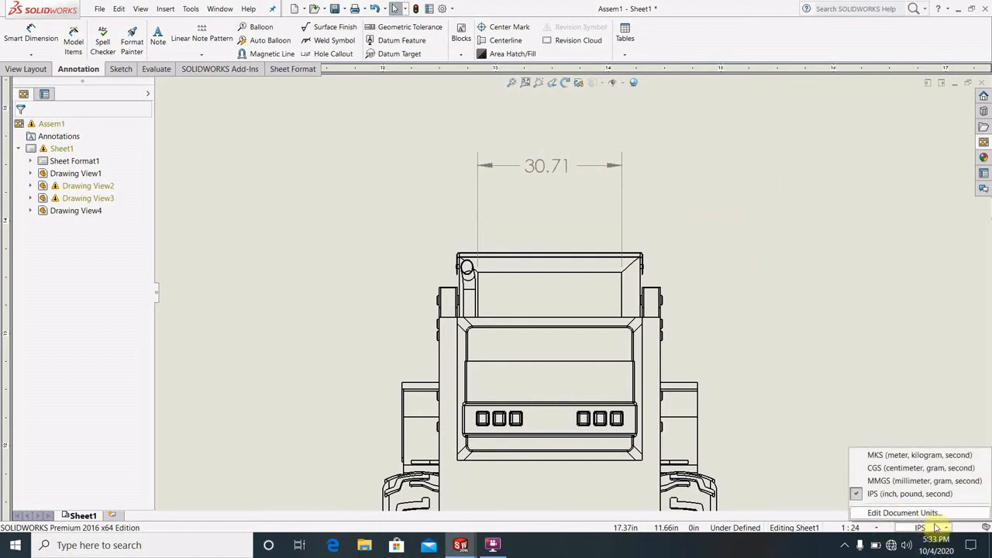
click(908, 482)
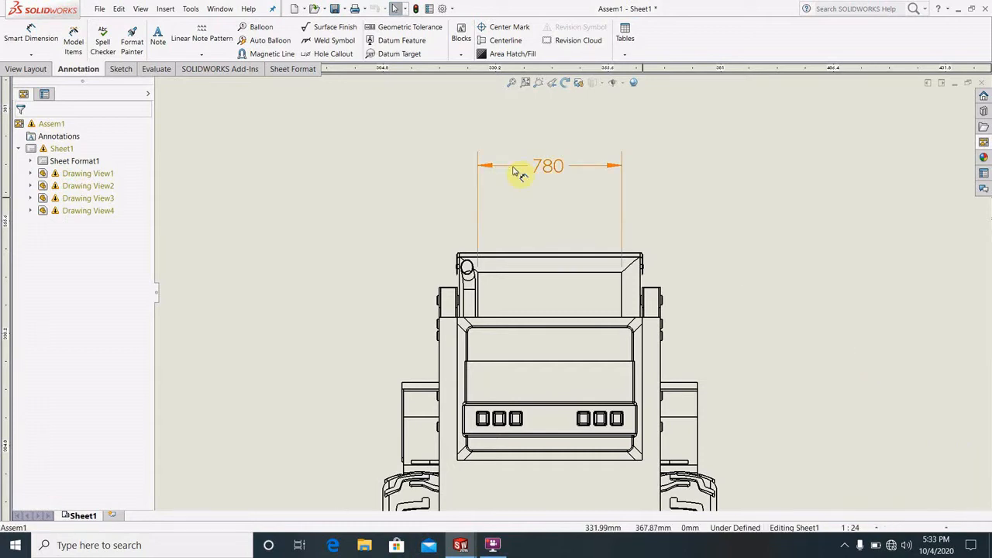
scroll(566, 180, up, 5)
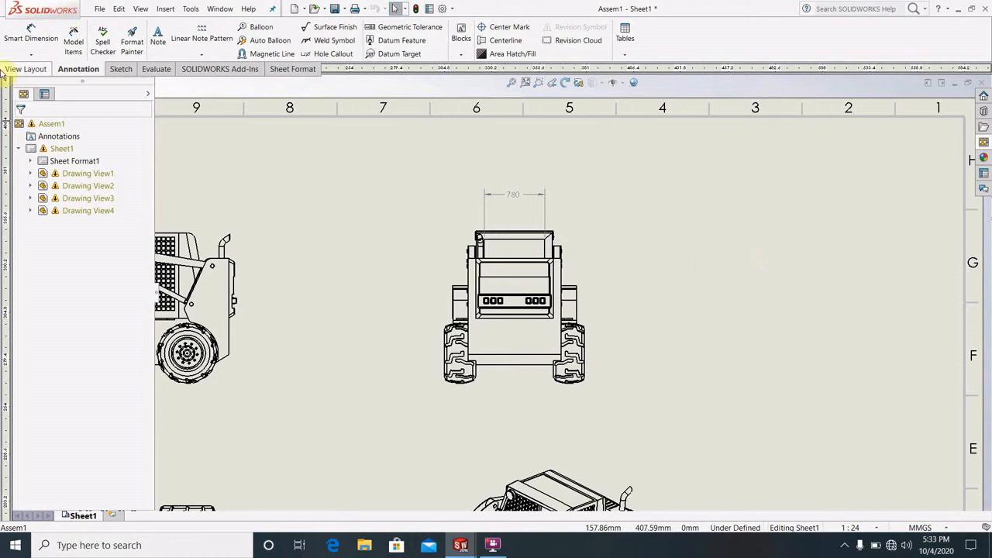
Step: Dimension the front view's height from the cab roof line to the chassis underside, placing it beside the loader's rear
click(31, 55)
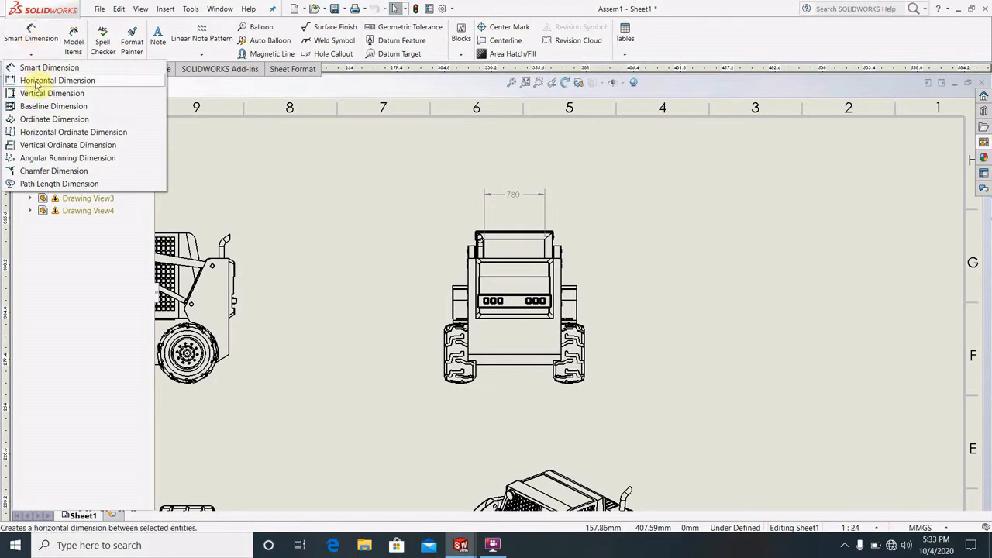
click(39, 68)
scroll(366, 333, up, 2)
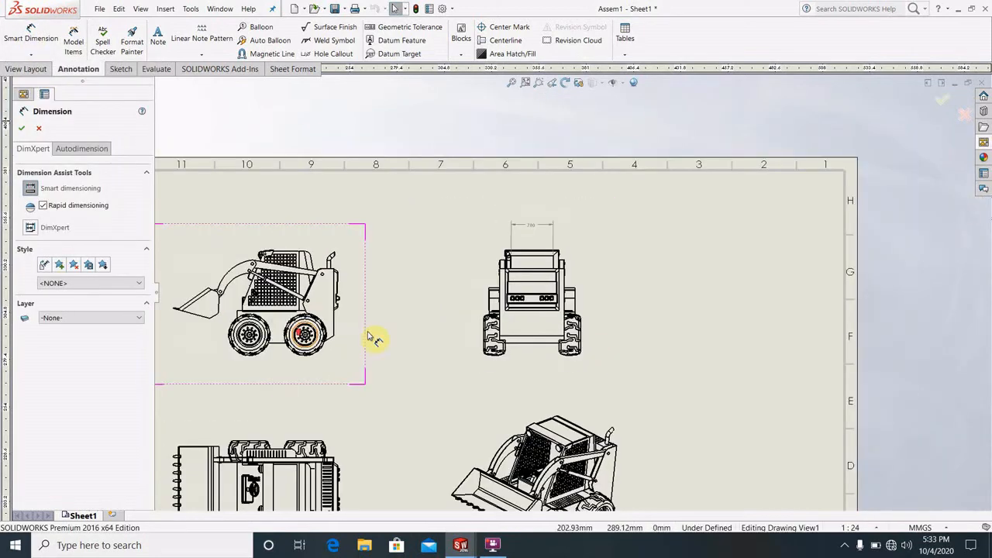
scroll(281, 327, down, 2)
scroll(436, 292, down, 2)
scroll(434, 292, down, 2)
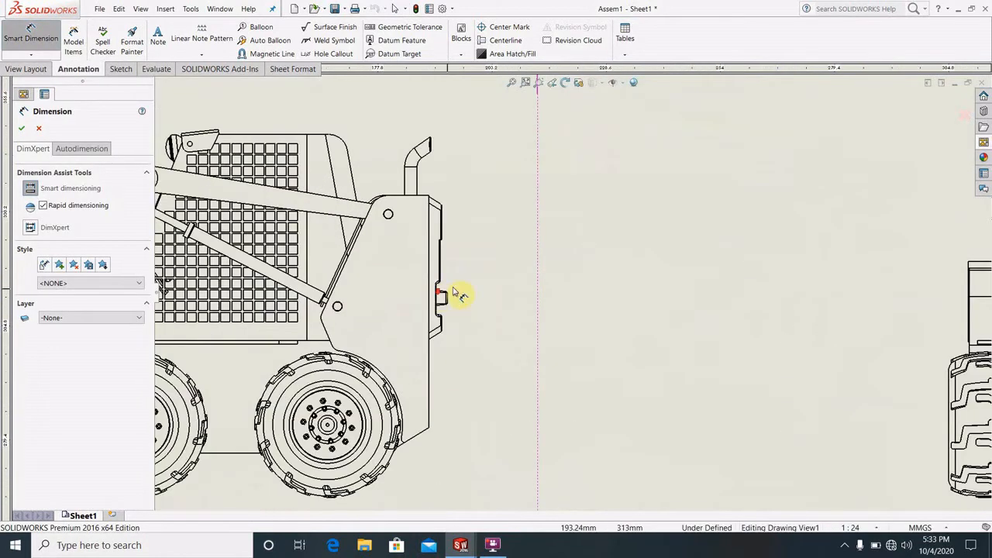
click(297, 141)
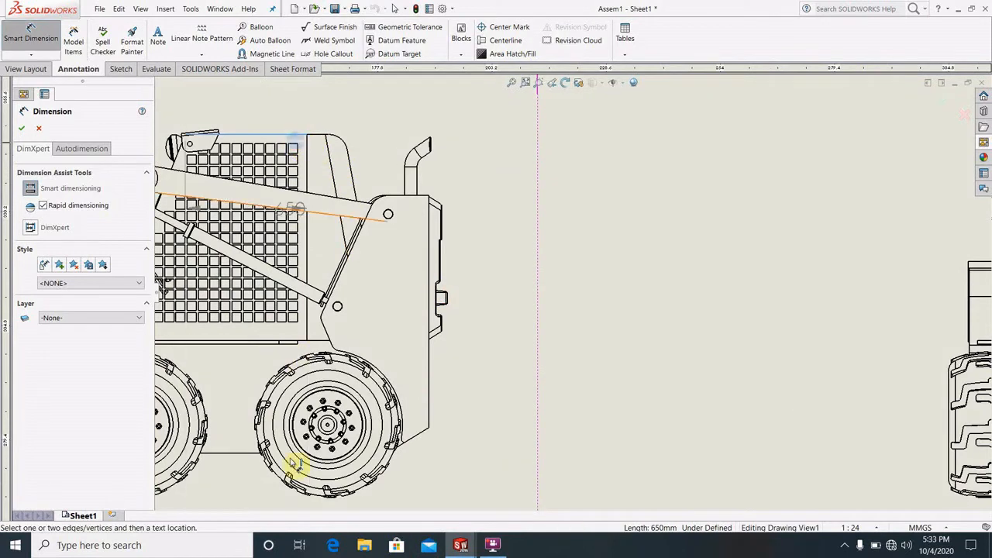
click(246, 456)
click(662, 317)
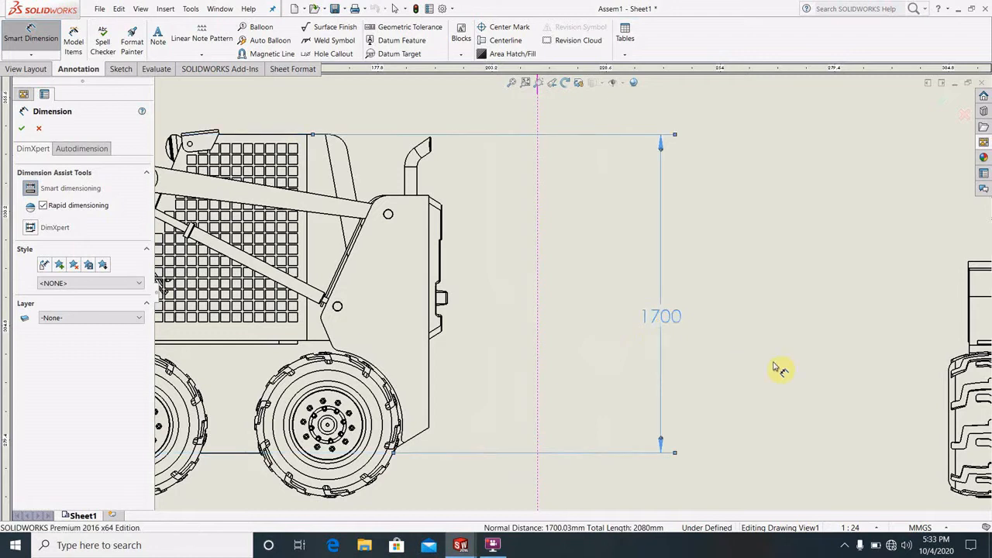
click(19, 131)
Step: Dimension the body length in the front view between its vertical front and rear edges, placing it below the wheels
scroll(603, 317, up, 10)
scroll(549, 303, down, 5)
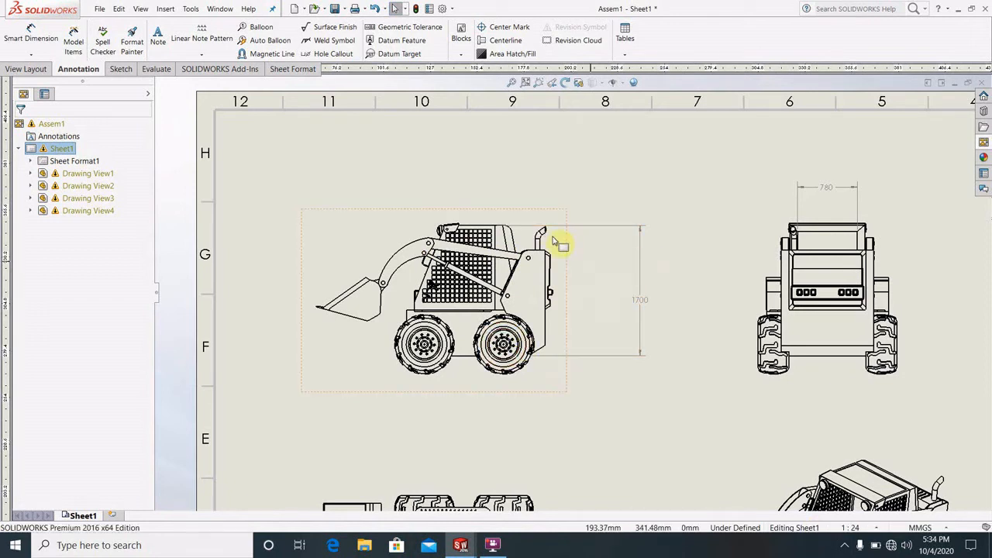
scroll(556, 343, down, 2)
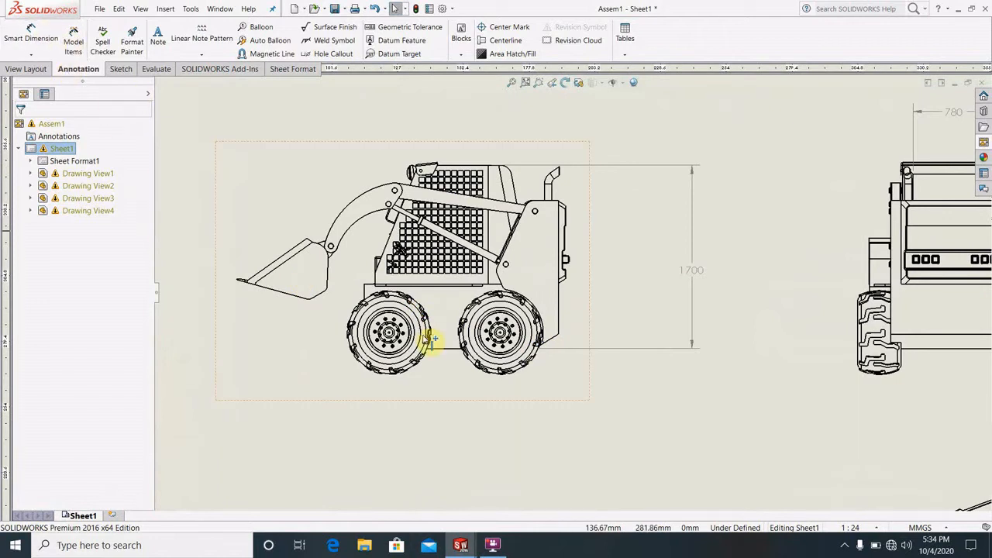
click(370, 295)
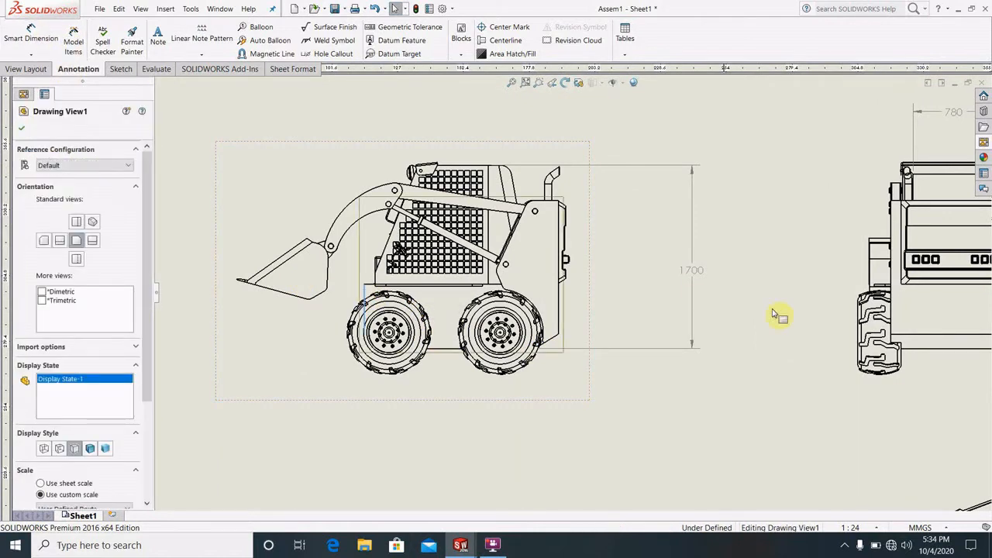
click(561, 305)
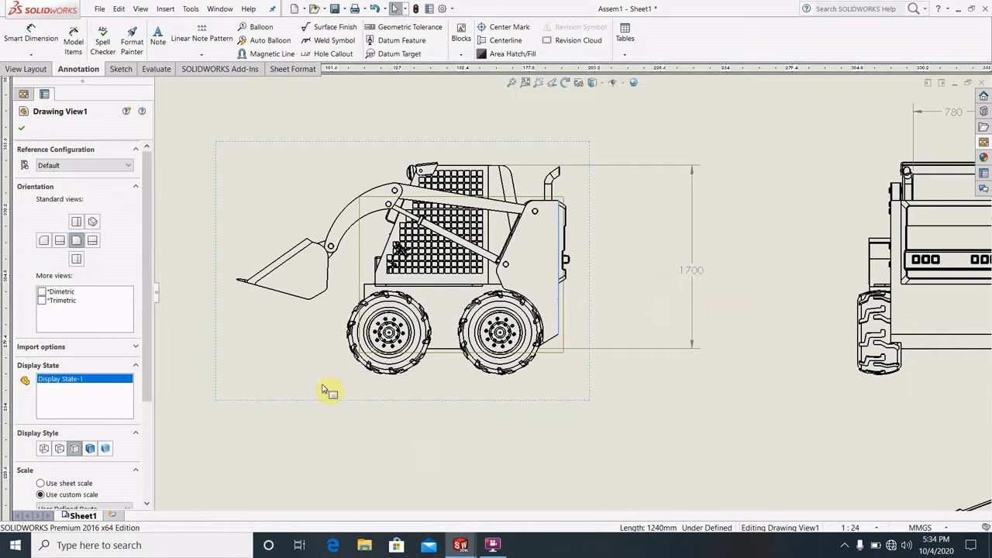
click(56, 52)
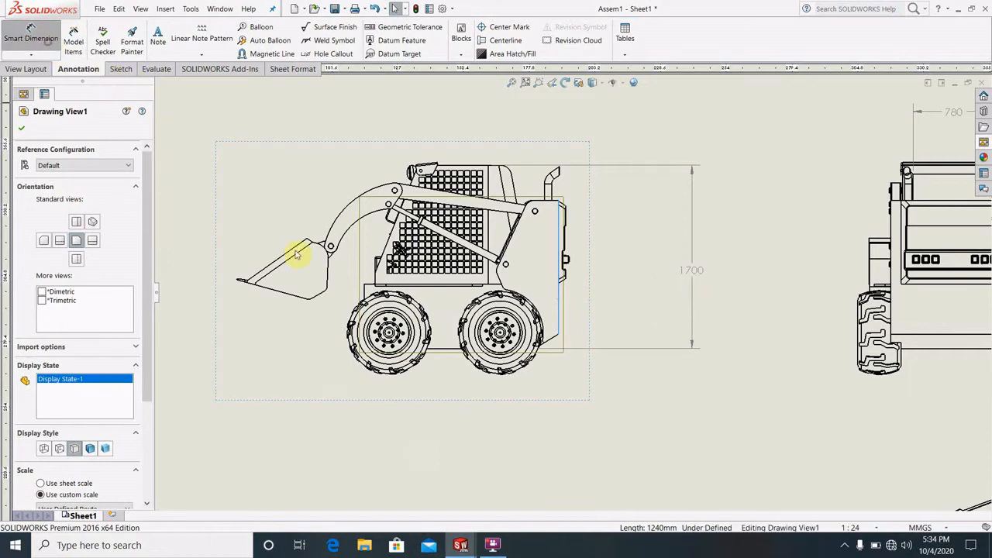
click(368, 295)
click(546, 310)
click(564, 314)
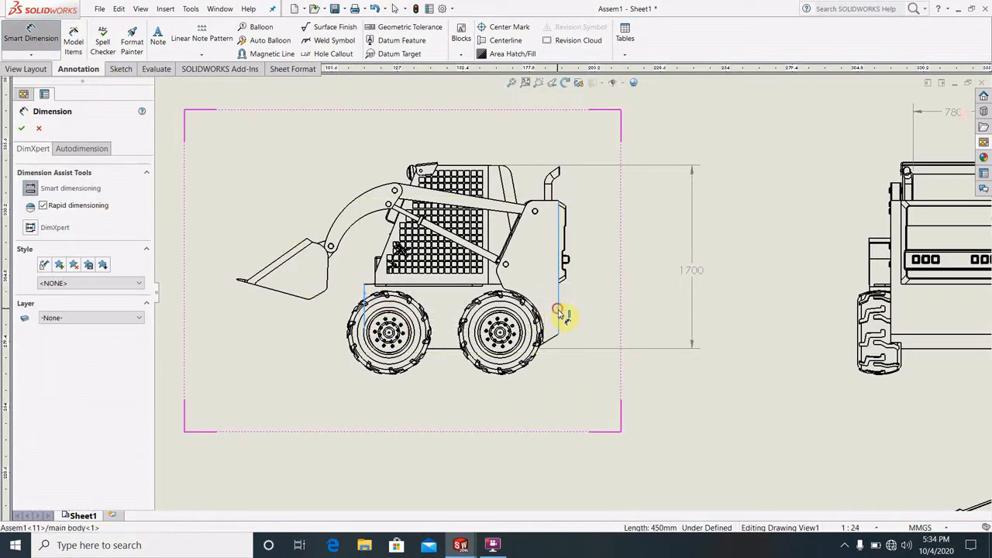
click(465, 456)
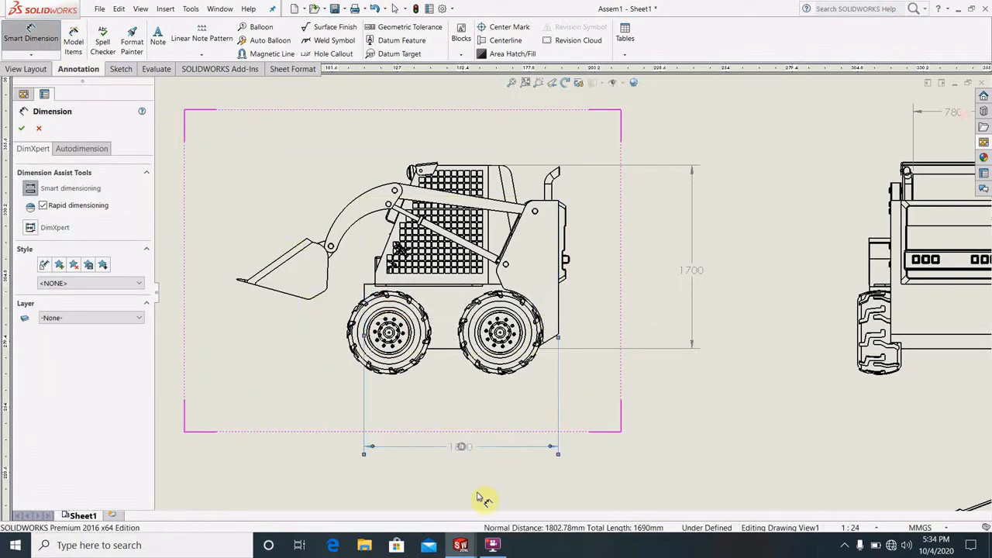
click(642, 434)
click(290, 176)
Step: Dimension the chassis bottom edge between the wheels in the right view, placing the dimension below the view
scroll(572, 290, up, 2)
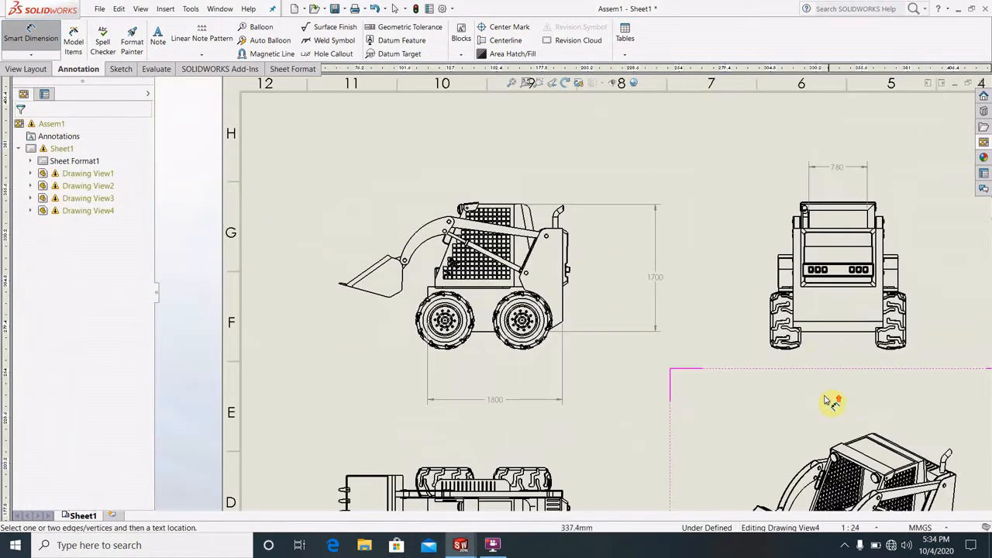
scroll(814, 297, down, 5)
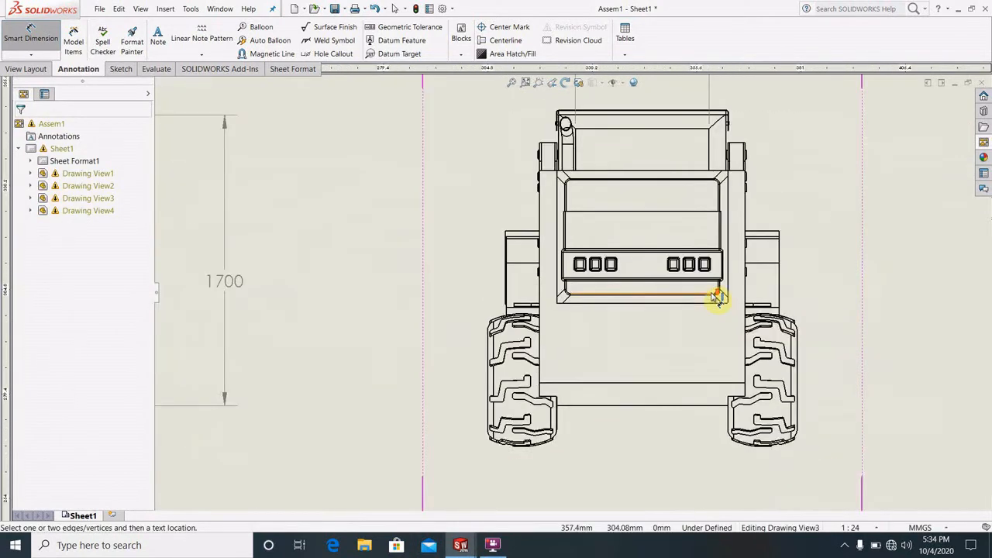
click(31, 35)
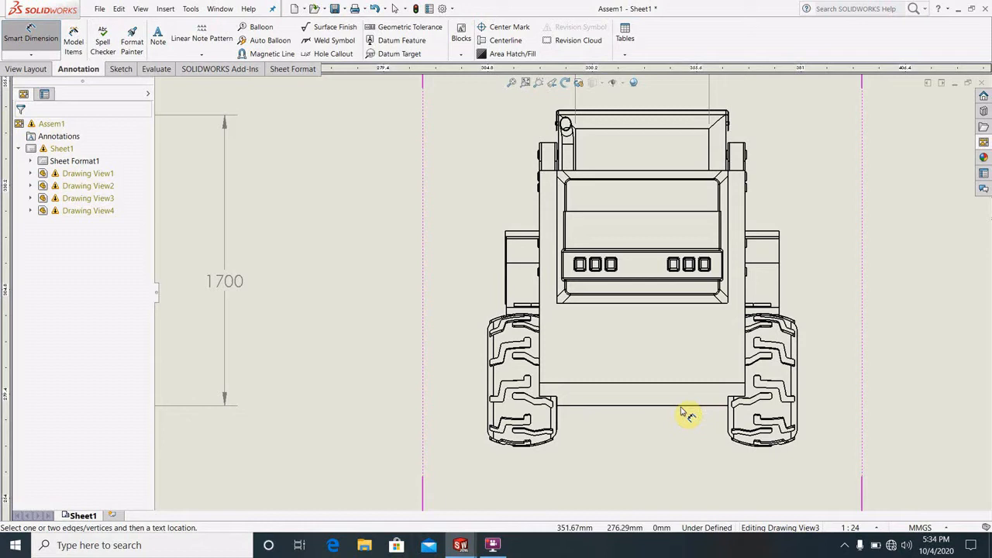
click(47, 43)
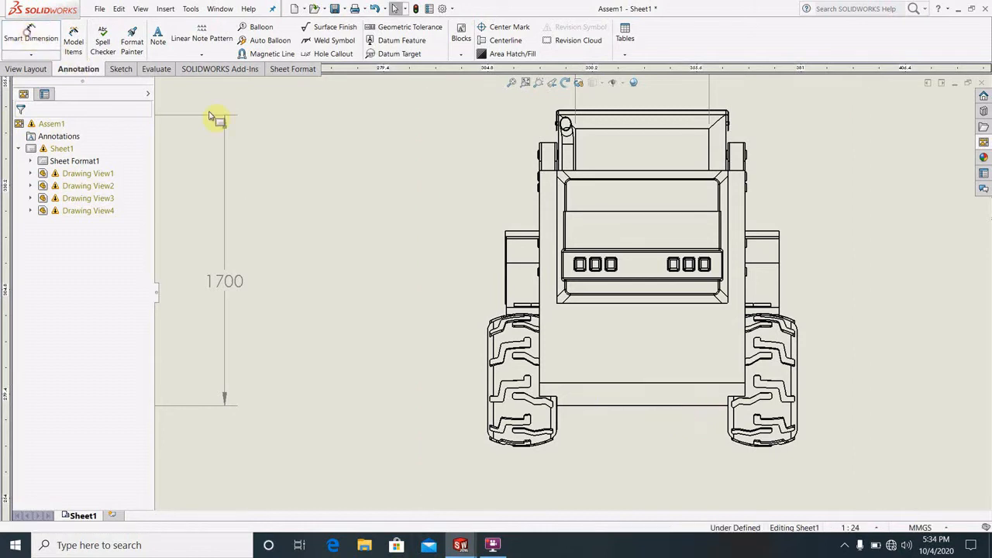
click(50, 47)
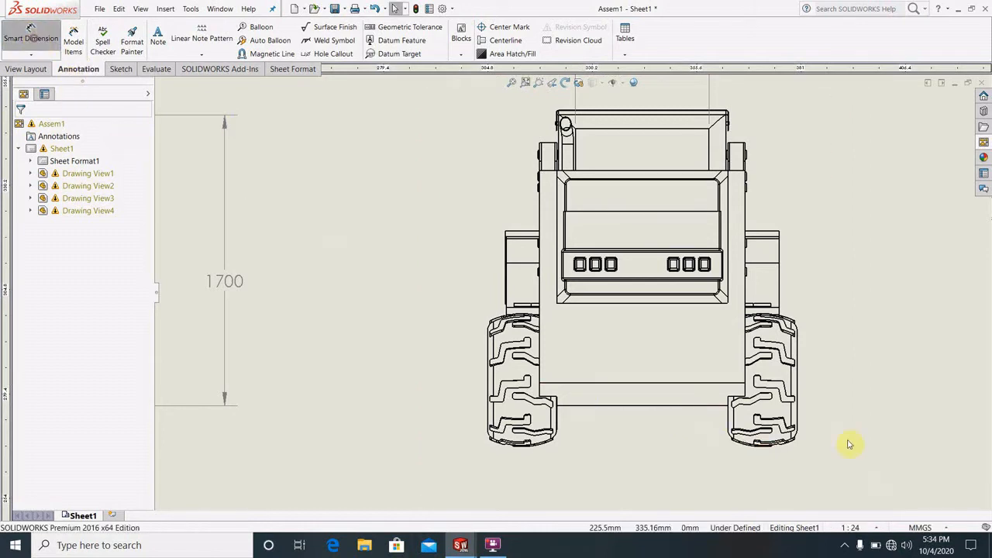
click(671, 412)
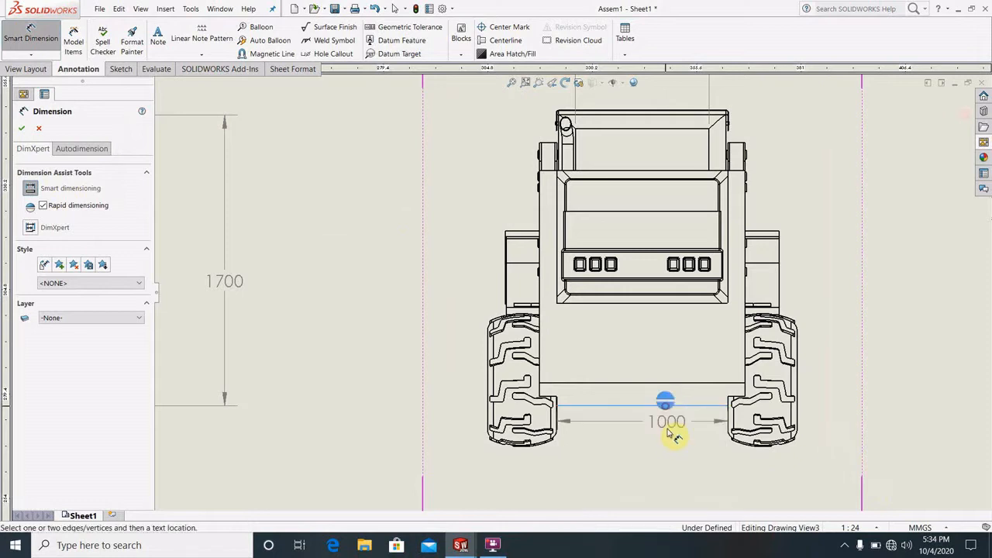
click(659, 480)
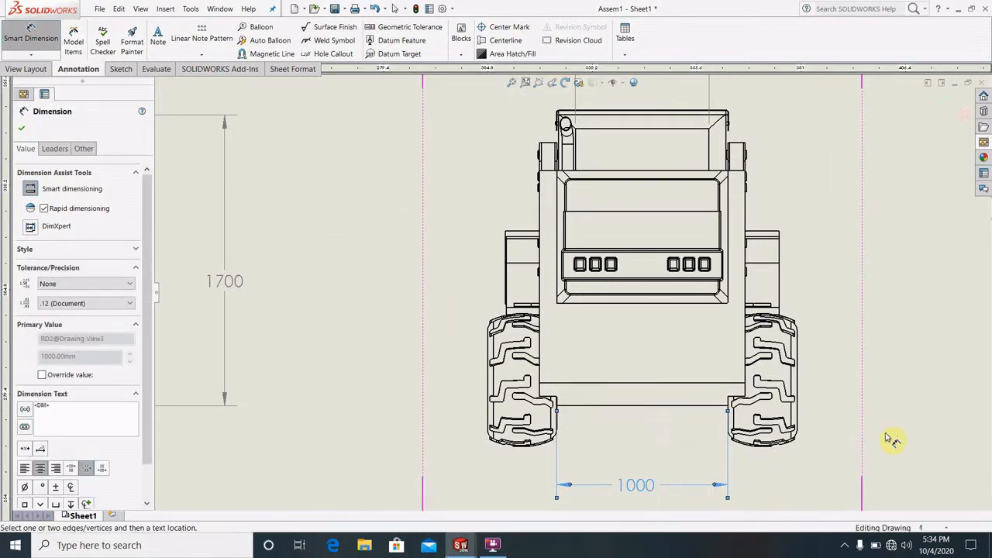
click(920, 427)
Step: Dimension the loader's length in the top view from the rear body edge to the bucket's front edge, placing it below the view
scroll(827, 367, up, 8)
scroll(439, 461, down, 2)
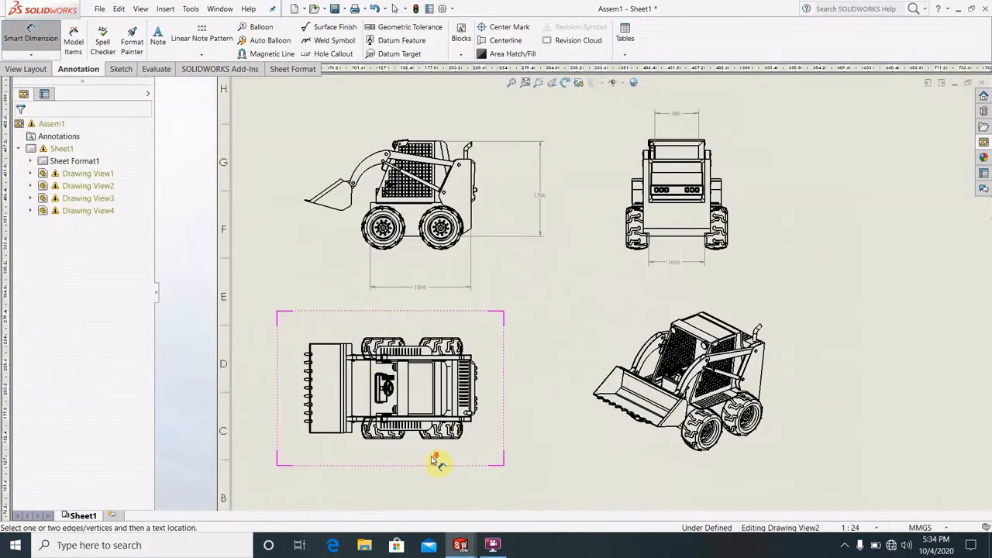
scroll(465, 426, down, 2)
scroll(577, 392, down, 2)
scroll(580, 390, down, 1)
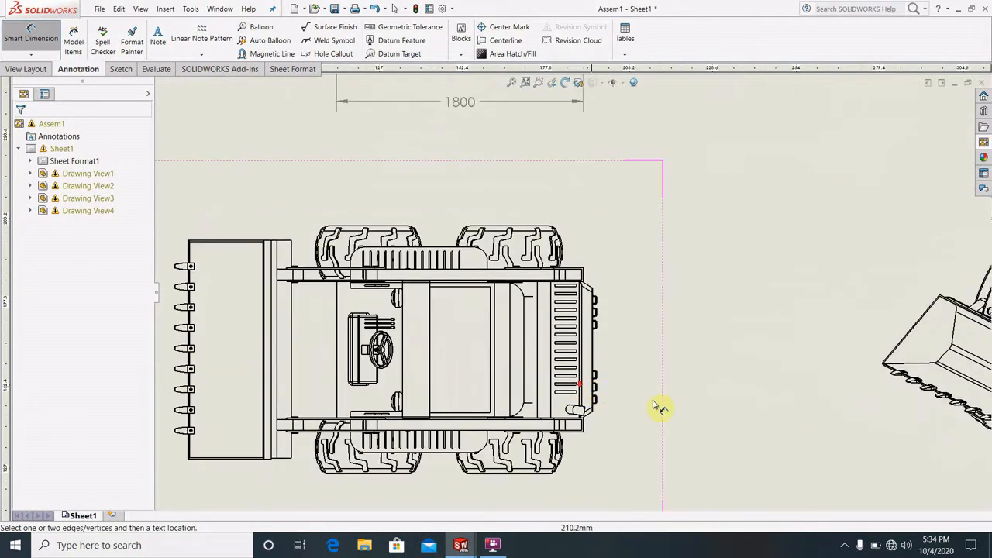
scroll(594, 347, down, 3)
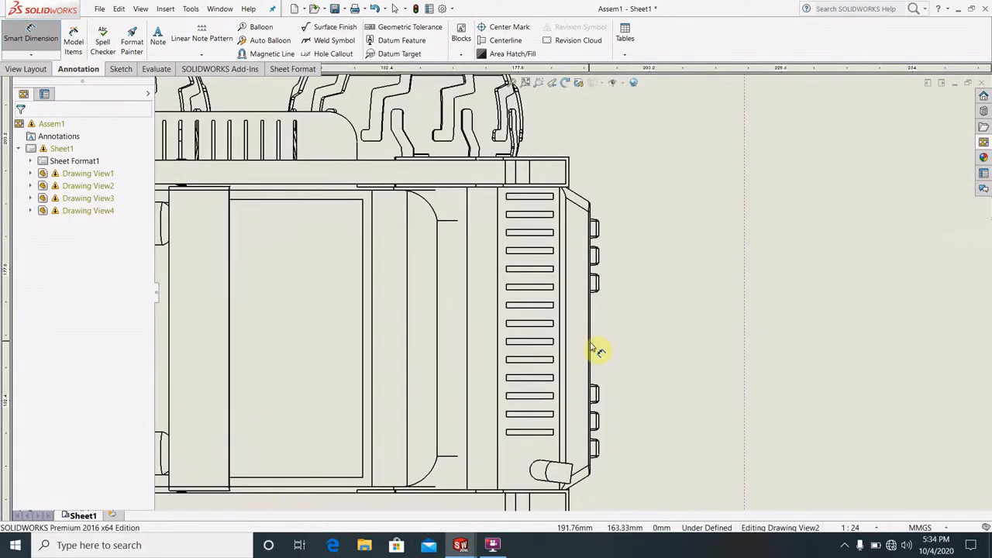
click(586, 383)
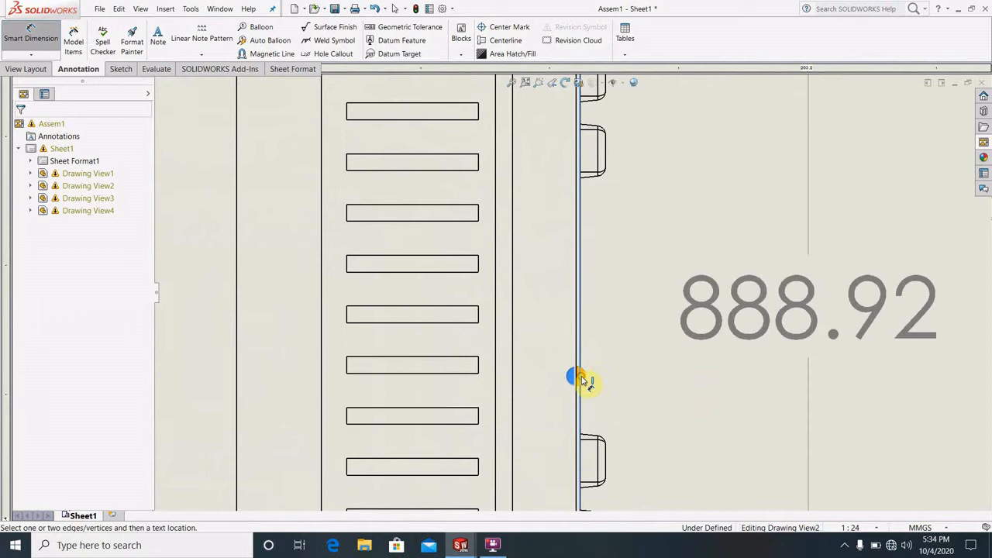
scroll(626, 411, up, 5)
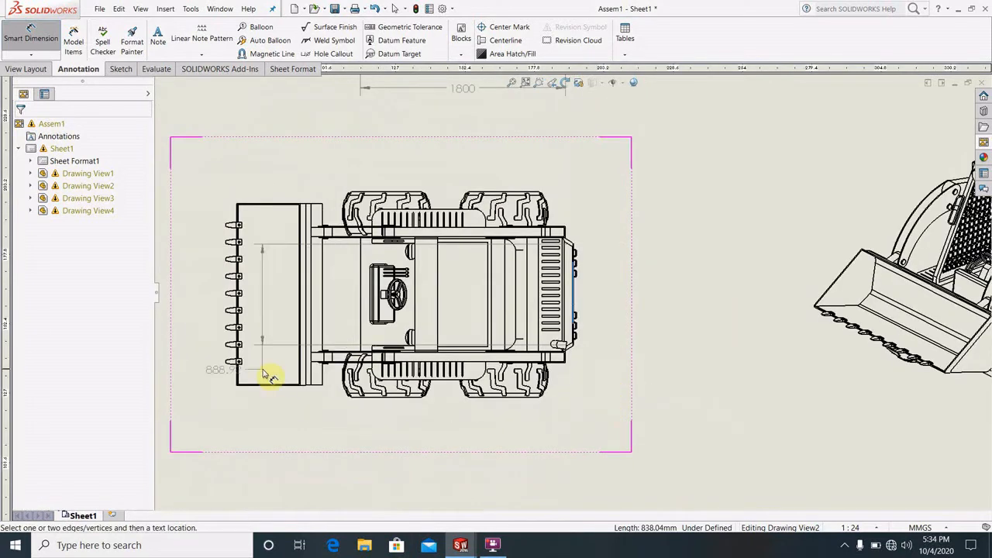
scroll(321, 362, down, 5)
scroll(324, 353, down, 4)
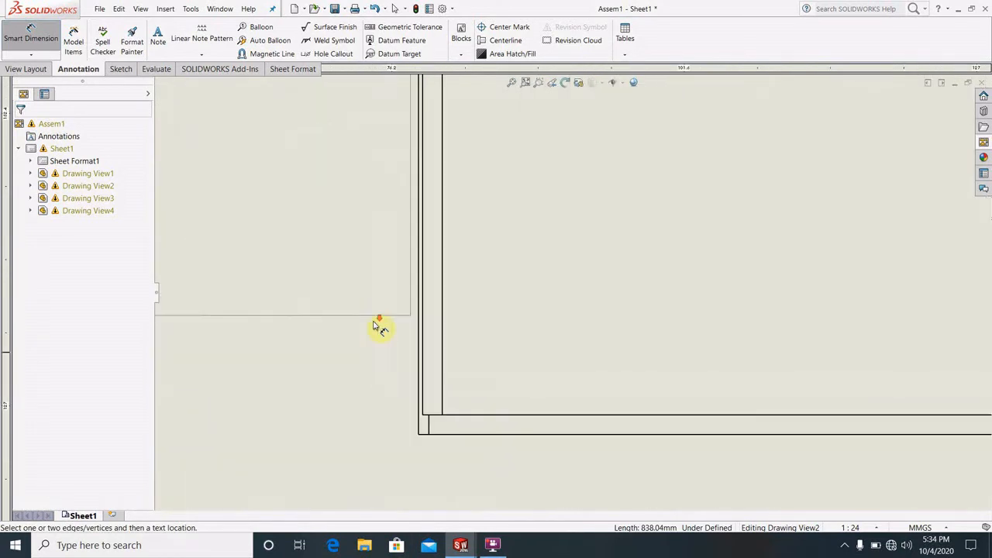
click(438, 380)
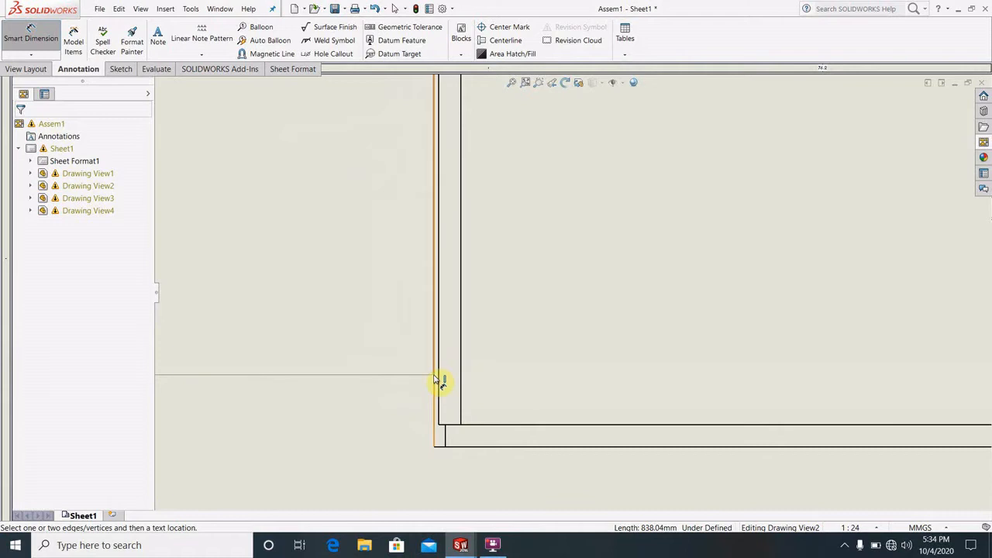
scroll(705, 400, up, 5)
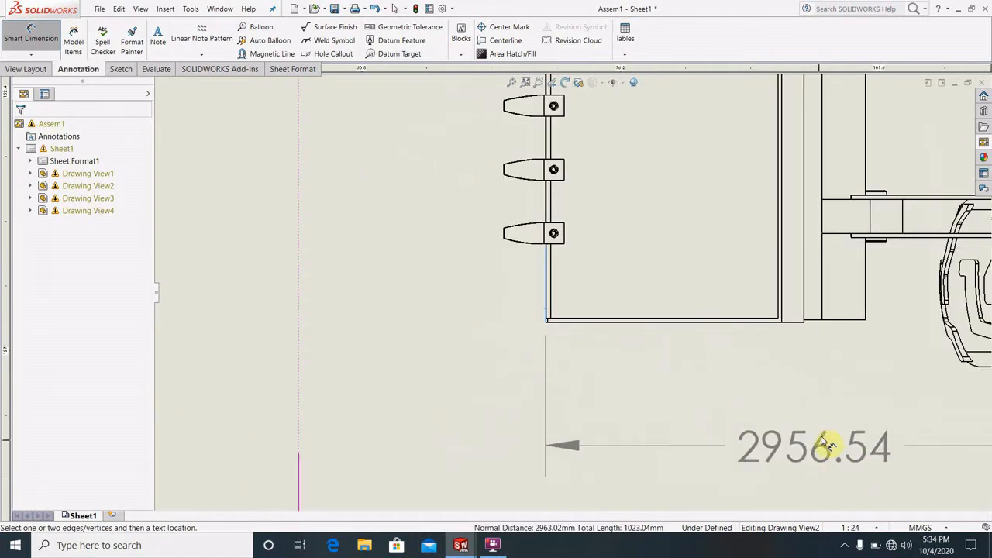
scroll(824, 418, up, 5)
scroll(768, 328, down, 3)
click(609, 336)
click(671, 404)
scroll(671, 404, up, 2)
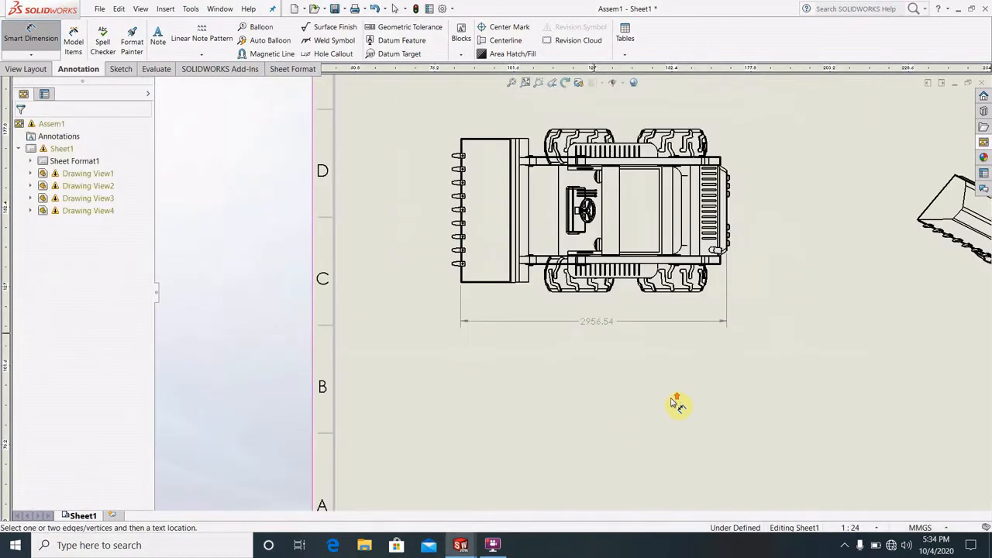
Step: Insert the model's dimensions into the right view using Model Items, taking them from the entire model
scroll(800, 332, up, 5)
scroll(640, 210, down, 1)
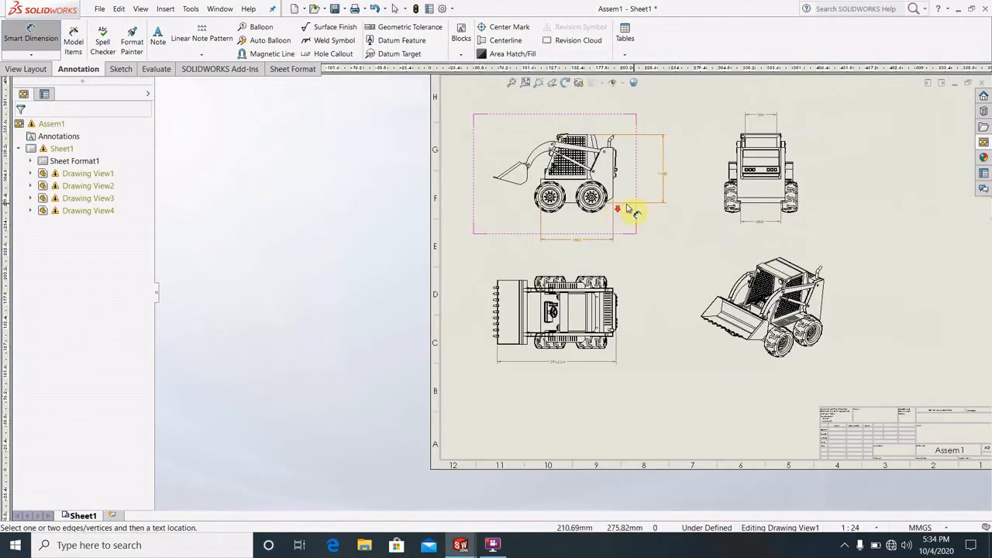
scroll(778, 252, down, 5)
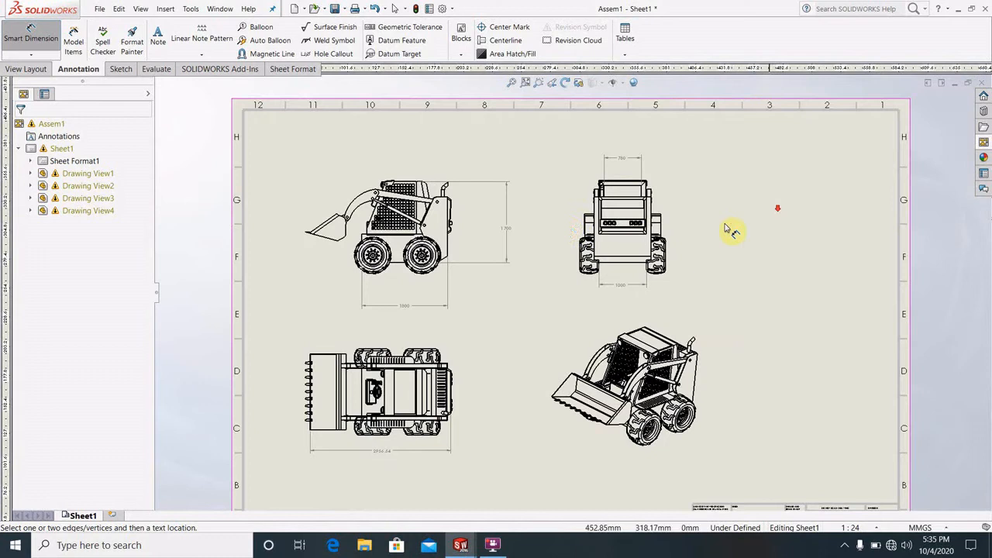
scroll(779, 310, down, 1)
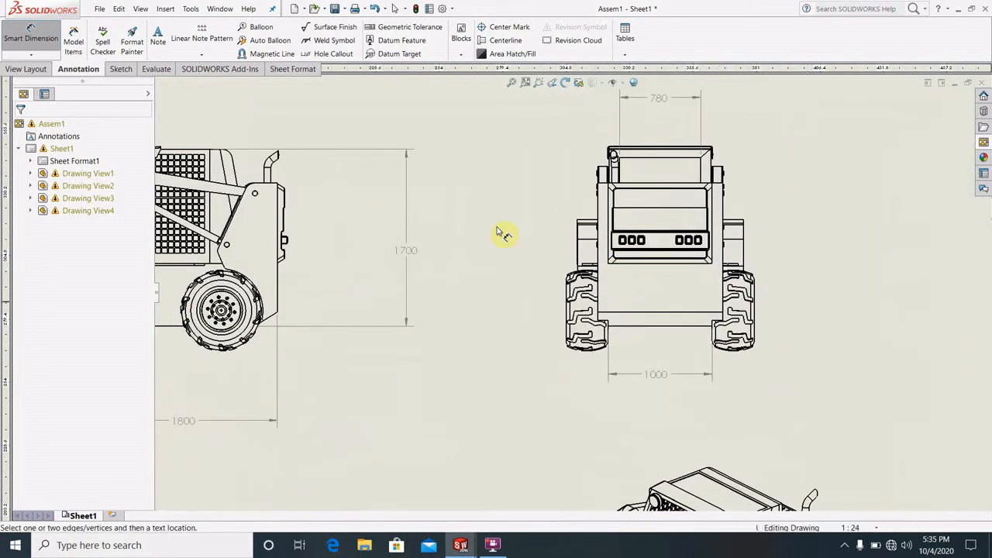
click(72, 49)
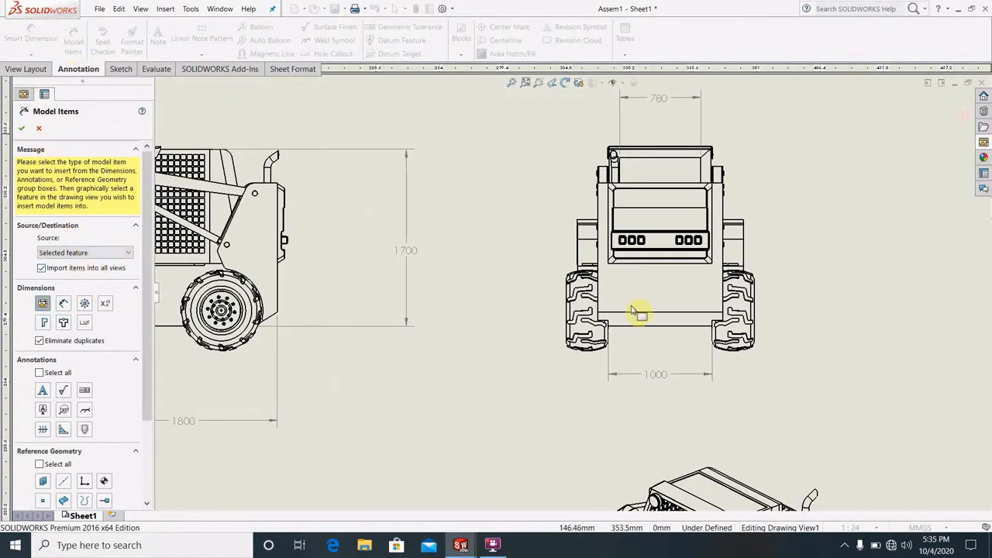
click(761, 380)
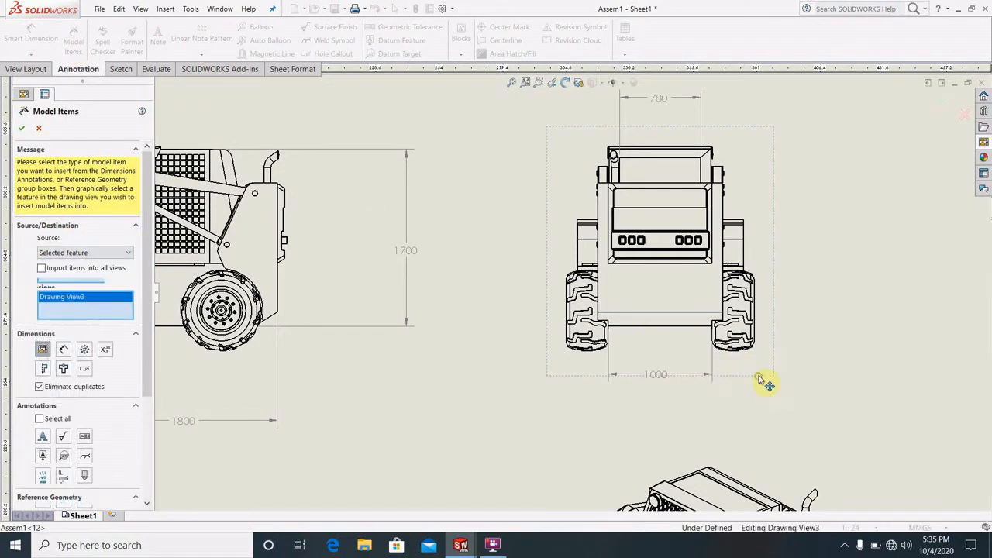
click(24, 129)
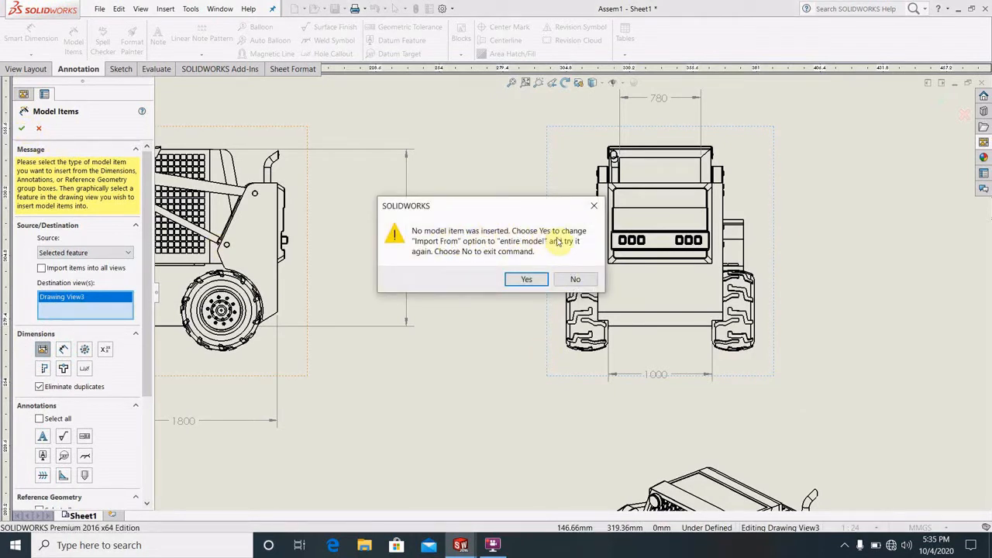
click(522, 280)
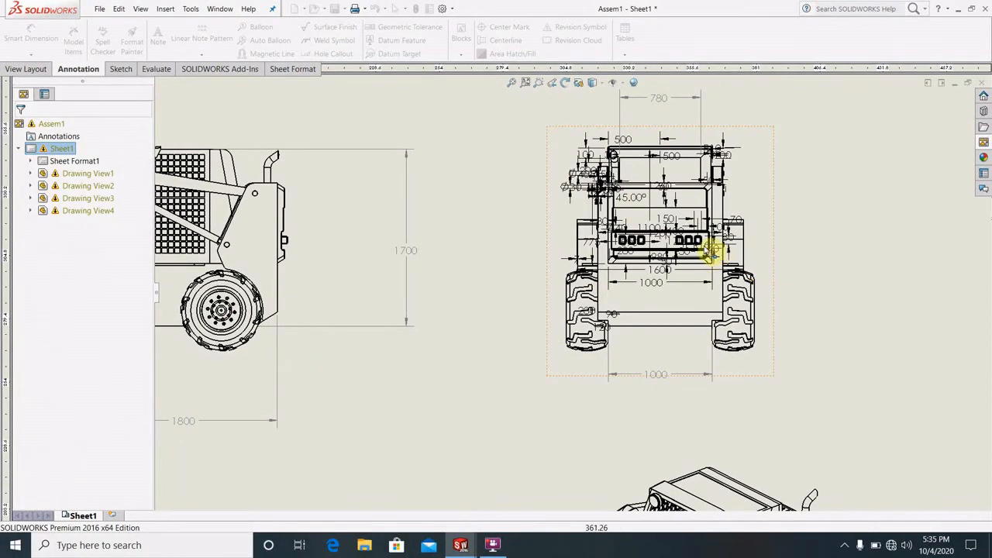
Step: Move the 780 dimension higher above the right view, clear of the imported dimensions
scroll(751, 242, up, 3)
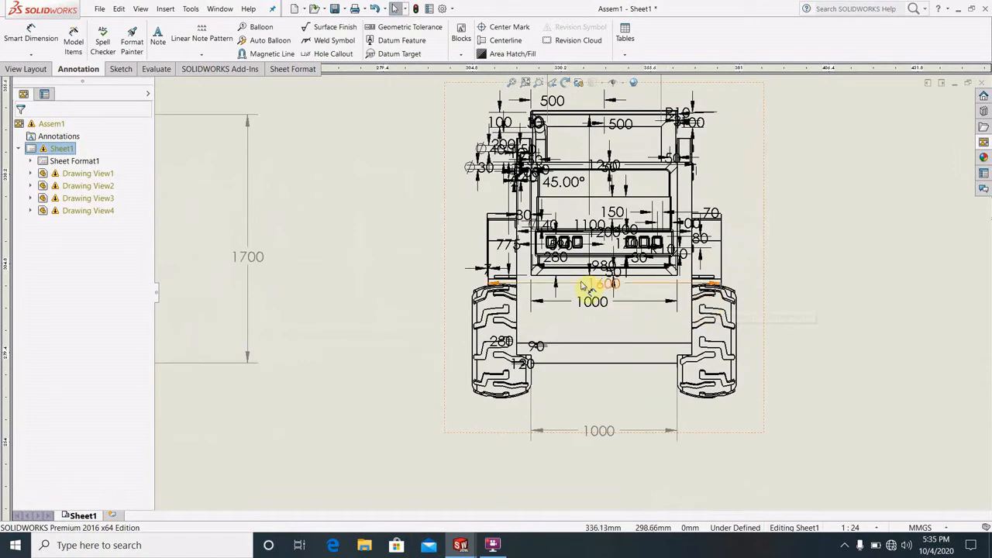
scroll(607, 166, down, 1)
scroll(605, 167, up, 1)
scroll(607, 168, up, 1)
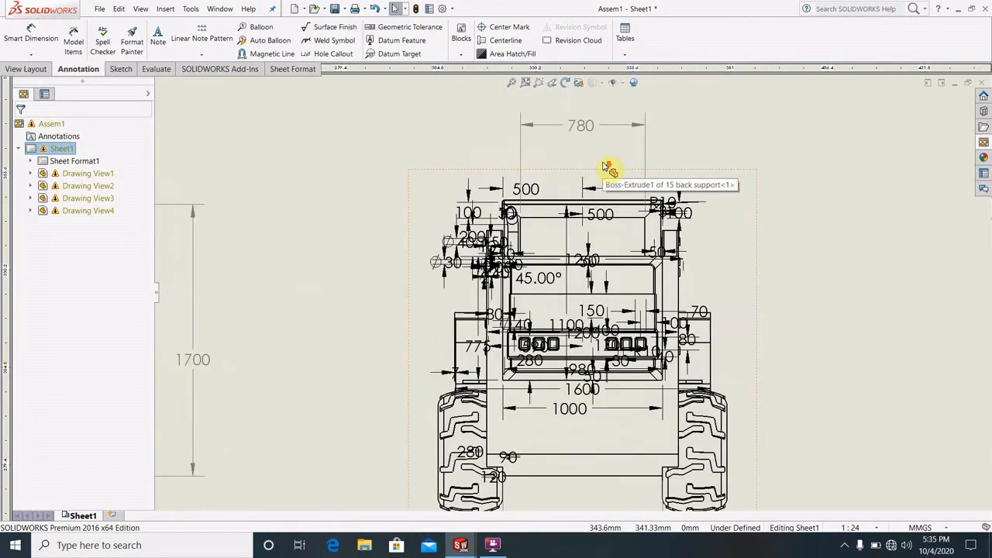
click(493, 174)
drag(492, 169, 518, 169)
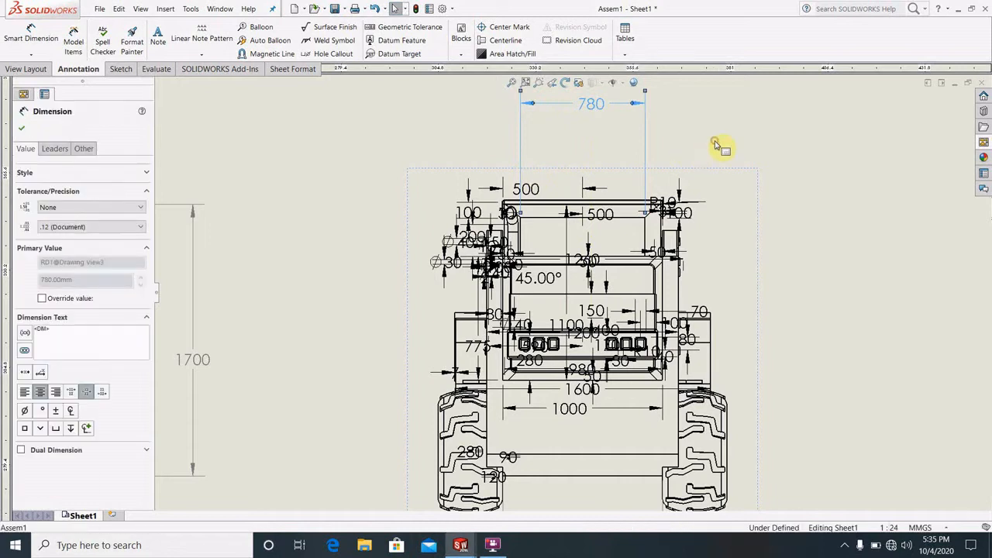
click(661, 178)
click(521, 188)
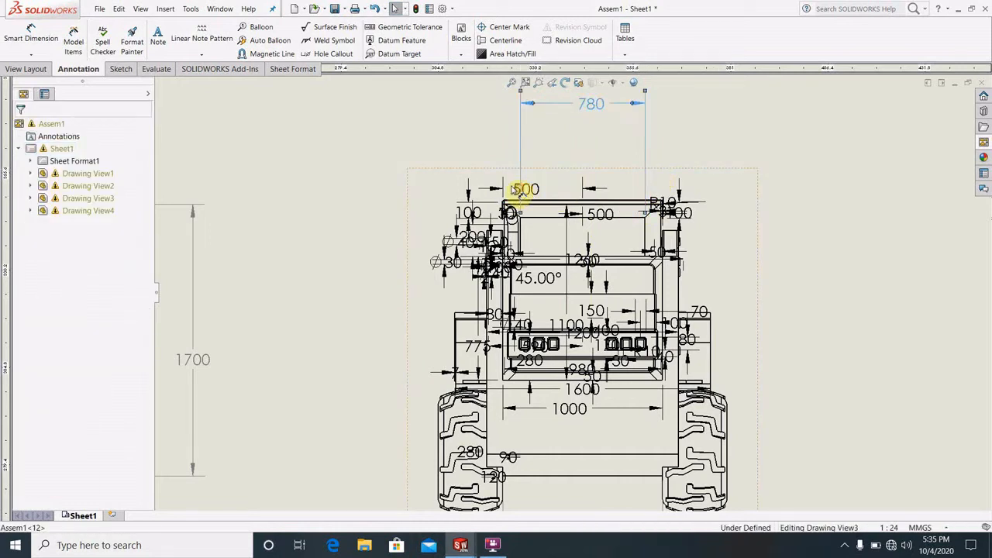
click(523, 191)
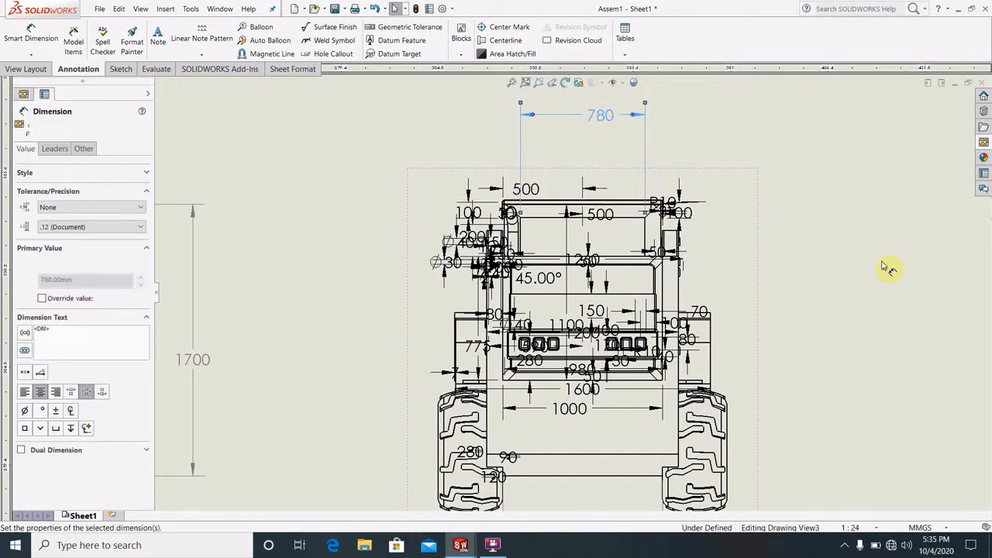
click(883, 266)
Step: Move the 80 and 70 lamp dimensions out to the right of the right view
scroll(638, 411, down, 1)
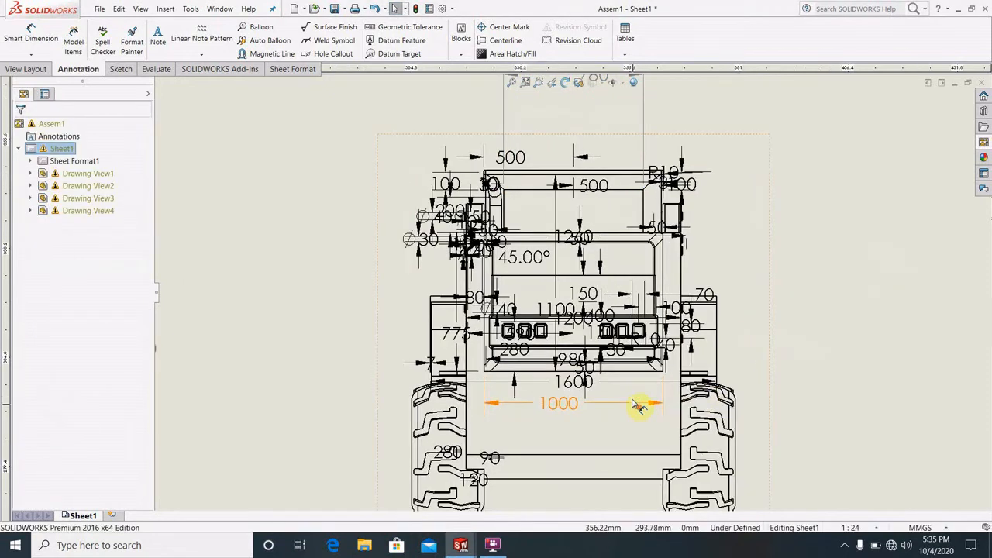
drag(698, 335, 856, 338)
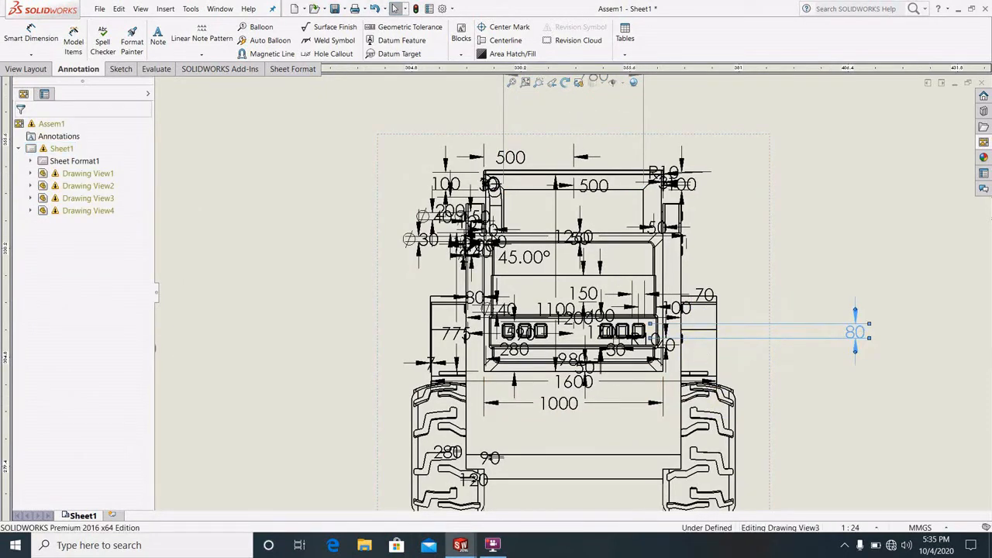
click(706, 294)
drag(813, 270, 813, 271)
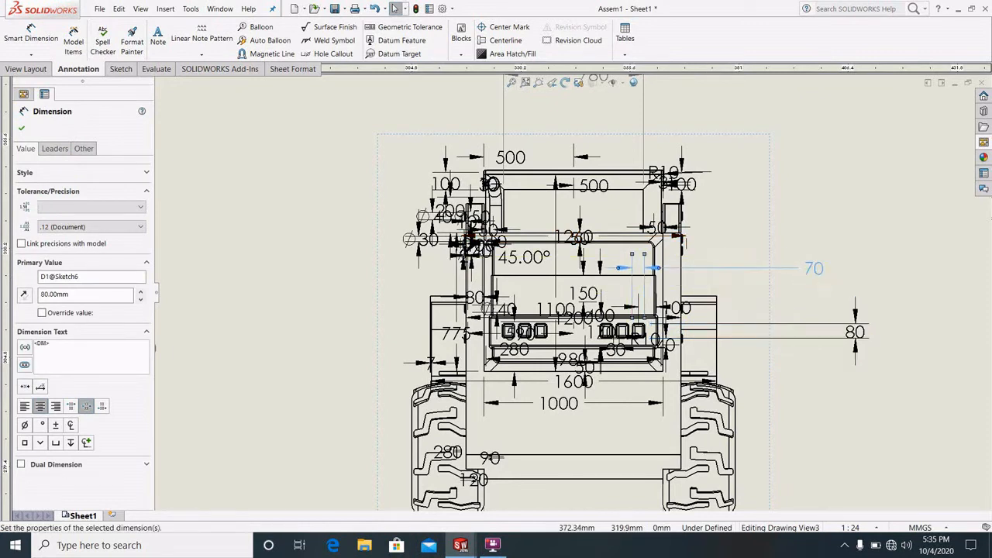
Step: Move the Ø30, Ø40 and upper 100 dimensions out to the left of the right view
drag(419, 248, 306, 252)
click(328, 293)
drag(432, 225, 272, 188)
click(294, 139)
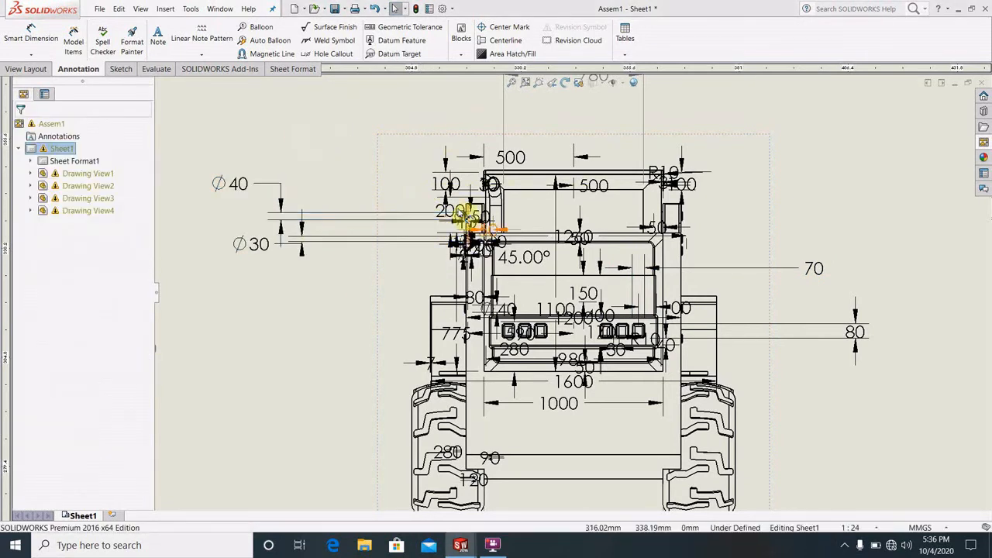
drag(443, 184, 344, 164)
click(327, 129)
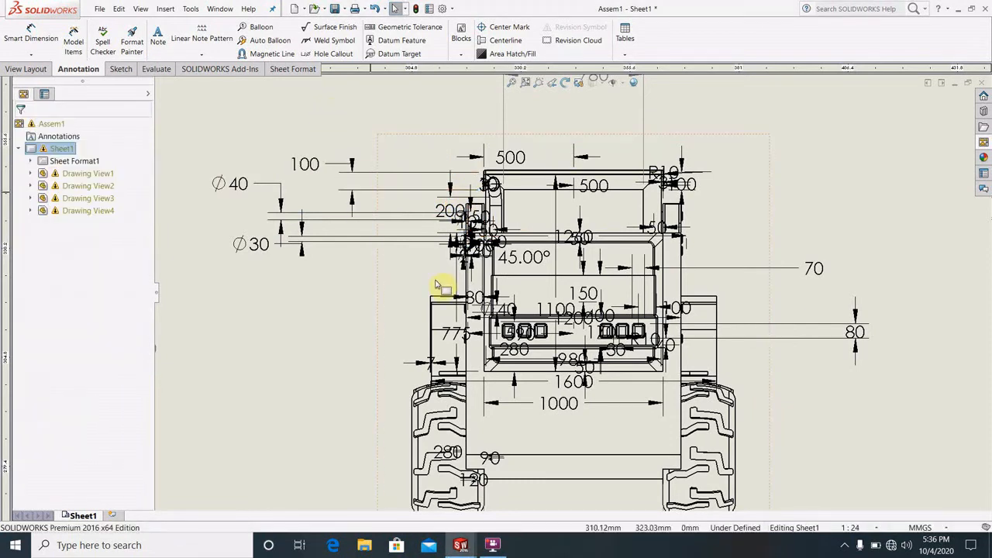
Step: Move the 7 and 775 dimensions out to the left of the right view, and lower the imported 1000 dimension between the wheels
drag(436, 369, 385, 369)
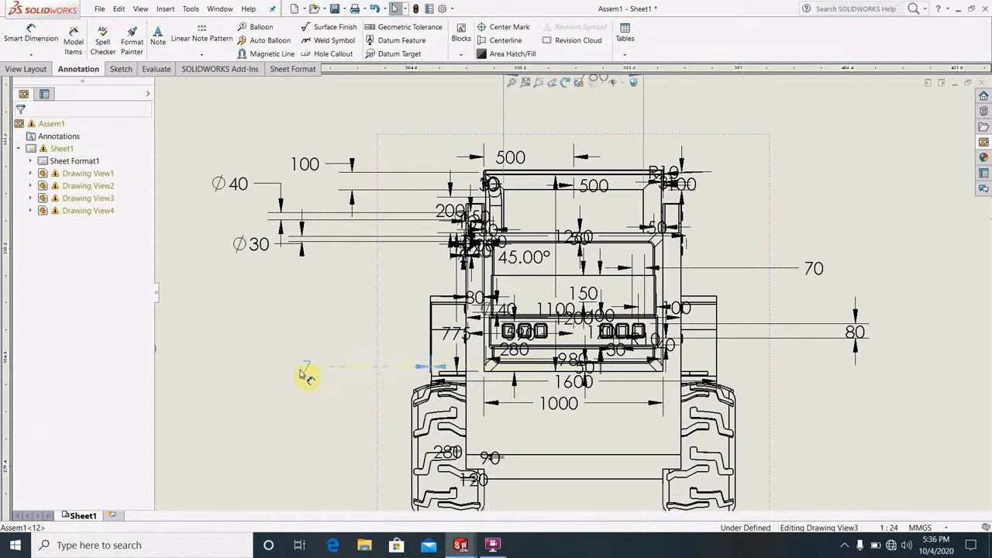
drag(306, 375, 301, 375)
click(377, 443)
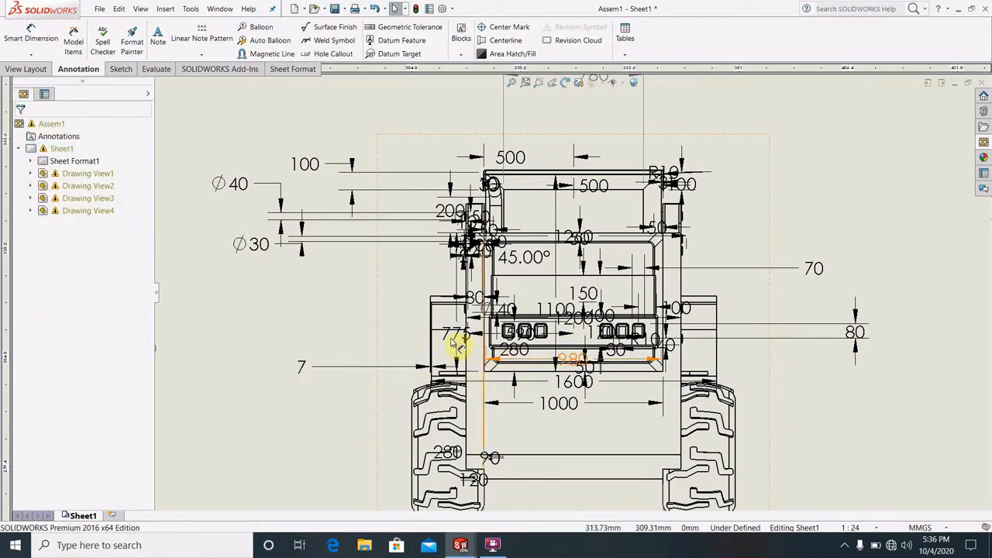
drag(445, 335, 332, 310)
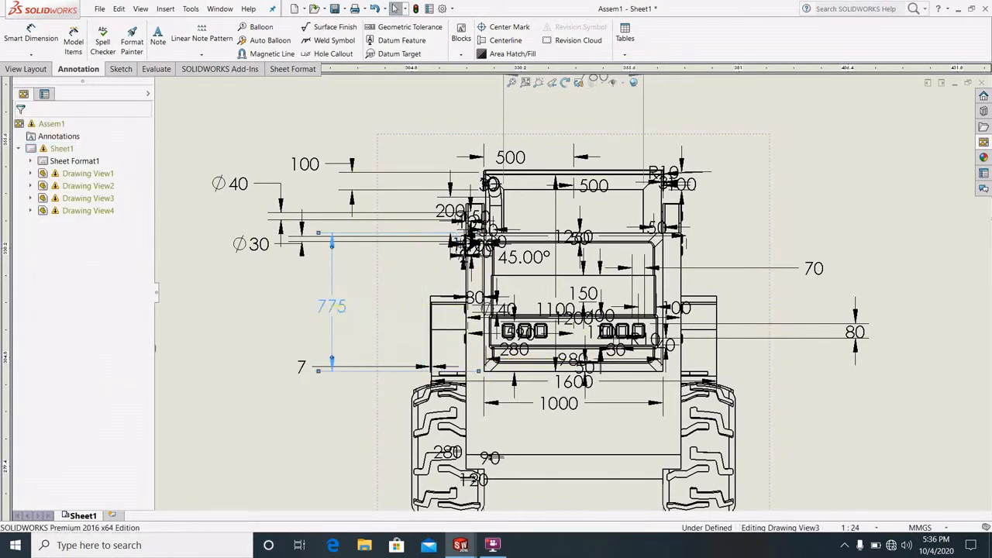
click(287, 335)
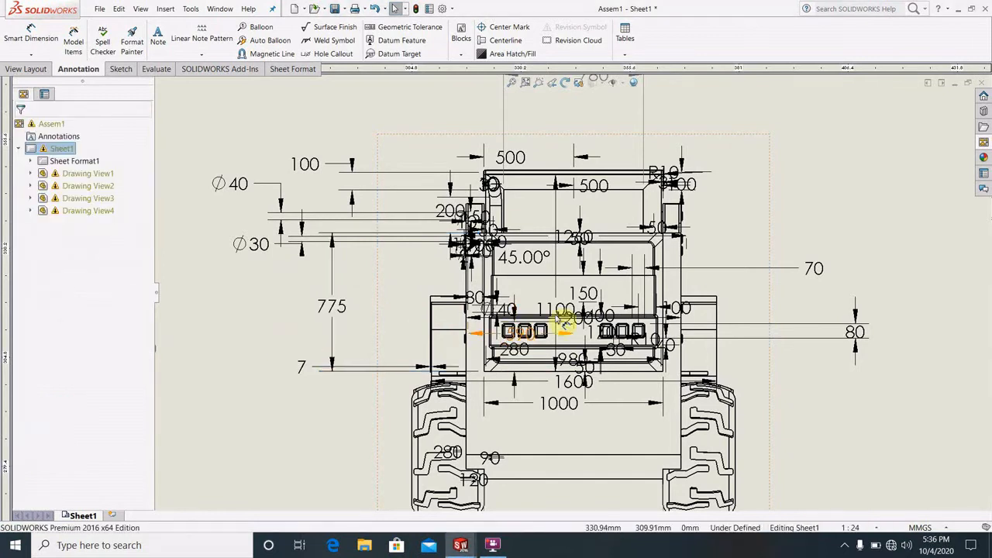
drag(577, 412, 604, 432)
click(819, 421)
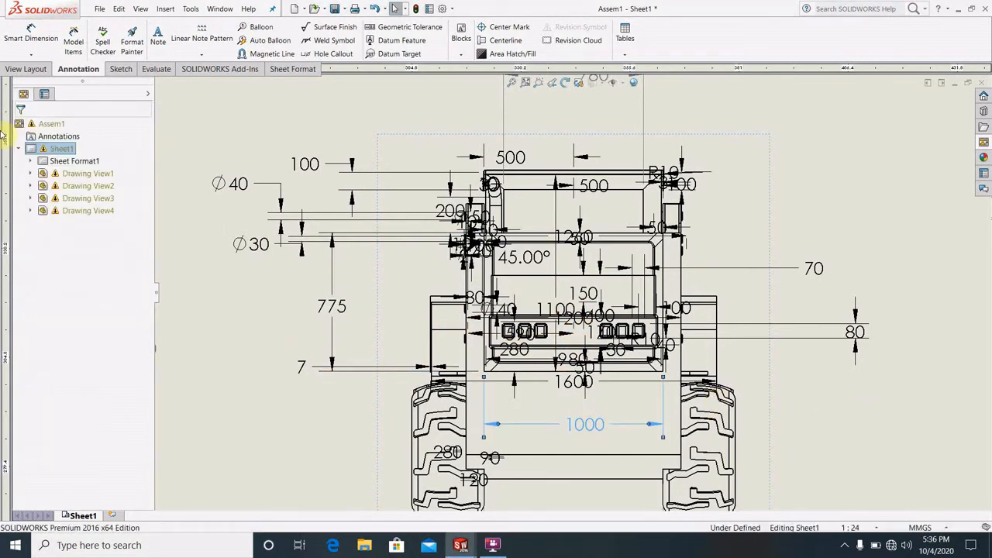
scroll(693, 332, up, 6)
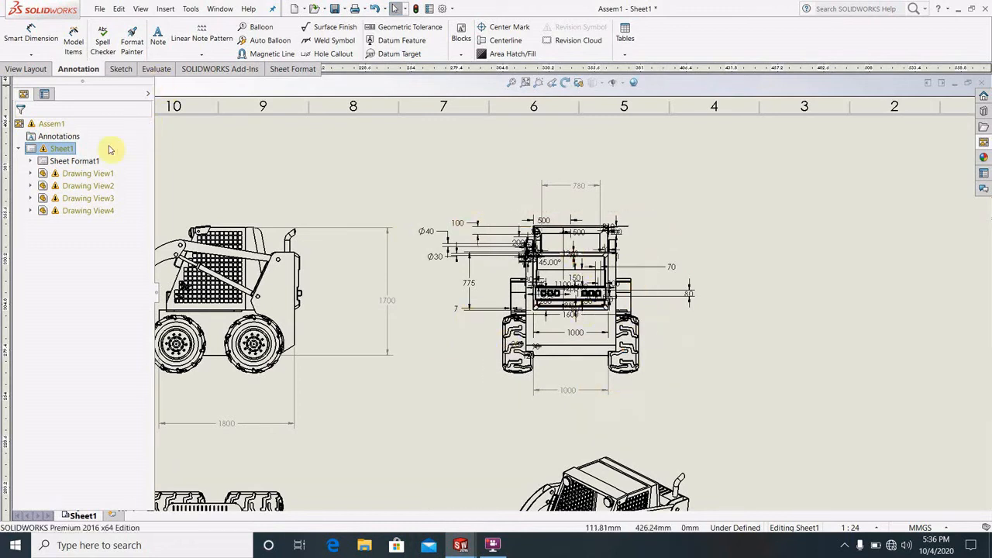
click(73, 48)
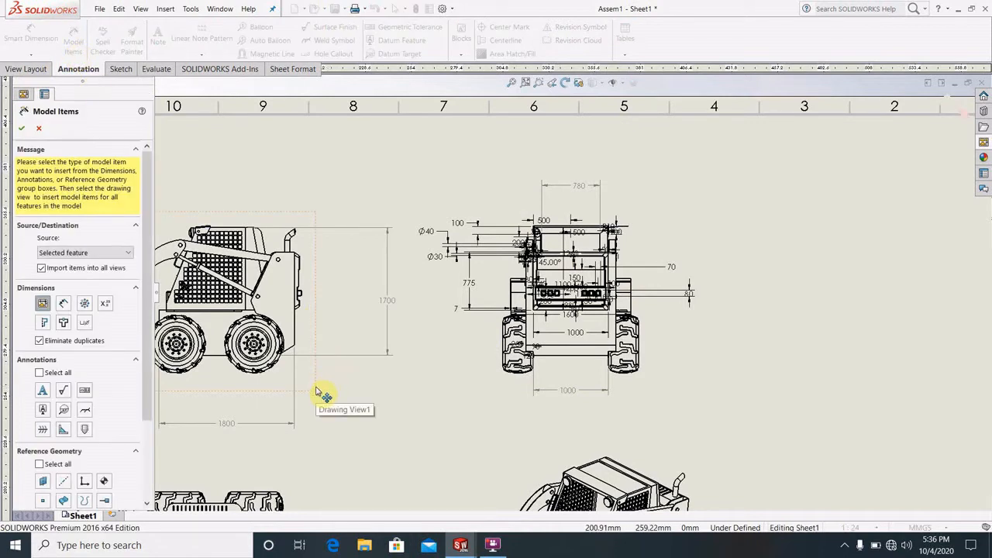
click(318, 393)
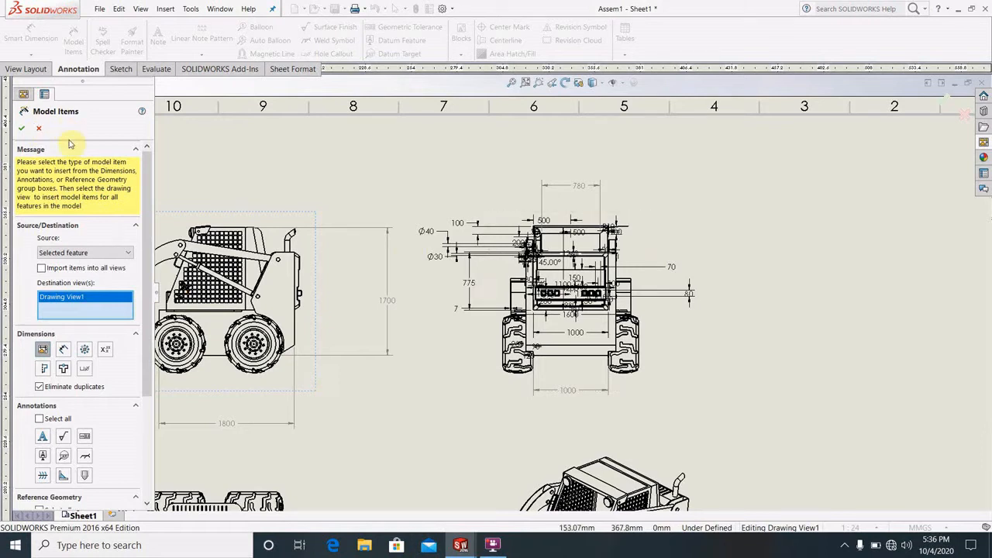
click(38, 131)
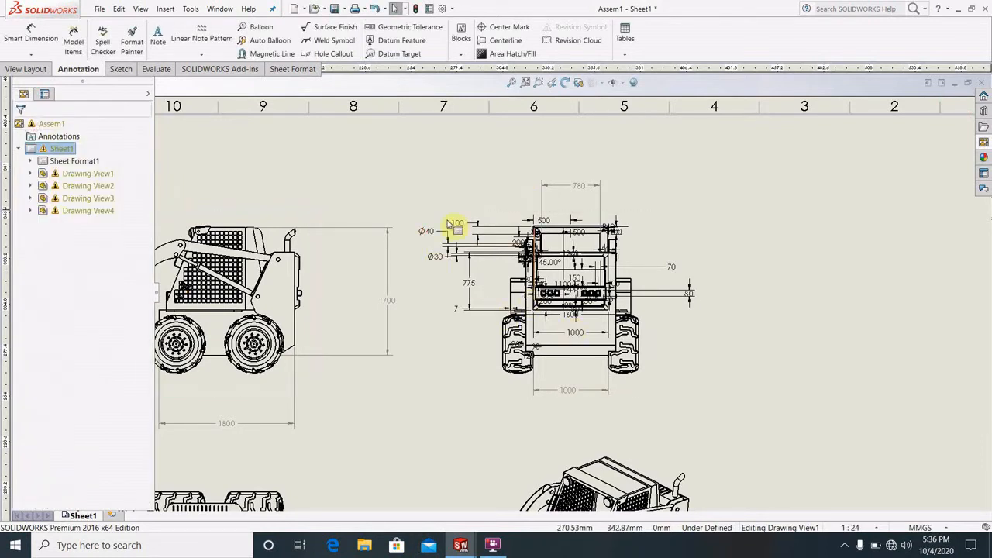
Step: Undo the dimension moves around the right view, including the Model Items import that added its extra dimensions
key(f)
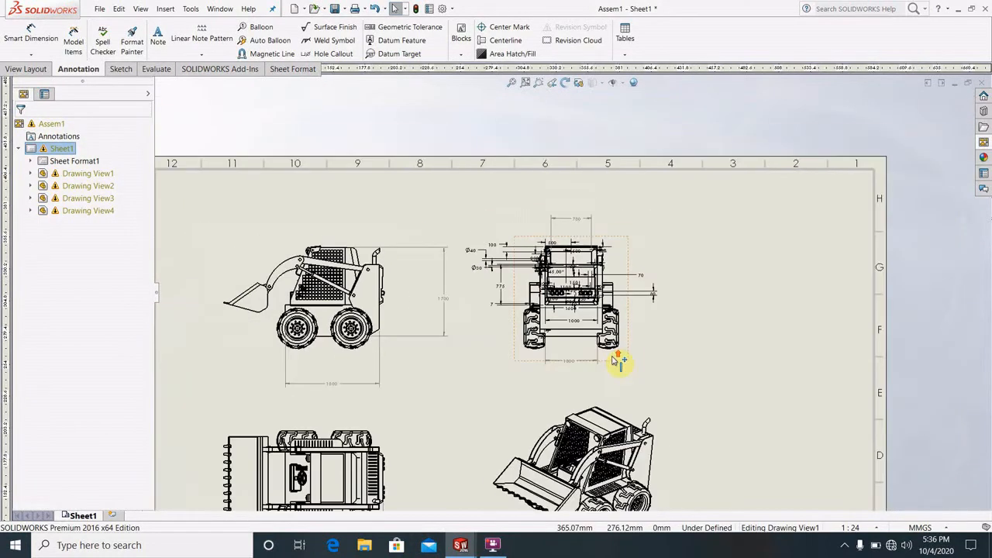
scroll(587, 304, up, 4)
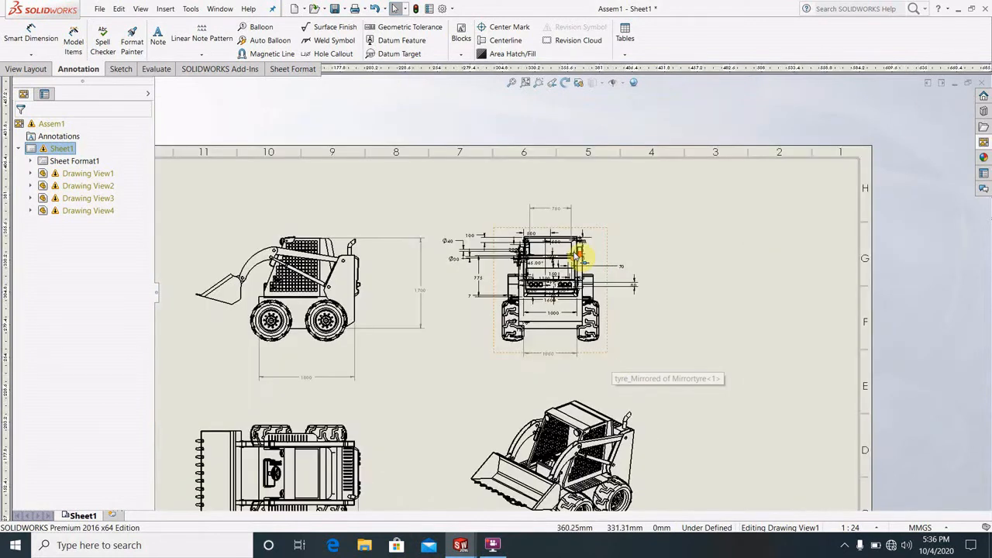
scroll(515, 254, up, 2)
scroll(660, 332, down, 3)
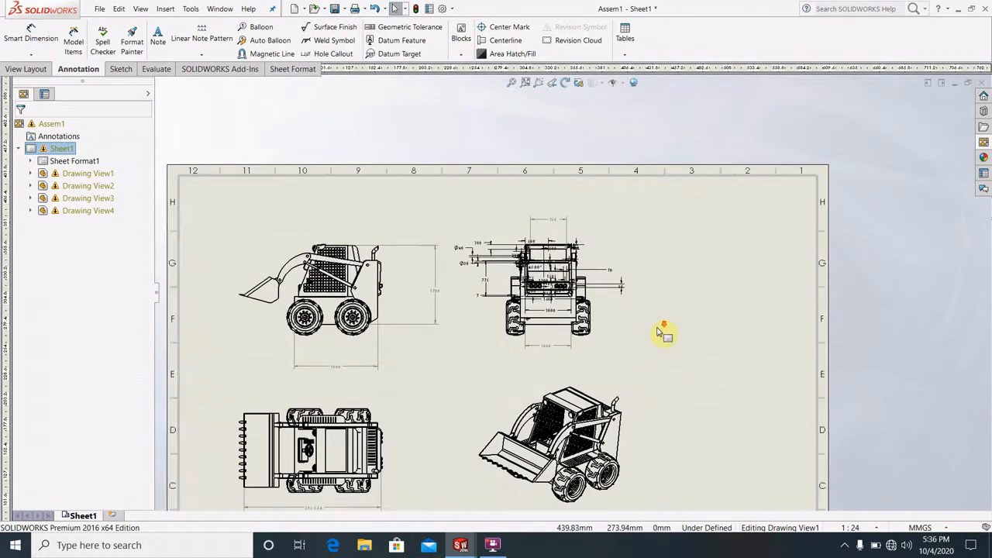
scroll(553, 261, up, 2)
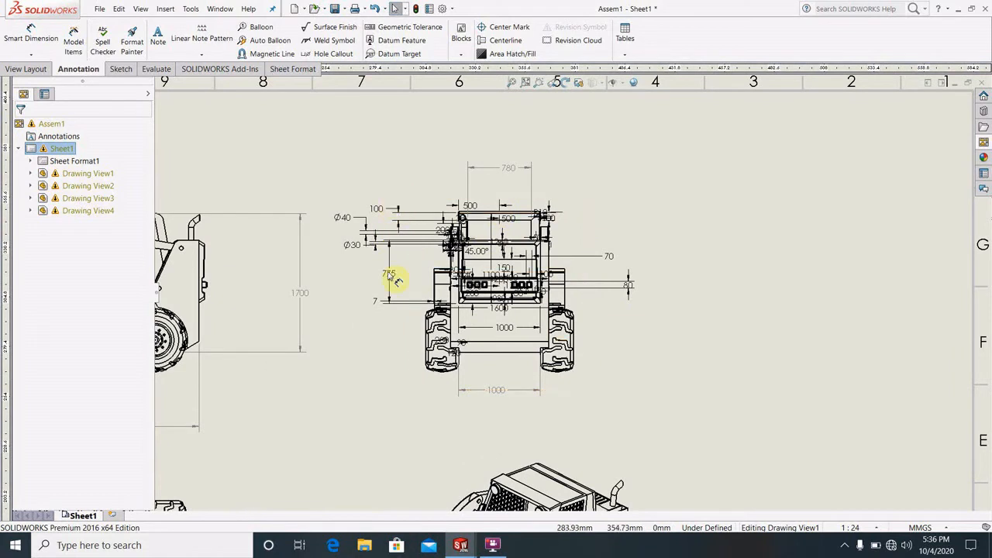
click(376, 10)
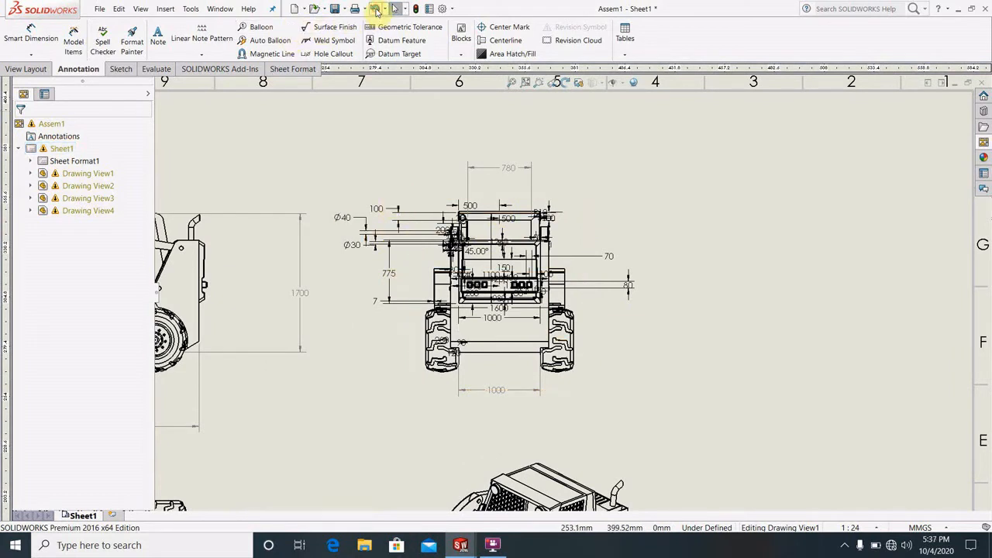
click(376, 10)
click(376, 10)
click(376, 10)
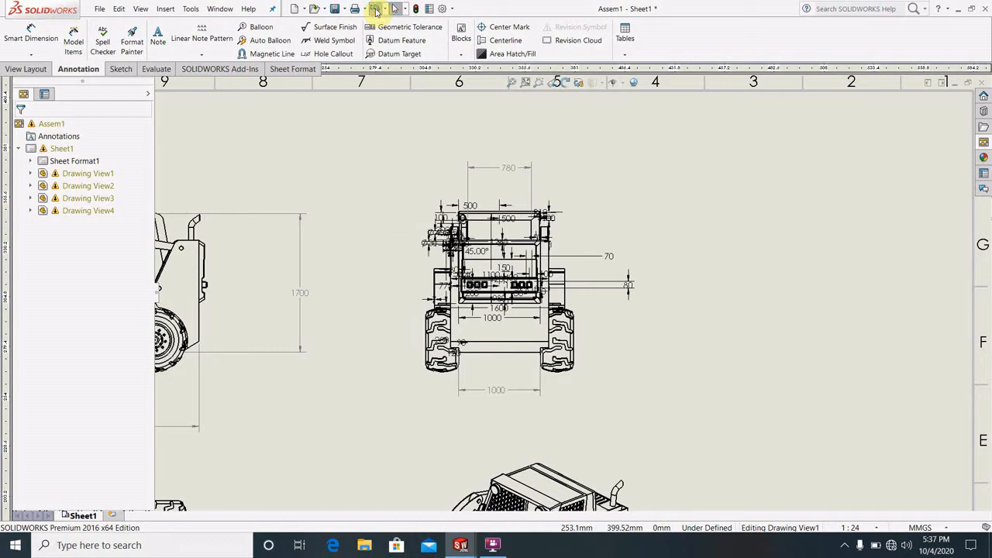
click(376, 10)
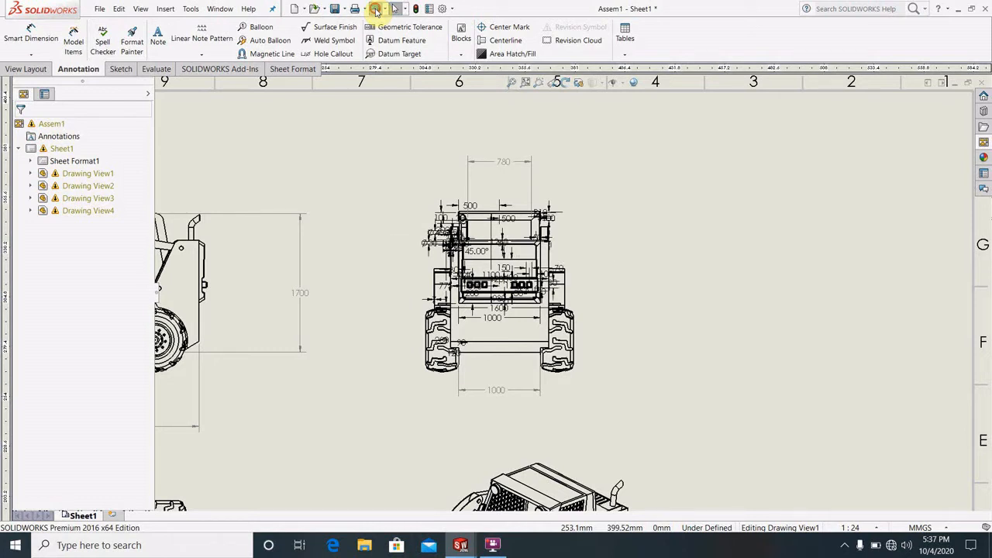
click(376, 10)
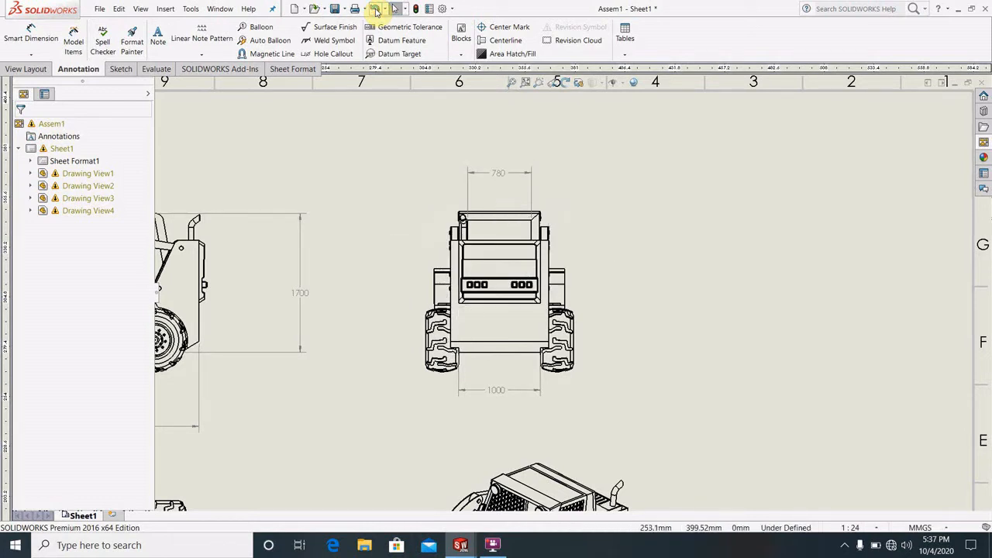
Step: Auto-balloon the pictorial view with circular item-number balloons in a square layout, ignoring multiple instances and attaching leaders to edges
key(f)
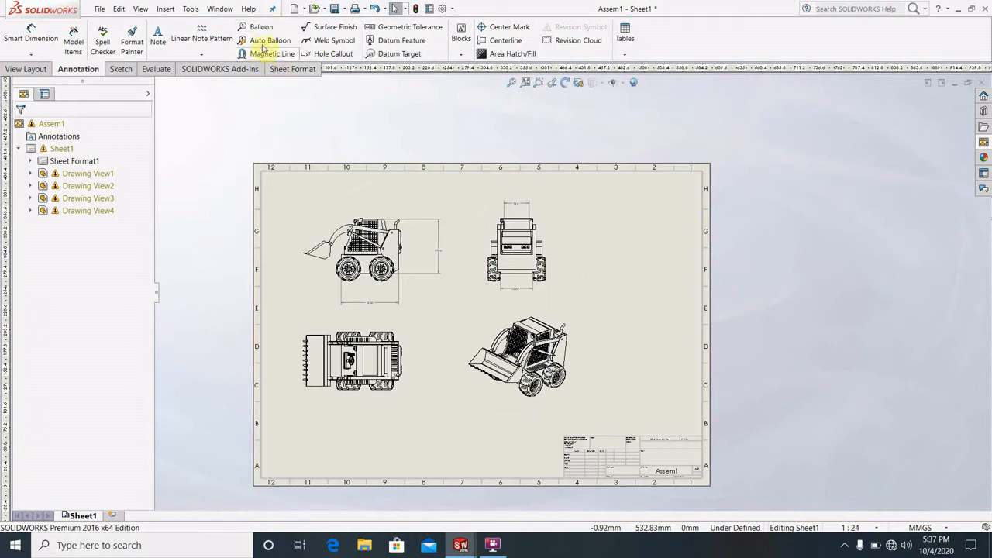
click(267, 43)
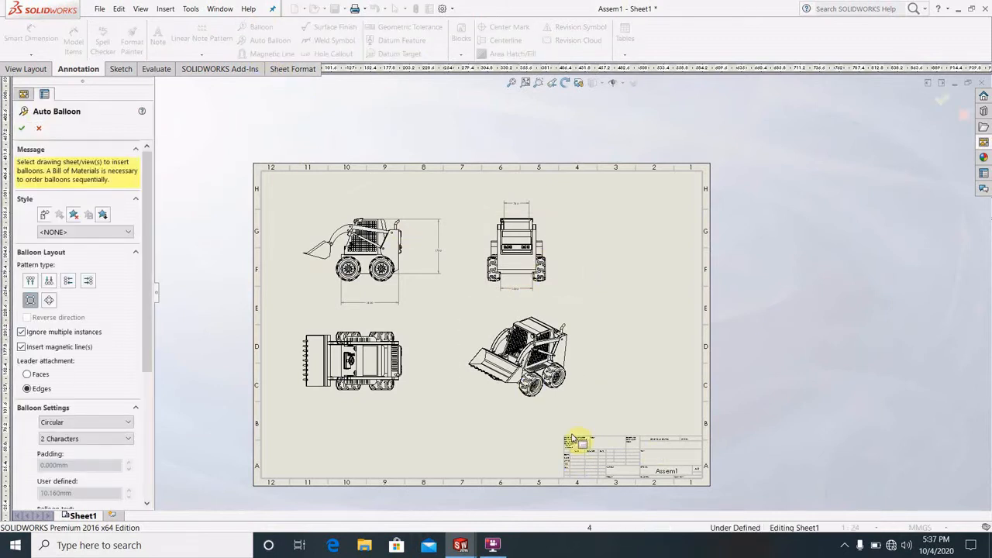
scroll(521, 382, down, 2)
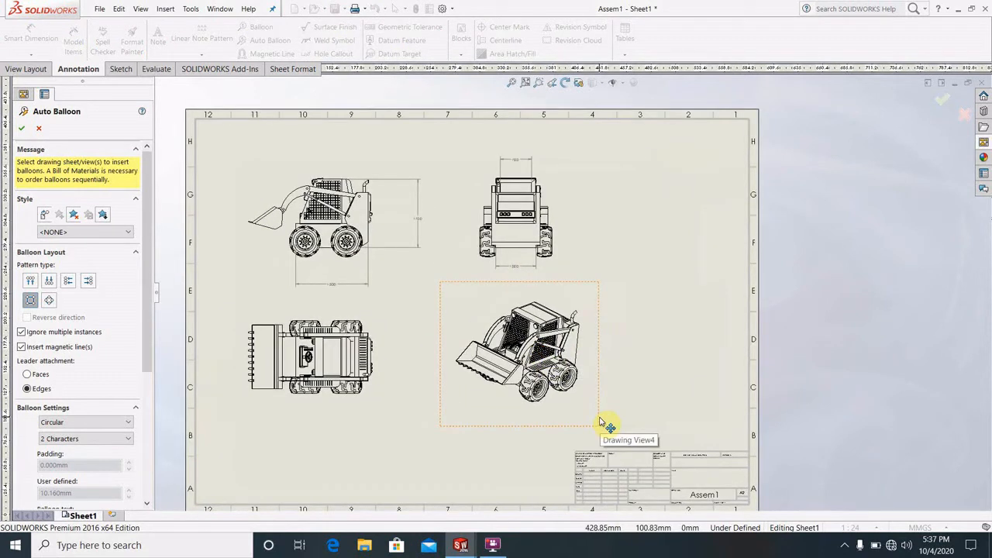
click(599, 417)
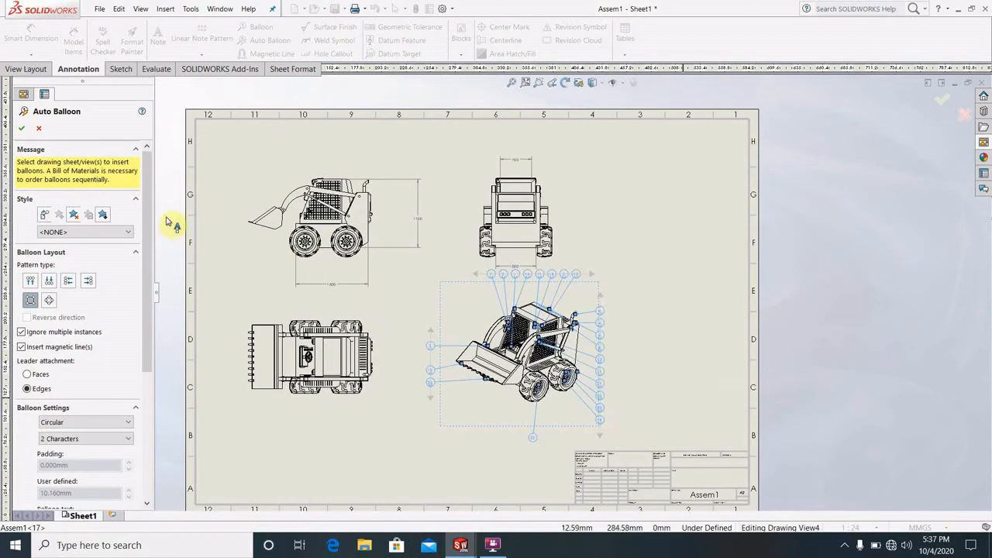
click(22, 128)
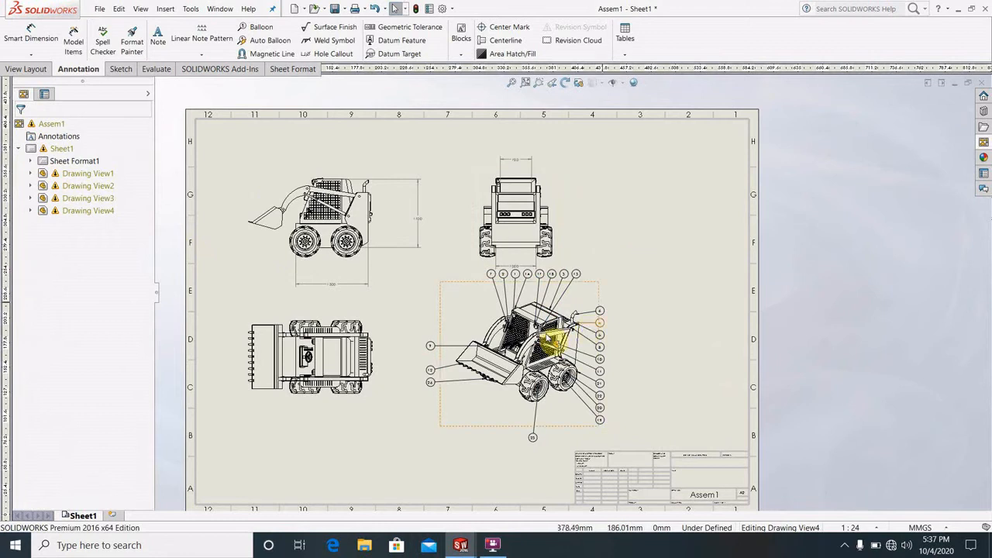
Step: Add circular item-number balloons to the tyre and the chassis in the right view, placing both out beside the view
scroll(548, 339, down, 2)
scroll(514, 256, down, 2)
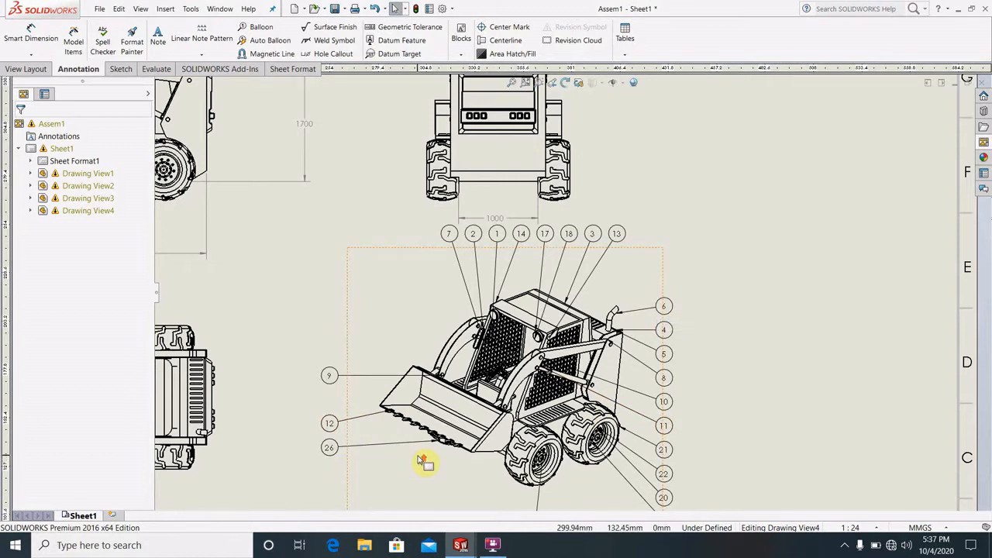
scroll(582, 396, up, 1)
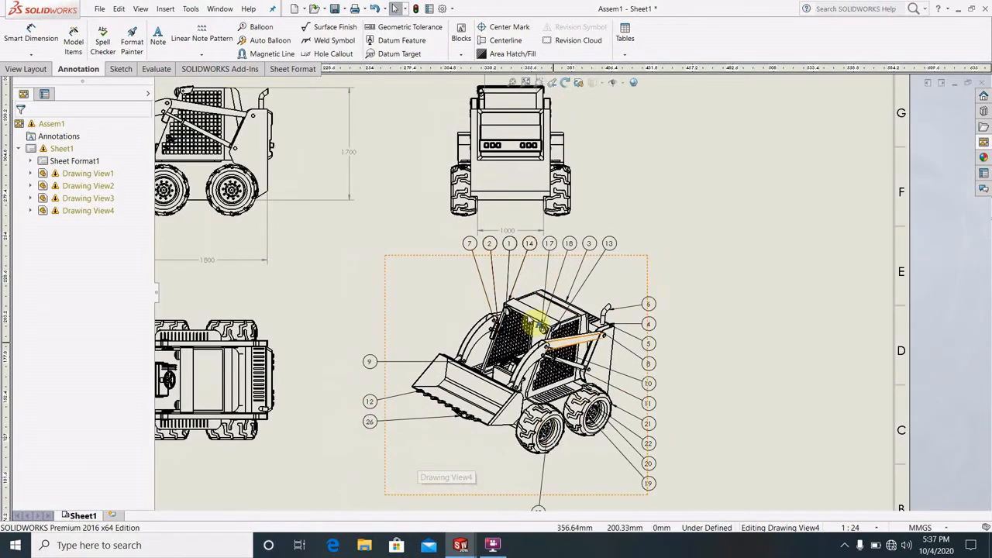
scroll(567, 206, up, 2)
scroll(601, 163, down, 4)
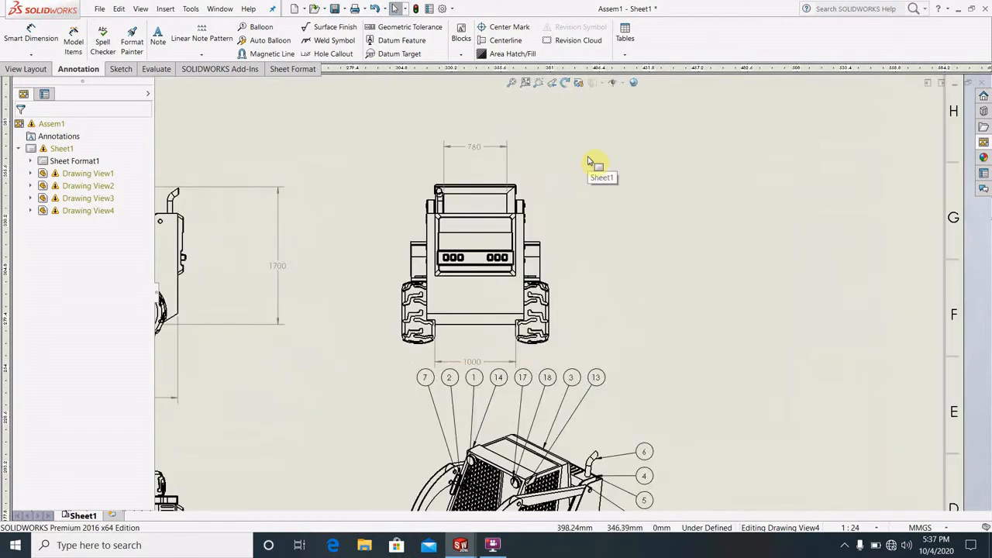
click(261, 30)
scroll(564, 202, down, 2)
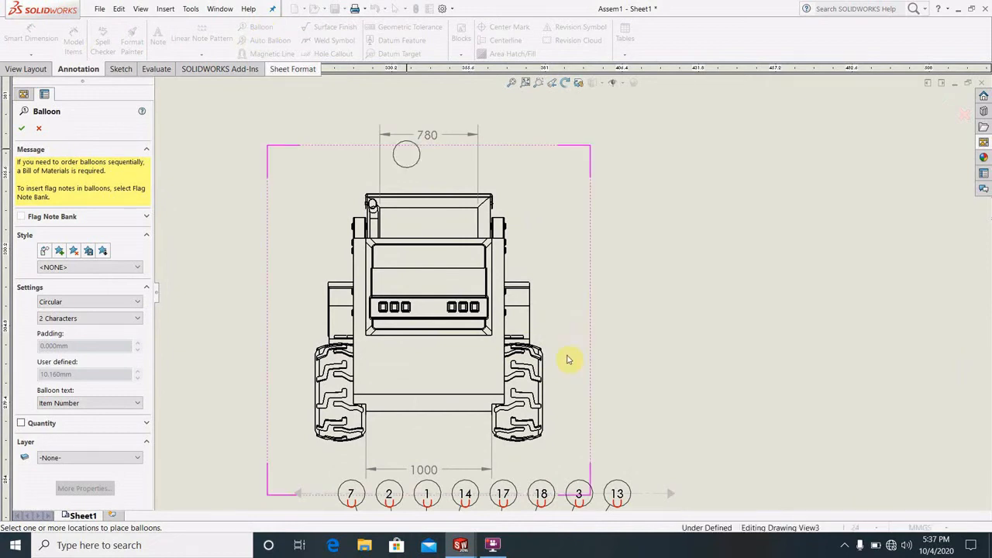
click(527, 354)
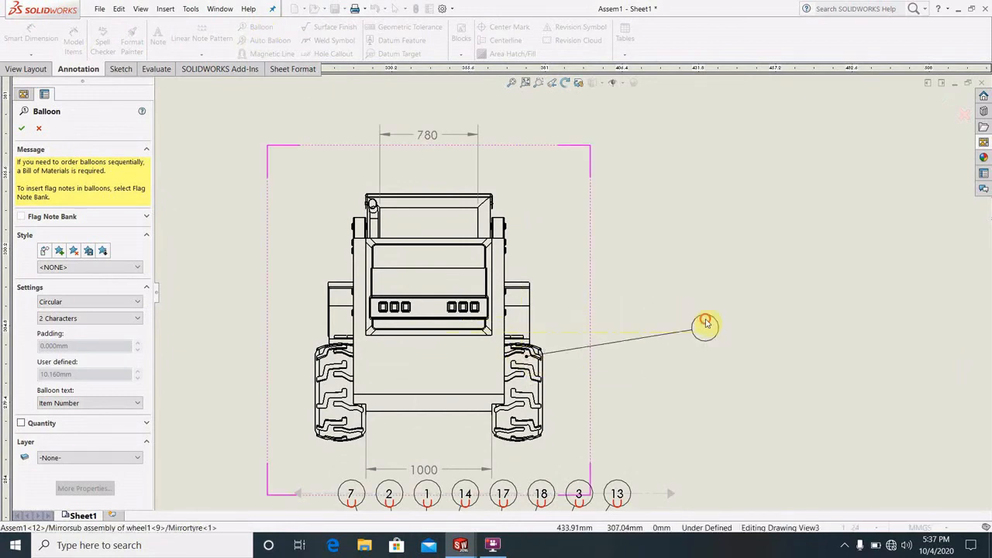
click(704, 328)
click(523, 294)
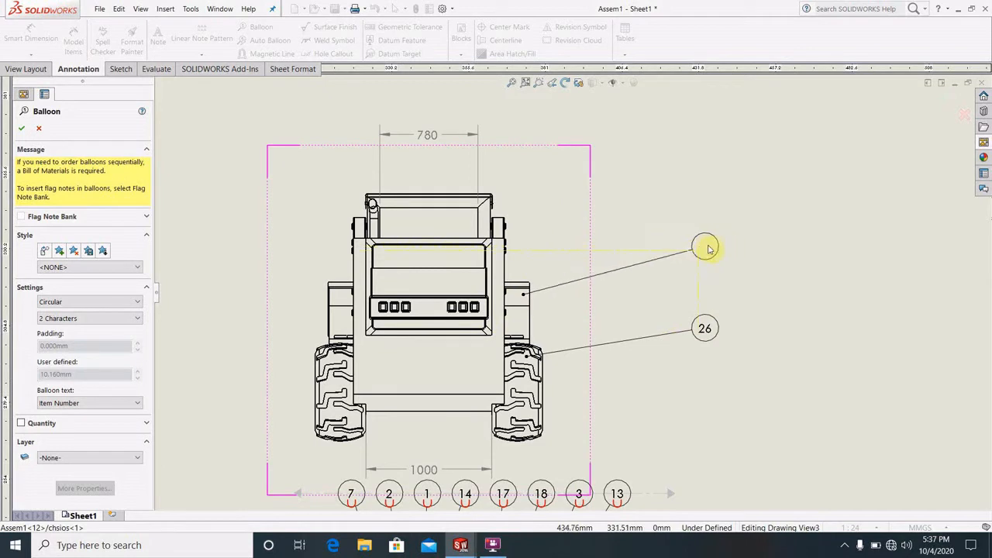
click(705, 251)
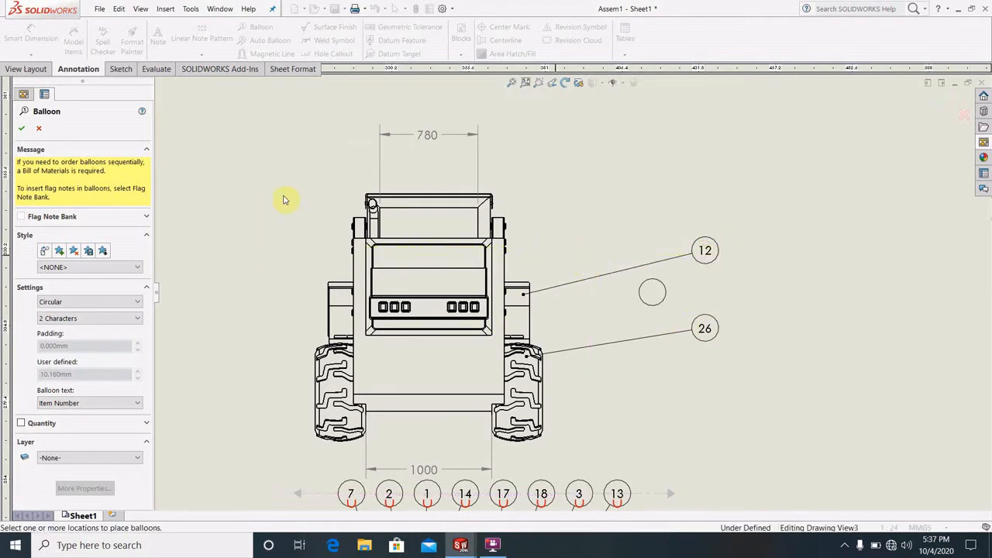
click(23, 128)
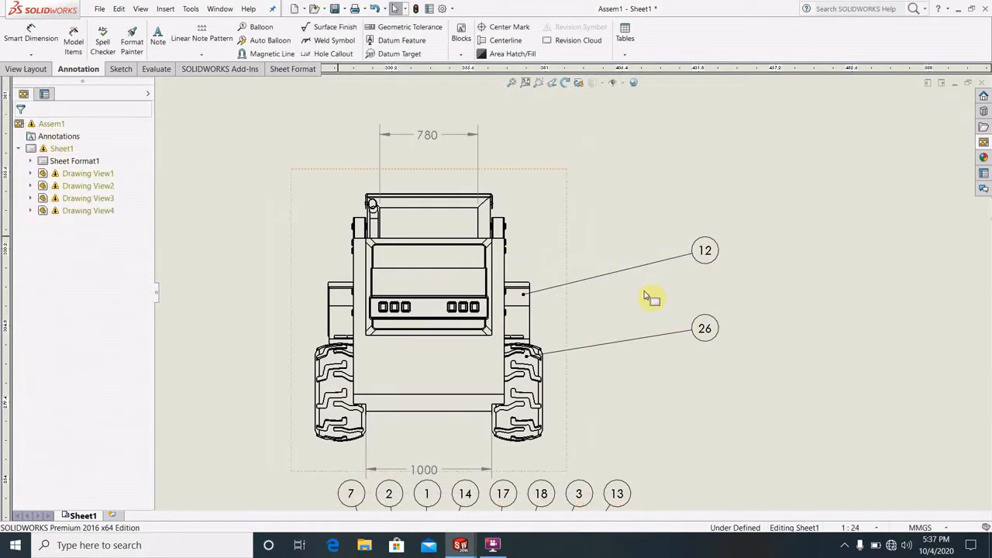
Step: Turn off the document font for the chassis balloon in the right view and accept Century Gothic Regular at 3.175 mm height
click(707, 253)
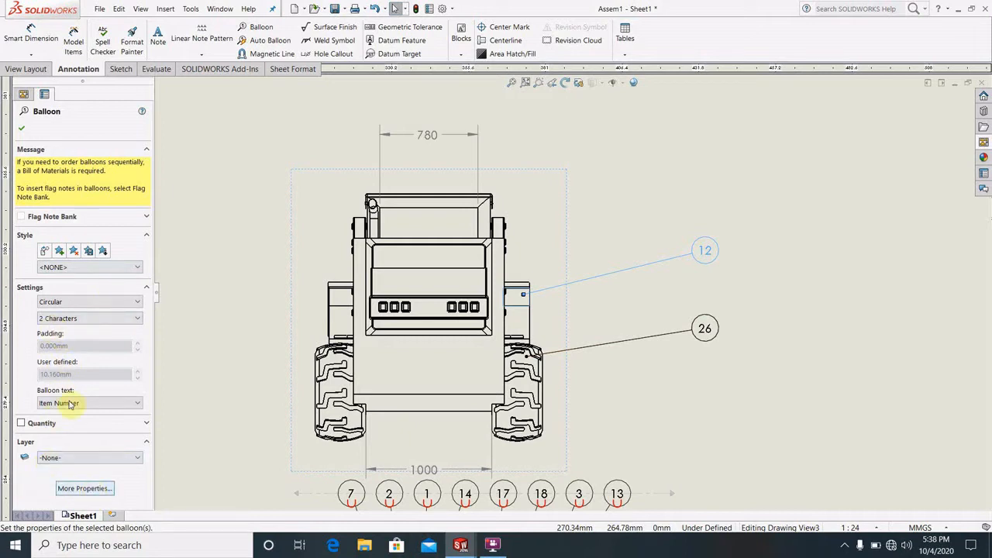
click(85, 488)
drag(149, 291, 134, 482)
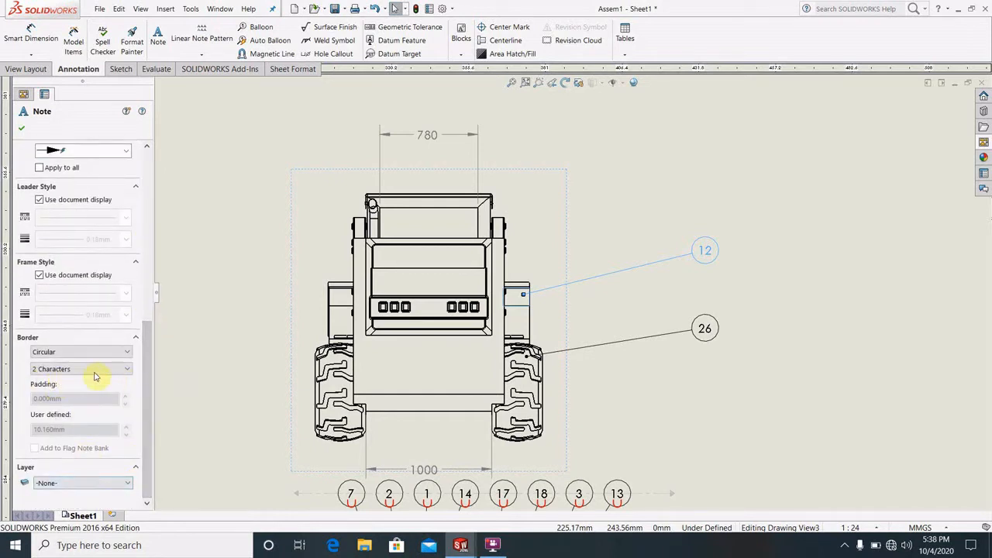
drag(152, 388, 160, 195)
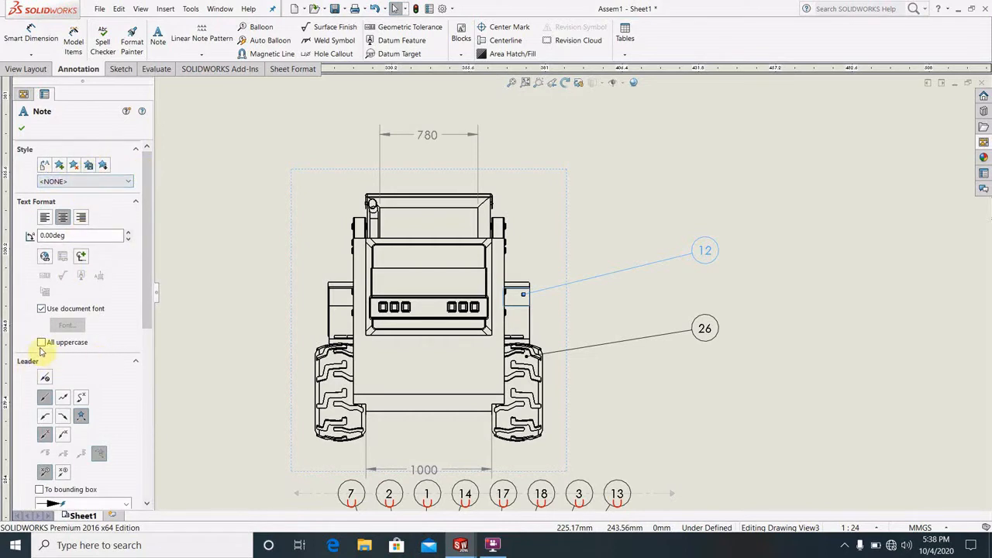
click(42, 308)
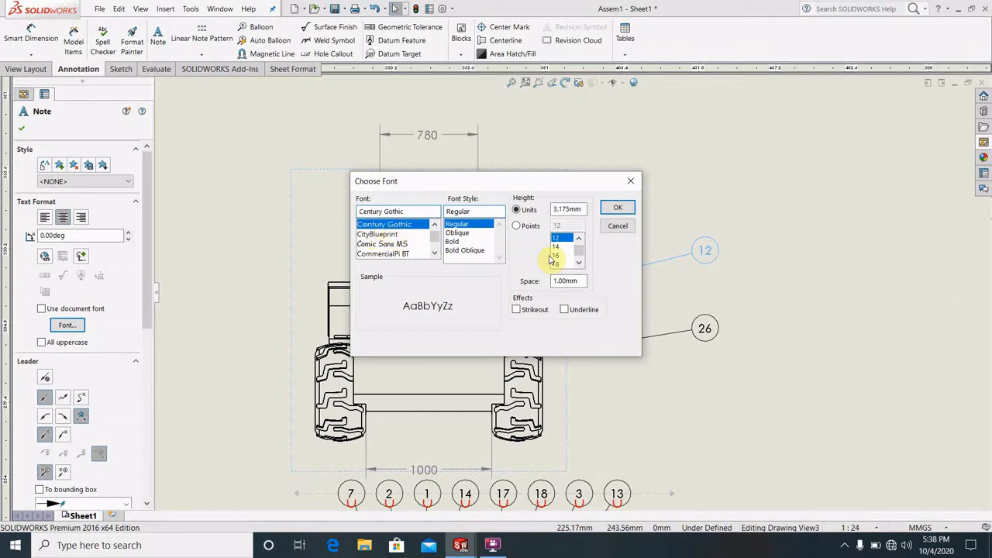
click(618, 209)
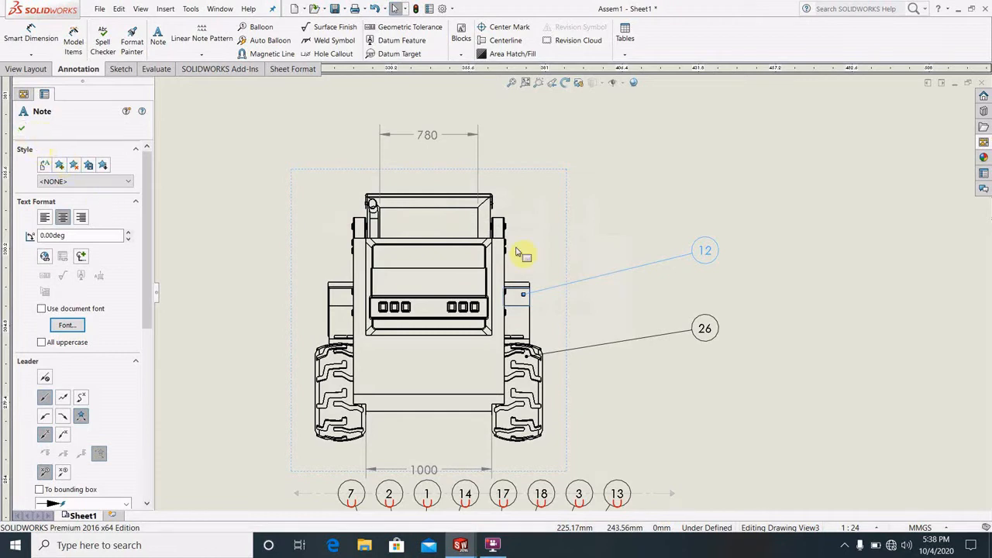
click(21, 130)
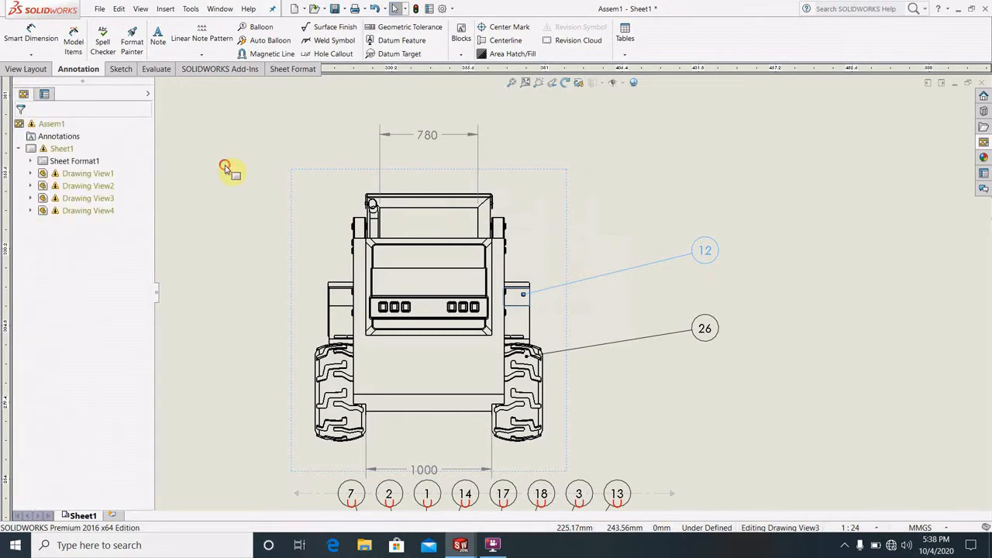
Step: Try to edit the item numbers of the chassis and tyre balloons directly in the right view
click(707, 251)
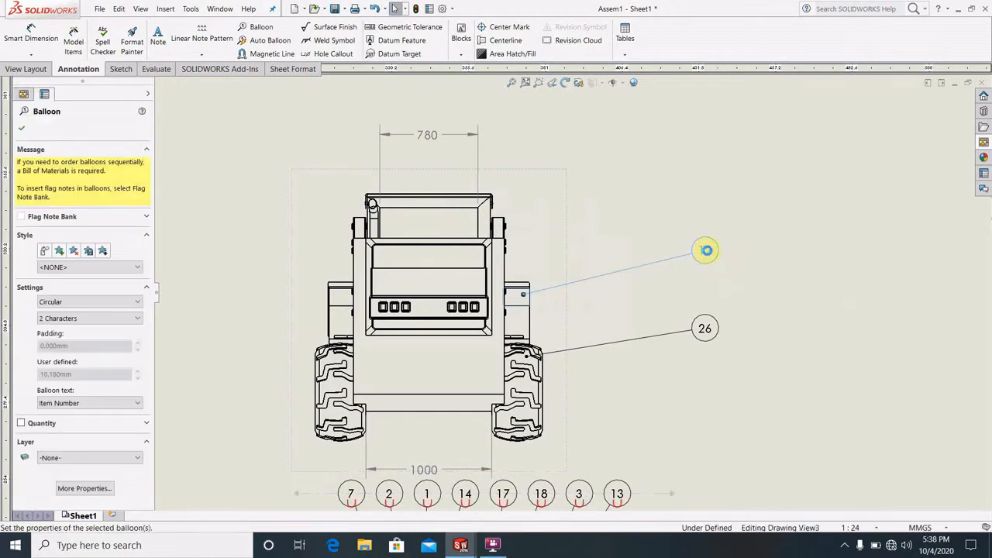
double_click(706, 250)
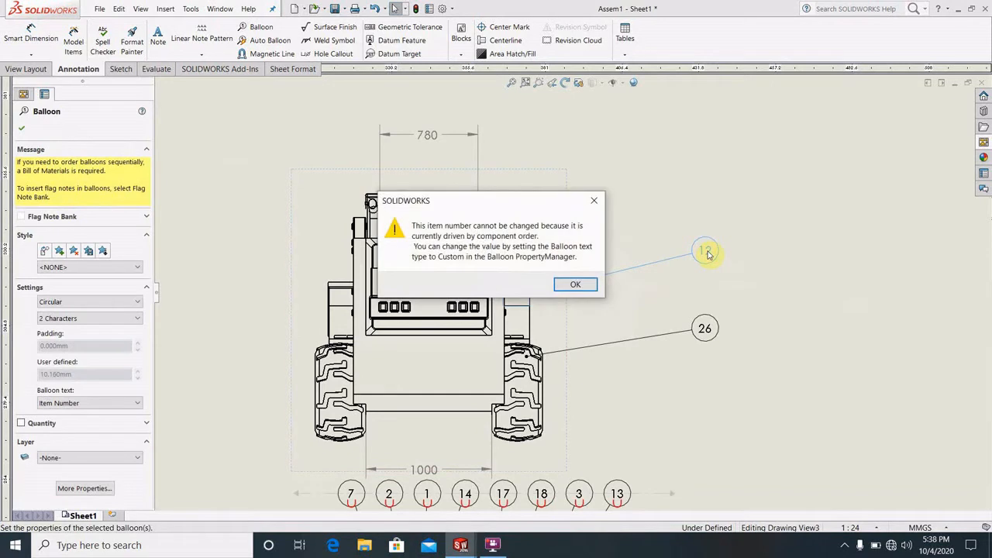
click(575, 286)
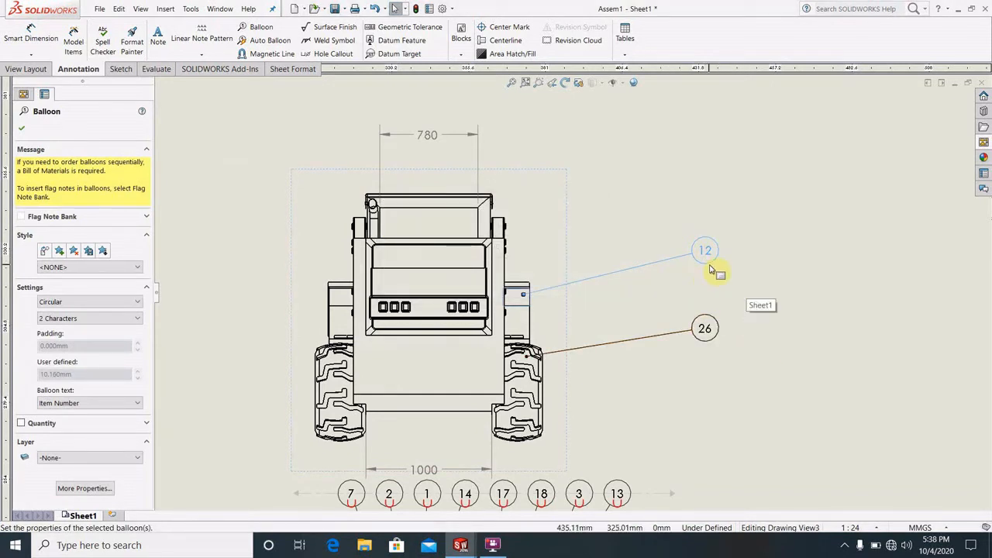
double_click(705, 329)
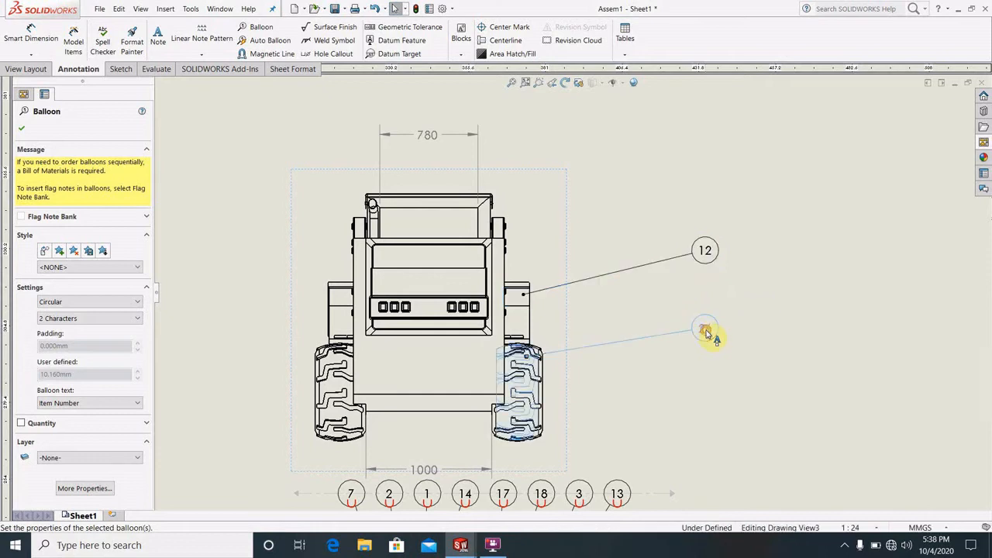
click(593, 203)
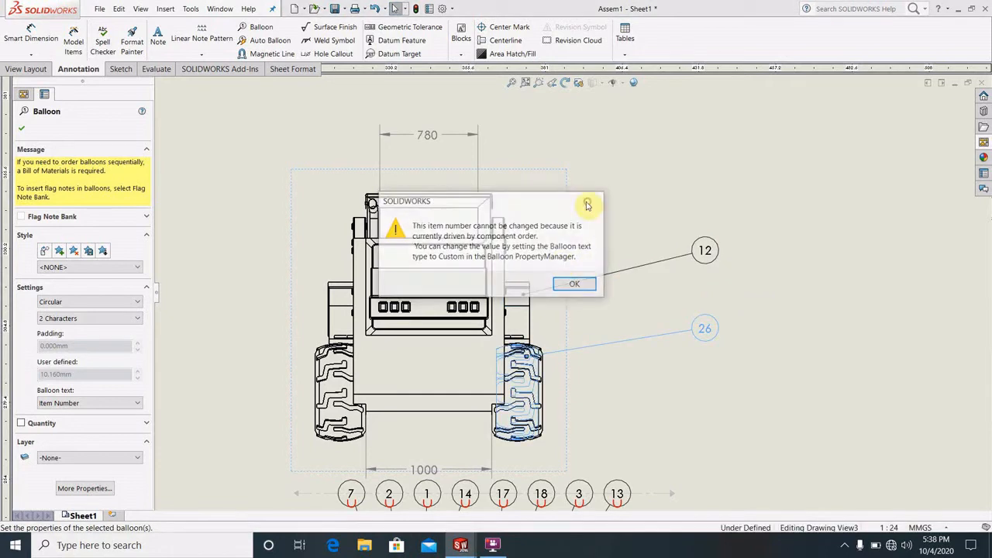
scroll(755, 493, up, 3)
scroll(756, 492, up, 2)
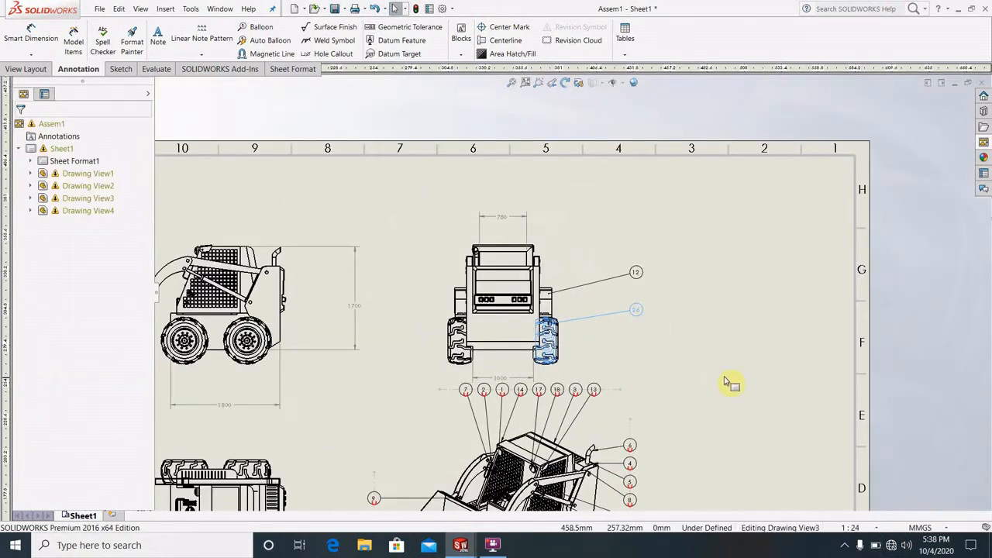
scroll(614, 410, up, 2)
scroll(612, 410, down, 1)
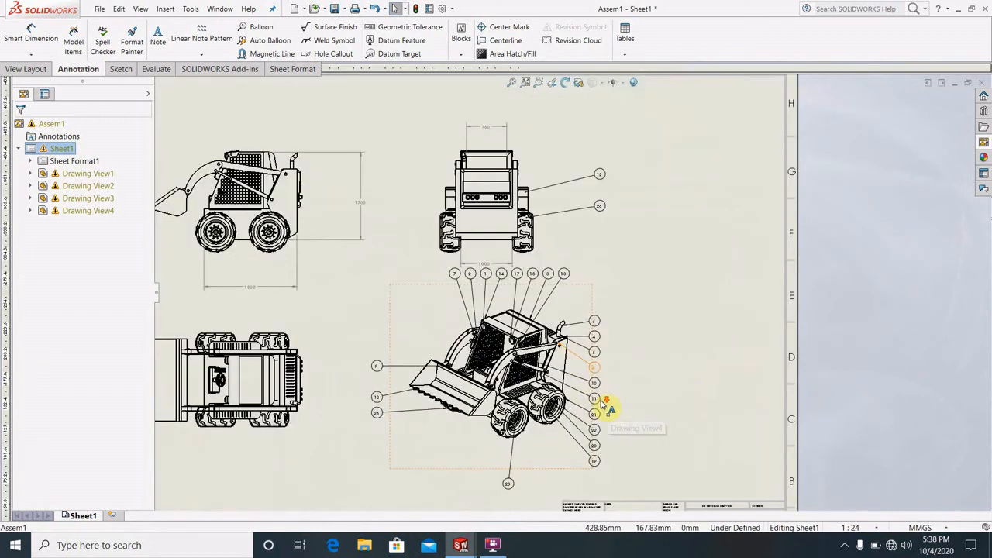
scroll(594, 435, down, 5)
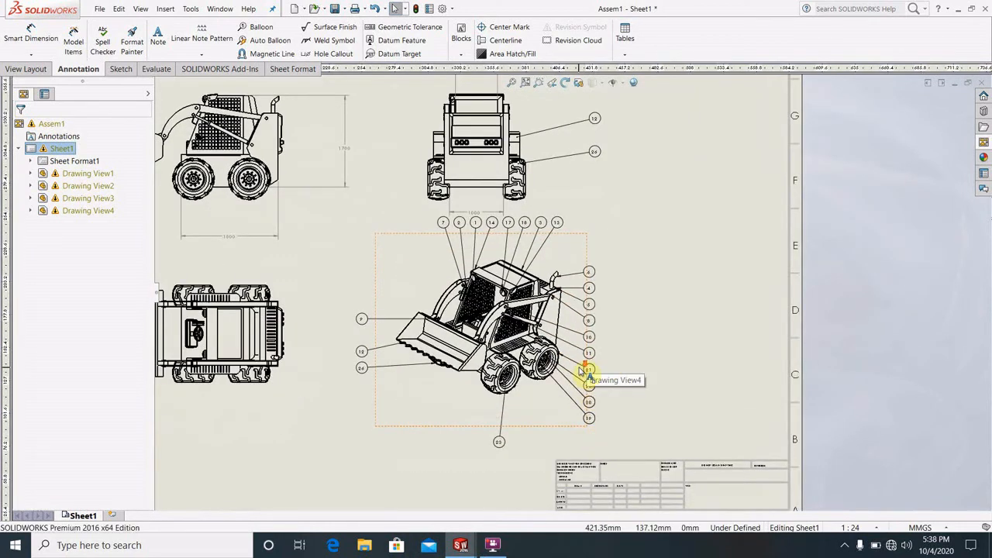
Step: Switch the rear wheel's item 20 balloon in the pictorial view to custom text and set it to 10
click(588, 380)
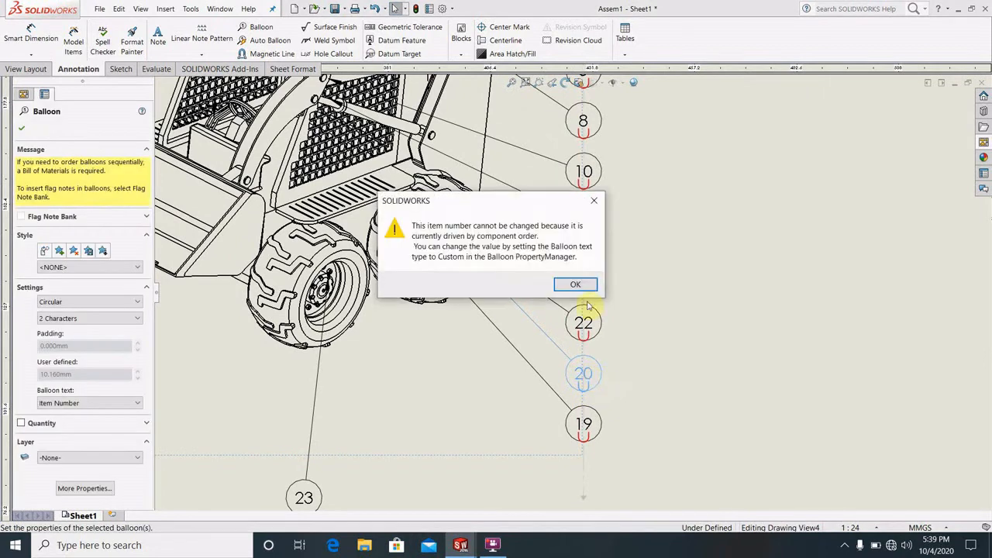
click(575, 285)
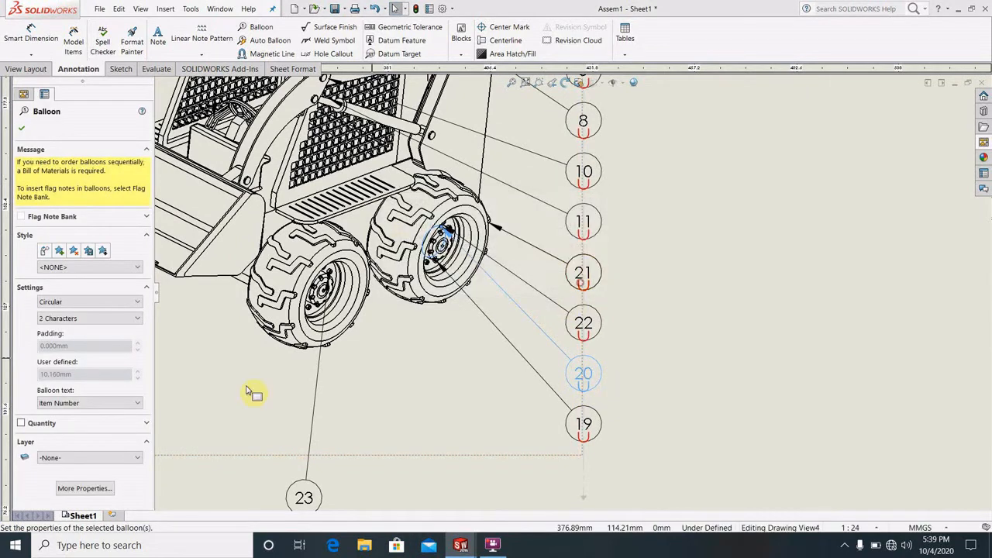
click(133, 404)
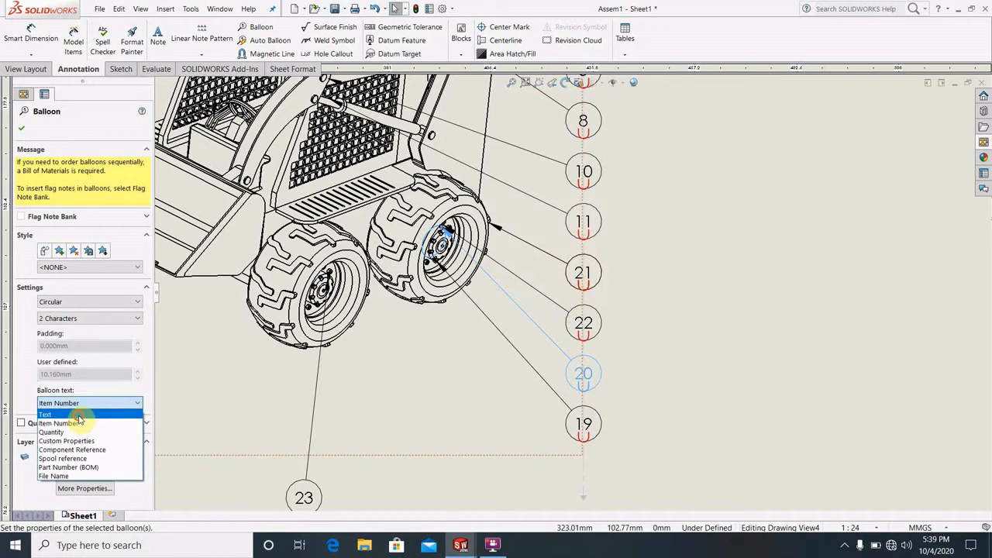
click(79, 416)
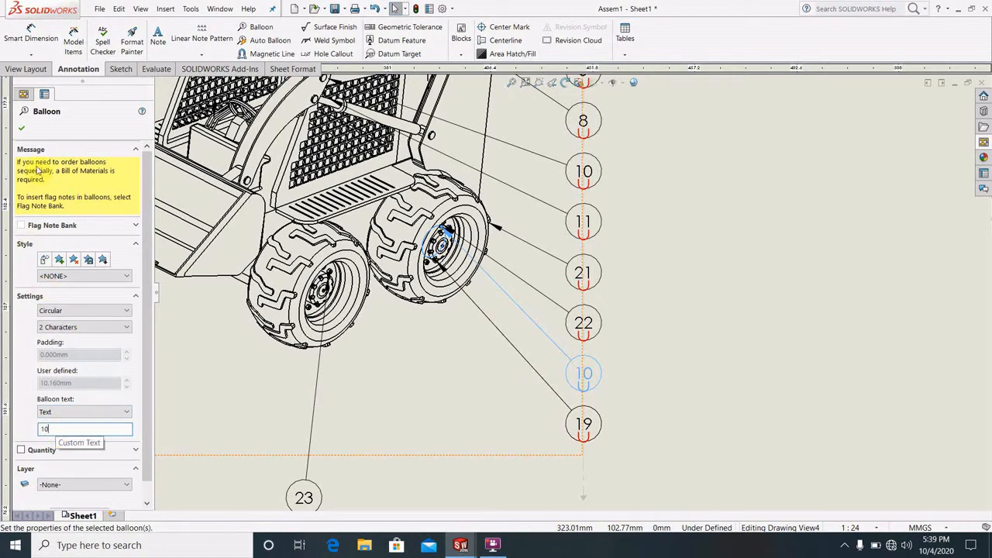
click(22, 128)
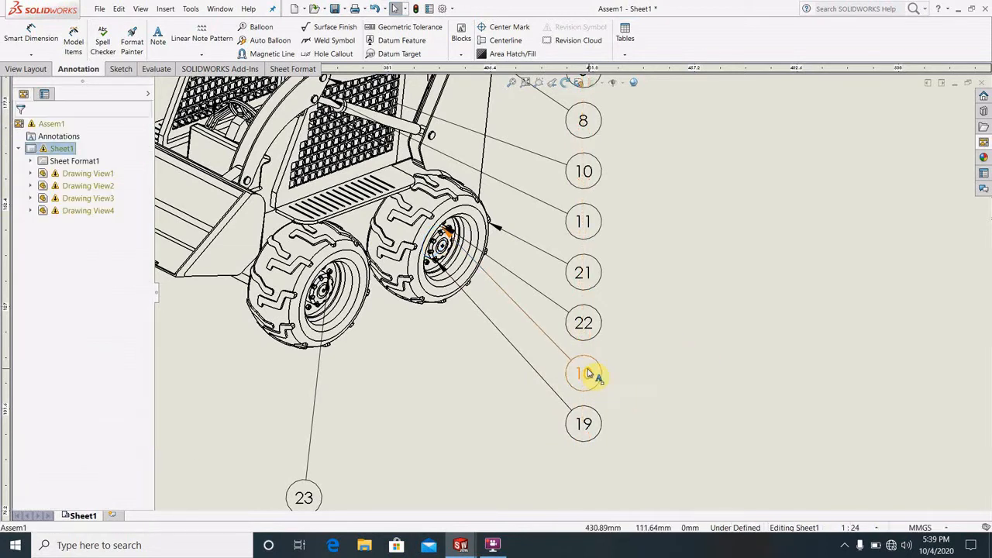
Step: Switch the tyre balloon in the right view to custom text and set it to 11
scroll(589, 374, down, 5)
scroll(620, 259, up, 5)
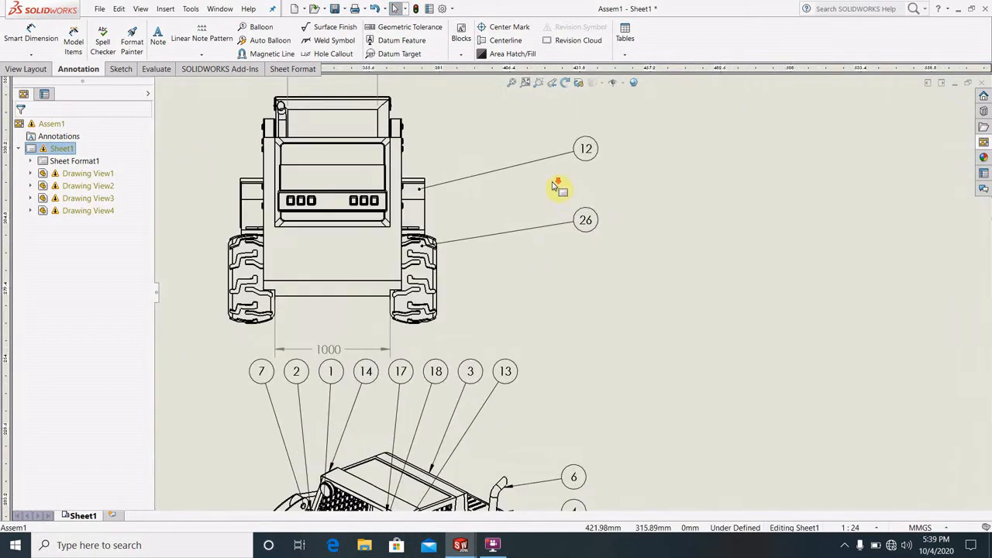
scroll(557, 186, up, 3)
click(602, 264)
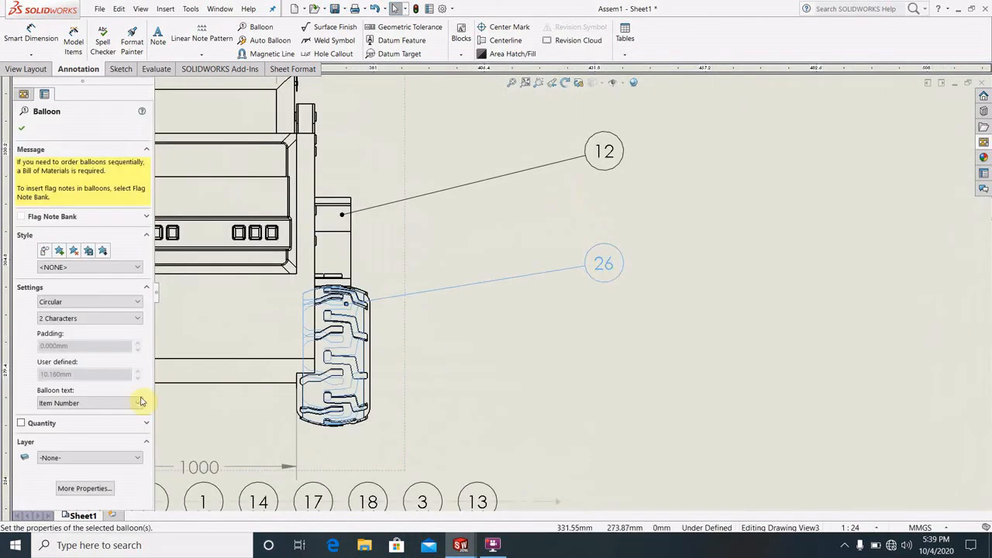
click(115, 404)
click(67, 411)
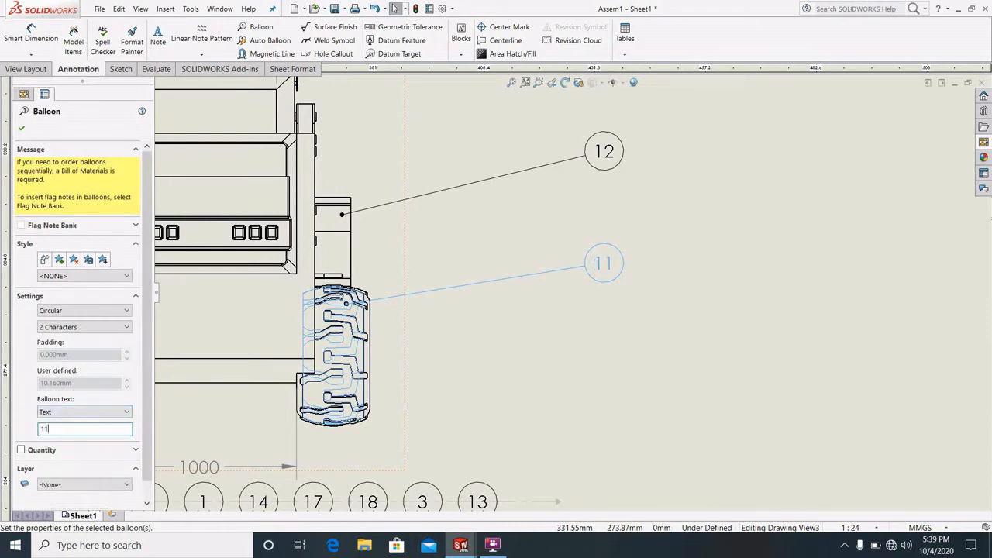
click(21, 129)
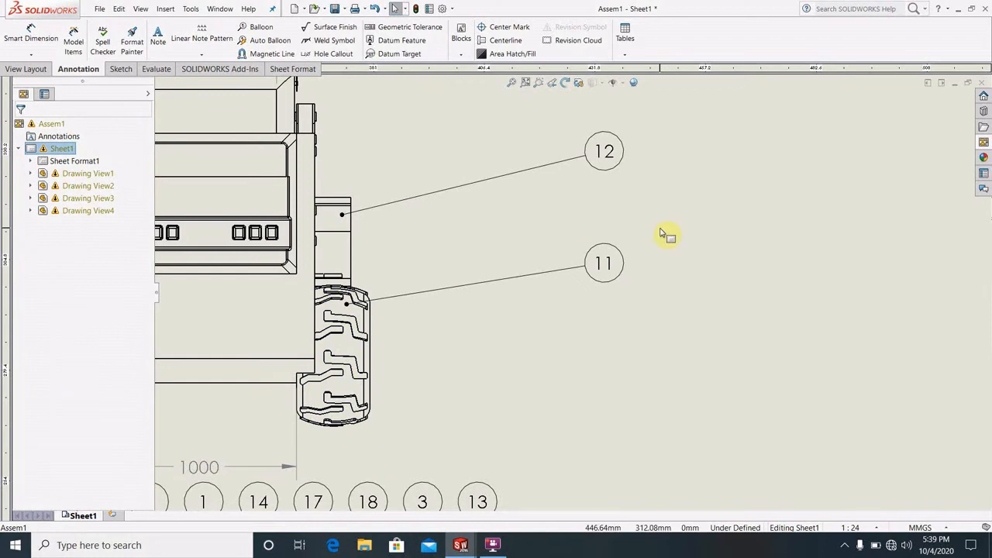
scroll(683, 232, up, 2)
scroll(532, 332, up, 2)
scroll(613, 255, down, 2)
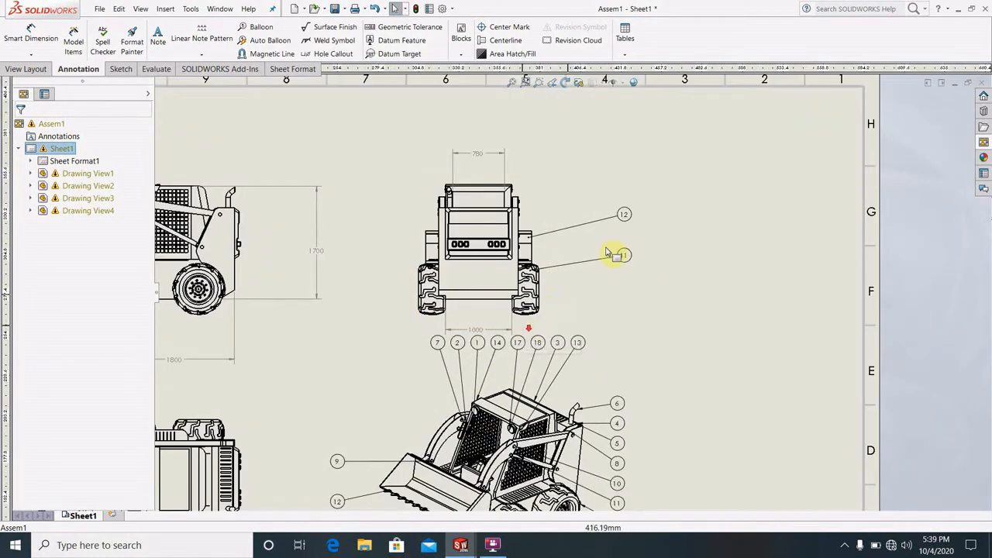
click(259, 26)
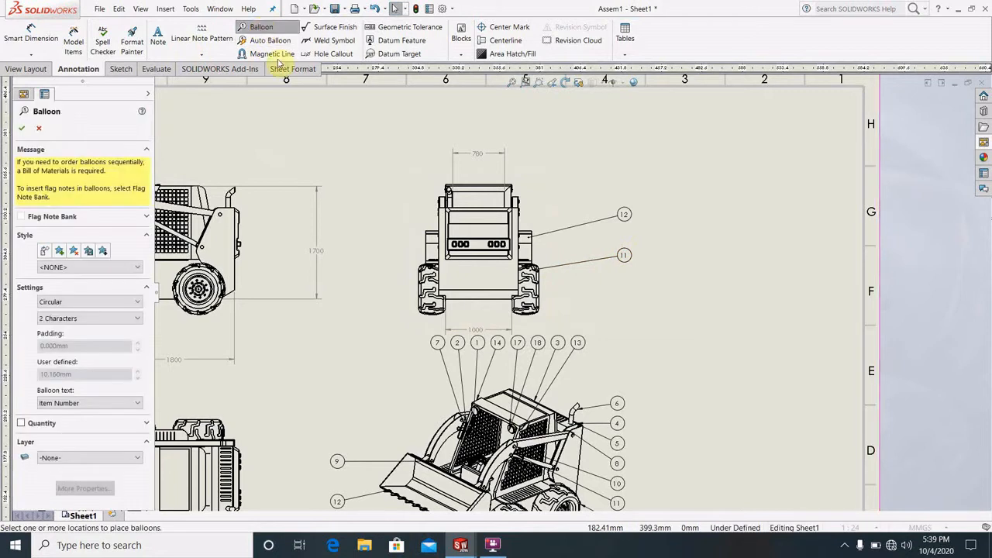
key(Escape)
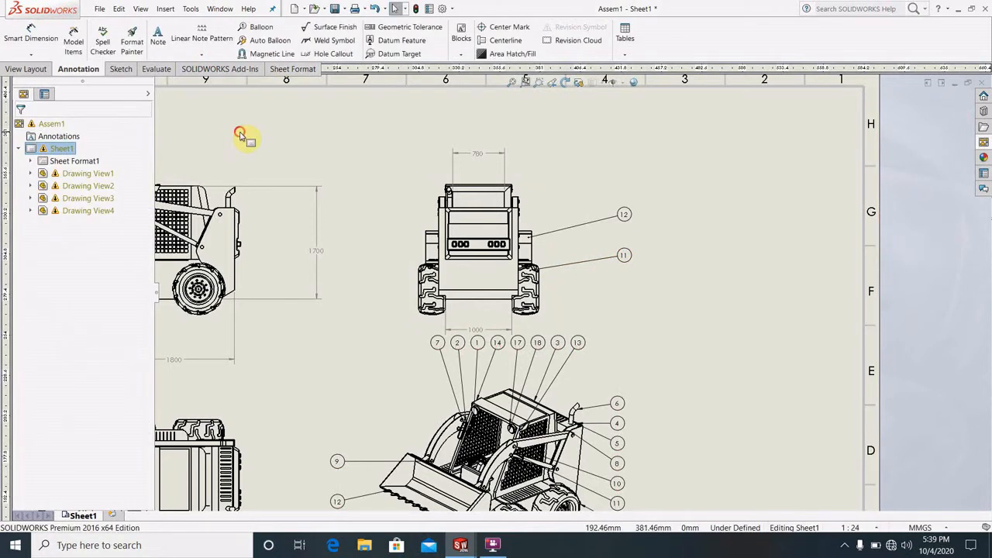
scroll(543, 160, up, 3)
scroll(547, 278, down, 1)
scroll(513, 258, down, 2)
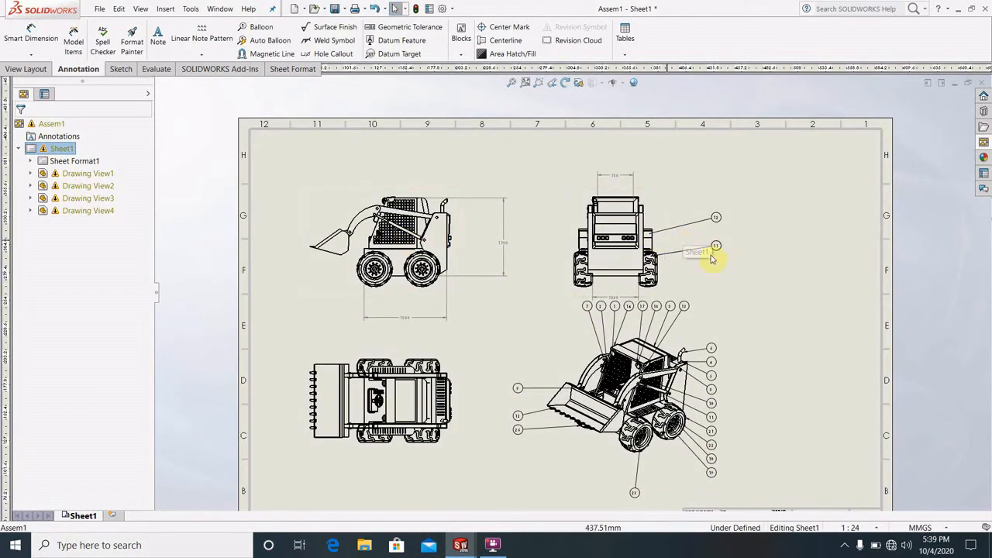
scroll(718, 256, down, 3)
scroll(543, 326, up, 3)
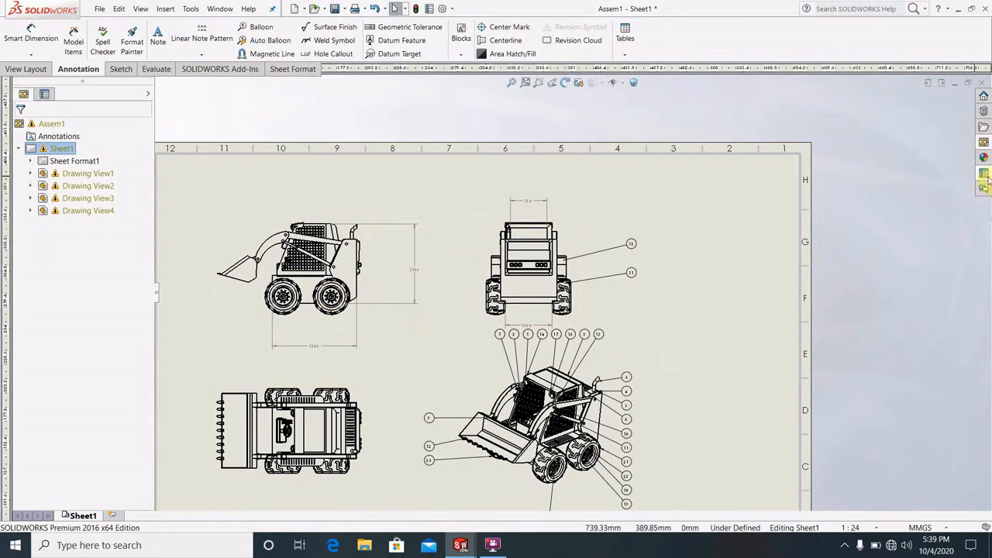
Step: Delete the chassis balloon and the tyre balloon from the right view
scroll(651, 276, down, 2)
click(620, 242)
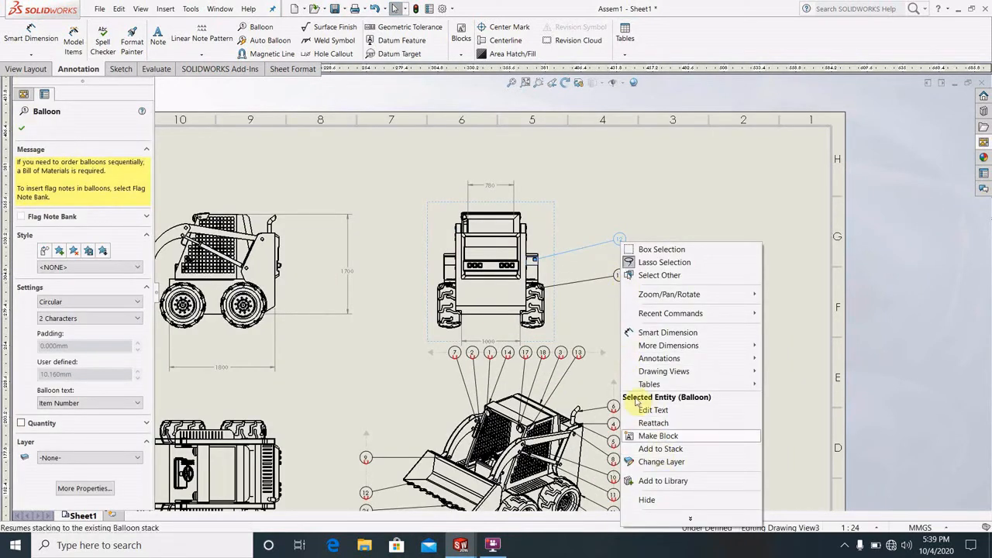
click(19, 131)
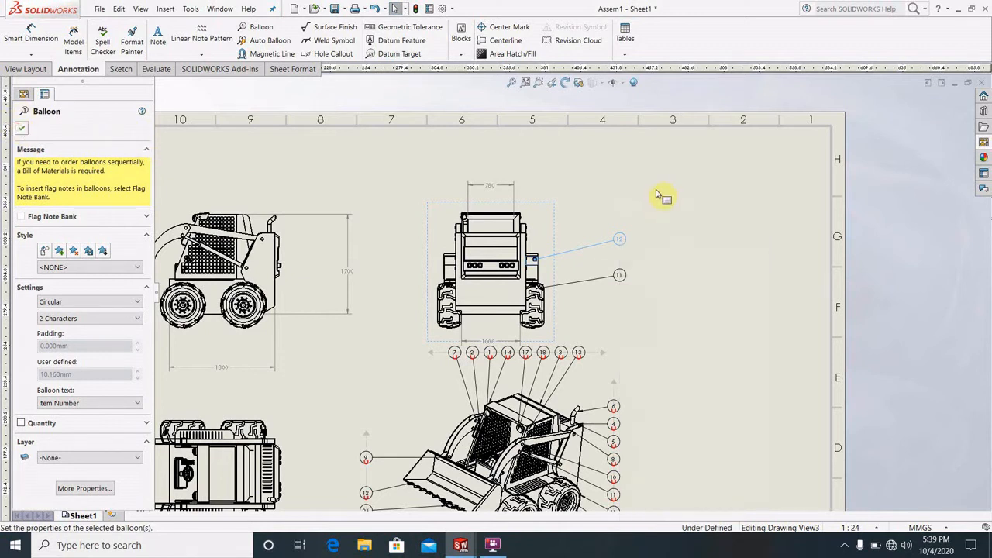
click(689, 217)
click(620, 239)
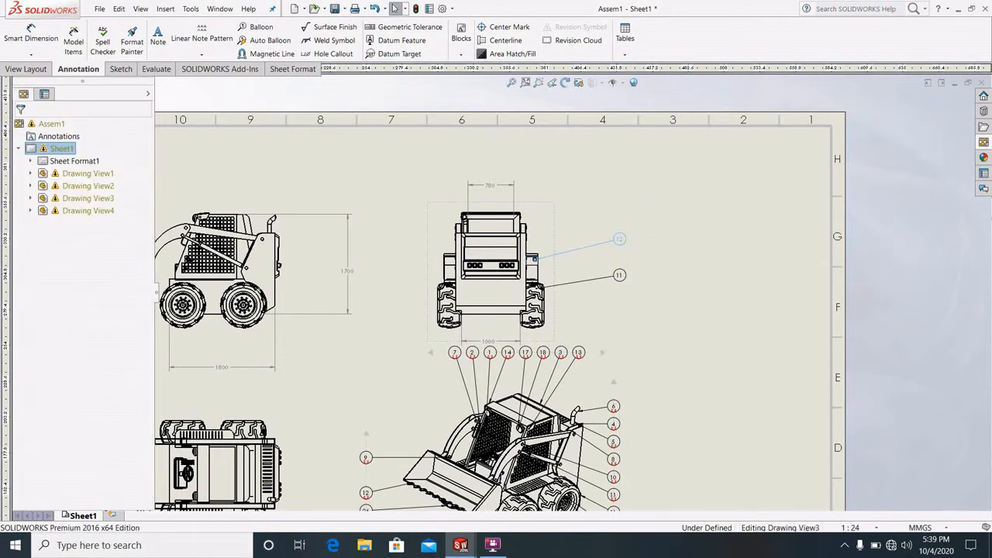
key(Delete)
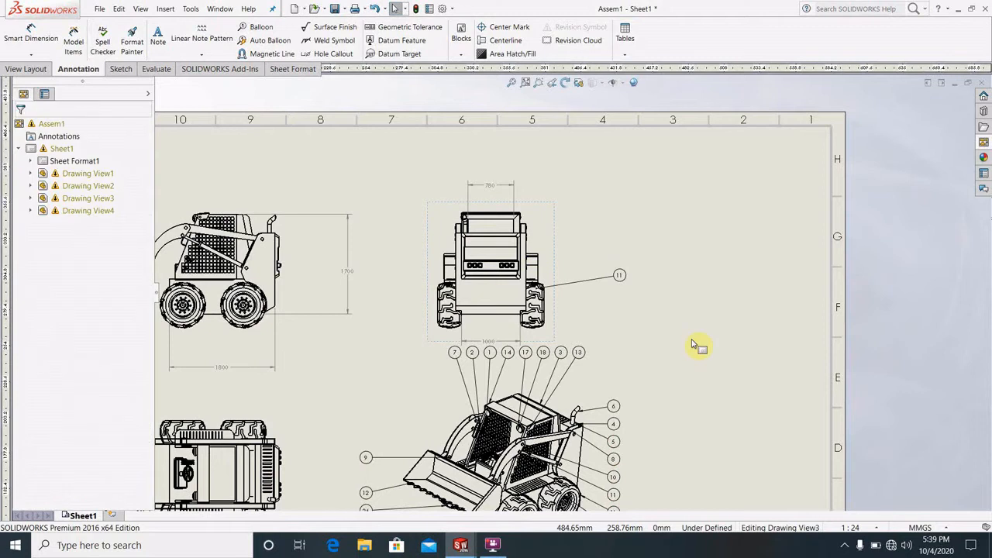
click(620, 277)
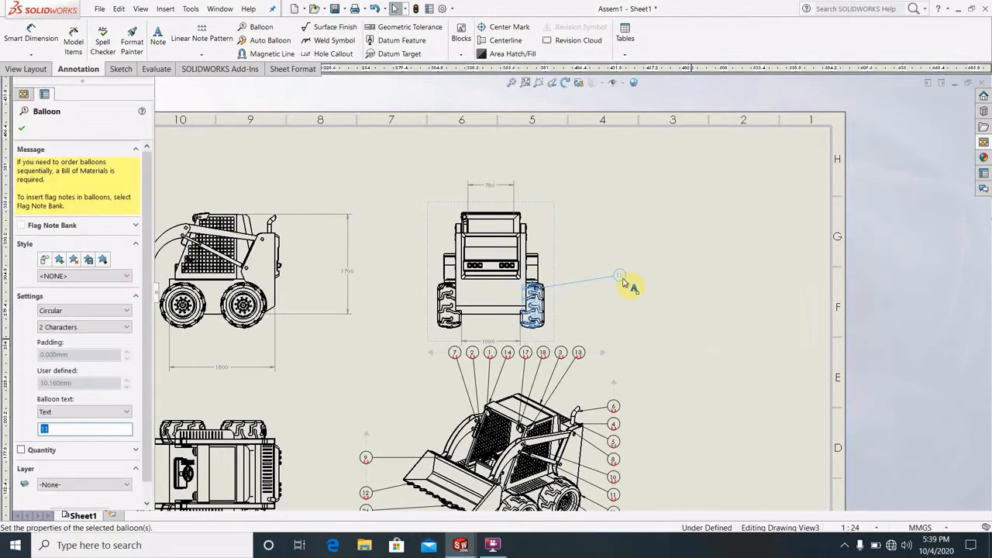
key(Delete)
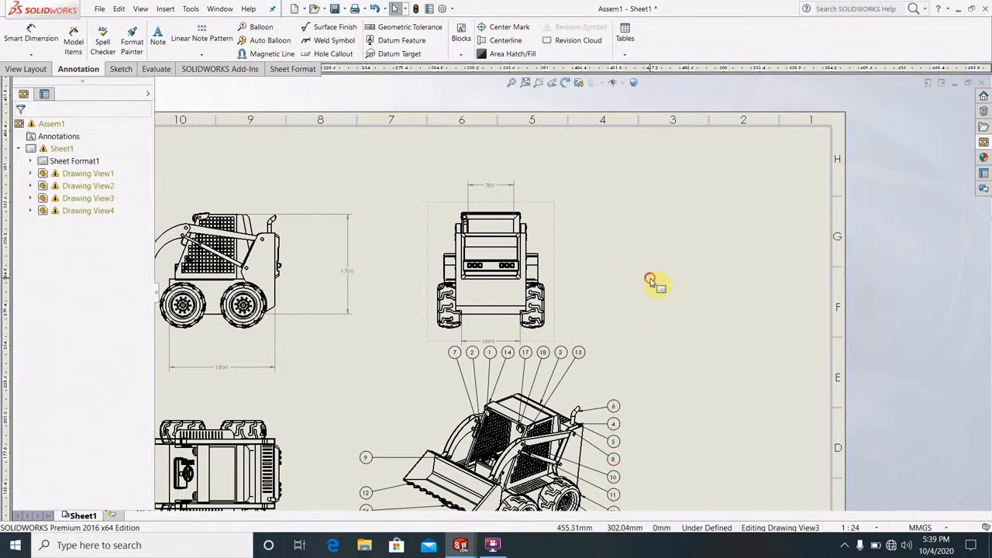
Step: Insert a general table with 4 columns and 4 rows on the sheet near the right view
key(f)
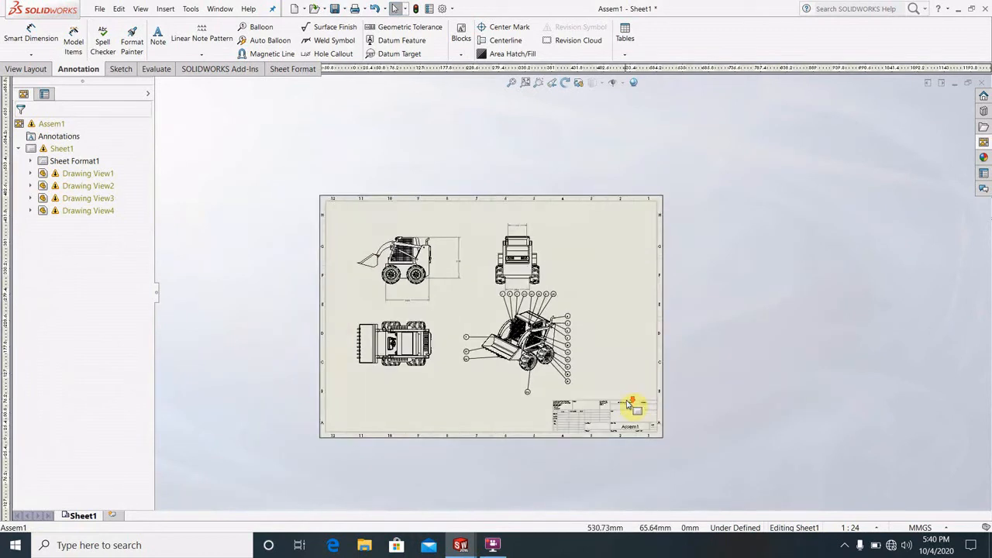
scroll(579, 379, down, 3)
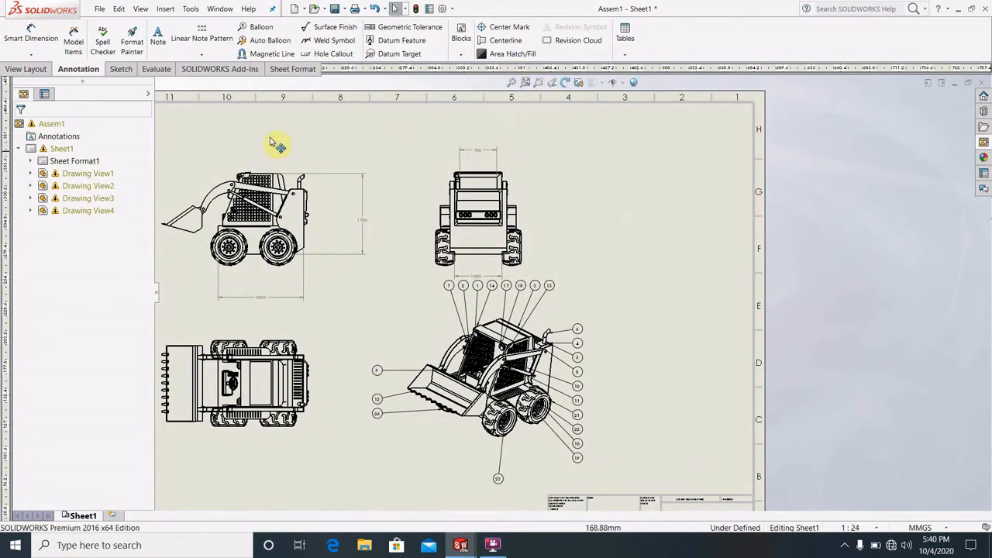
click(627, 38)
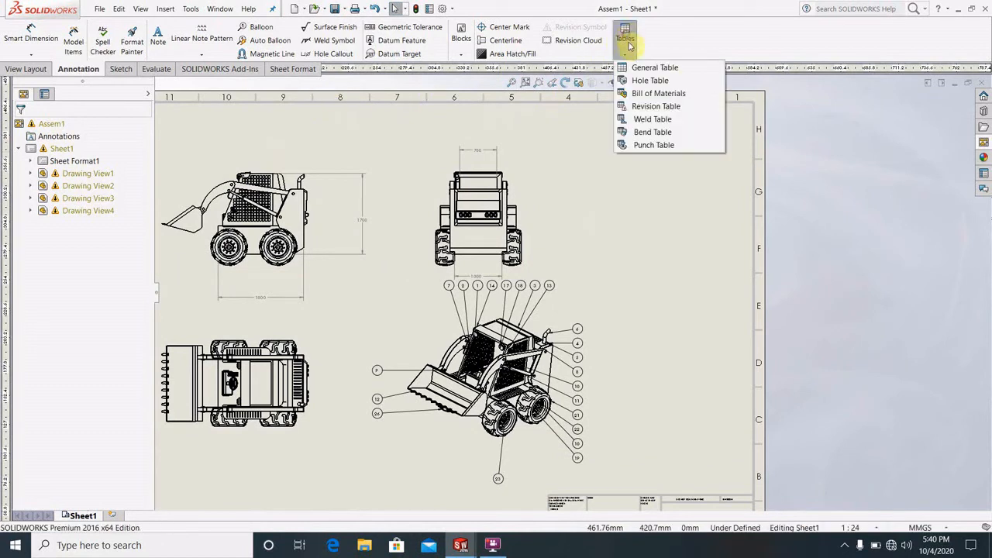
click(647, 66)
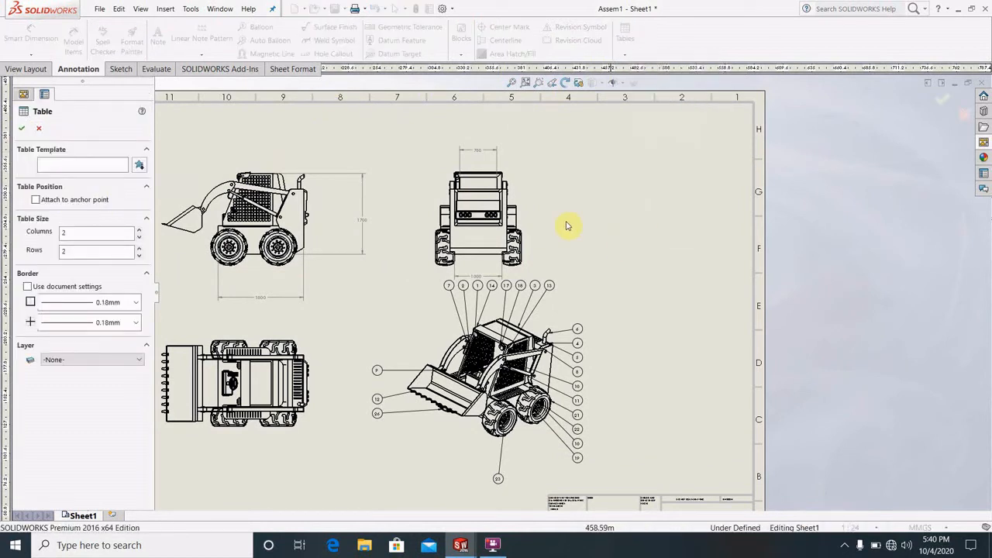
click(597, 183)
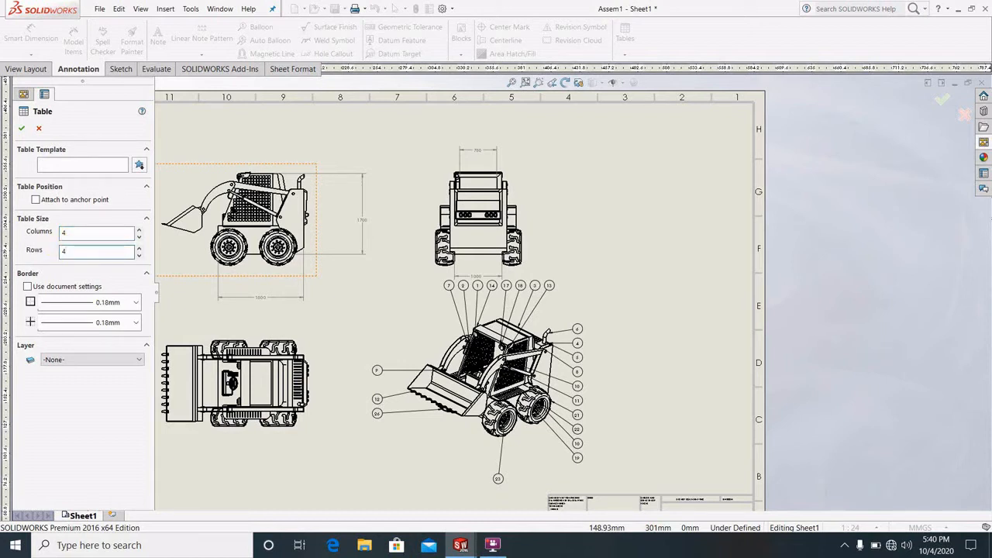
key(Return)
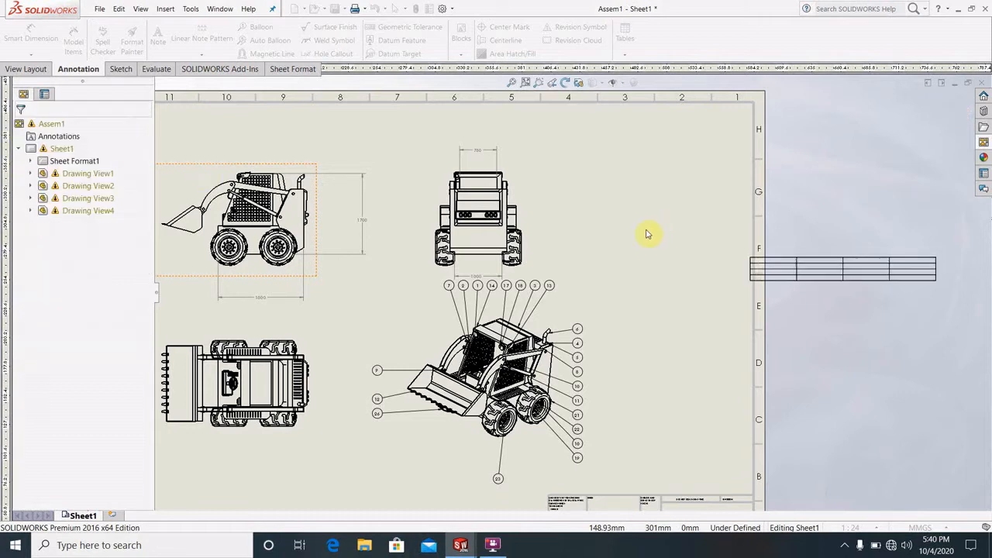
click(474, 155)
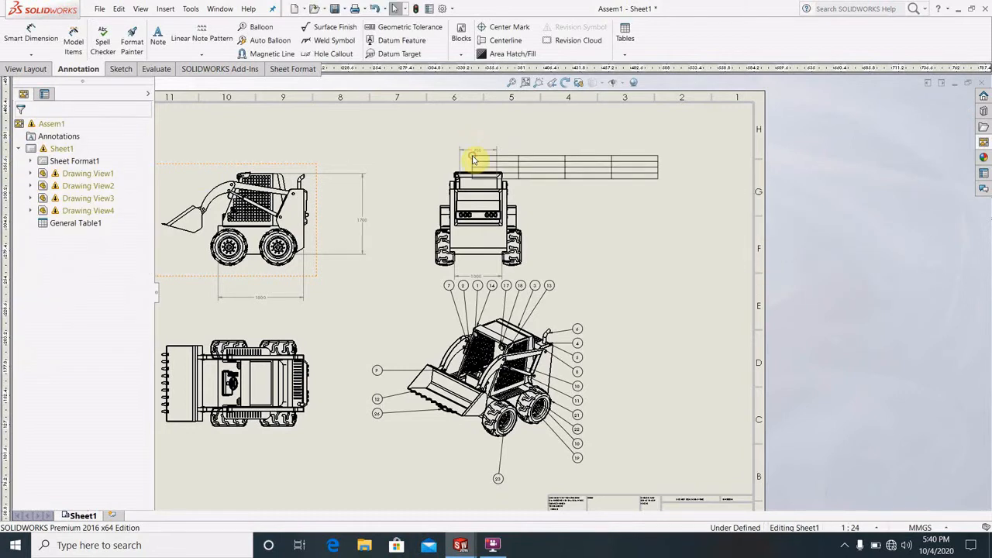
Step: Move the general table into the empty sheet area beside the right view, clear of its geometry and dimensions
scroll(566, 151, down, 2)
scroll(594, 255, up, 2)
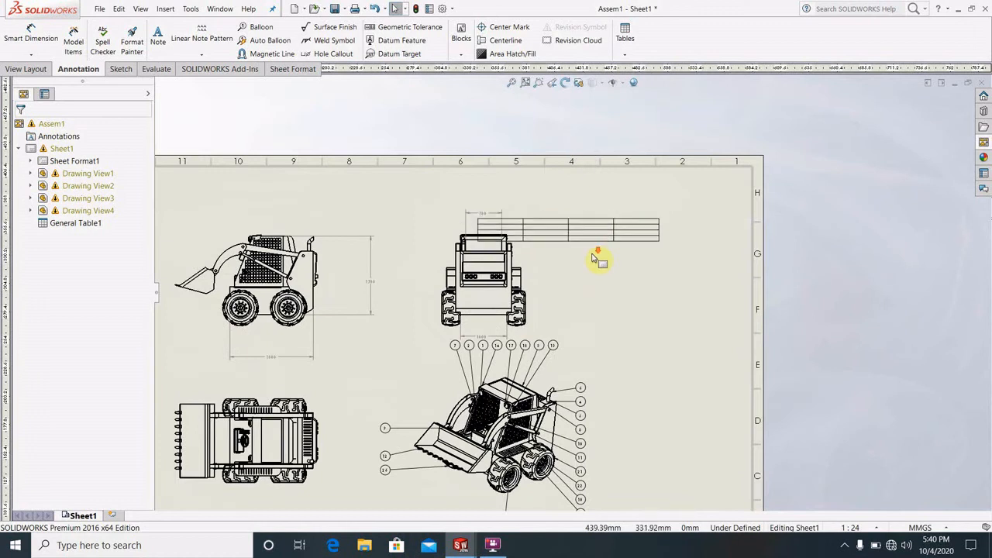
scroll(381, 204, down, 3)
drag(380, 200, 524, 226)
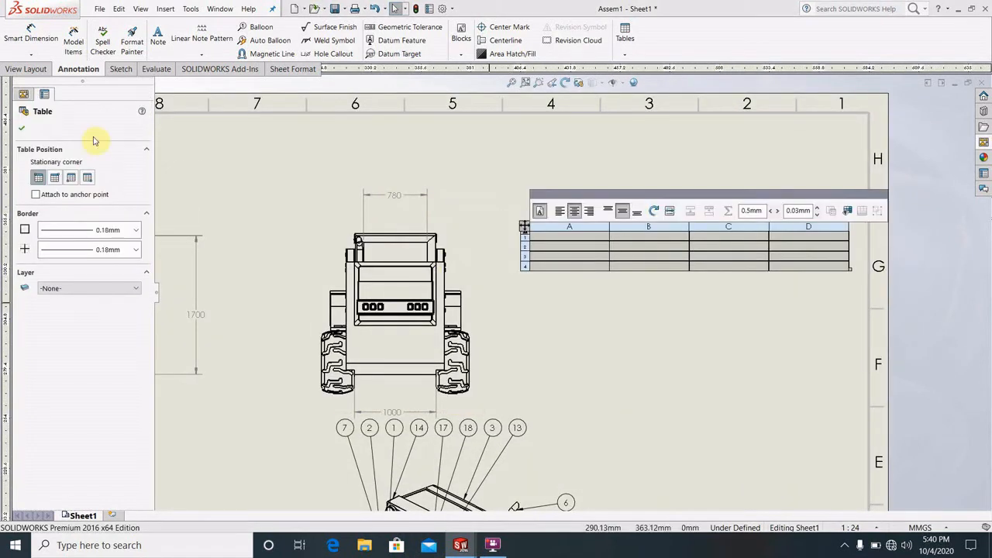
click(22, 128)
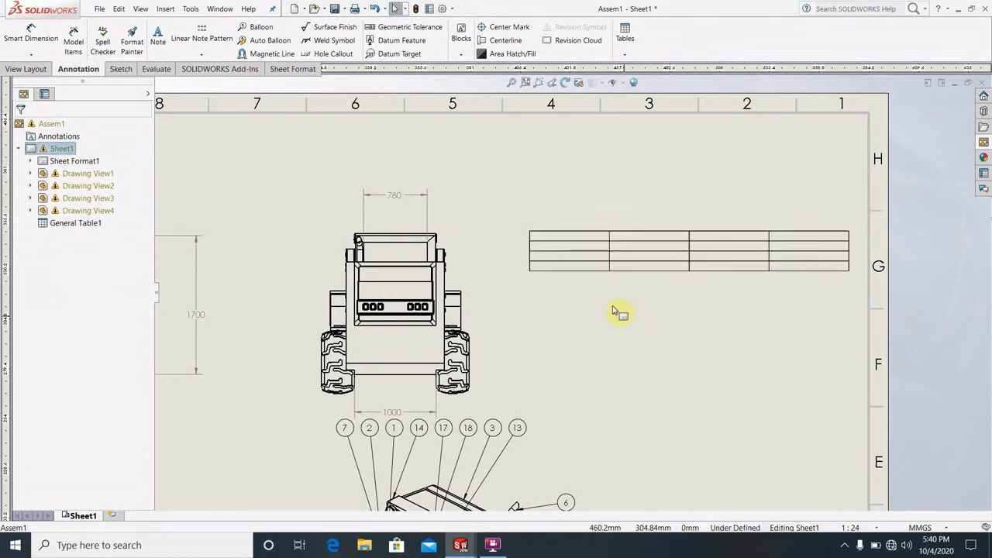
Step: Enter the headings DESCRIP and PART NUMBER in the first two cells of the table's first row
scroll(589, 236, down, 2)
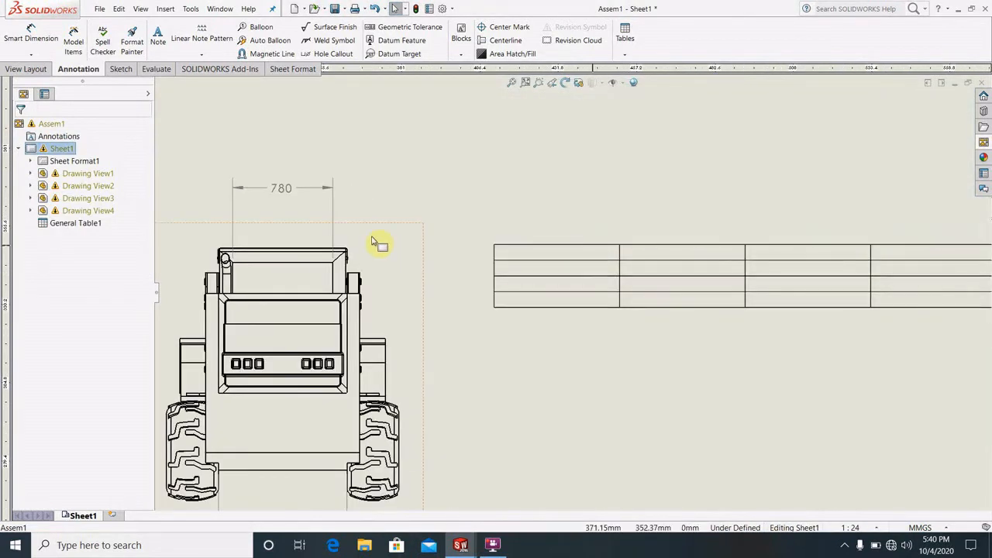
click(532, 256)
double_click(526, 253)
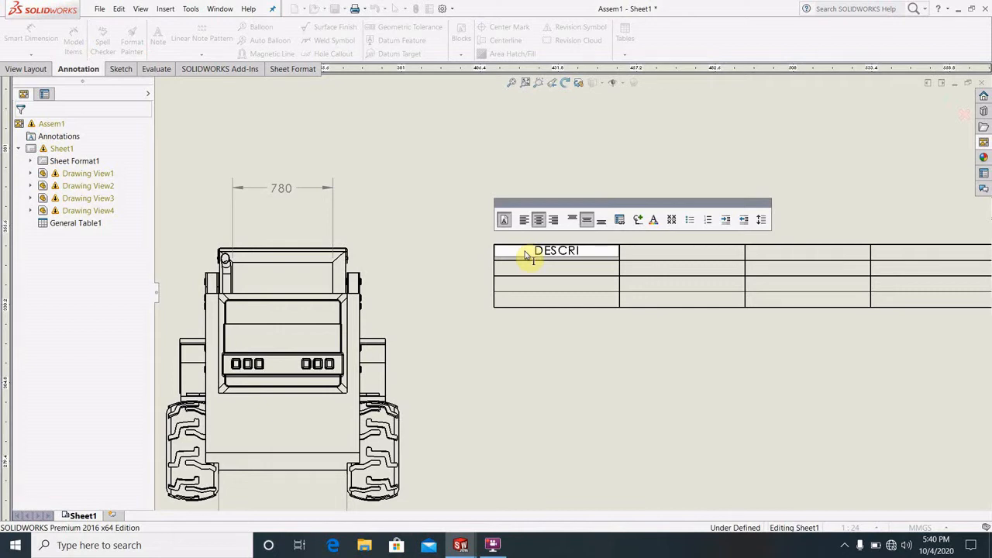
click(620, 390)
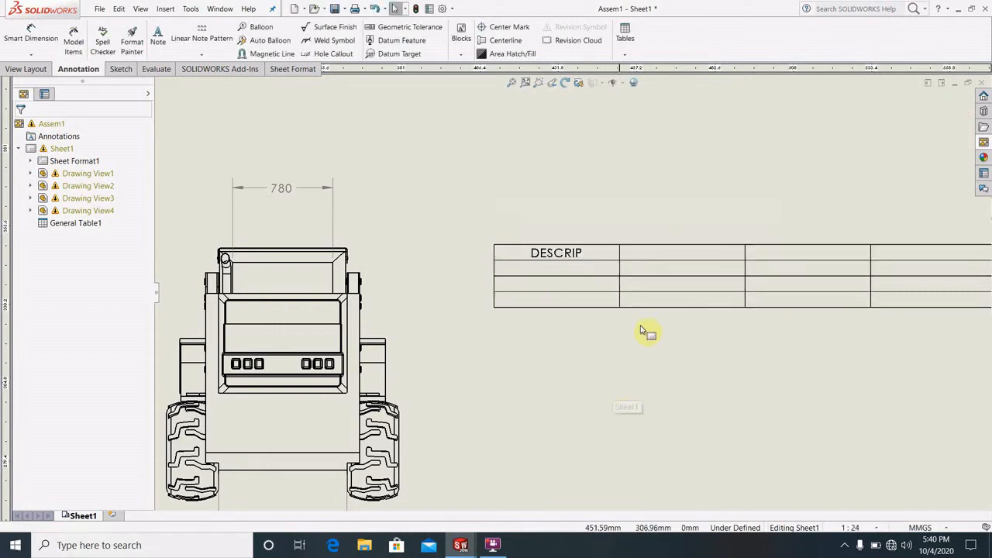
double_click(675, 258)
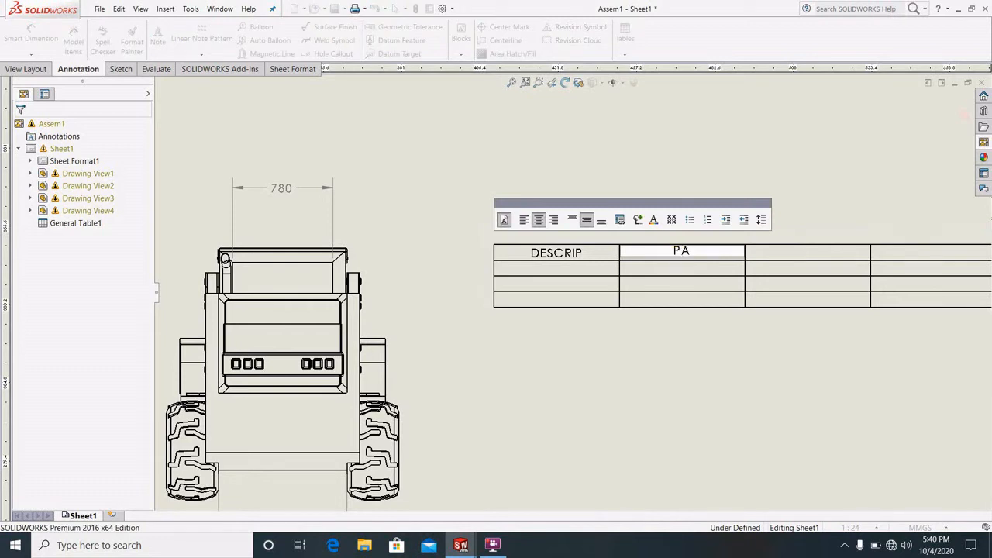
text(PART NUMBER)
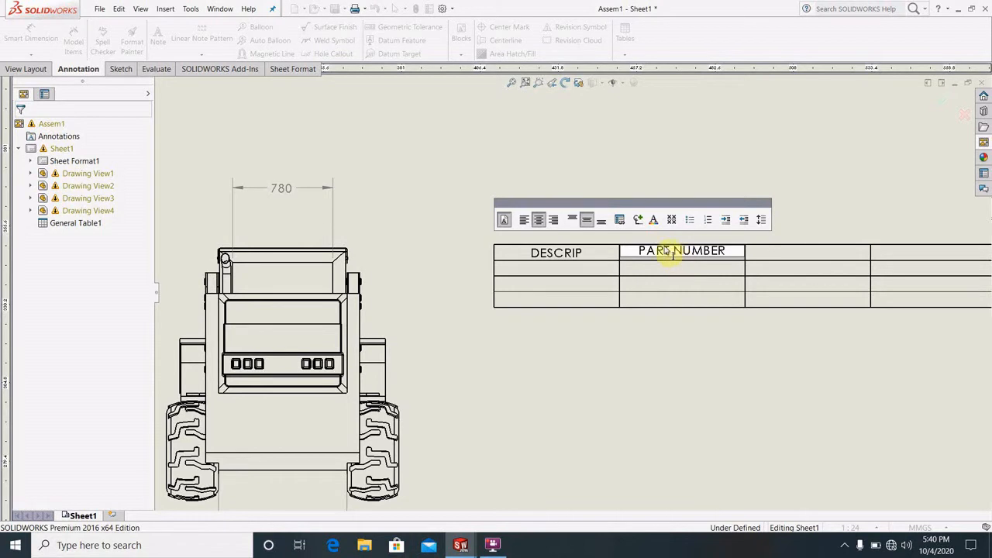
Step: Enter the heading WEIGHT in the third cell of the table's first row
click(656, 388)
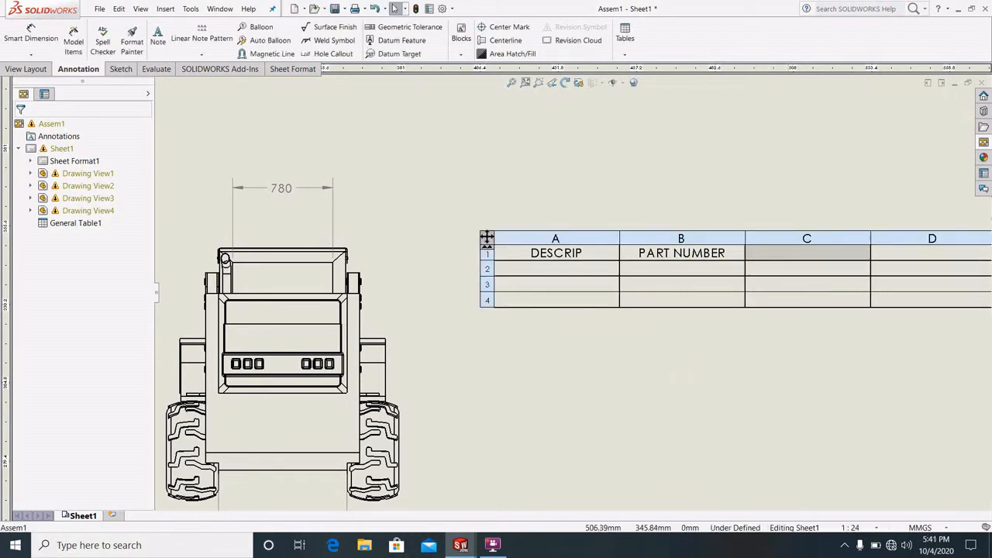
double_click(789, 260)
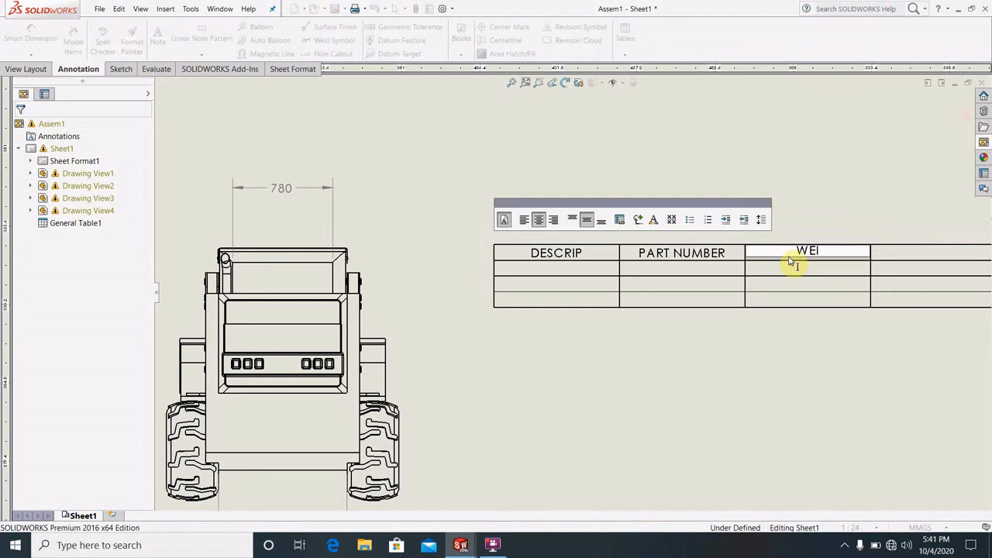
click(854, 189)
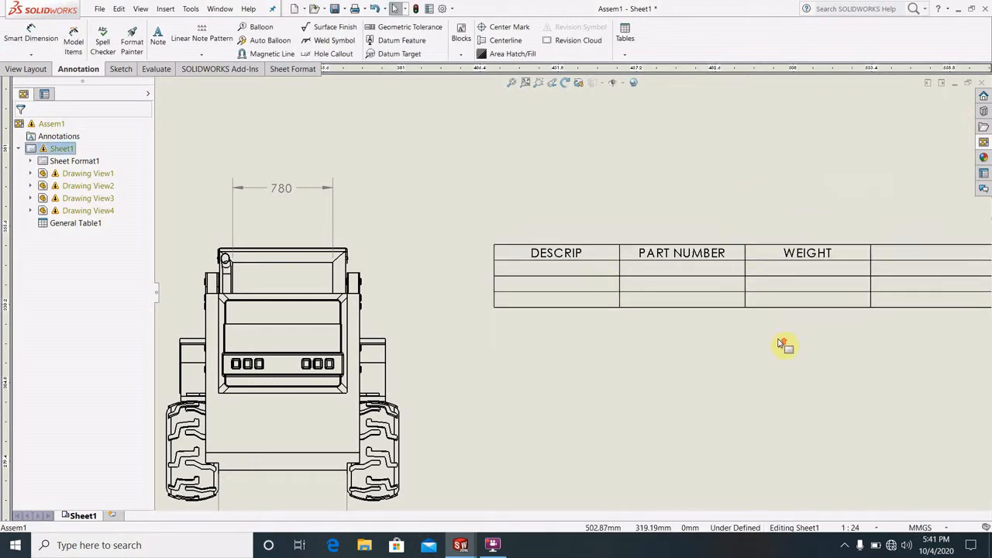
Step: Place a note reading BOM DETAILS on the sheet above the general table
scroll(780, 341, up, 2)
scroll(735, 287, down, 1)
scroll(575, 393, up, 4)
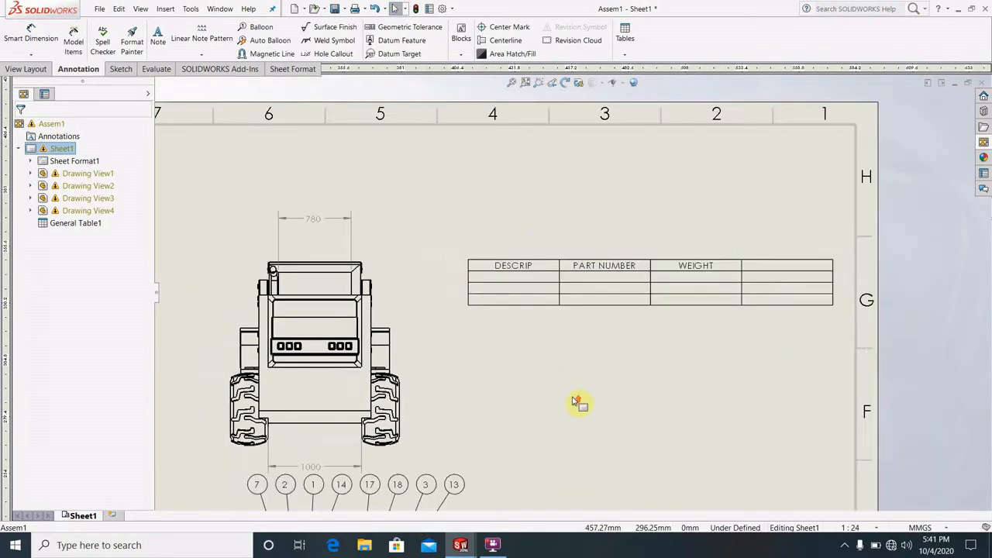
scroll(587, 272, down, 5)
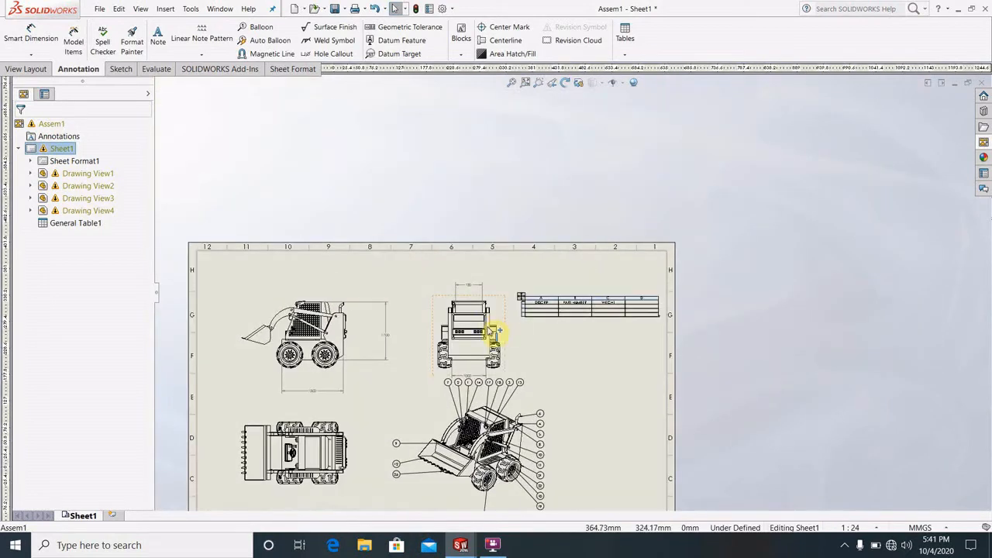
scroll(634, 295, down, 1)
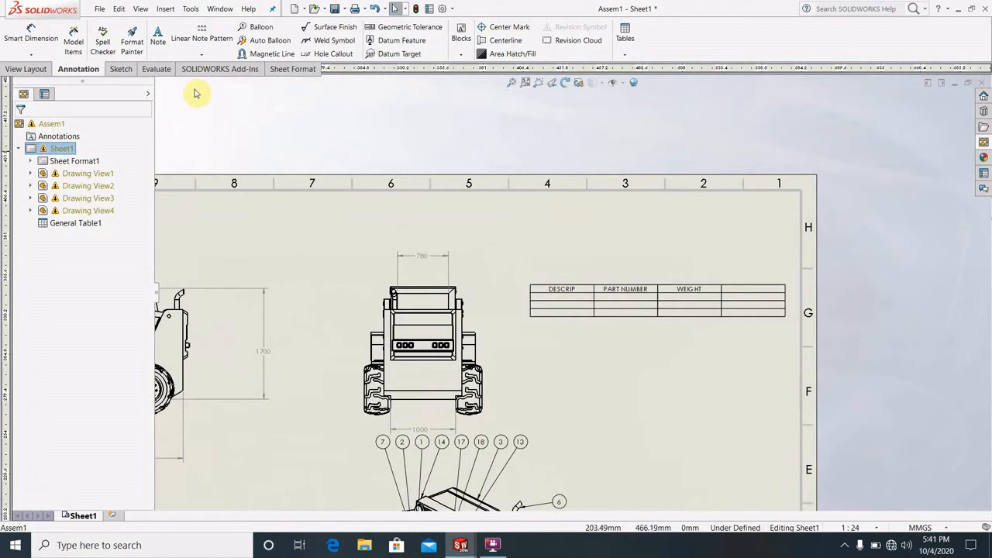
click(157, 36)
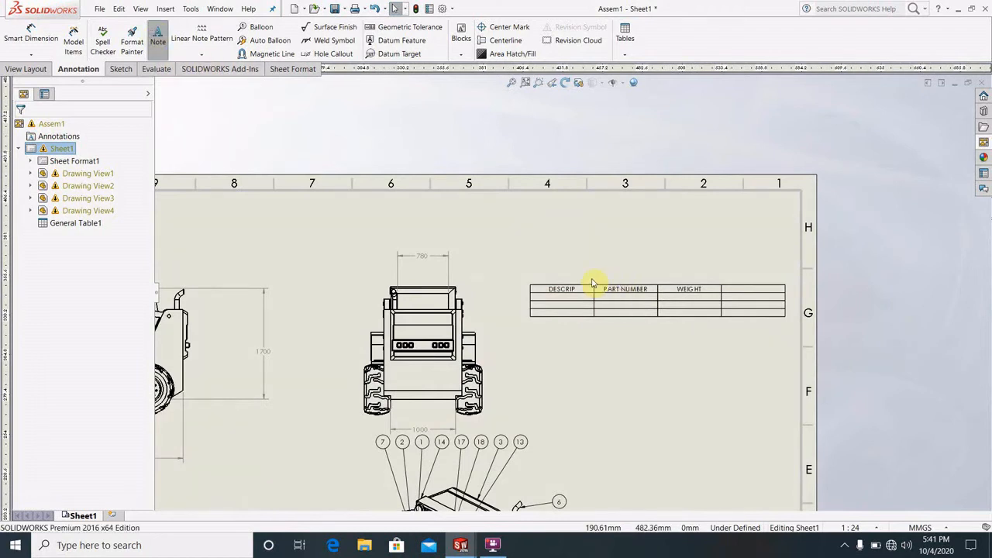
click(539, 248)
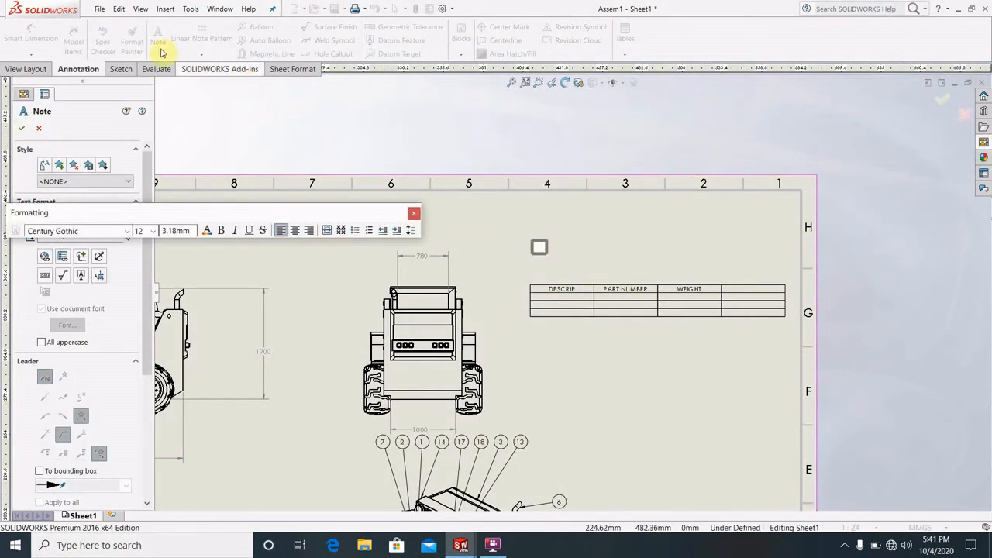
scroll(525, 248, down, 3)
scroll(563, 277, down, 2)
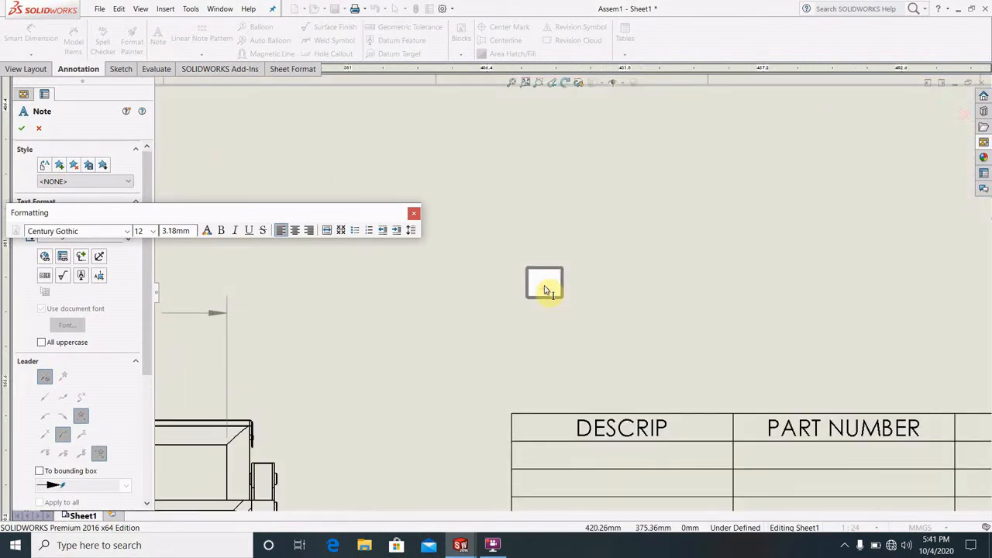
text(B)
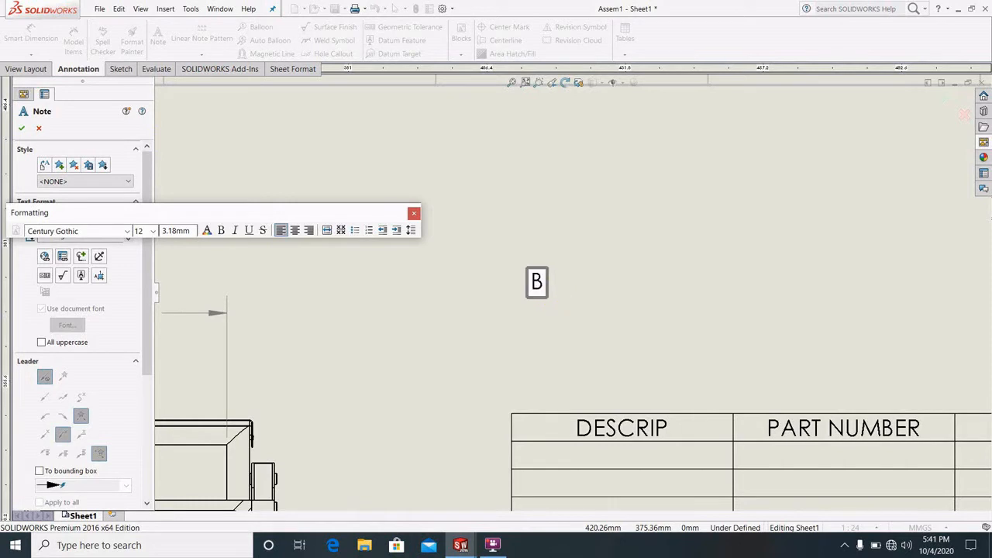
text(OM DETAILS)
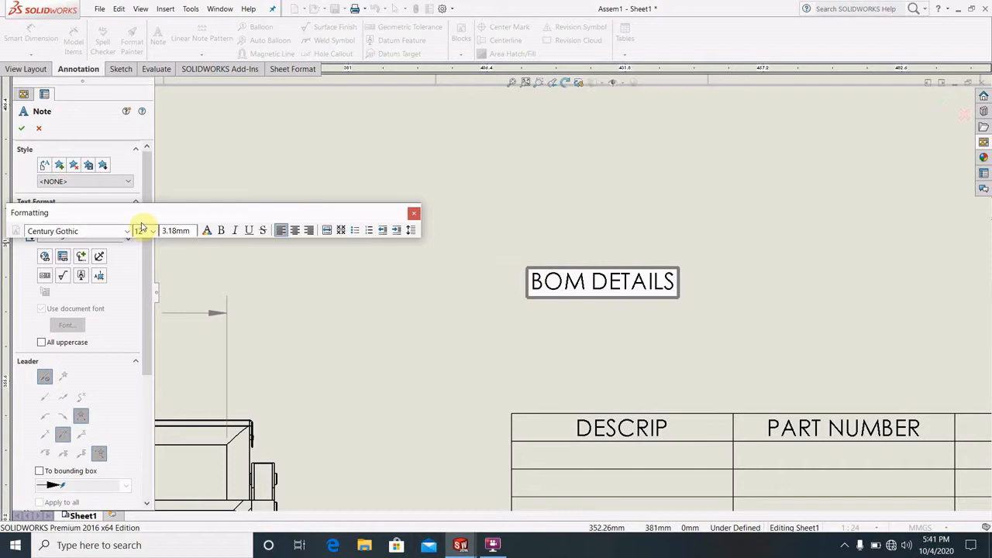
Step: Choose the CommercialScript BT font for the BOM DETAILS note and finish the note without placing another copy
click(127, 231)
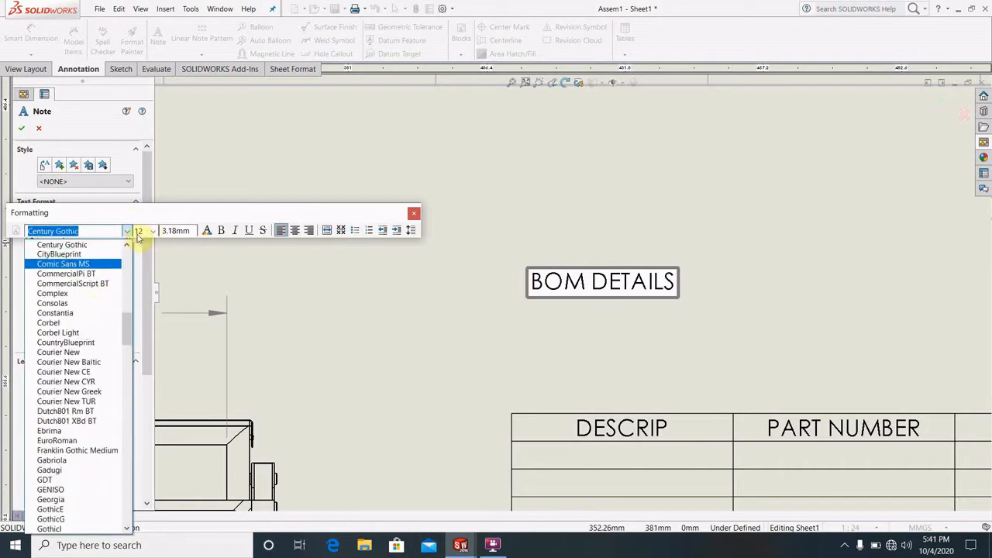
click(88, 283)
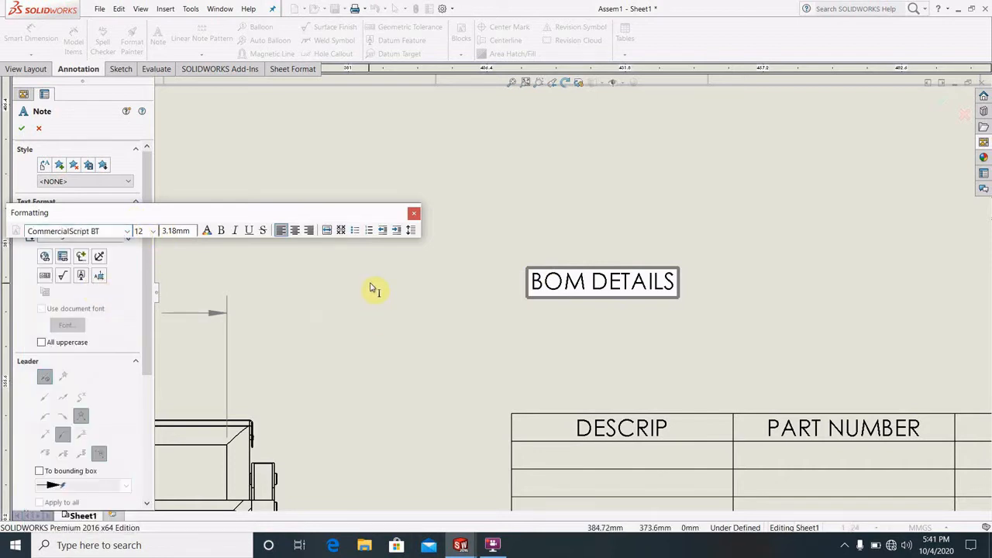
click(413, 213)
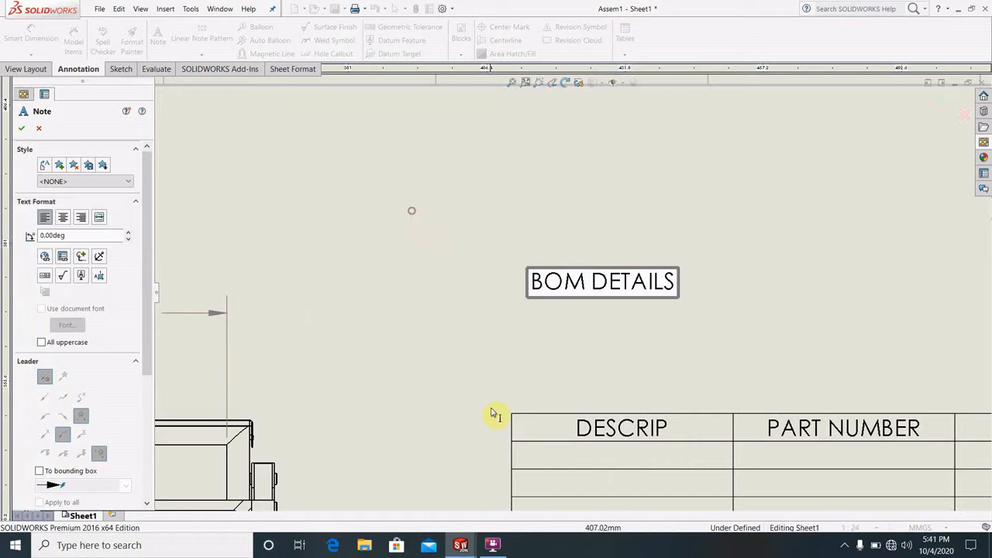
scroll(477, 361, up, 2)
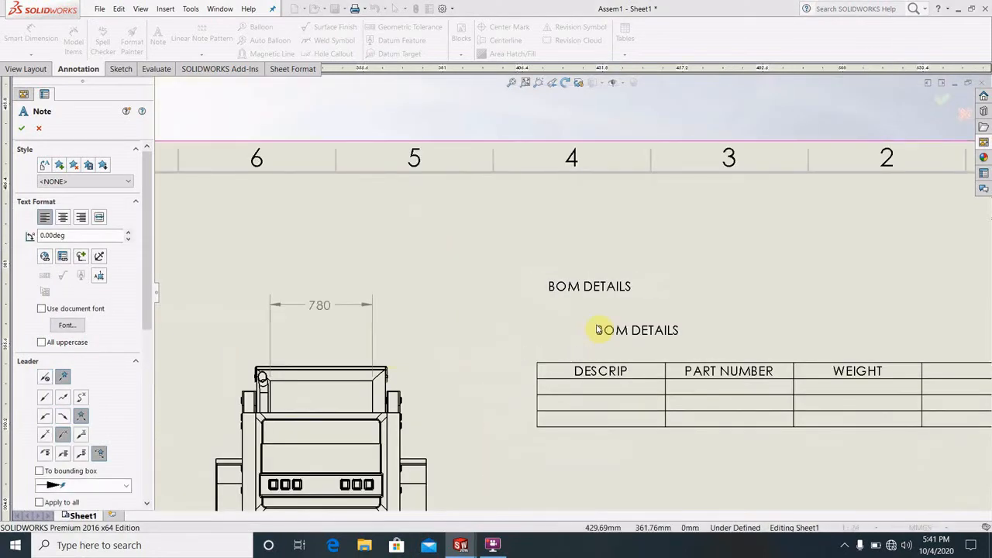
key(Escape)
Step: Start saving the drawing in the draft folder on the Desktop under the file name DRAFT 1
scroll(608, 318, up, 5)
scroll(609, 359, down, 2)
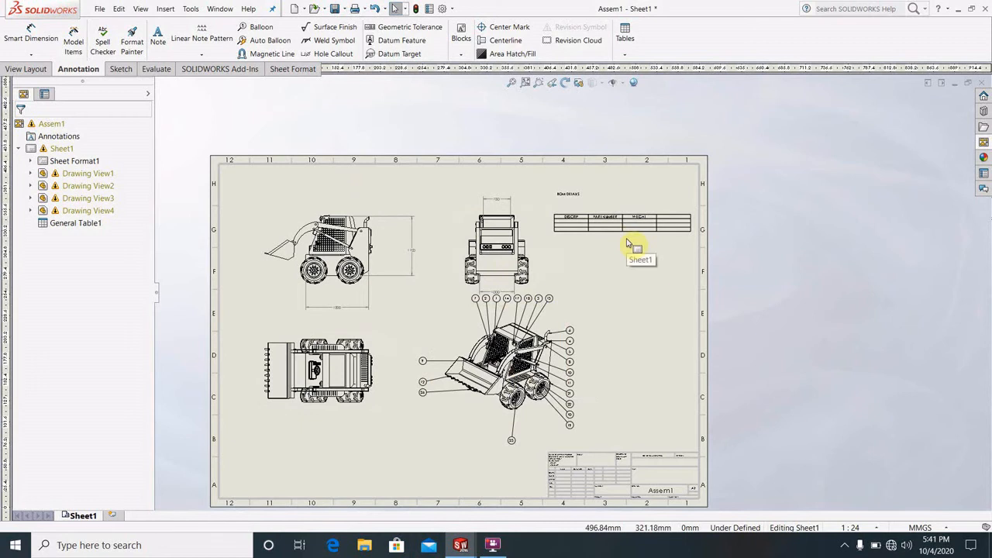
scroll(434, 349, down, 1)
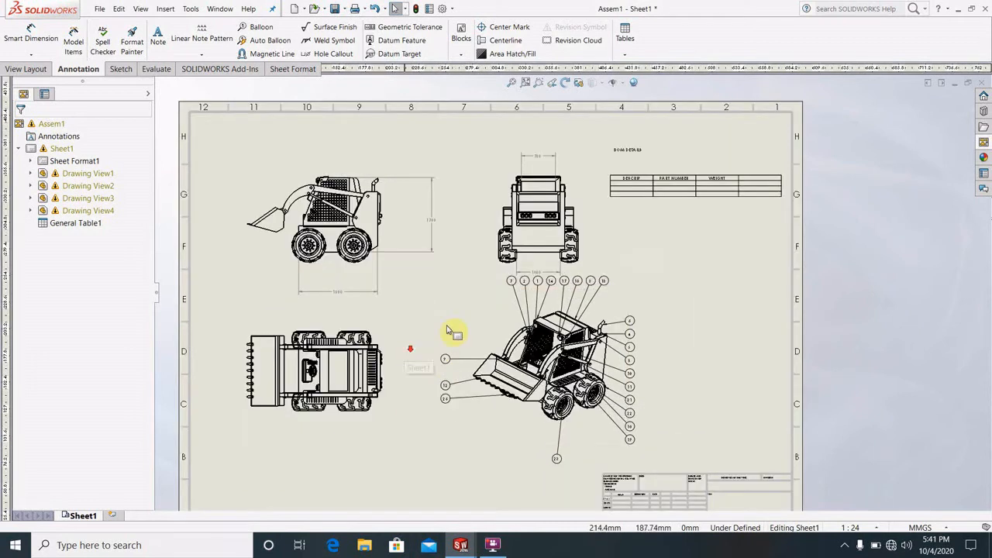
scroll(682, 328, up, 2)
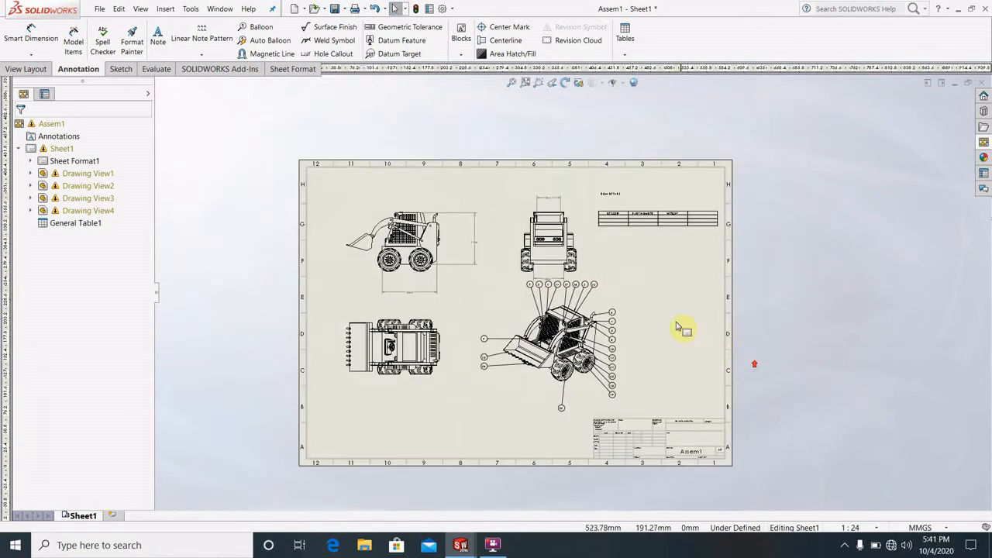
click(344, 11)
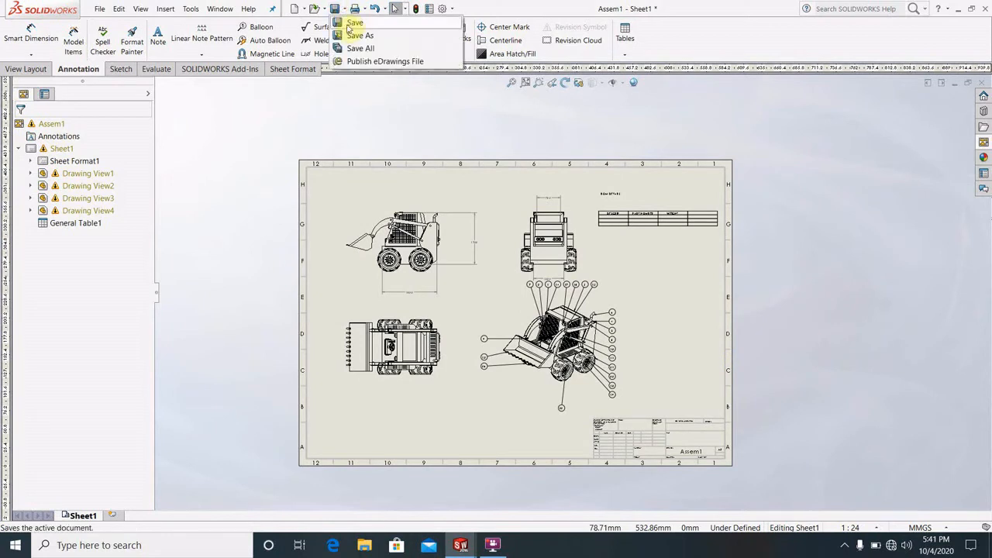
click(349, 24)
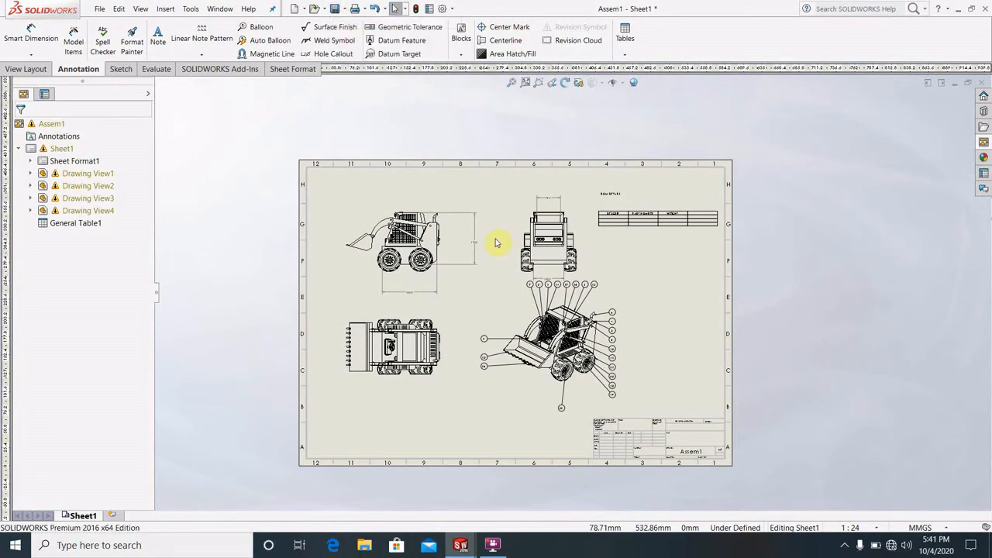
click(54, 125)
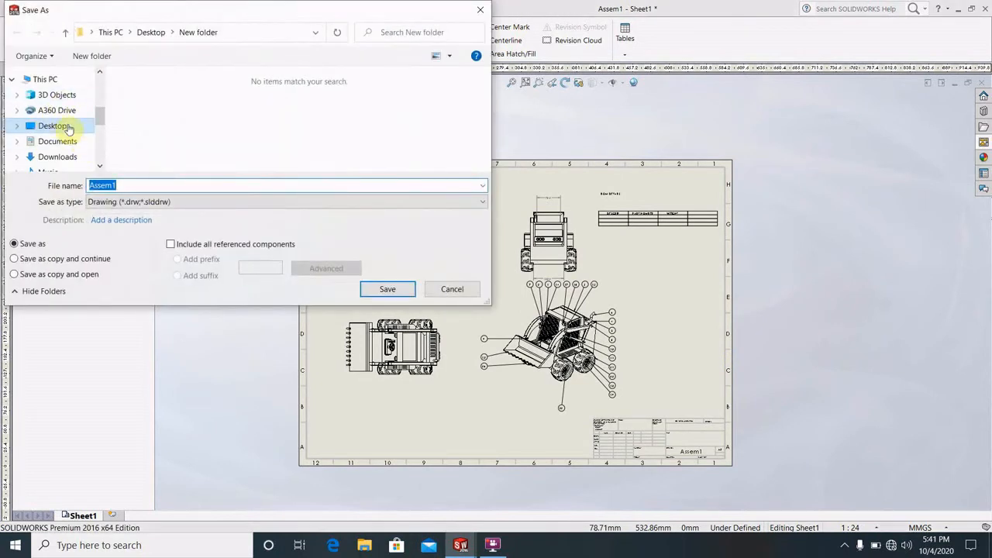
scroll(435, 109, down, 1)
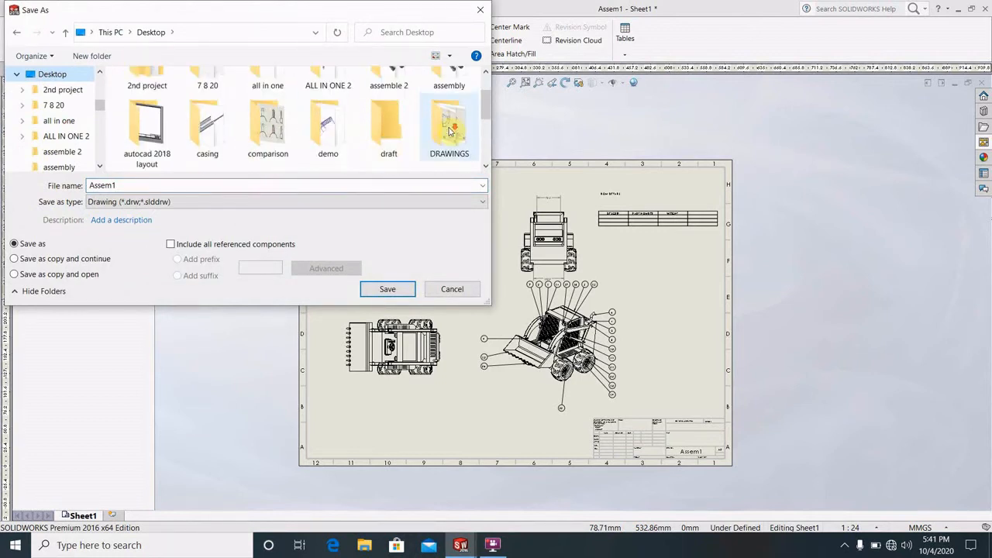
double_click(388, 103)
double_click(121, 184)
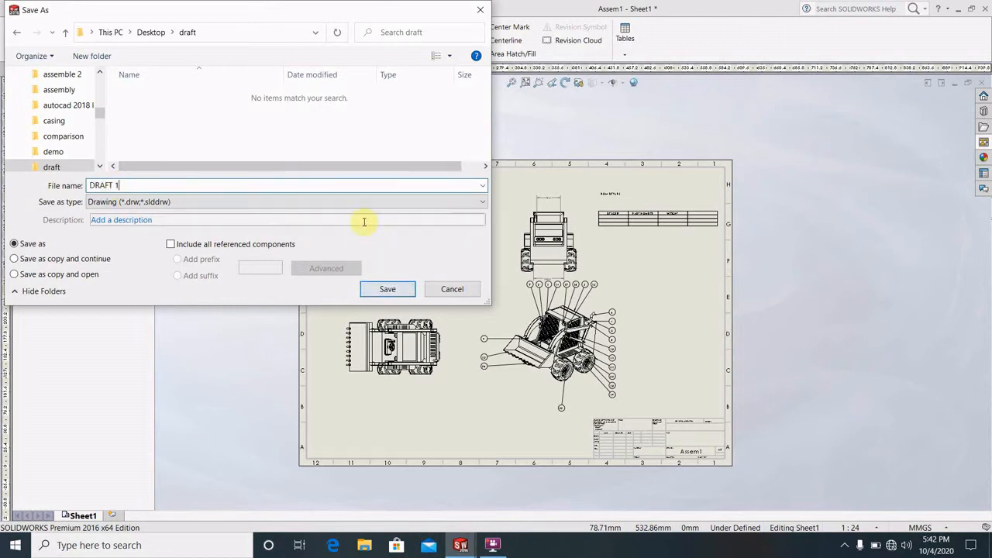
Step: Set the save format to Dwg (*.dwg) and save the drawing
click(215, 204)
click(109, 242)
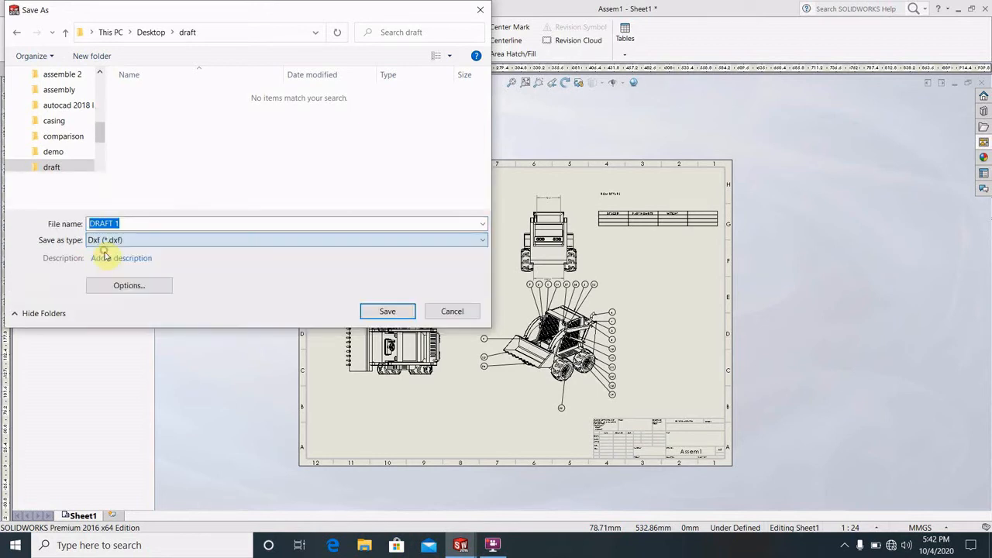
click(170, 239)
click(128, 301)
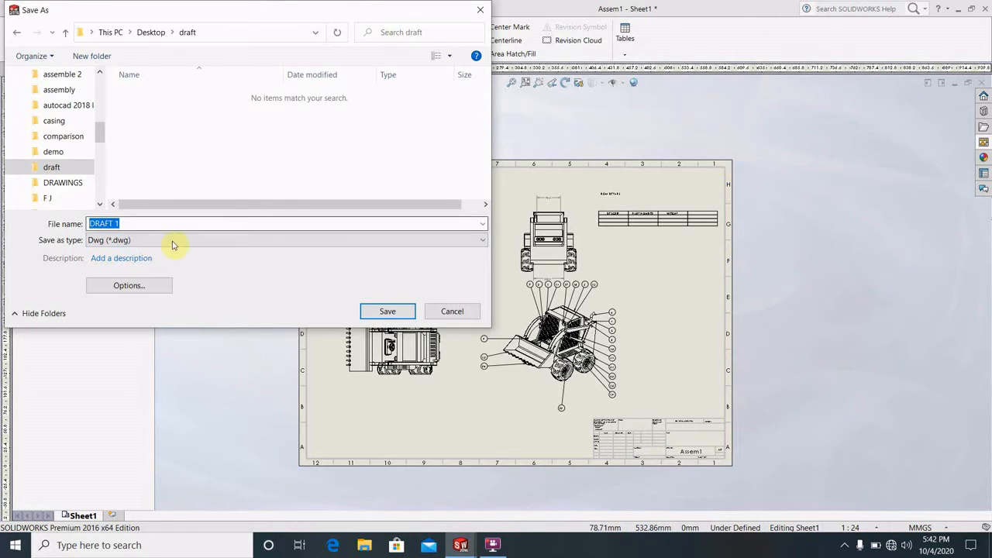
click(383, 312)
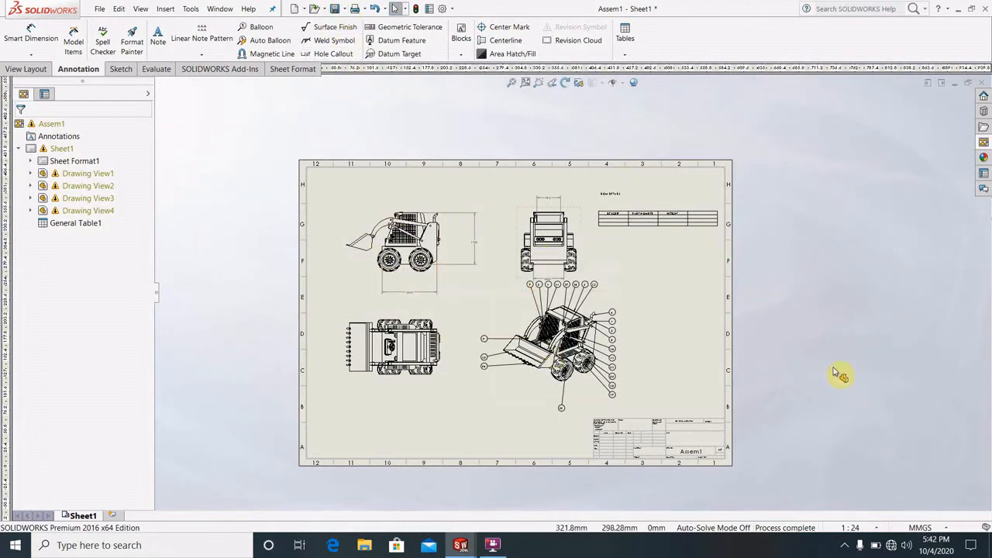
Step: Minimise SOLIDWORKS and check the desktop's draft folder for the exported drawing file
click(959, 9)
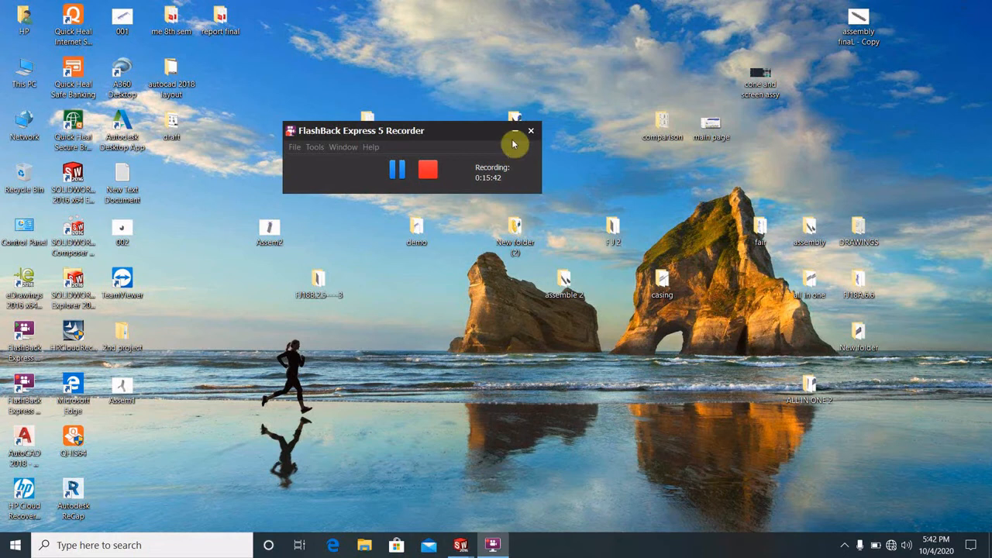
drag(411, 133, 528, 38)
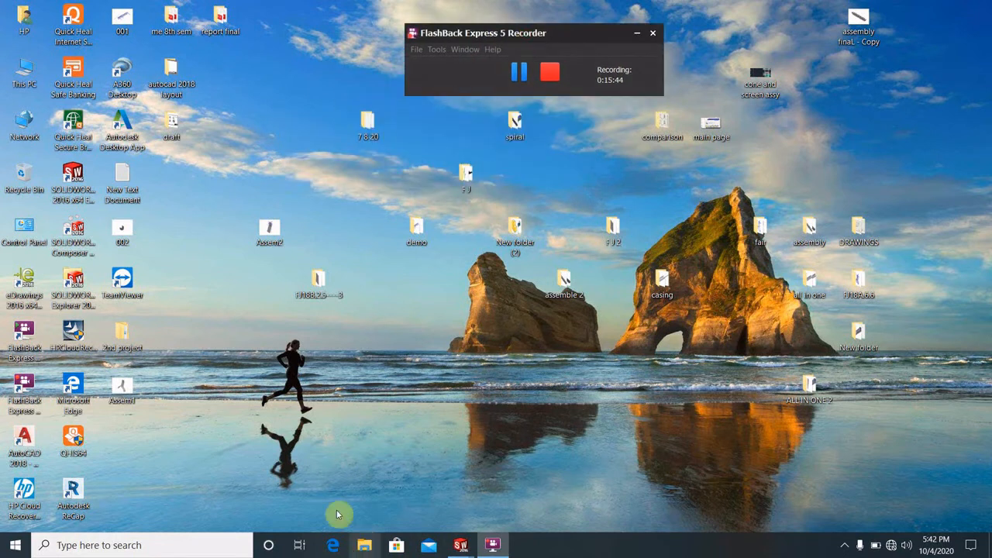
double_click(172, 127)
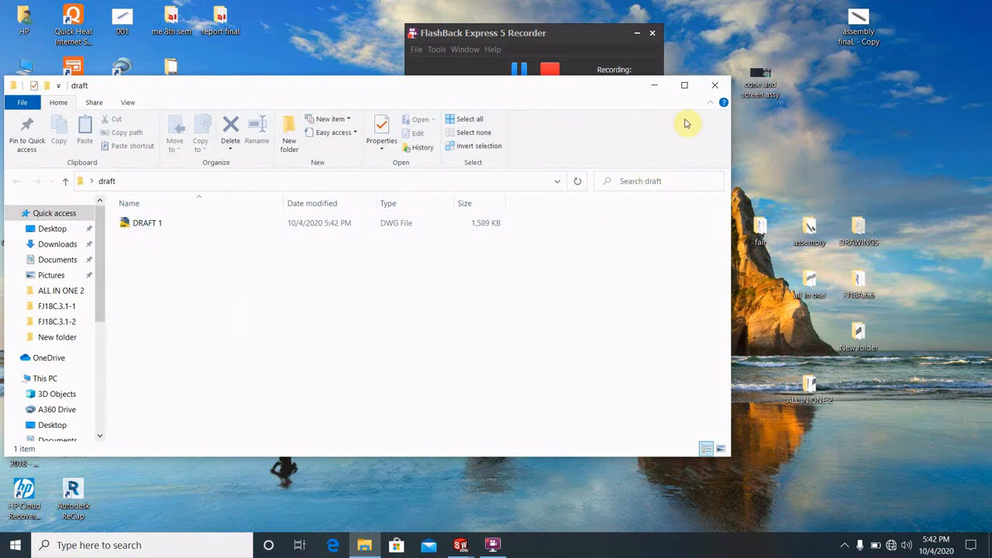
click(715, 86)
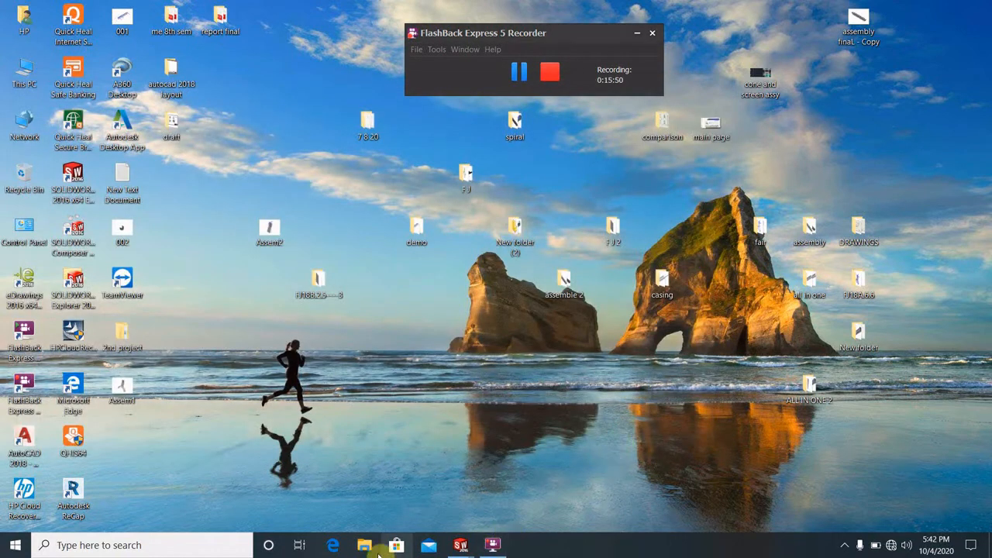
Step: Return to the SOLIDWORKS drawing window and close the program
mouse_move(461, 545)
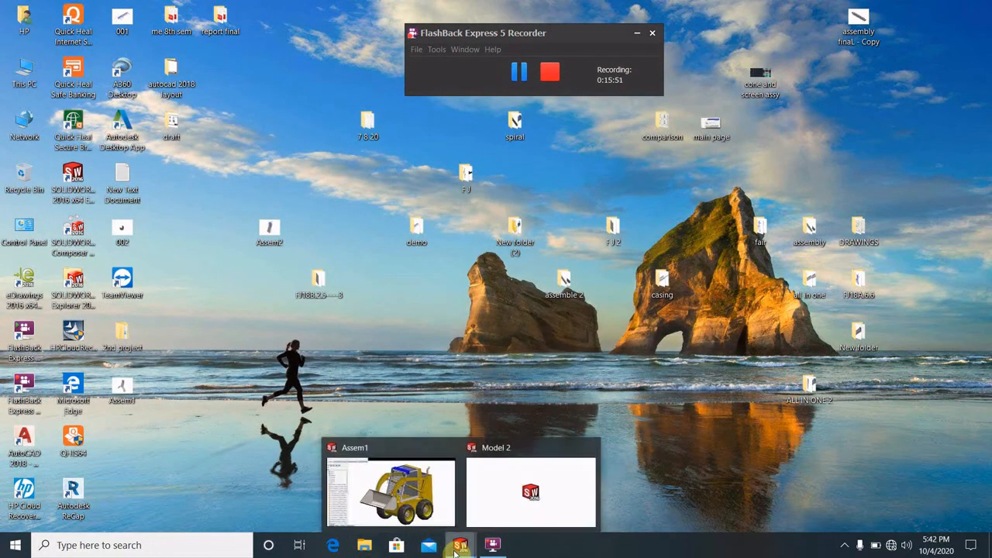
click(498, 504)
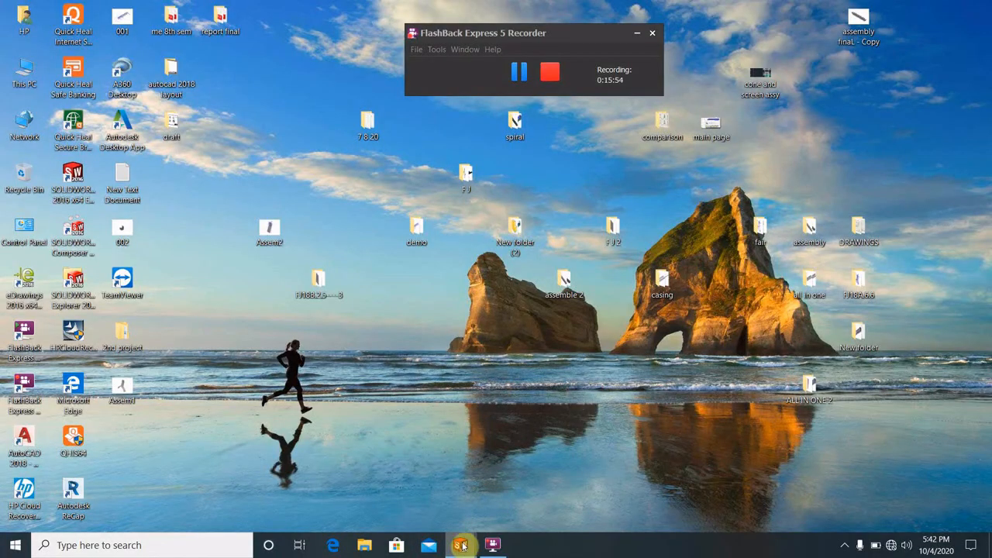
mouse_move(461, 545)
click(504, 488)
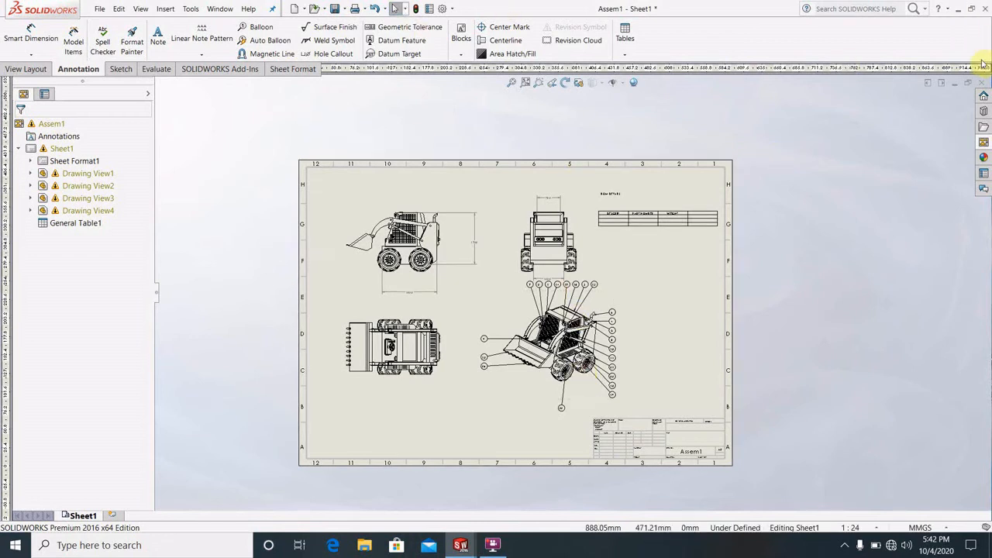
click(985, 9)
click(422, 283)
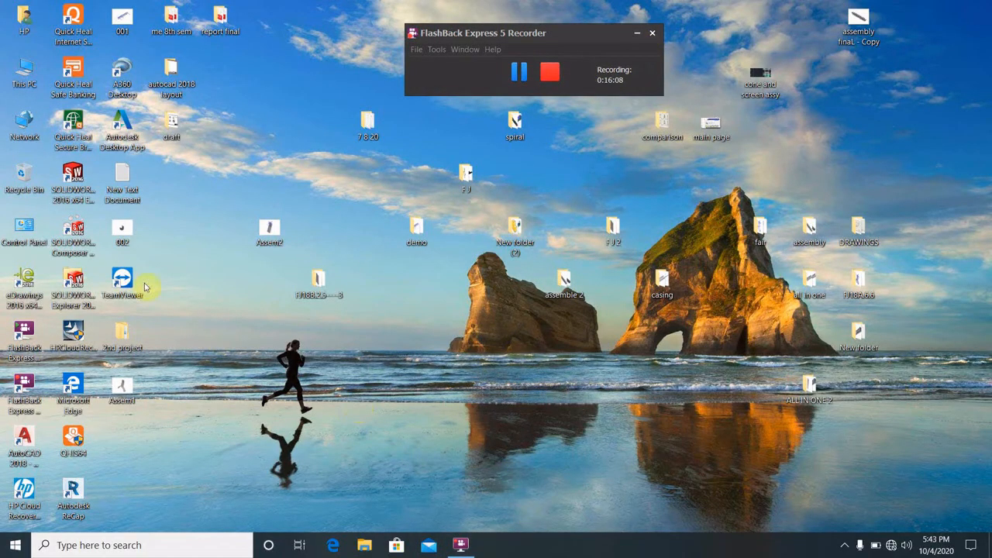
Step: Open the DRAFT 1 DWG file from the draft folder on the desktop
double_click(177, 127)
double_click(245, 225)
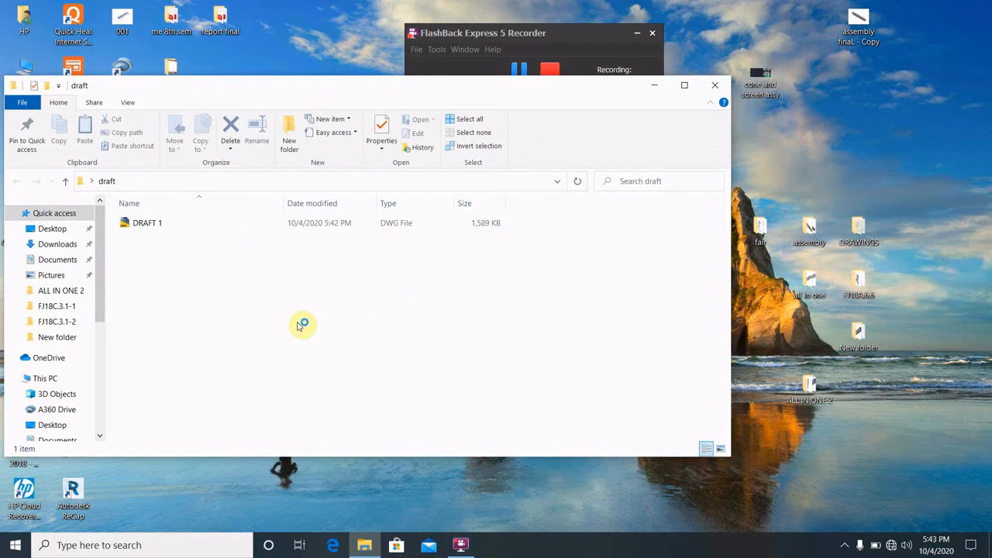
Step: Open the DRAFT 1 drawing file in AutoCAD and continue opening it despite its non-Autodesk origin
right_click(287, 223)
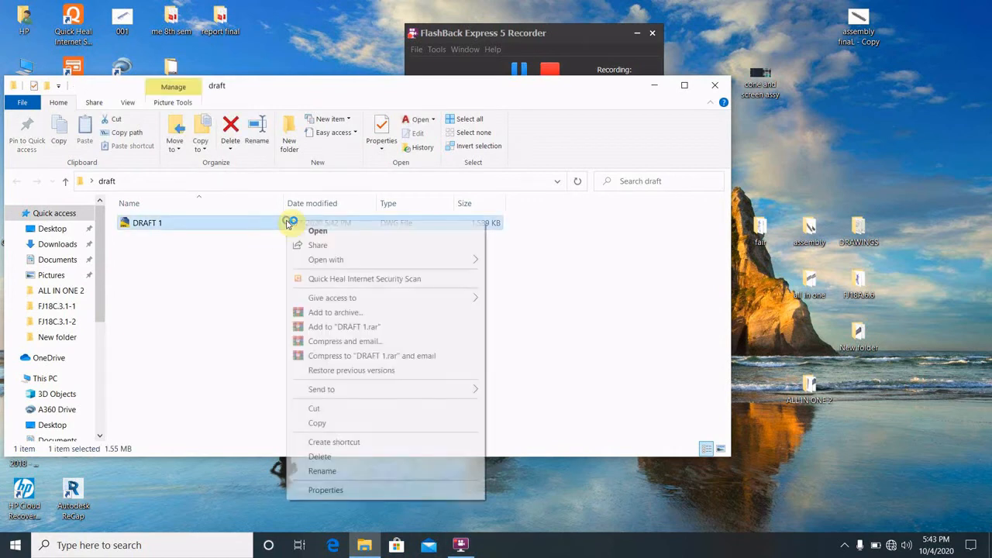
click(318, 231)
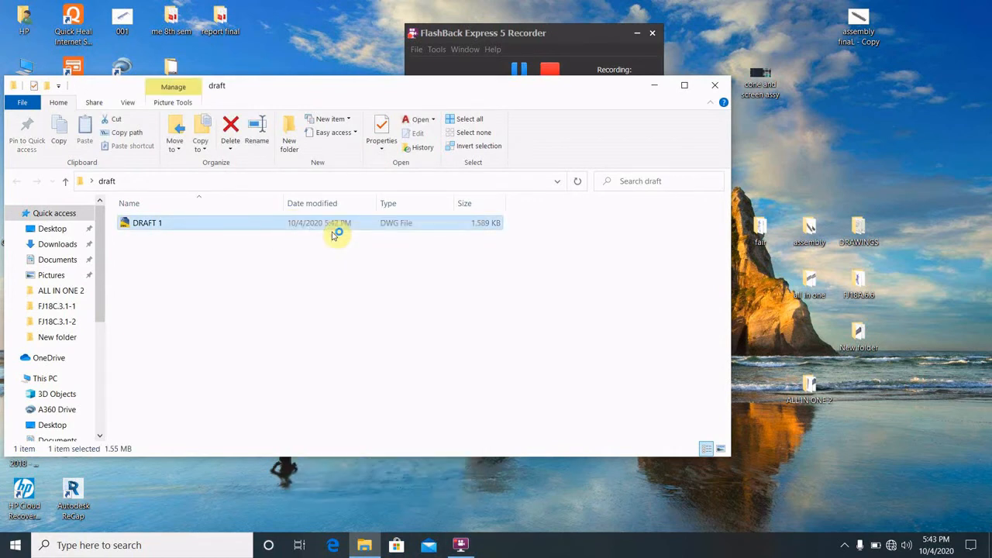
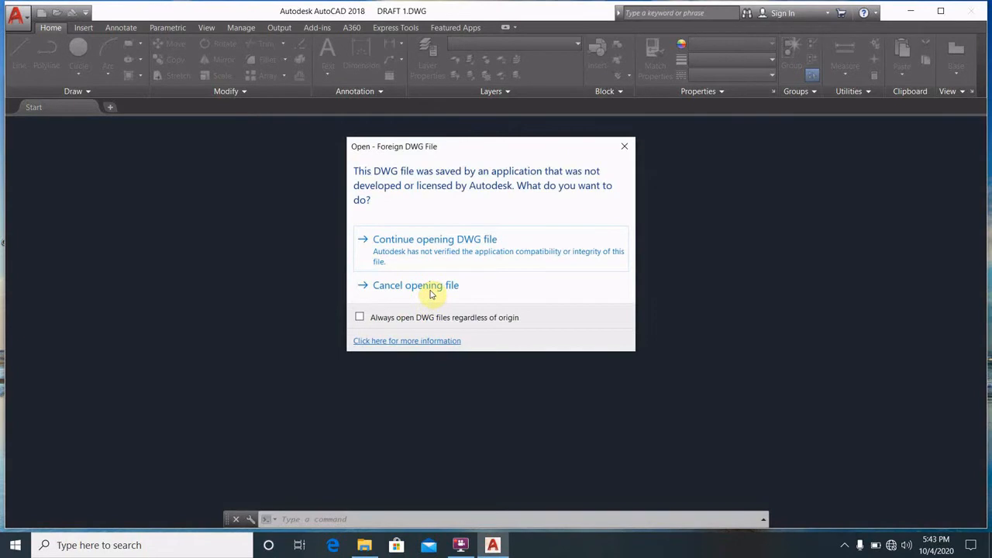
click(485, 248)
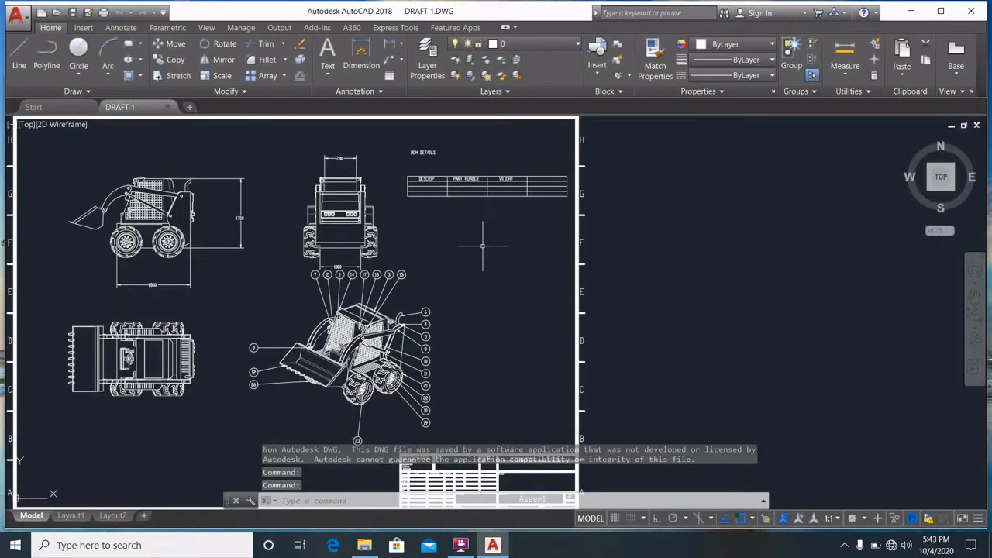
Step: Turn on the grid display behind the imported loader drawing in model space
middle_drag(465, 284, 655, 289)
scroll(503, 320, up, 6)
scroll(502, 319, down, 10)
mouse_move(497, 317)
middle_down()
mouse_move(558, 300)
mouse_move(541, 318)
middle_up()
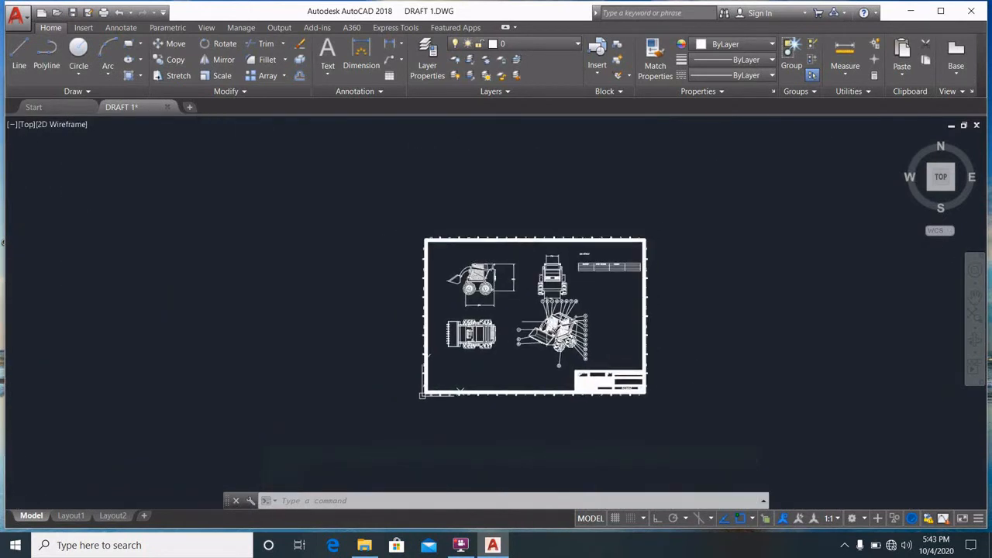
scroll(540, 318, up, 5)
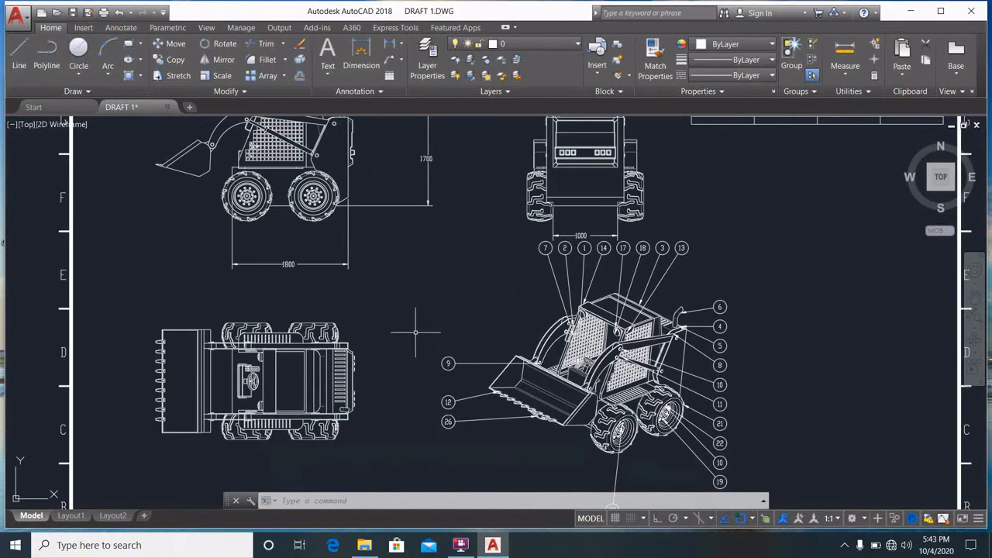
scroll(418, 332, down, 3)
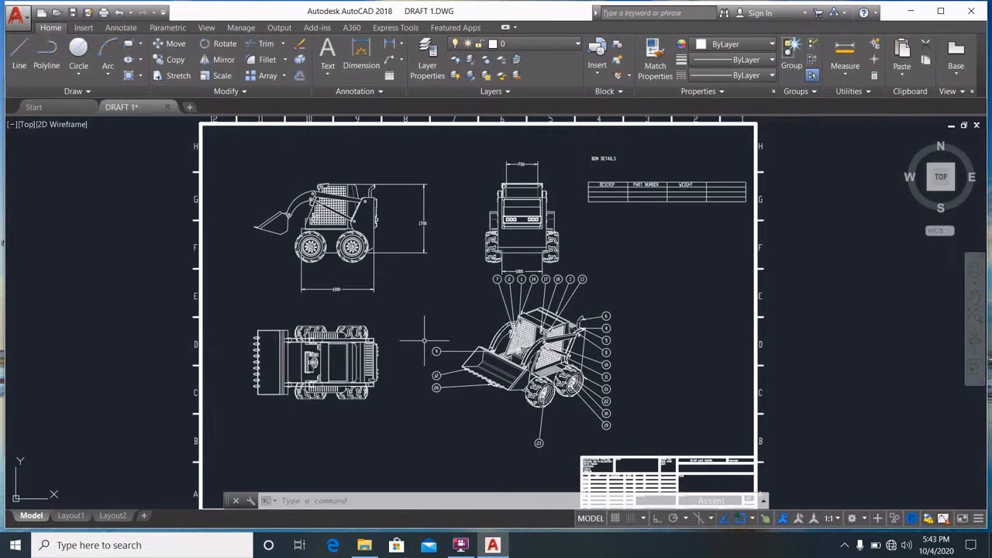
click(617, 520)
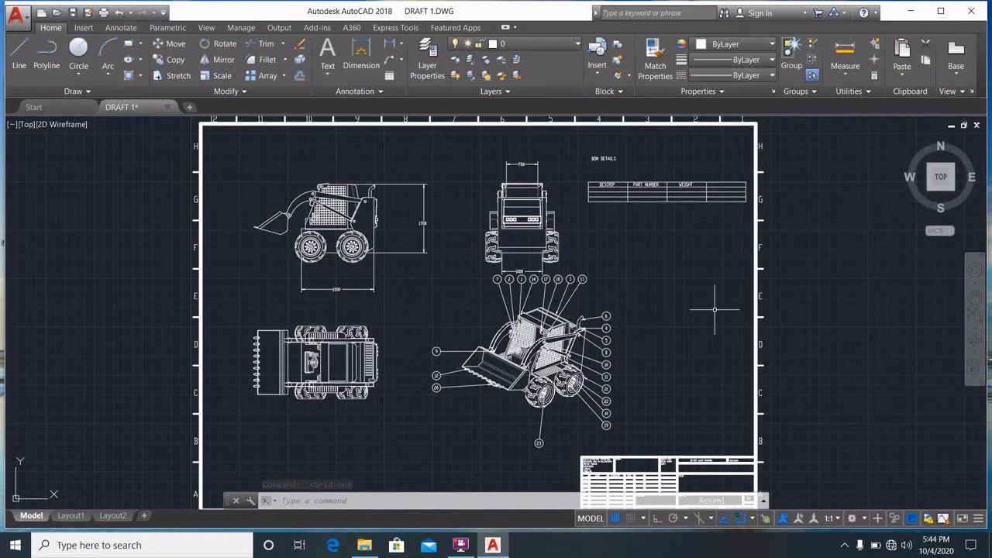
mouse_move(713, 310)
middle_down()
mouse_move(720, 379)
mouse_move(733, 326)
mouse_move(744, 323)
middle_up()
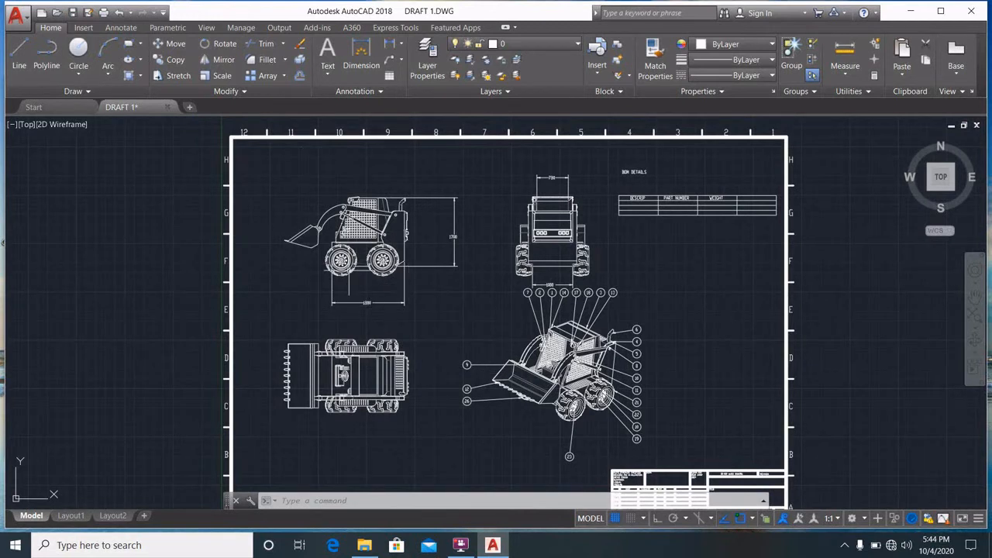
Step: Look through the list of available annotation scales, including the custom option, without choosing another one
click(834, 519)
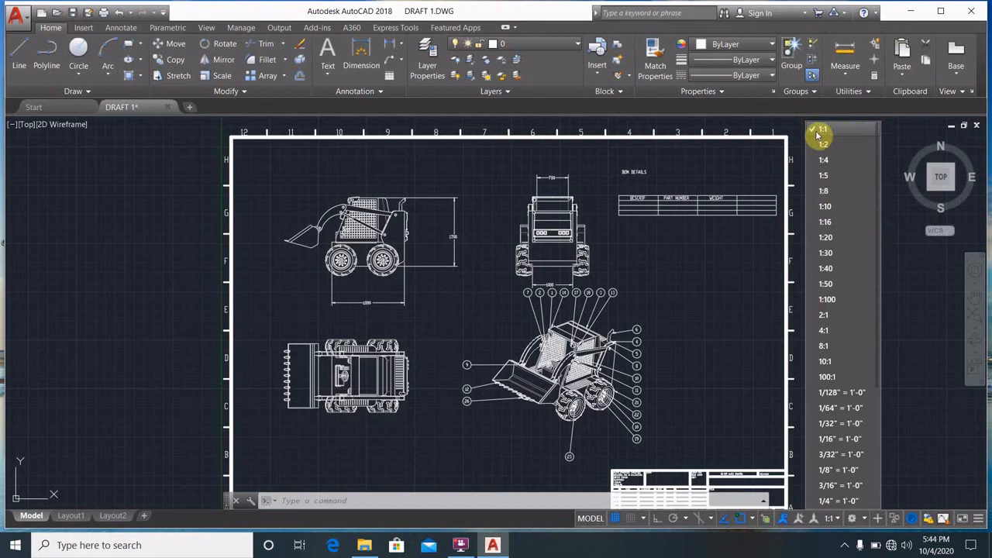
scroll(853, 372, down, 2)
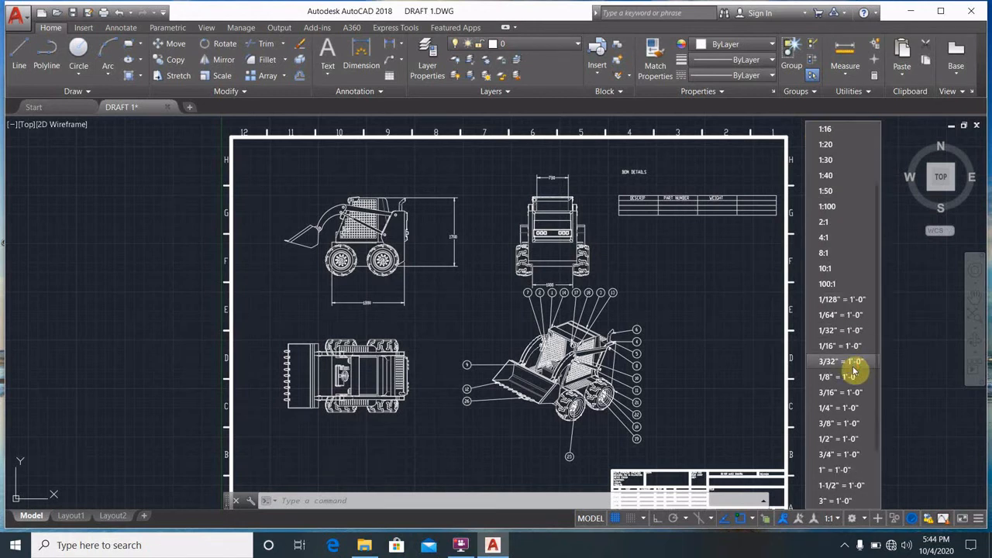
scroll(856, 372, down, 2)
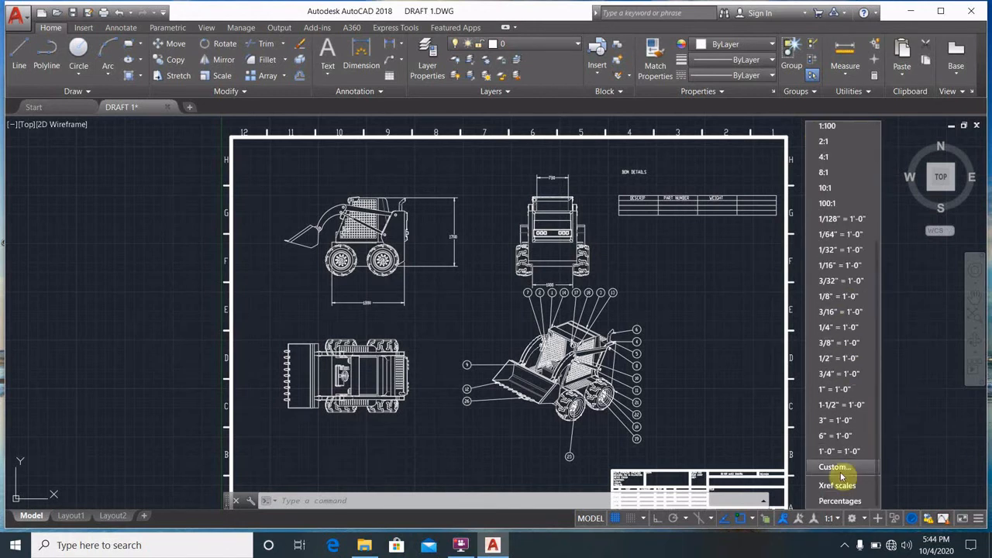
click(917, 436)
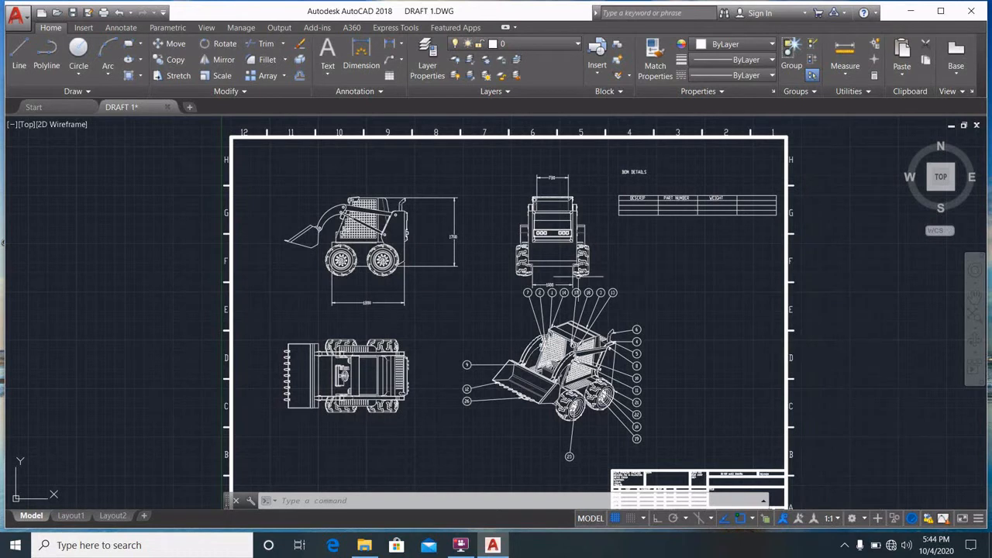
Step: Examine the loader's views, dimensions, balloons, BOM table and title block across the imported sheet
scroll(381, 230, up, 4)
scroll(546, 304, down, 6)
mouse_move(564, 319)
middle_down()
mouse_move(508, 248)
mouse_move(488, 258)
middle_up()
scroll(571, 351, up, 6)
mouse_move(684, 438)
middle_down()
mouse_move(584, 265)
mouse_move(551, 254)
mouse_move(614, 414)
middle_up()
scroll(510, 270, down, 2)
scroll(328, 193, up, 1)
middle_drag(328, 193, 444, 365)
mouse_move(795, 291)
middle_down()
mouse_move(679, 291)
mouse_move(678, 218)
middle_up()
middle_drag(656, 283, 664, 454)
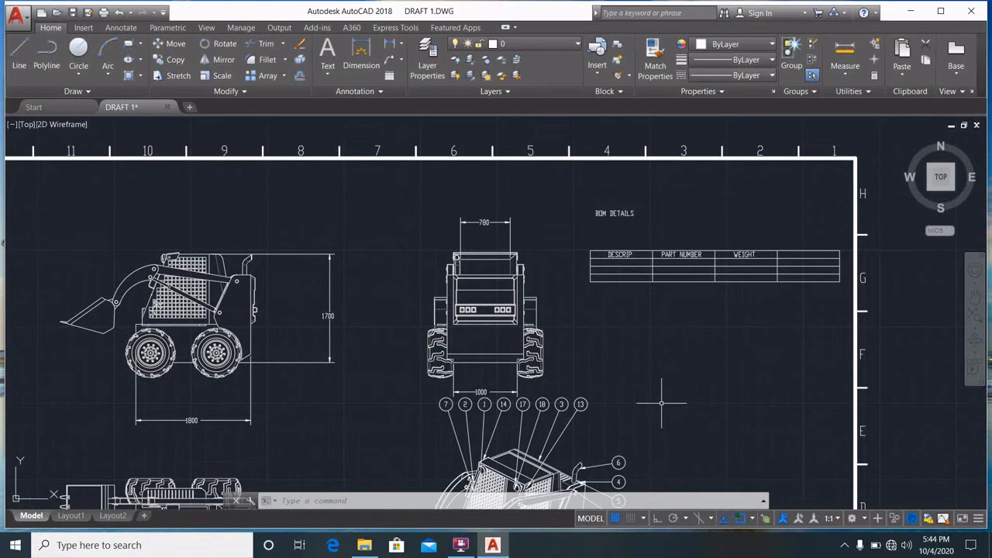
middle_drag(691, 329, 714, 285)
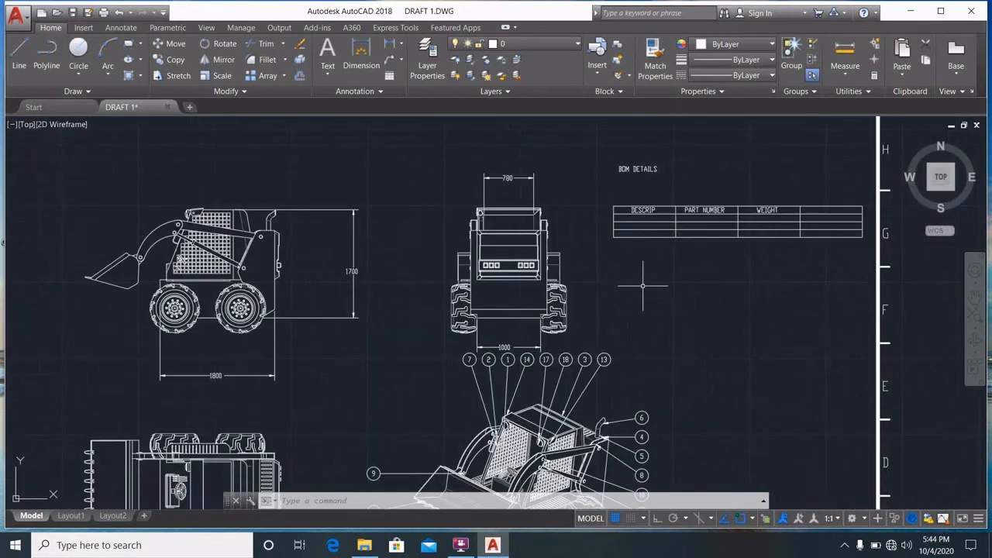
scroll(610, 310, down, 5)
scroll(521, 283, up, 4)
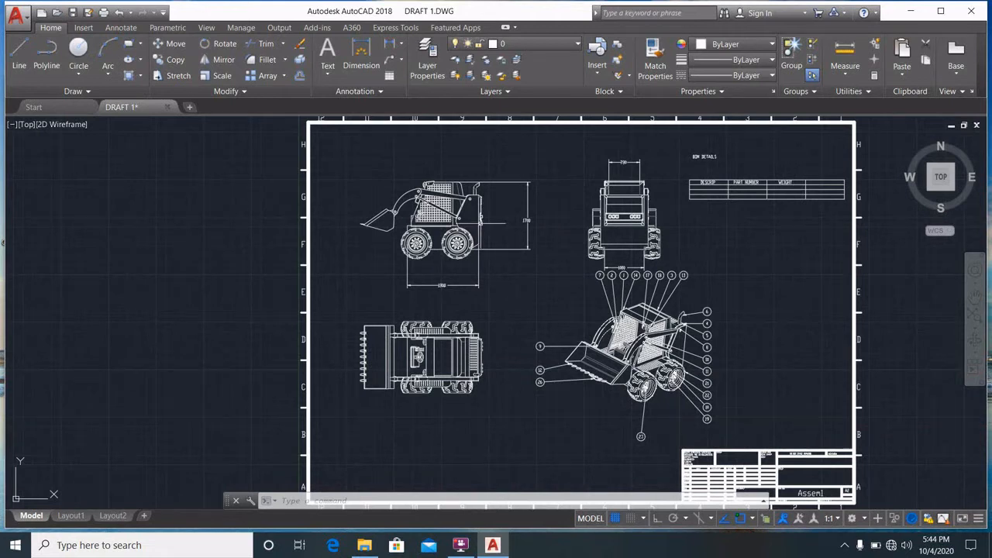
scroll(481, 225, up, 4)
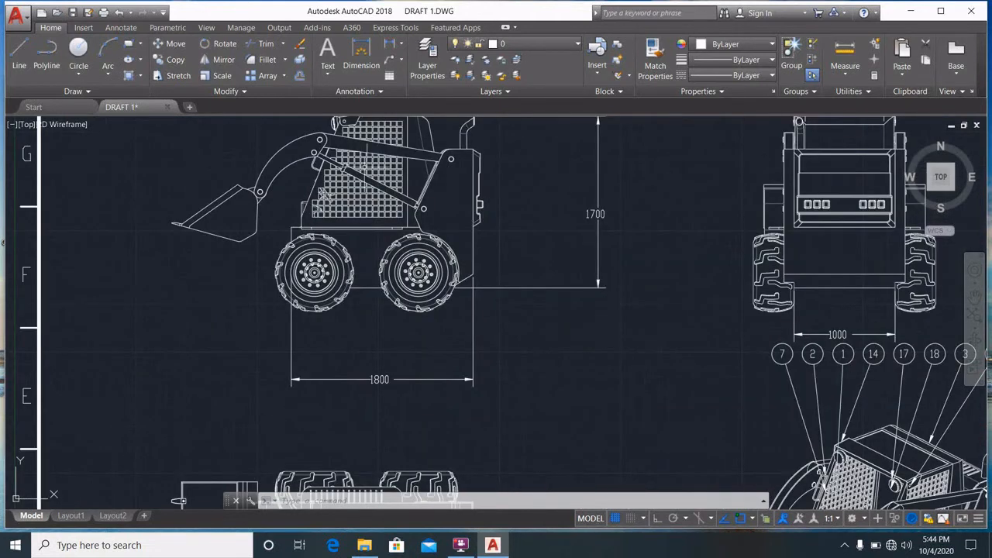
scroll(491, 251, down, 4)
scroll(556, 340, up, 4)
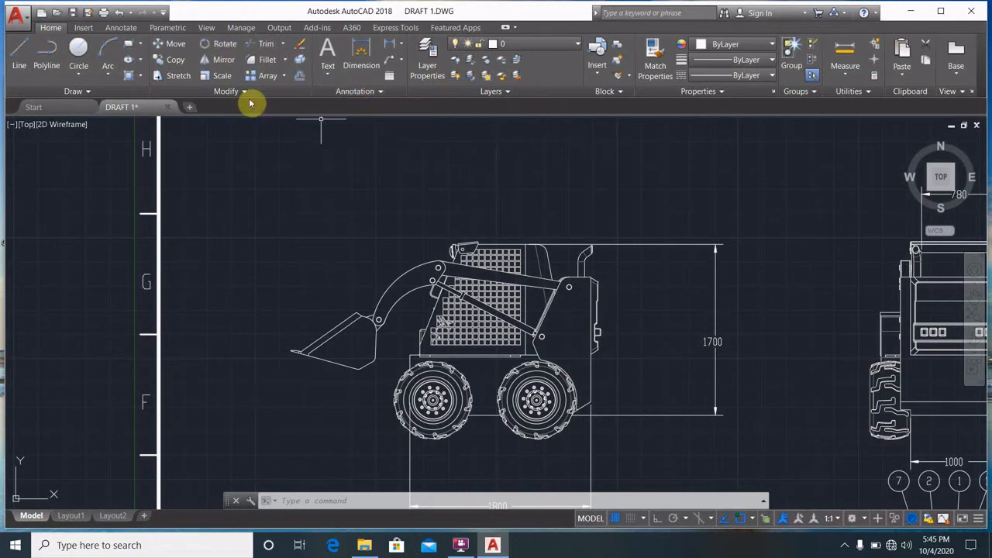
Step: Create a new dimension style named NEW STYLE, starting from the style overrides and used for all dimensions
click(122, 28)
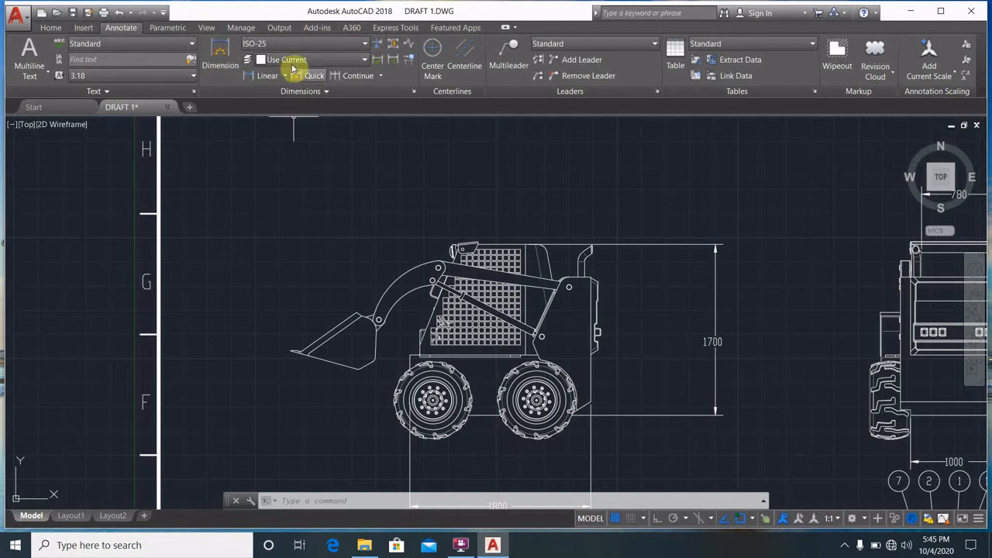
click(415, 94)
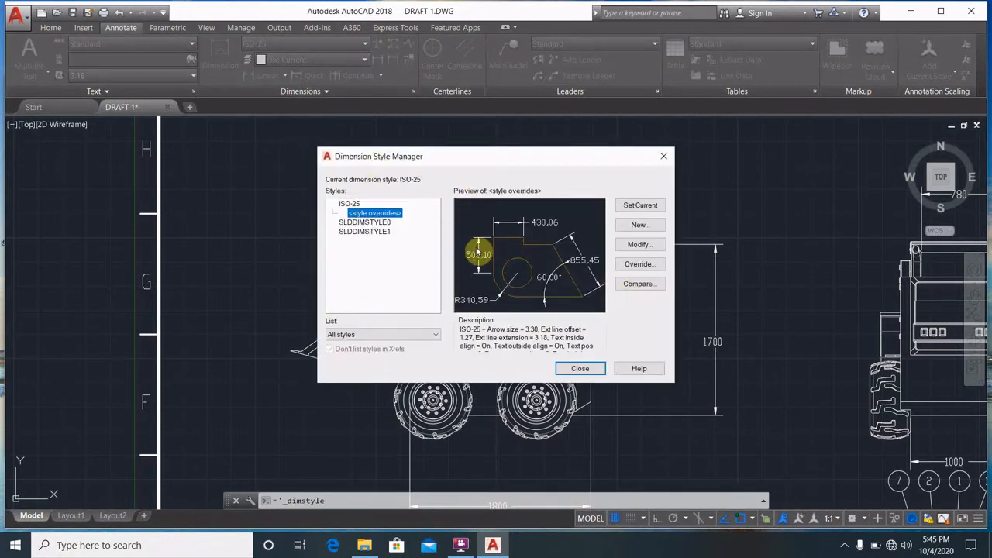
click(636, 225)
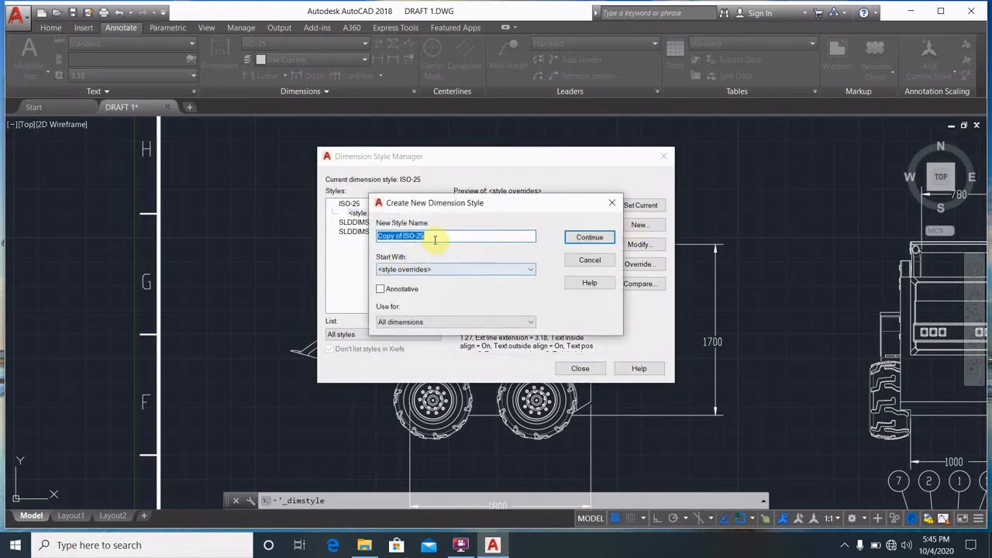
key(BackSpace)
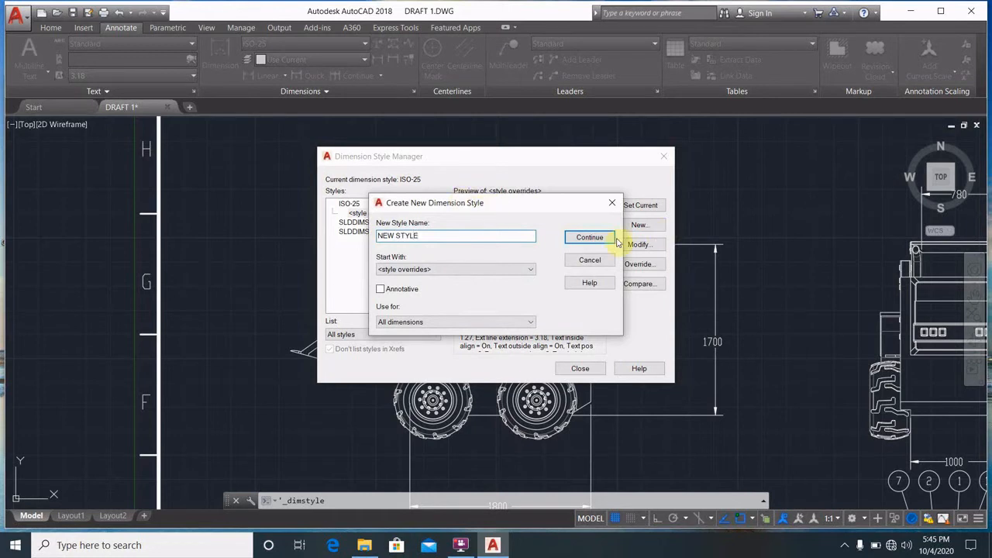
click(590, 236)
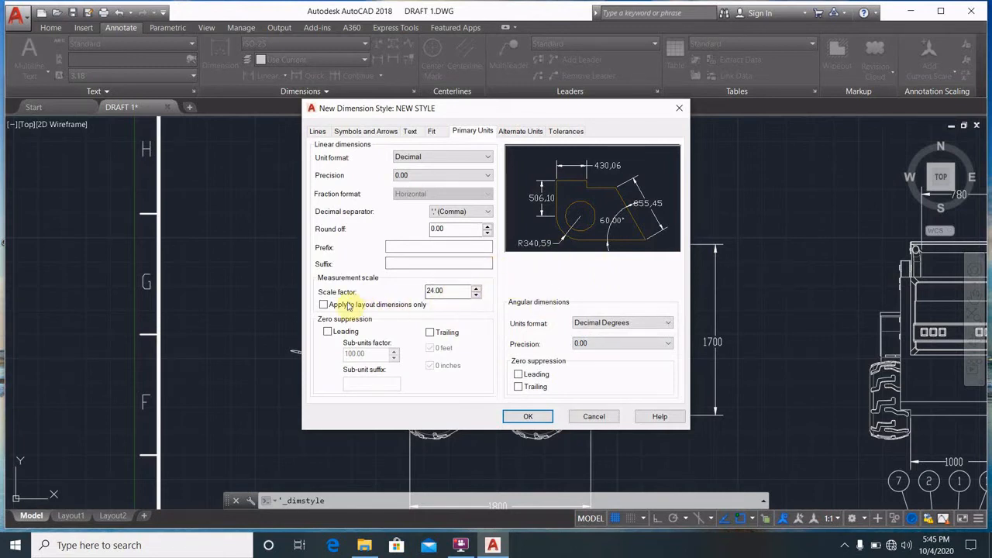
Step: Review the primary units with the measurement scale factor, the alternate units and the tolerances of the new dimension style
mouse_move(453, 294)
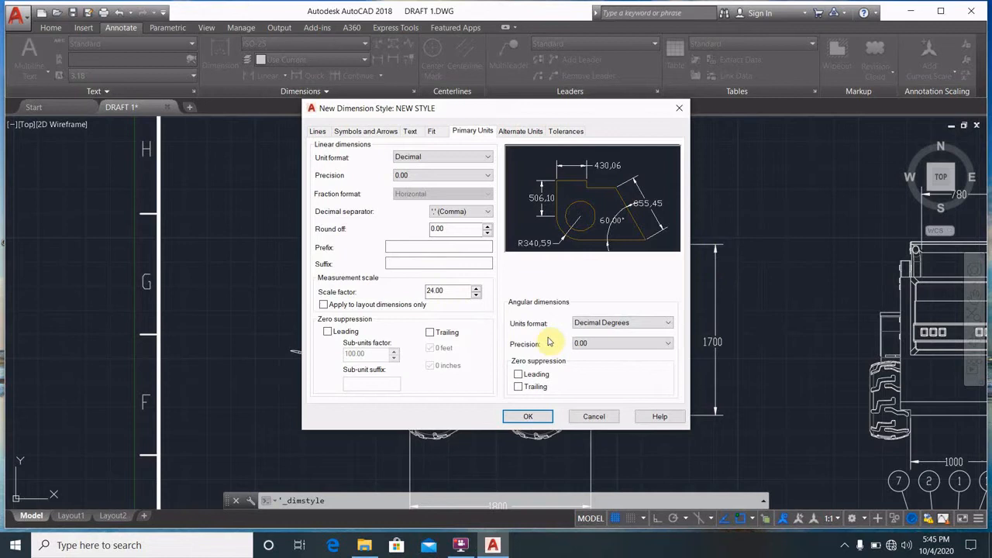
click(515, 136)
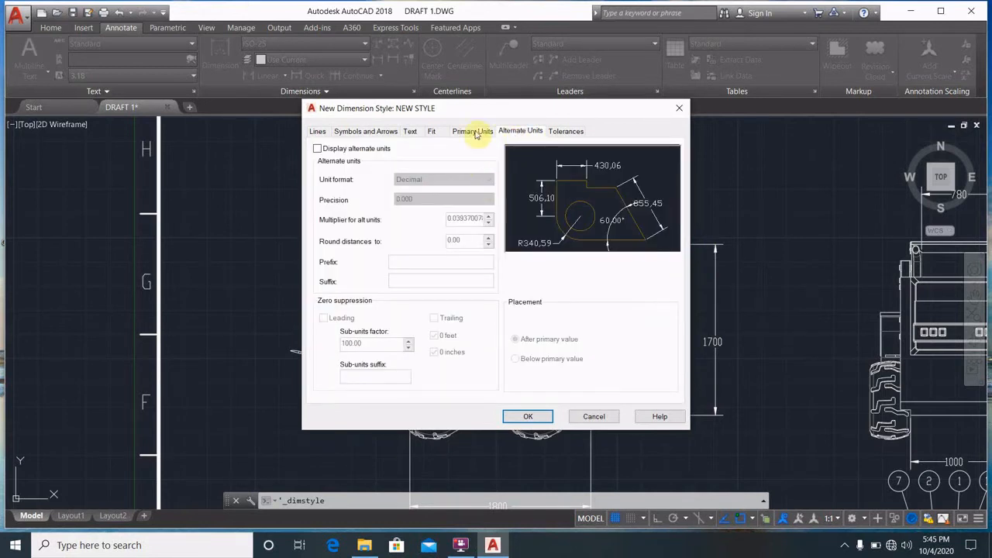
click(475, 132)
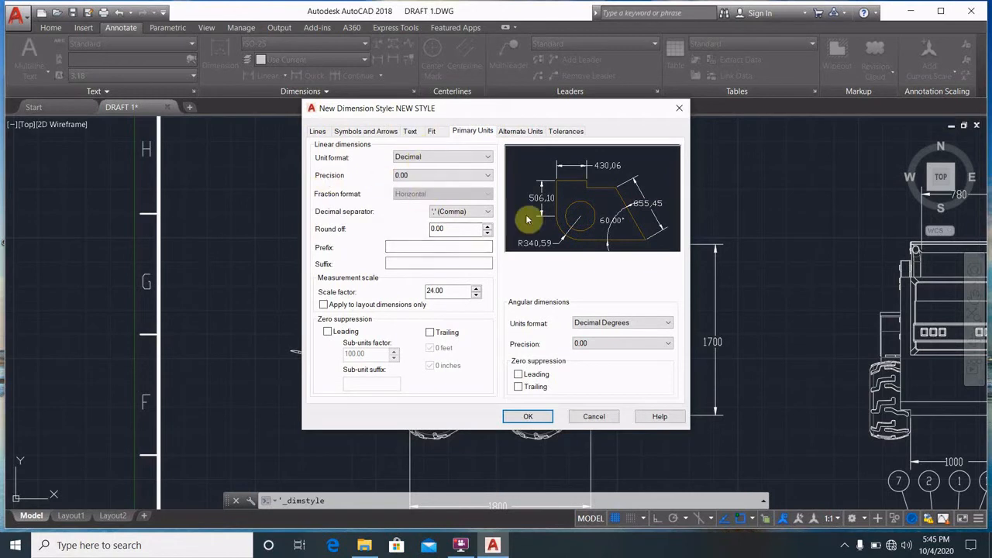
click(520, 132)
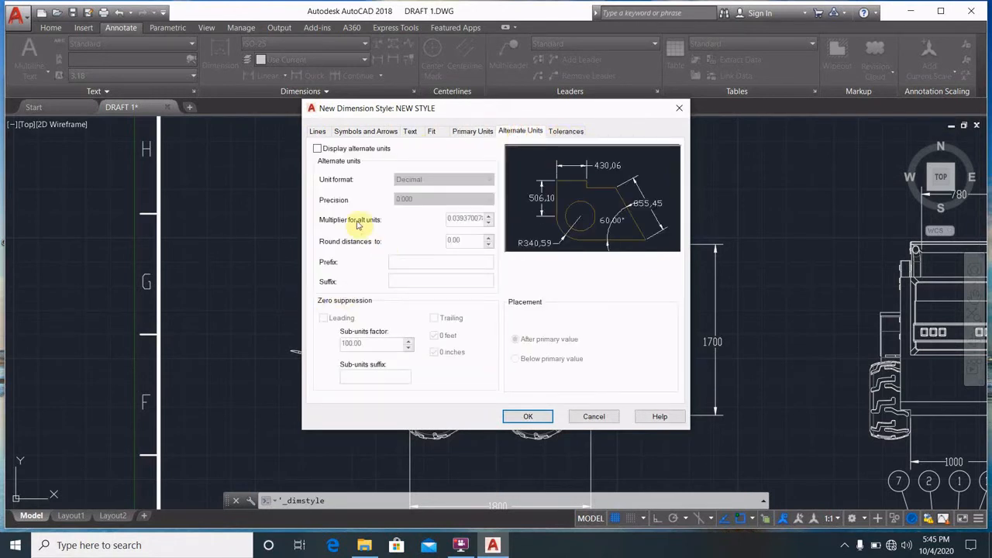
click(565, 132)
click(467, 133)
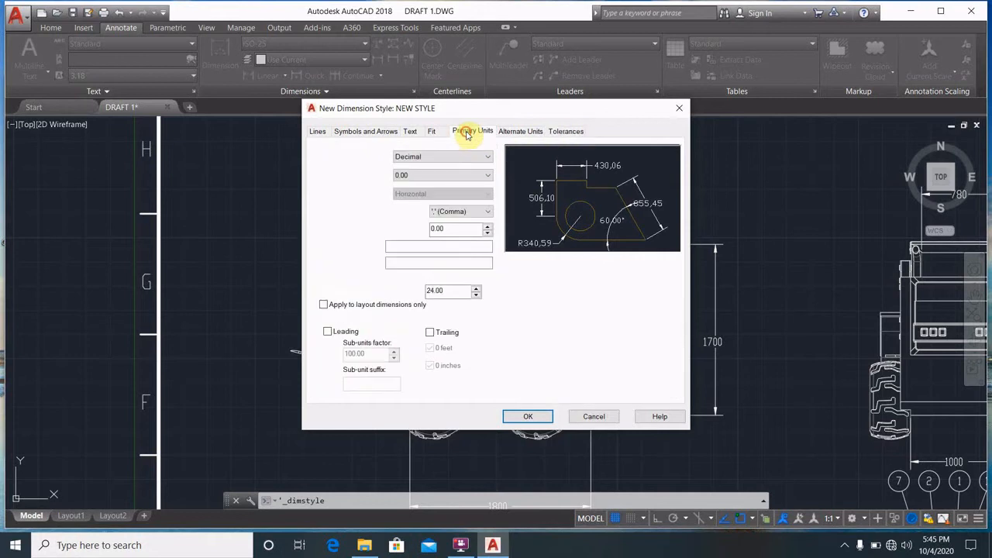
Step: Set the text height of the NEW STYLE dimension style to 3.275
click(417, 132)
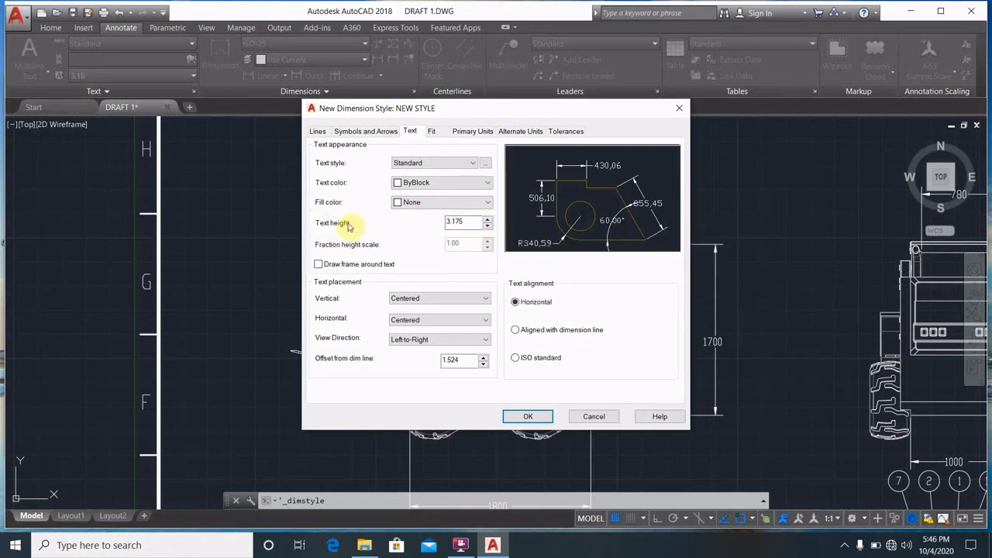
click(489, 220)
click(489, 220)
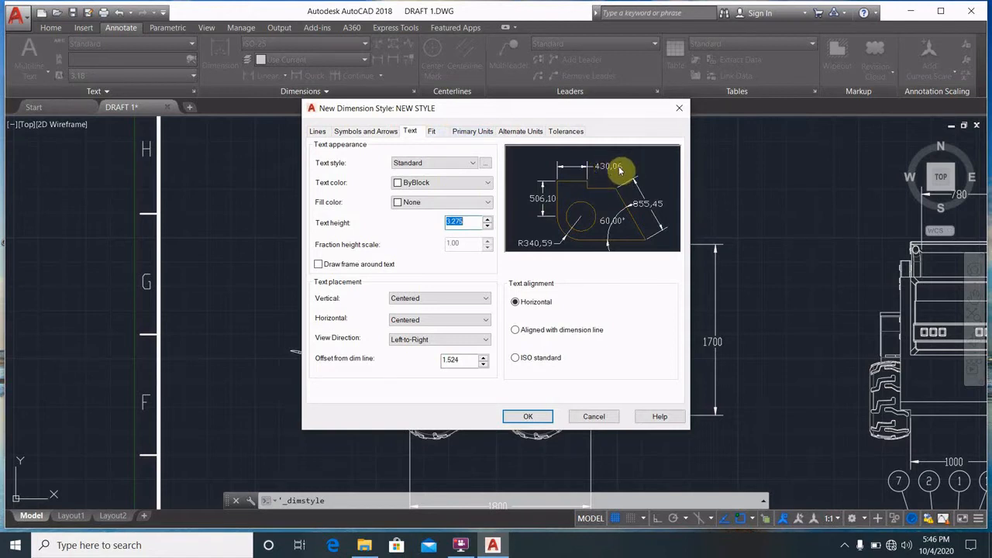
Step: Set the new style's linear dimension precision to 0 and its arrow size to 3.402
click(469, 131)
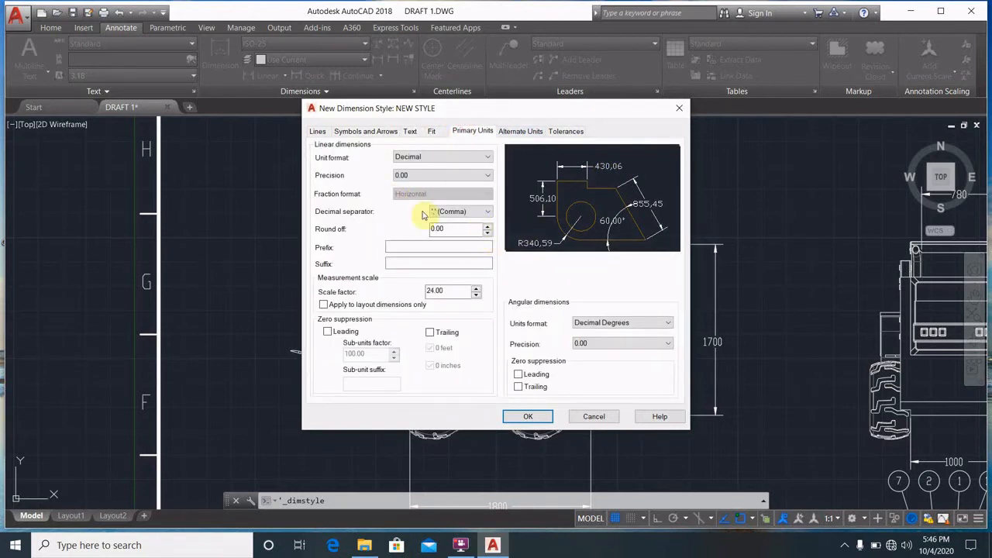
click(471, 178)
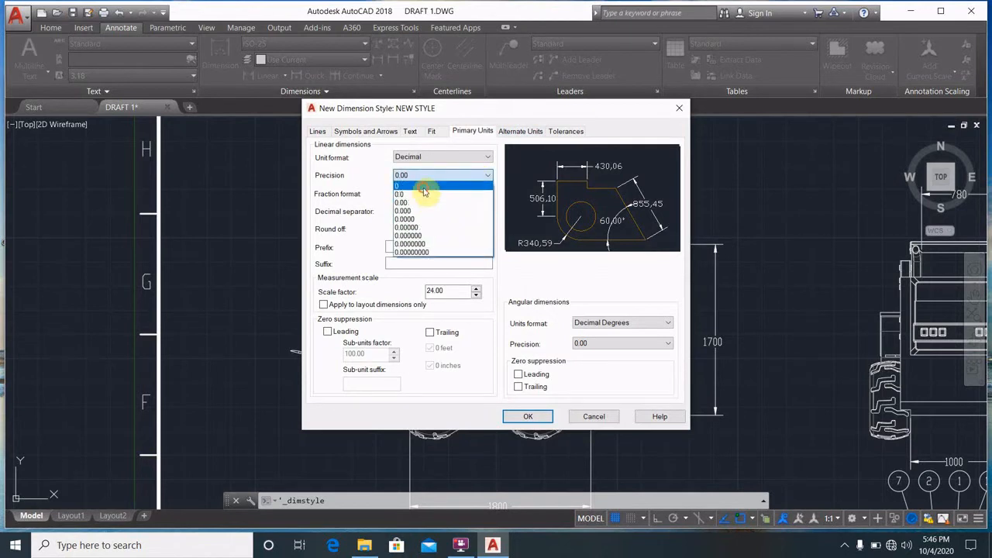
click(422, 187)
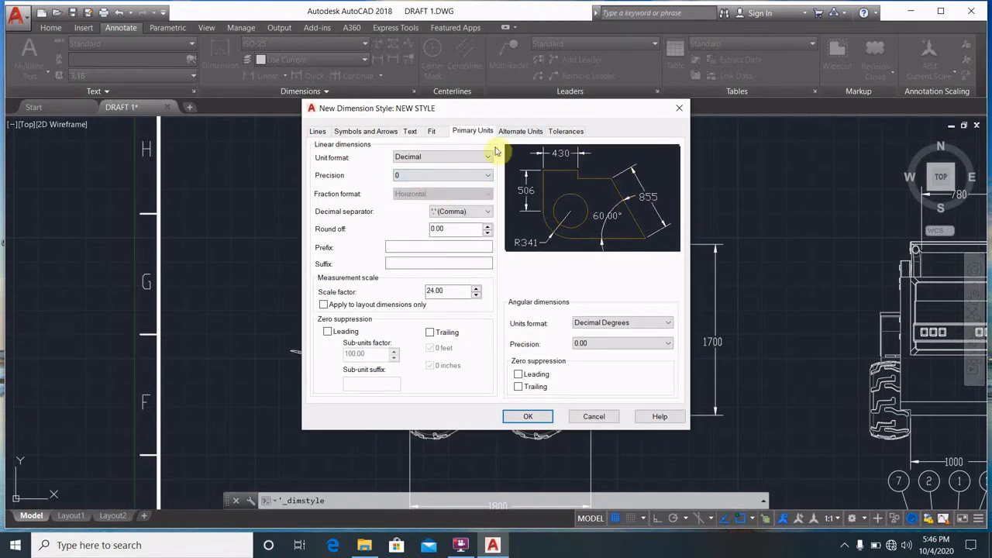
click(365, 132)
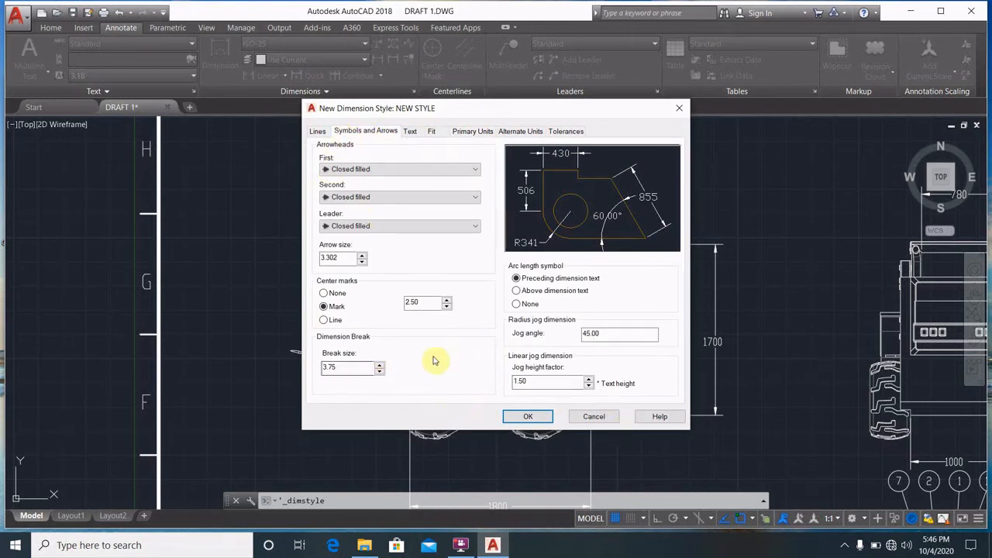
click(362, 258)
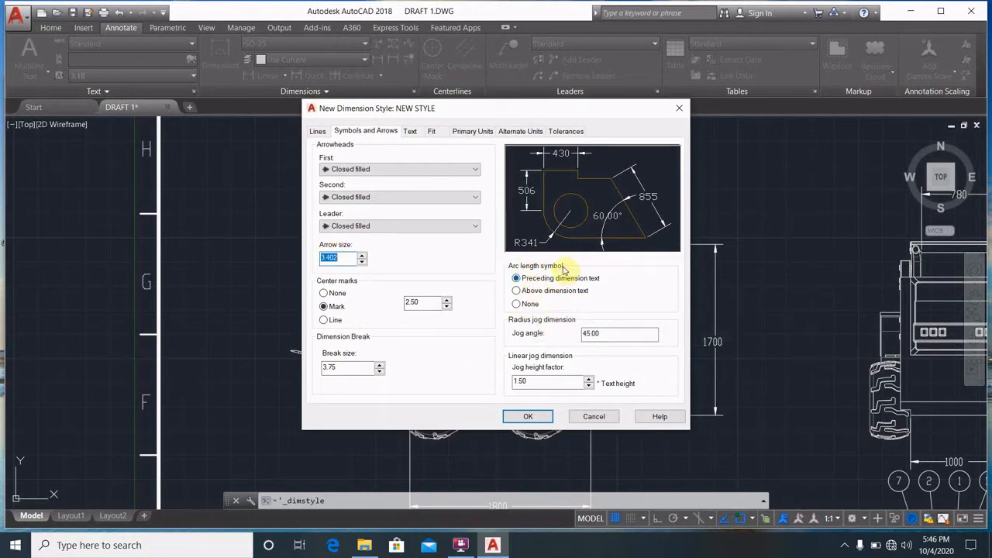
Step: Set the text alignment of the NEW STYLE dimension style to Aligned with dimension line
click(517, 291)
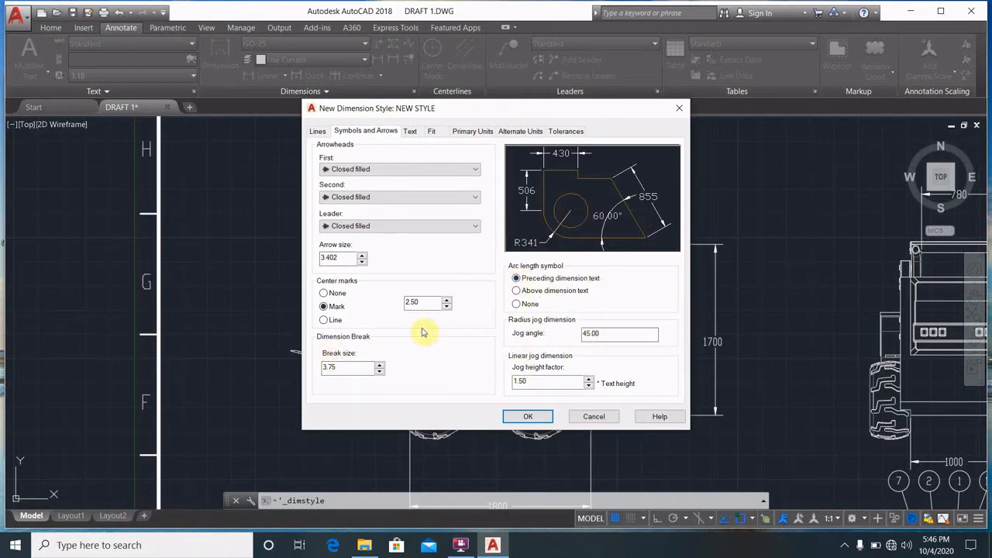
click(415, 132)
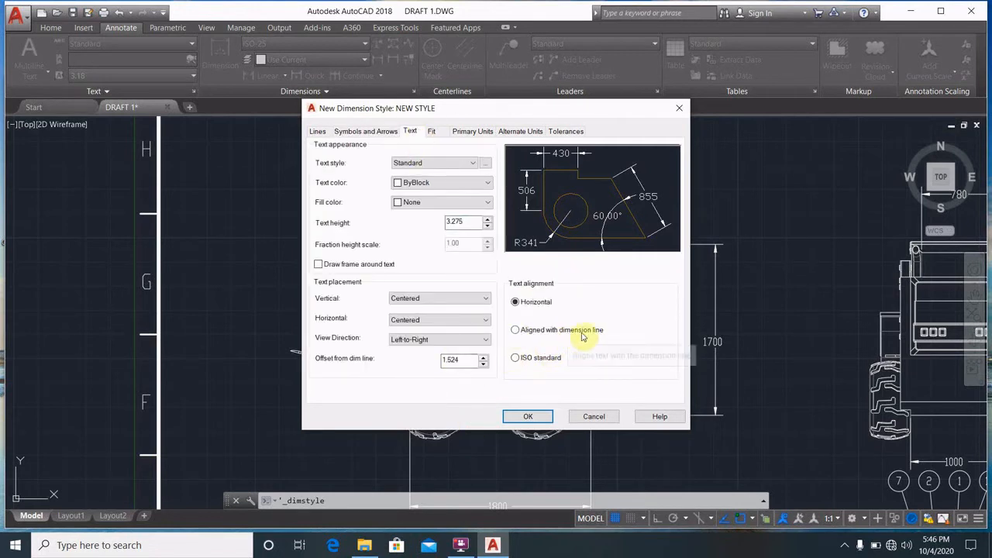
click(516, 330)
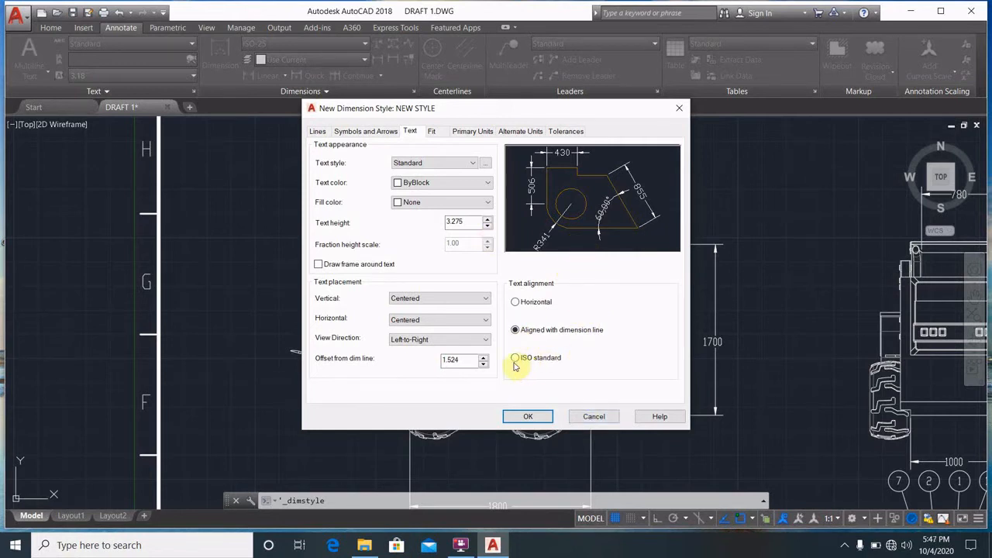
click(515, 331)
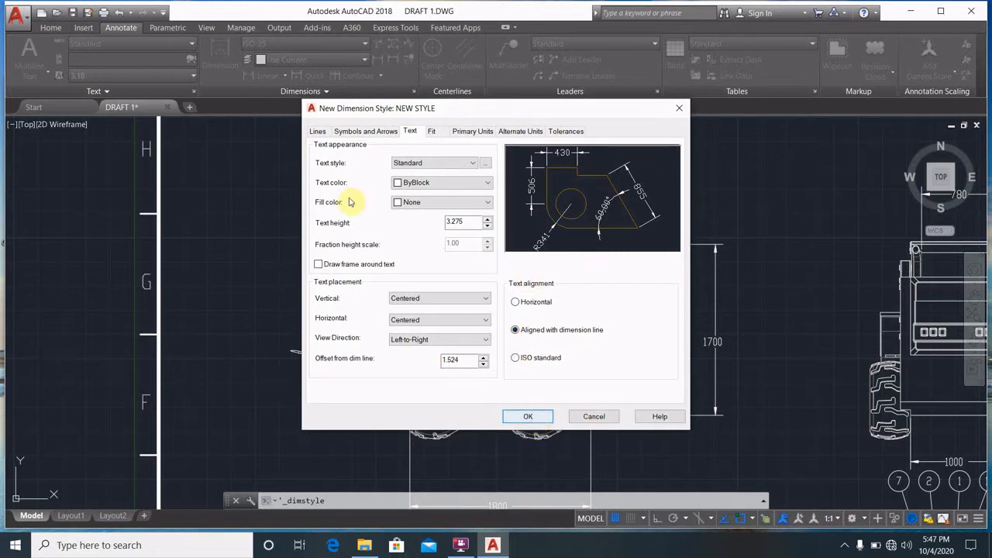
Step: Set the dimension line color of the new dimension style to Green
click(318, 132)
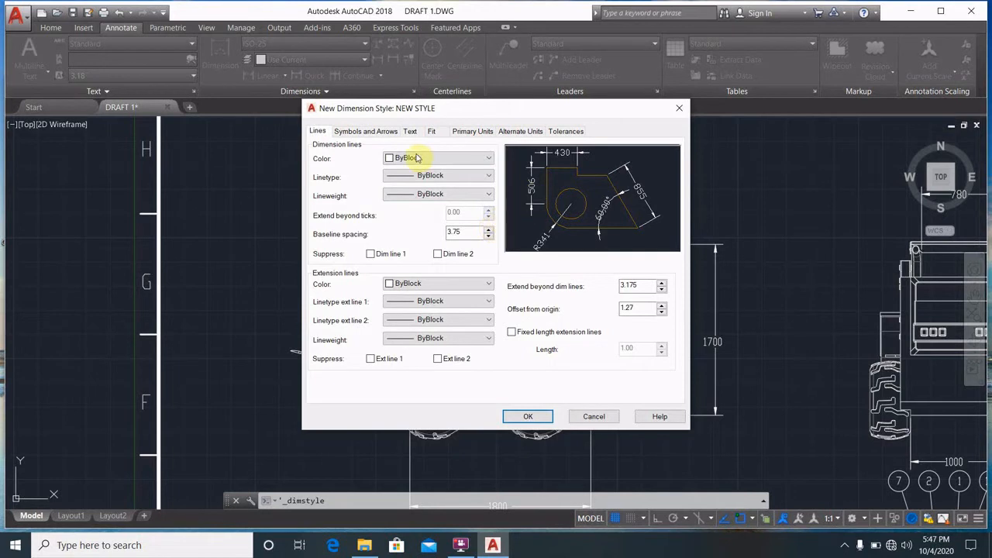
click(458, 159)
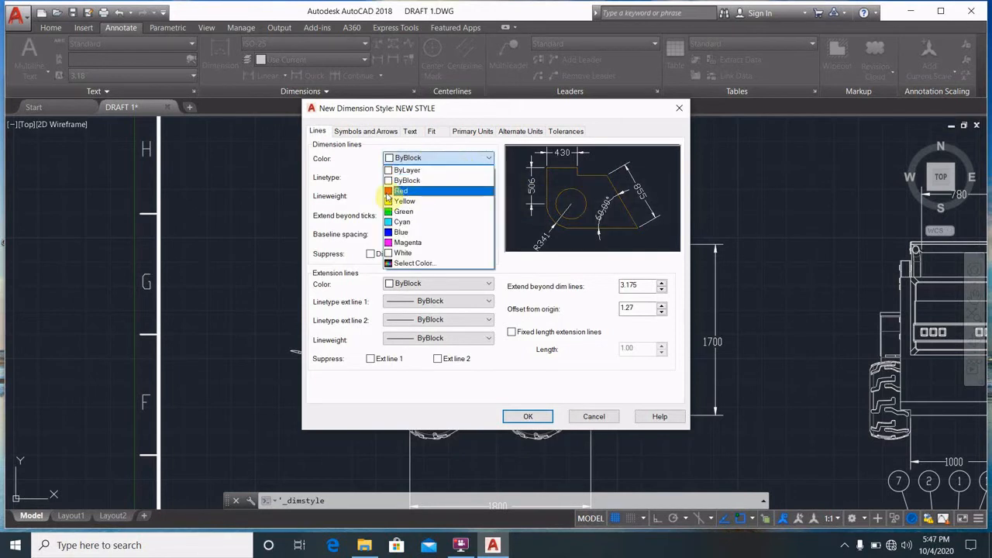
click(388, 211)
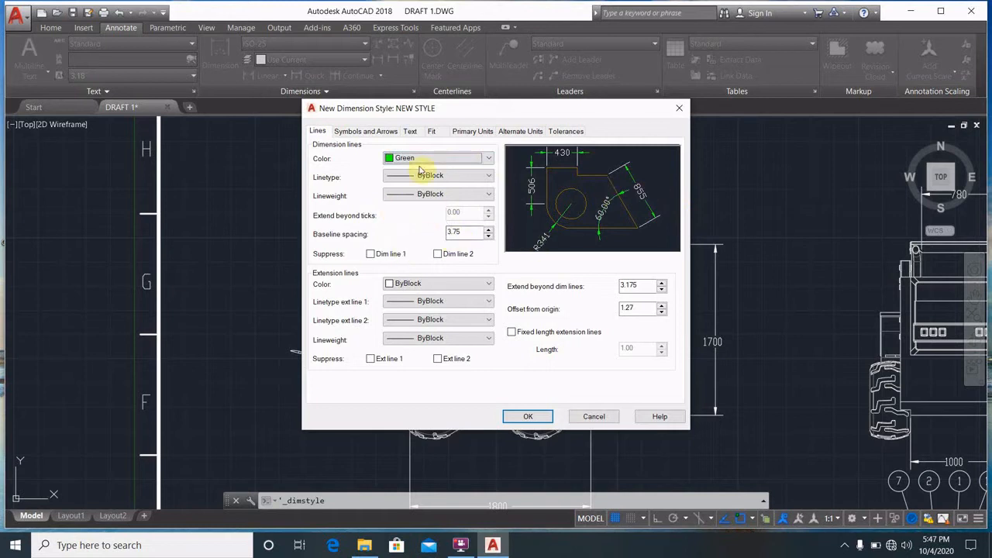
Step: Set the dimension text color to Yellow, then save NEW STYLE and finish managing the dimension styles
click(410, 132)
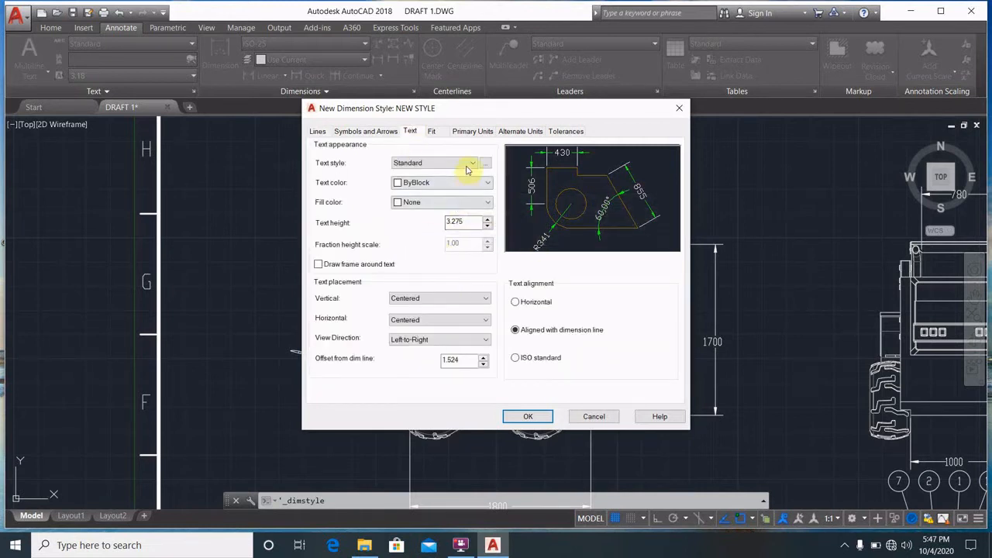
click(482, 184)
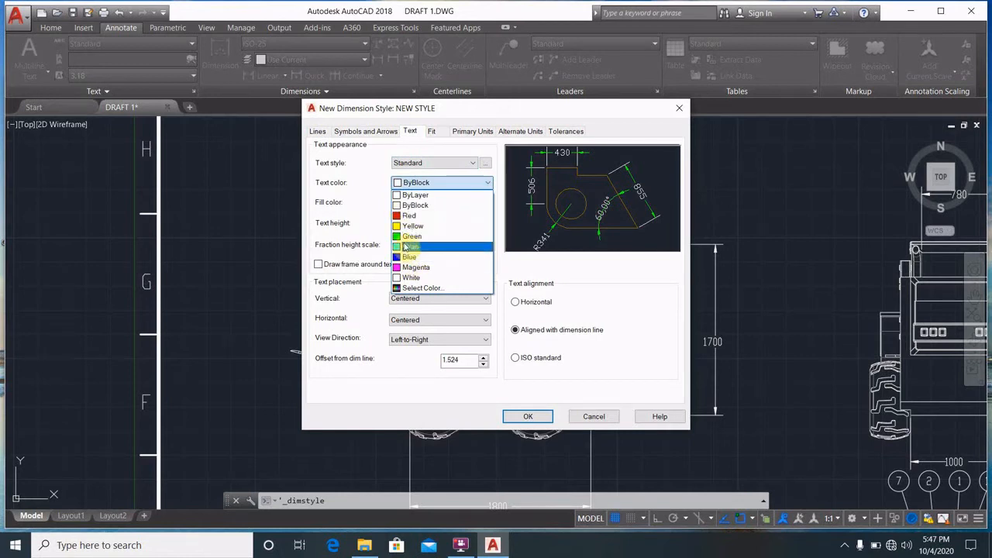
click(411, 236)
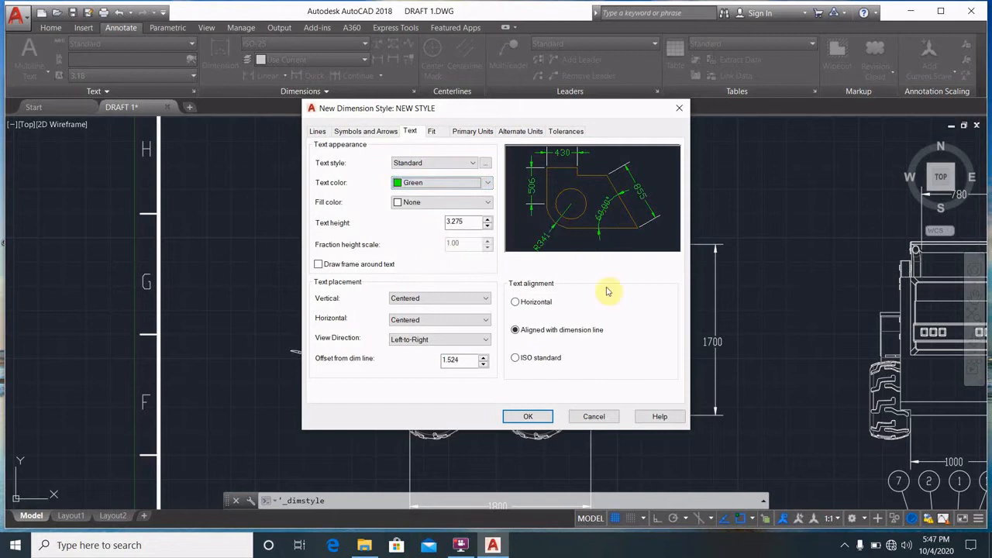
click(489, 183)
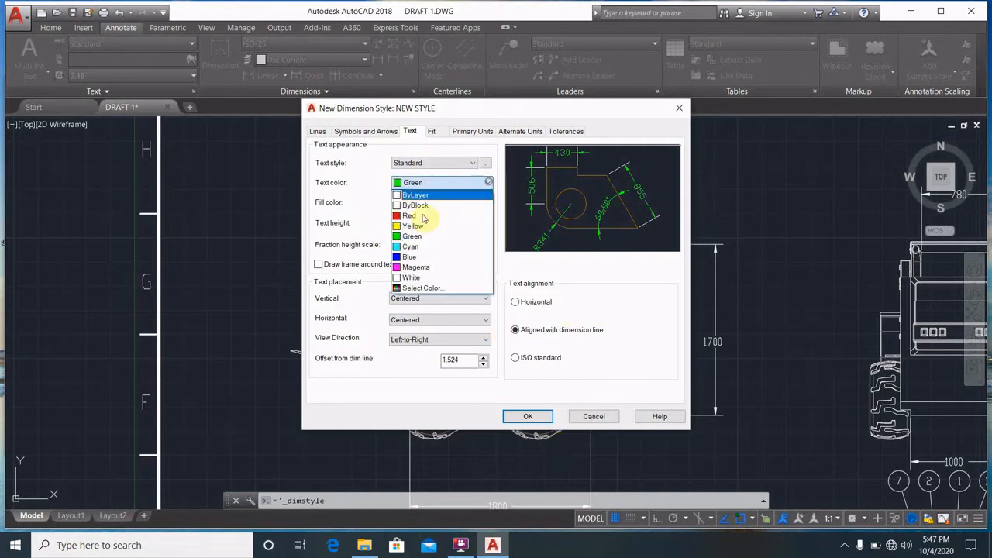
click(415, 226)
click(544, 417)
click(460, 278)
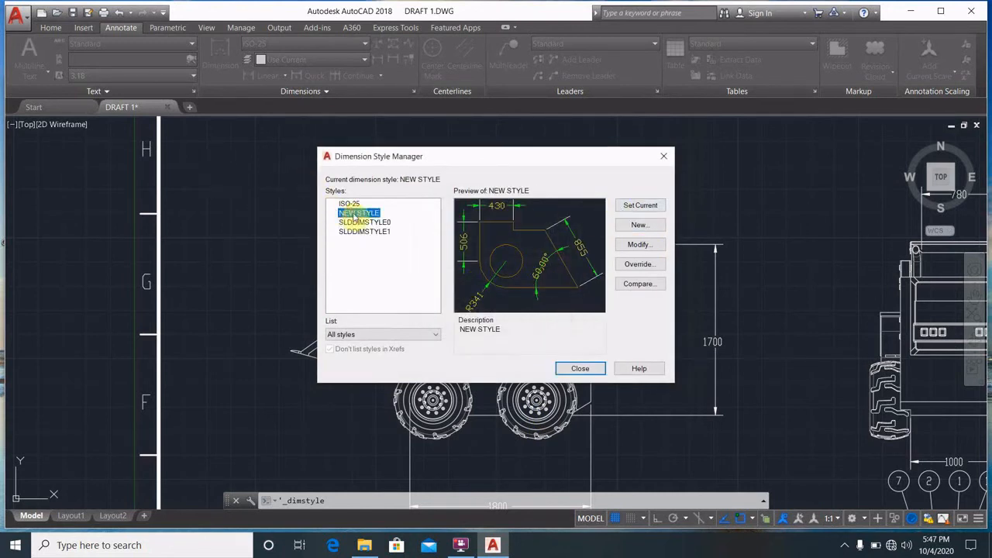
click(578, 367)
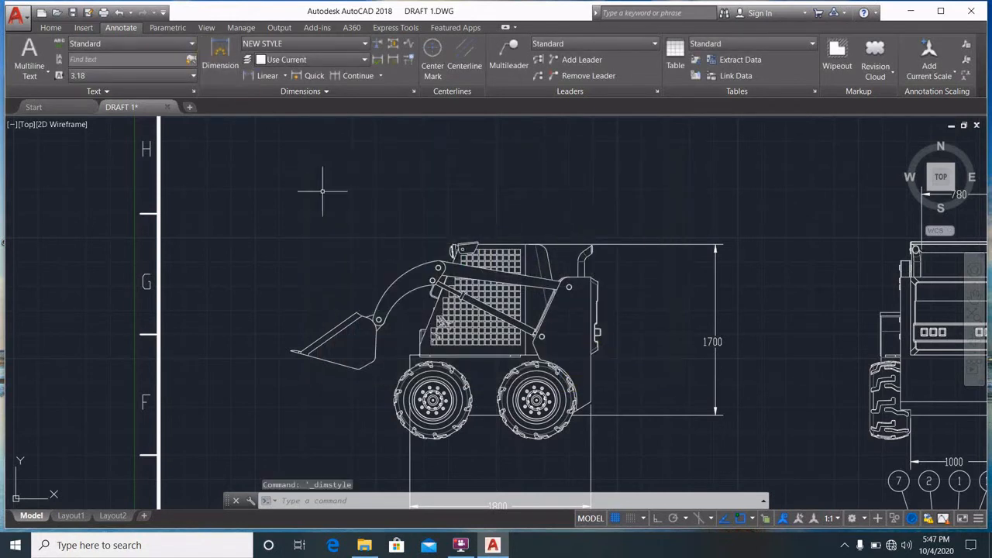
Step: Add an aligned dimension along the bucket's sloping upper edge in the loader's side view, placing it above the bucket
click(208, 68)
scroll(605, 319, down, 5)
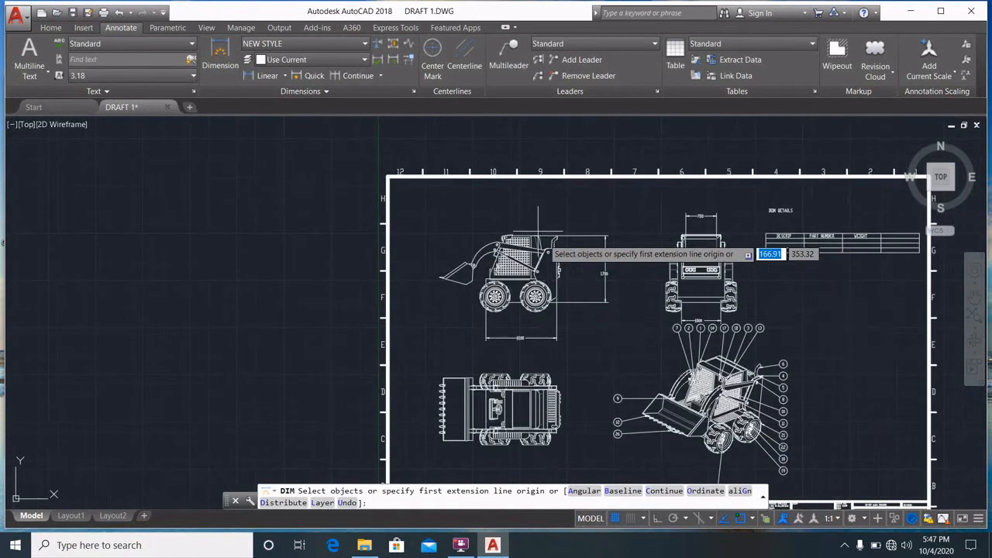
scroll(554, 326, up, 6)
scroll(403, 179, down, 4)
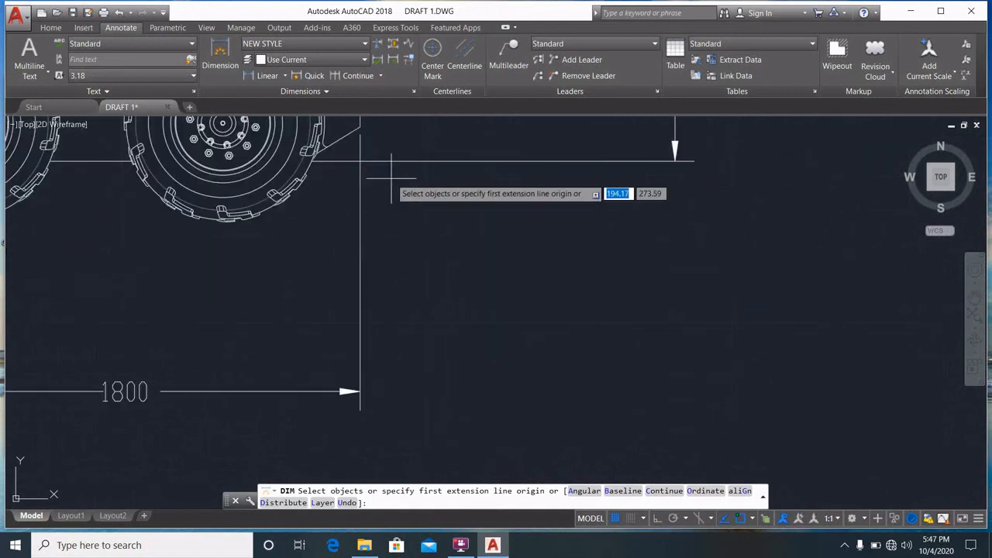
scroll(435, 248, up, 3)
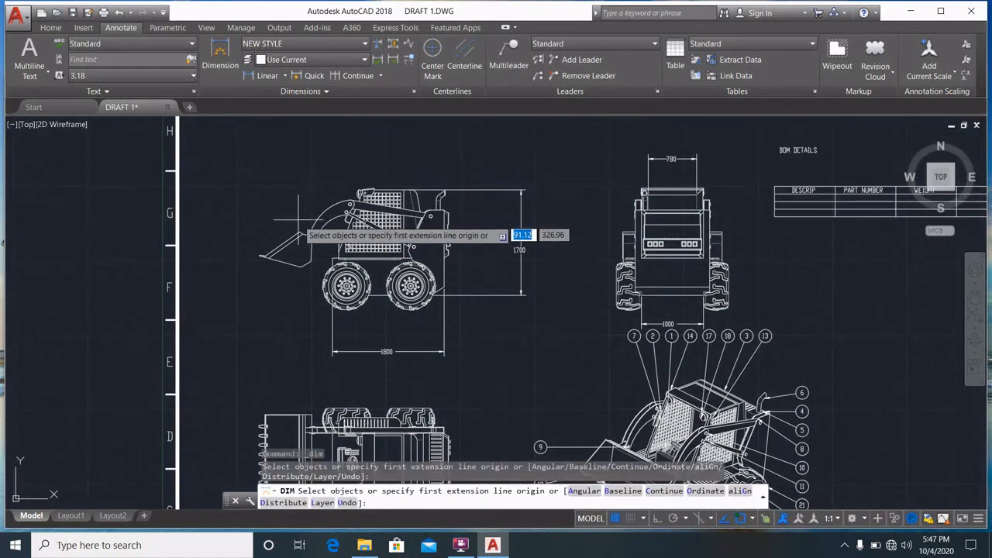
scroll(323, 287, up, 5)
scroll(324, 287, down, 5)
scroll(373, 279, up, 3)
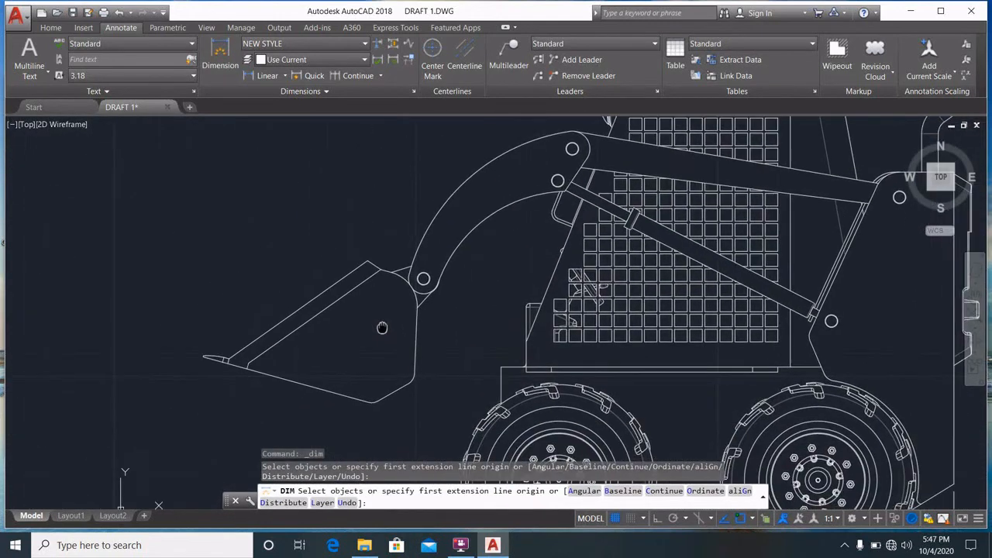
key(Return)
click(368, 263)
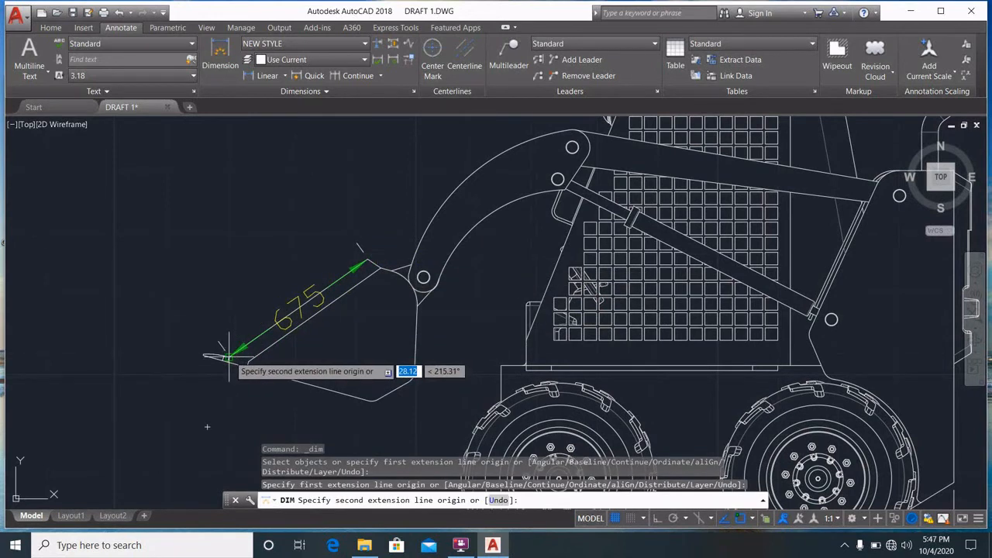
click(227, 358)
click(210, 275)
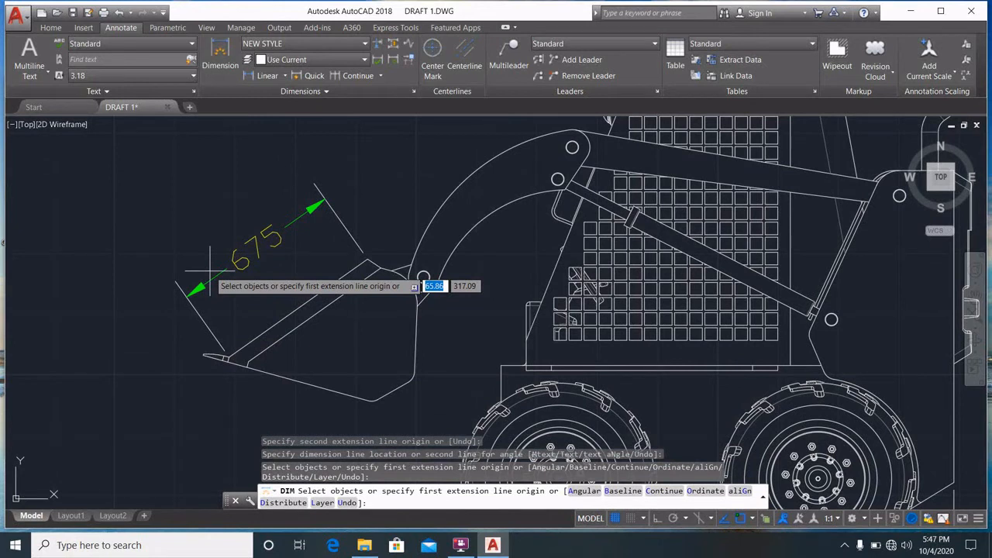
scroll(409, 273, down, 3)
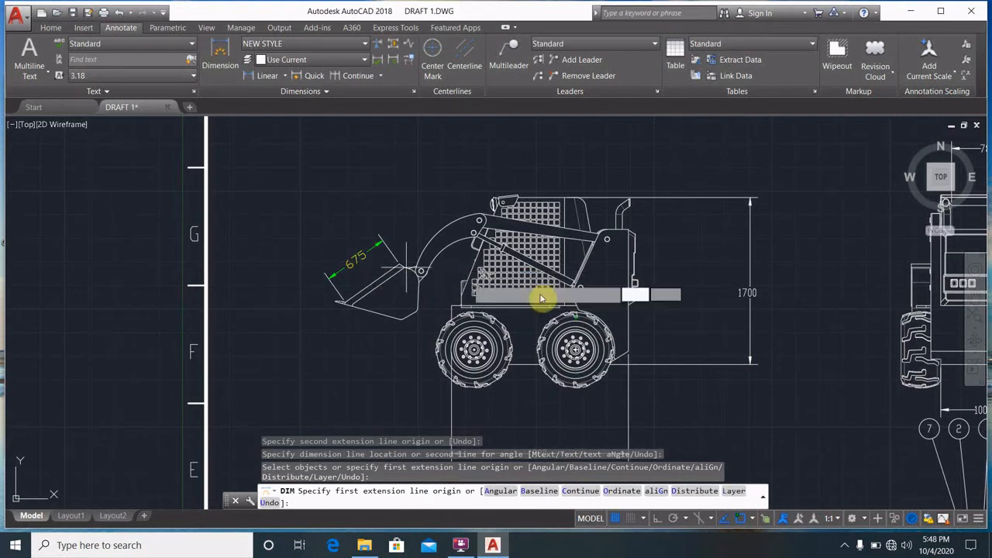
Step: Add a horizontal linear dimension across the gap between the two wheels in the side view, placed below the wheels
scroll(628, 233, up, 2)
scroll(676, 268, down, 2)
middle_drag(676, 272, 582, 214)
scroll(562, 331, up, 4)
click(266, 81)
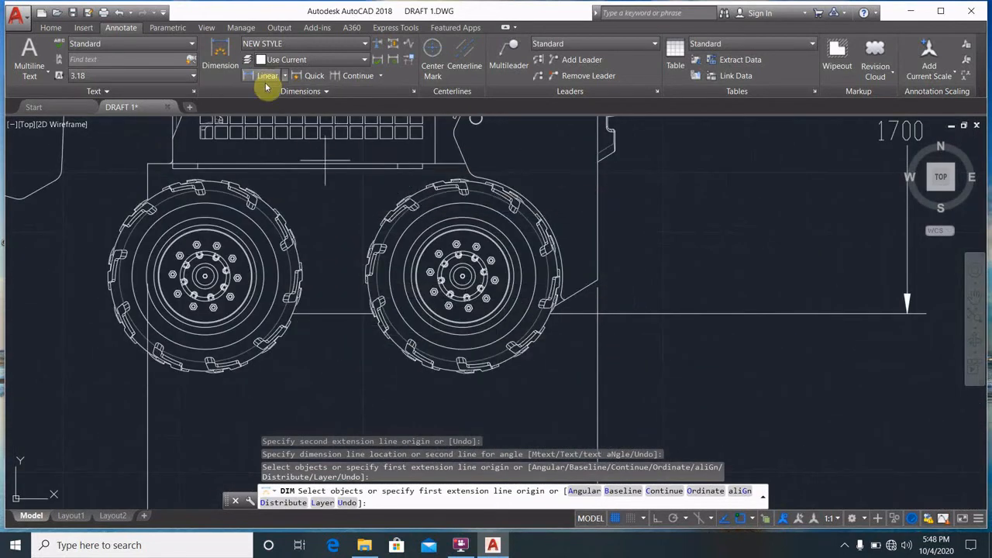
click(293, 314)
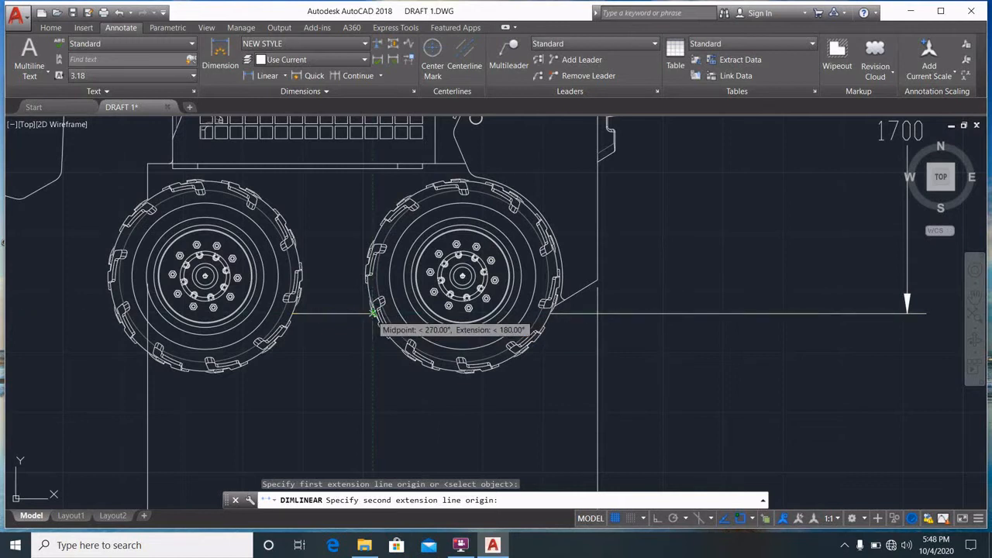
click(373, 314)
scroll(456, 405, up, 4)
scroll(456, 405, down, 7)
middle_drag(468, 372, 545, 380)
click(486, 415)
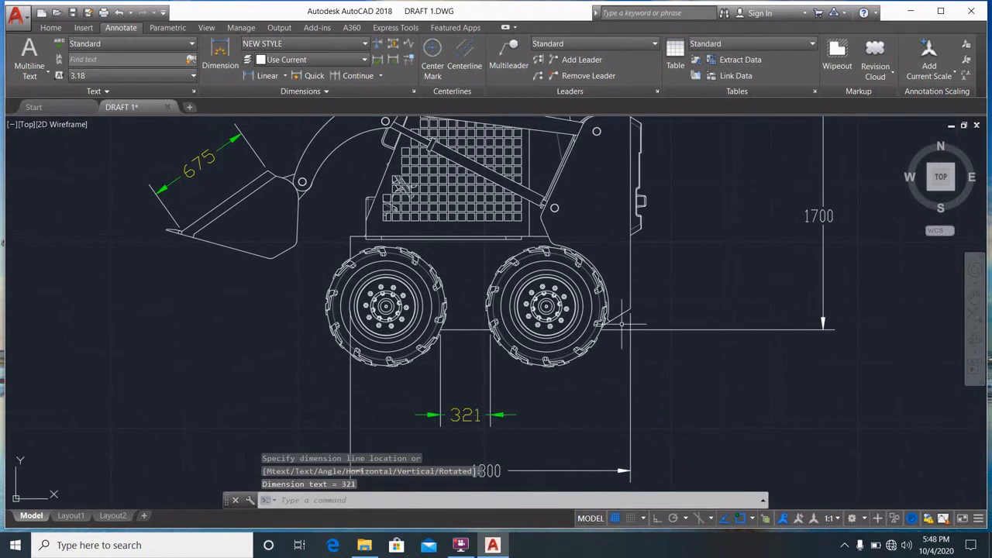
Step: Add a vertical linear dimension along the body's rear edge, from below the rear cover down to the sloped lower corner
middle_drag(486, 415, 362, 466)
scroll(489, 241, up, 2)
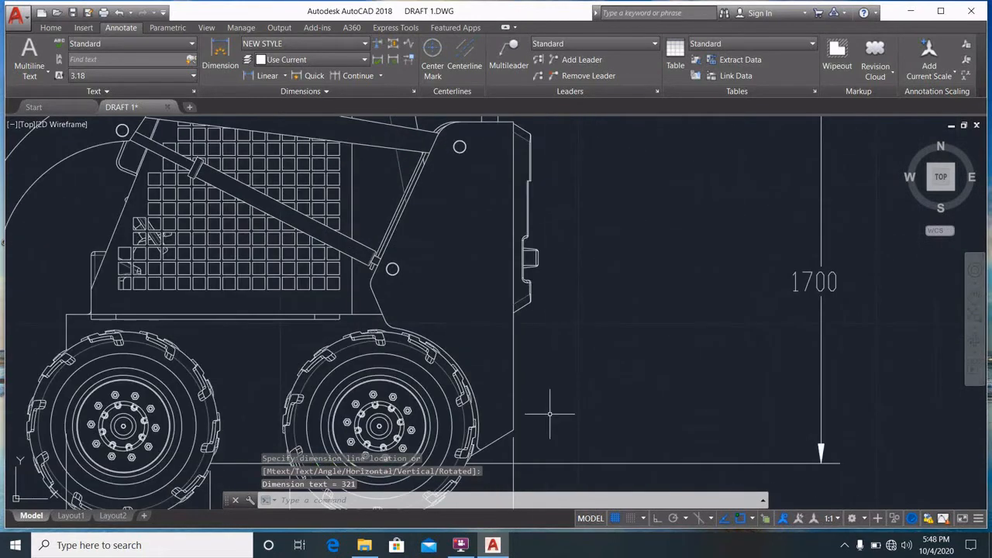
click(262, 77)
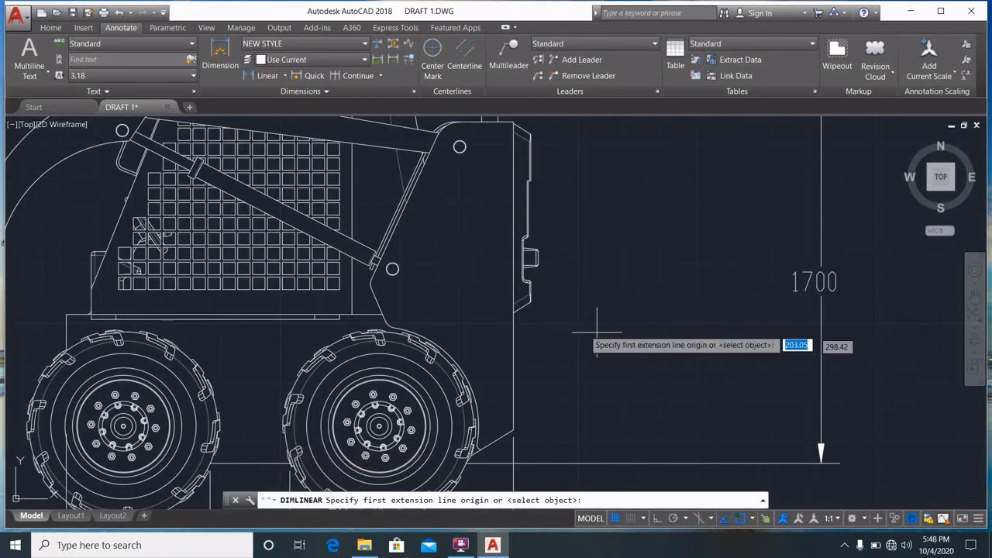
click(514, 314)
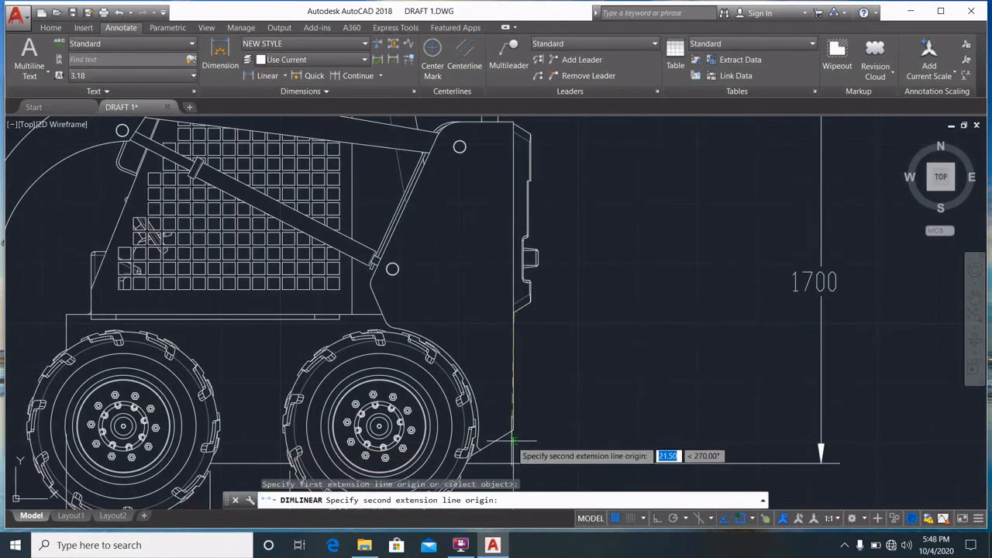
click(514, 429)
click(690, 365)
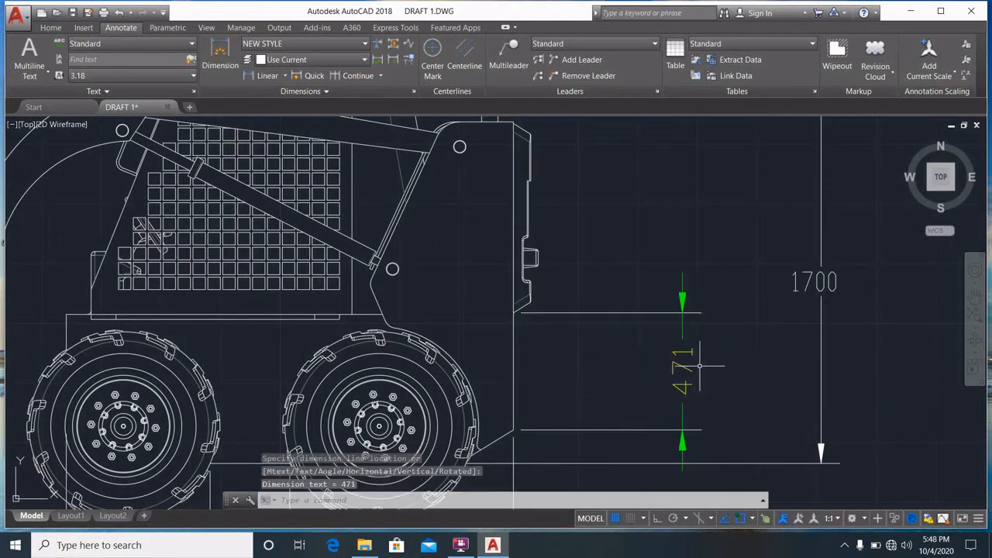
Step: Add a horizontal linear dimension across the top edge of the lamp bracket on the cab roof, placed above it
scroll(697, 366, down, 5)
middle_drag(698, 366, 603, 332)
scroll(516, 331, up, 4)
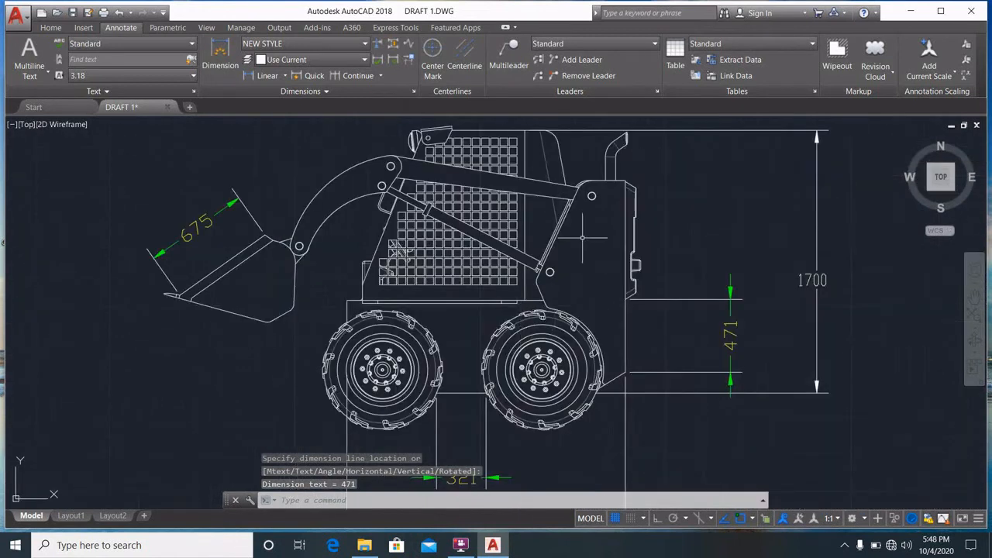
middle_drag(599, 210, 440, 391)
scroll(311, 319, up, 6)
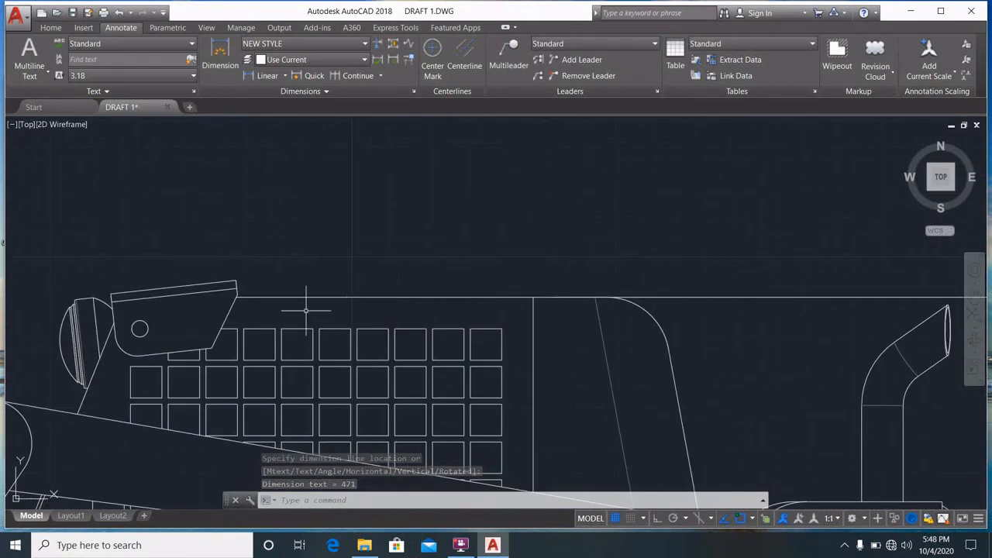
click(262, 75)
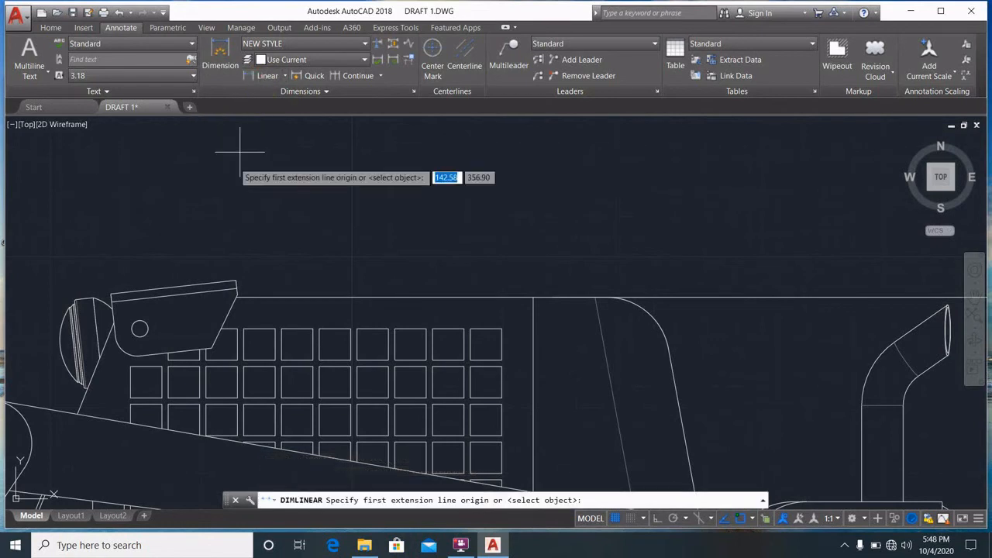
click(108, 297)
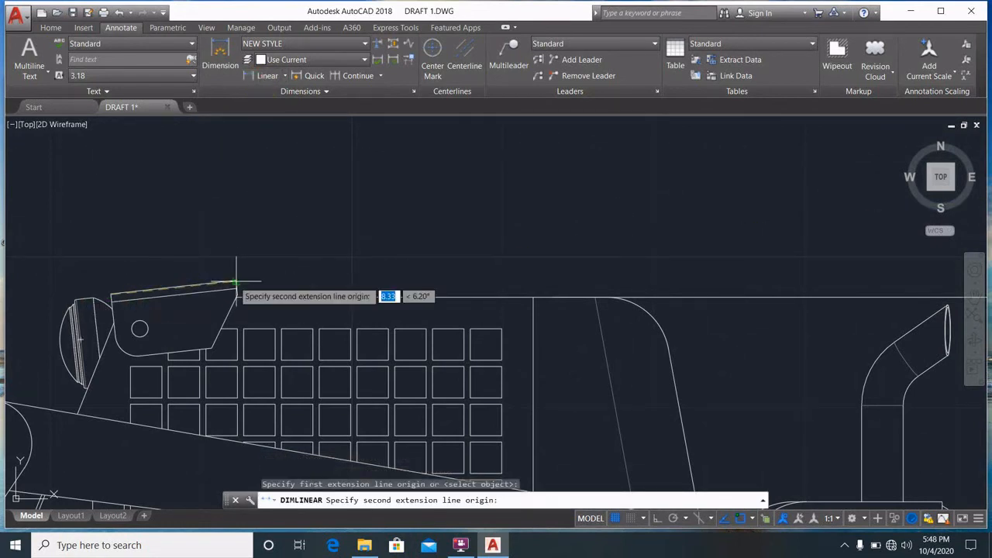
click(236, 281)
click(255, 211)
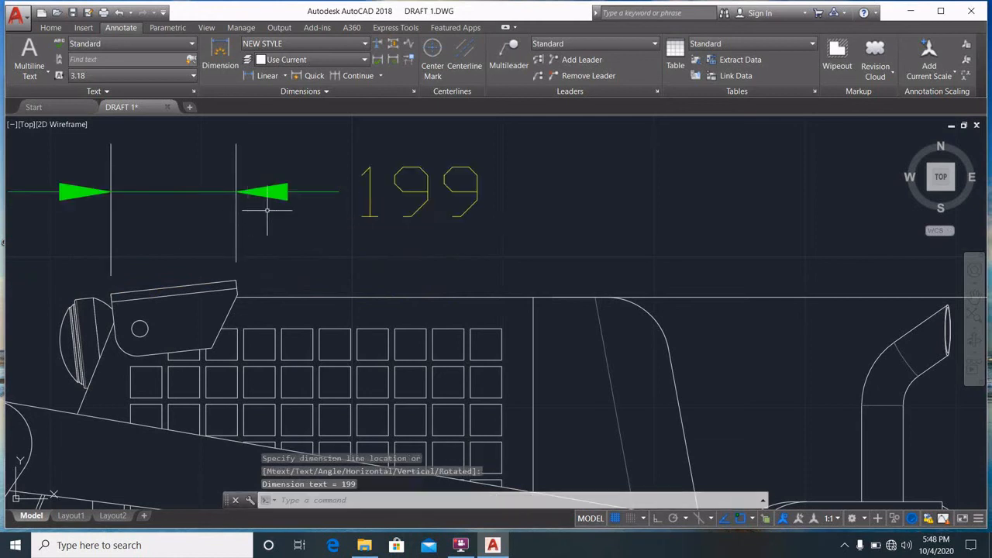
Step: Add an aligned dimension from the lower end of the cab's slanted rear edge to the start of its roof curve
click(285, 76)
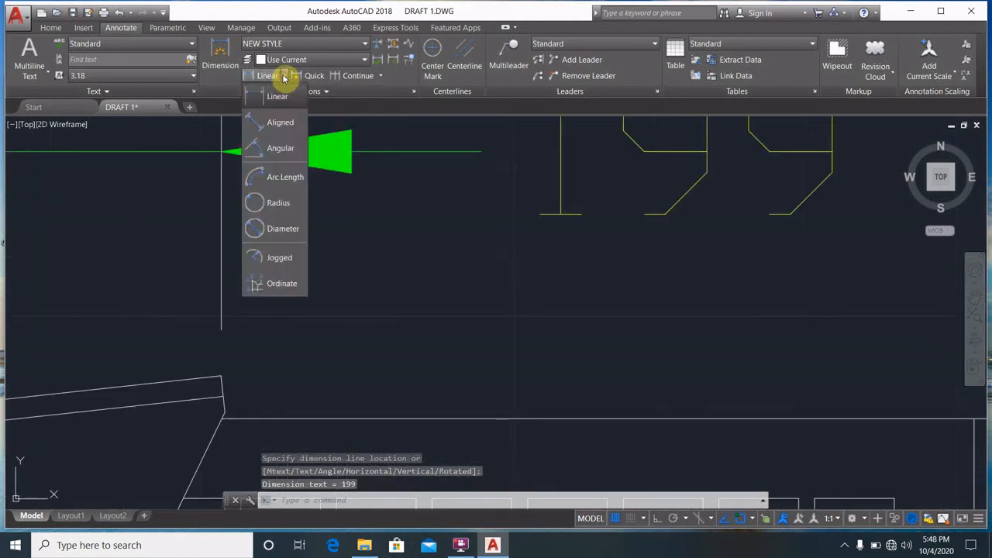
click(280, 122)
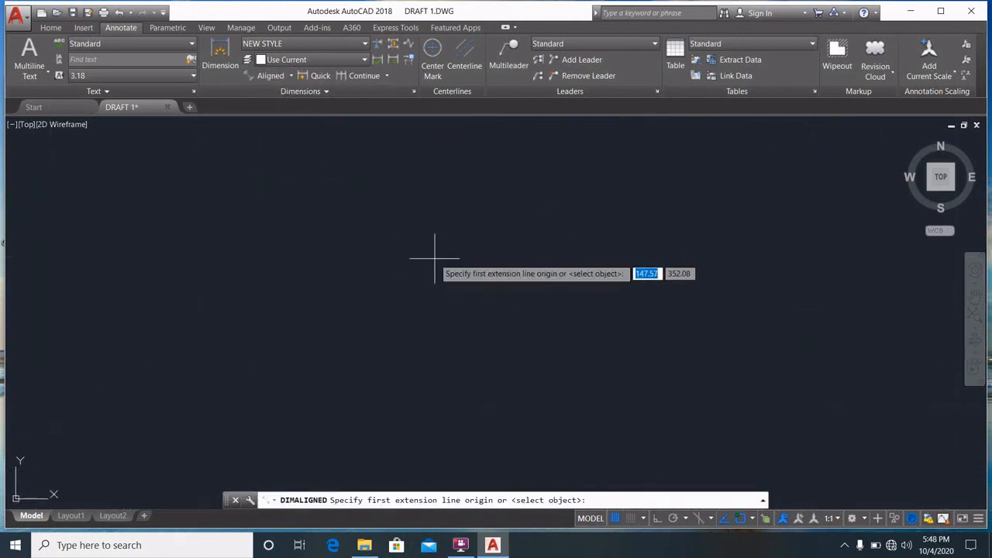
scroll(466, 323, down, 10)
middle_drag(541, 392, 477, 307)
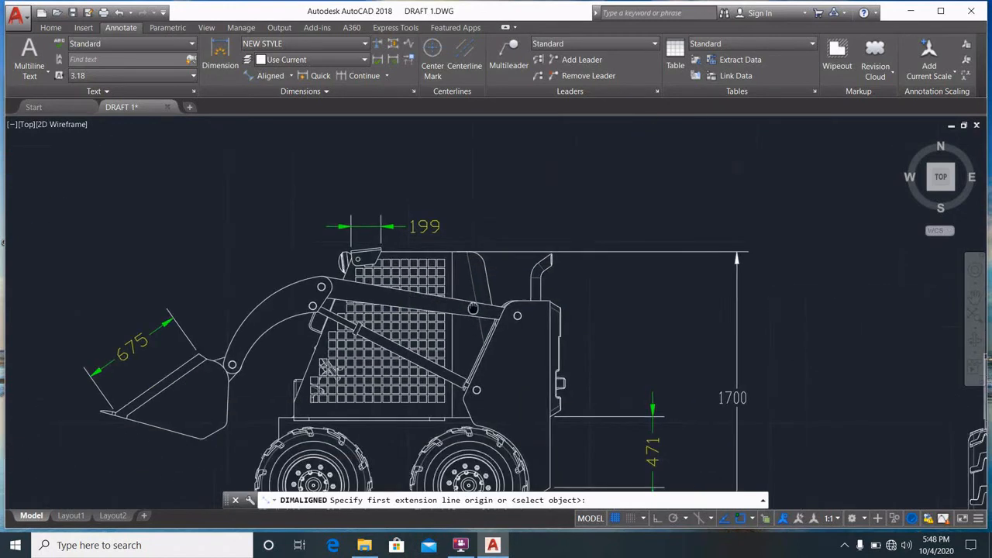
scroll(490, 290, up, 6)
middle_drag(455, 148, 455, 243)
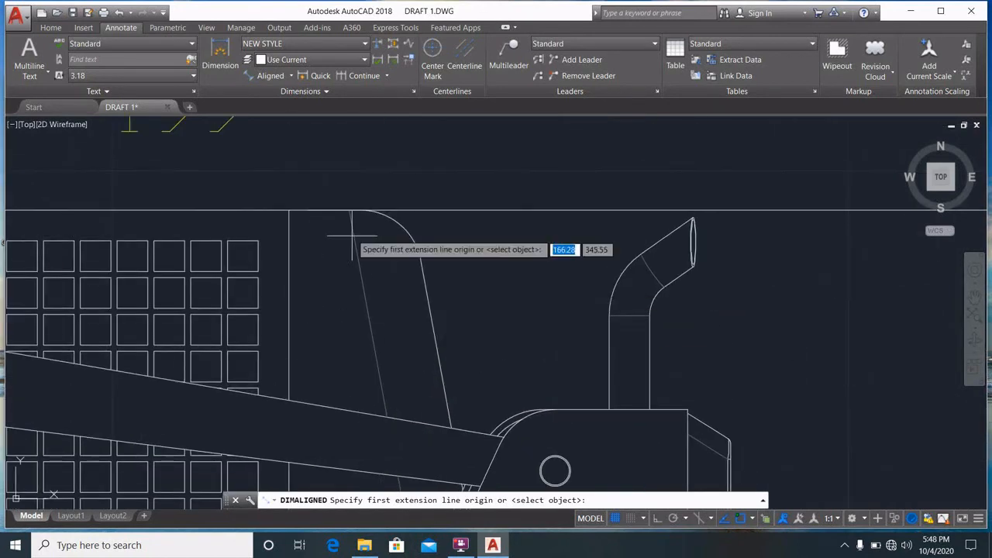
click(460, 428)
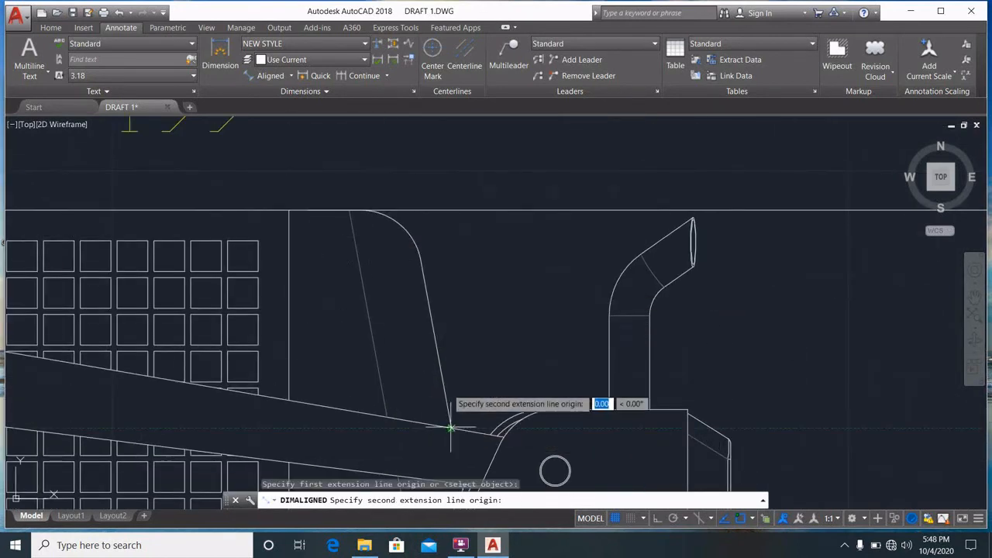
click(366, 210)
scroll(488, 217, up, 2)
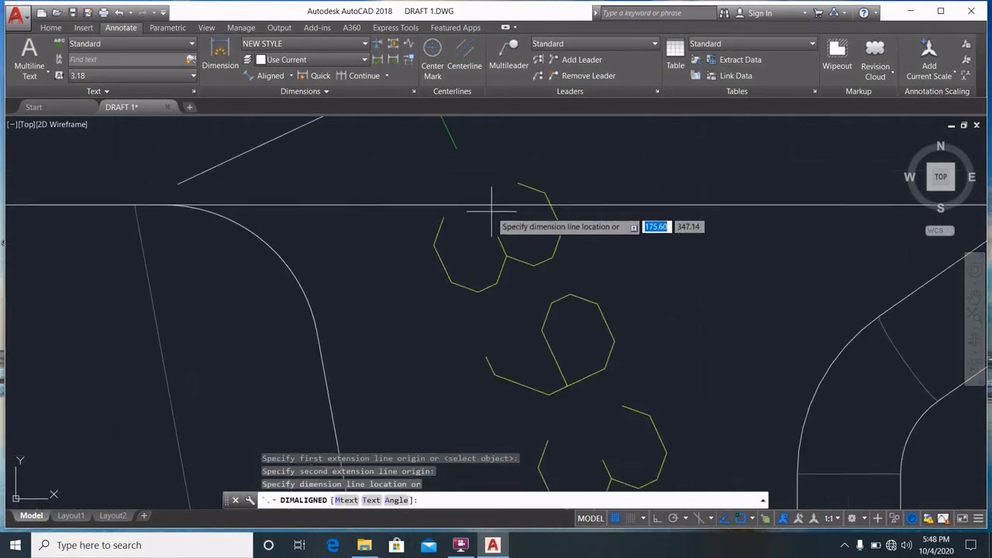
scroll(497, 217, down, 3)
scroll(560, 261, up, 1)
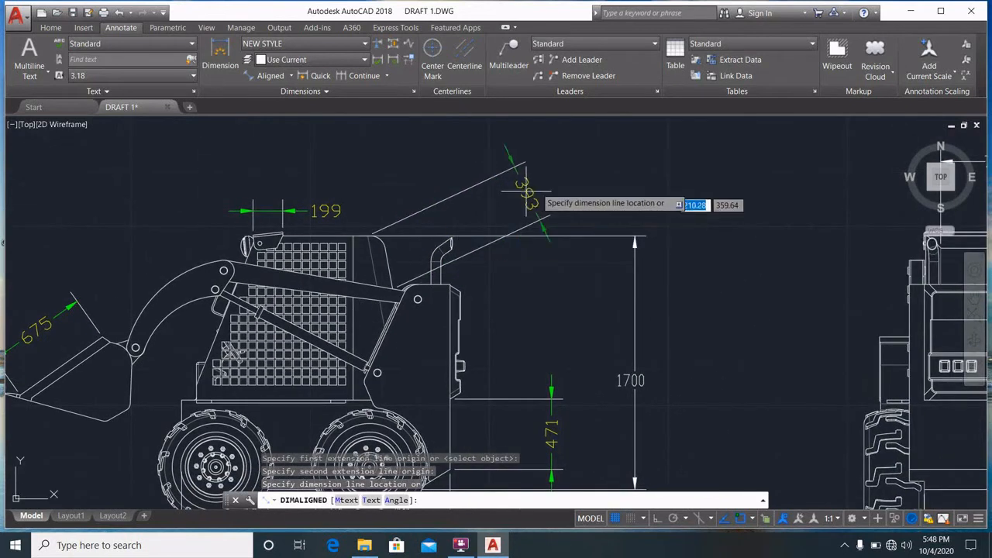
click(547, 184)
click(638, 194)
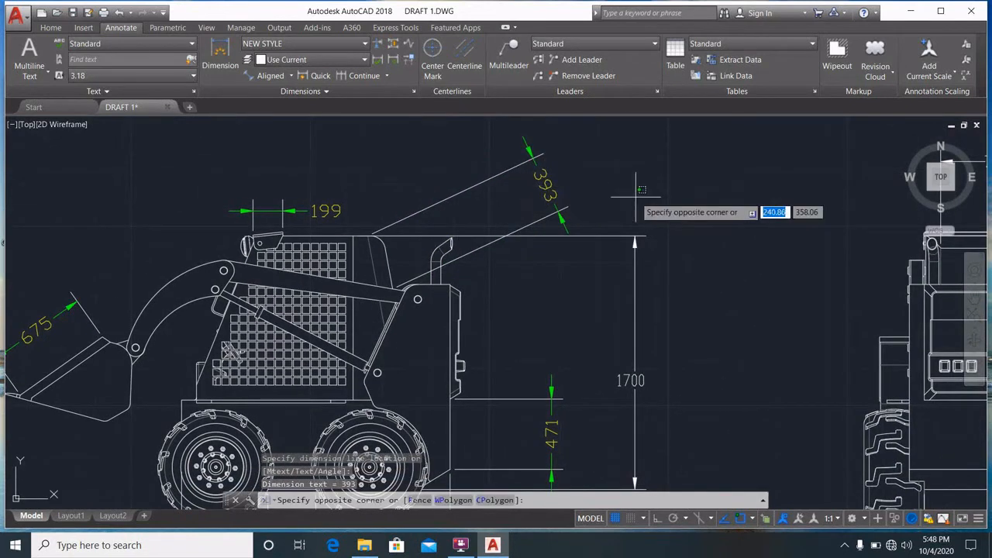
key(Escape)
Step: Review the dimensioned side view and examine the loader's top view from bucket to rear grille
scroll(621, 248, down, 4)
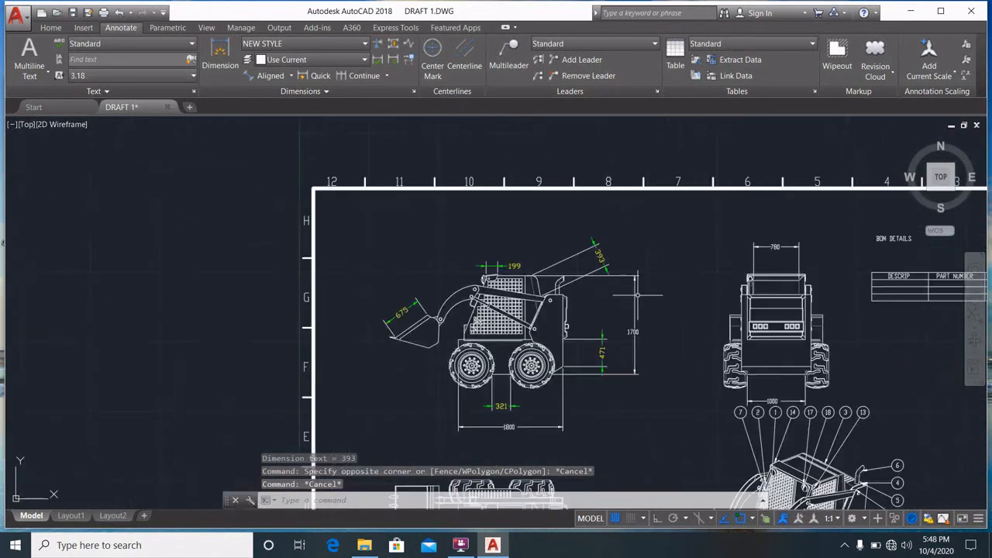
middle_drag(605, 292, 578, 228)
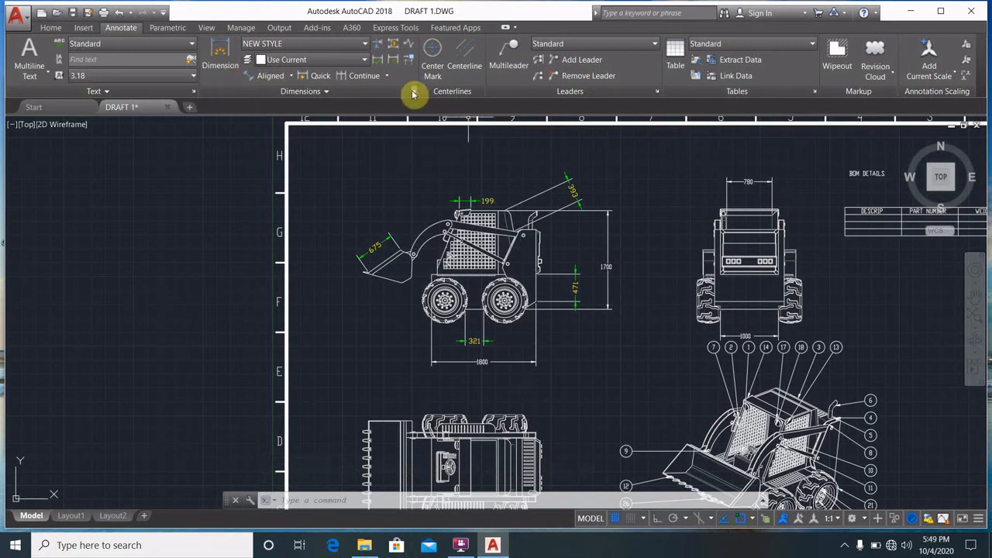
middle_drag(555, 386, 525, 297)
scroll(489, 396, up, 6)
middle_drag(321, 365, 435, 288)
scroll(430, 283, up, 2)
scroll(443, 271, down, 4)
scroll(449, 310, up, 2)
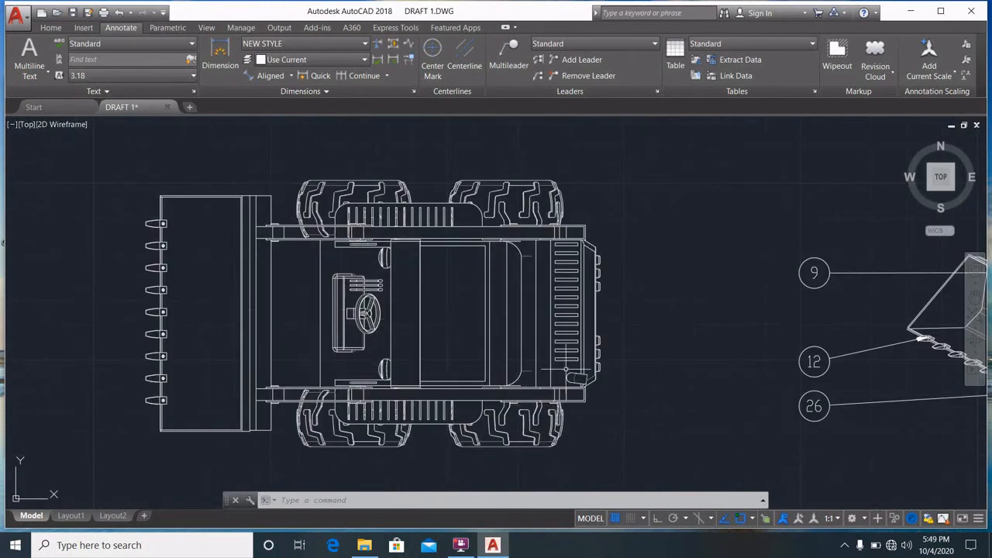
scroll(567, 369, down, 3)
scroll(491, 273, up, 6)
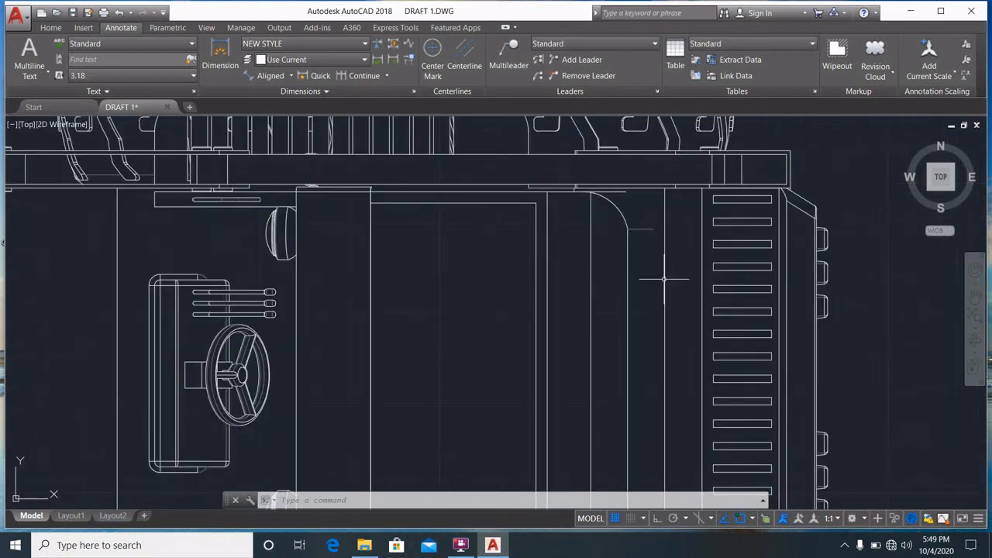
scroll(665, 279, down, 4)
mouse_move(662, 279)
middle_down()
mouse_move(591, 339)
mouse_move(566, 318)
middle_up()
scroll(589, 337, up, 2)
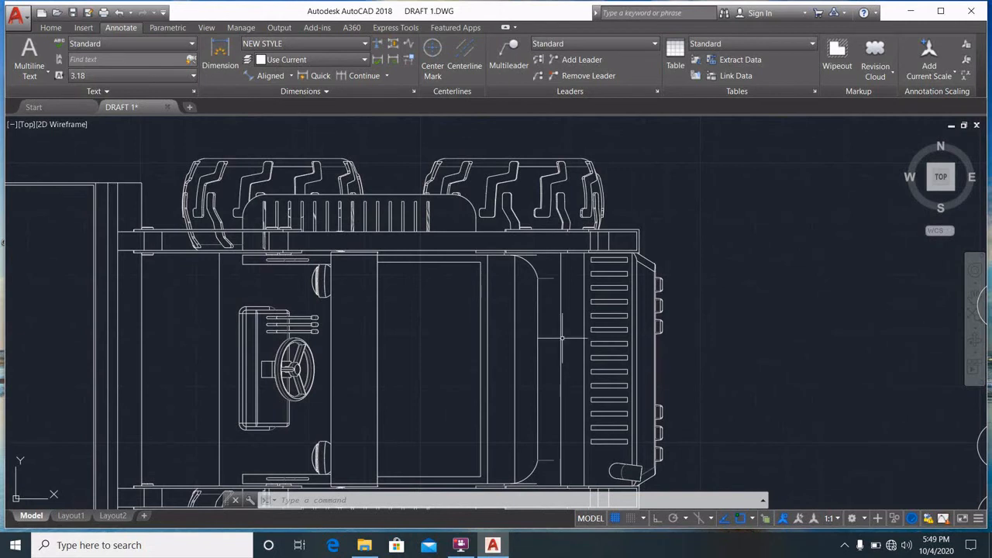
scroll(563, 338, down, 2)
middle_drag(560, 332, 670, 278)
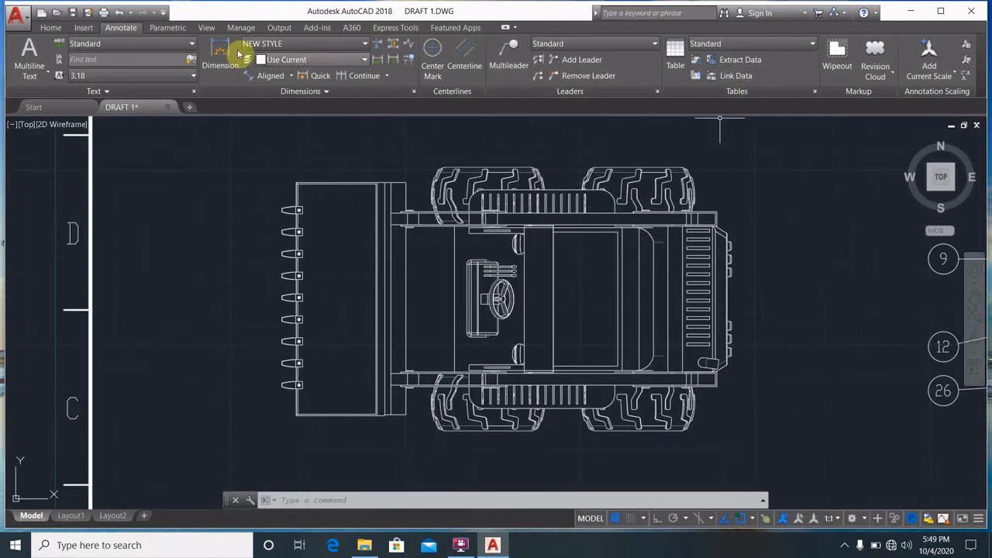
Step: Create a new layer in the layer properties and set its color to index 130
click(51, 29)
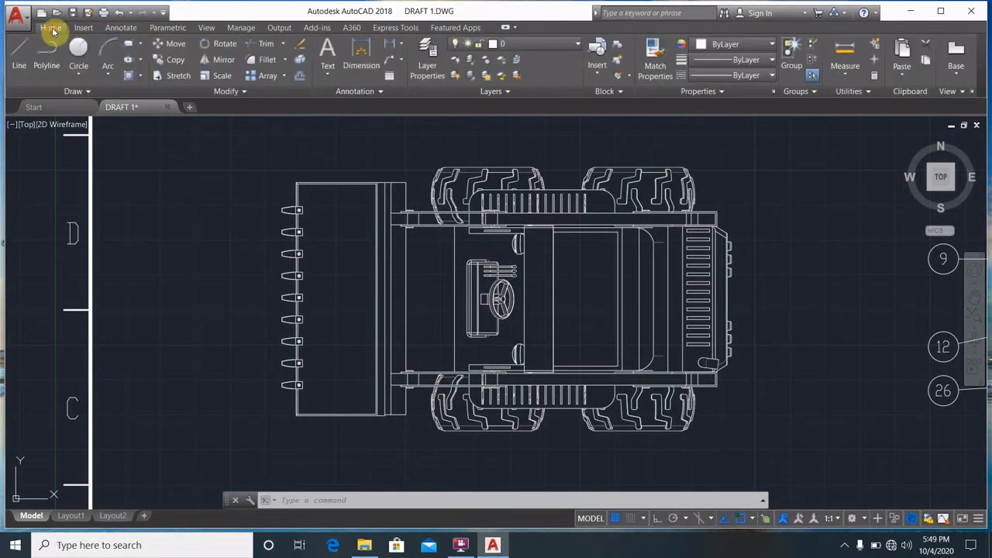
click(429, 76)
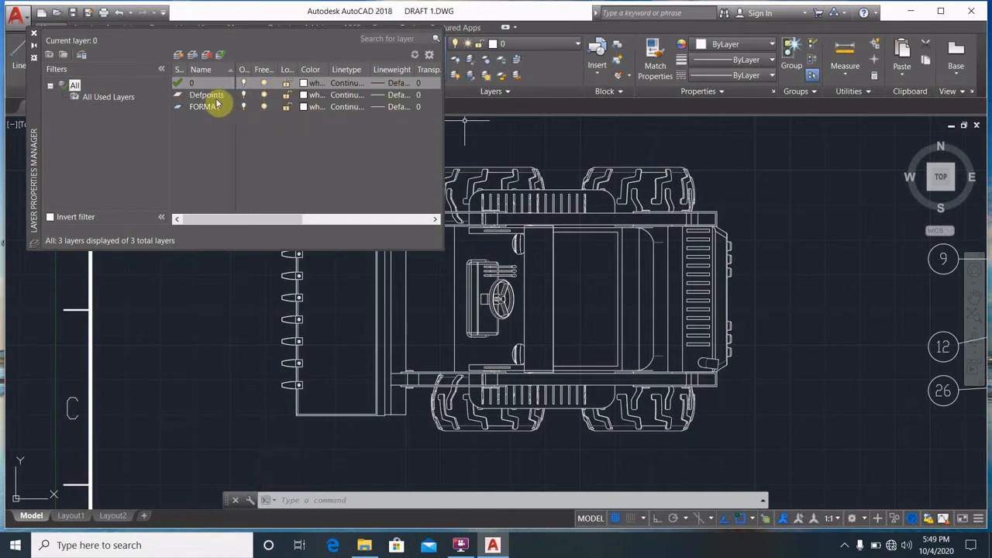
click(178, 56)
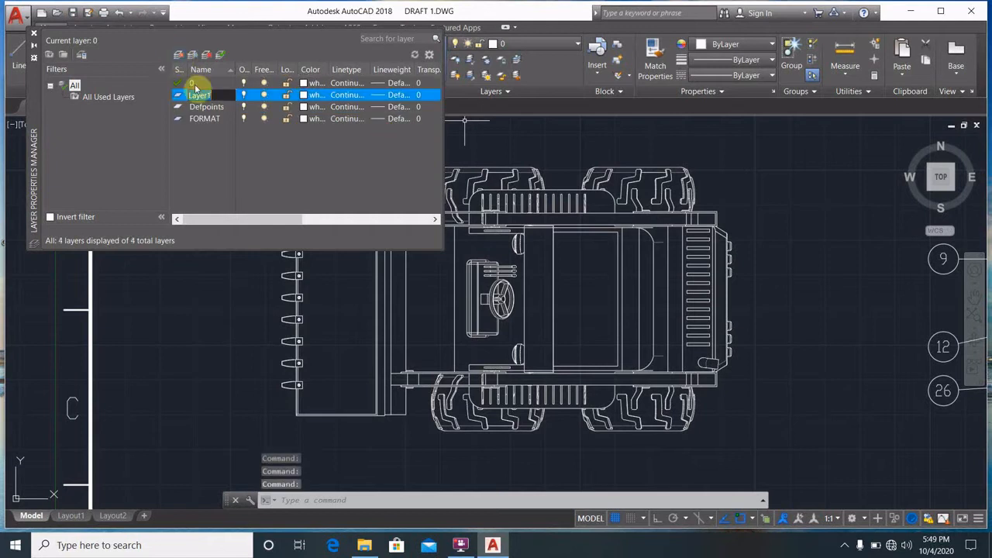
click(281, 168)
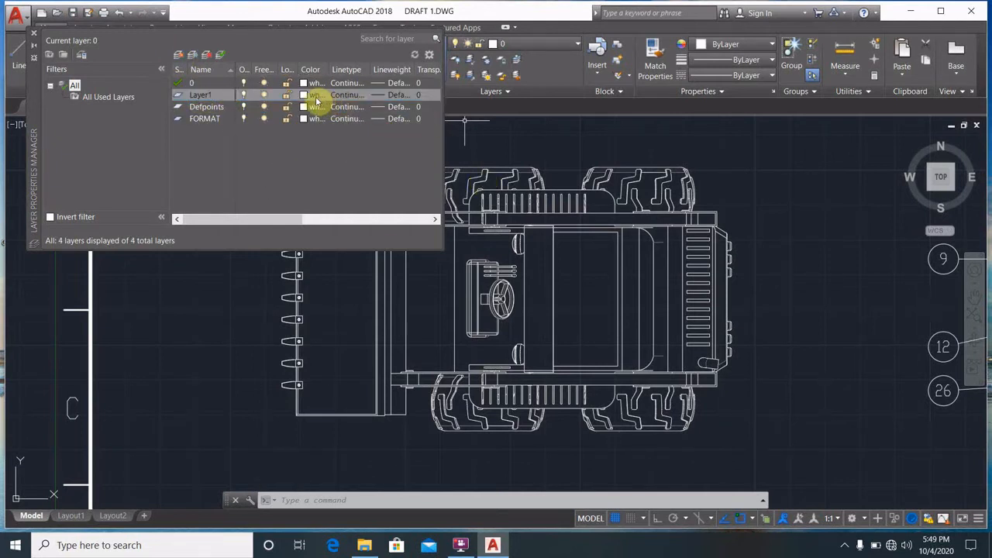
click(303, 95)
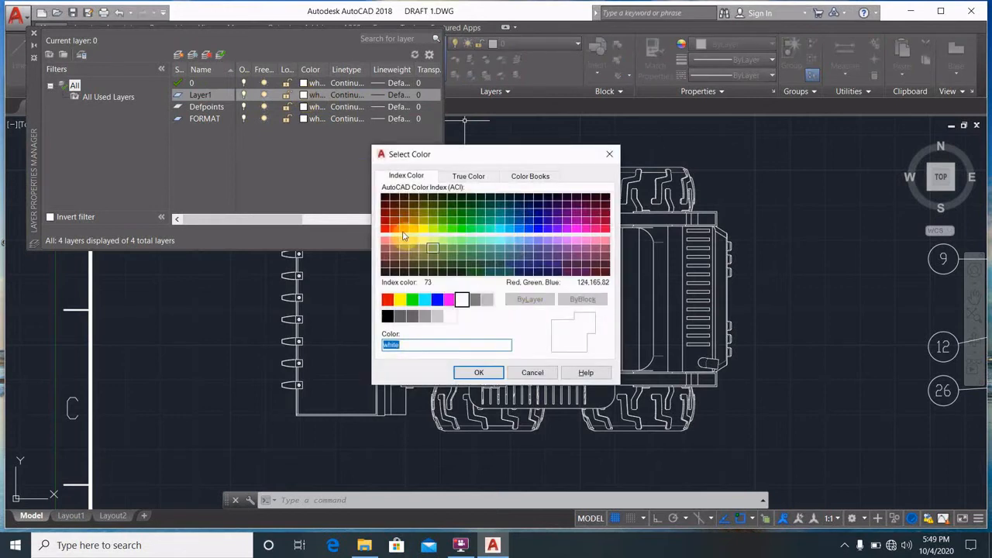
click(501, 235)
click(478, 372)
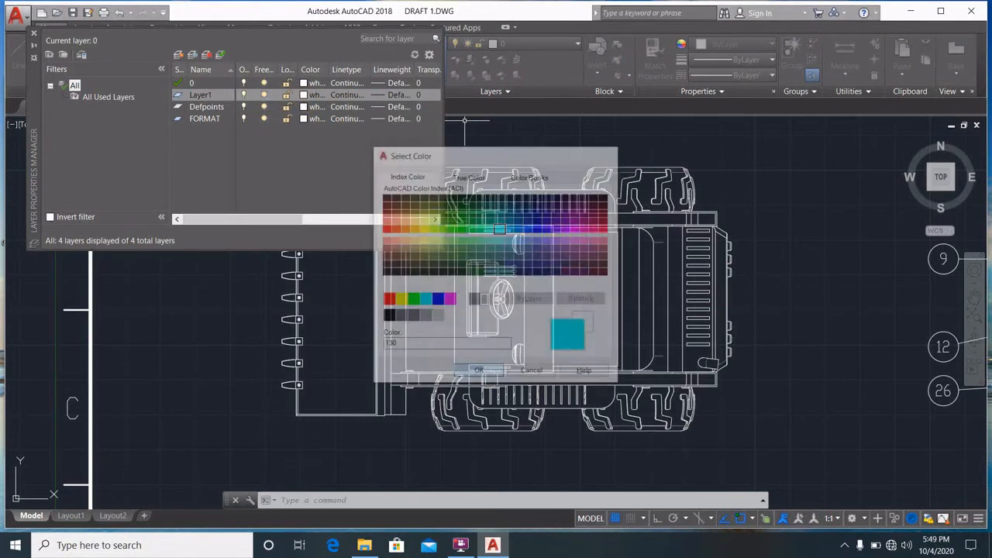
Step: Set the new layer's linetype to HIDDEN and close the layer properties
click(346, 96)
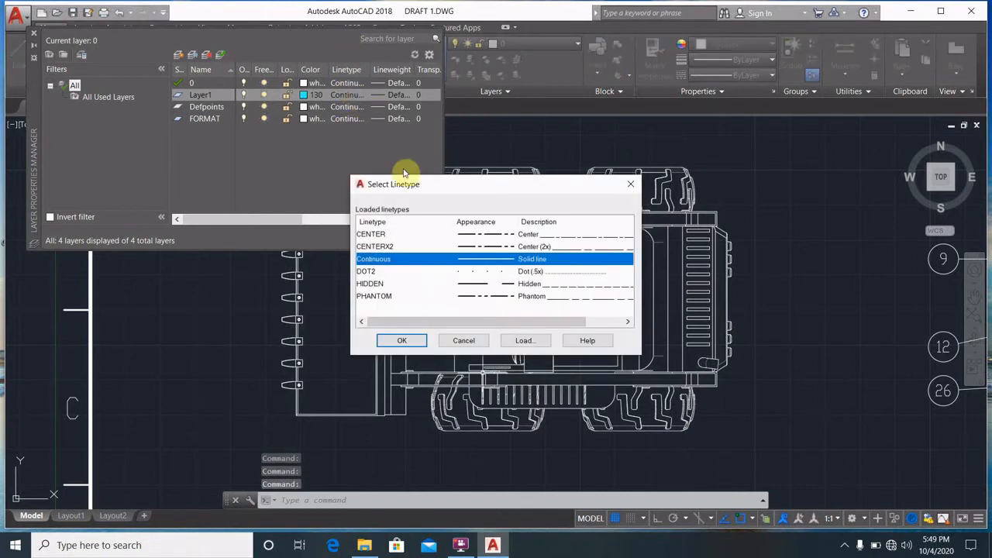
click(503, 287)
click(402, 342)
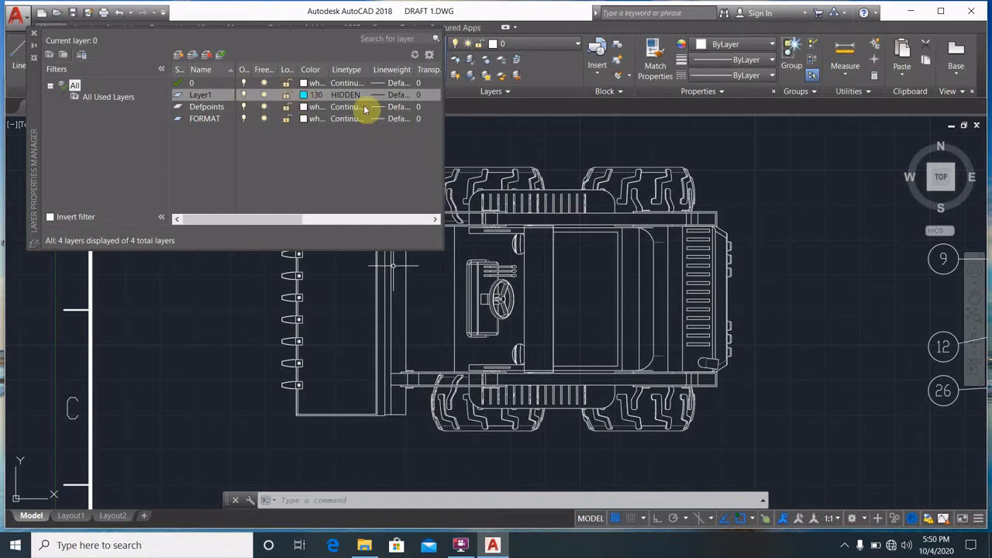
click(35, 36)
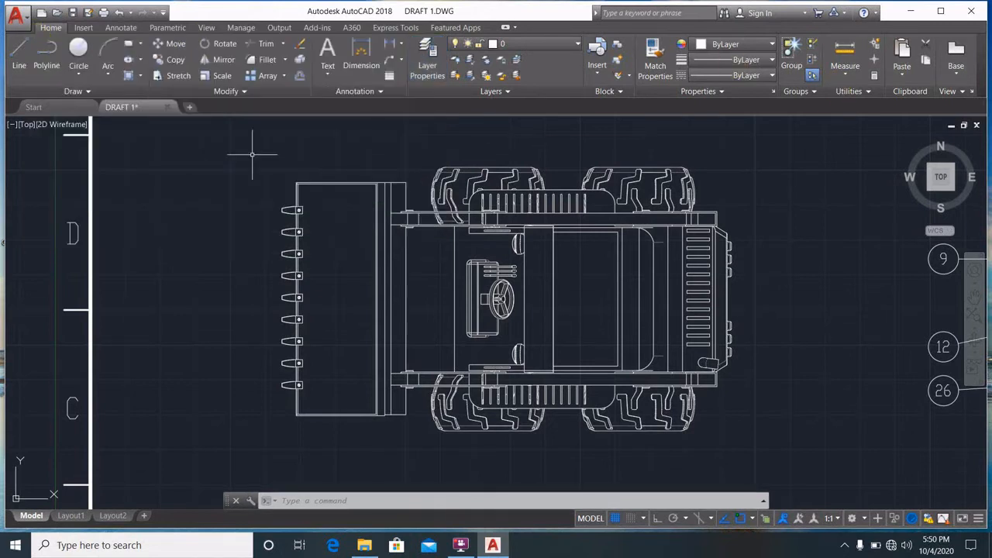
Step: Examine the object color choices and the new Layer1 entry in the layer properties
click(773, 45)
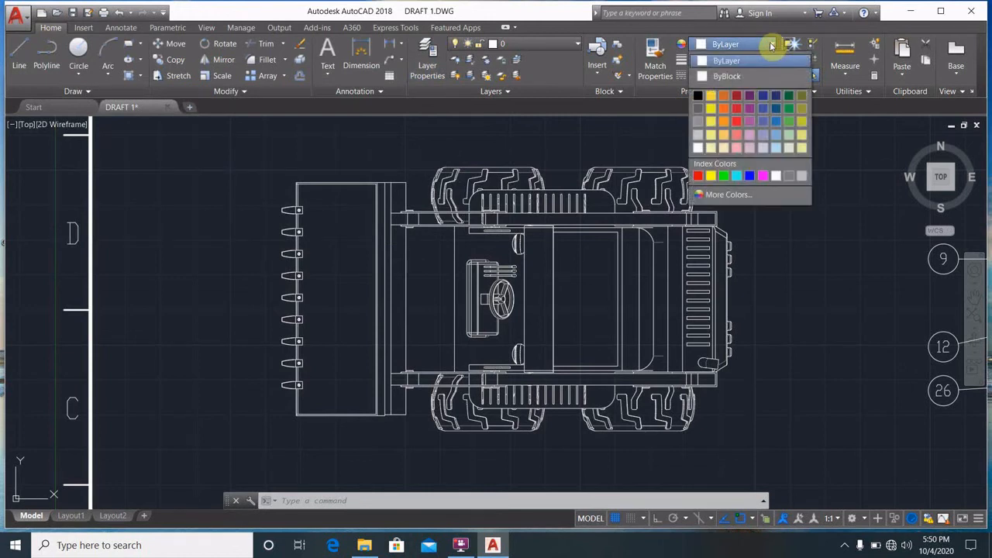
click(772, 45)
click(773, 45)
click(772, 45)
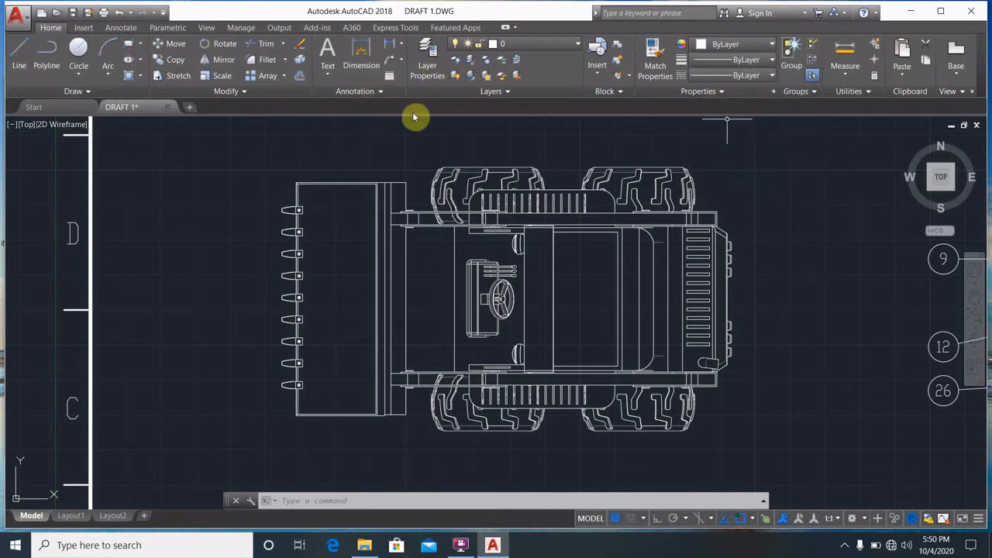
click(428, 65)
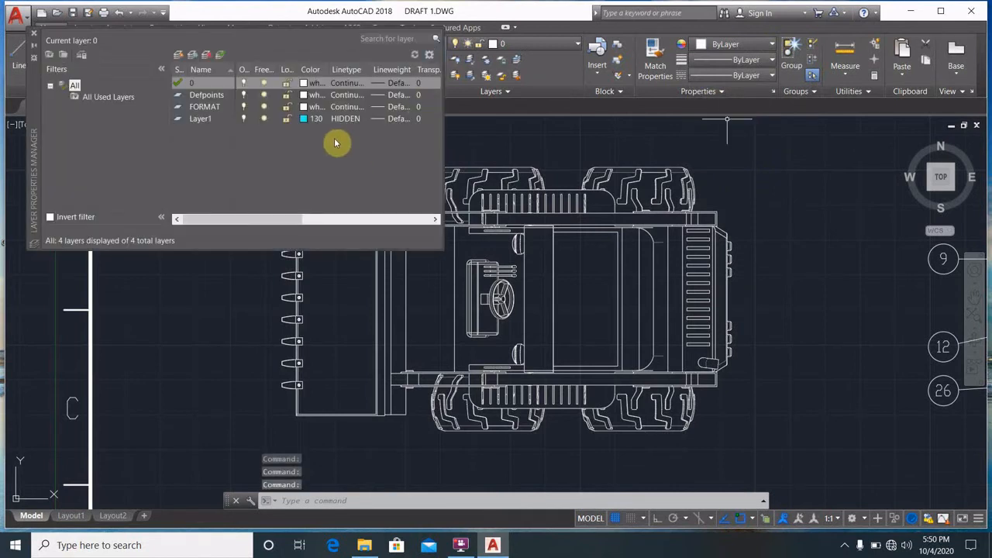
click(207, 123)
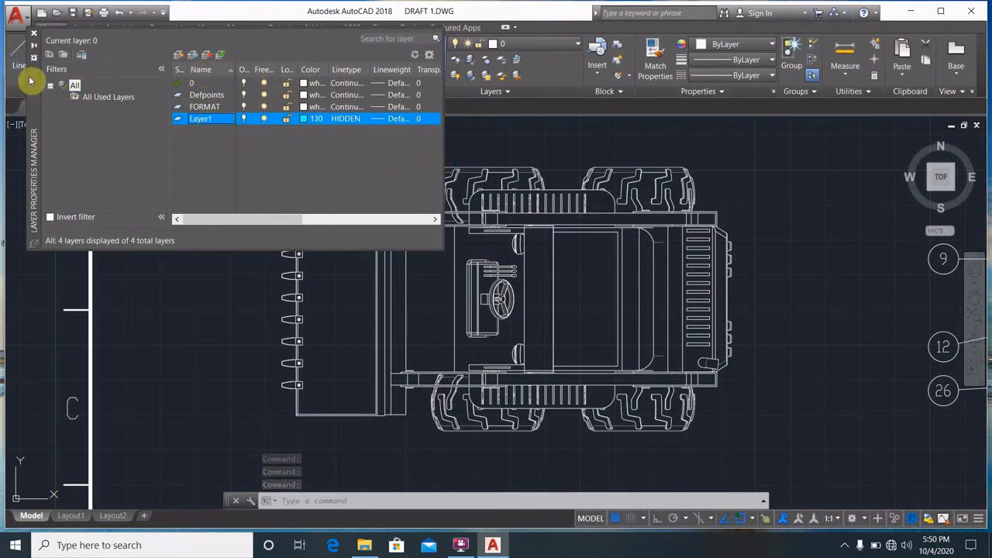
click(34, 37)
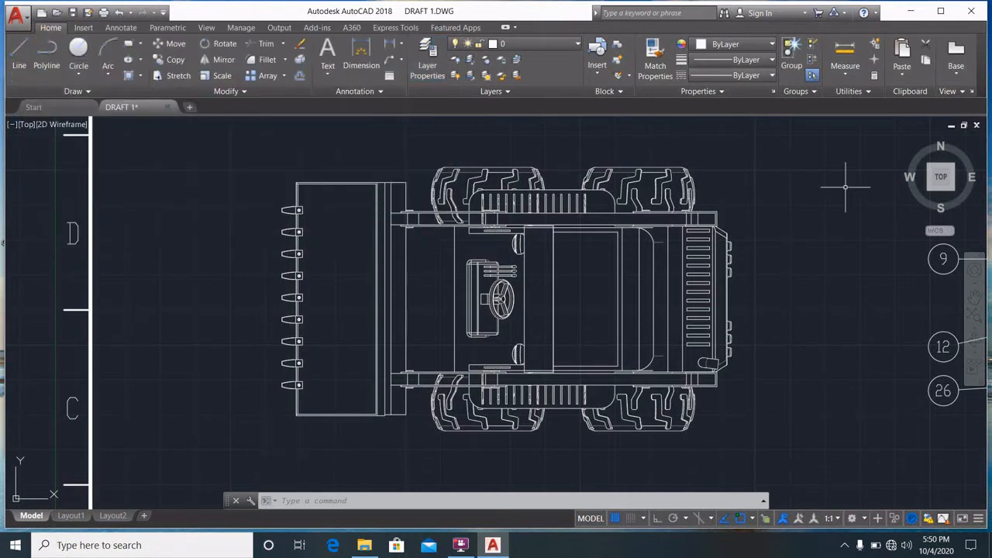
Step: Examine the lineweight, linetype, color and additional property options available for objects, leaving the color at ByLayer
click(772, 60)
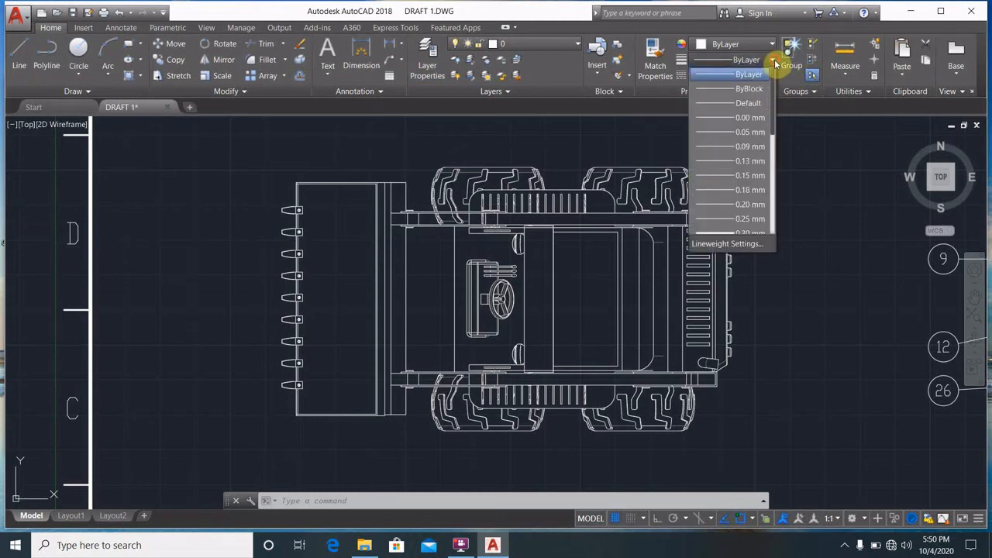
click(774, 61)
click(773, 76)
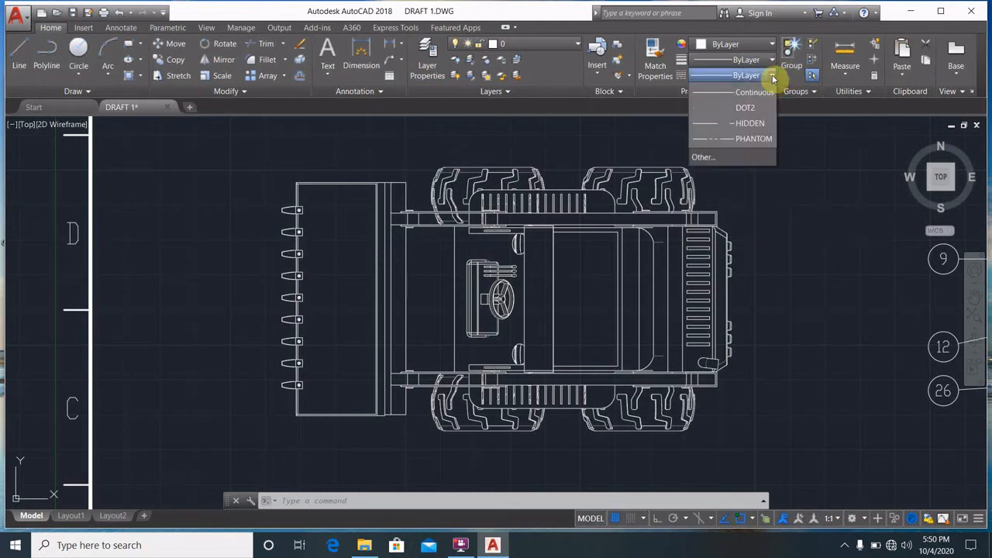
click(773, 78)
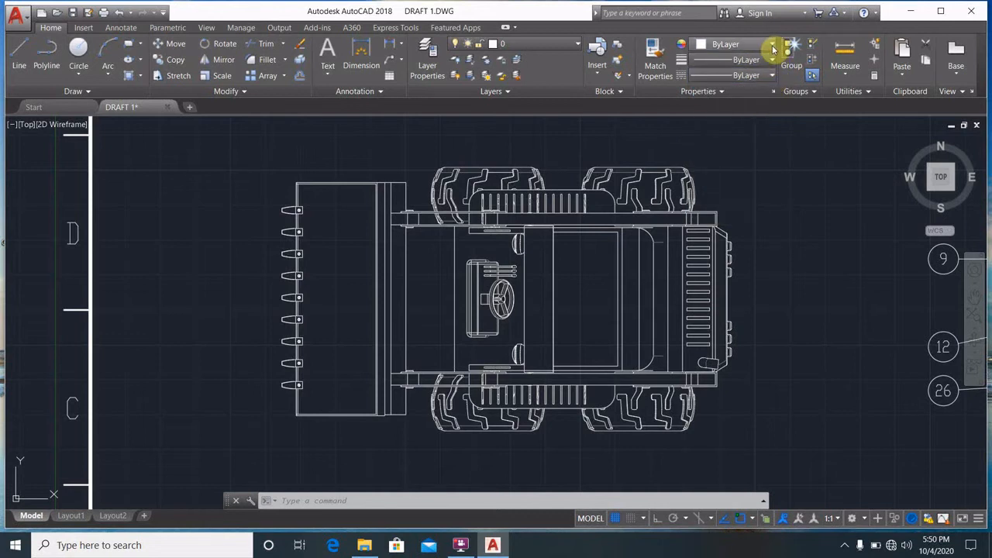
click(773, 46)
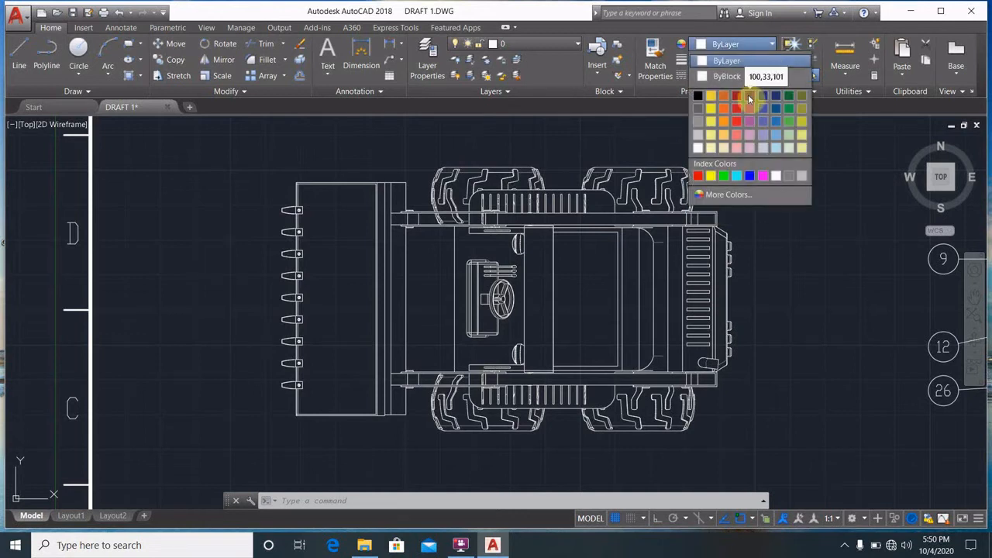
click(850, 133)
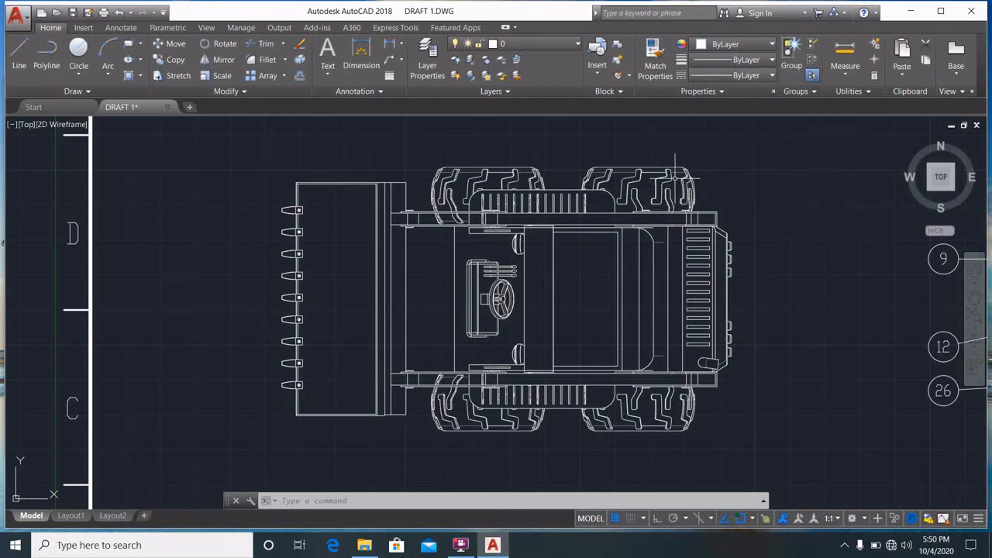
click(726, 93)
click(810, 133)
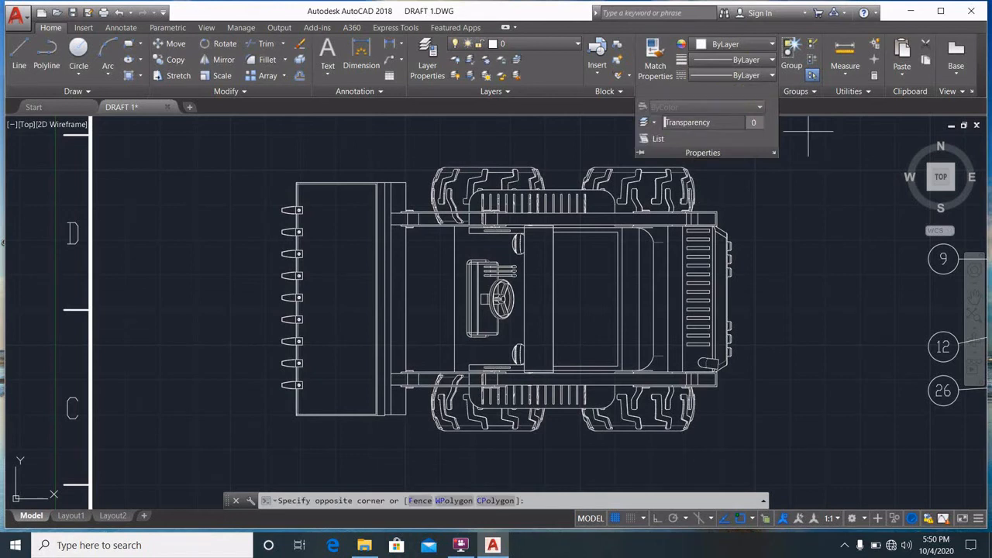
click(773, 46)
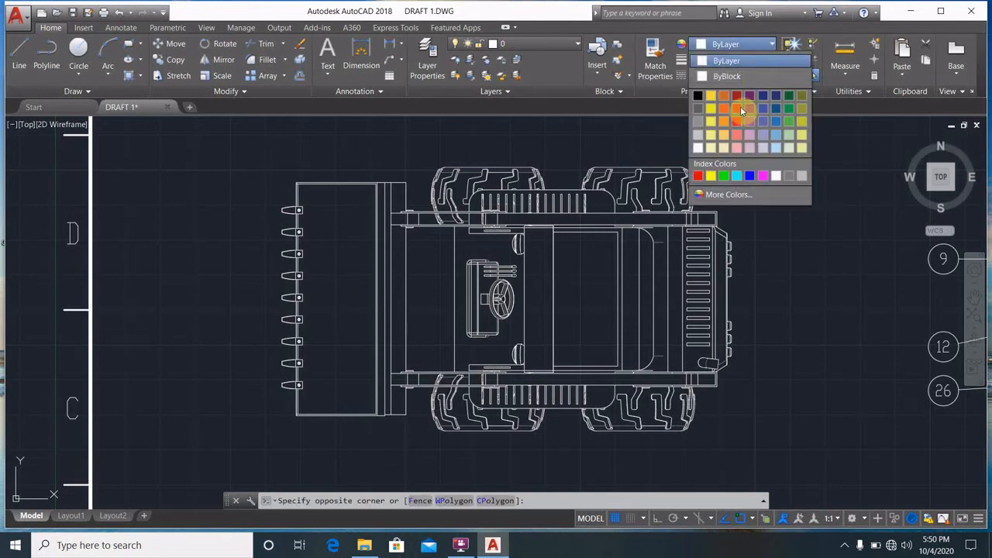
click(762, 62)
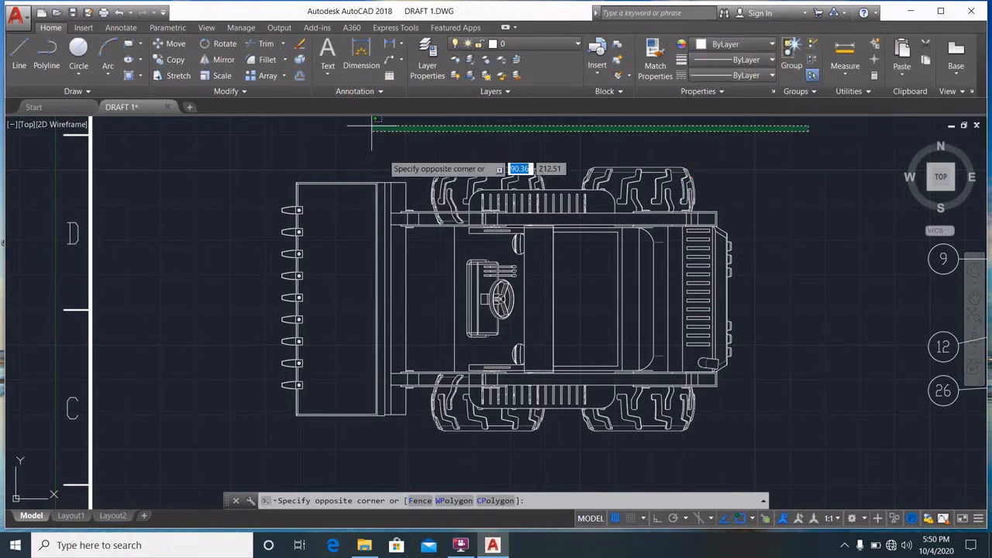
key(Escape)
key(Escape)
key(Escape)
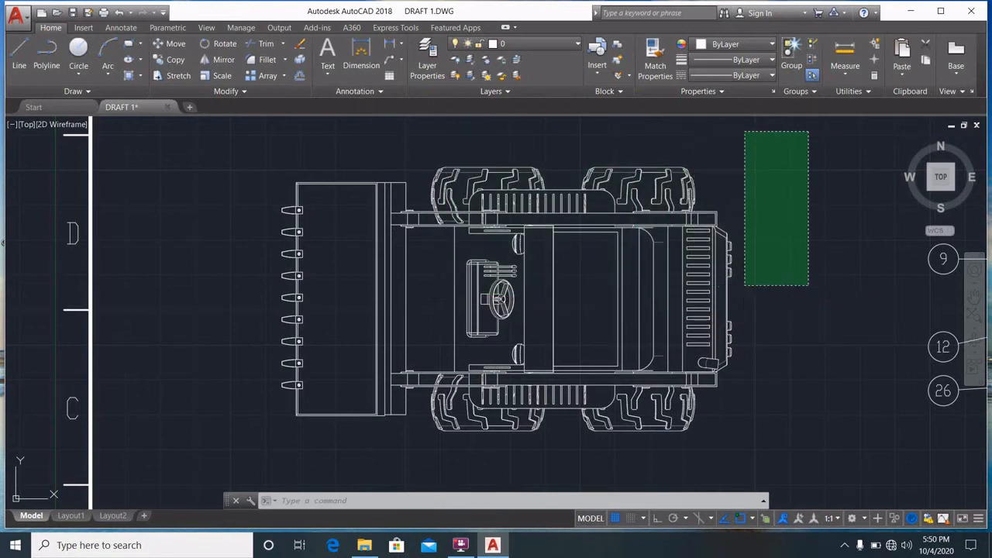
Step: Change the color of the long vertical line just ahead of the rear grille in the top view to Red
scroll(645, 299, up, 4)
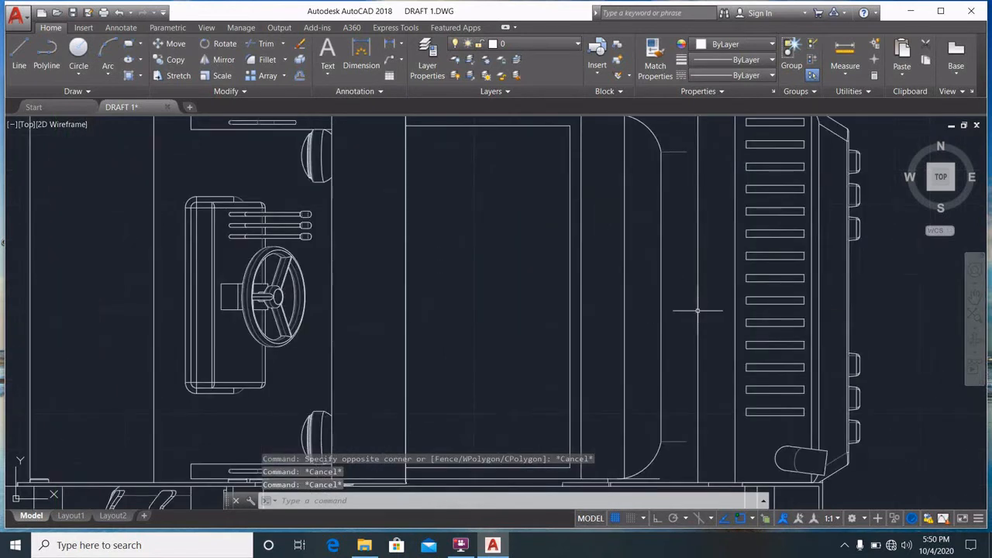
click(698, 311)
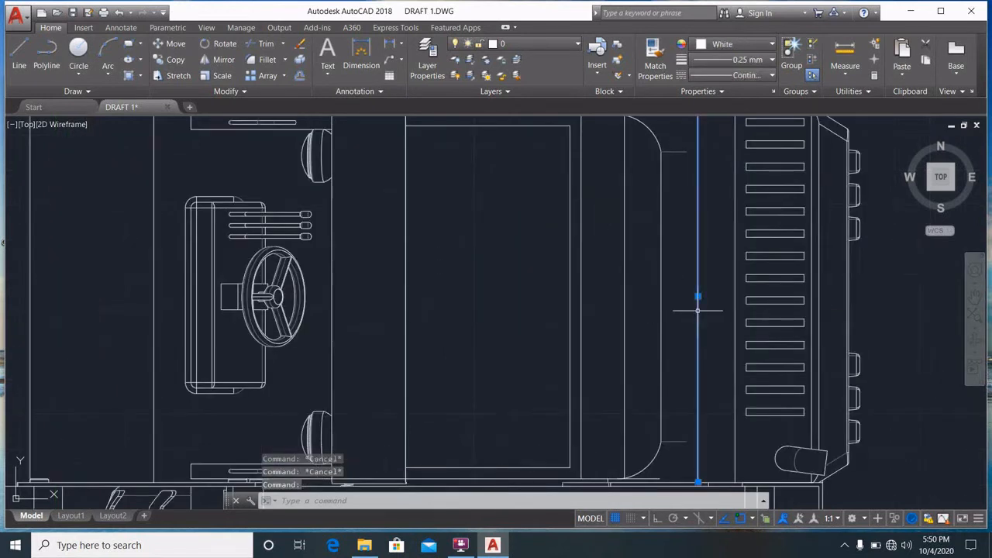
click(770, 48)
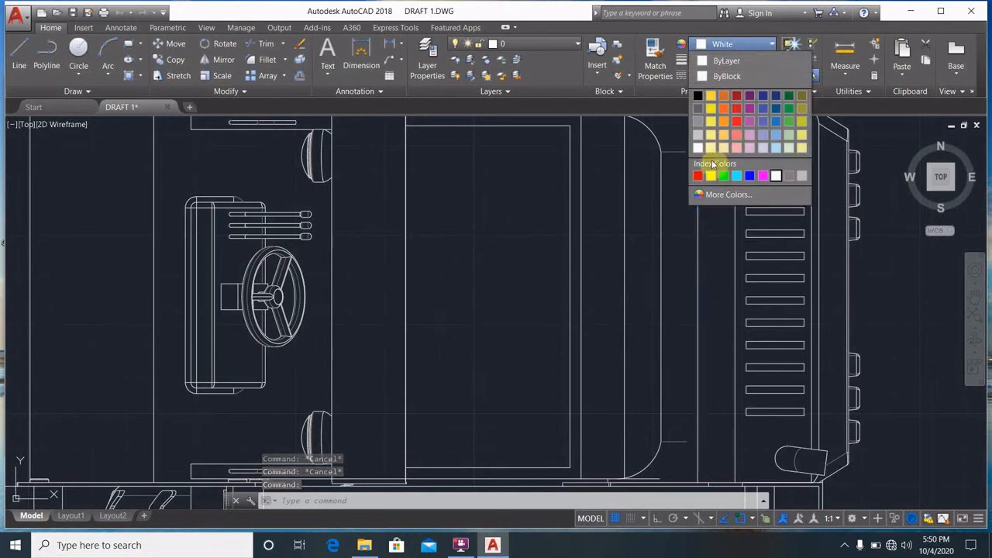
click(699, 179)
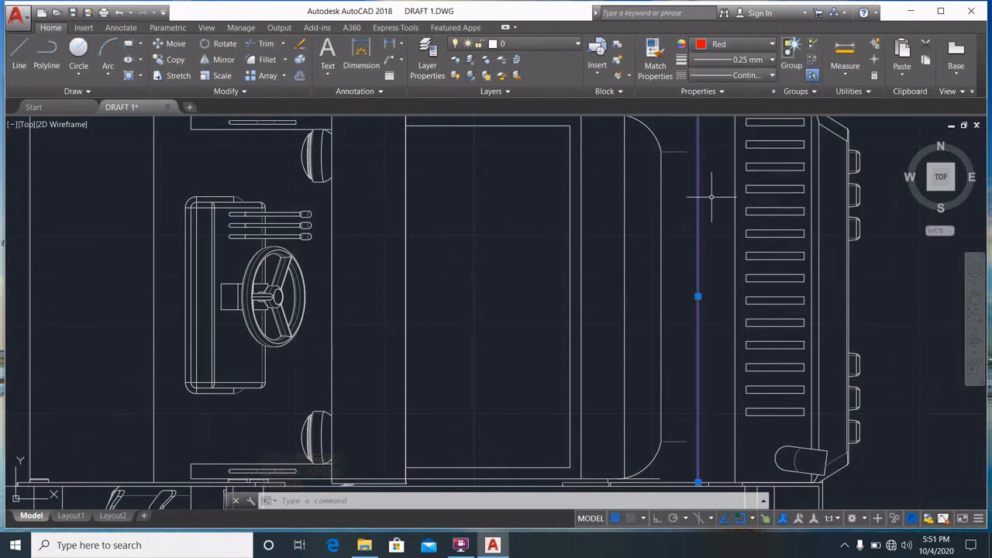
click(837, 212)
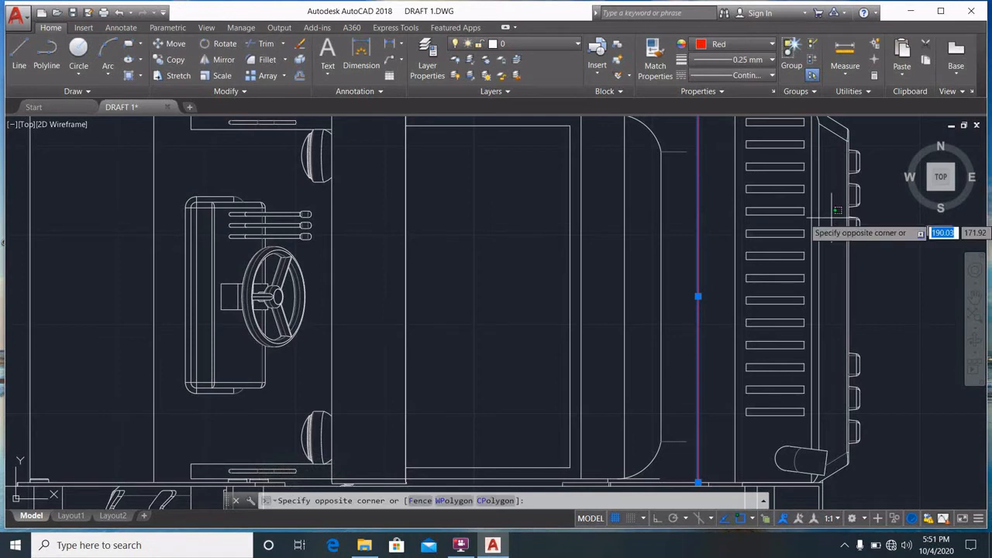
key(Escape)
key(Escape)
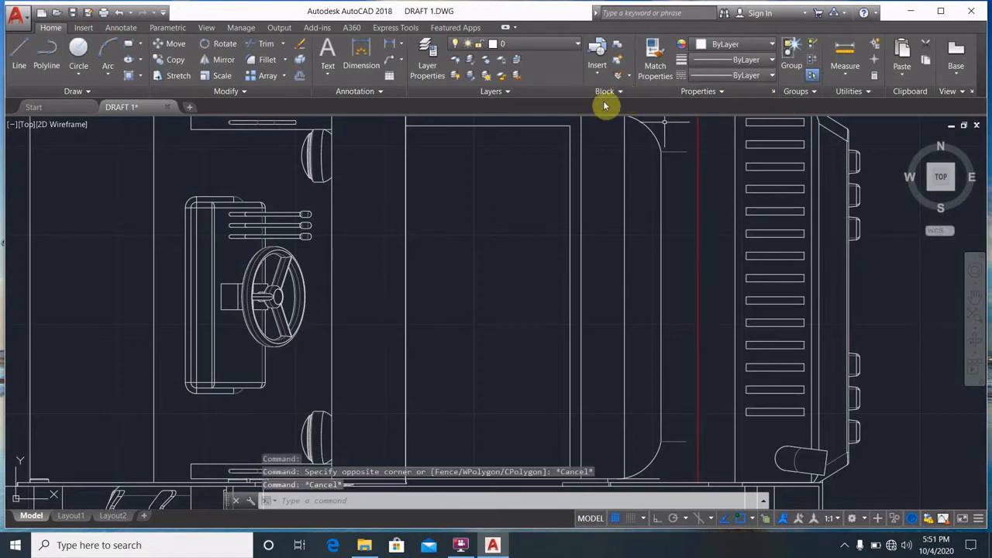
Step: Make Layer1 the current layer
scroll(766, 194, down, 4)
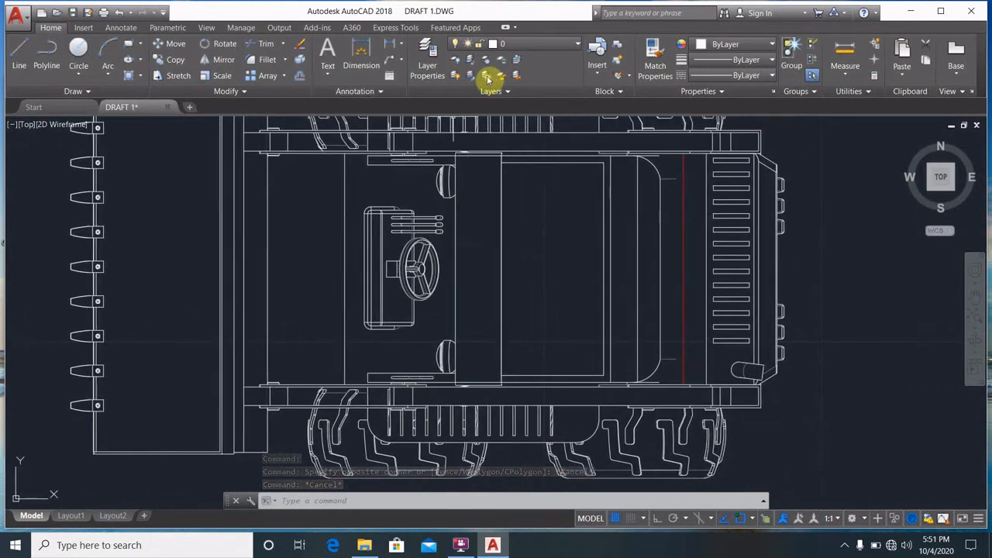
click(561, 45)
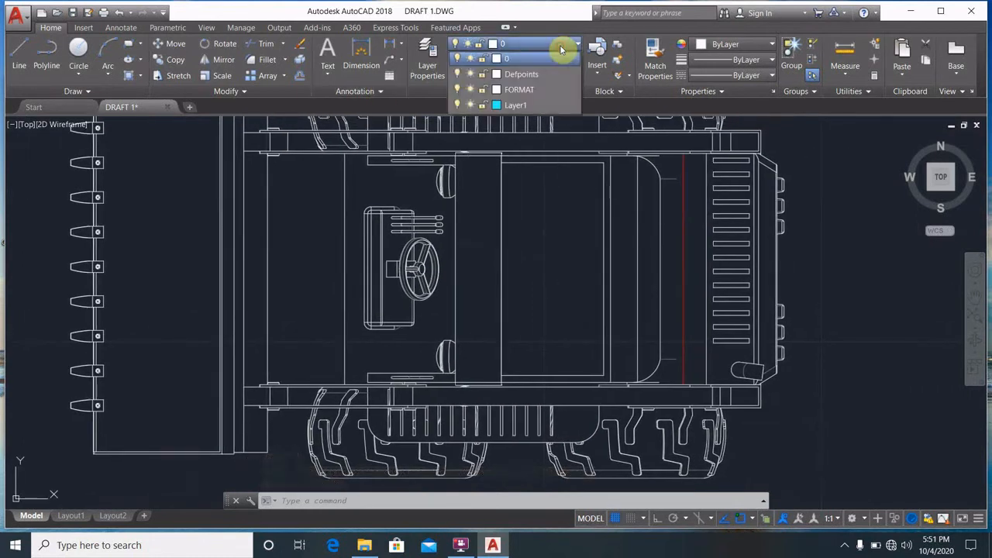
click(519, 105)
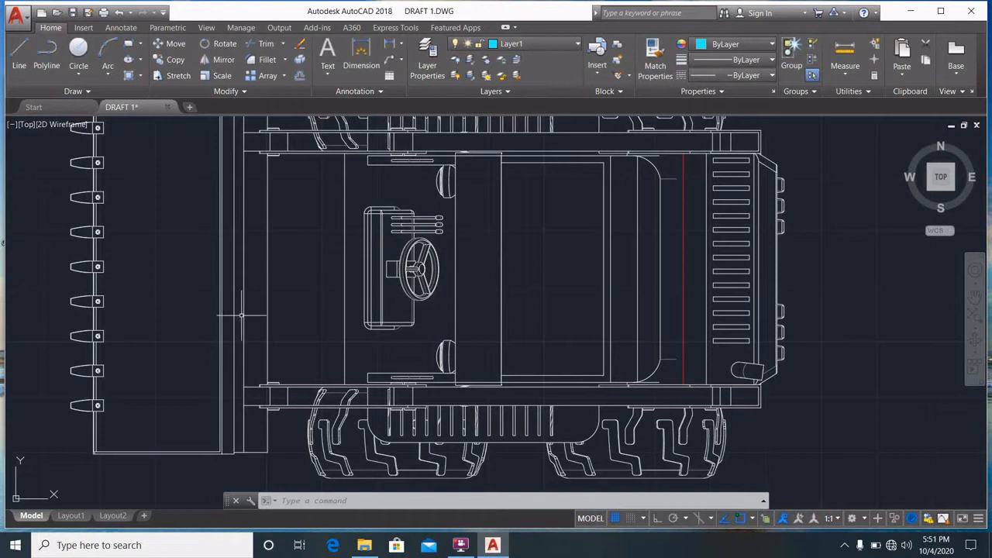
Step: Move the vertical line between the loader arms just behind the bucket in the top view to Layer1
click(267, 269)
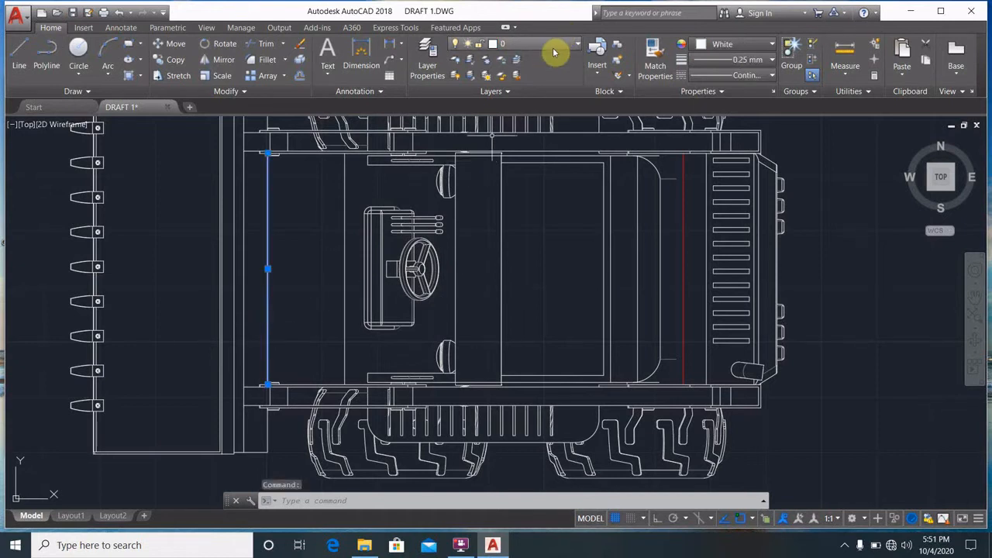
click(553, 45)
click(514, 108)
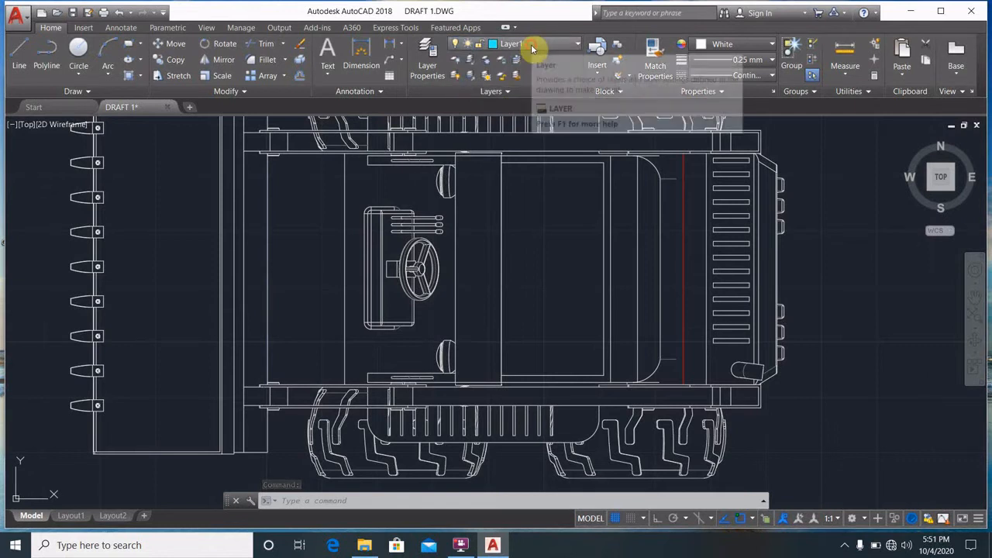
click(532, 48)
click(518, 107)
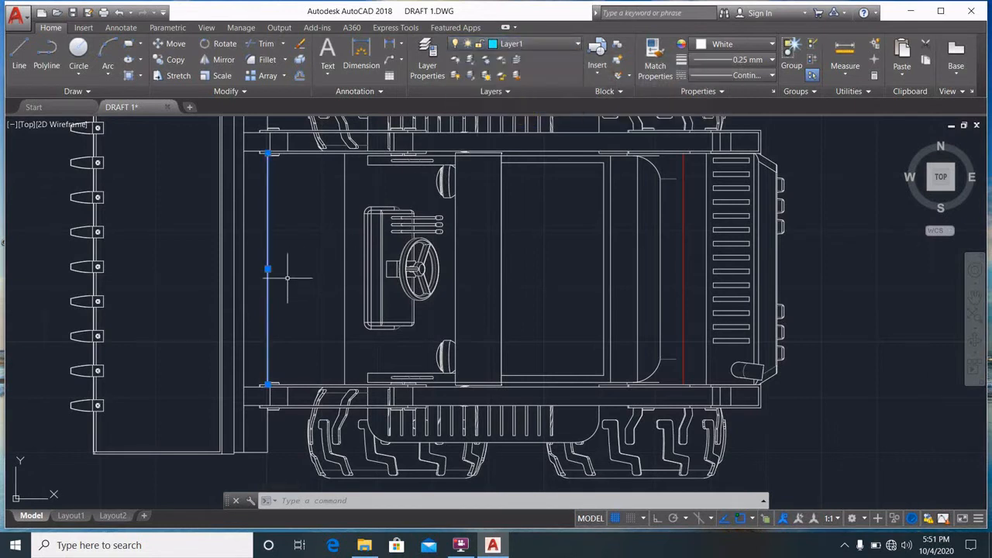
click(310, 249)
key(Escape)
key(Escape)
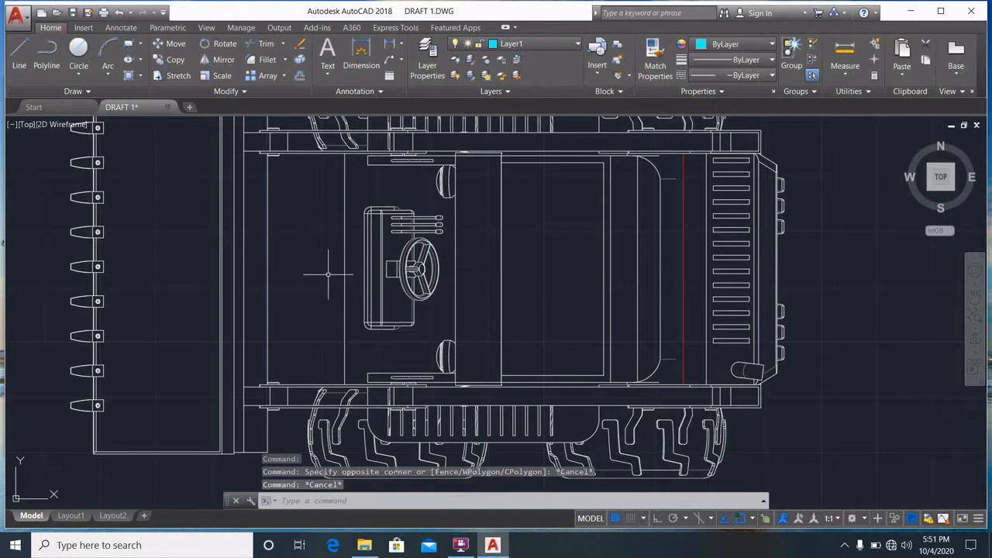
Step: Move the vertical line just ahead of the steering console in the top view to Layer1
click(344, 285)
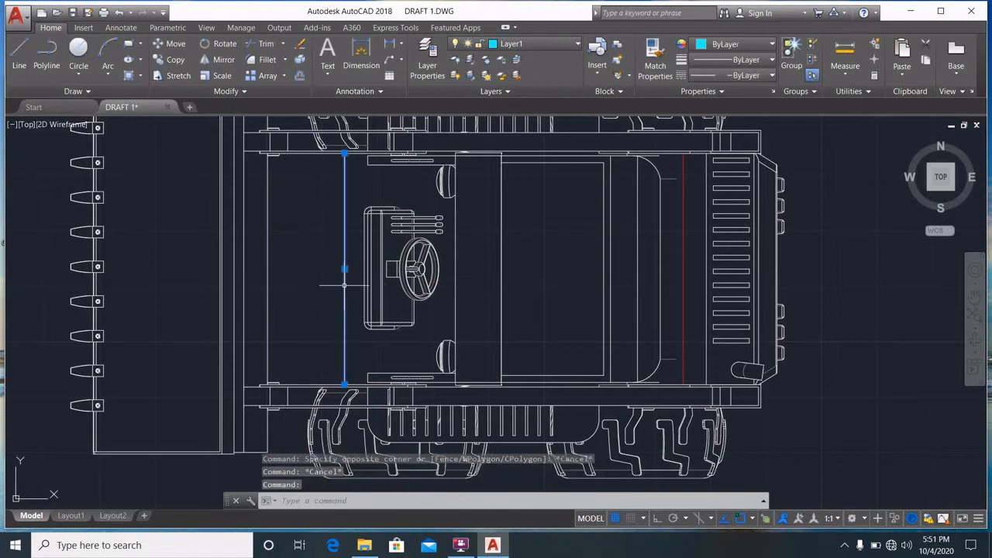
click(525, 44)
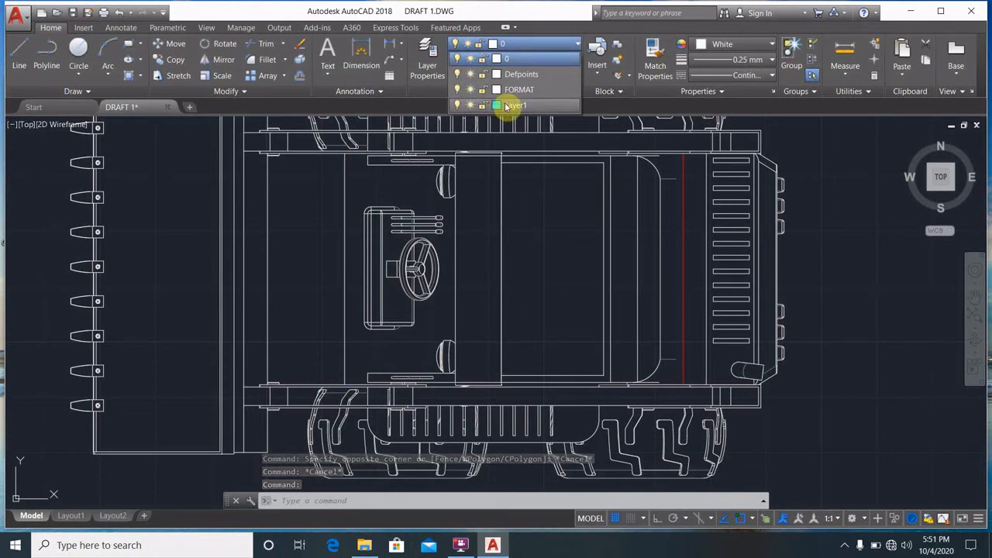
click(511, 106)
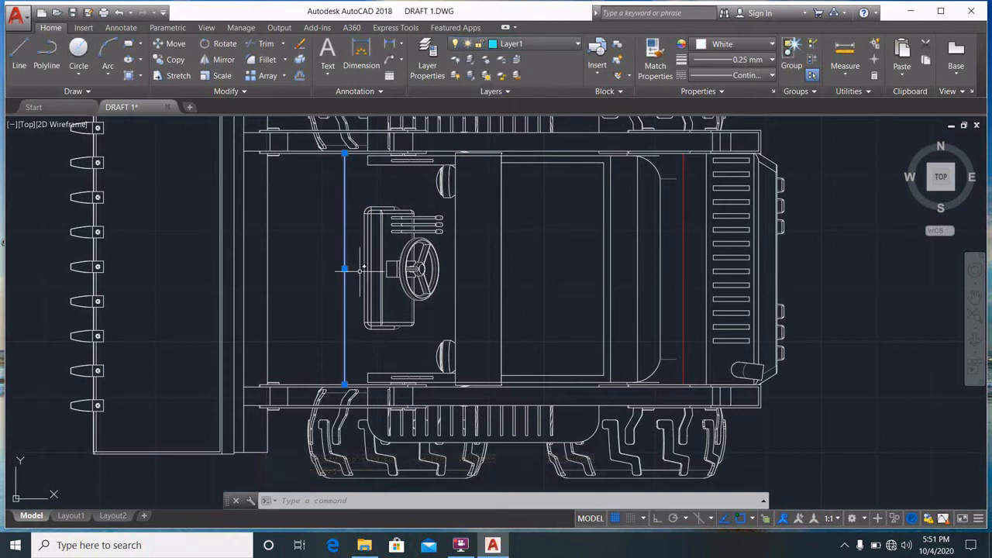
key(Escape)
key(Escape)
Step: Lock Layer1
scroll(345, 269, down, 5)
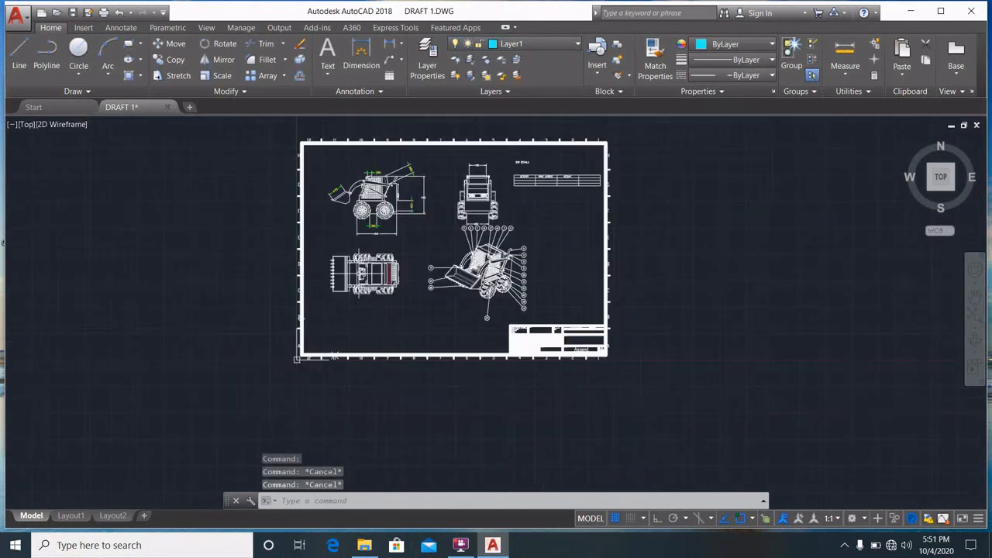
scroll(357, 273, up, 8)
scroll(333, 276, down, 6)
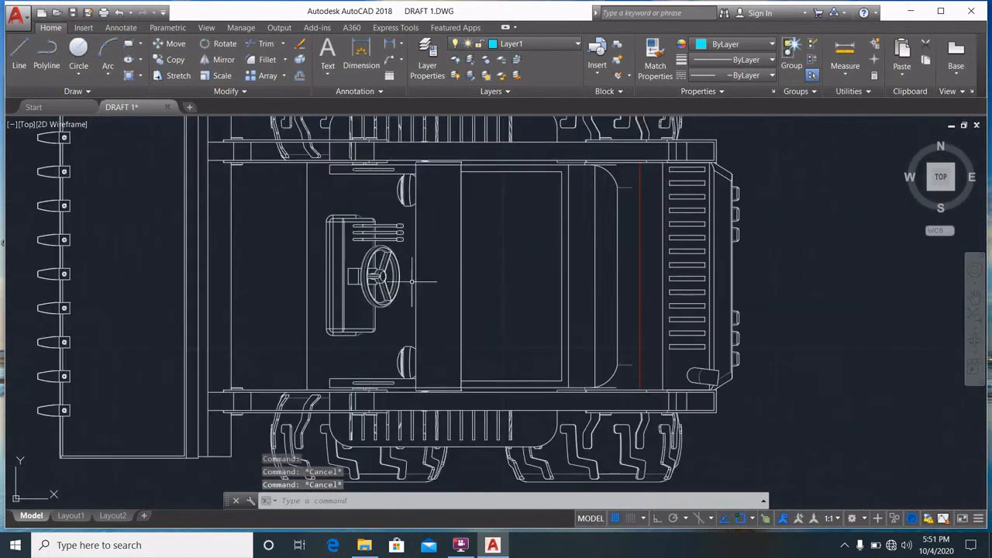
middle_drag(530, 255, 560, 267)
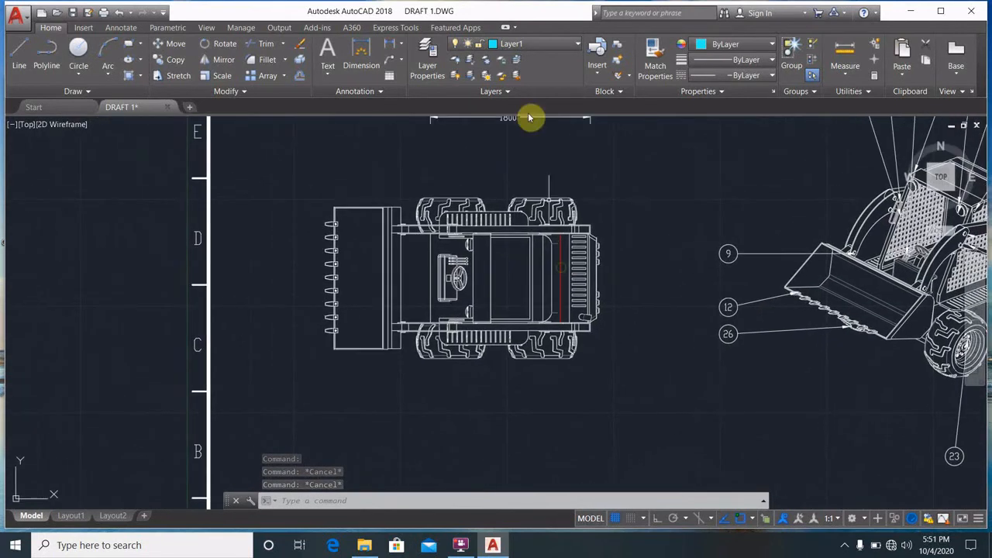
click(574, 45)
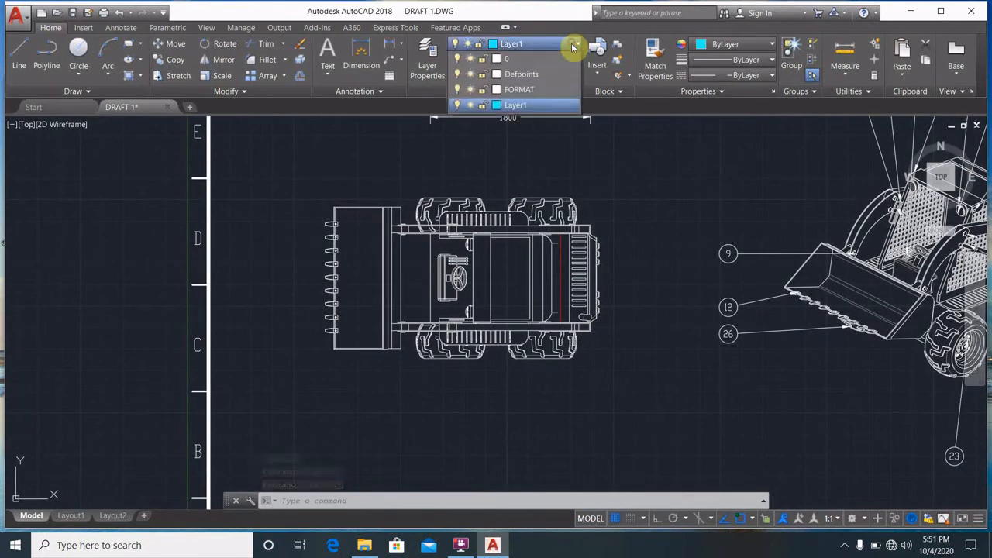
click(482, 105)
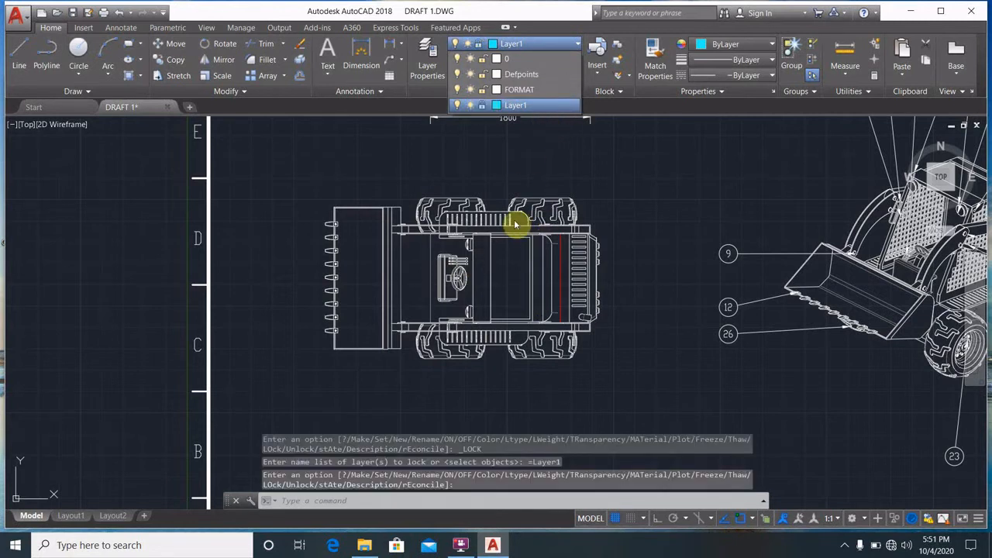
Step: Unlock Layer1 and move the full-height vertical line between the cab opening and the rounded rear edge in the top view to it
click(529, 109)
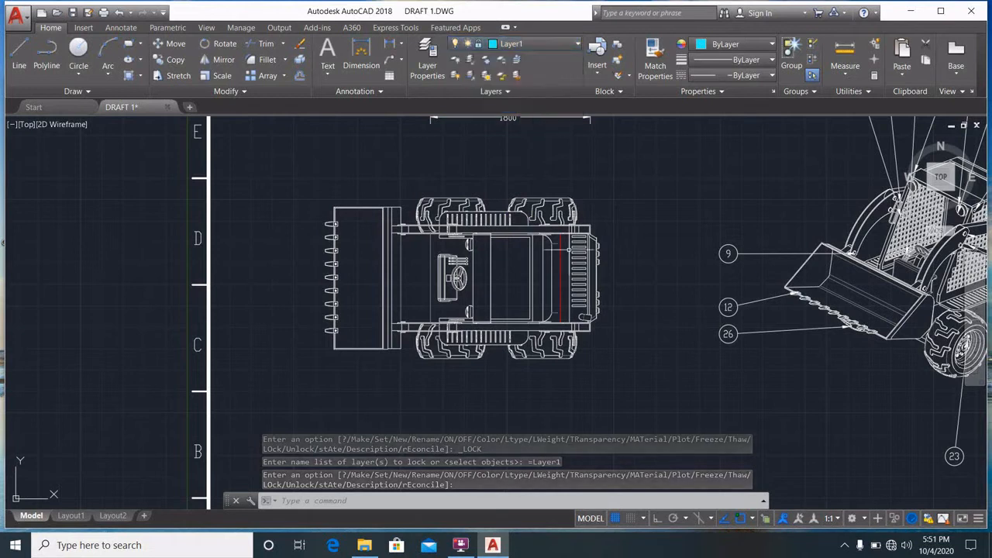
click(546, 260)
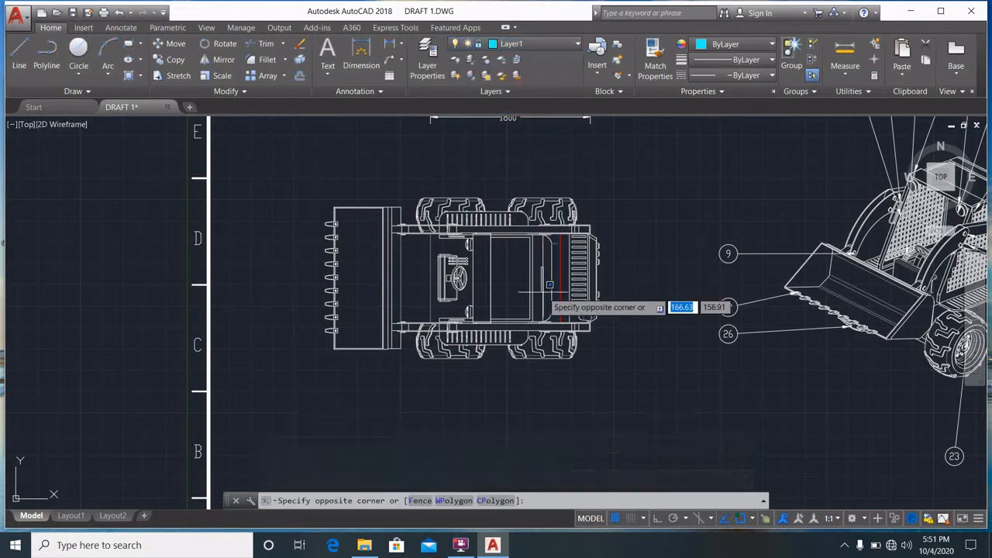
click(546, 286)
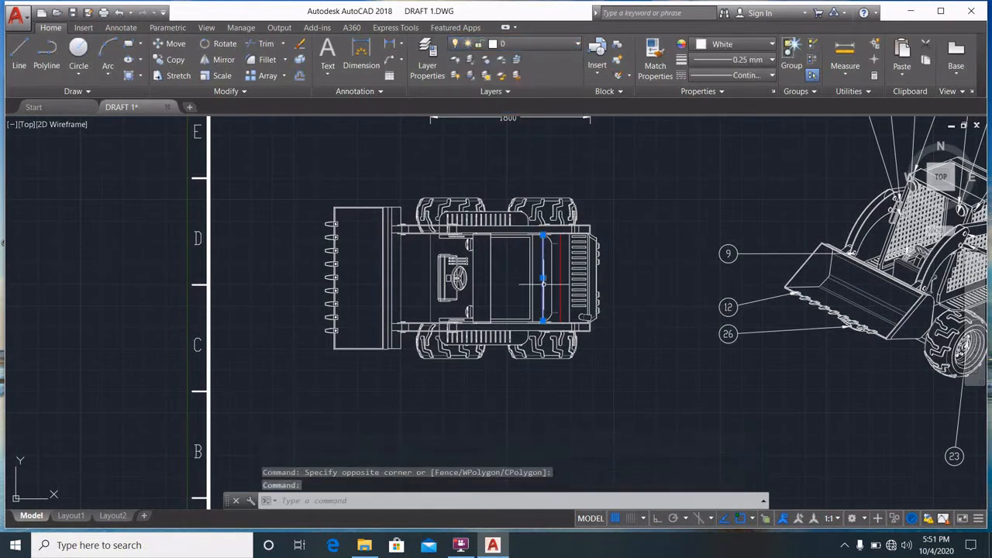
click(542, 45)
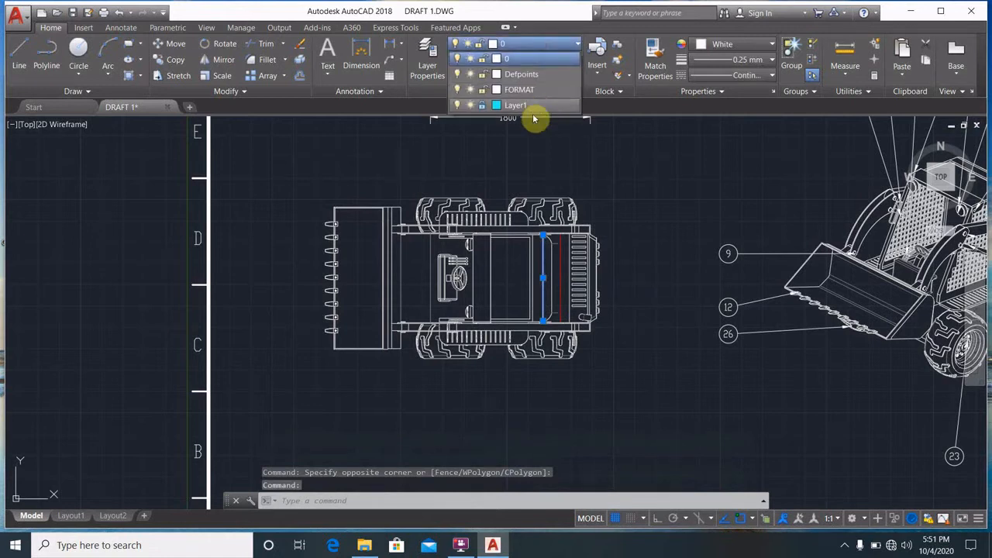
click(482, 105)
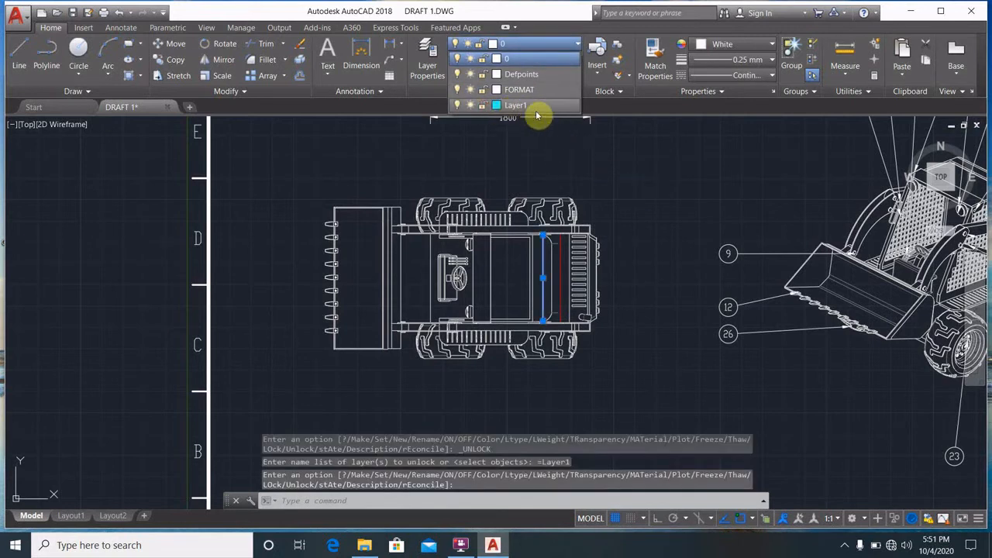
click(532, 107)
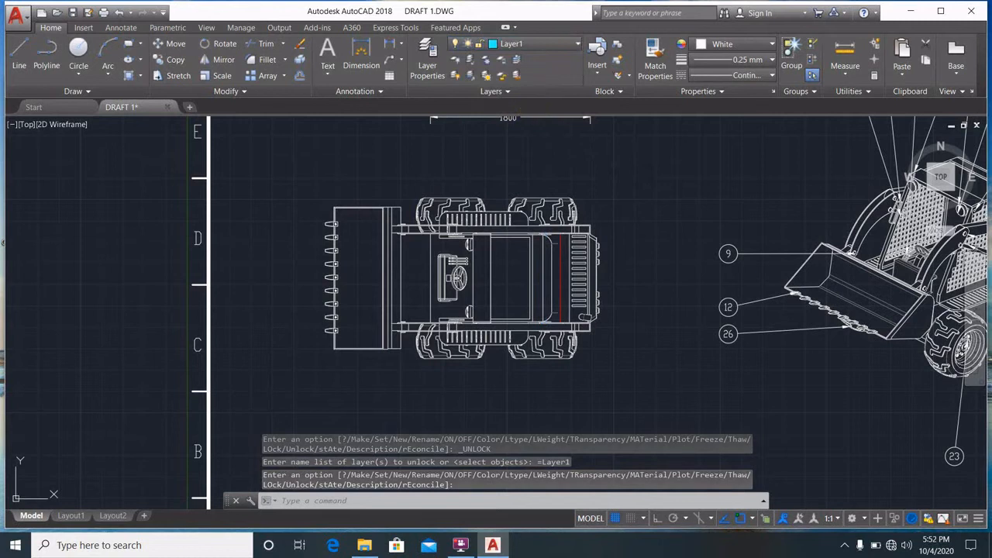
click(616, 184)
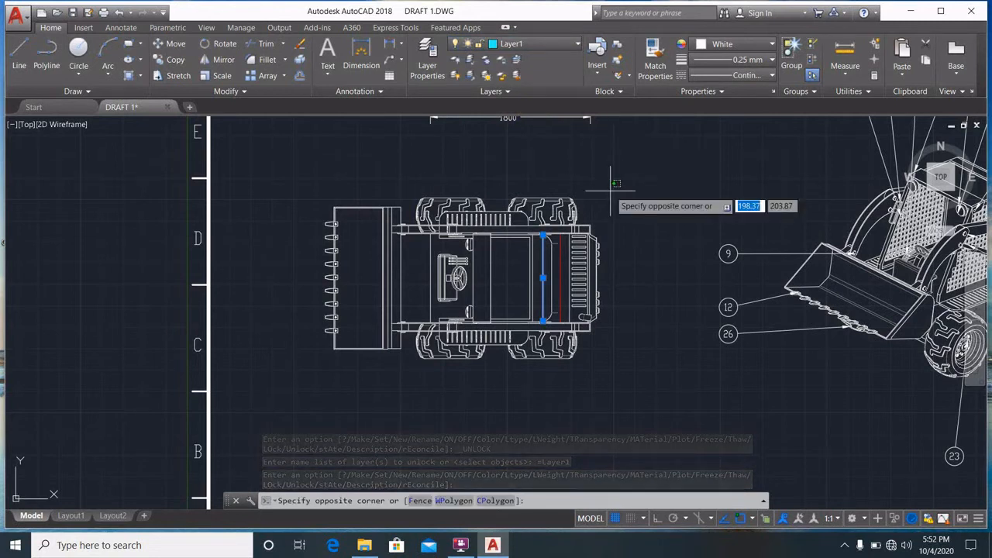
key(Escape)
key(Escape)
key(Escape)
Step: Set the color of the straight vertical line between the two rounded rear cab corners in the top view to 237,238,153
scroll(540, 319, down, 5)
scroll(495, 351, up, 10)
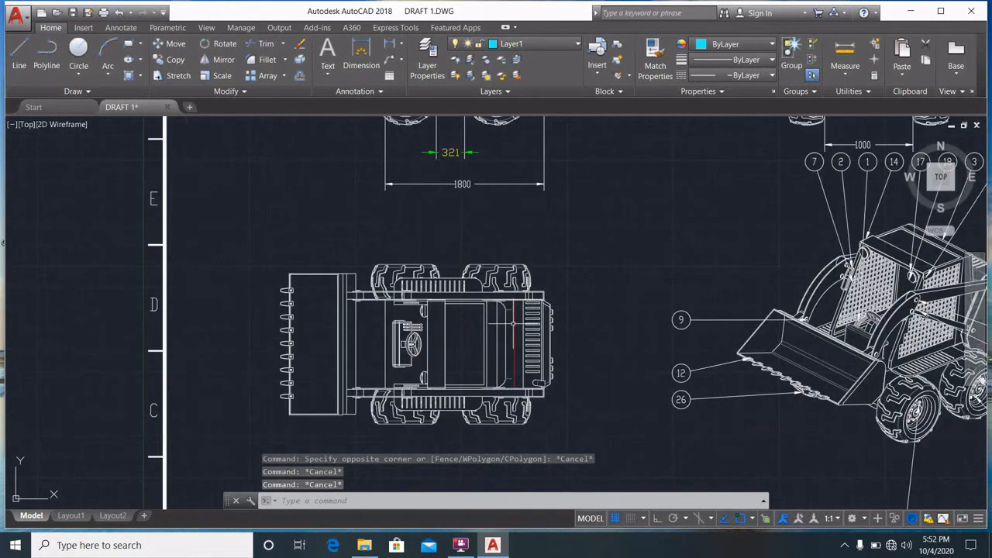
scroll(458, 312, up, 2)
scroll(473, 310, down, 8)
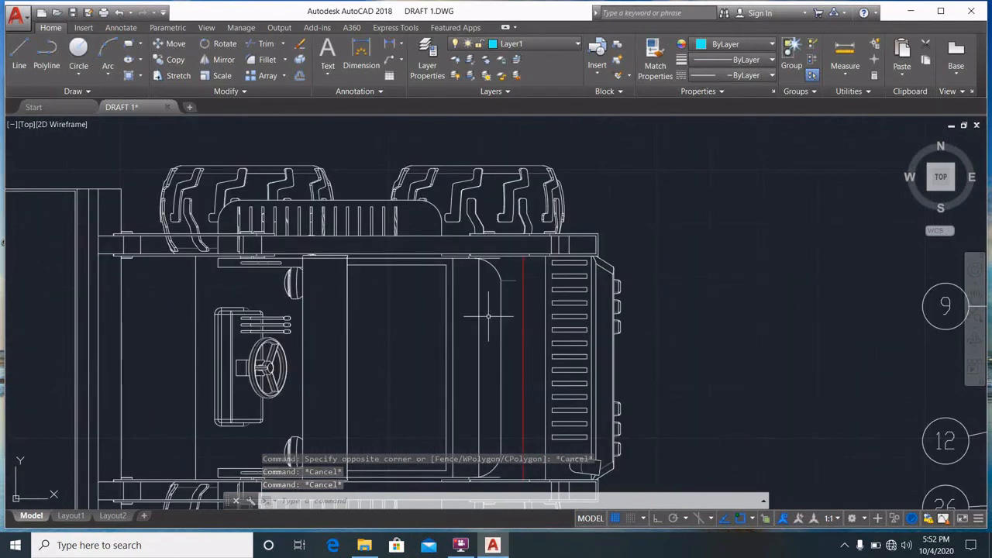
scroll(577, 252, down, 1)
scroll(488, 241, up, 8)
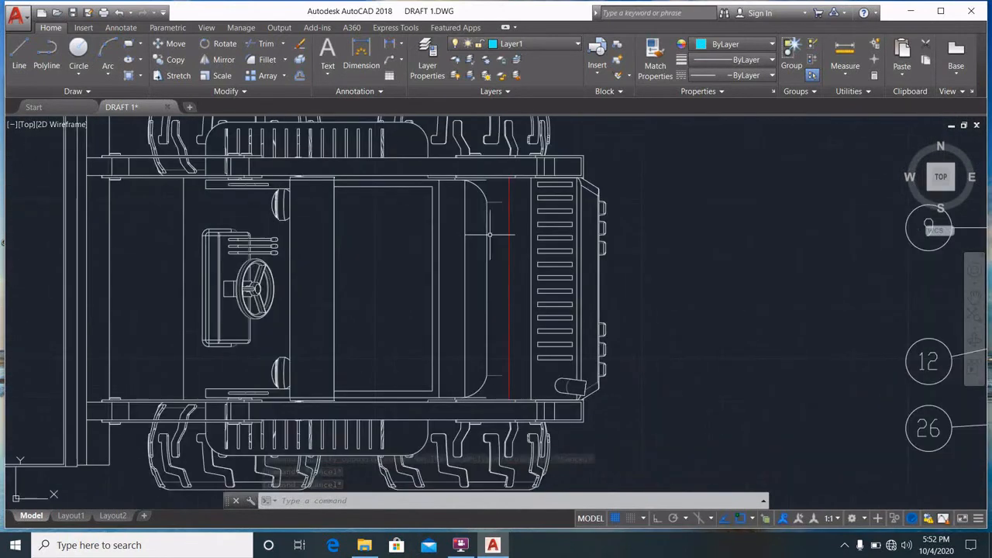
click(473, 283)
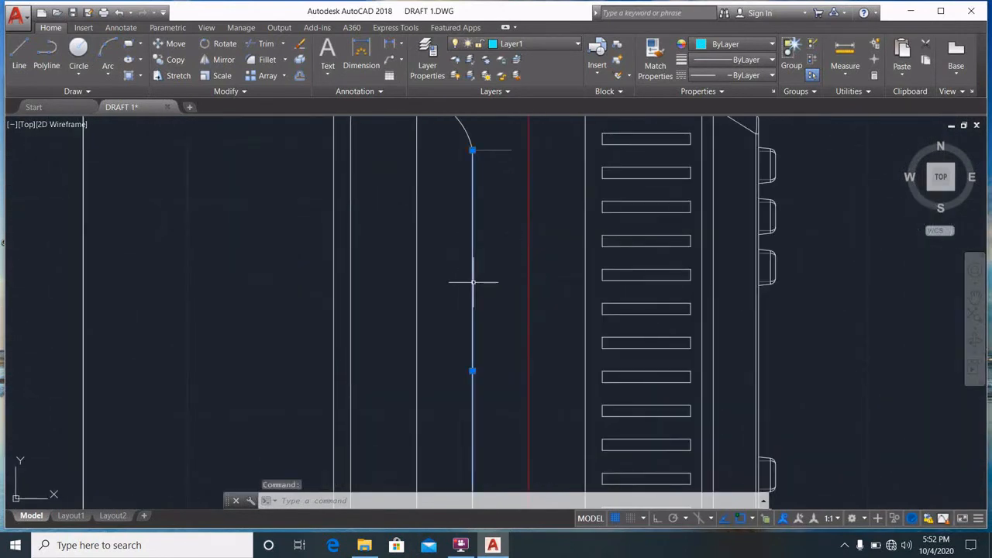
click(759, 51)
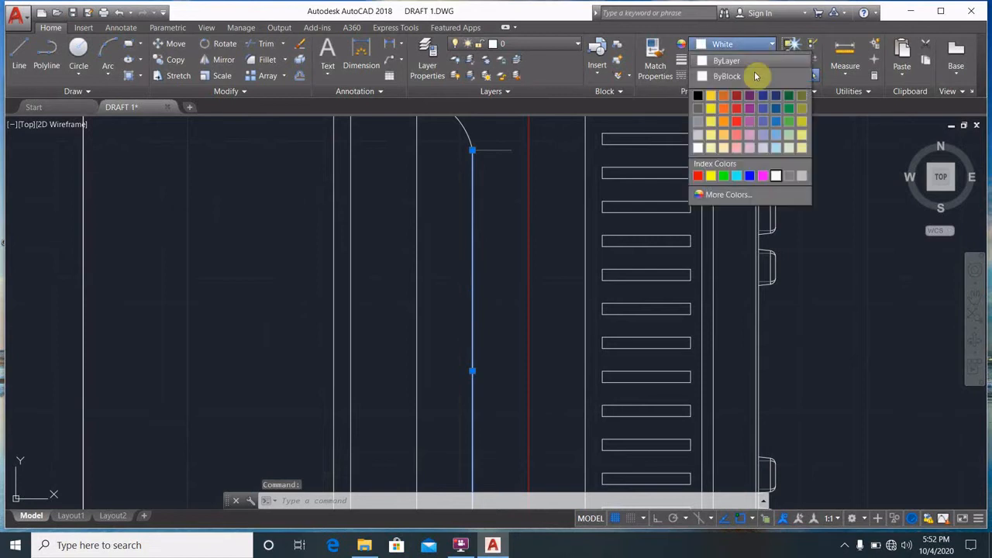
click(802, 147)
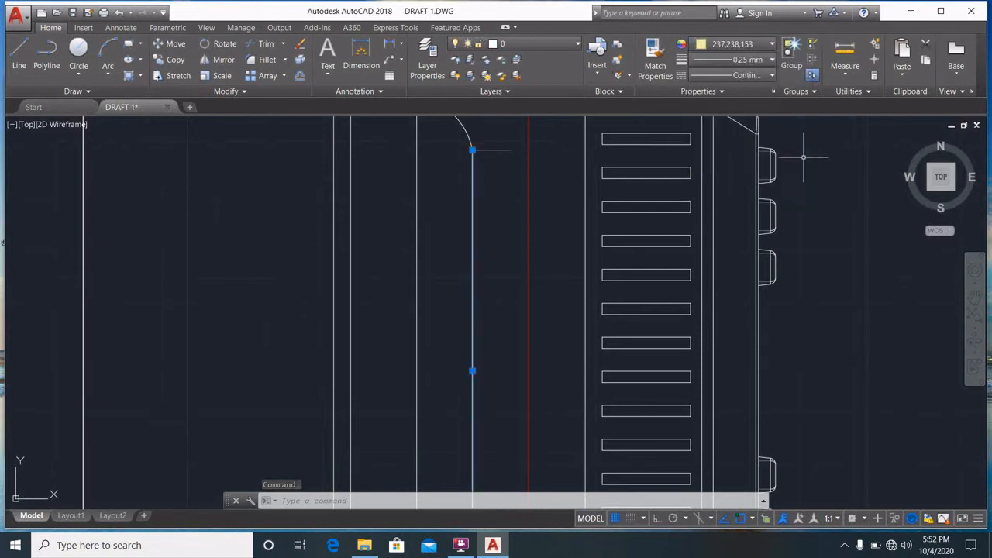
click(815, 221)
key(Escape)
key(Escape)
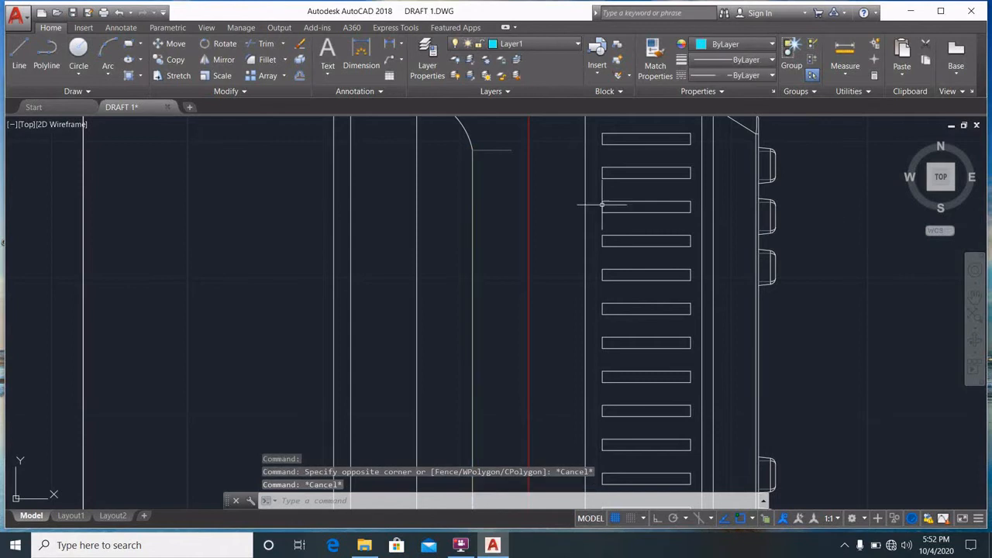
Step: Try to turn off Layer1, choosing to keep the current layer on
scroll(488, 205, up, 3)
scroll(487, 203, down, 5)
middle_drag(499, 202, 615, 221)
click(574, 45)
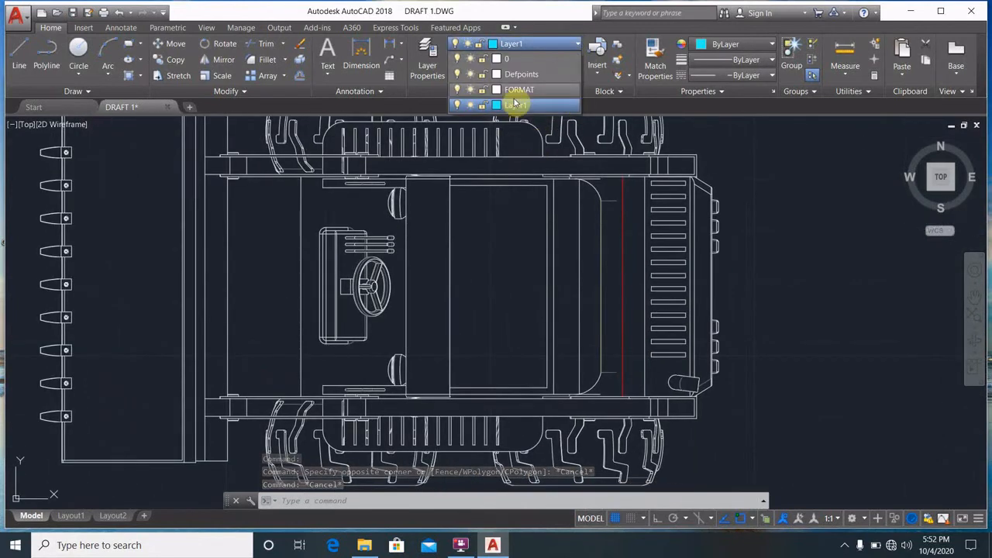
click(457, 106)
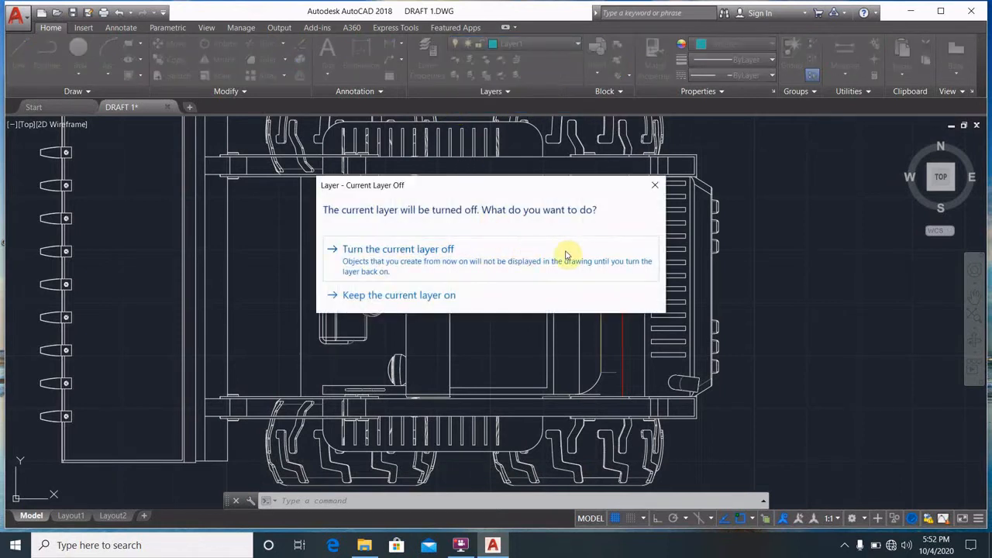
click(488, 298)
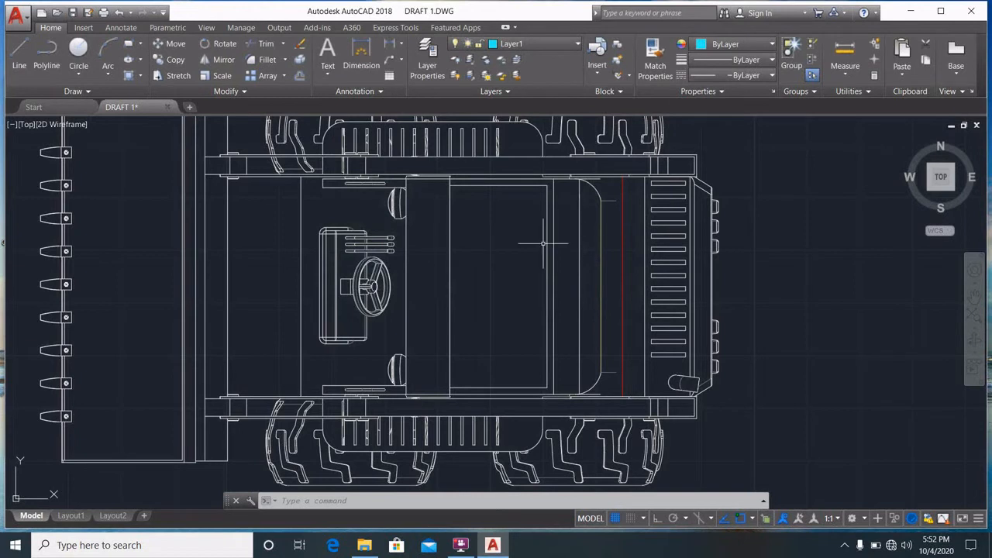
Step: Move the vertical line at the rear edge of the crossbar behind the steering wheel in the top view to Layer1
click(450, 221)
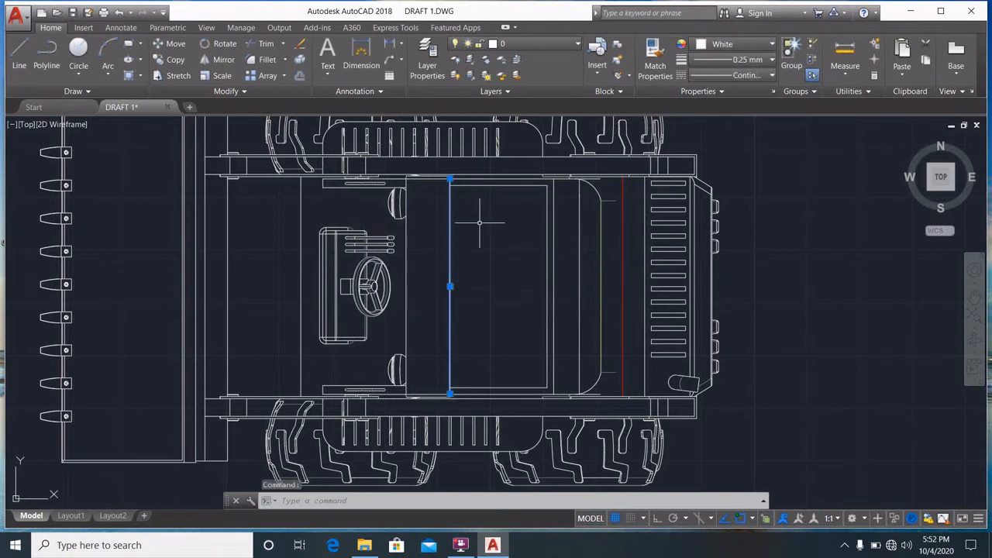
click(534, 45)
click(507, 104)
click(450, 179)
click(794, 272)
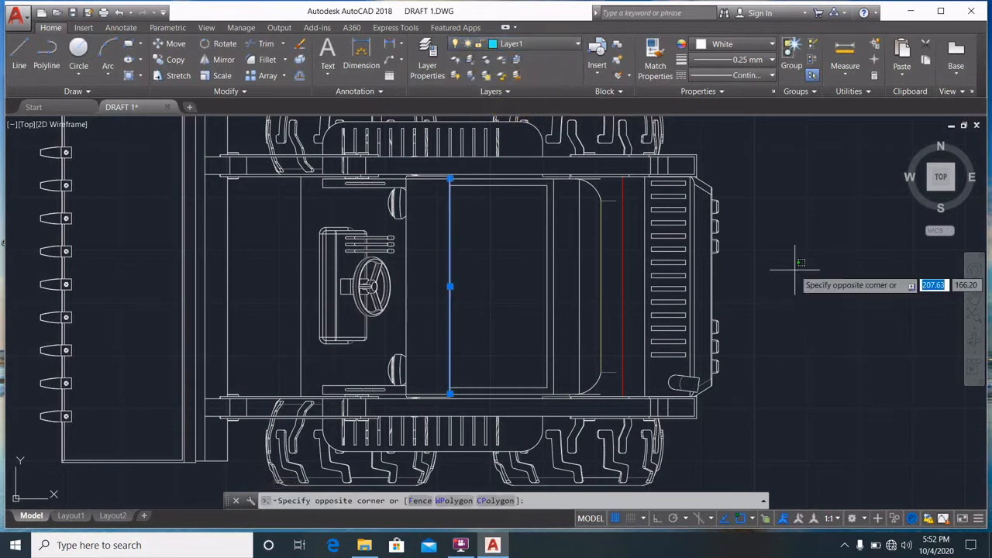
key(Escape)
key(Escape)
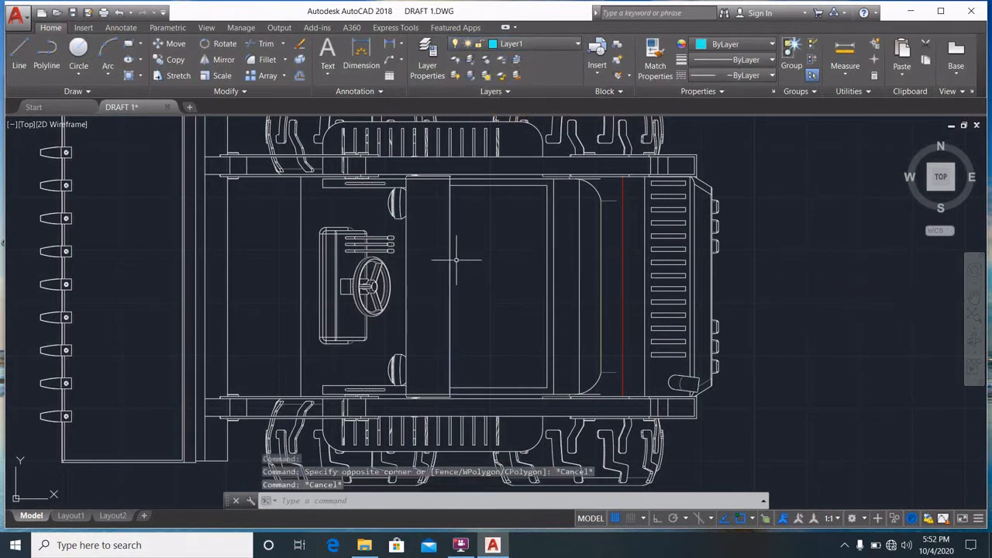
Step: Examine the edited top-view lines, the dimensioned side view and the overall arrangement of the drawing's views
scroll(437, 367, up, 5)
scroll(479, 393, down, 5)
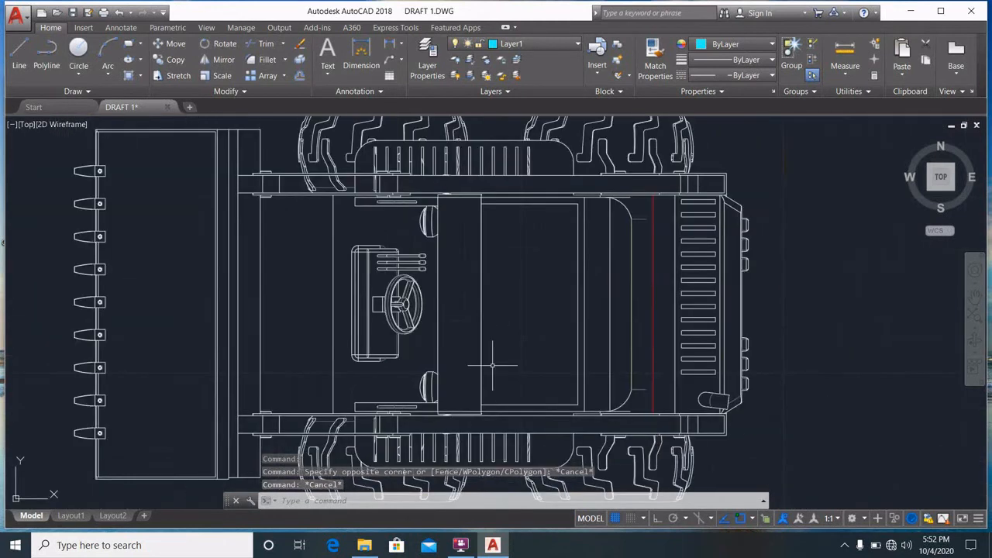
mouse_move(508, 271)
middle_down()
mouse_move(552, 297)
mouse_move(582, 295)
middle_up()
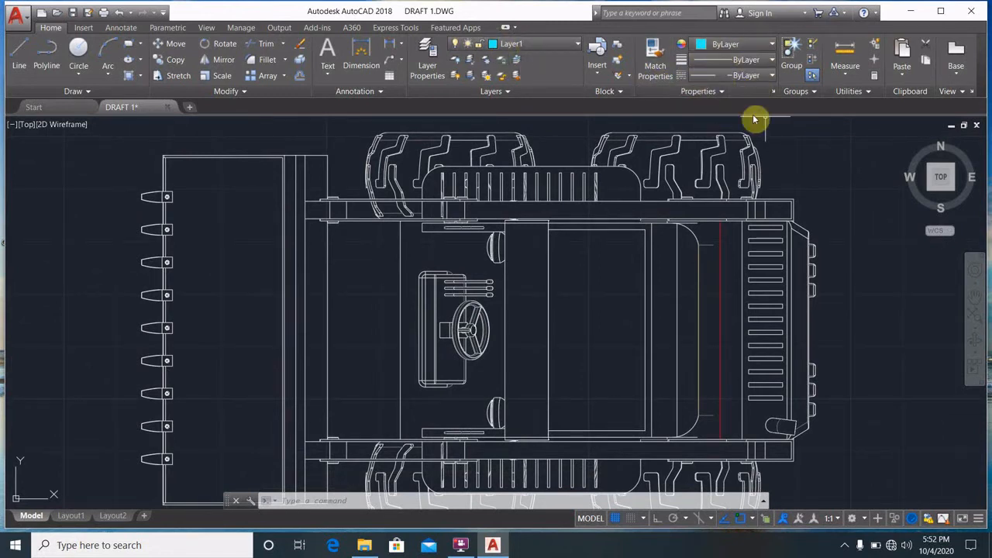
scroll(535, 245, down, 4)
mouse_move(546, 242)
middle_down()
mouse_move(472, 300)
mouse_move(426, 383)
mouse_move(456, 421)
middle_up()
middle_drag(508, 141, 530, 263)
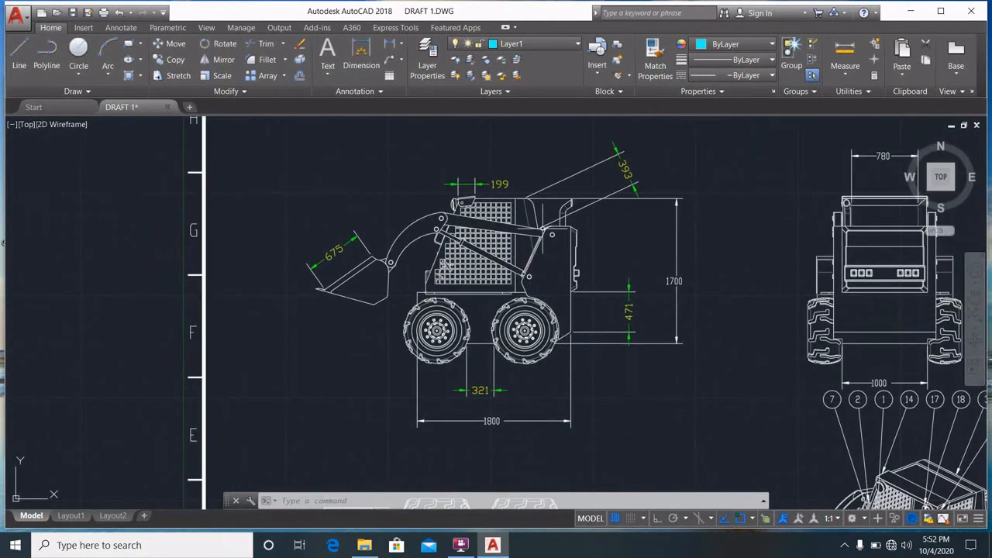
scroll(626, 177, up, 2)
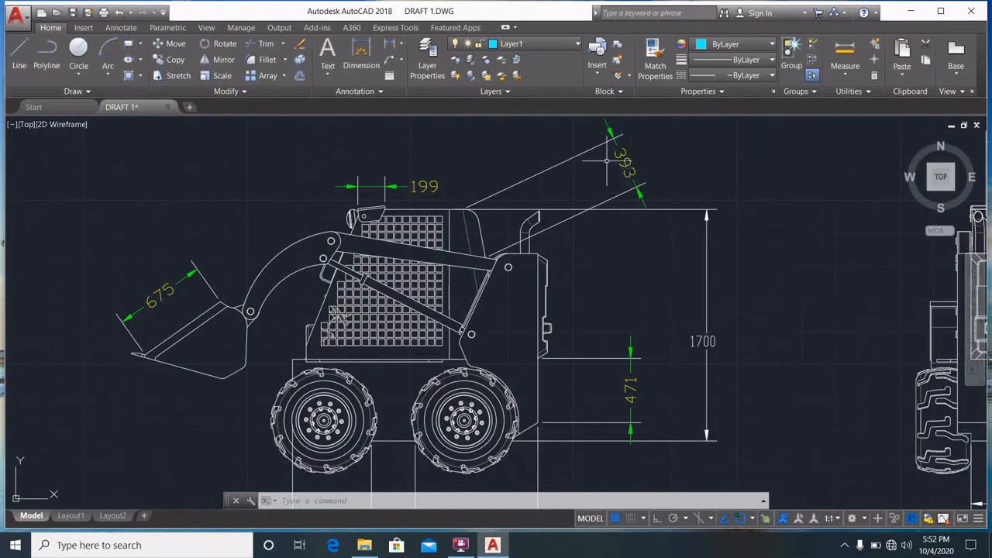
scroll(595, 225, down, 2)
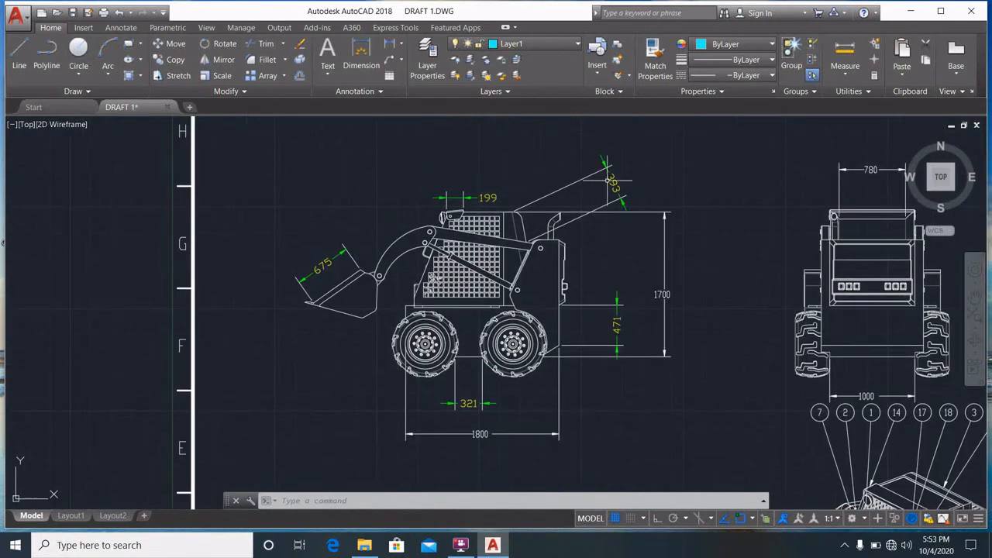
middle_drag(629, 302, 616, 208)
scroll(616, 266, down, 2)
mouse_move(633, 326)
middle_down()
mouse_move(504, 225)
mouse_move(484, 302)
middle_up()
scroll(665, 274, up, 4)
scroll(665, 273, down, 4)
middle_drag(664, 274, 727, 249)
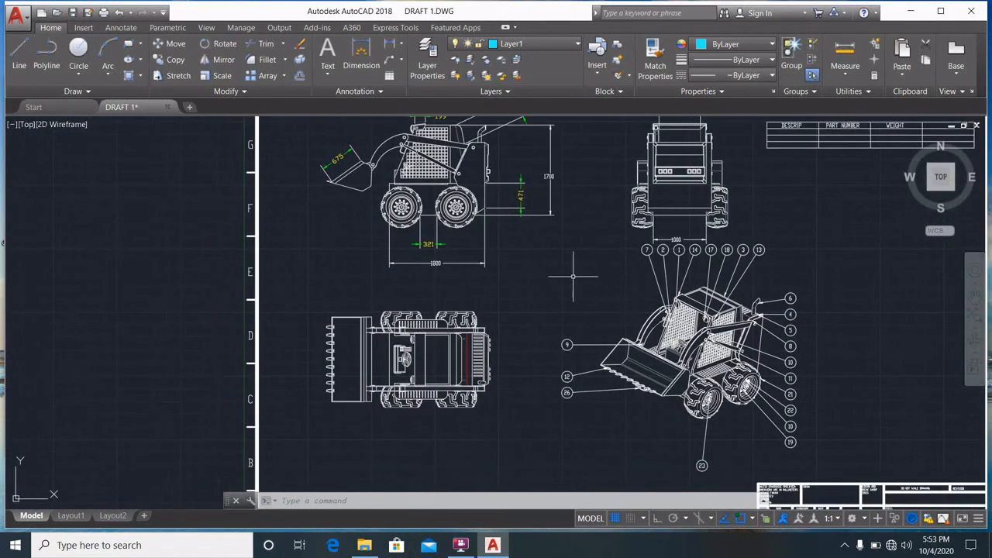
click(328, 68)
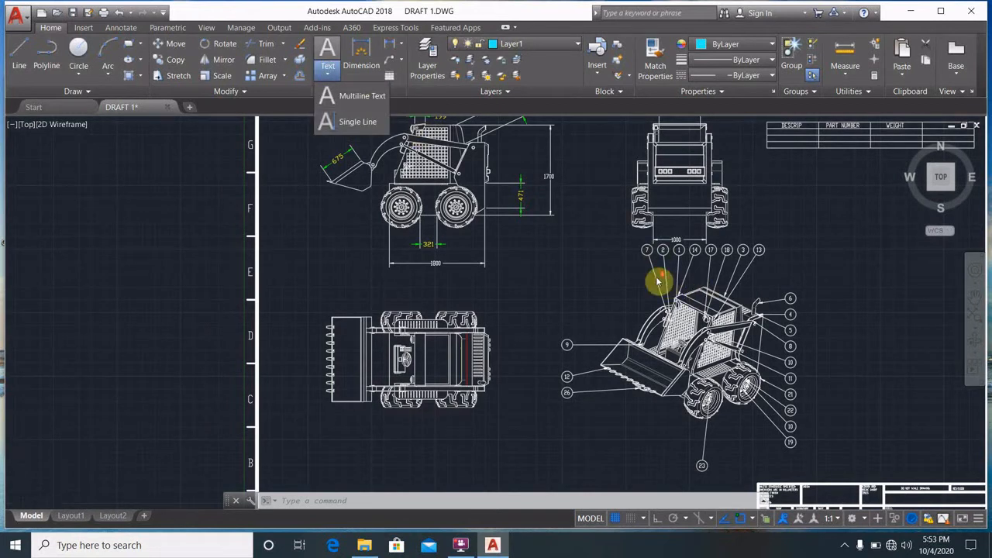
scroll(659, 283, down, 5)
scroll(587, 361, up, 5)
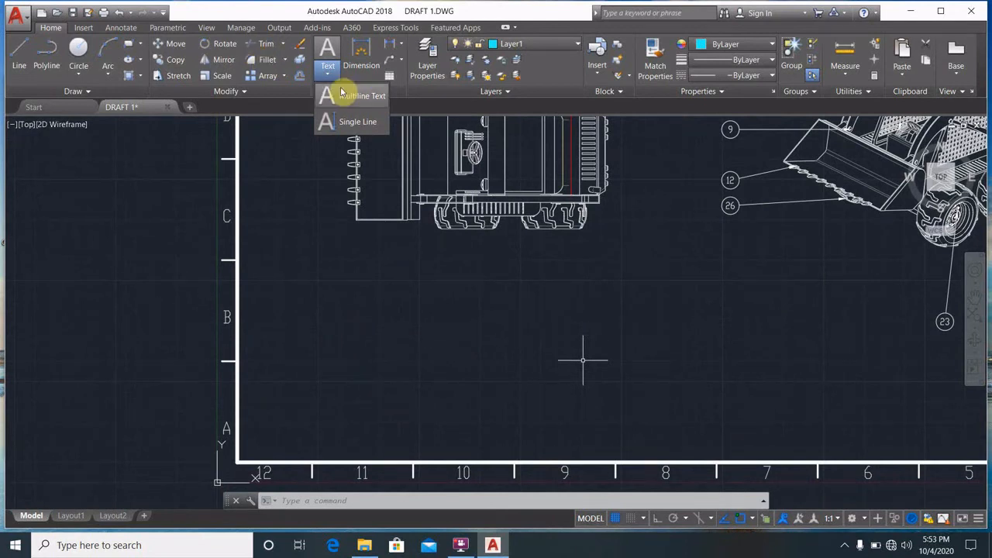
click(347, 122)
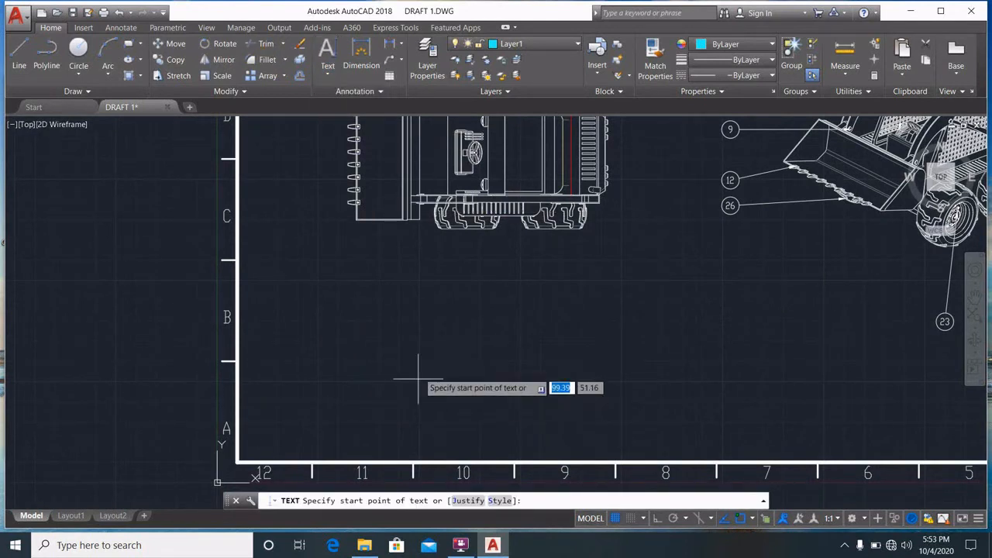
click(417, 347)
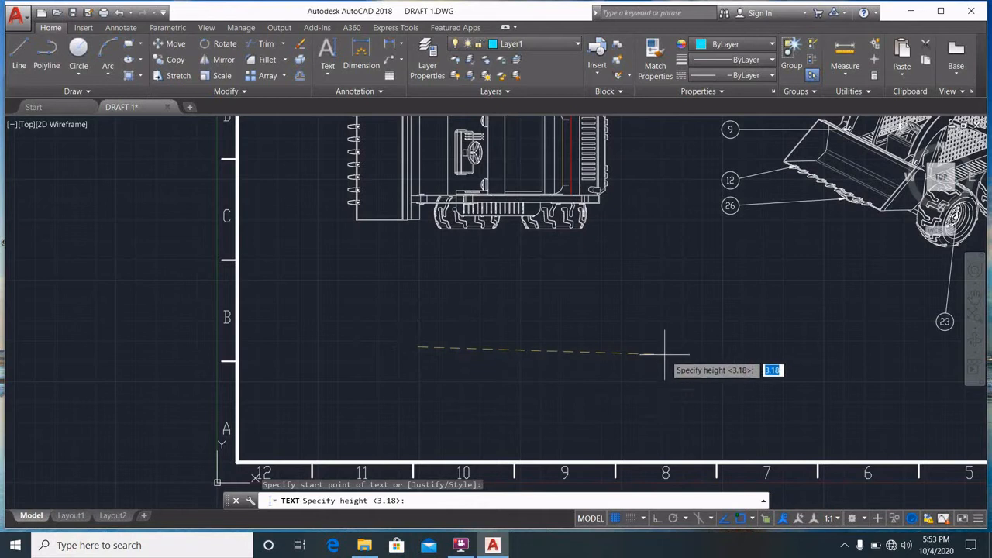
key(Return)
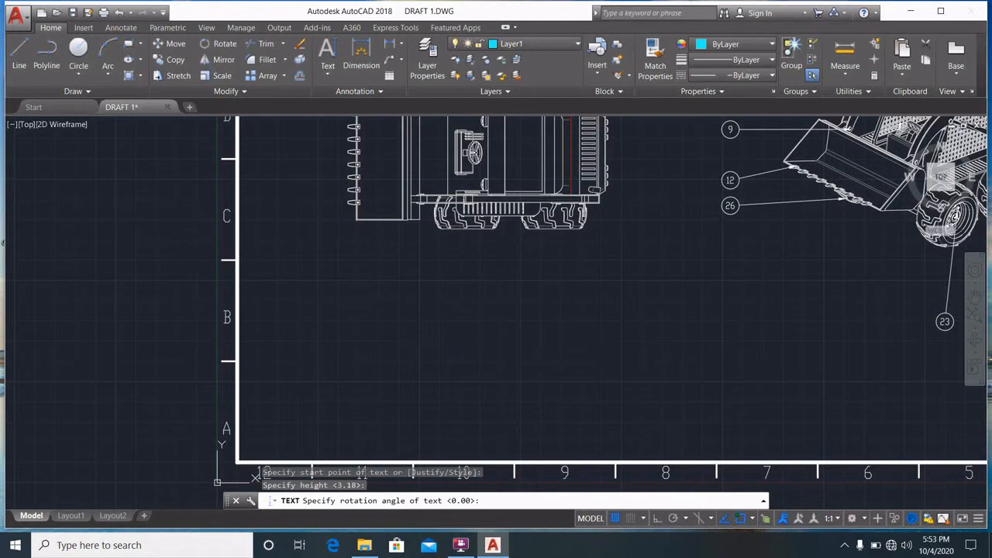
scroll(552, 287, down, 4)
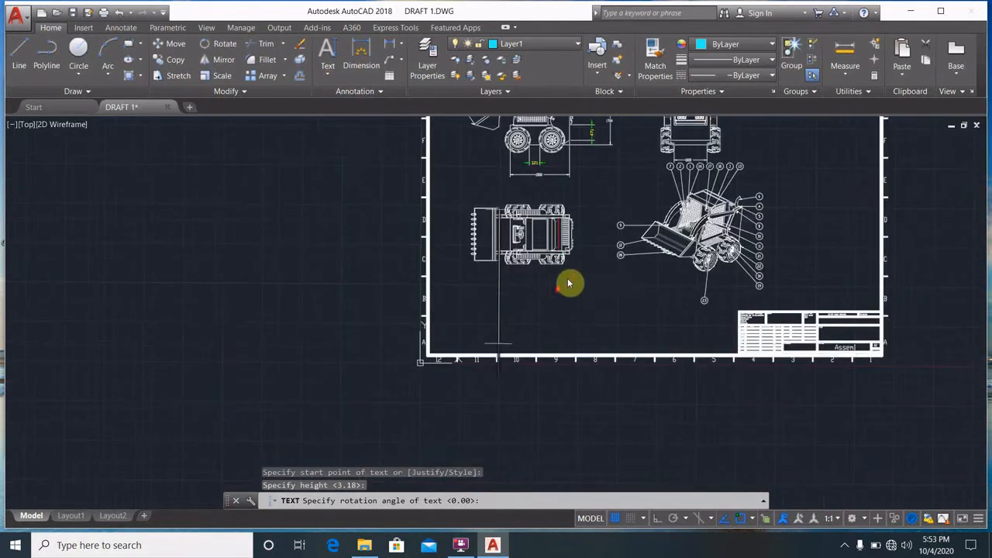
scroll(591, 238, down, 5)
scroll(591, 238, up, 5)
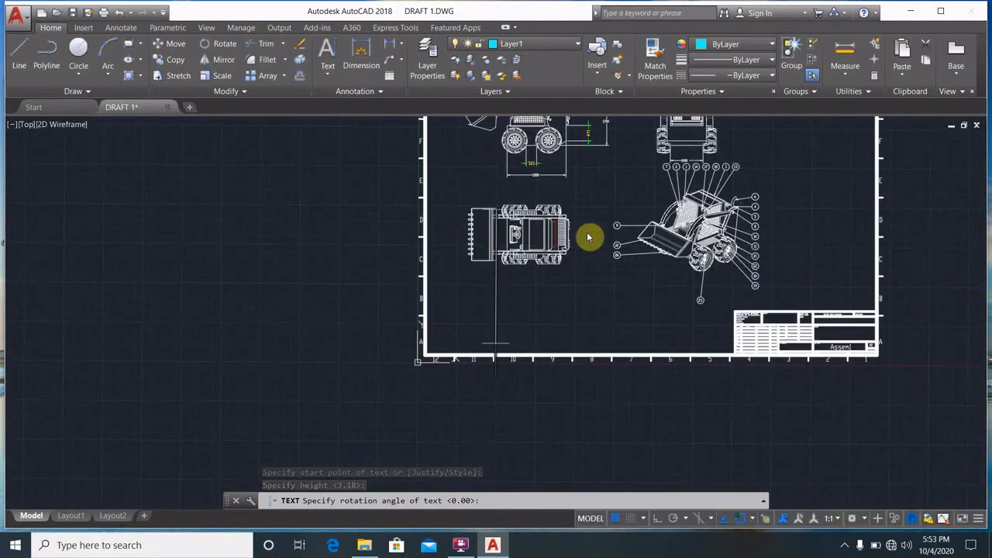
click(495, 331)
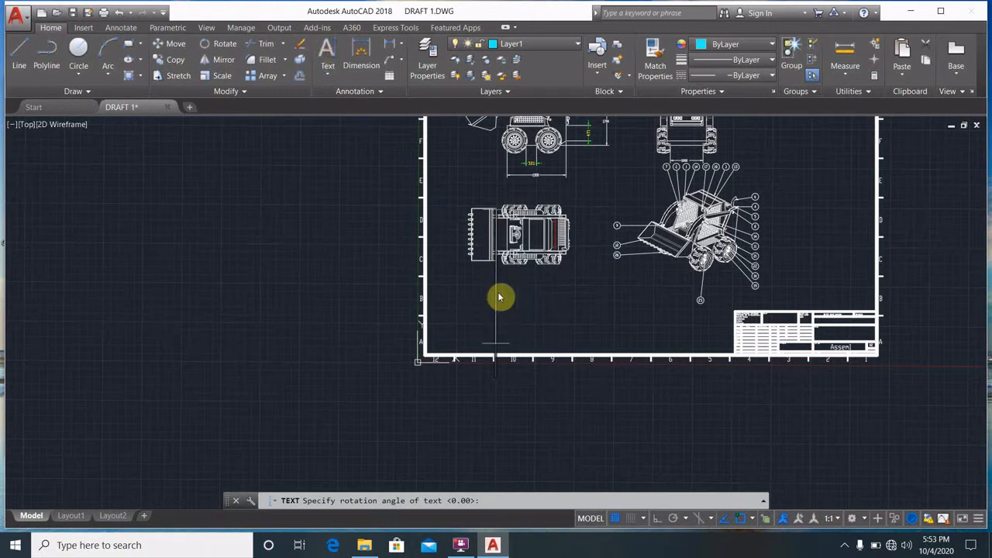
key(Escape)
key(Escape)
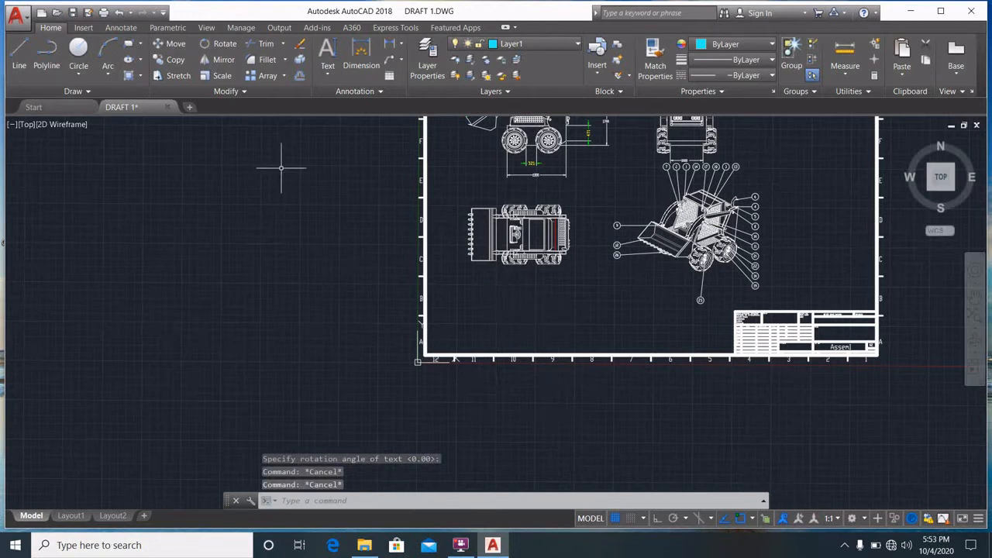
Step: Set the current text style to SLDTEXTSTYLE0
click(392, 94)
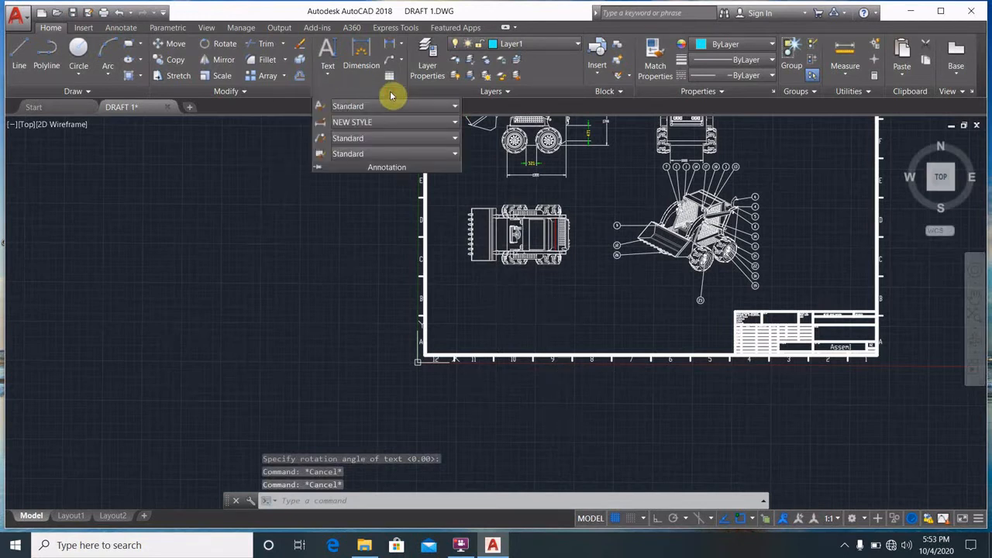
click(435, 107)
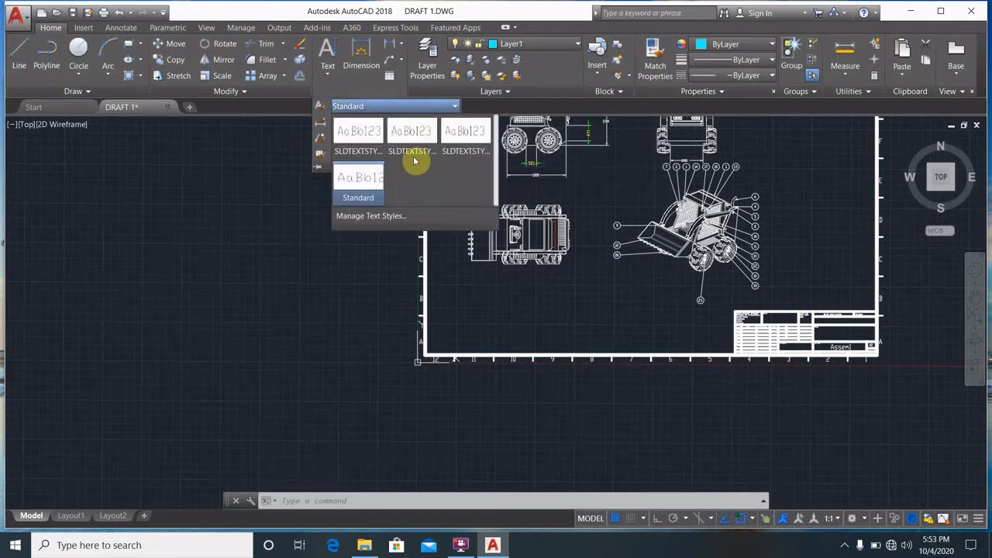
click(361, 138)
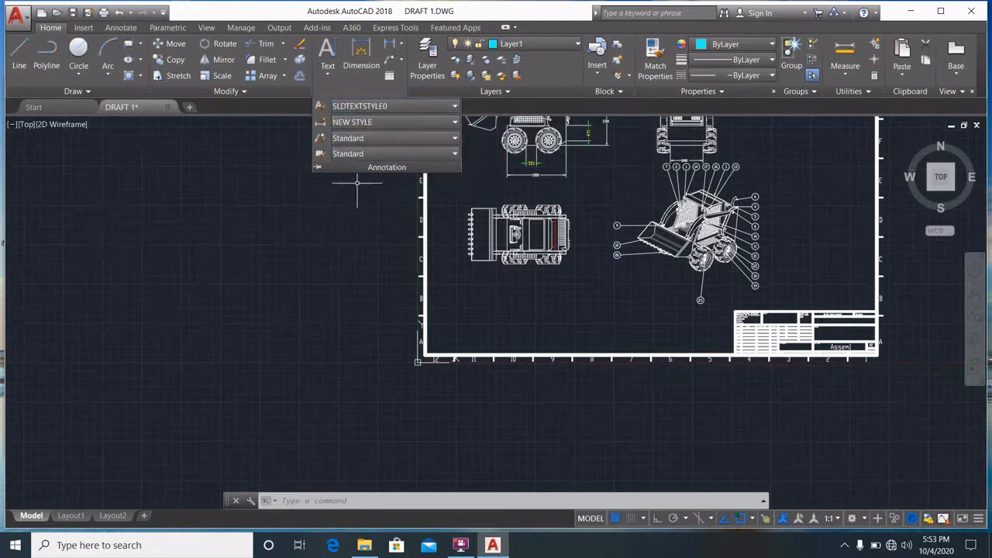
click(337, 194)
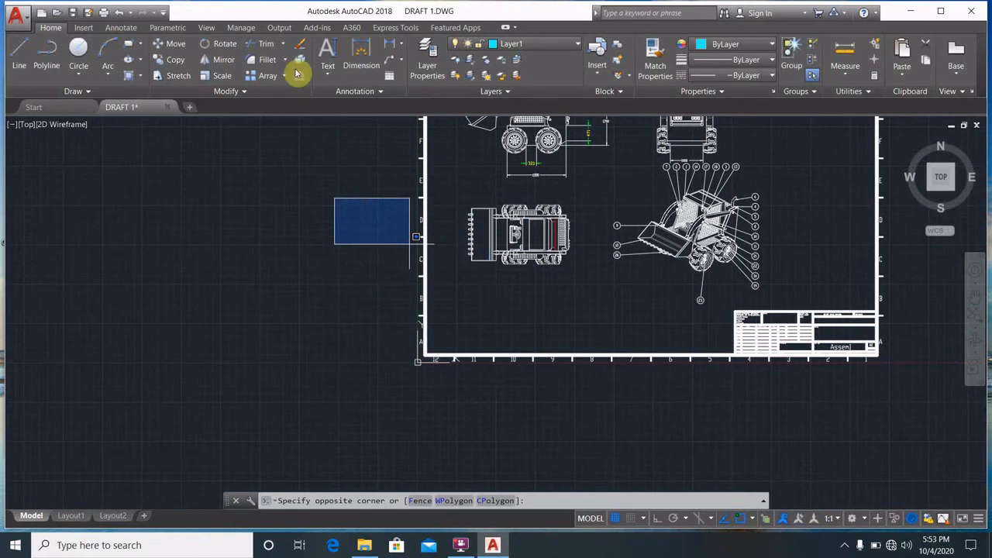
Step: Place the single-line text "KK" in the empty area below the top view
click(327, 59)
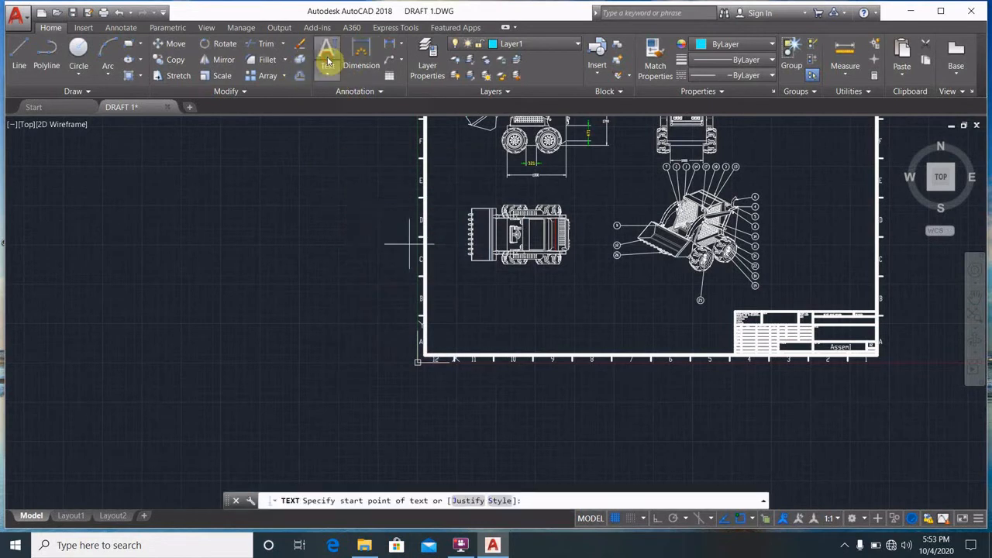
click(516, 334)
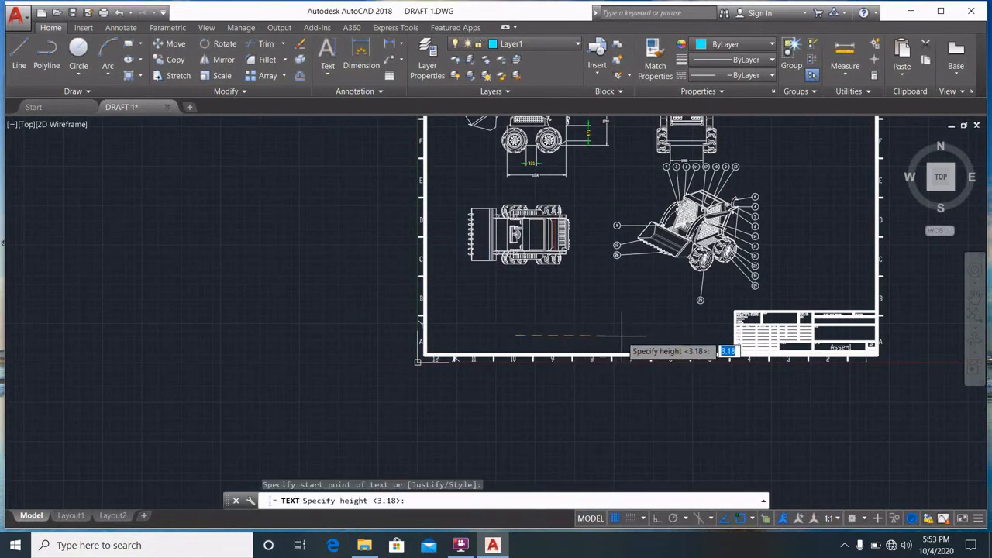
key(Return)
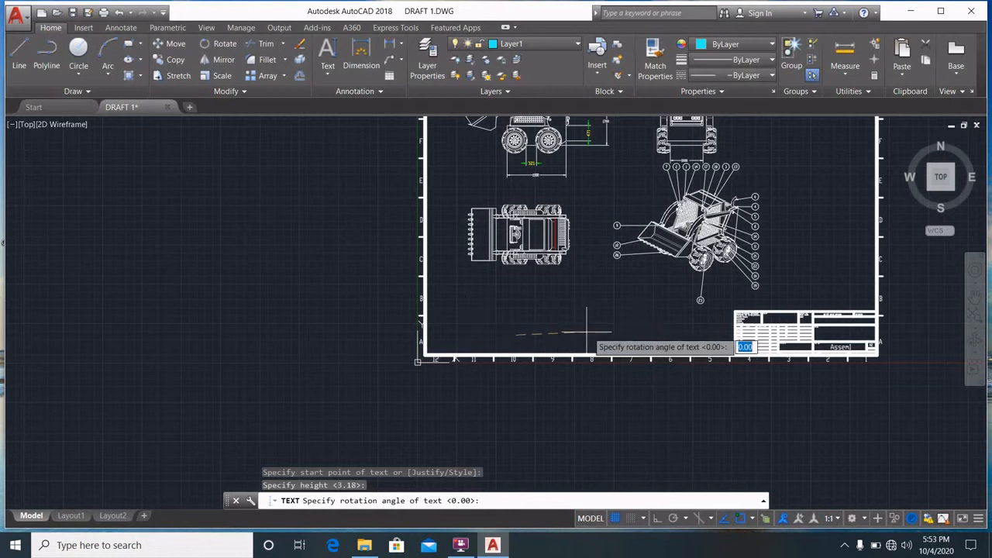
click(602, 337)
scroll(554, 288, down, 4)
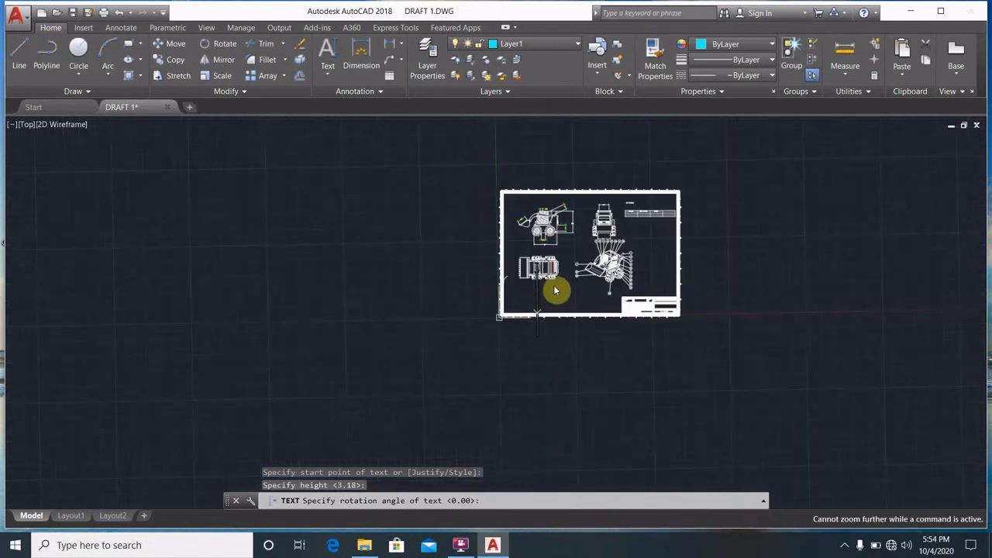
scroll(558, 284, up, 6)
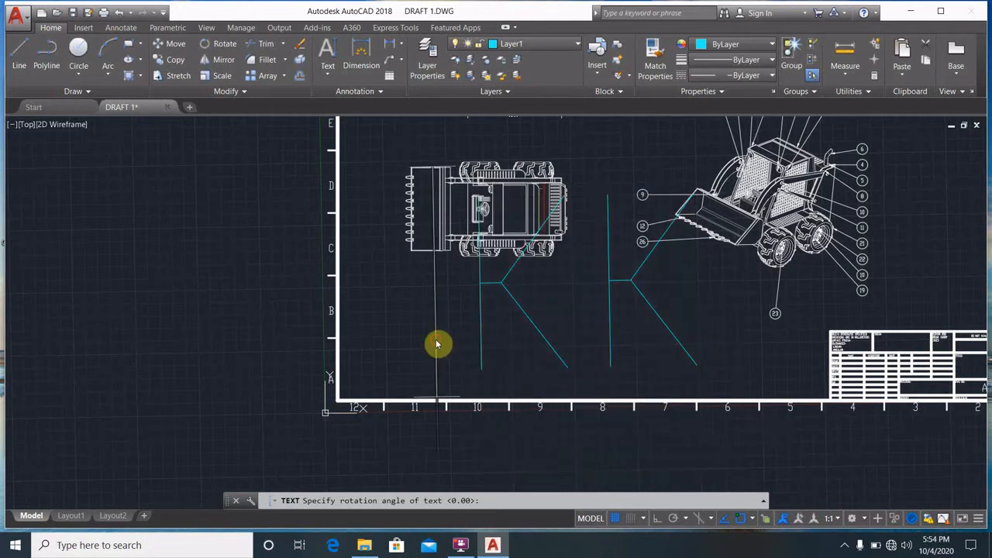
key(Escape)
key(Escape)
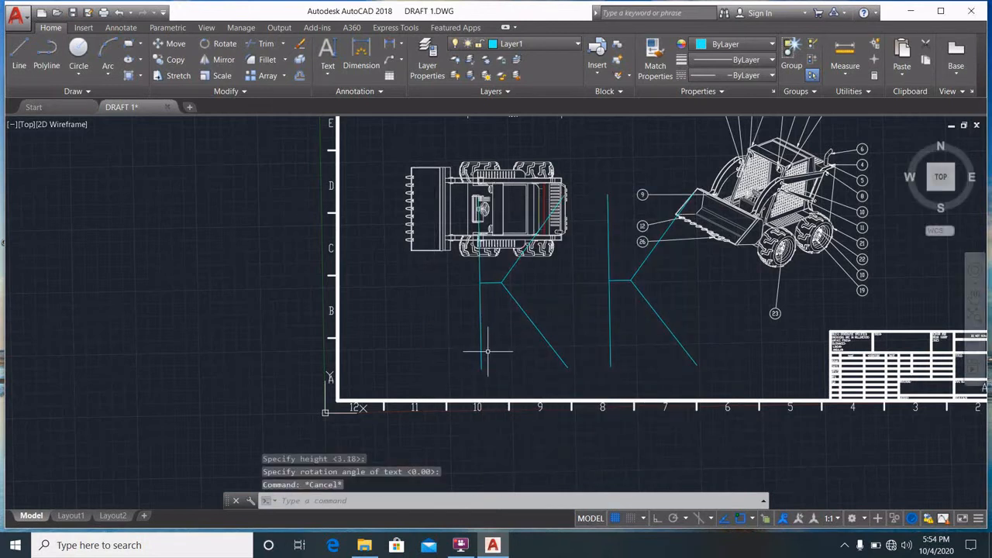
click(481, 358)
right_click(482, 363)
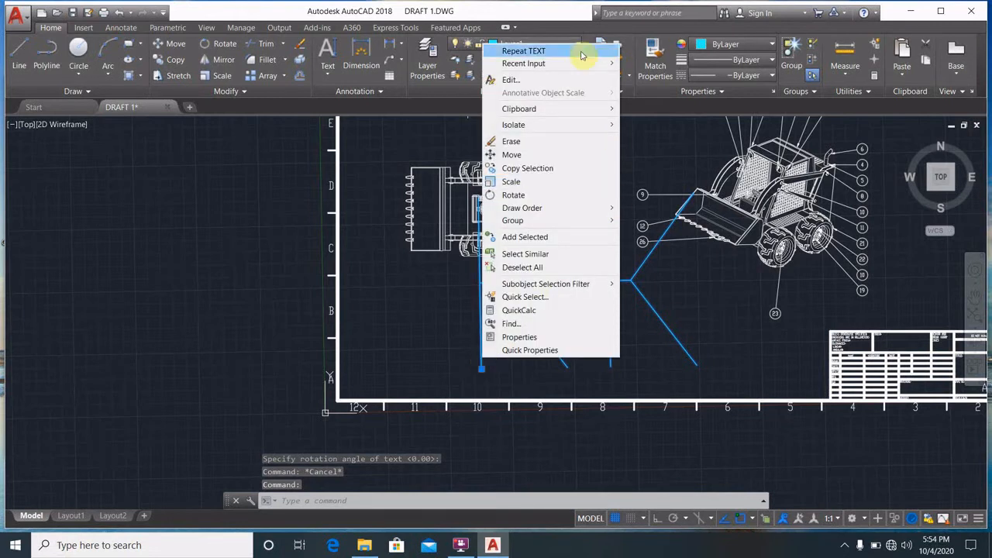
click(520, 79)
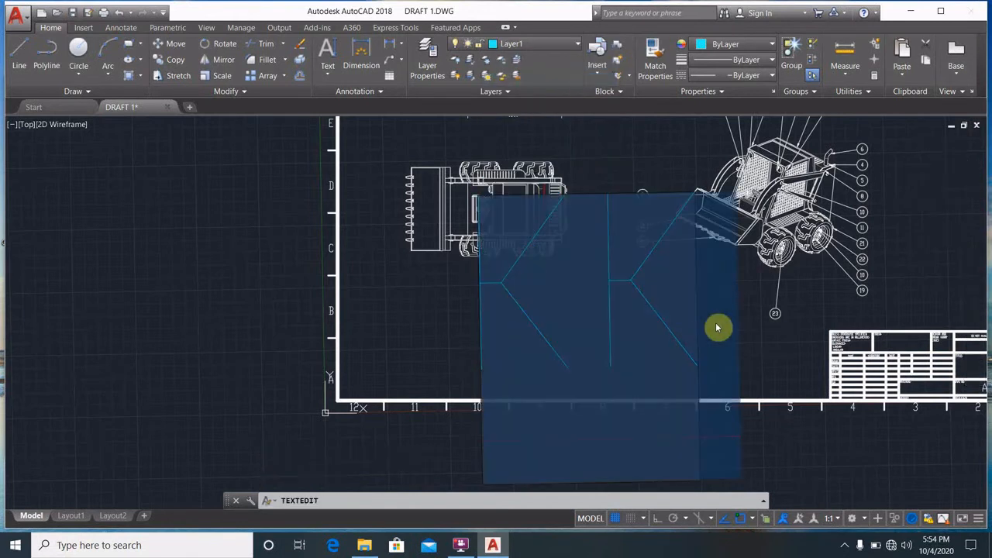
key(Escape)
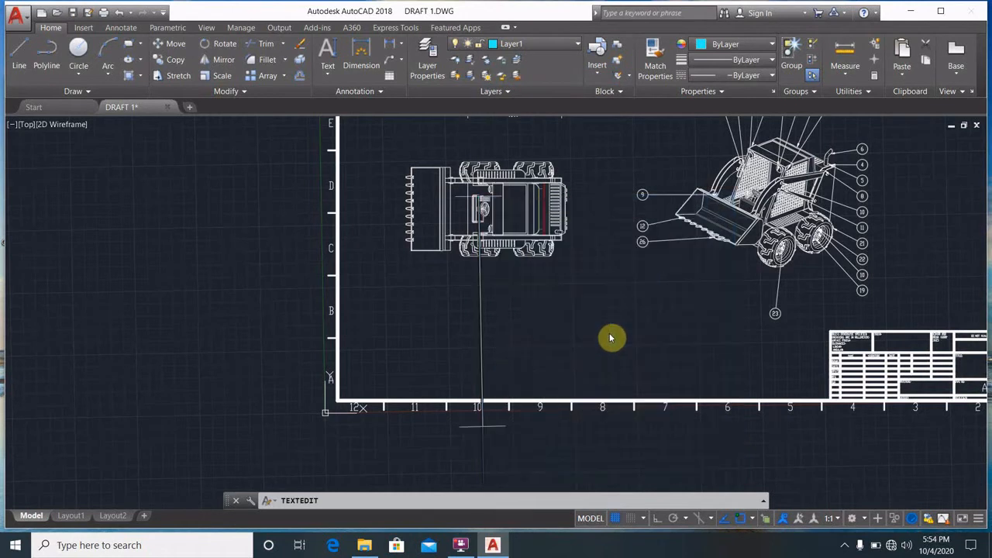
key(Escape)
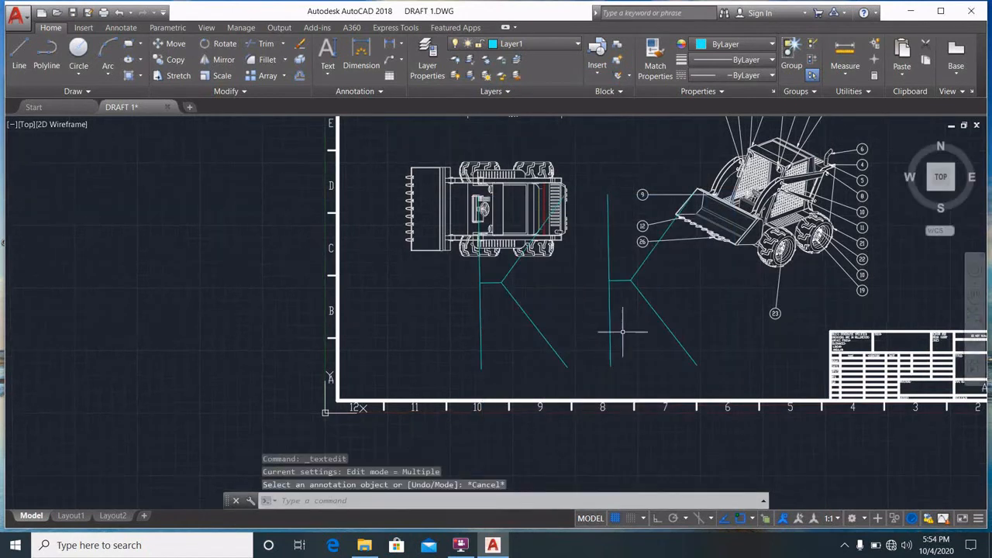
Step: Delete the oversized "KK" text overlapping the top view
click(612, 334)
click(611, 335)
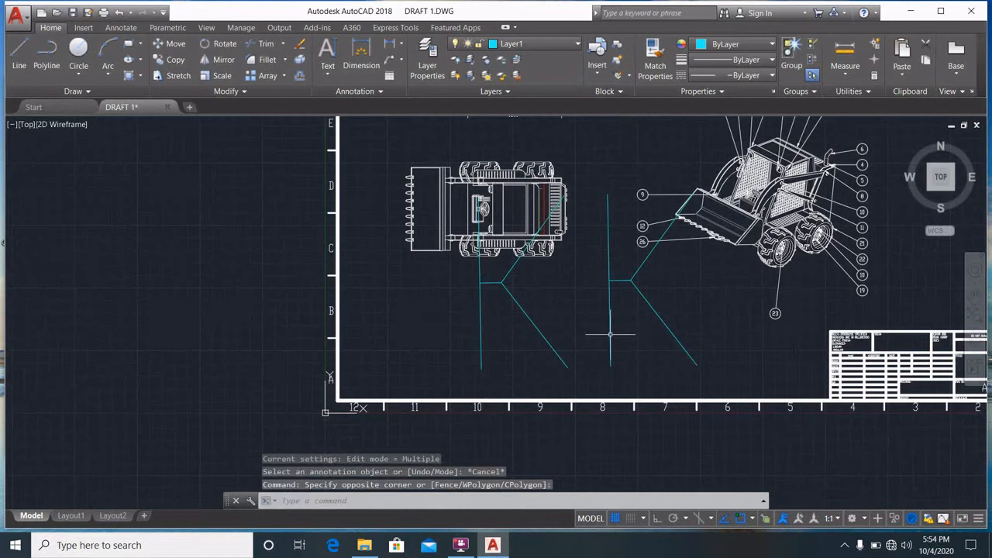
key(Escape)
click(612, 335)
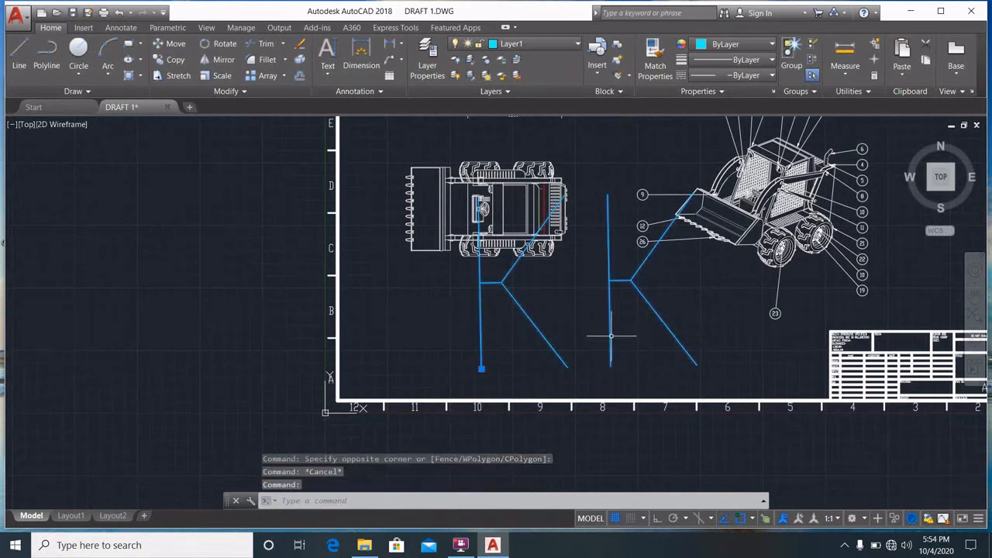
key(Delete)
Step: Examine the overall arrangement of the drawing sheet and the cells of its title block
scroll(640, 234, down, 4)
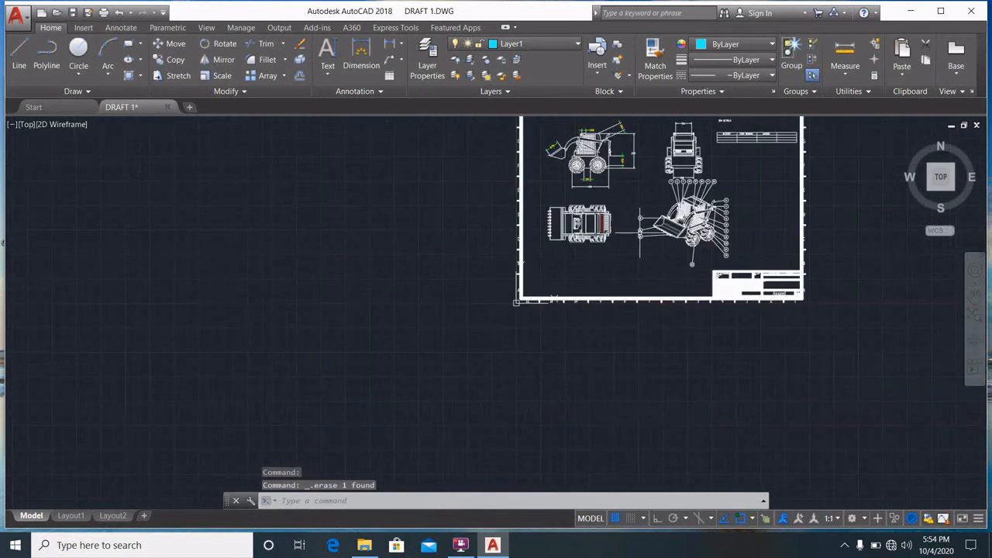
middle_drag(641, 231, 502, 294)
scroll(506, 279, up, 6)
scroll(533, 257, down, 4)
mouse_move(520, 260)
middle_down()
mouse_move(466, 281)
mouse_move(498, 302)
middle_up()
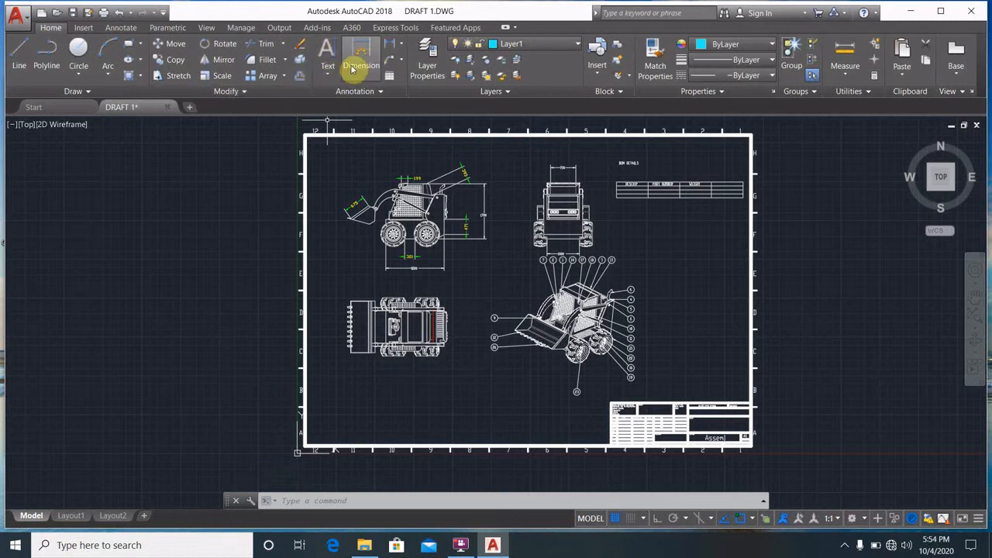
click(359, 68)
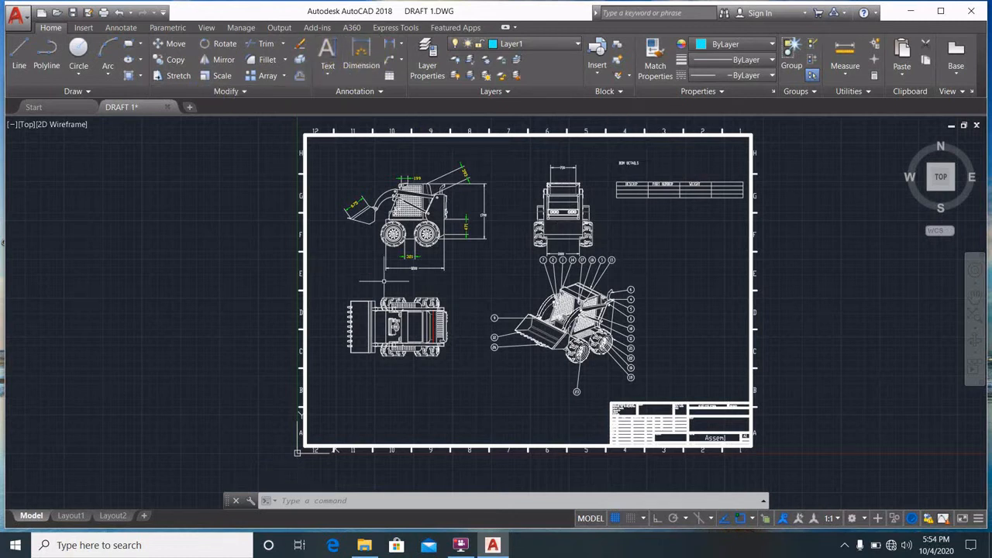
scroll(652, 356, up, 3)
scroll(664, 412, down, 3)
mouse_move(658, 401)
middle_down()
mouse_move(646, 353)
mouse_move(459, 291)
mouse_move(378, 283)
middle_up()
scroll(646, 353, up, 5)
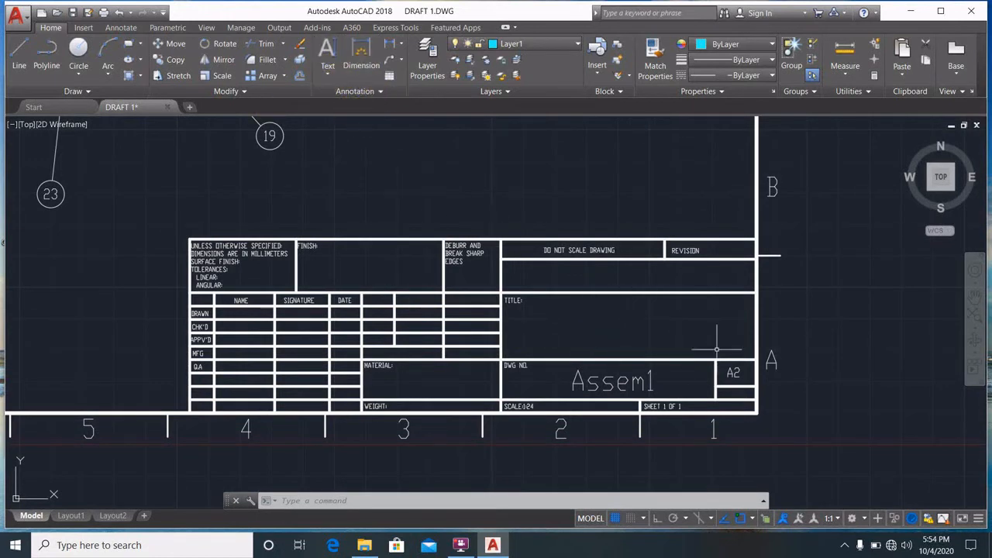
Step: Make Standard the current text style in the text style settings
click(331, 75)
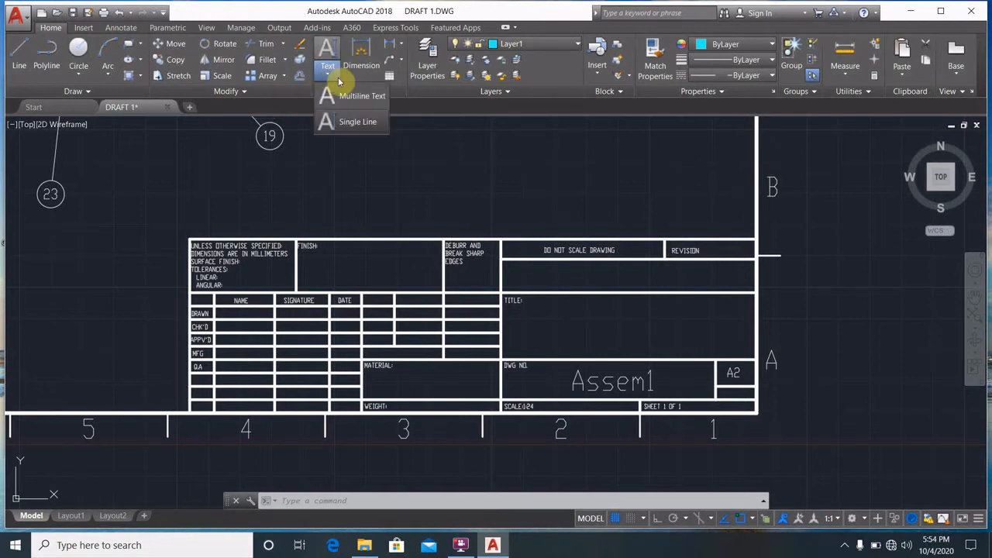
click(121, 29)
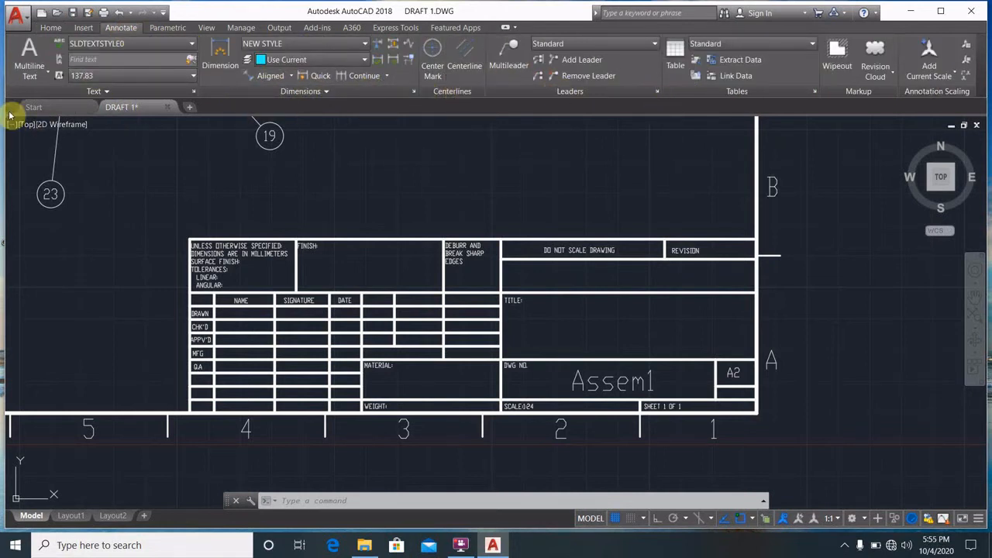
click(194, 93)
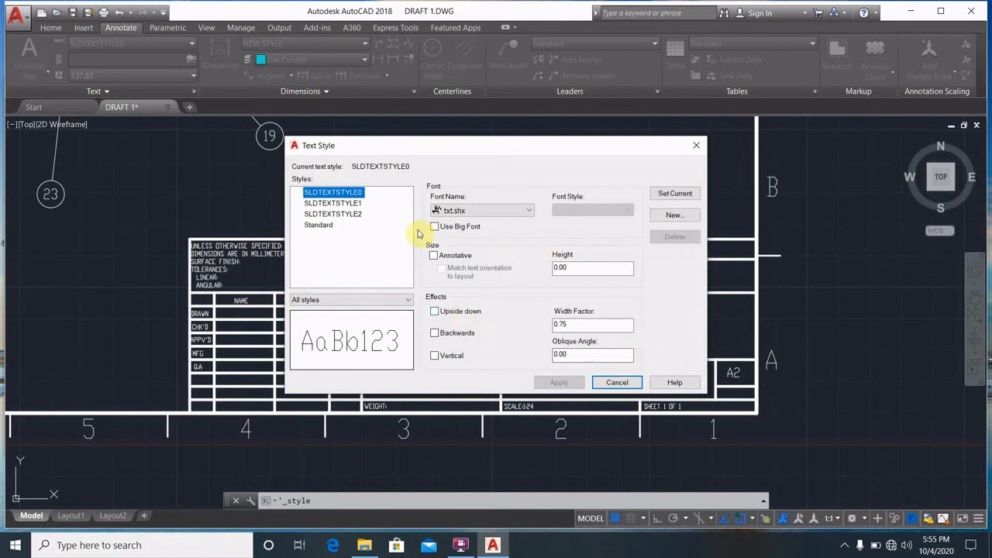
click(330, 227)
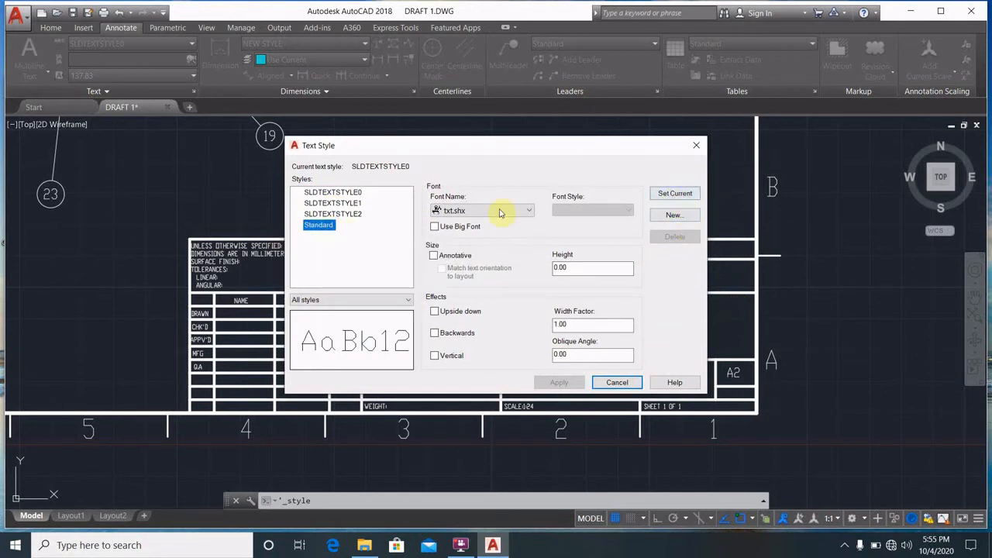
click(684, 195)
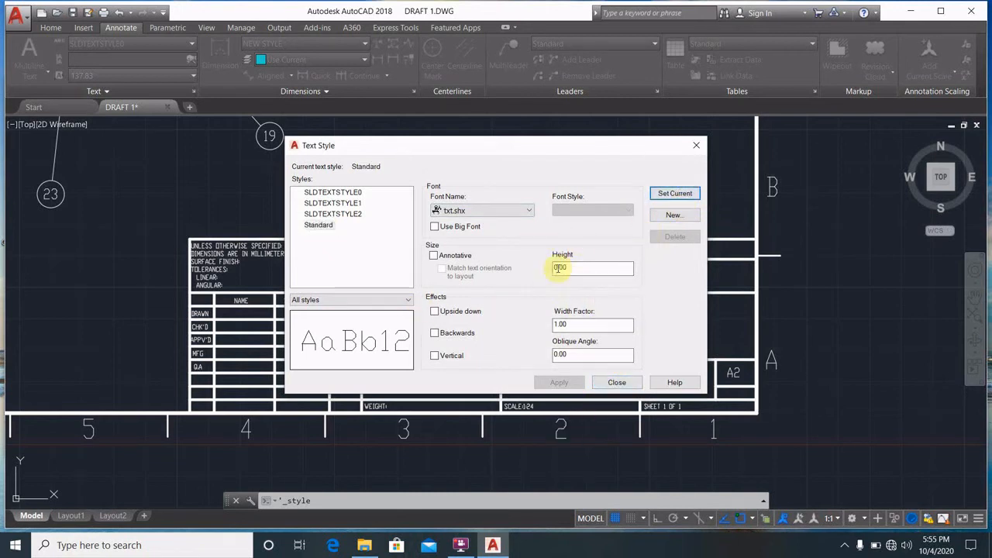
click(616, 383)
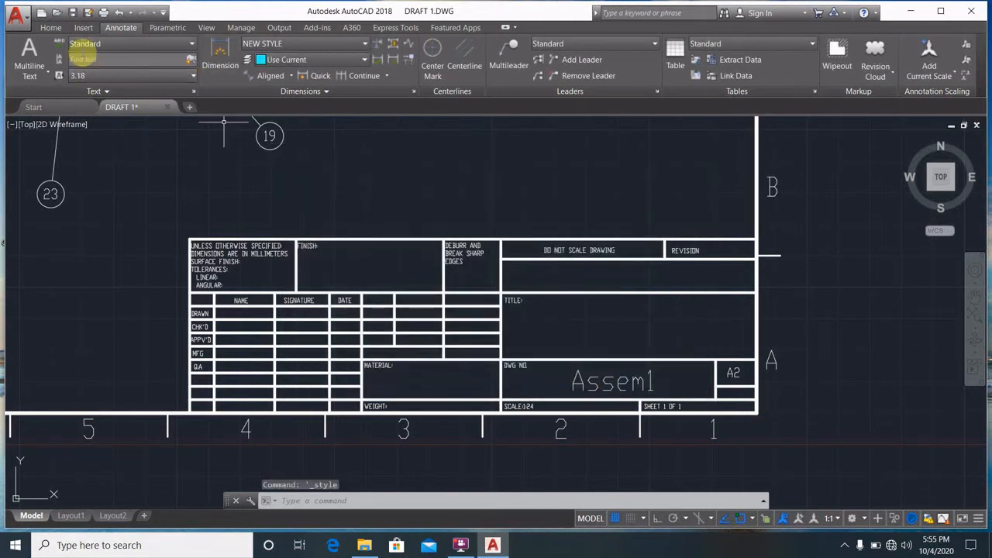
Step: Try to place single-line text with a height of 3.18 in the TITLE cell of the title block
click(48, 80)
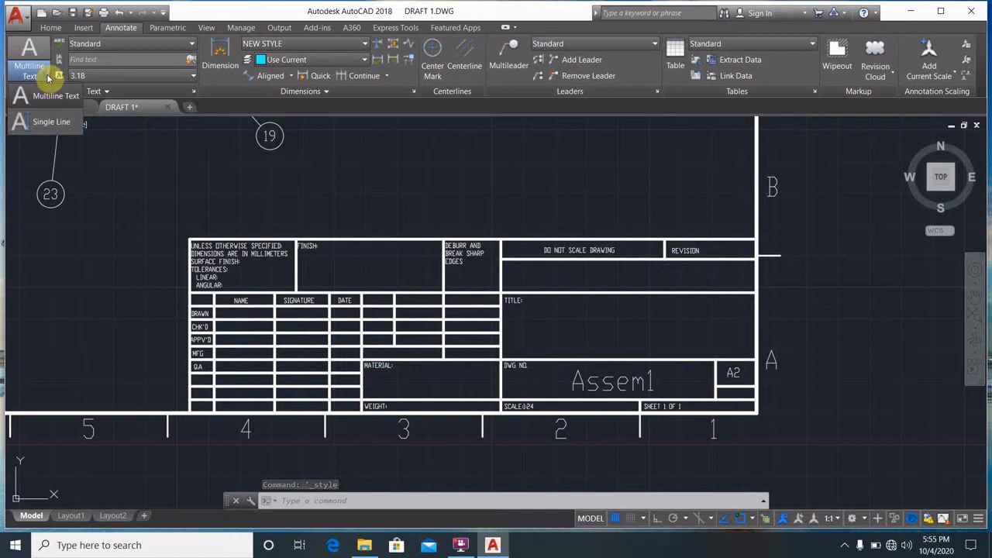
click(35, 122)
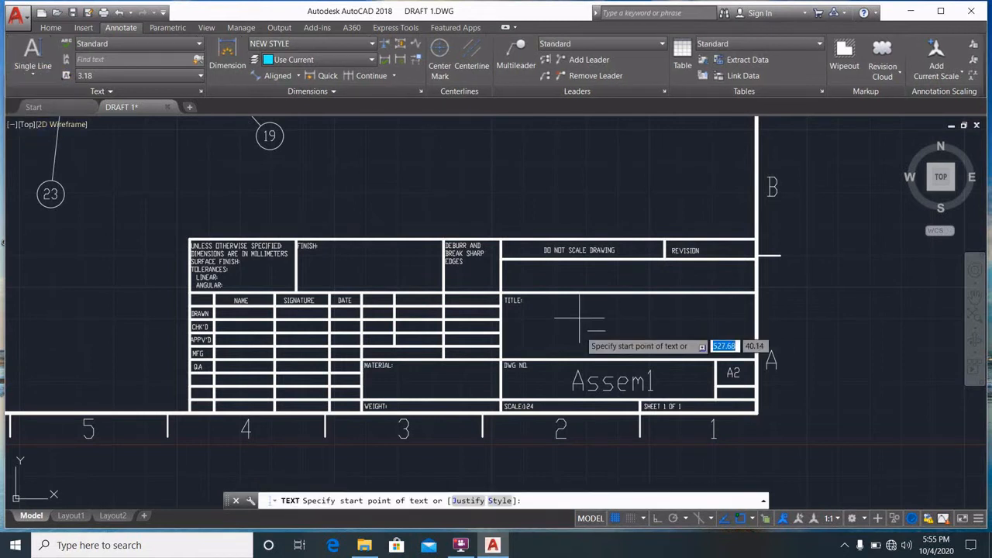
click(526, 319)
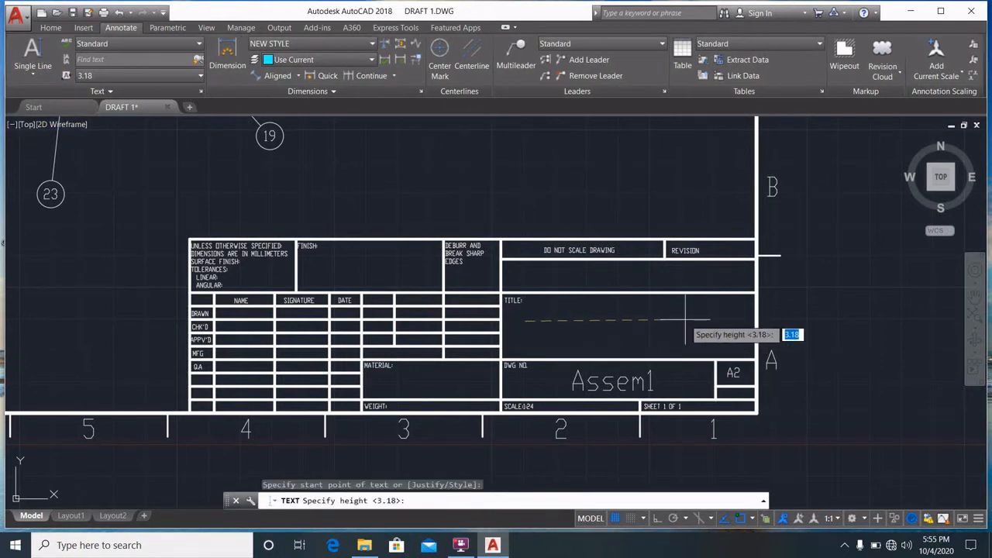
key(Return)
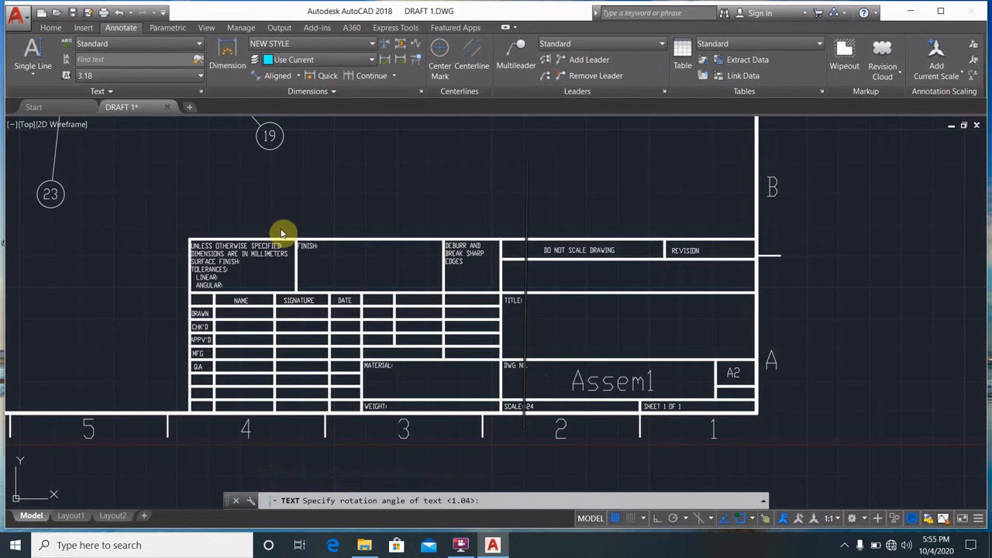
key(Escape)
key(Escape)
key(Escape)
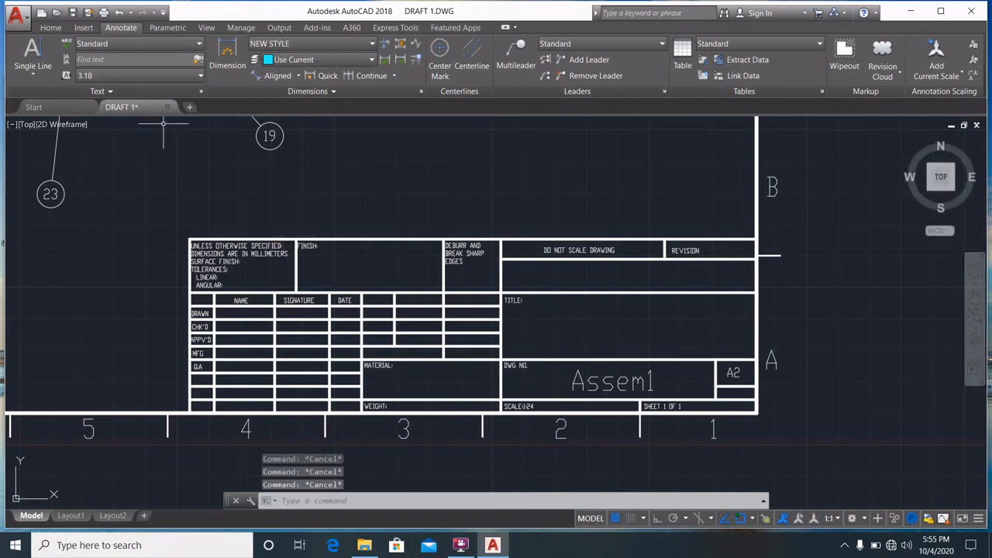
Step: Review the font, width factor and style filter options of the Standard text style
click(201, 92)
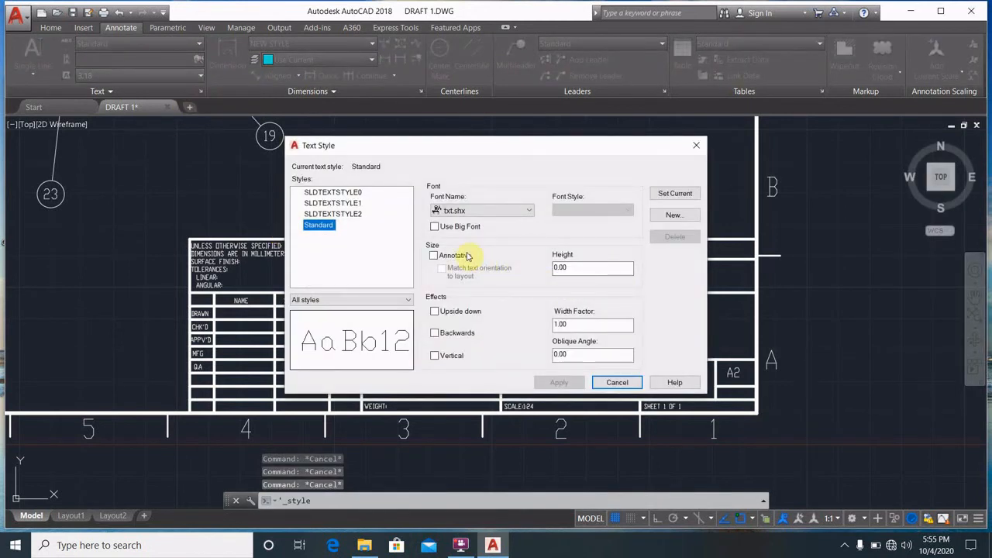
click(527, 211)
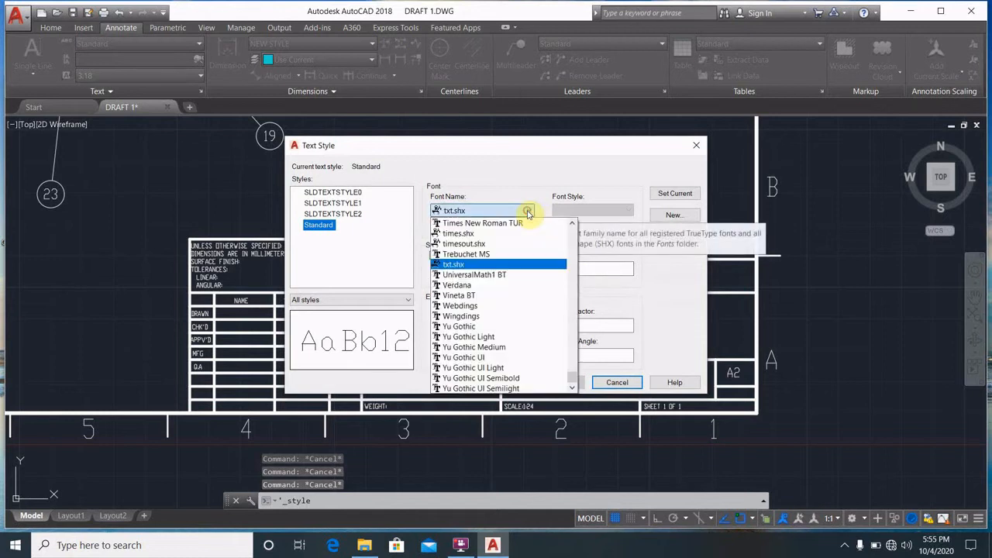
click(500, 265)
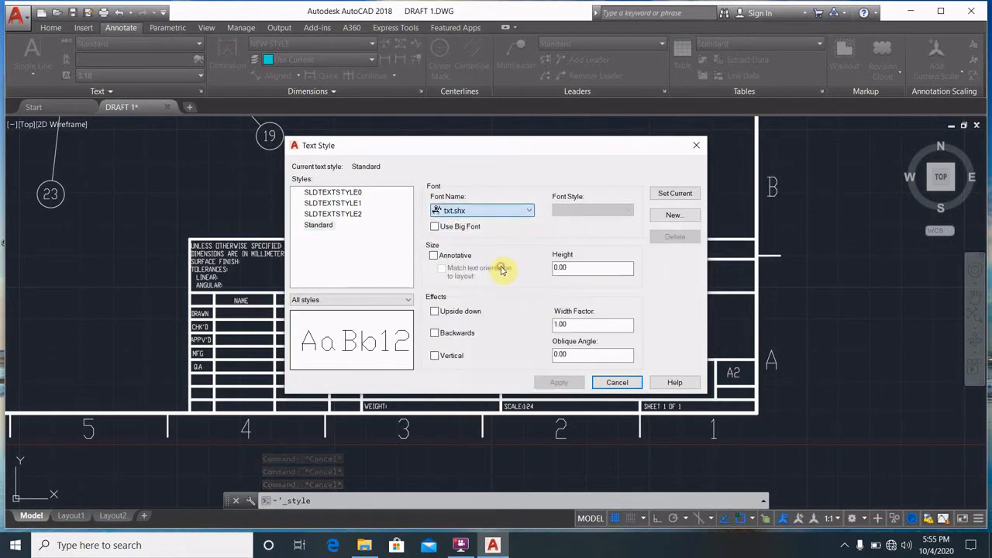
click(586, 326)
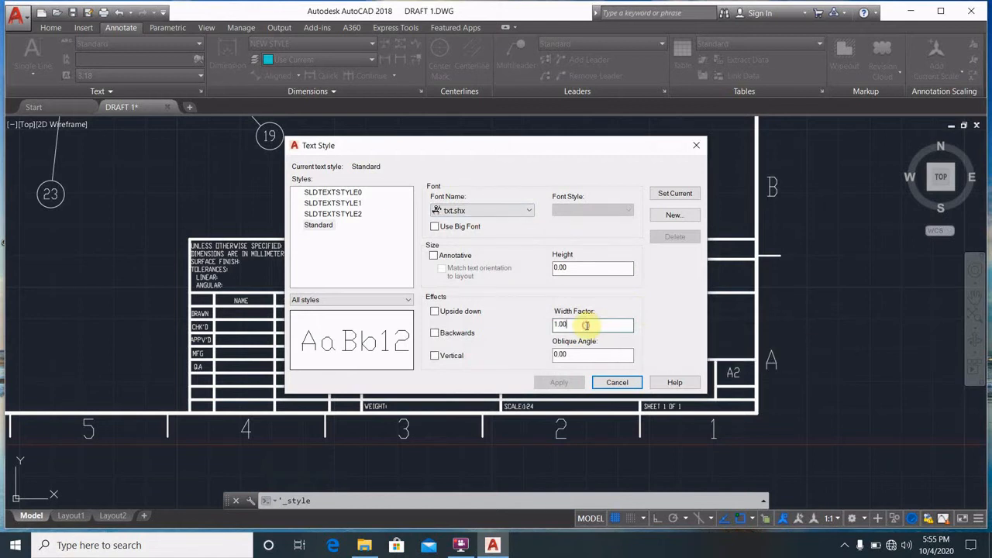
click(403, 304)
click(378, 311)
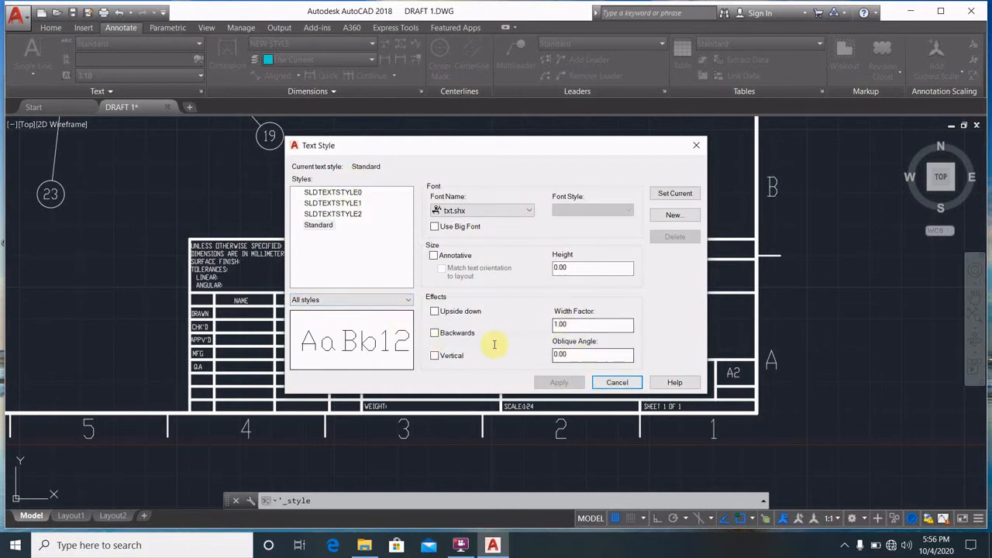
Step: Create a new text style named style1 with a width factor of 1
click(674, 215)
click(556, 265)
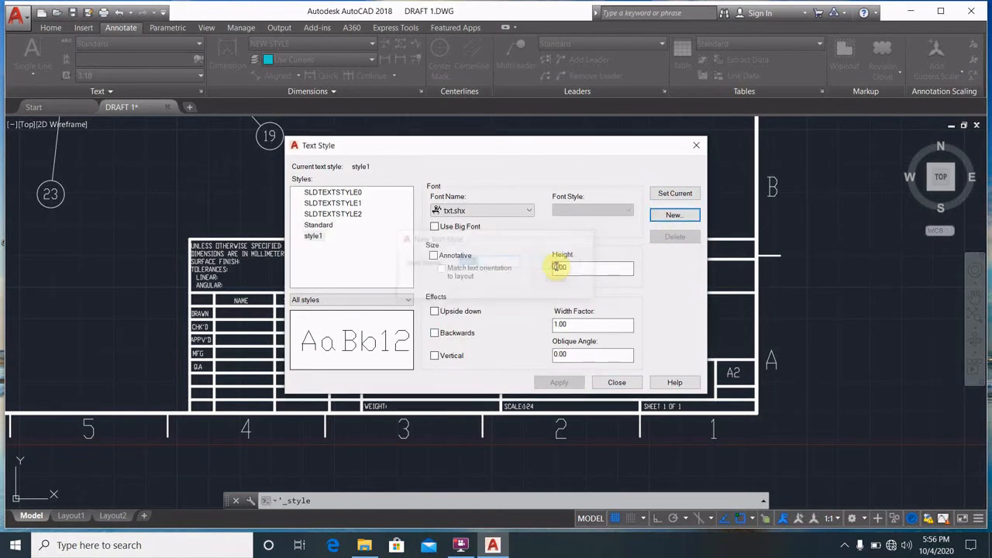
click(313, 235)
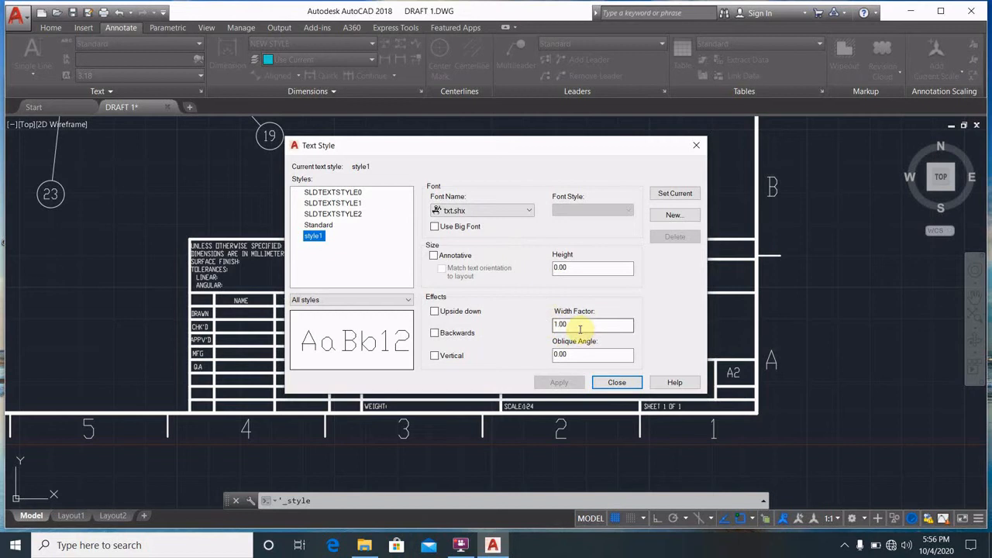
key(BackSpace)
key(BackSpace)
key(BackSpace)
click(625, 383)
click(492, 300)
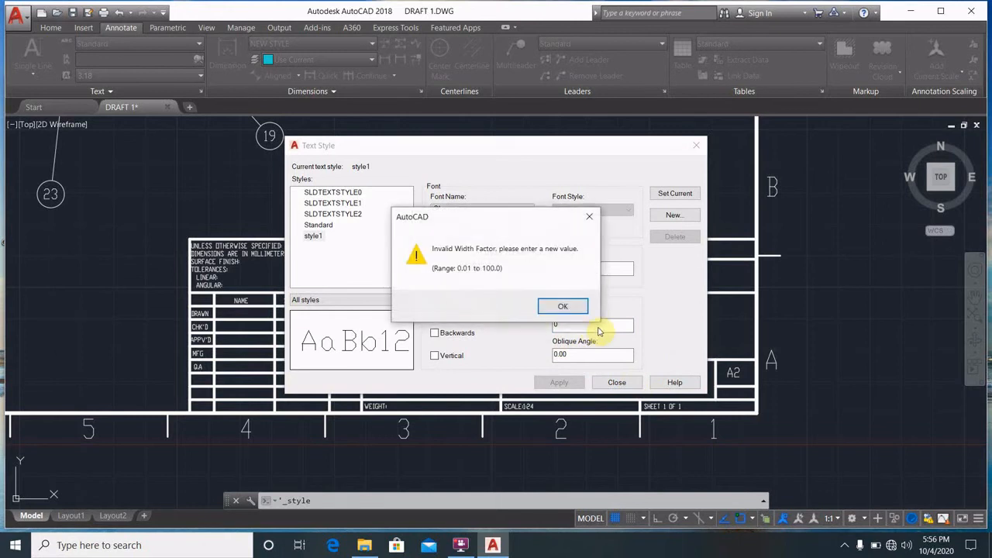
click(582, 309)
text(1)
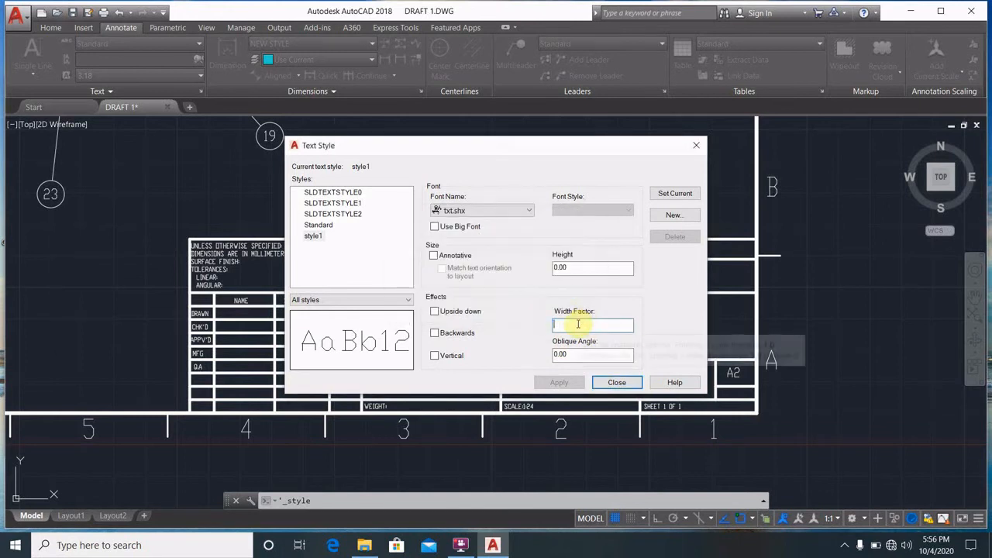
click(611, 383)
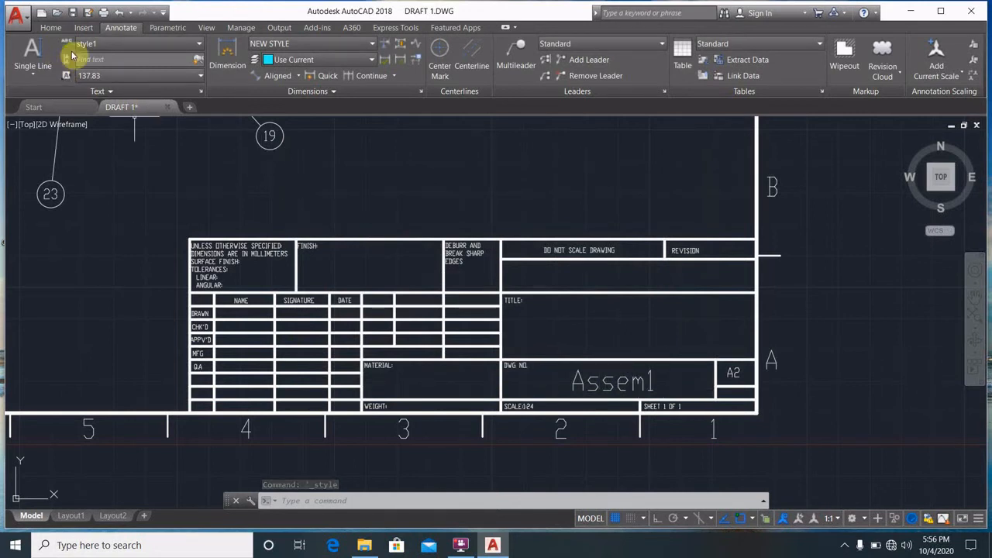
Step: Check the settings of text style style1 and set the drawing units' insertion scale to Millimeters
click(201, 92)
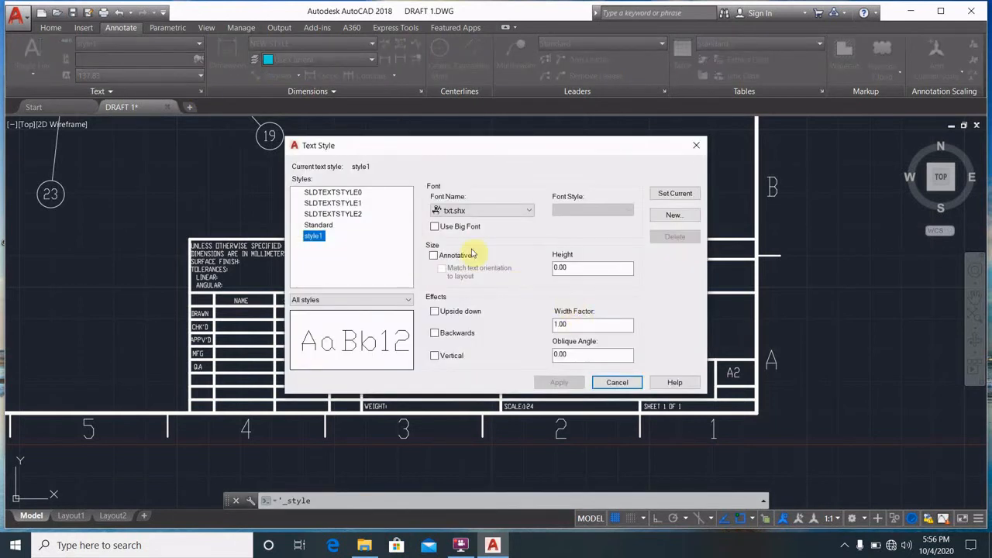
click(696, 145)
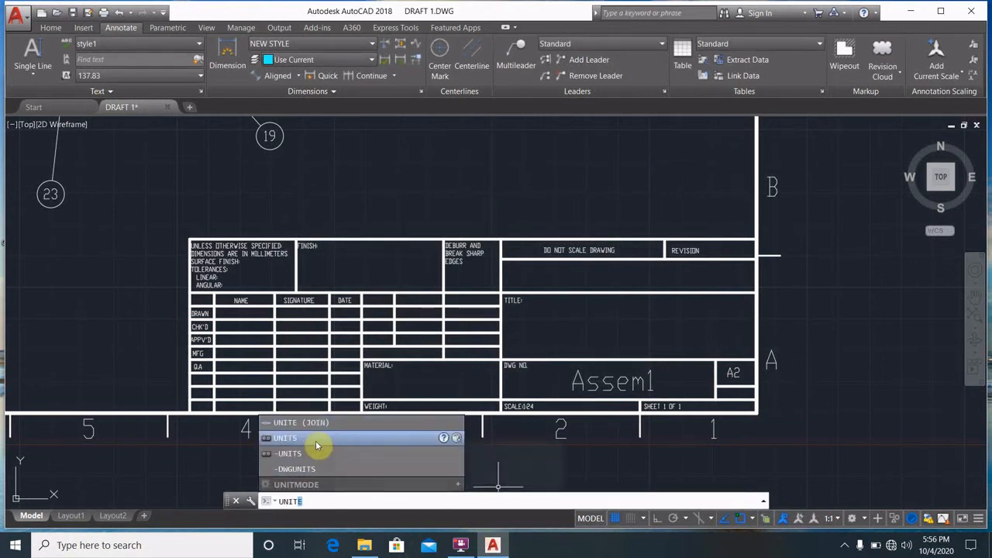
click(306, 440)
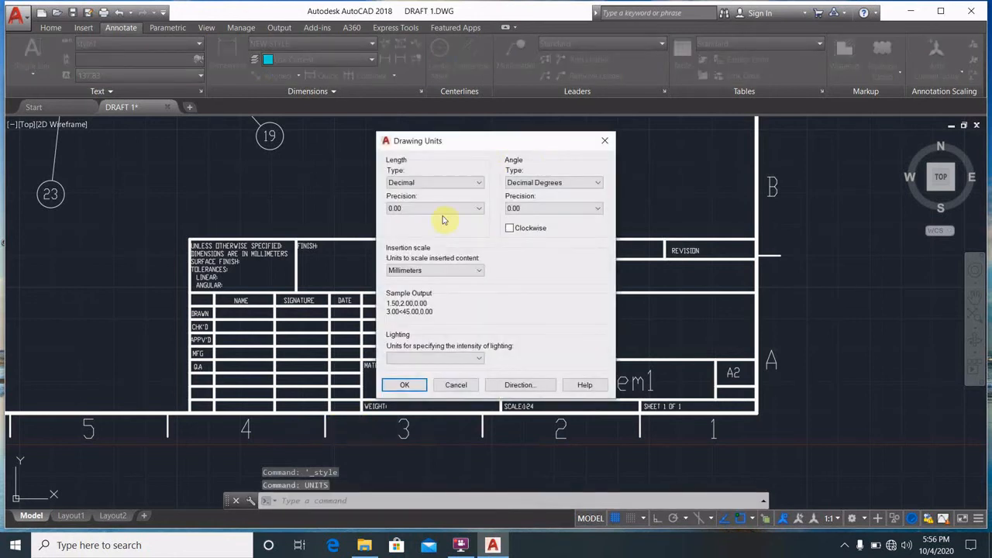
click(478, 271)
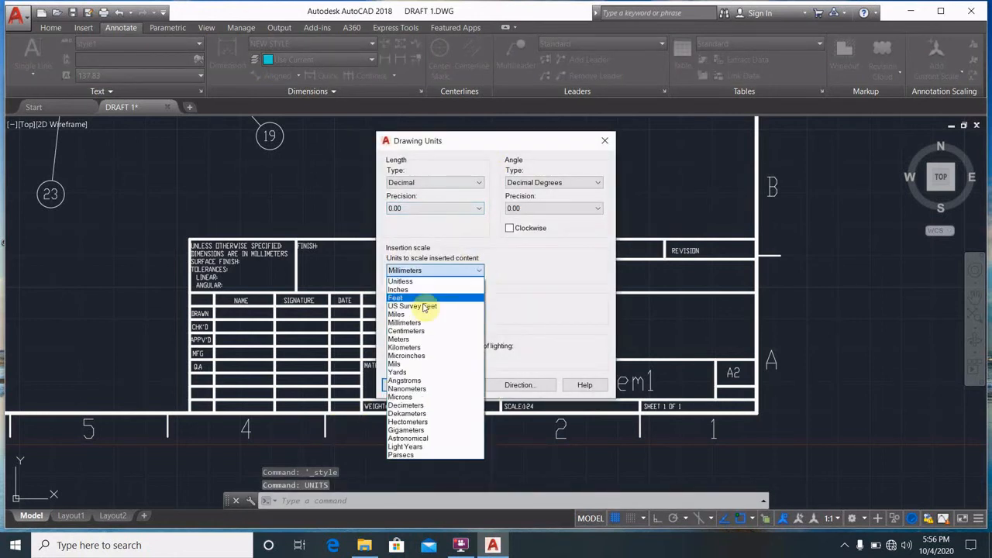
click(403, 326)
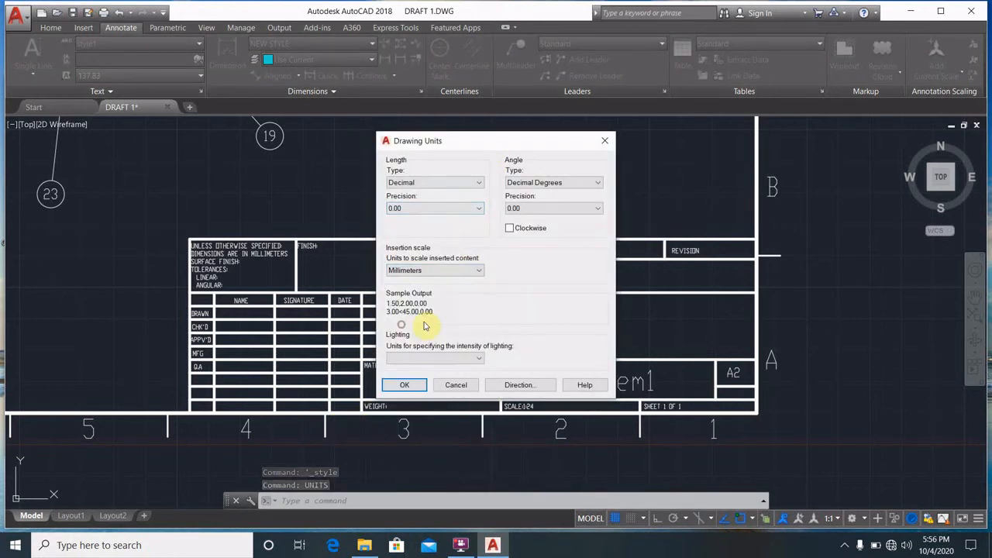
click(403, 384)
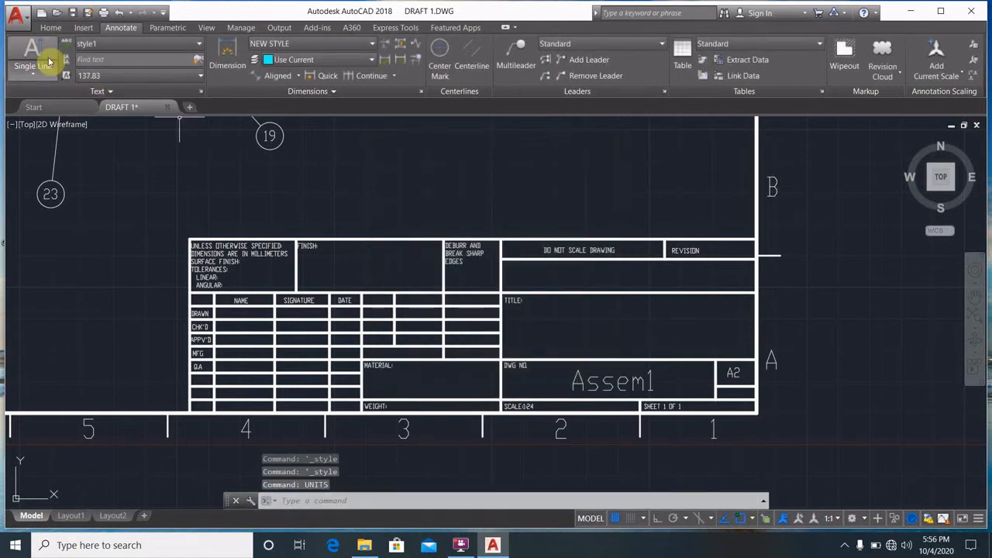
Step: Place the single-line text "BOB CAT ASSEMBLY" in the TITLE cell of the title block, accepting the default height and rotation
click(33, 77)
click(48, 122)
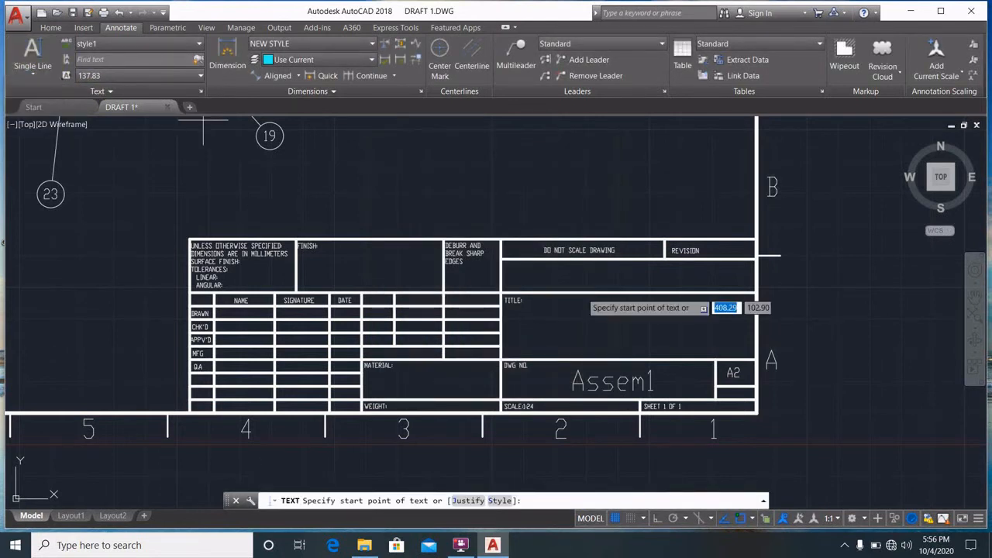
click(551, 328)
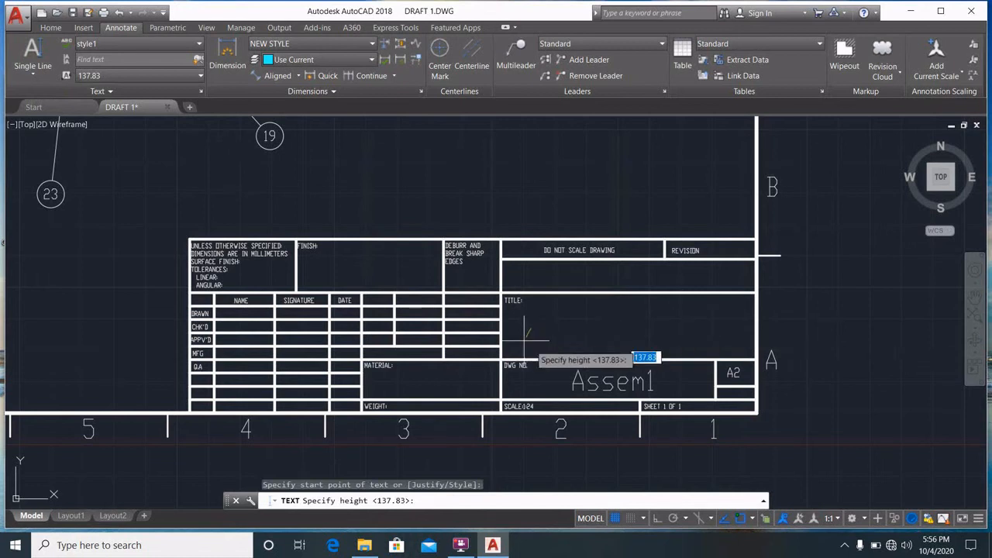
key(Return)
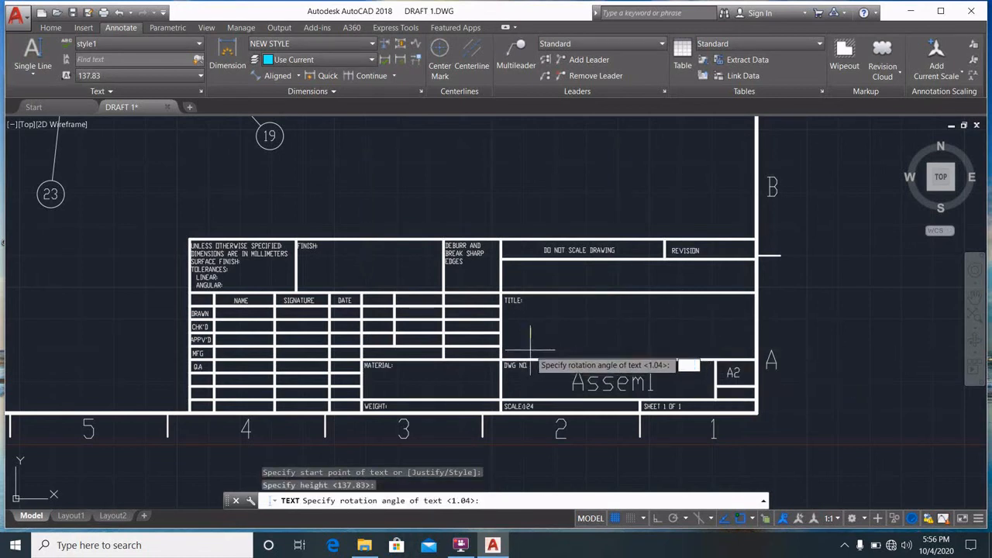
key(Return)
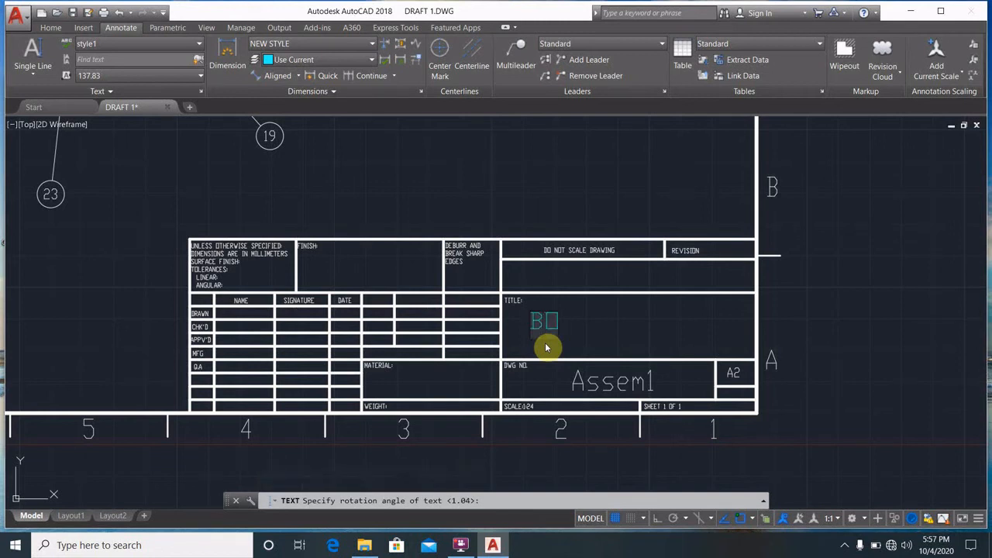
text(CAT)
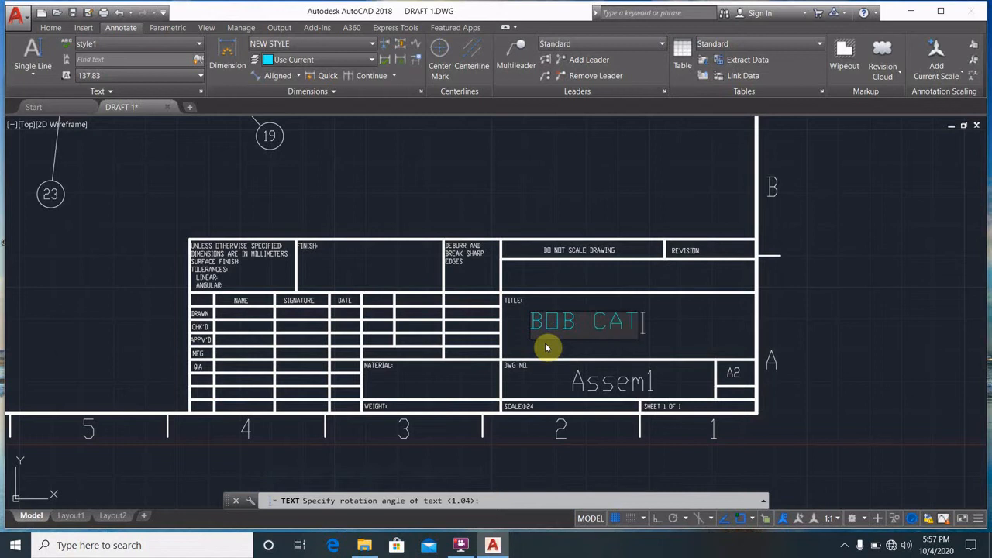
text( ASSEMB)
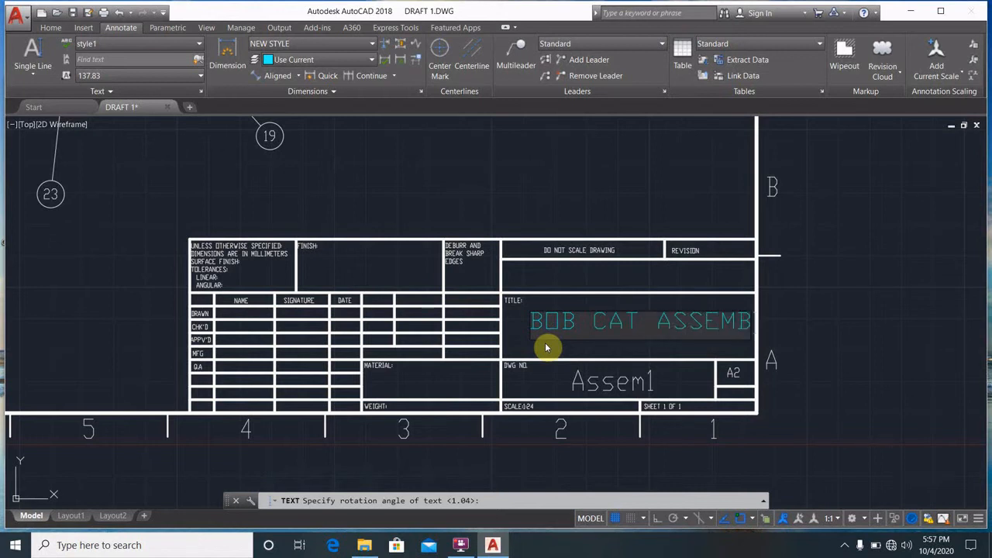
text(LY)
key(Return)
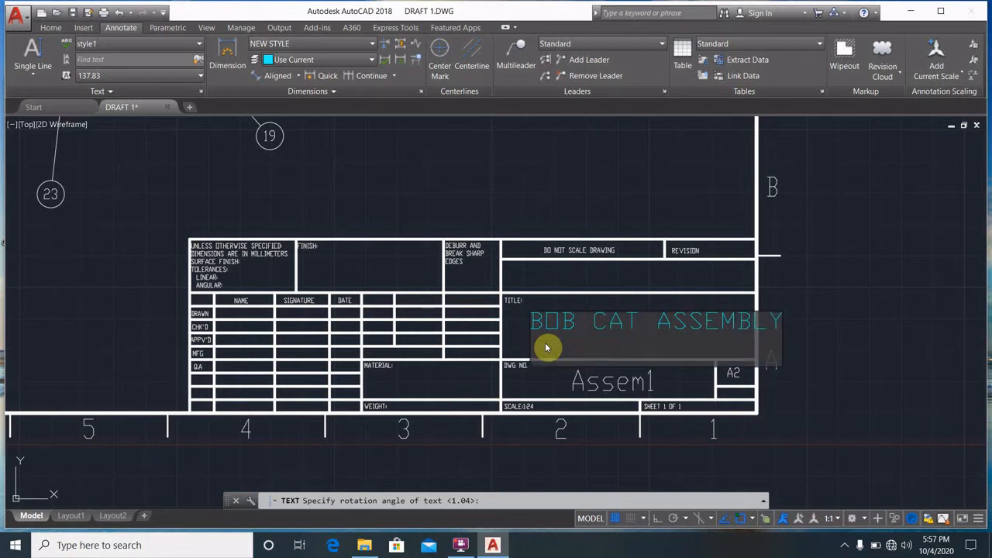
key(Escape)
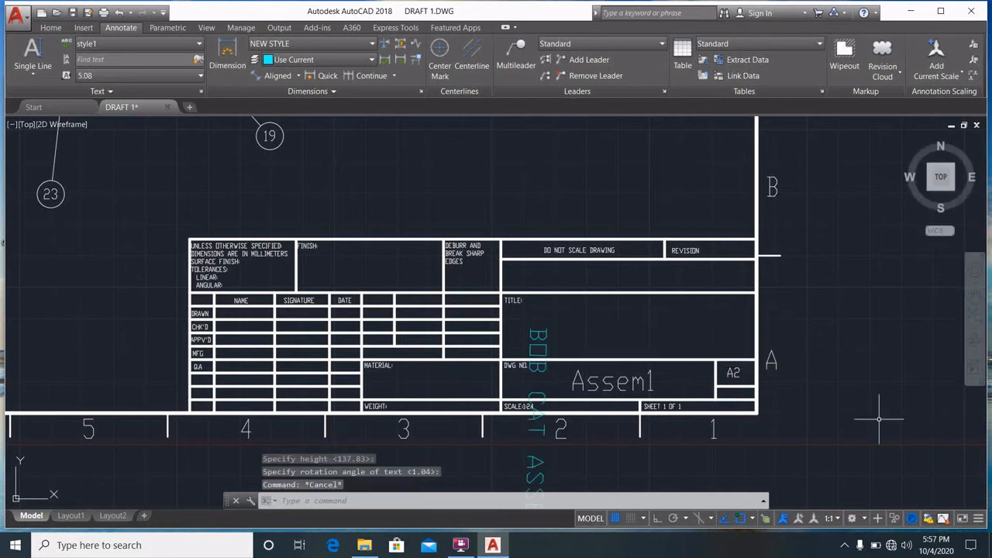
scroll(570, 307, up, 6)
scroll(570, 306, down, 6)
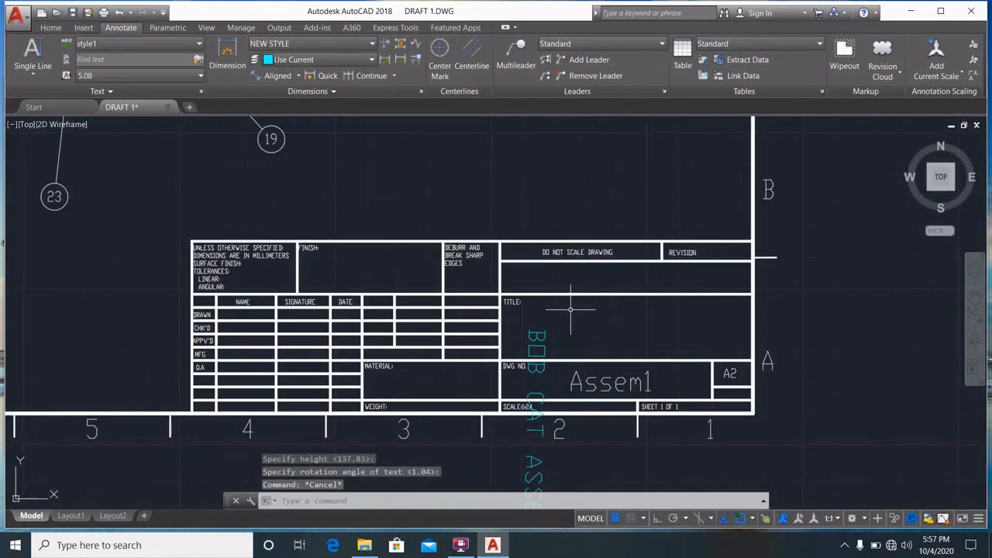
scroll(581, 359, down, 4)
middle_drag(577, 355, 528, 300)
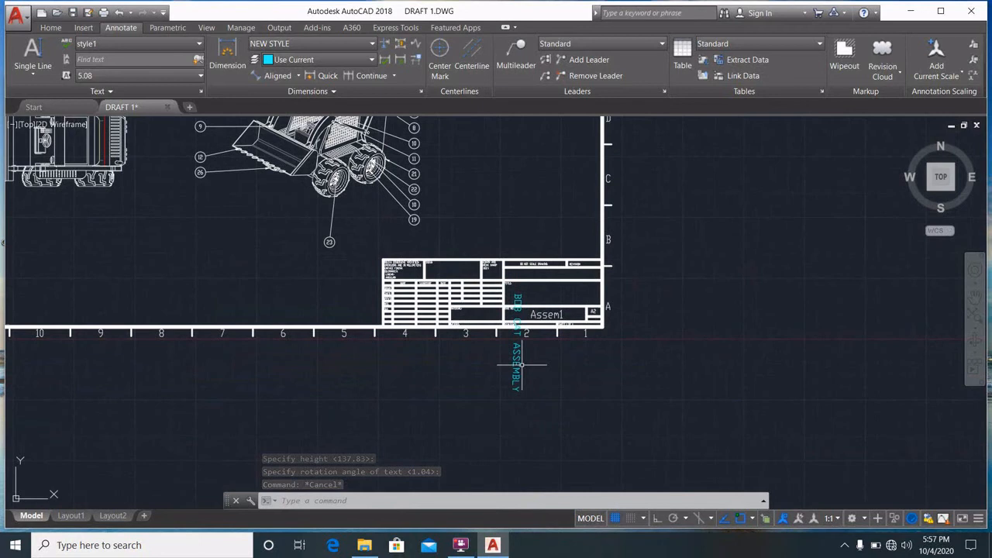
click(514, 365)
click(696, 325)
key(Escape)
key(Escape)
key(Escape)
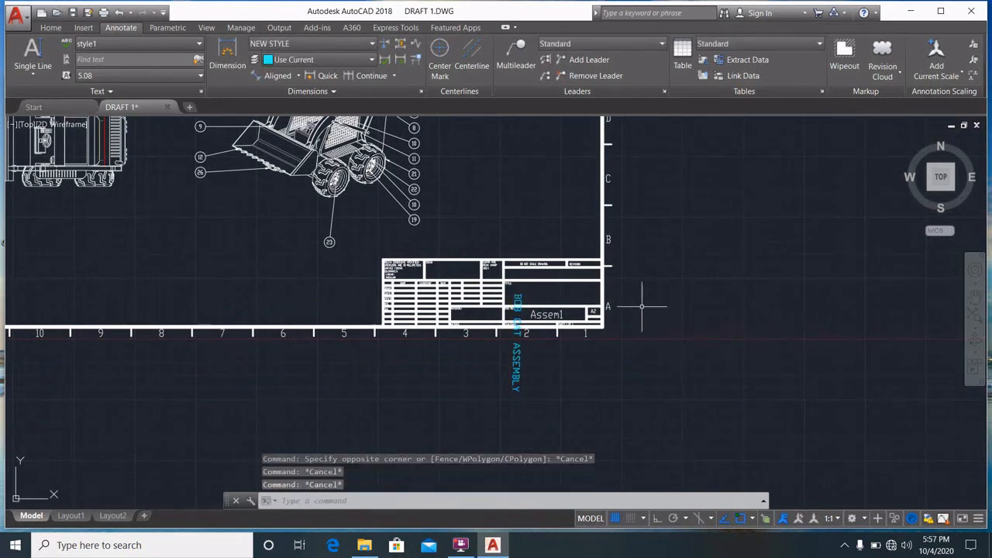
Step: Rotate the "BOB CAT ASSEMBLY" text about its start point at the first letter so that it reads horizontally in the TITLE cell
click(348, 502)
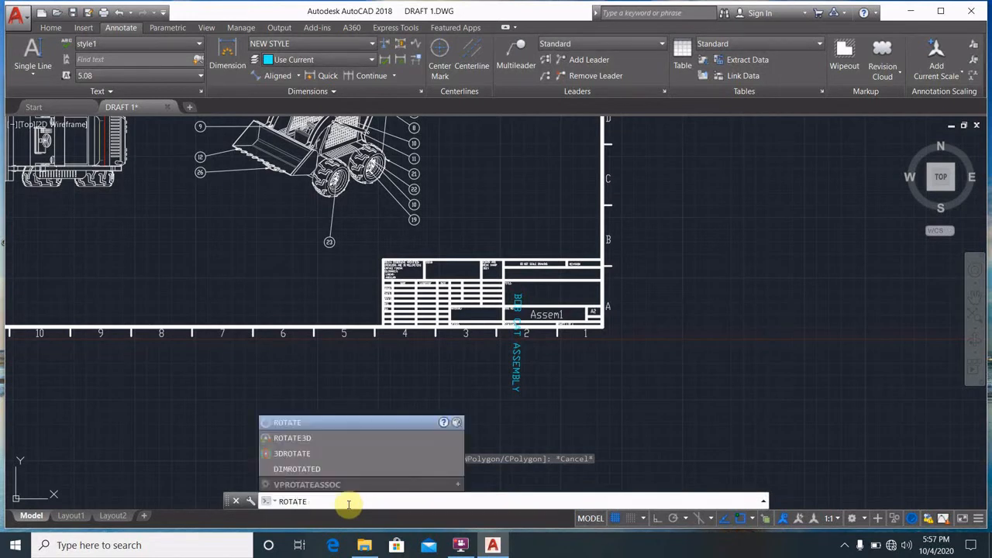
click(317, 423)
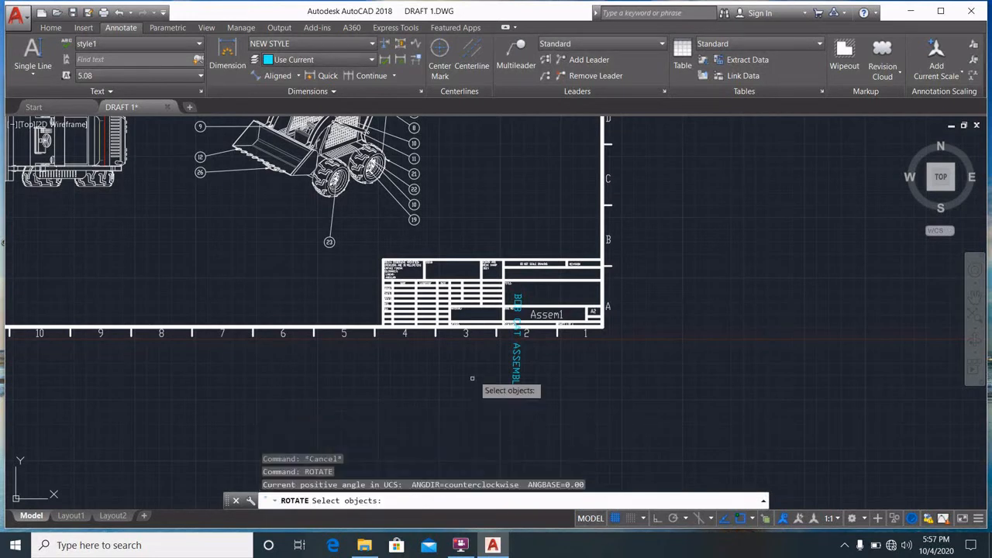
scroll(516, 308, up, 10)
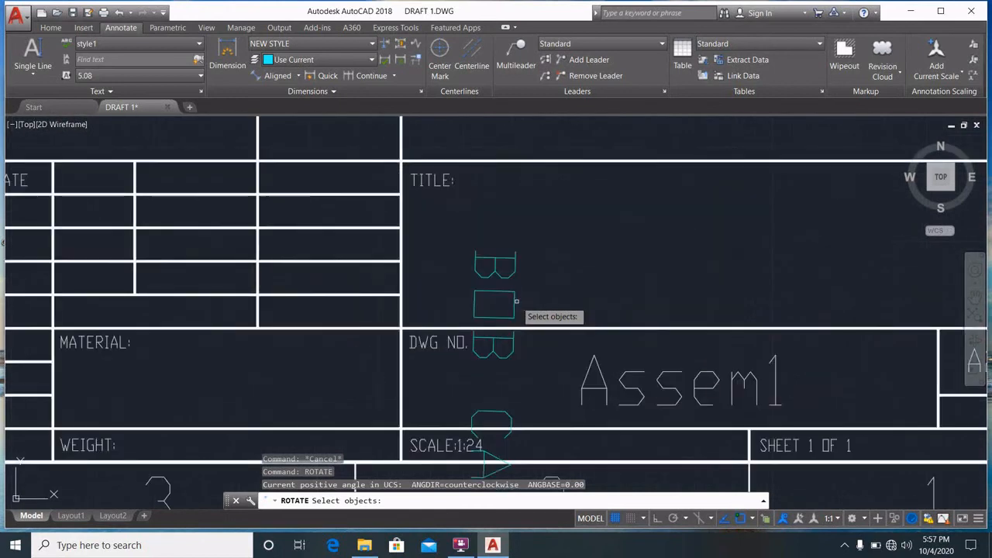
click(508, 293)
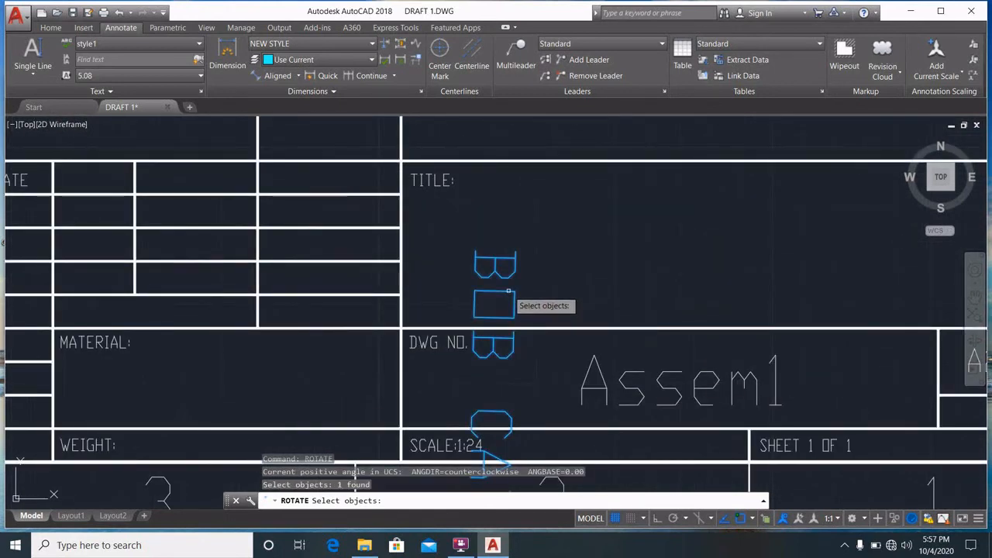
key(Return)
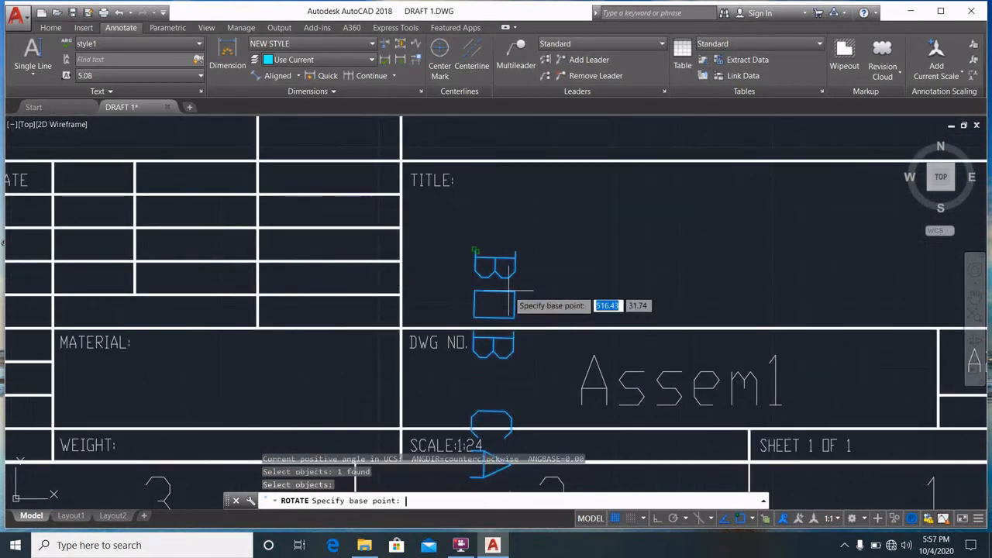
click(476, 250)
scroll(697, 250, down, 2)
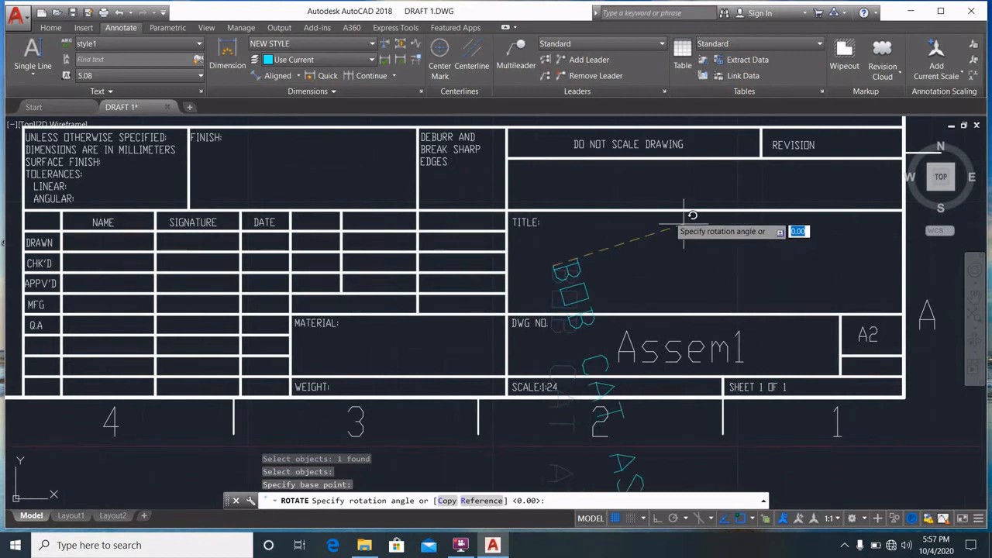
click(551, 187)
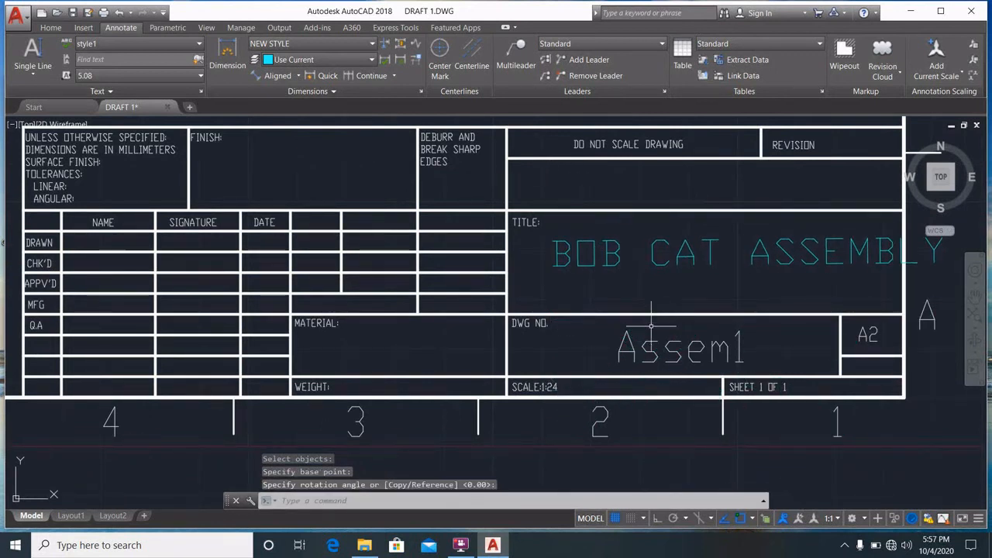
key(Escape)
key(Escape)
scroll(649, 325, down, 4)
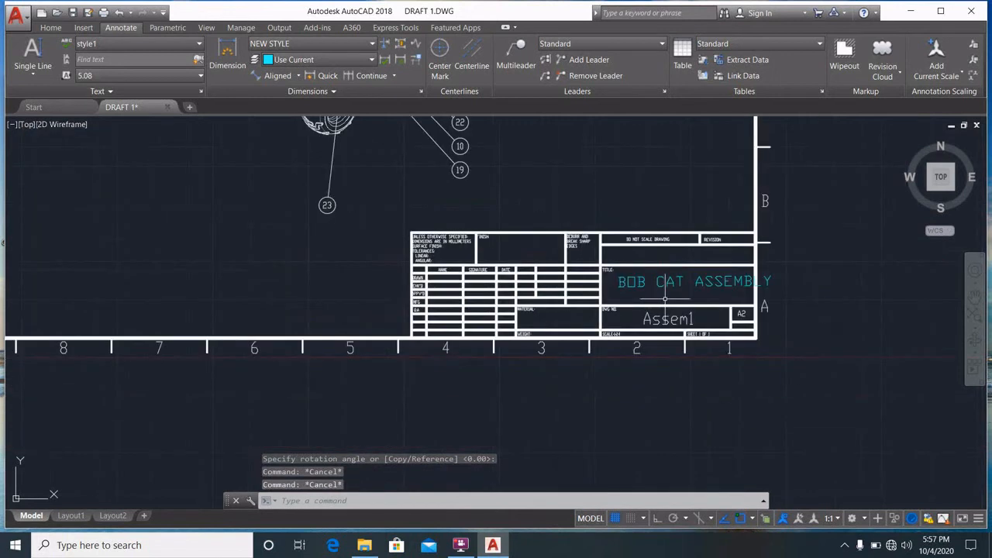
mouse_move(685, 292)
middle_down()
mouse_move(555, 311)
mouse_move(743, 341)
mouse_move(735, 344)
middle_up()
scroll(543, 305, down, 4)
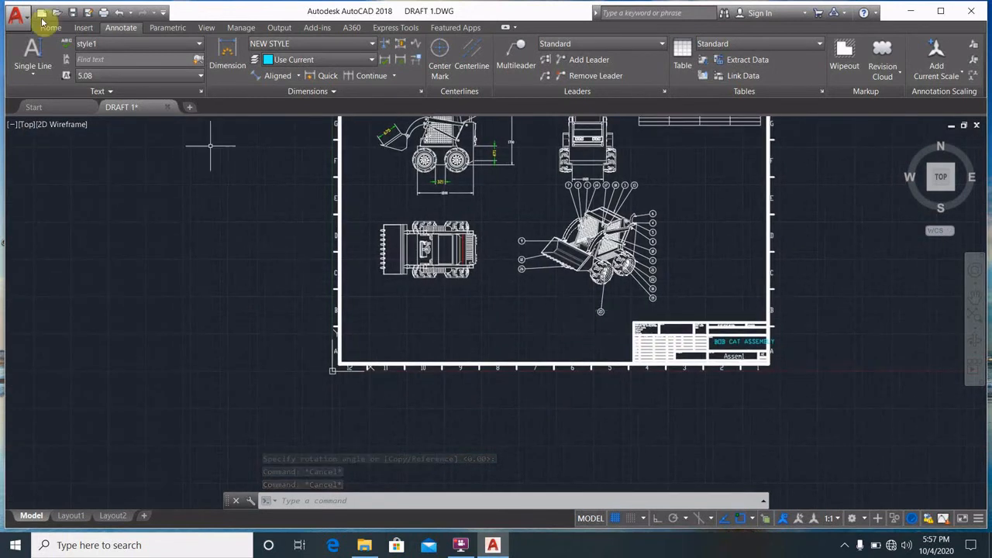
click(31, 56)
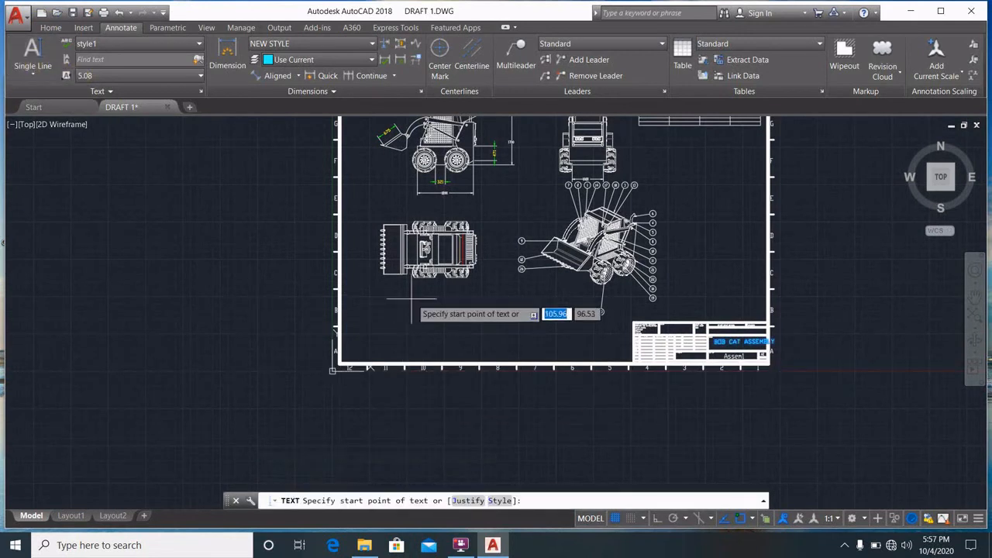
scroll(398, 299, up, 4)
click(303, 322)
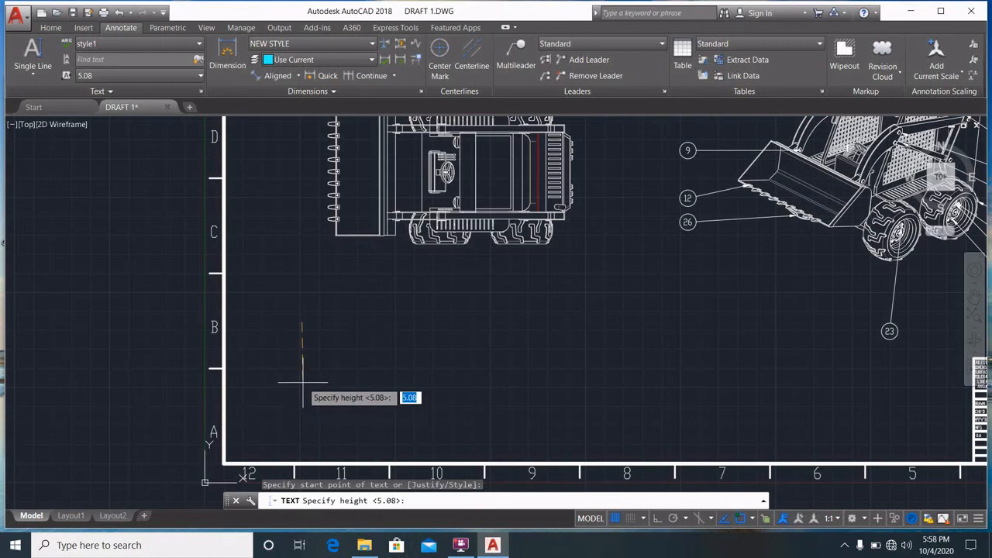
text(2)
key(Return)
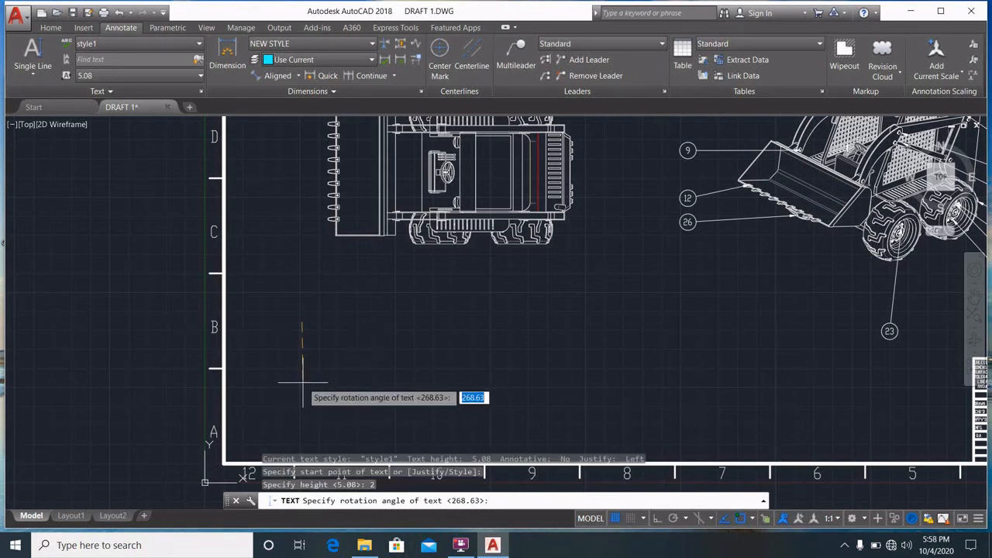
click(625, 326)
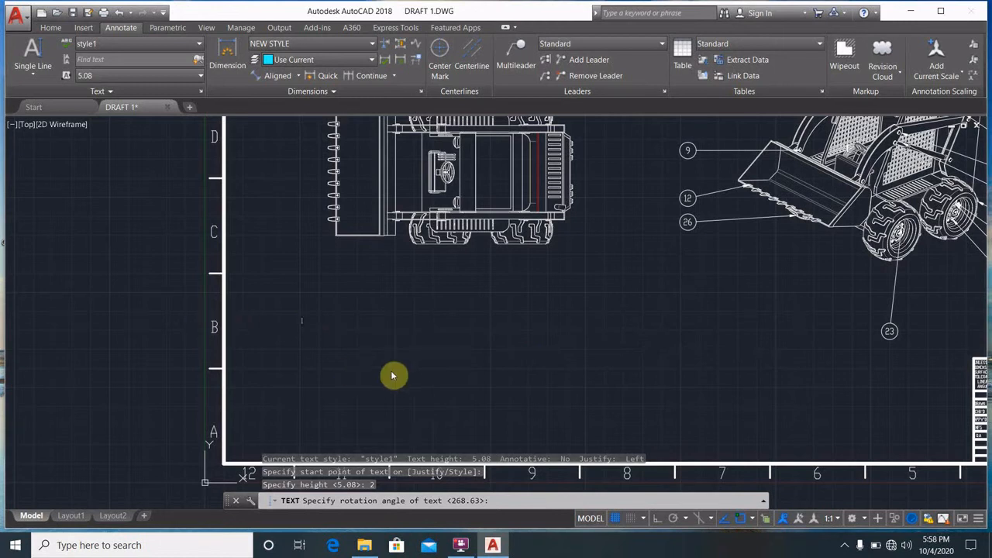
text(GJFVJGJHGHG)
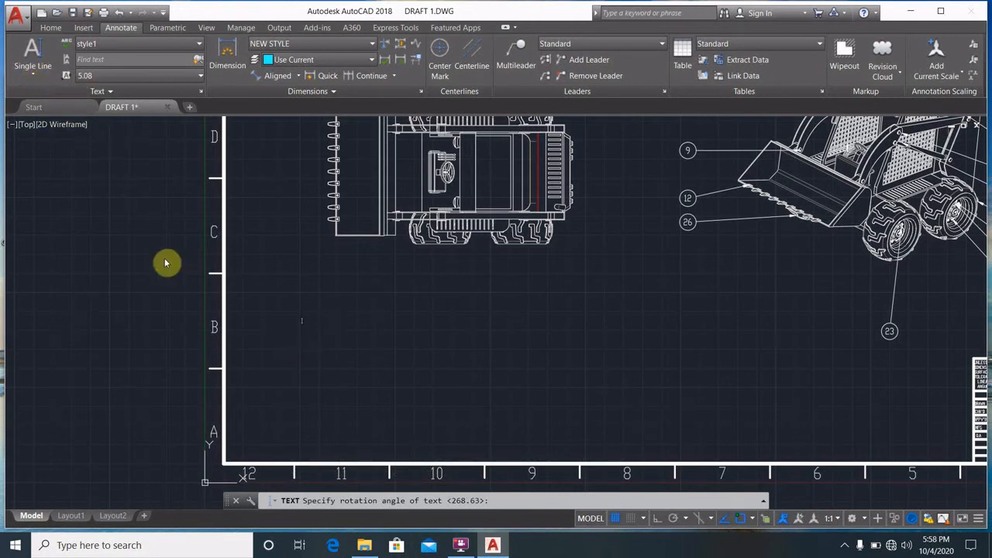
key(Escape)
key(Escape)
Step: Place the single-line text "ASSEMBLY OF BOB CAT" horizontally below the loader's top view with a text height of 20
click(42, 68)
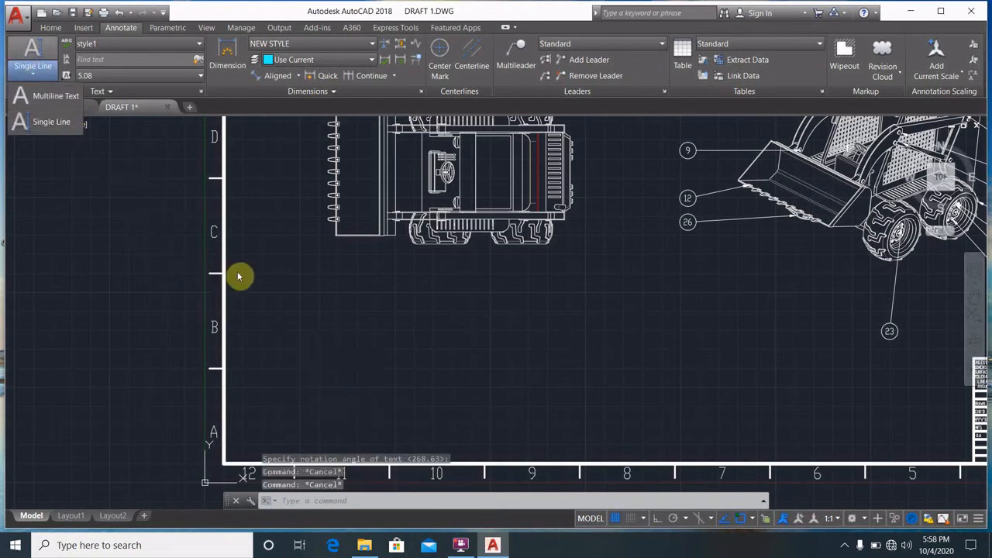
click(54, 123)
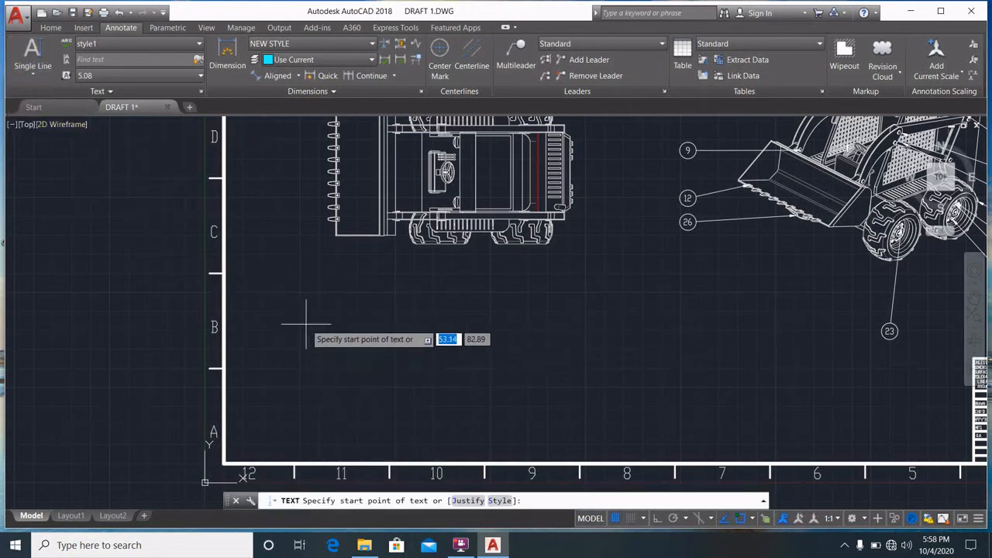
click(307, 327)
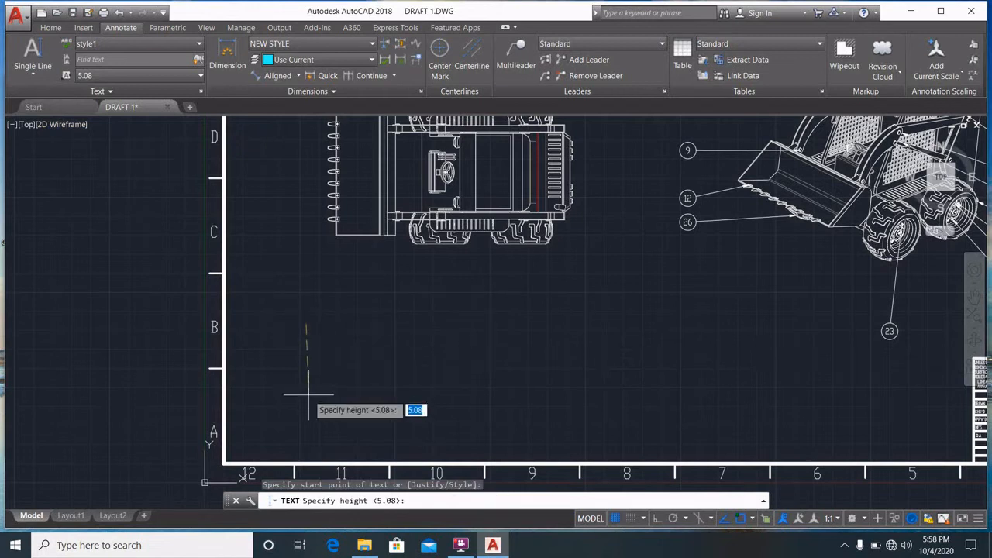
text(20)
key(Return)
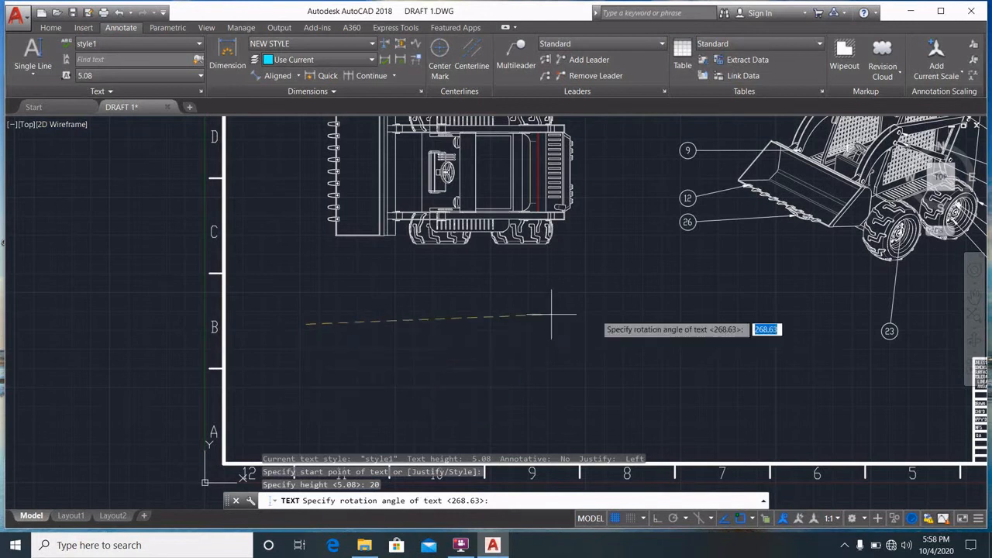
click(727, 329)
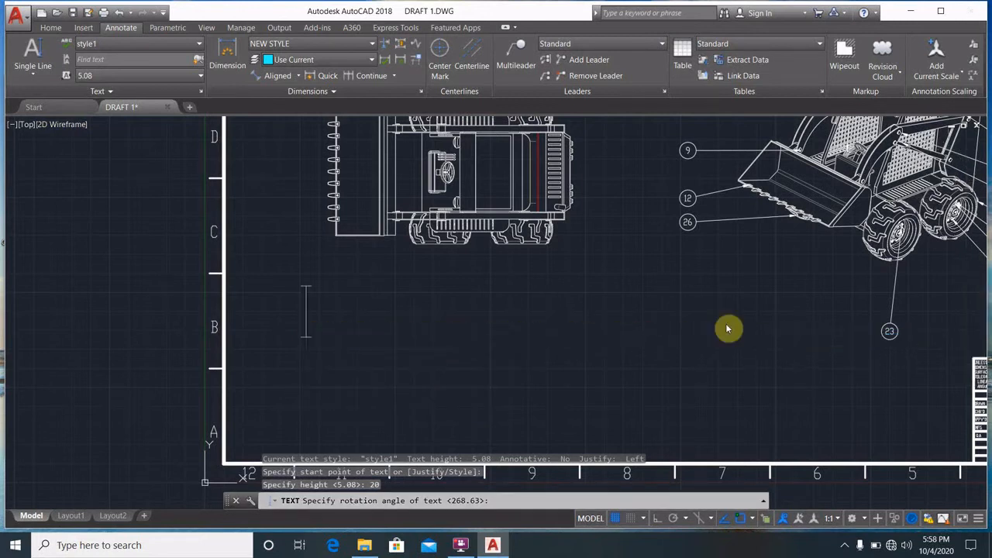
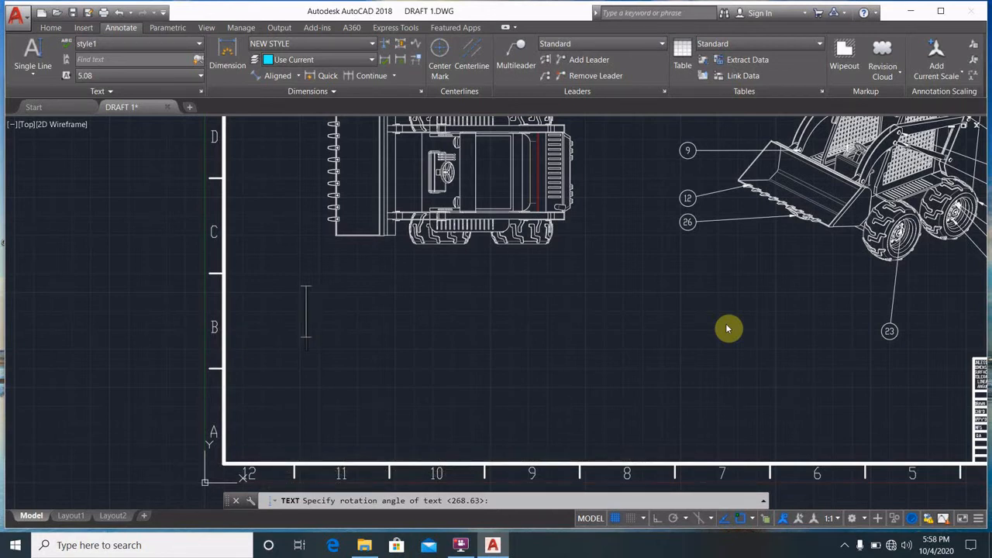
text(ASSEMBLY)
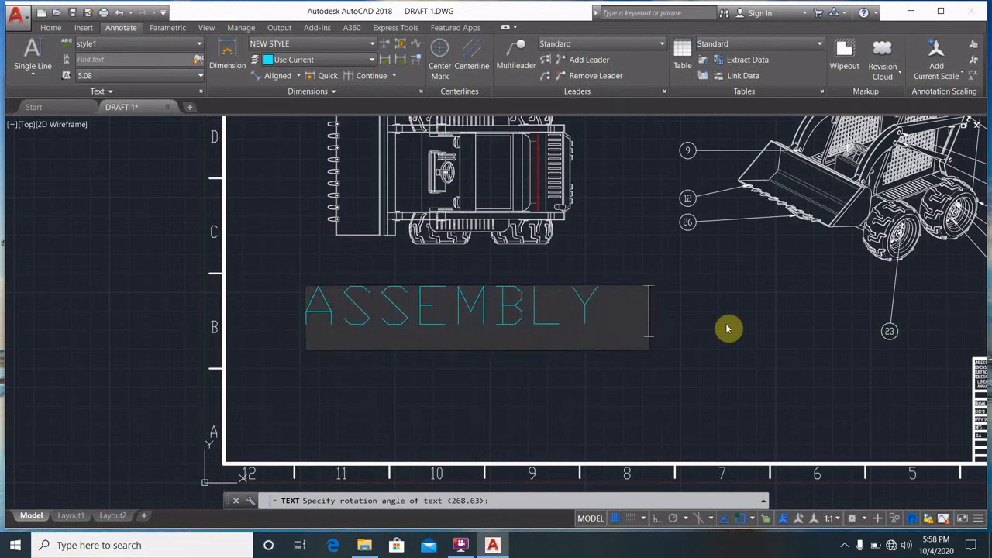
text( OF BOB CAT)
key(Return)
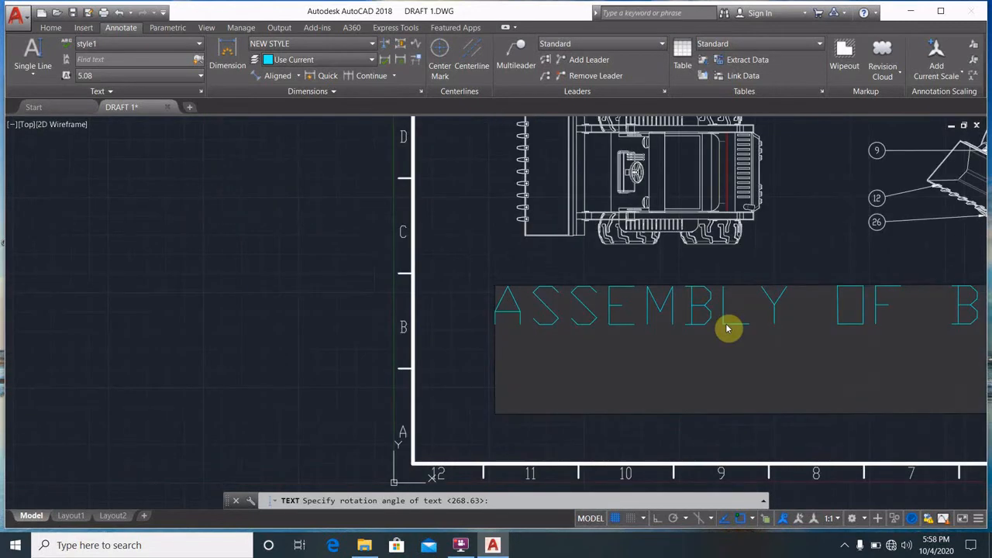
key(Escape)
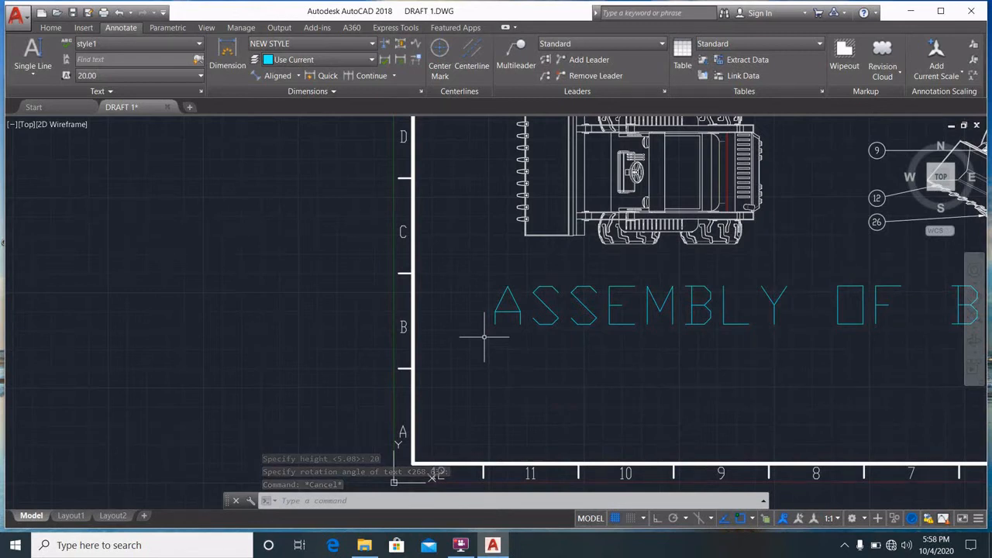
Step: Delete the "ASSEMBLY OF BOB CAT" text below the drawing views
scroll(693, 344, down, 4)
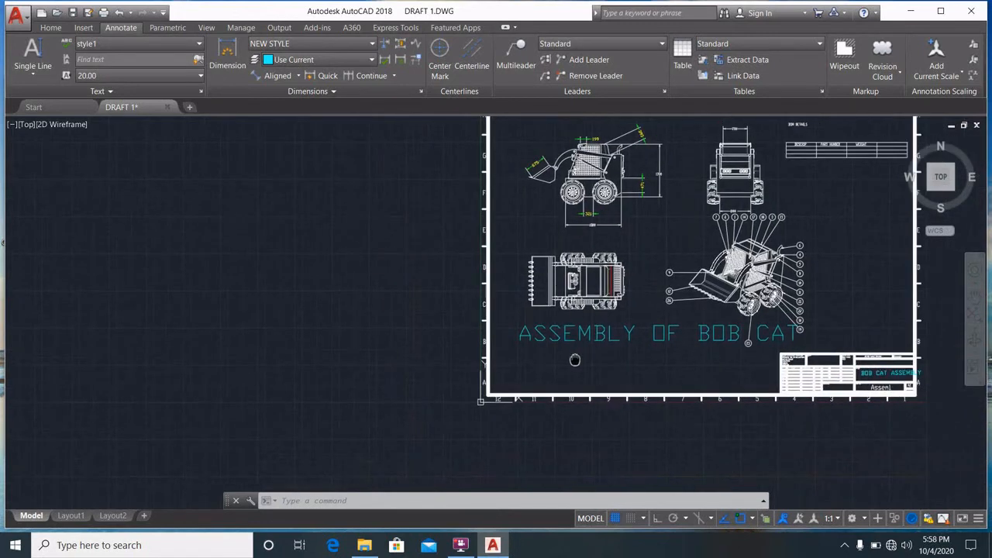
scroll(350, 361, up, 3)
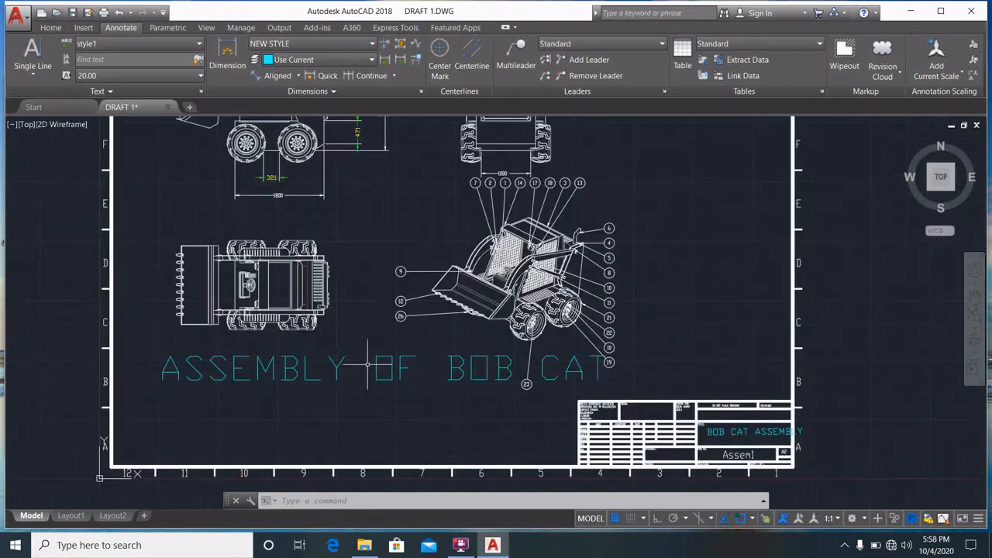
click(457, 379)
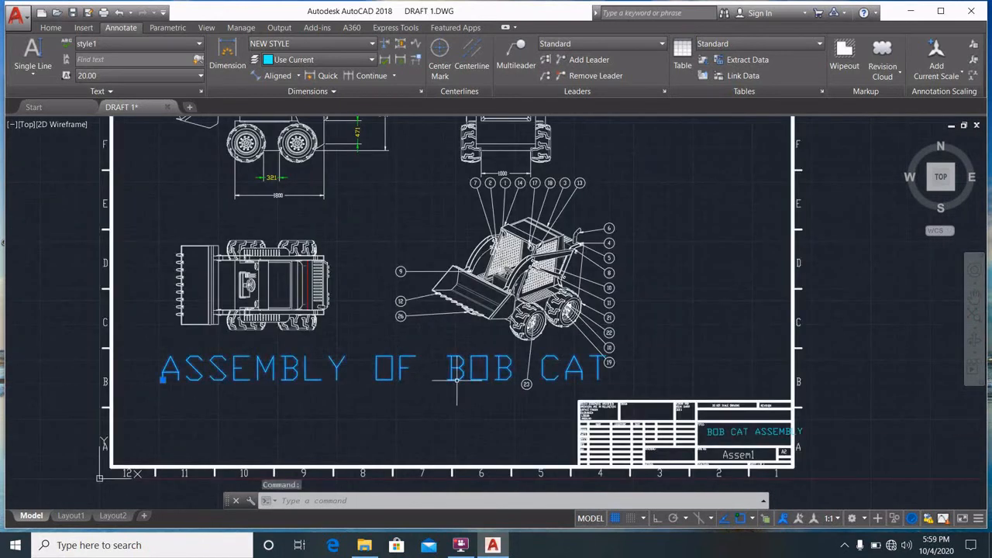
key(Delete)
Step: Look over the loader's dimensioned views and numbered isometric view, and examine the table under BOM DETAILS
scroll(337, 221, up, 3)
scroll(338, 219, down, 3)
mouse_move(339, 220)
middle_down()
mouse_move(339, 297)
mouse_move(395, 390)
middle_up()
scroll(327, 250, up, 2)
scroll(454, 322, down, 2)
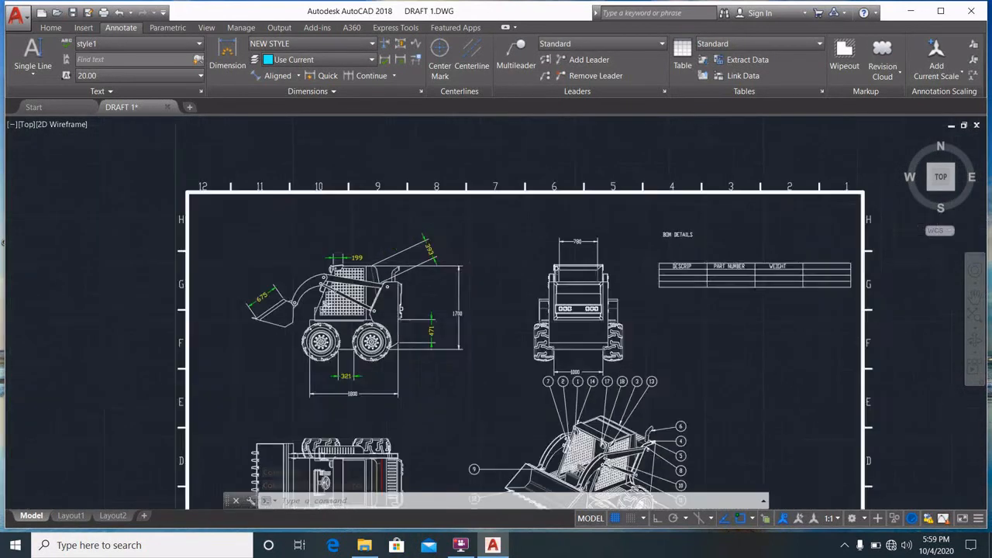
scroll(466, 326, down, 1)
scroll(385, 318, up, 4)
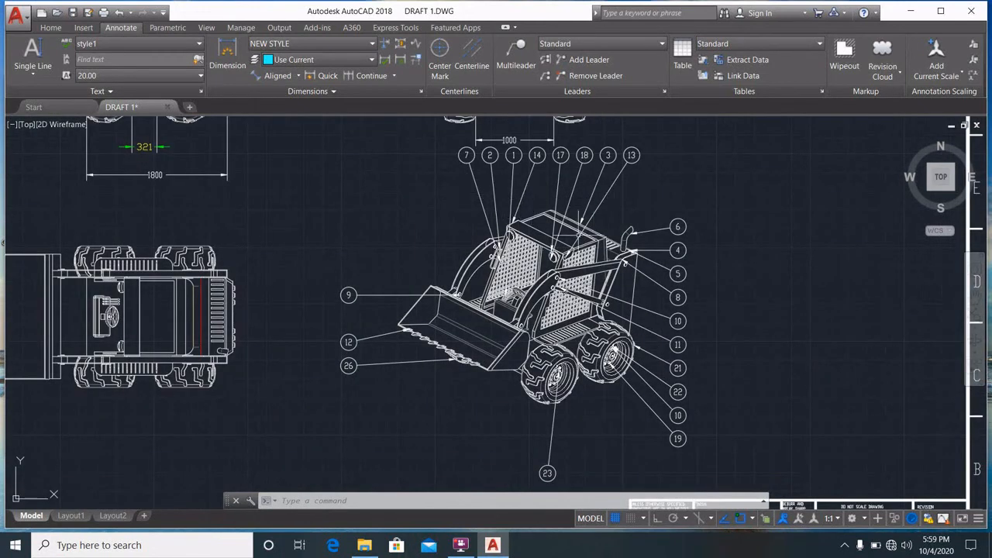
scroll(594, 207, down, 3)
scroll(581, 248, down, 1)
scroll(559, 282, up, 2)
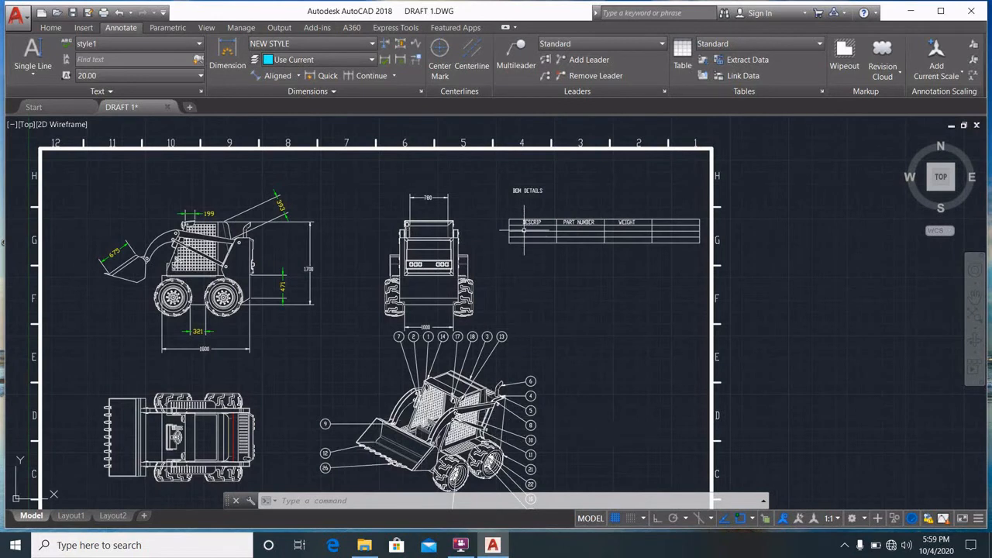
scroll(524, 229, up, 2)
scroll(586, 230, up, 2)
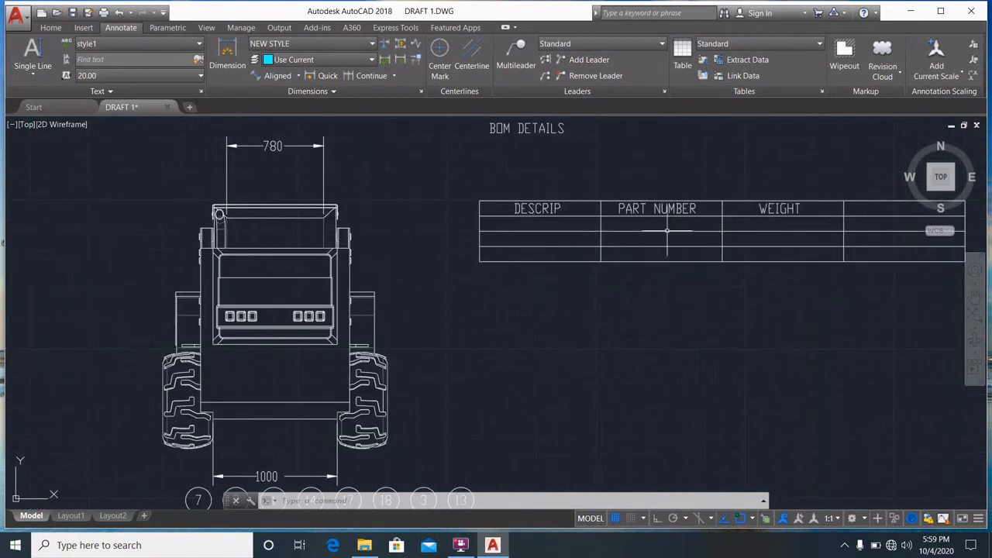
click(32, 74)
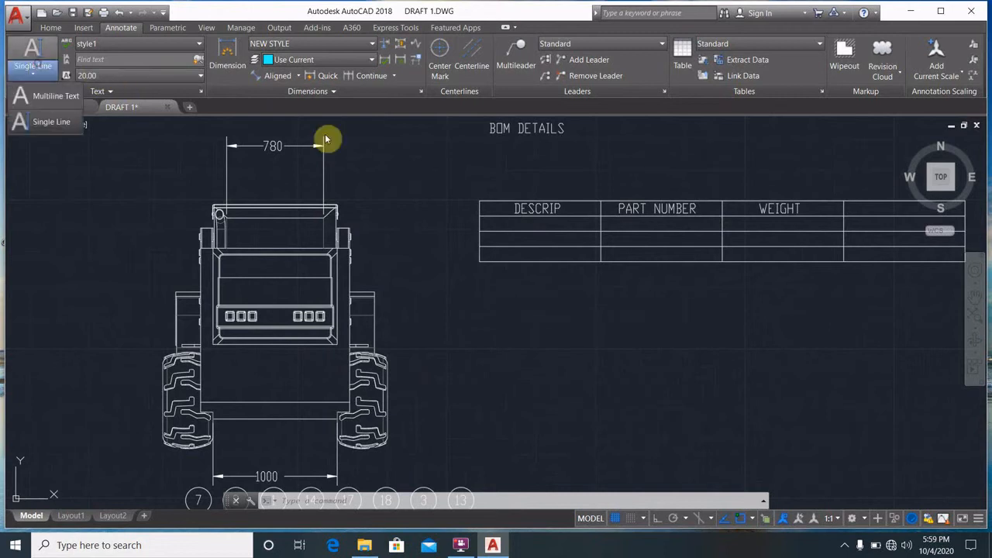
click(45, 198)
key(Escape)
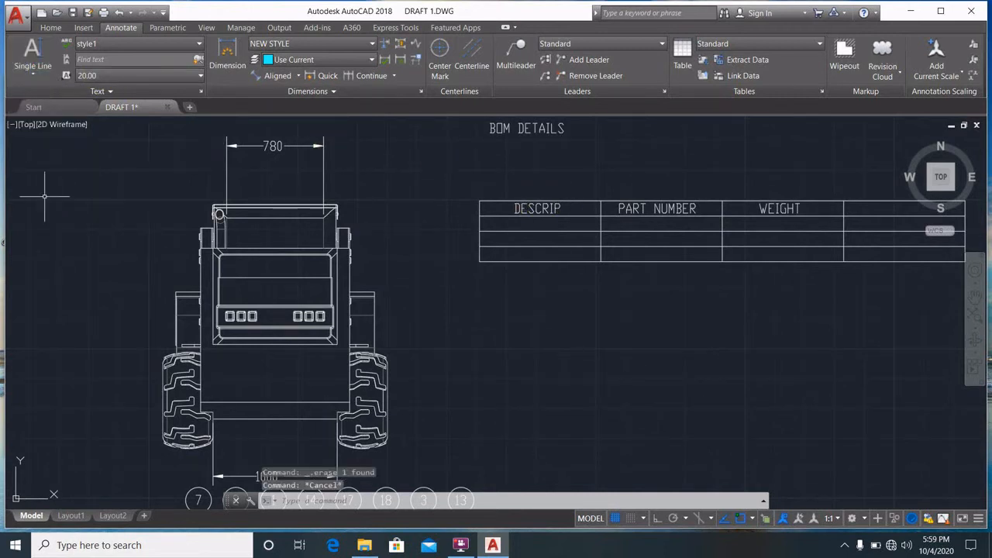
click(632, 227)
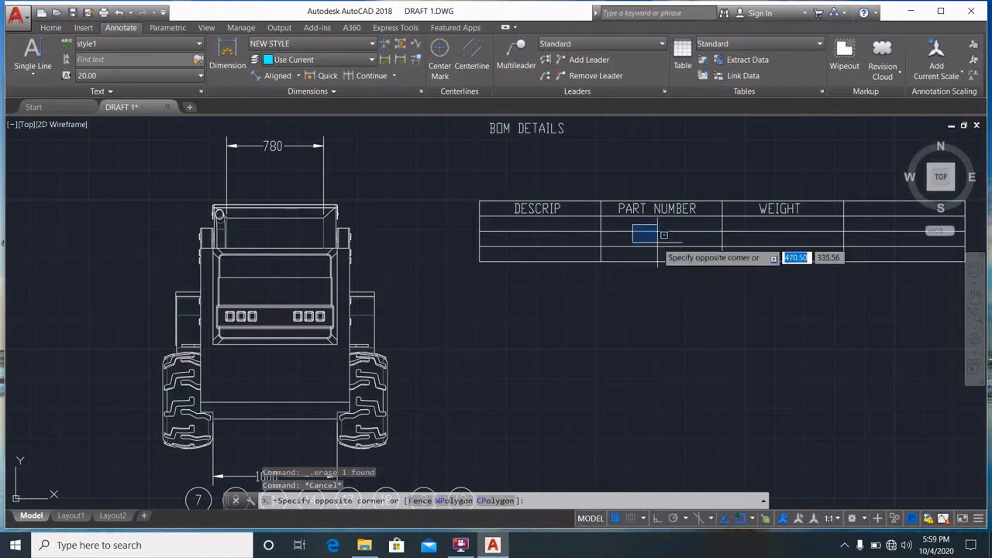
key(Escape)
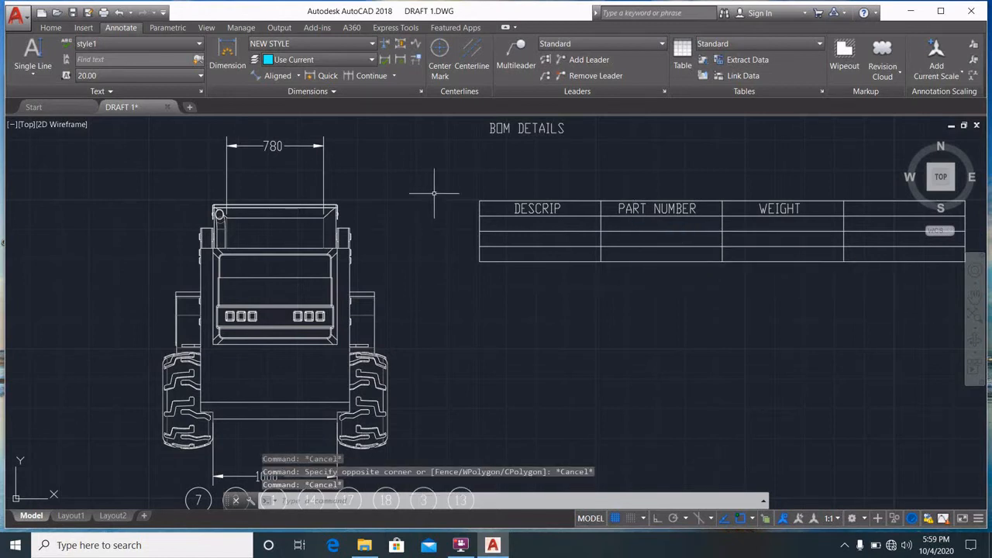
Step: Set up a new empty table in the Standard style with 5 columns and 5 data rows, using insertion-point placement
scroll(791, 271, down, 4)
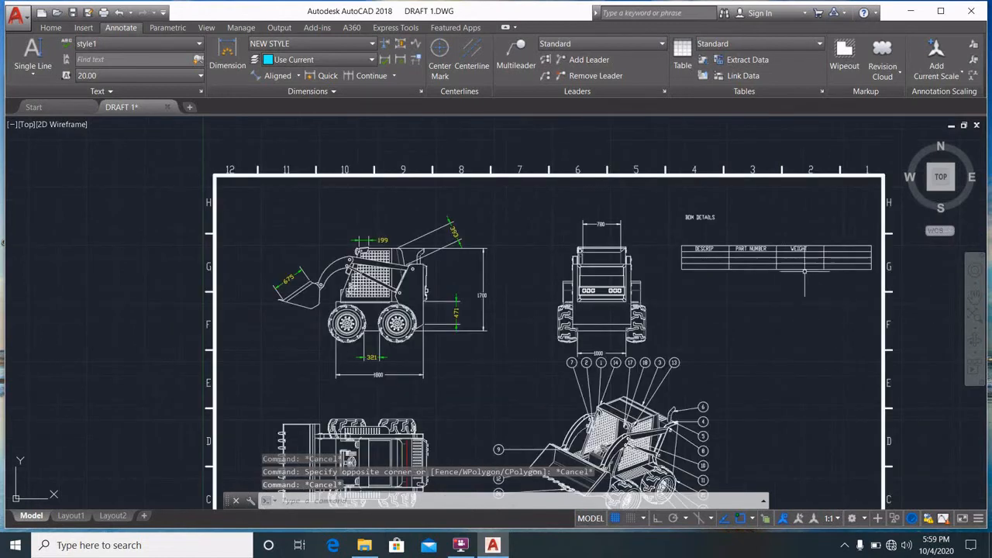
scroll(449, 255, up, 6)
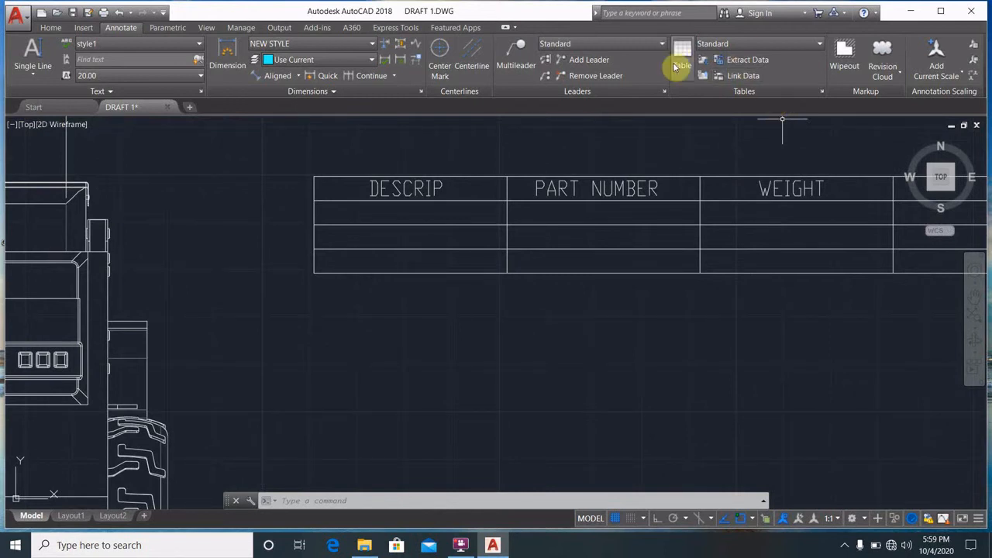
click(682, 64)
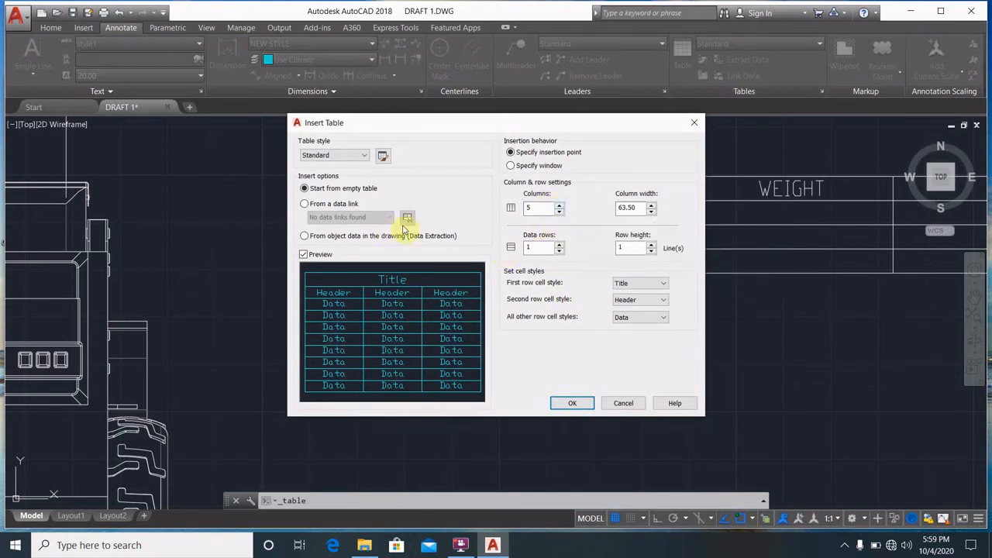
click(534, 211)
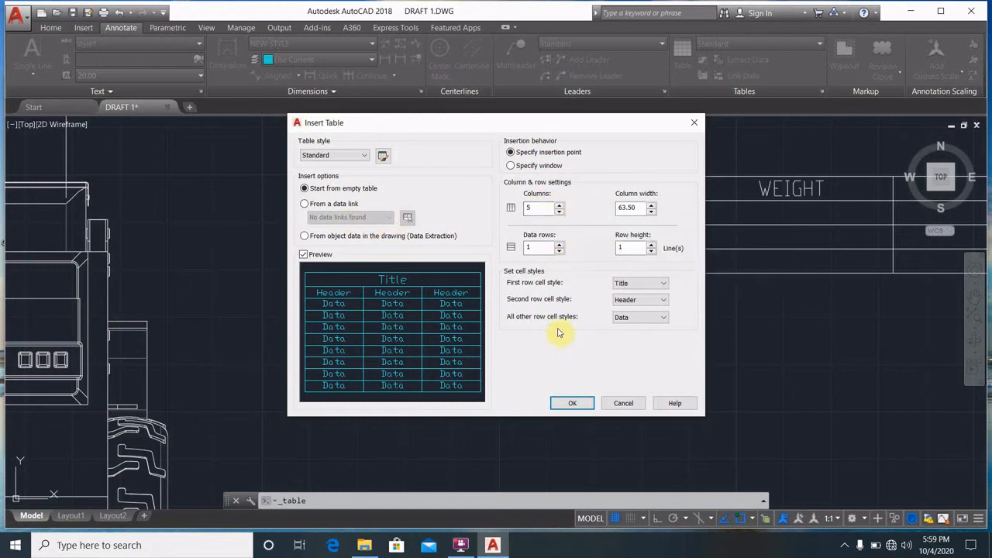
click(559, 245)
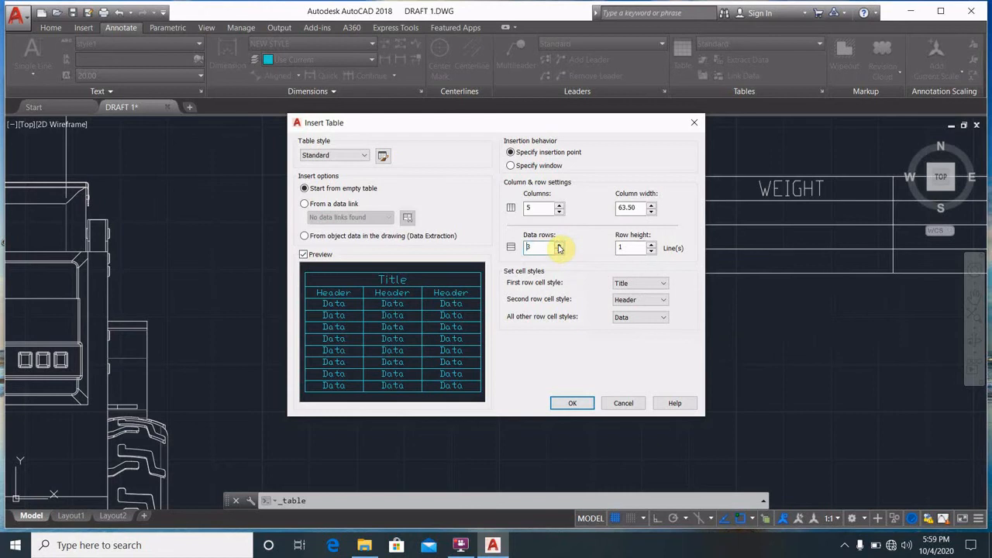
click(571, 402)
Step: Place the empty table outside the sheet border, beside the loader drawing, leaving its cells blank
scroll(444, 279, up, 4)
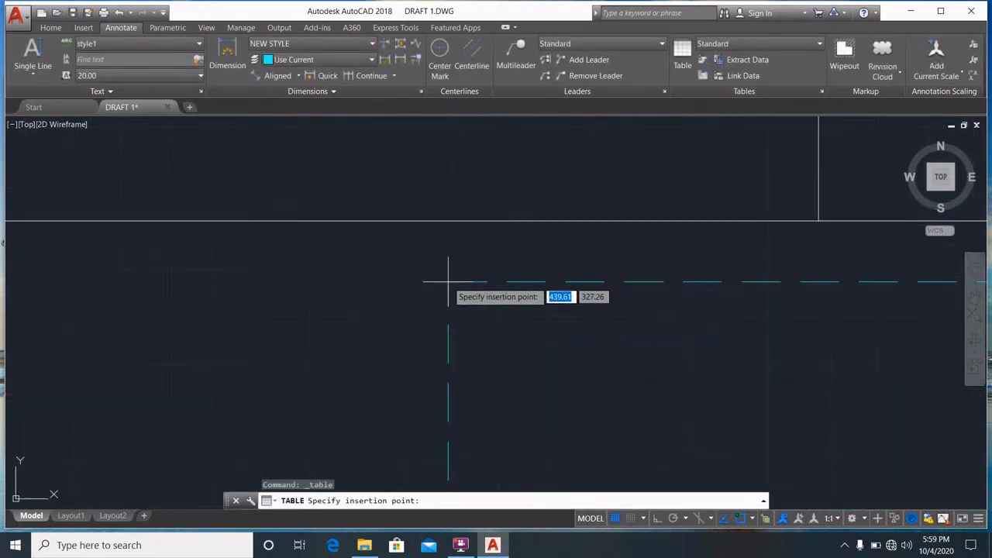
scroll(449, 280, down, 8)
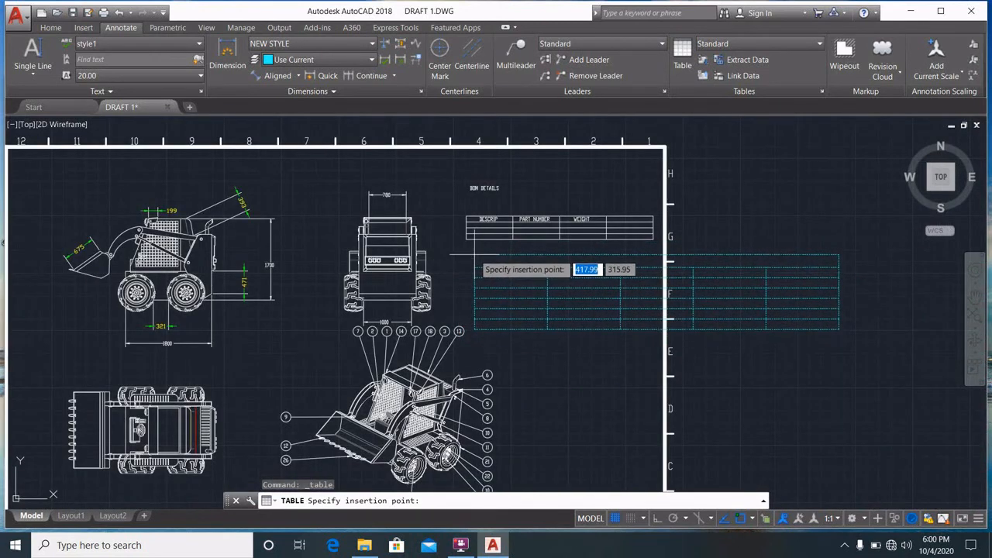
scroll(512, 263, down, 4)
scroll(542, 275, up, 4)
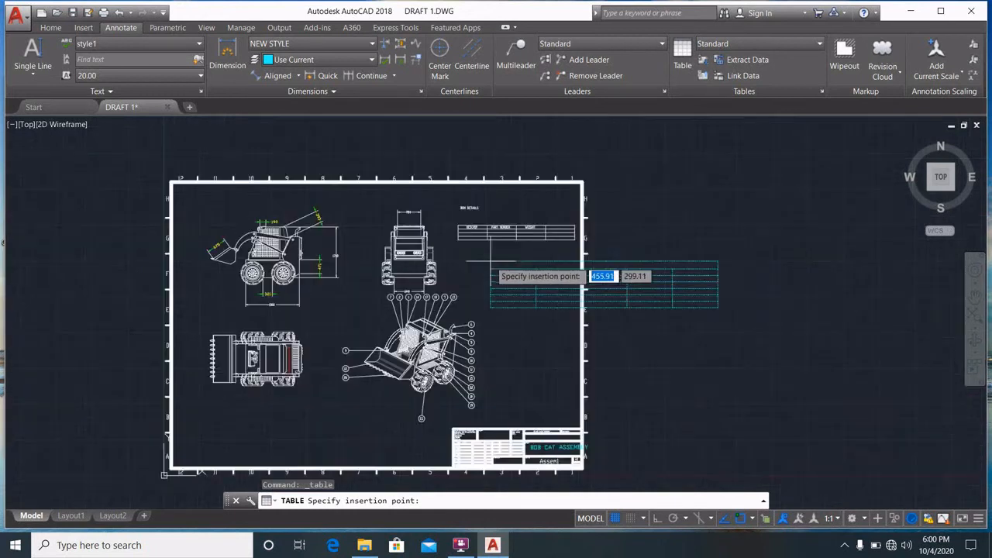
scroll(536, 268, down, 2)
middle_drag(536, 269, 420, 268)
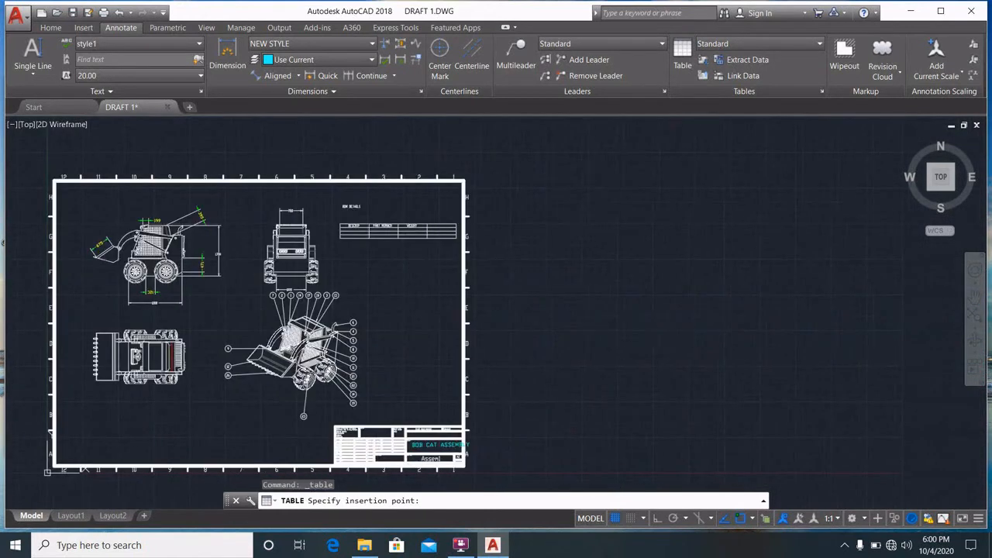
click(490, 261)
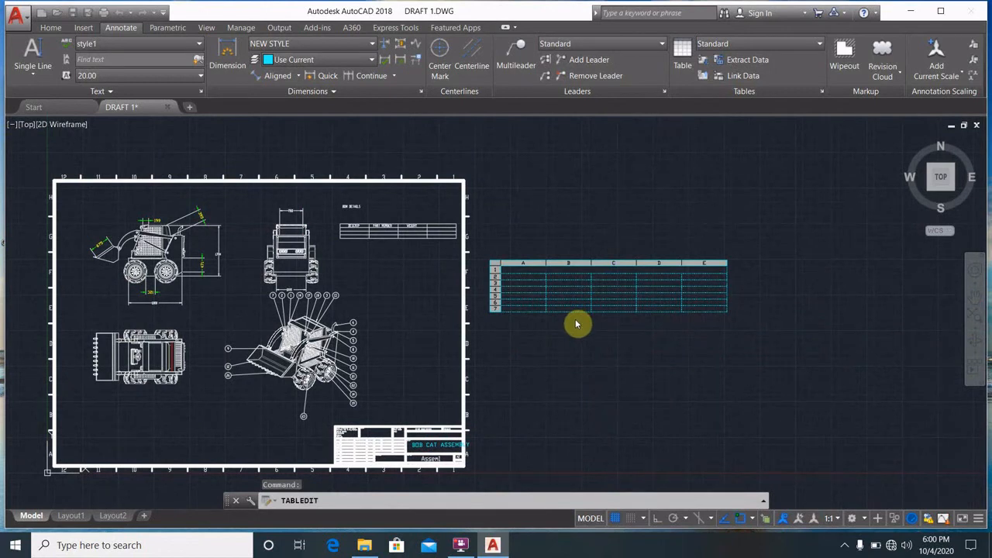
key(Escape)
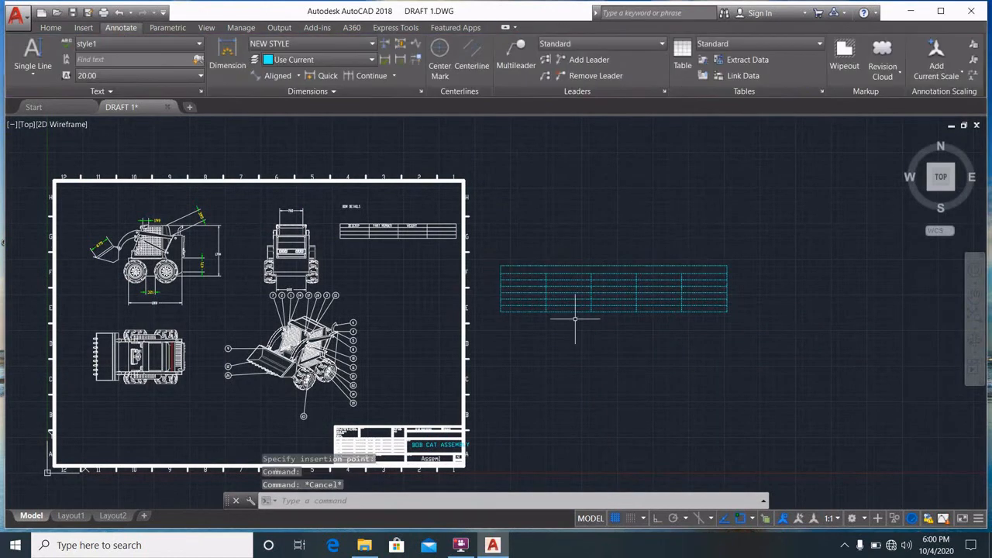
click(554, 365)
key(Escape)
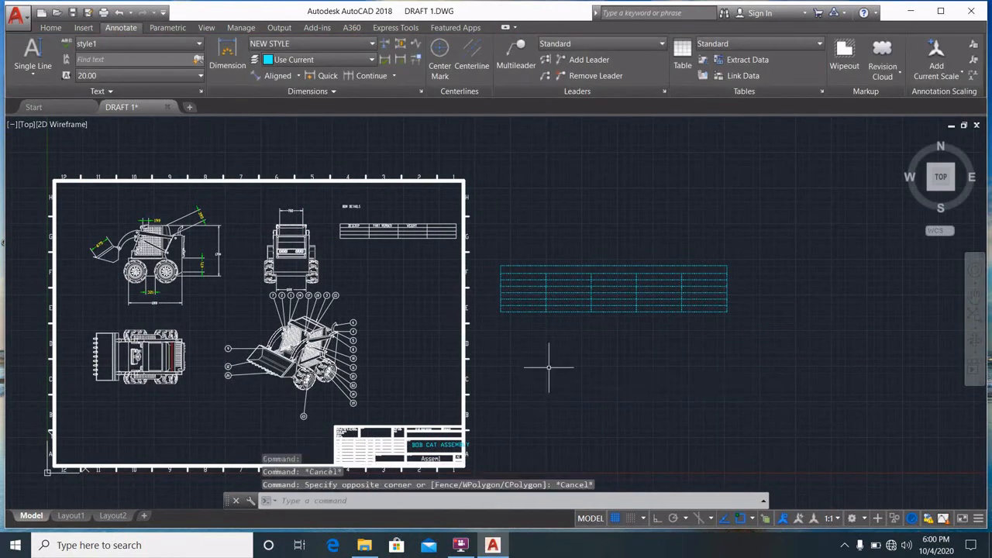
Step: Select the inserted table and examine its column and row grid and its line appearance
scroll(519, 267, up, 5)
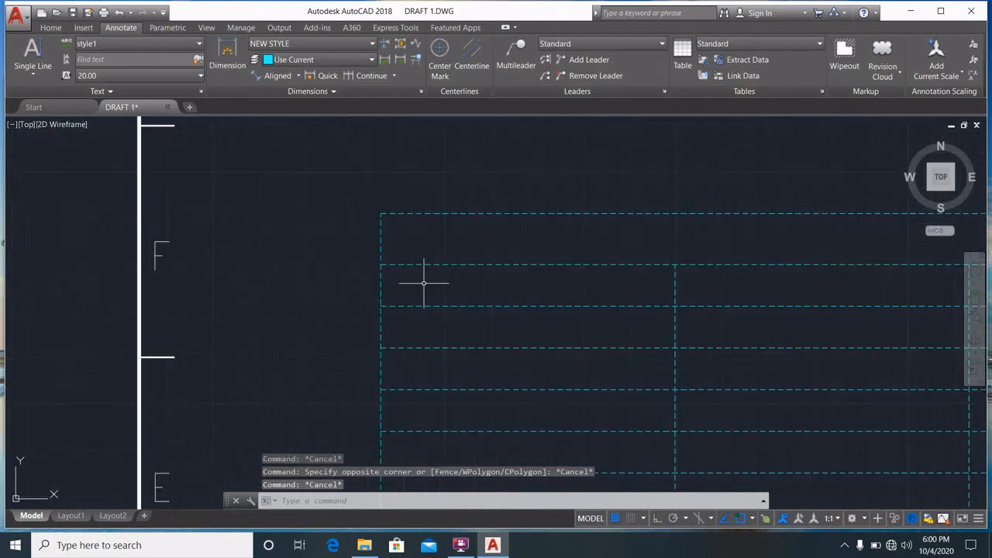
click(381, 291)
scroll(513, 306, up, 8)
scroll(598, 323, down, 12)
scroll(598, 323, down, 4)
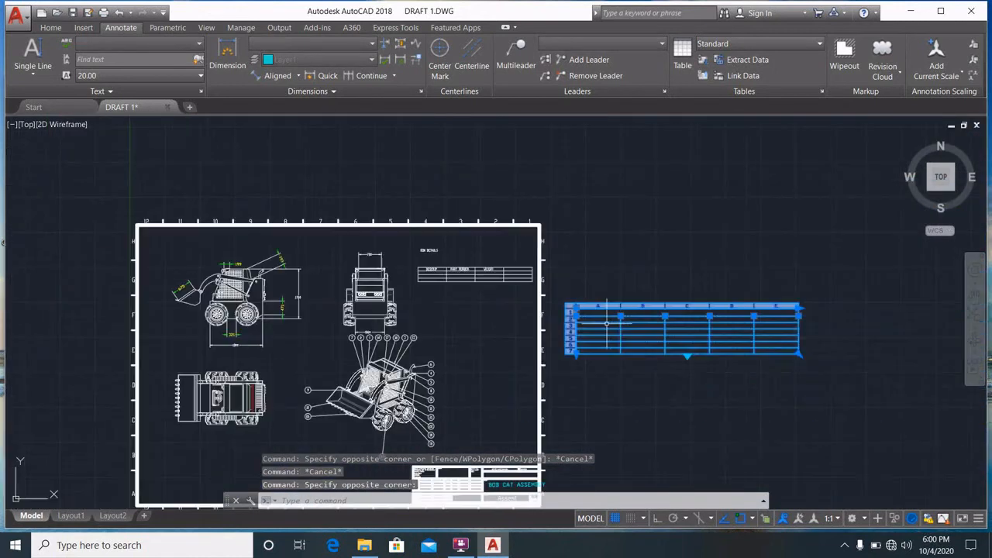
scroll(582, 308, up, 2)
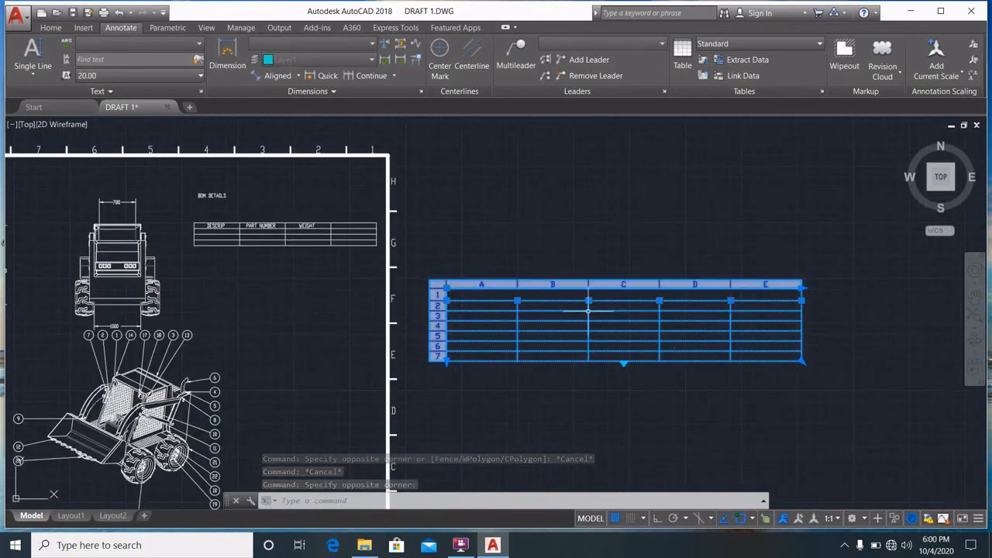
scroll(616, 323, up, 3)
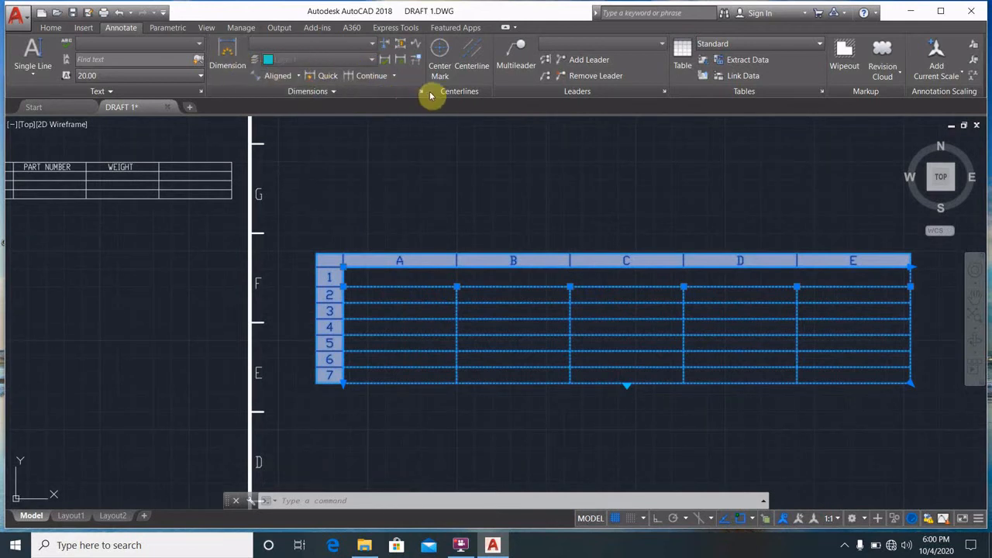
key(Escape)
key(Escape)
key(Escape)
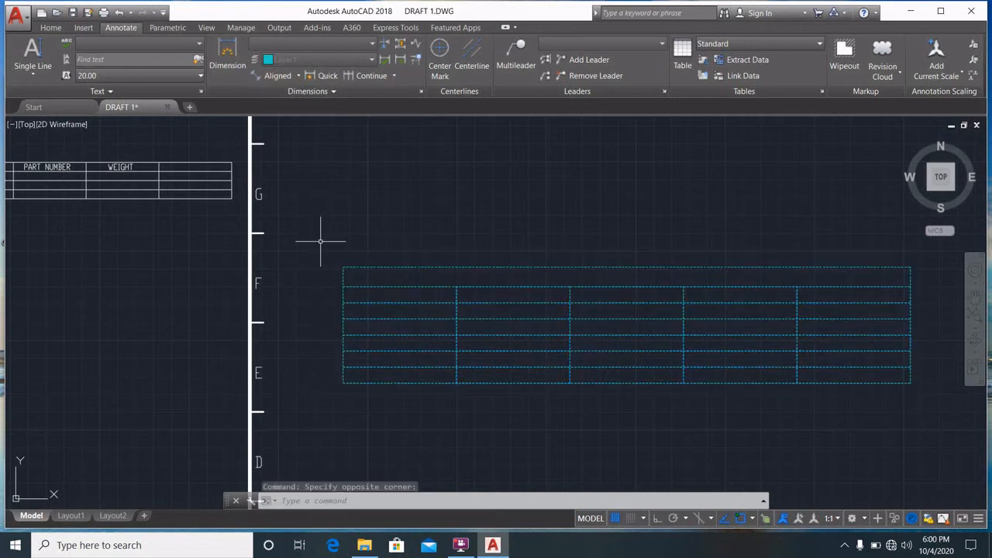
click(366, 267)
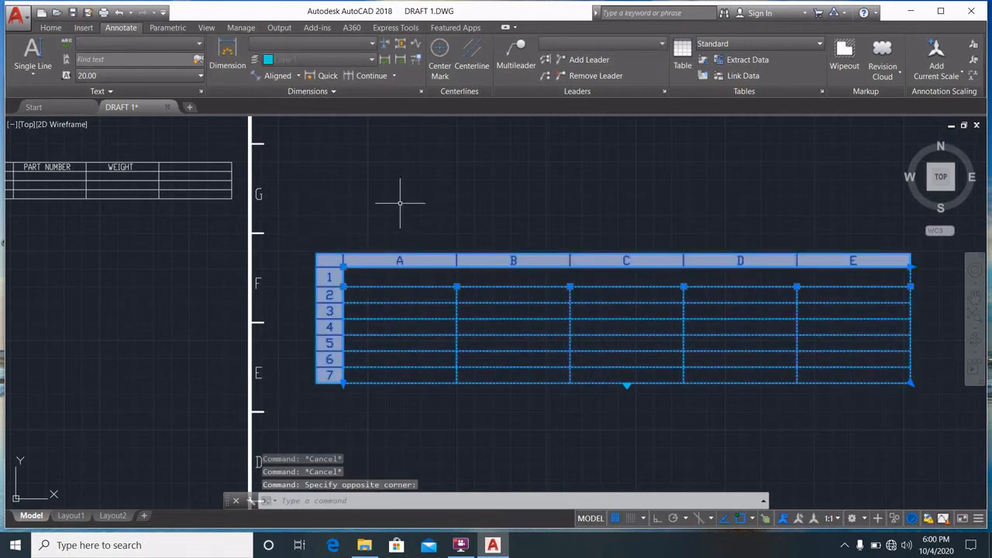
key(Escape)
key(Escape)
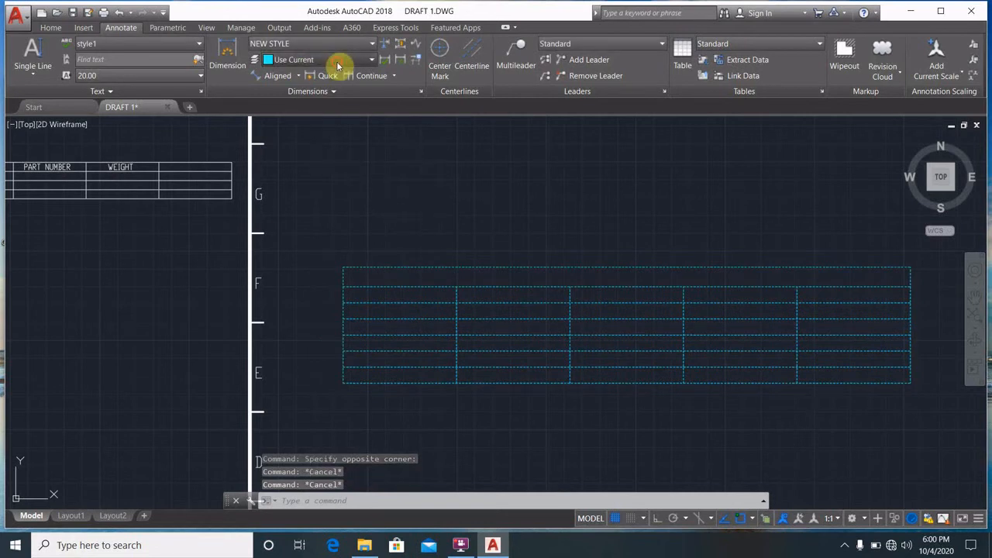
Step: Set the layer for new dimensions to 0 and check the table style options of the inserted table
click(338, 62)
click(318, 93)
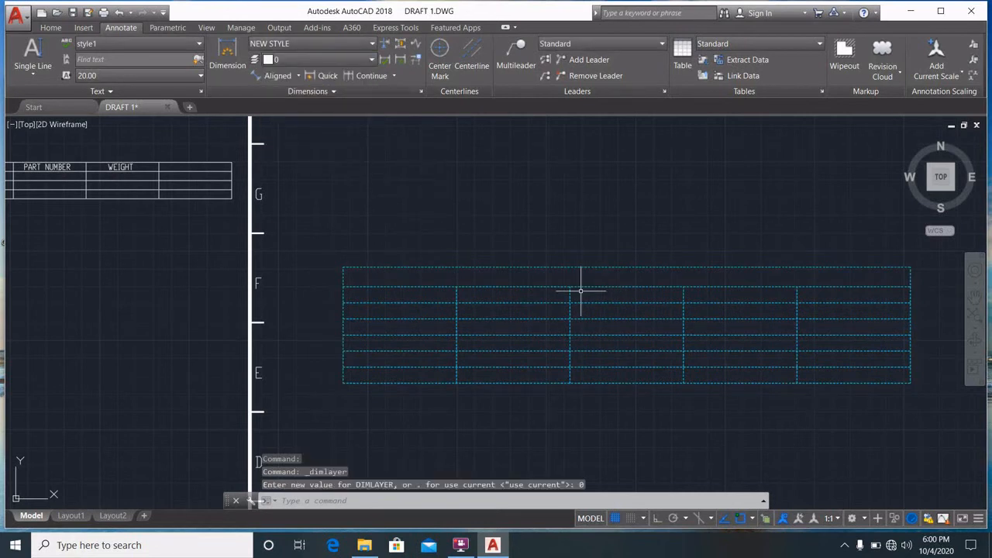
click(442, 268)
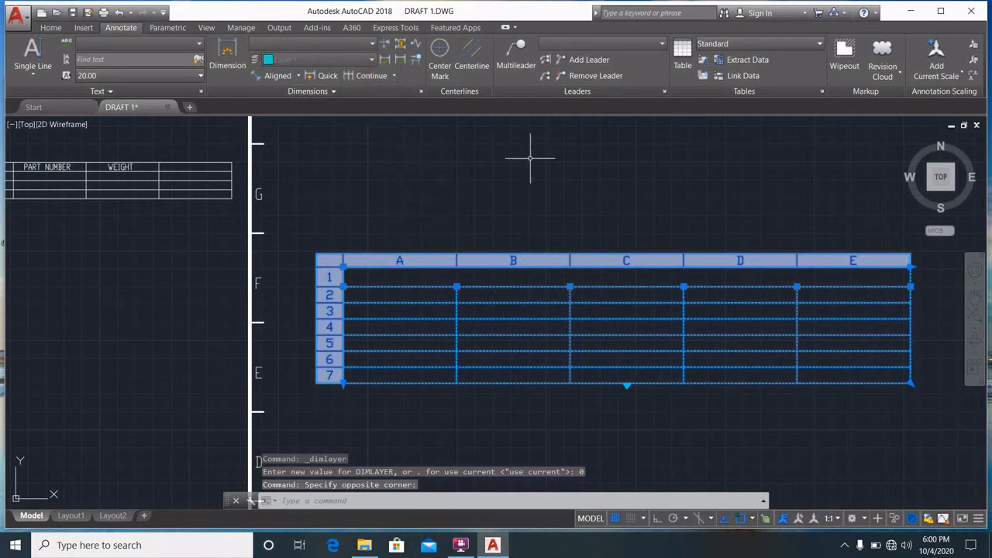
right_click(337, 267)
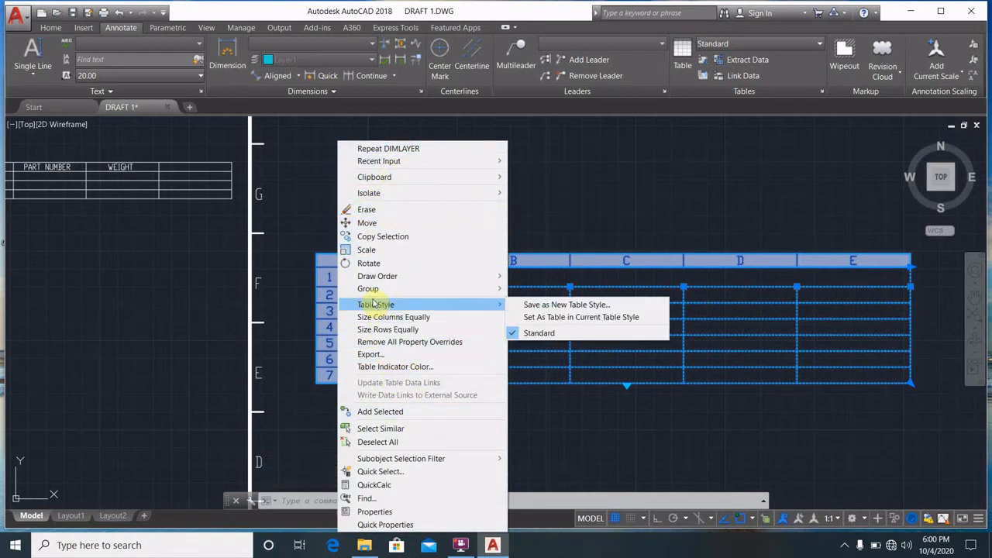
key(Escape)
key(Escape)
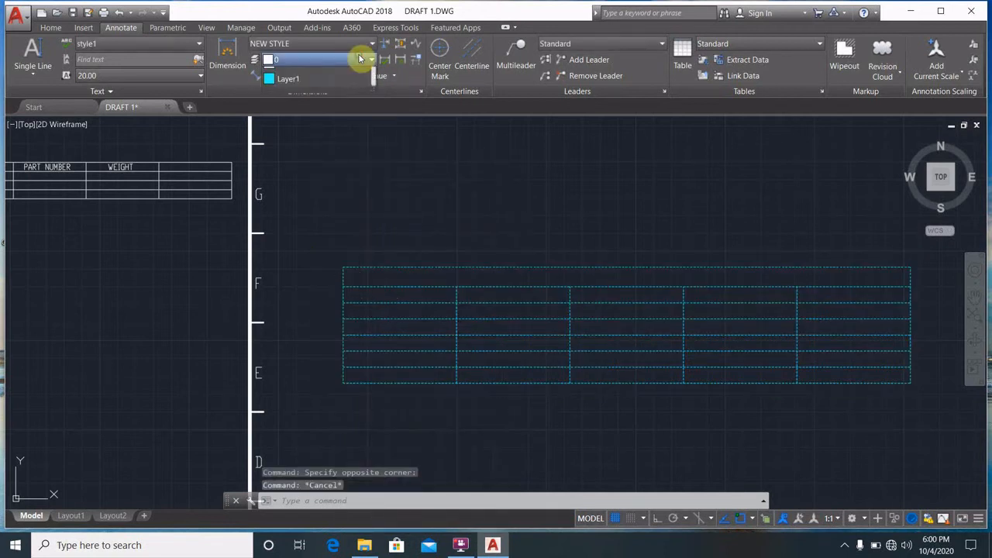
Step: Choose layer 0 for dimensions again and apply the Standard table style to the inserted table
click(337, 60)
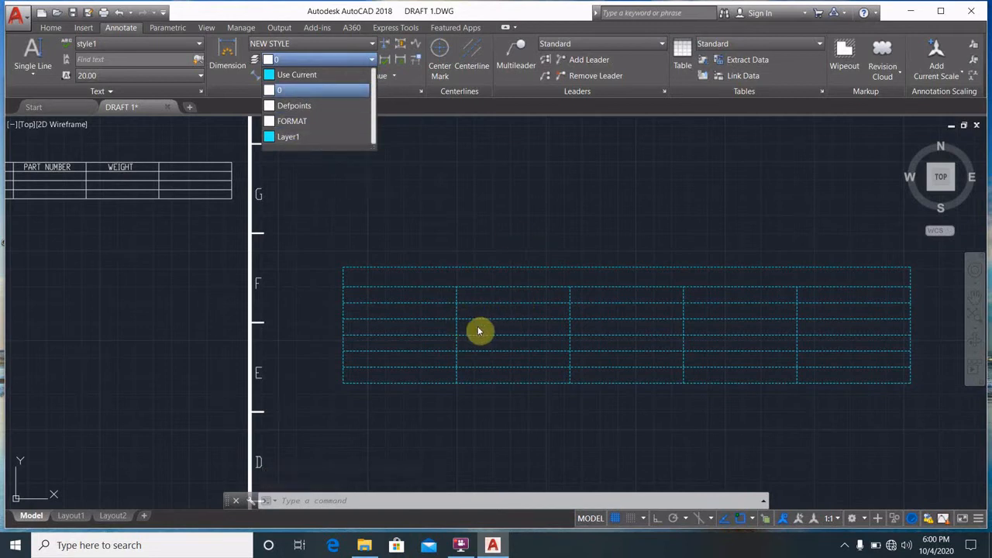
click(308, 91)
click(384, 267)
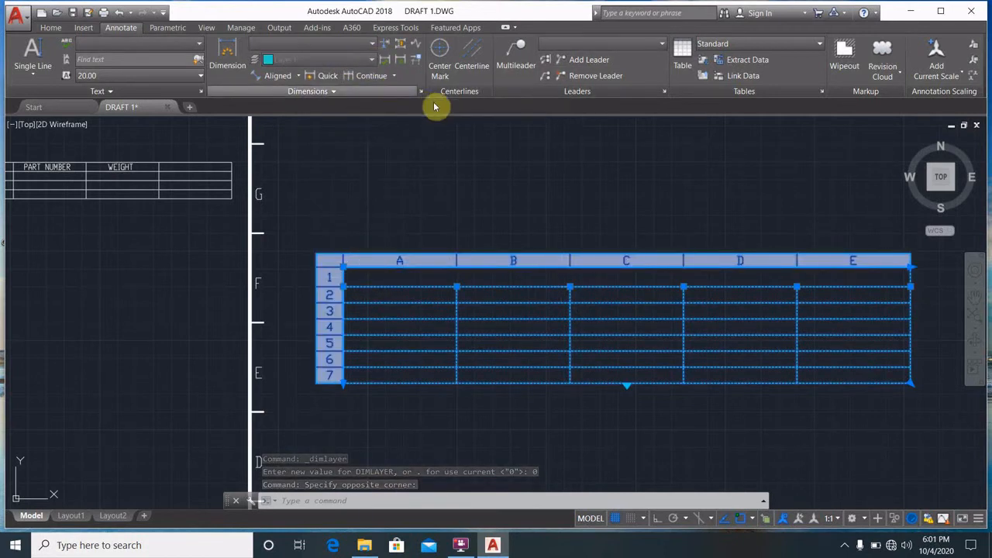
click(784, 45)
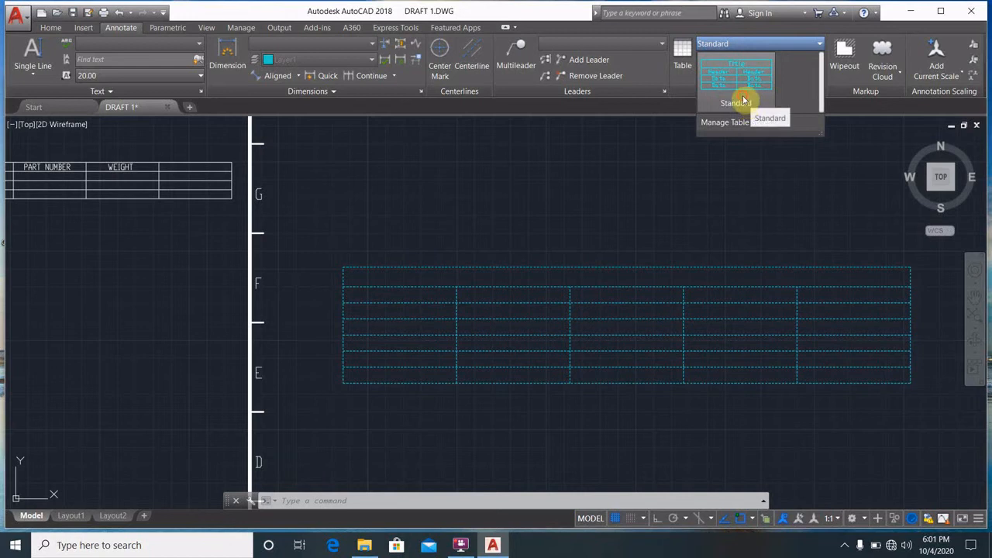
click(742, 101)
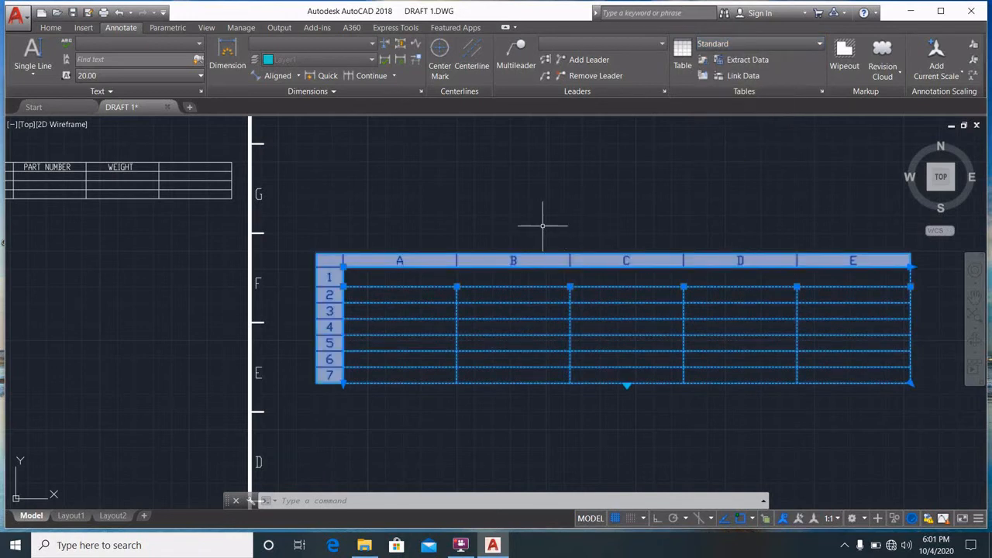
key(Escape)
key(Escape)
Step: Title the table BOM DETAILS and enter PART NO as the heading of its first column
scroll(507, 246, down, 3)
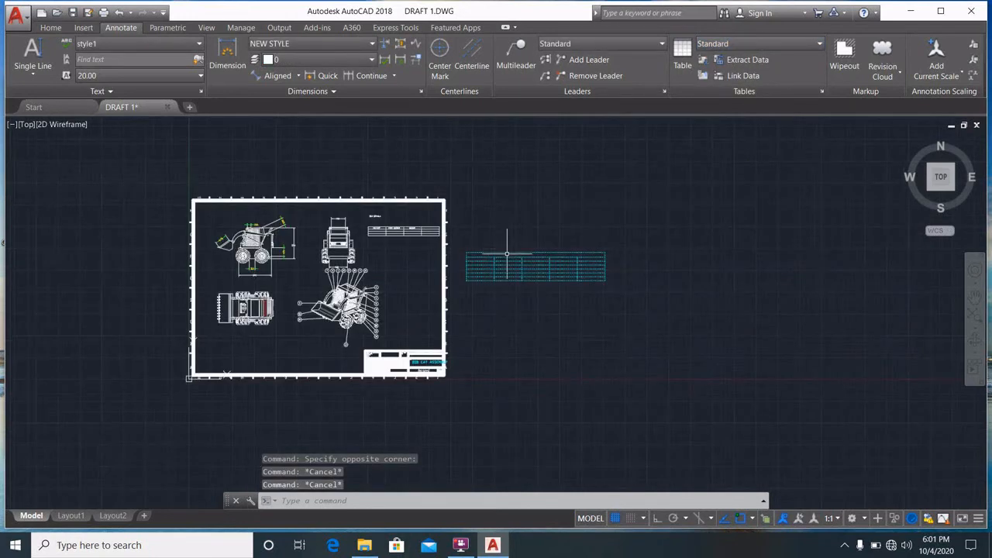
scroll(507, 250, up, 6)
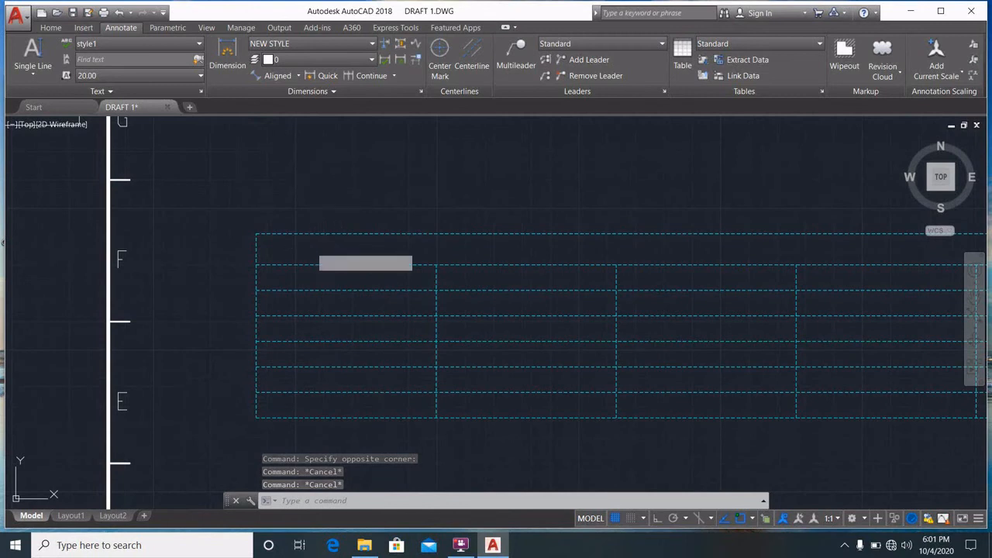
double_click(311, 248)
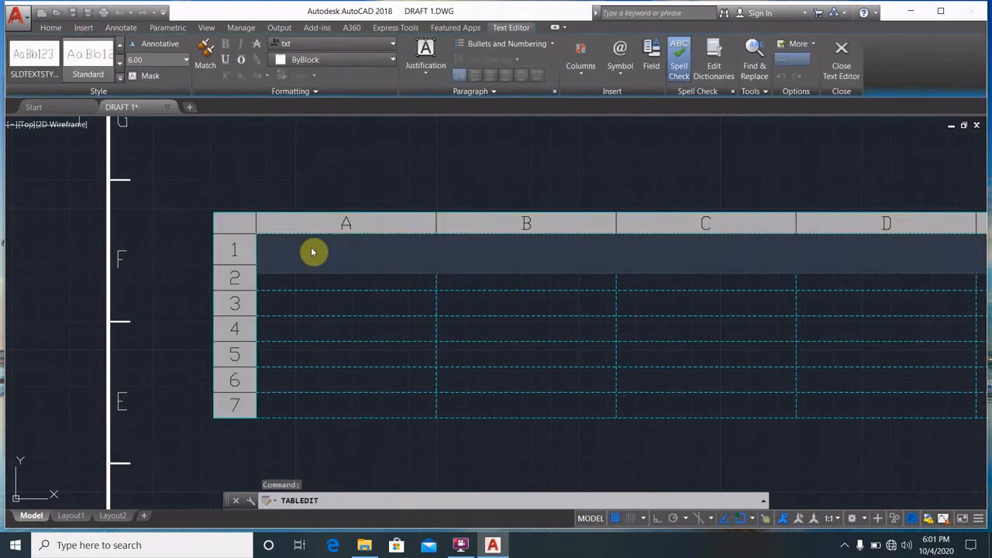
text(BOM DE)
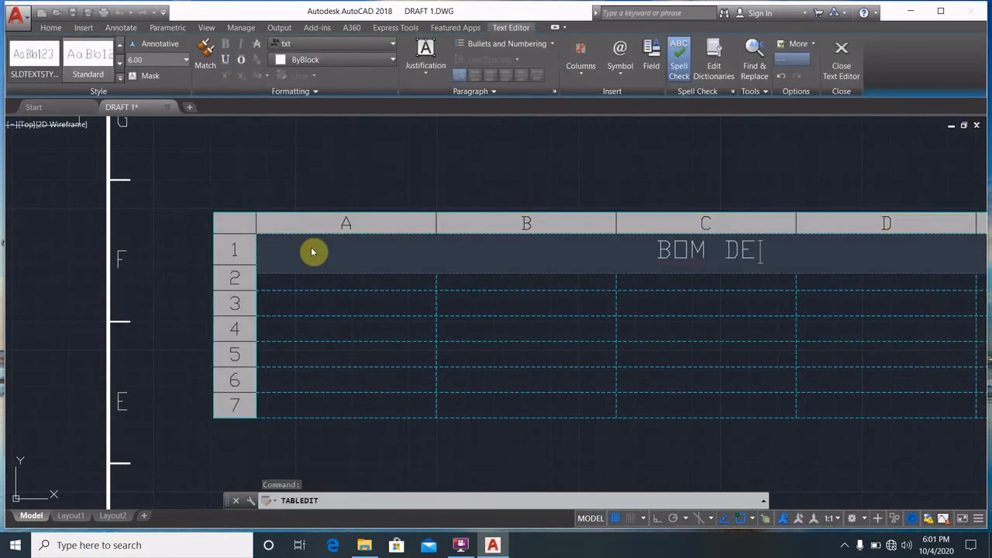
text(TAILS)
key(Tab)
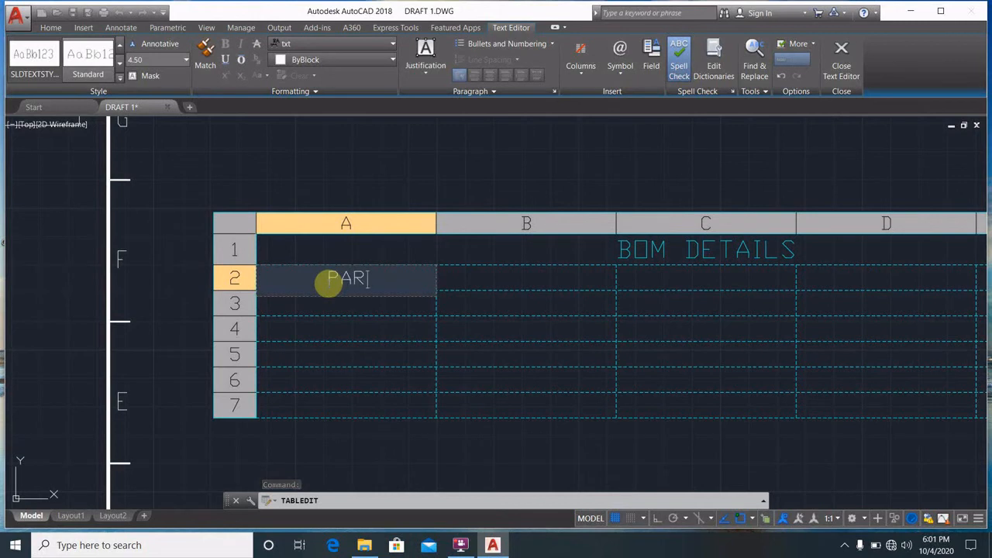
text(PART NO)
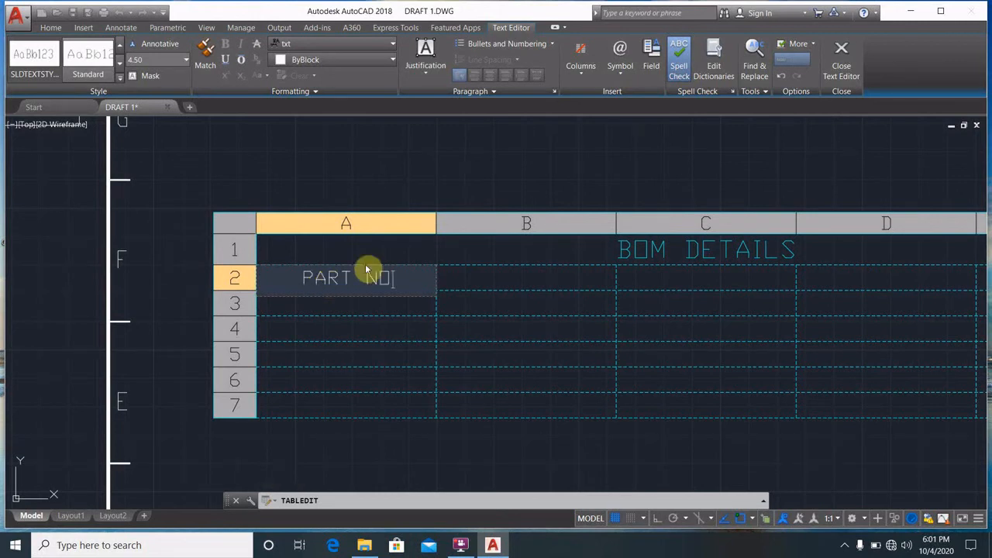
click(465, 178)
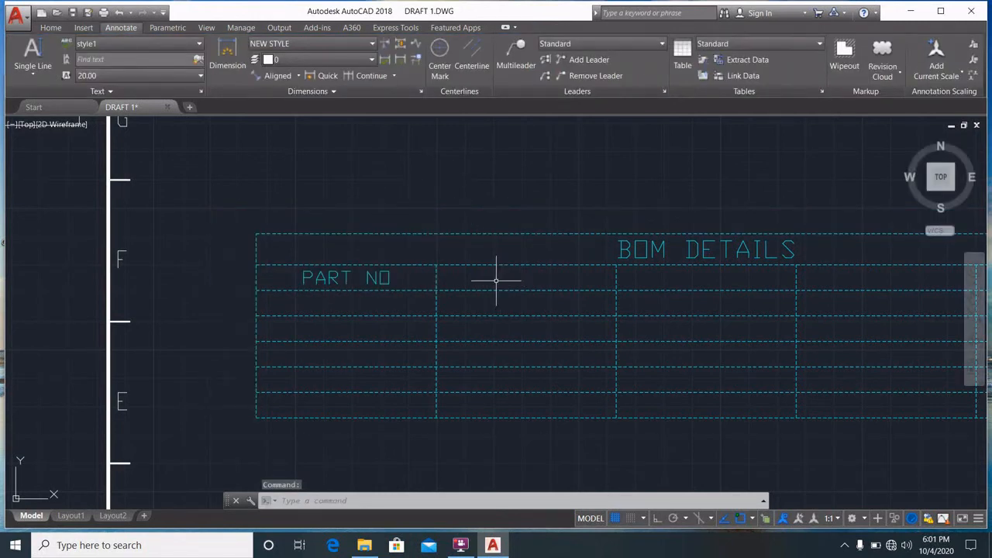
Step: Enter the headings DESCRIPTION and WEIGHT in the table's second and third columns
click(497, 281)
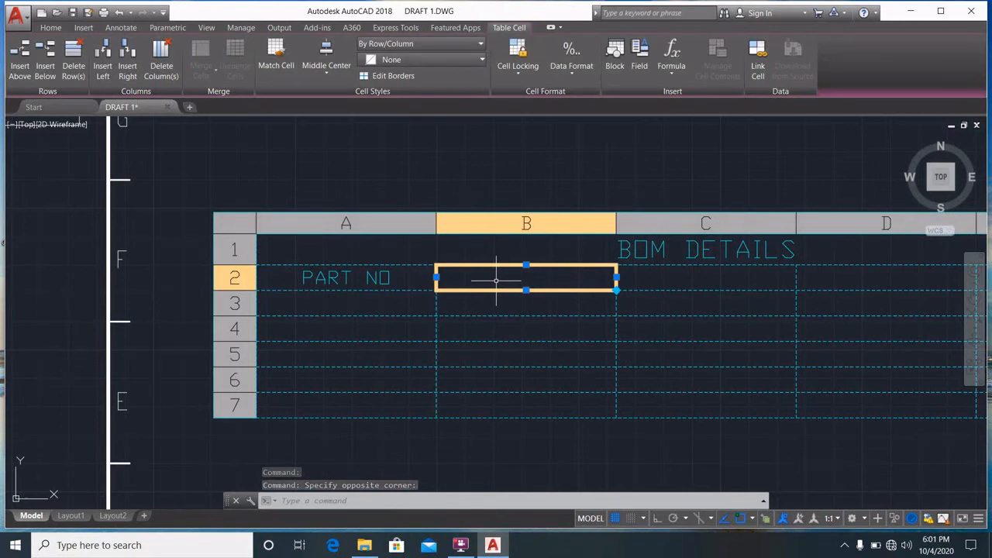
double_click(497, 282)
text(DESCRIPTION)
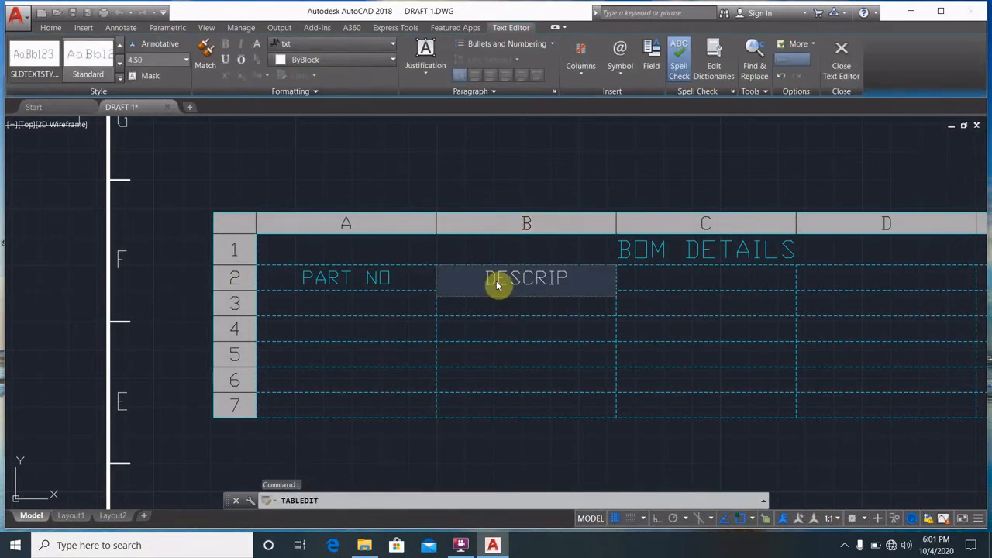
click(678, 277)
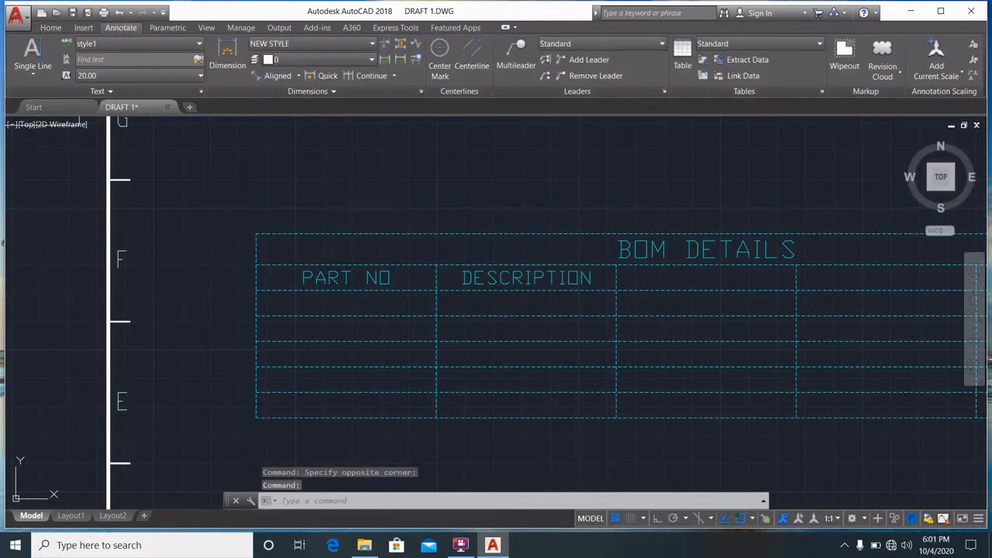
double_click(677, 277)
text(WEIGHT)
key(Return)
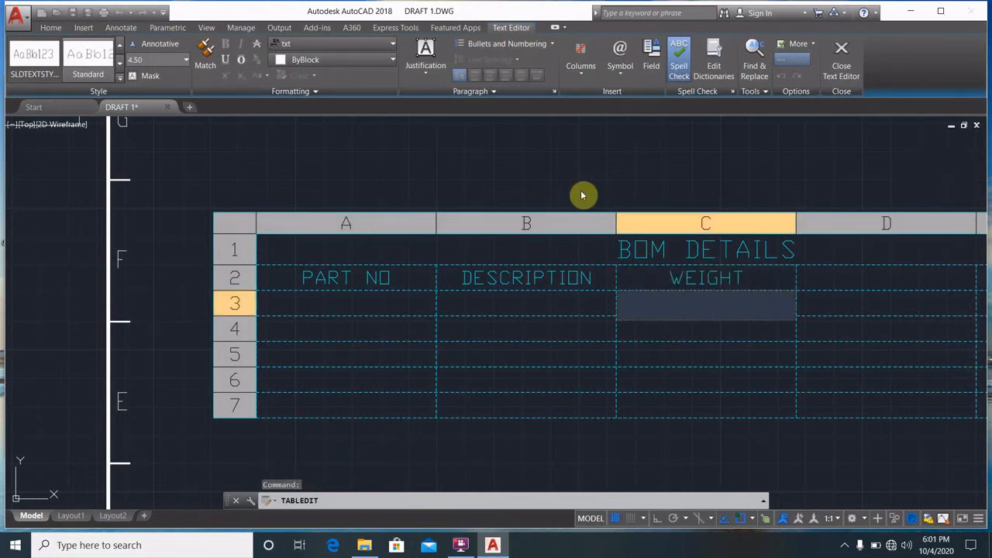
key(Escape)
key(Escape)
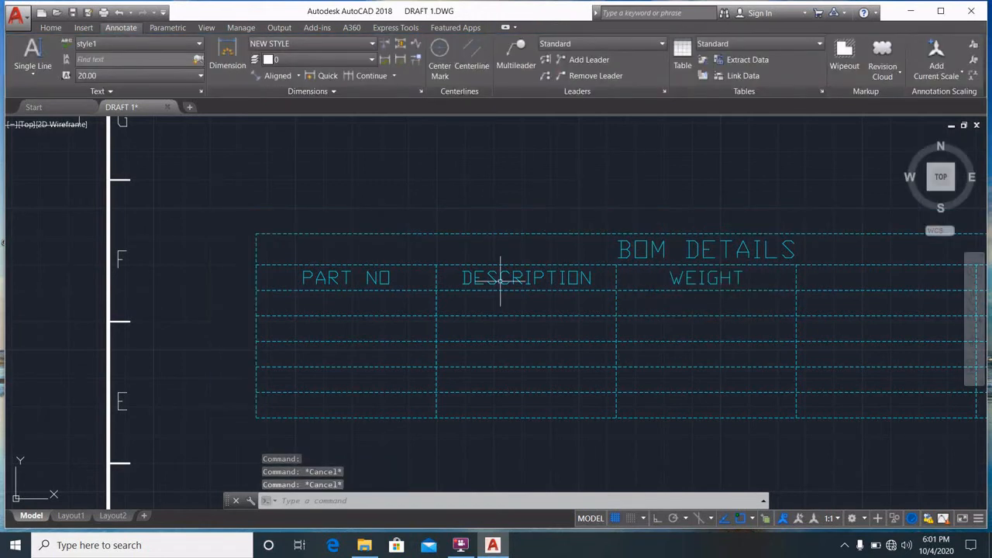
Step: Examine the numbered part balloons around the isometric view of the loader
scroll(501, 281, down, 5)
scroll(239, 345, up, 4)
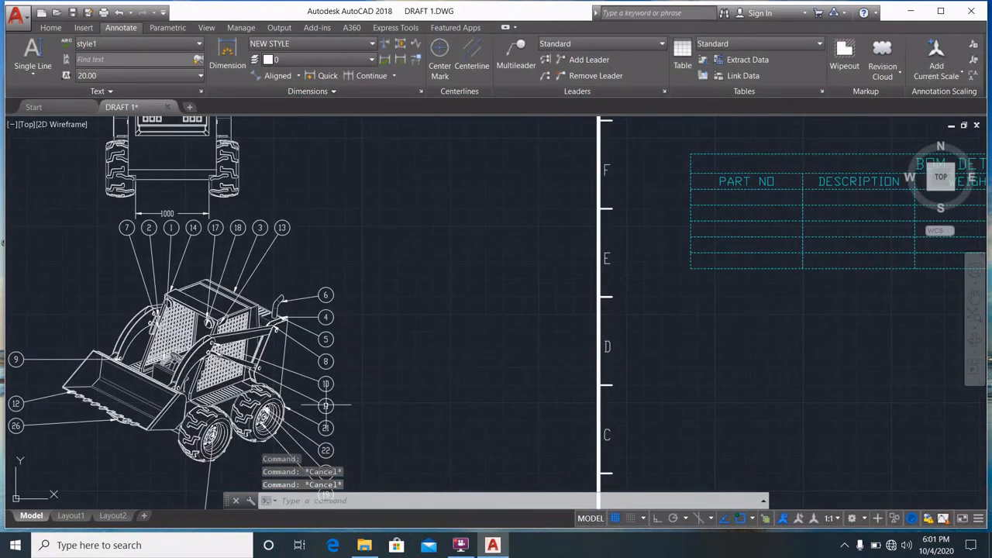
scroll(321, 416, down, 2)
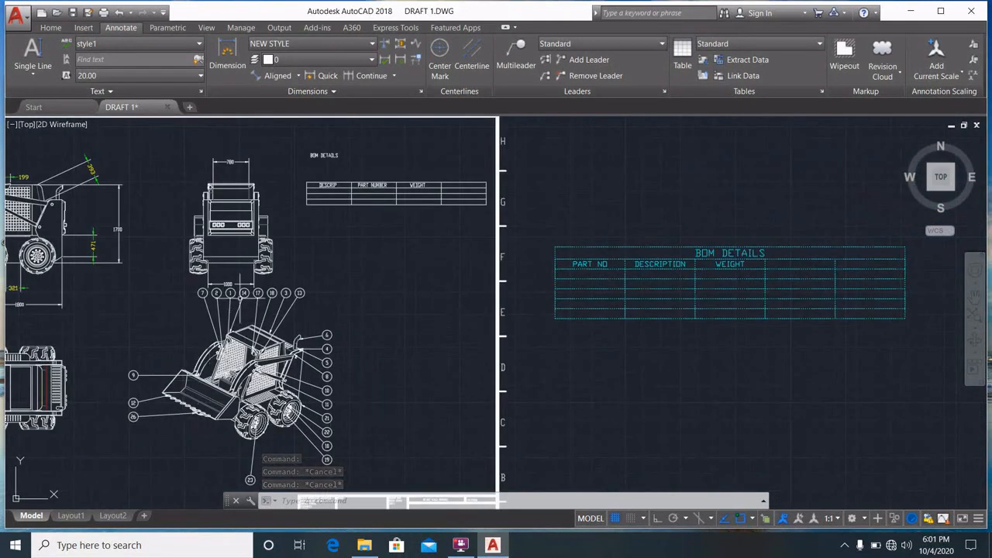
scroll(228, 313, up, 4)
scroll(240, 429, up, 2)
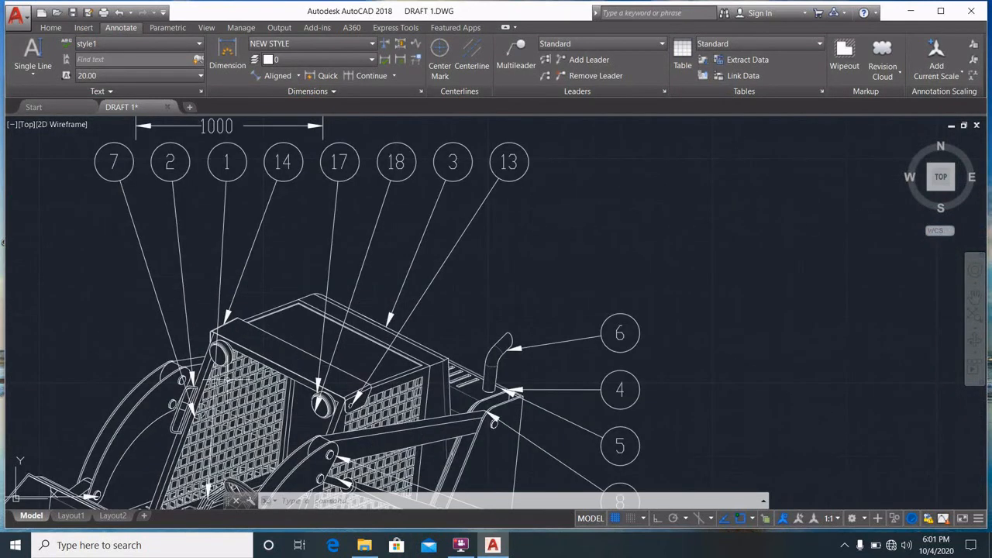
scroll(470, 248, down, 4)
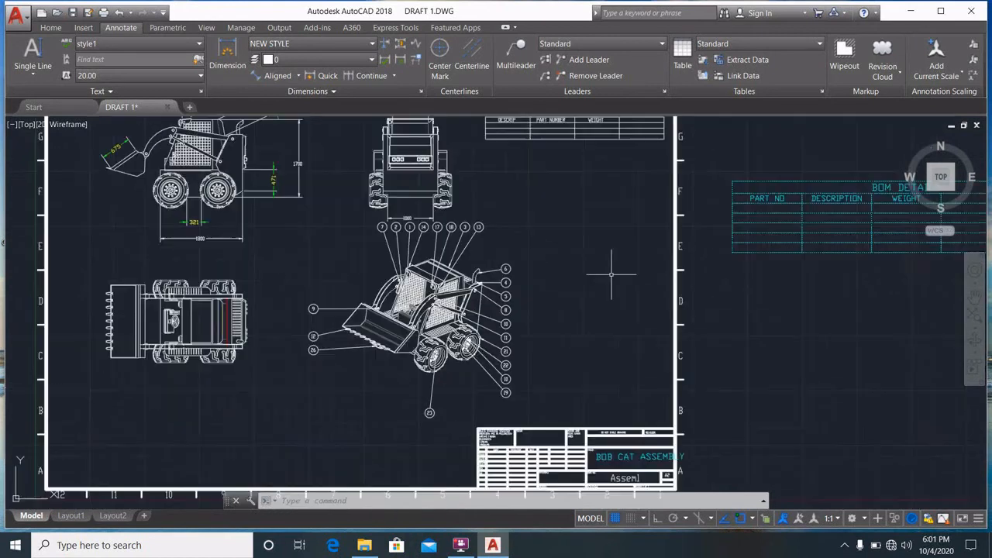
Step: Enter the part numbers 1 and 2 in the first two rows under the BOM table's PART NO heading
middle_drag(683, 288, 571, 284)
scroll(465, 251, up, 5)
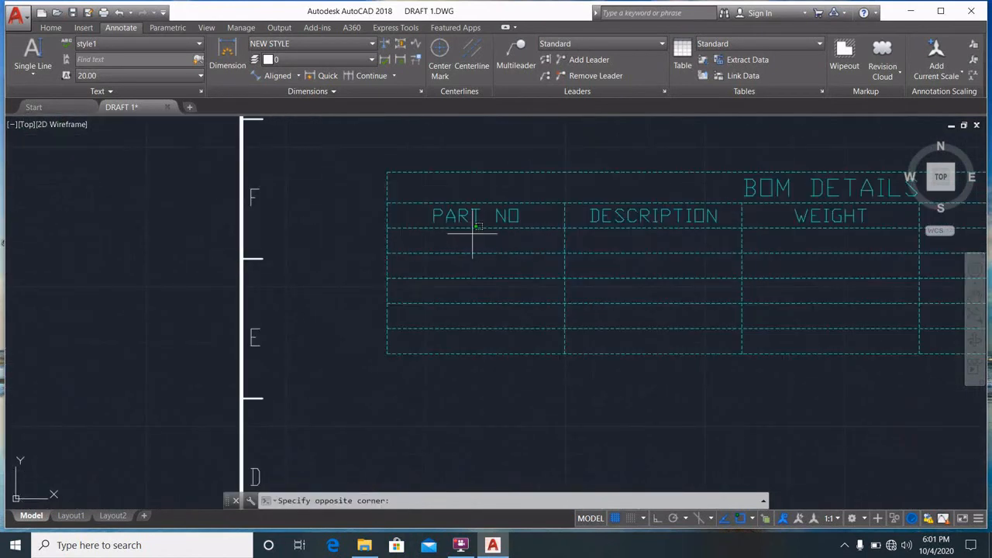
click(473, 240)
text(1)
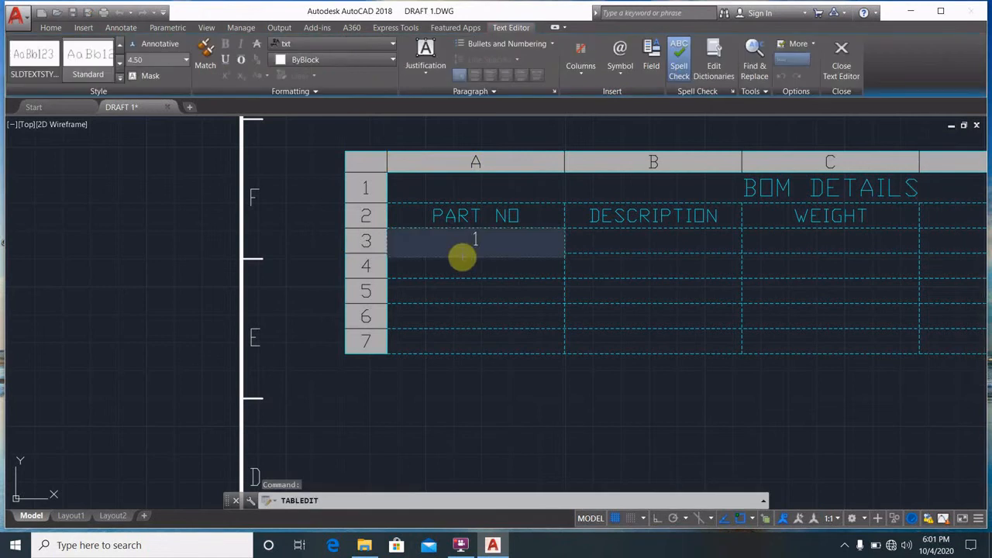
click(463, 265)
double_click(464, 265)
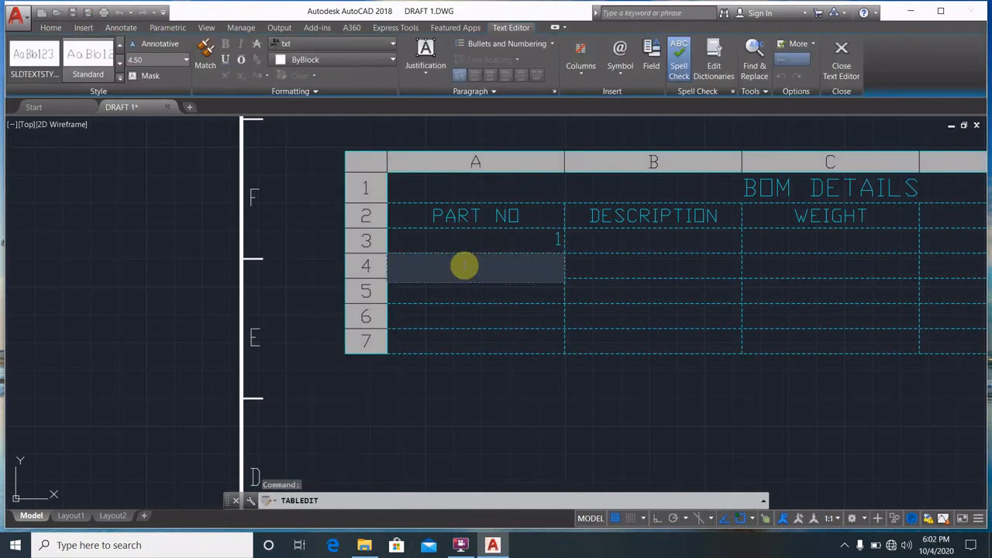
text(2)
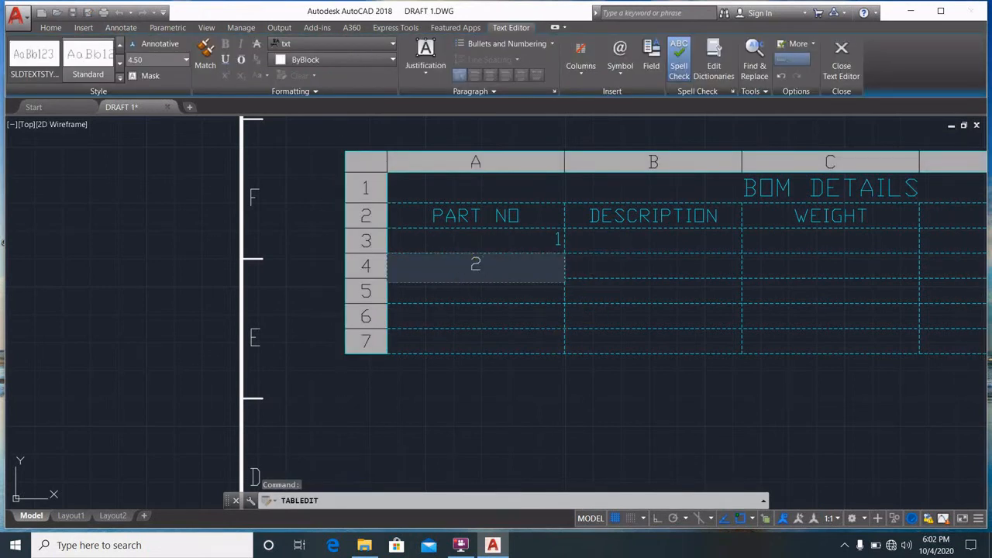
Step: Enter ARM as the description of part 1 in the BOM table
click(614, 240)
click(615, 240)
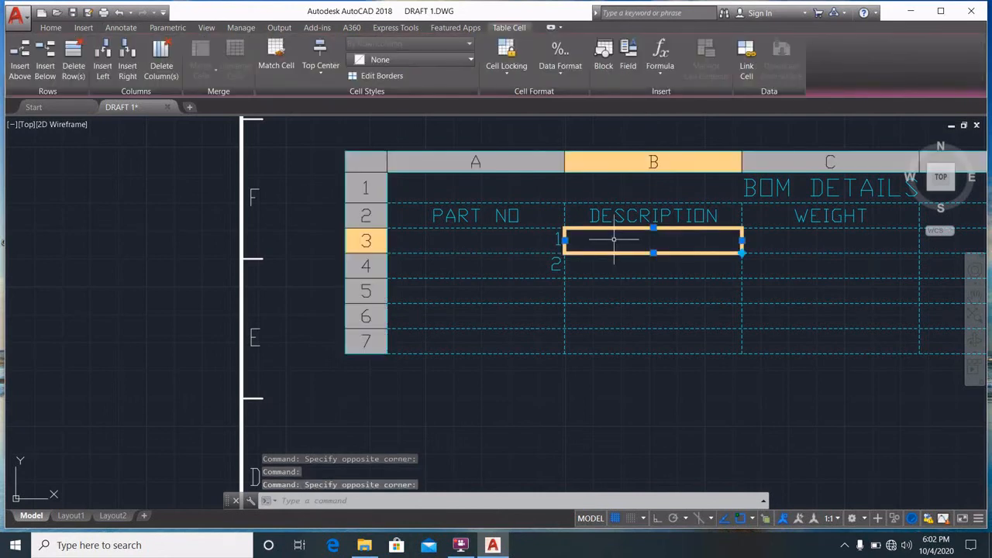
text(ARM)
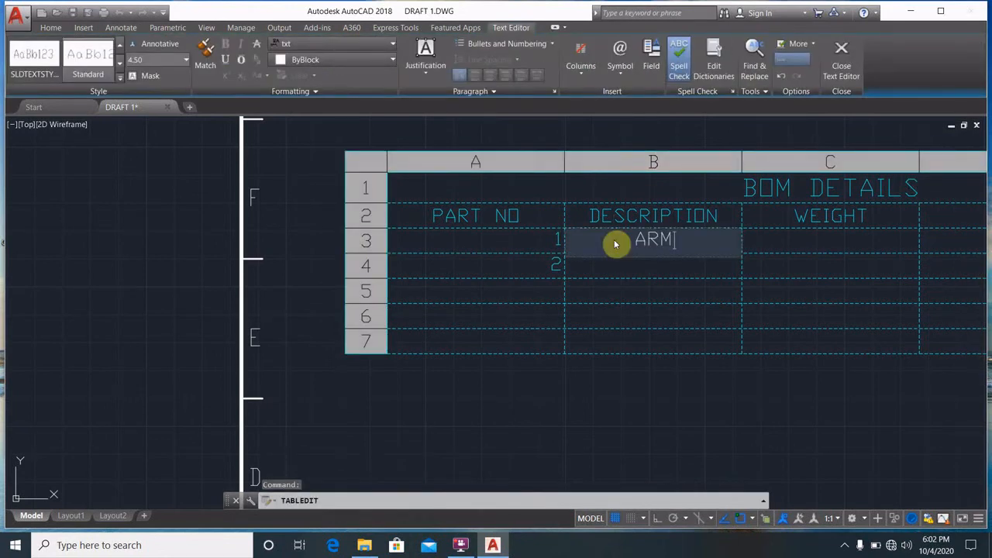
click(612, 269)
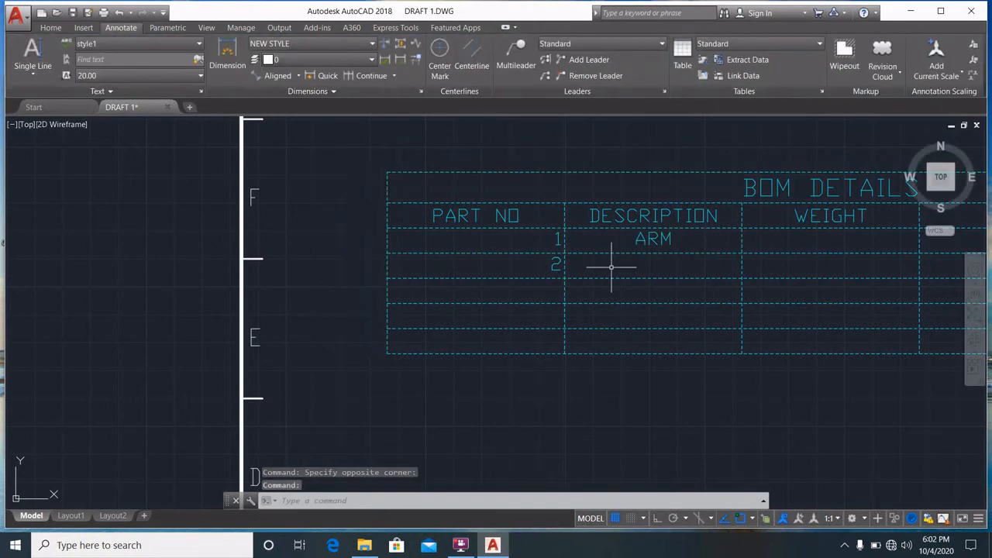
text(BOTTOM)
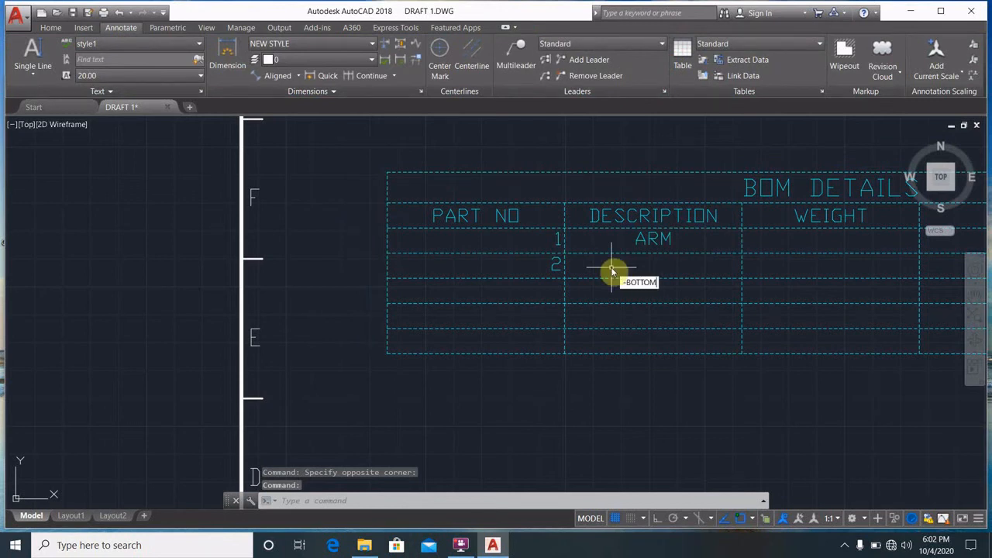
key(Return)
text(SA)
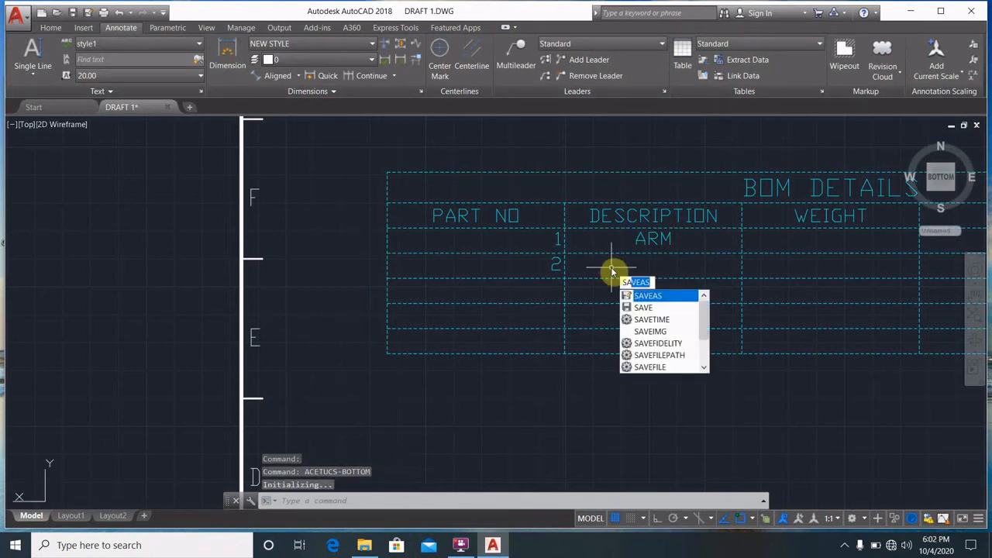
text(V)
key(BackSpace)
key(BackSpace)
key(BackSpace)
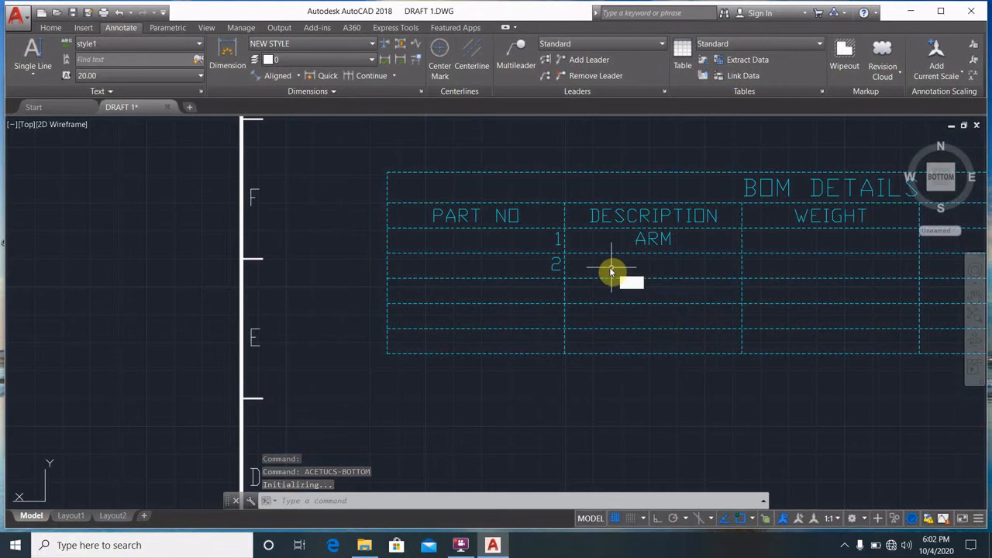
Step: Enter BOTTOM ARM as the description of part 2 in the BOM table
double_click(611, 269)
text(BOTTOM ARM)
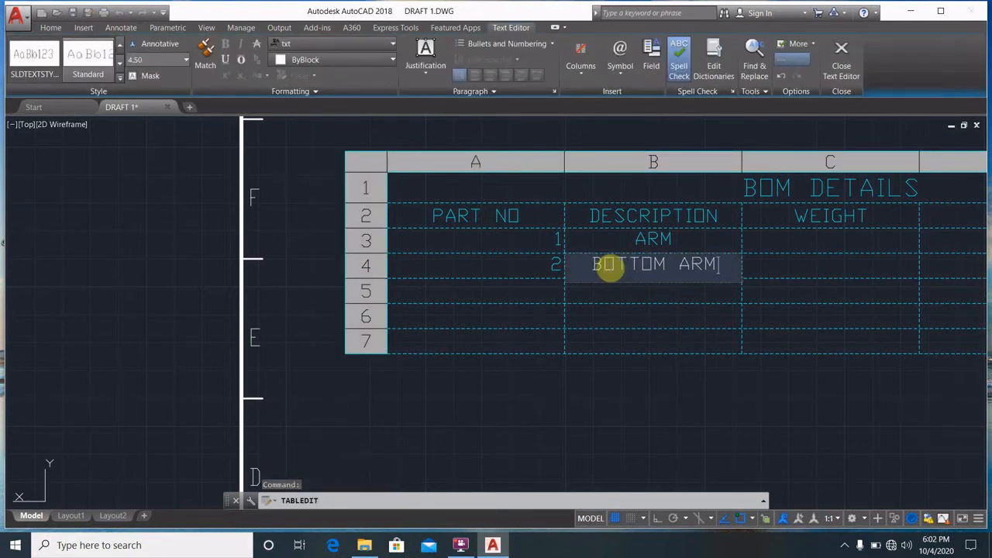
click(709, 430)
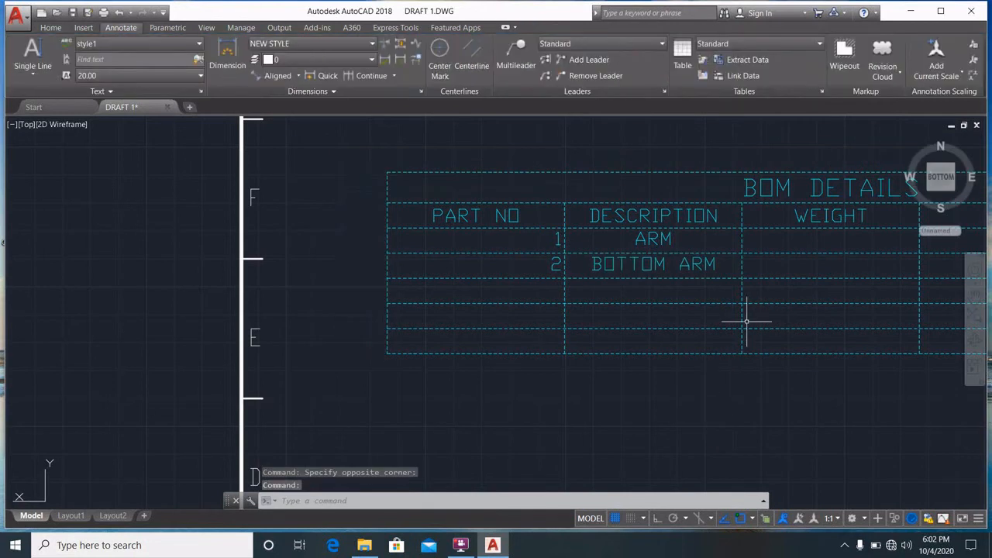
Step: Enter the weights 2 for ARM and 1 for BOTTOM ARM in the BOM table's WEIGHT column
click(784, 247)
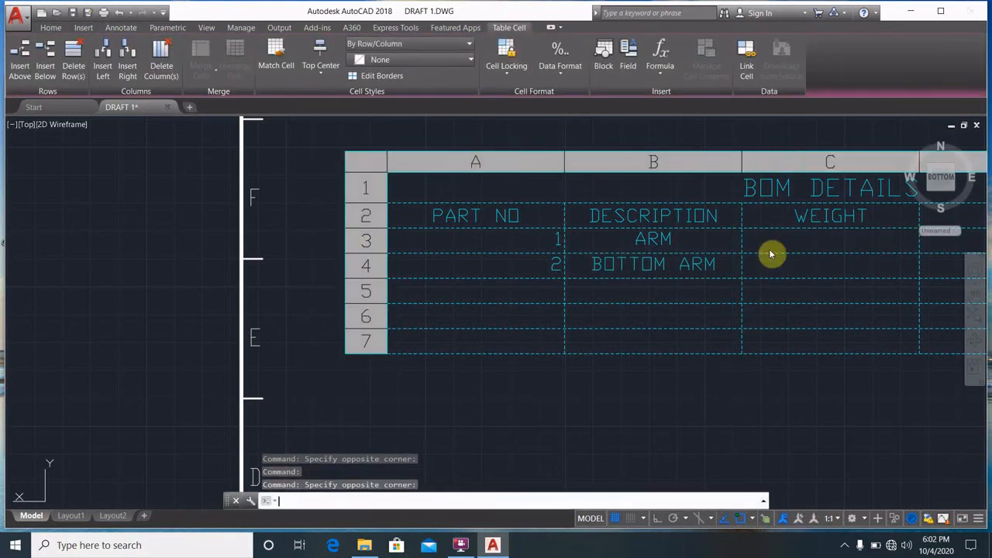
text(2)
key(Escape)
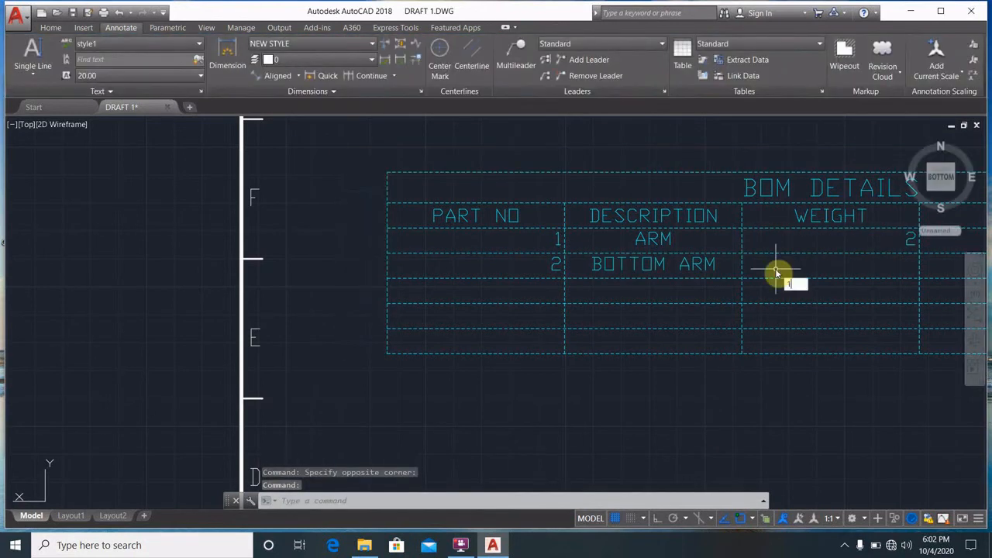
double_click(775, 269)
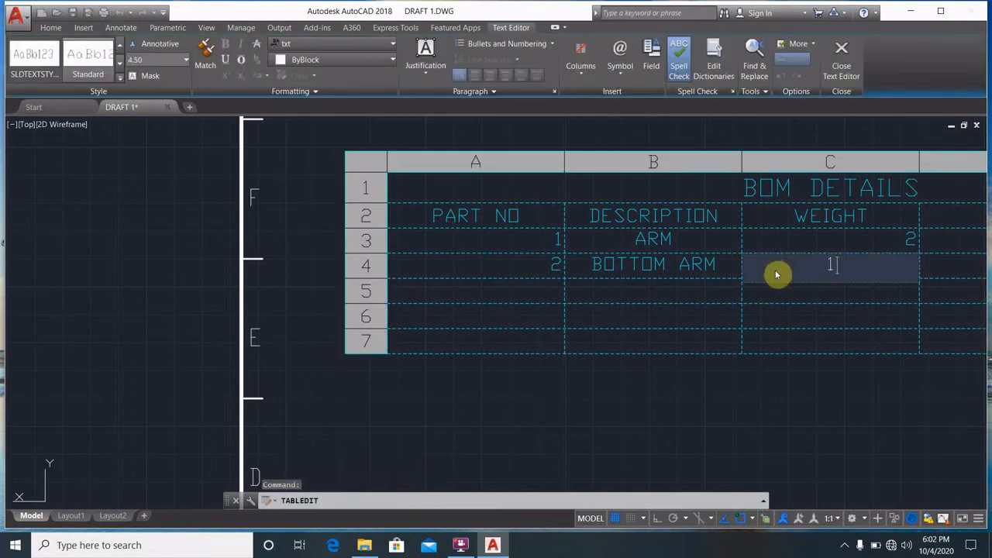
click(700, 433)
key(Escape)
key(Escape)
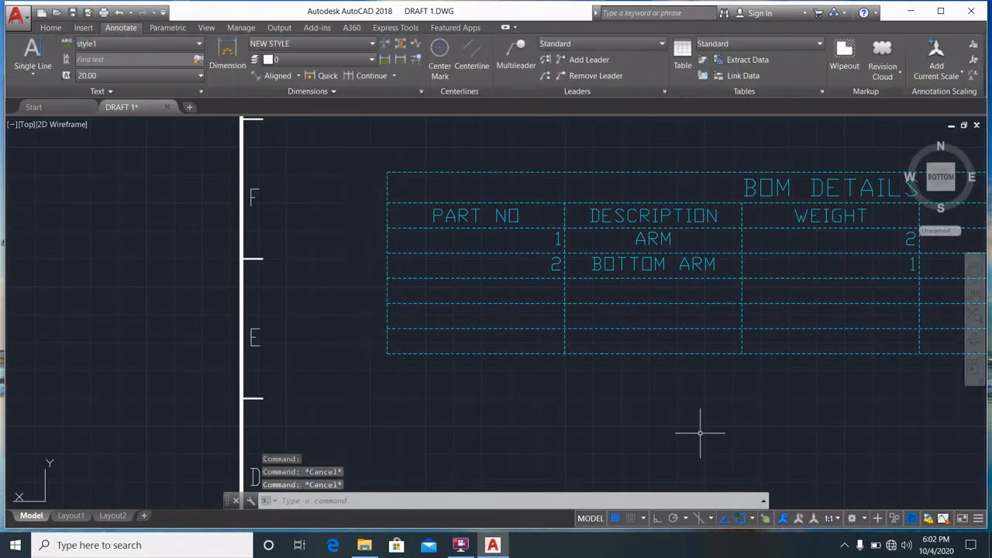
Step: Review the filled BOM DETAILS table beside the sheet and the older parts table inside the border
scroll(702, 432, down, 5)
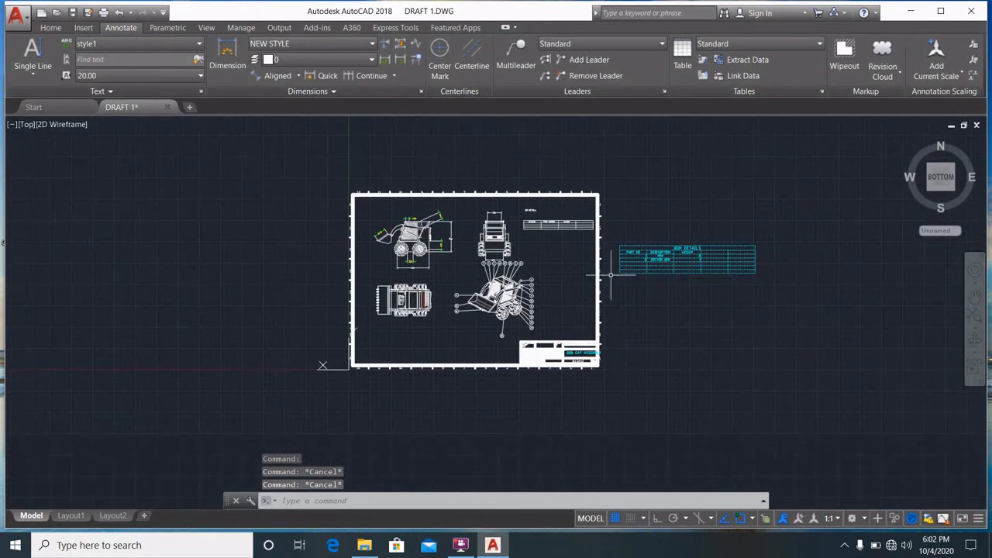
scroll(500, 281, up, 4)
middle_drag(280, 270, 317, 341)
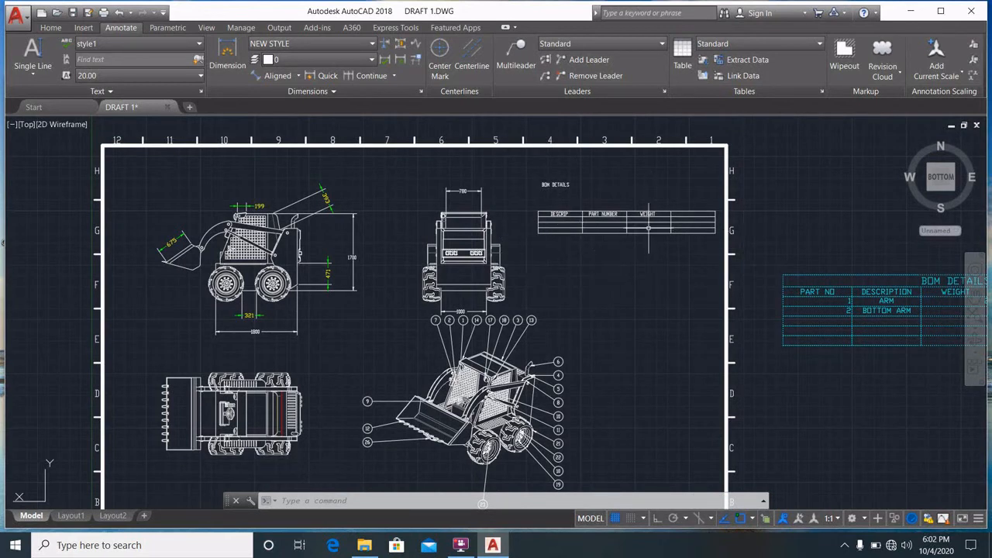
mouse_move(803, 289)
middle_down()
mouse_move(758, 271)
mouse_move(572, 248)
middle_up()
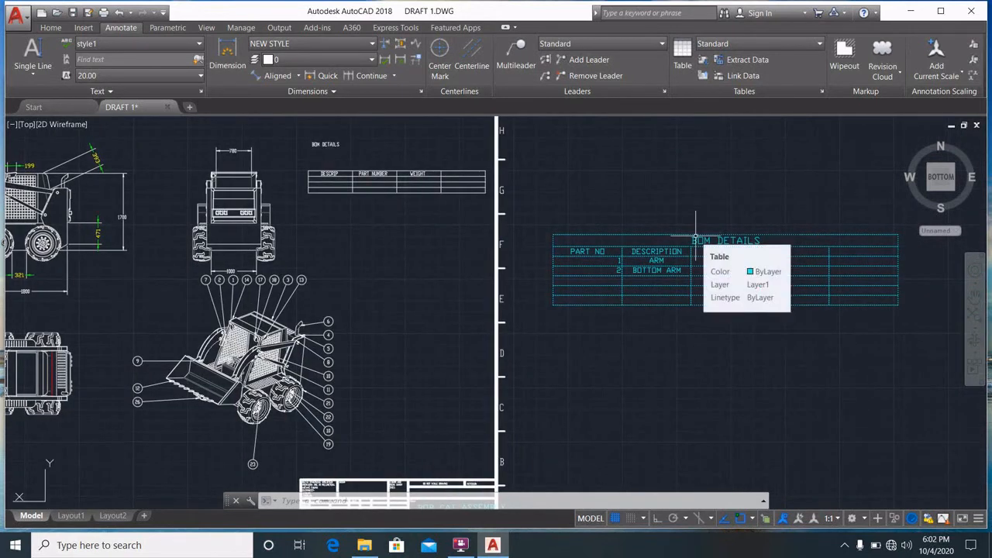
scroll(332, 281, down, 5)
middle_drag(338, 282, 486, 316)
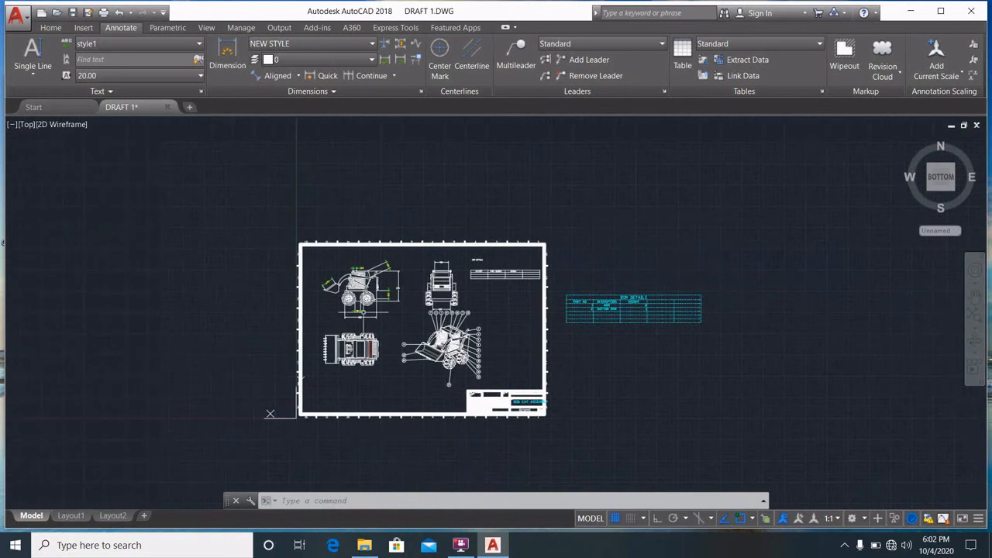
Step: Add a centerline between the two short outer vertical edges just above the wheels in the loader's end view
scroll(362, 317, up, 5)
click(472, 64)
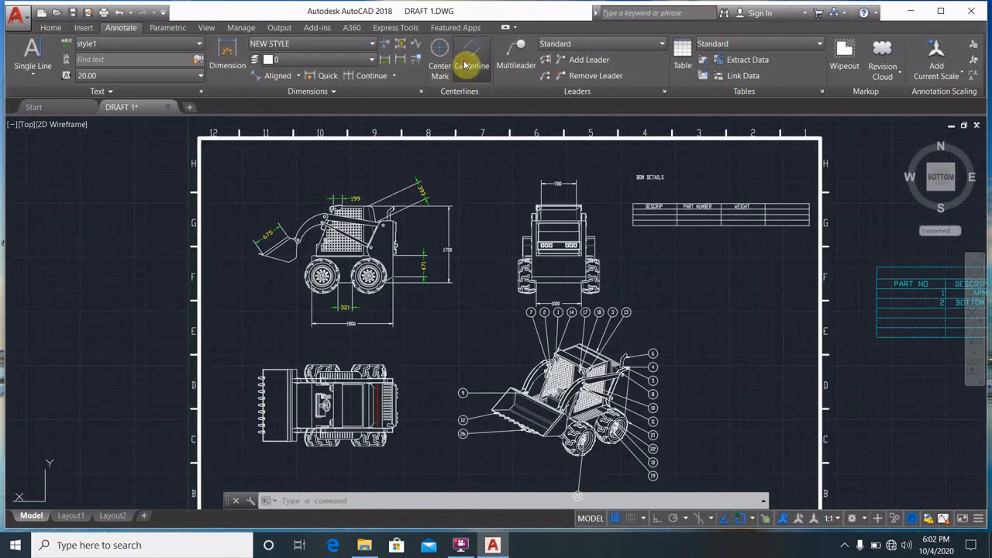
scroll(582, 247, up, 8)
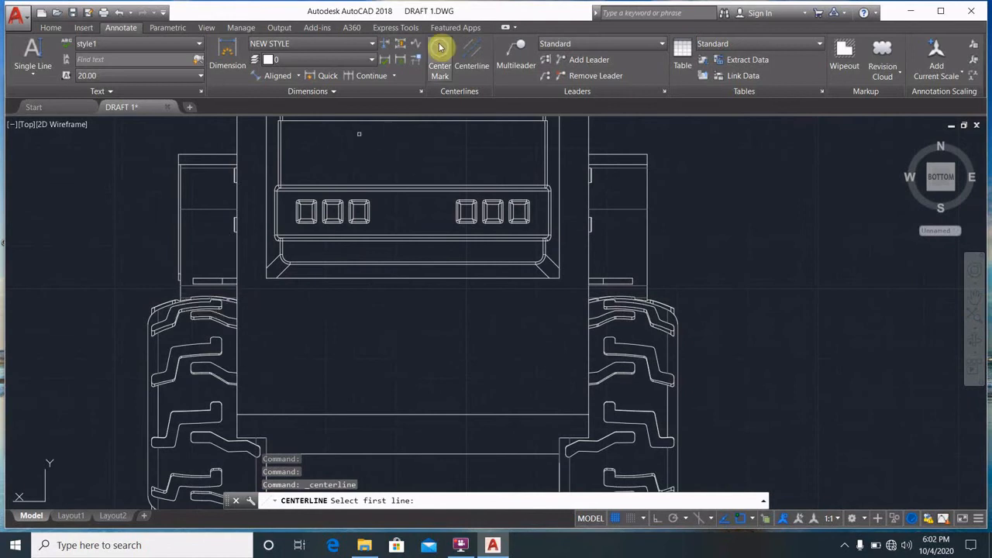
click(468, 66)
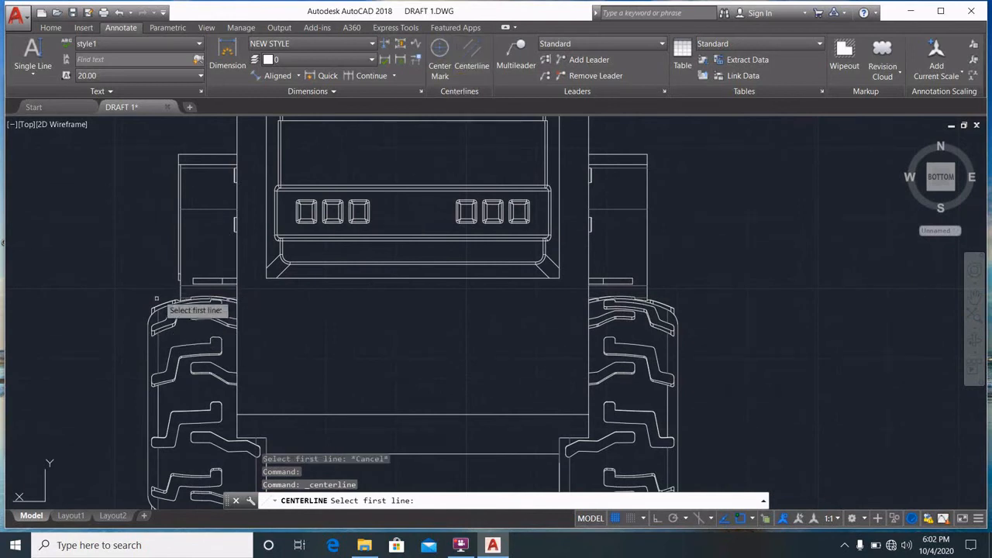
click(181, 296)
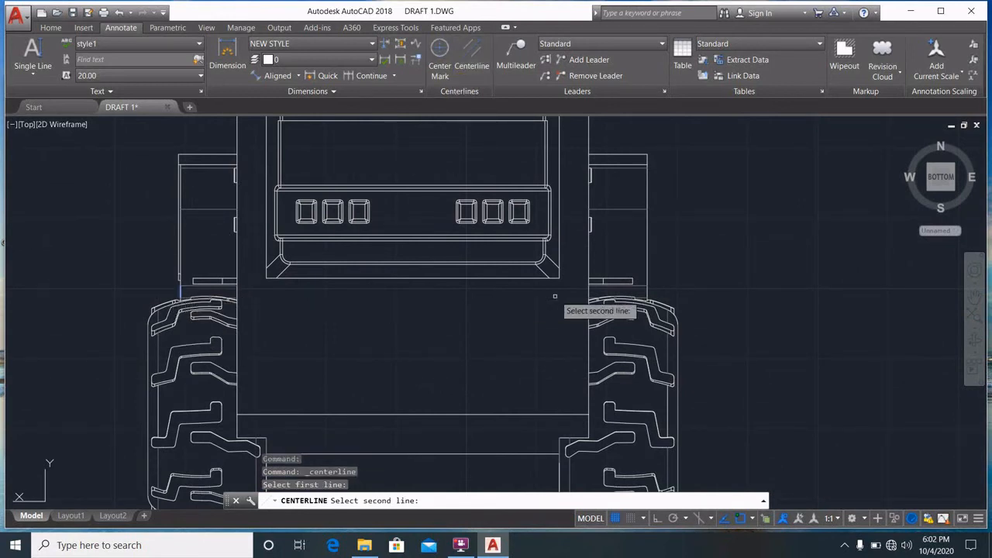
click(649, 295)
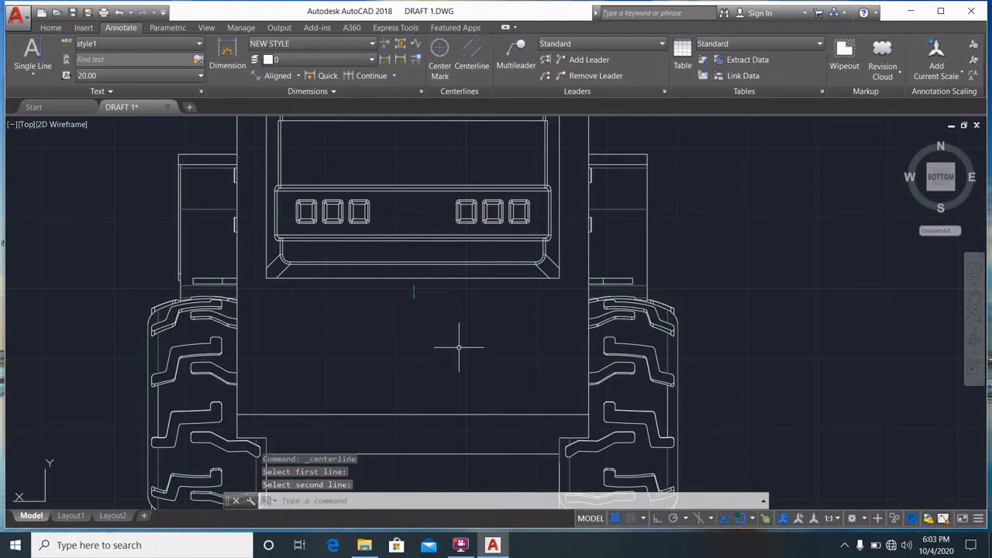
key(Escape)
key(Escape)
key(Escape)
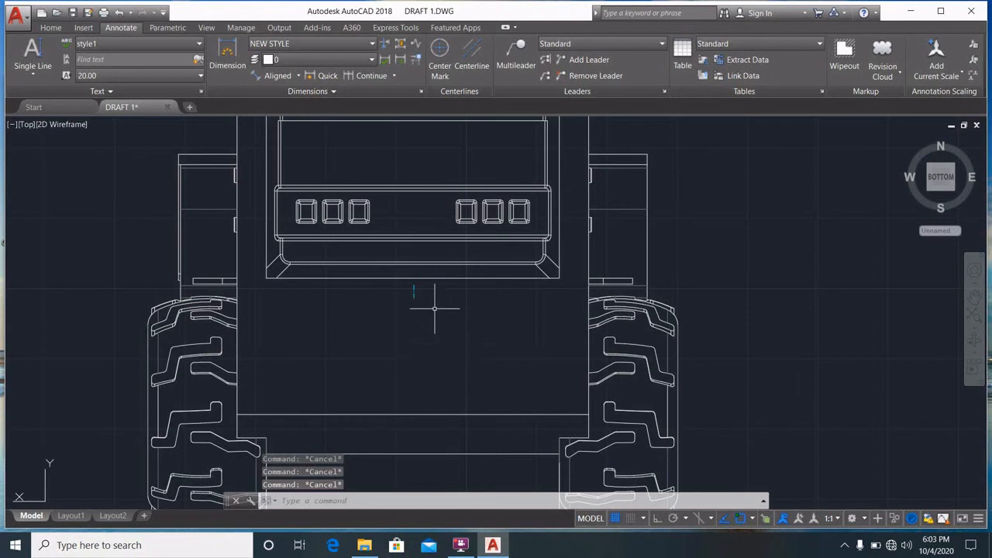
Step: Stretch the upper end of the end view's centerline to just above the top edge of the cab
scroll(434, 309, down, 4)
scroll(418, 305, up, 2)
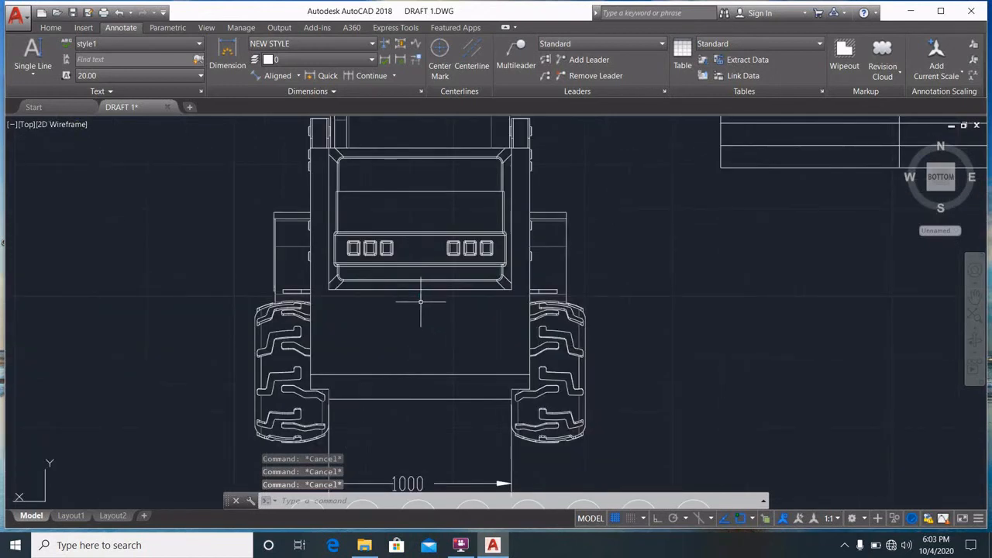
click(420, 302)
click(421, 297)
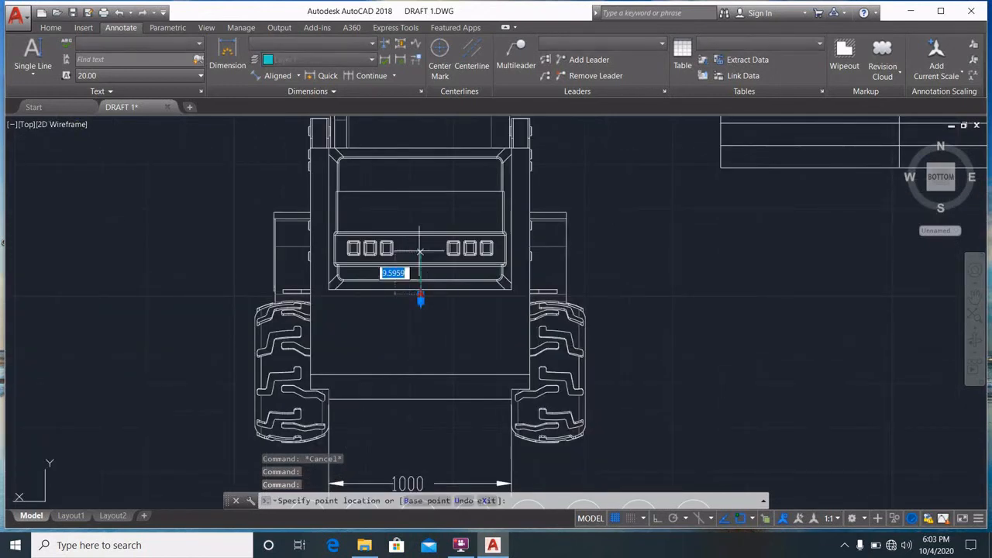
scroll(421, 294, up, 3)
scroll(414, 201, down, 8)
scroll(419, 190, up, 6)
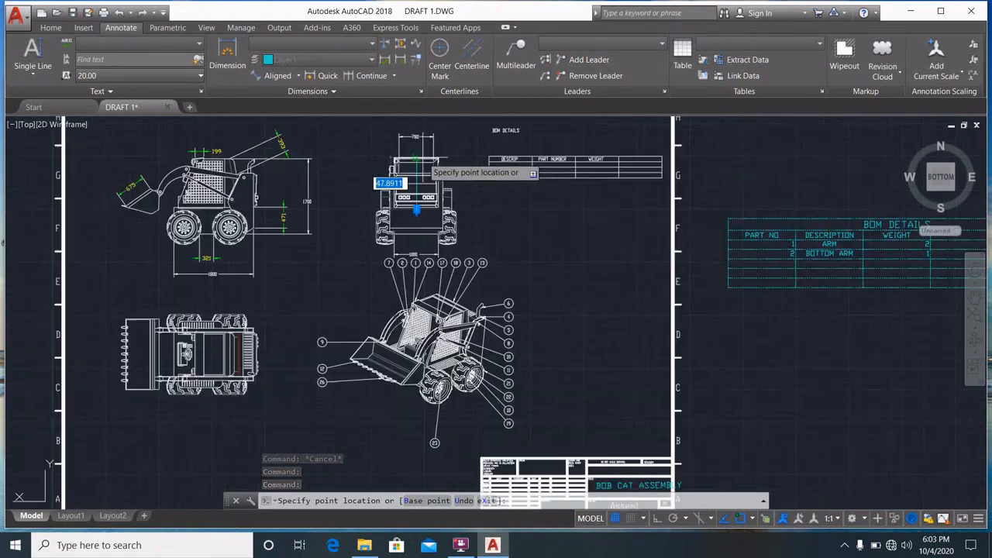
key(Escape)
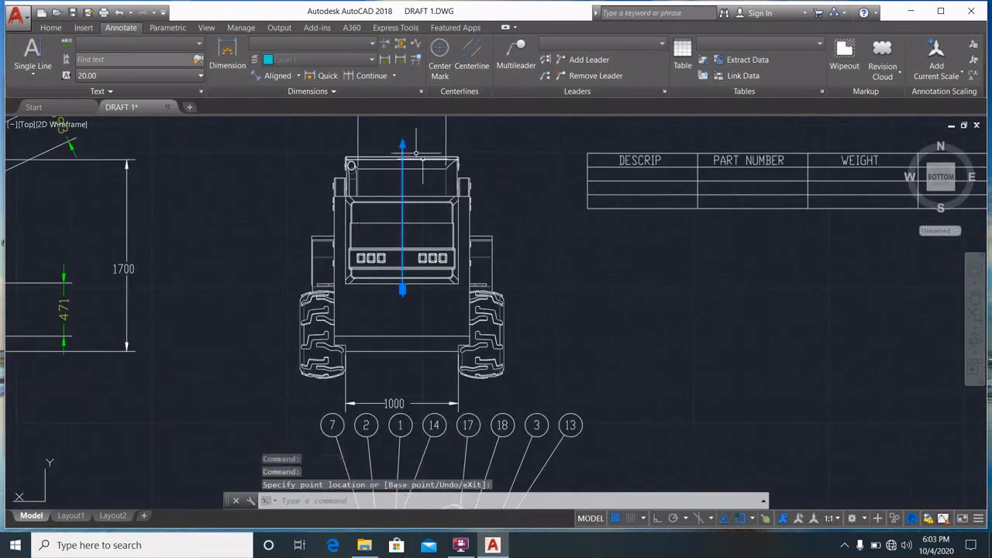
key(Escape)
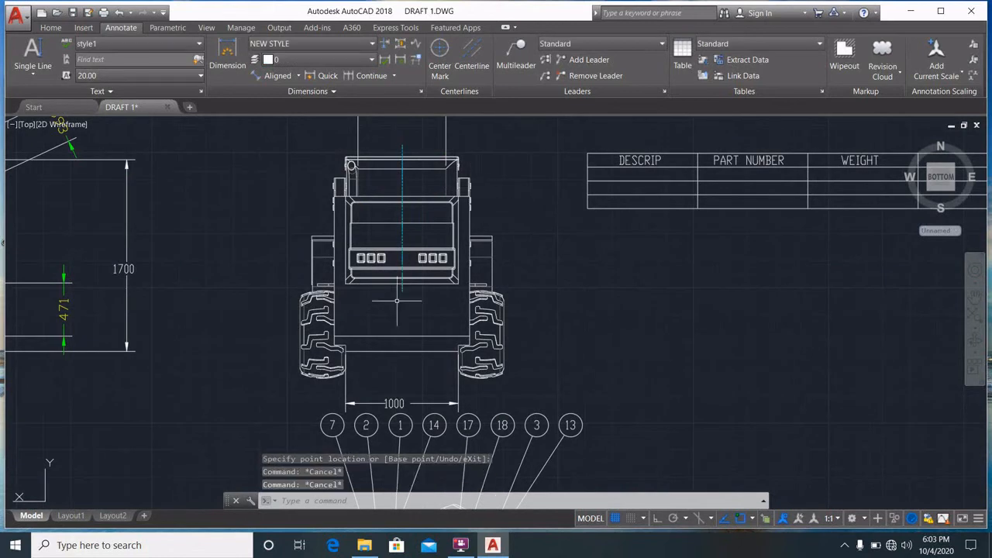
Step: Stretch the lower end of the end view's centerline to just below the wheels, above the 1000 dimension line
scroll(398, 301, up, 2)
scroll(397, 291, down, 4)
scroll(405, 277, up, 6)
scroll(354, 348, up, 3)
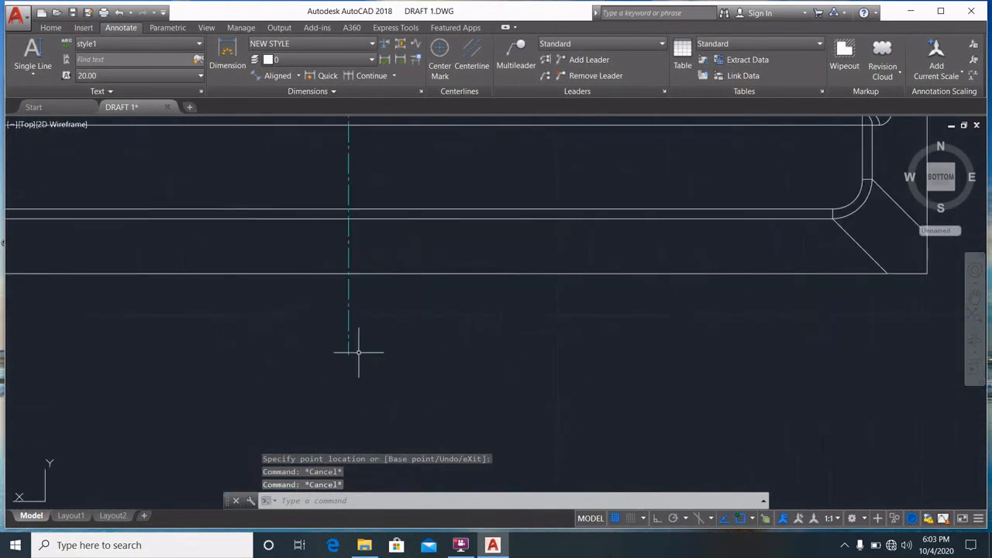
click(348, 341)
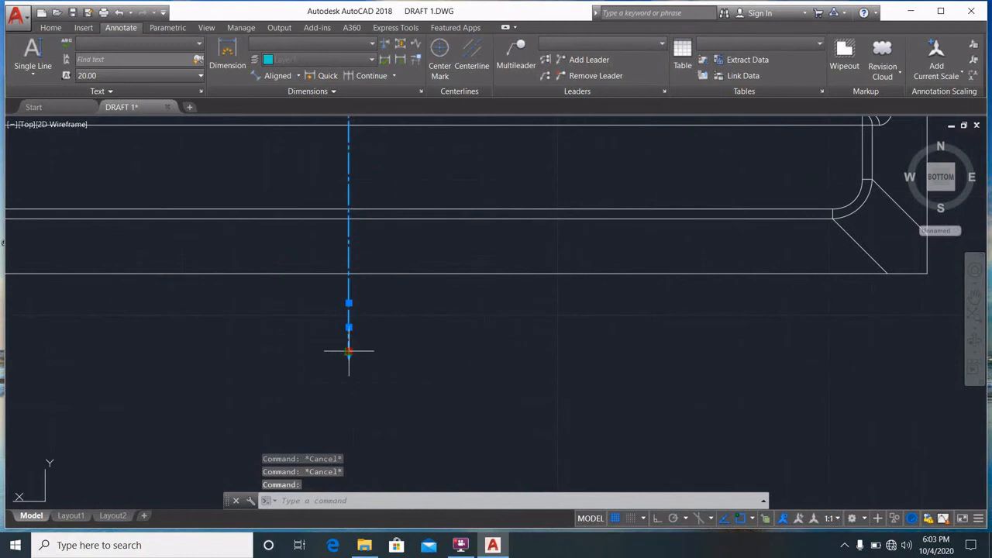
click(348, 351)
scroll(372, 361, down, 6)
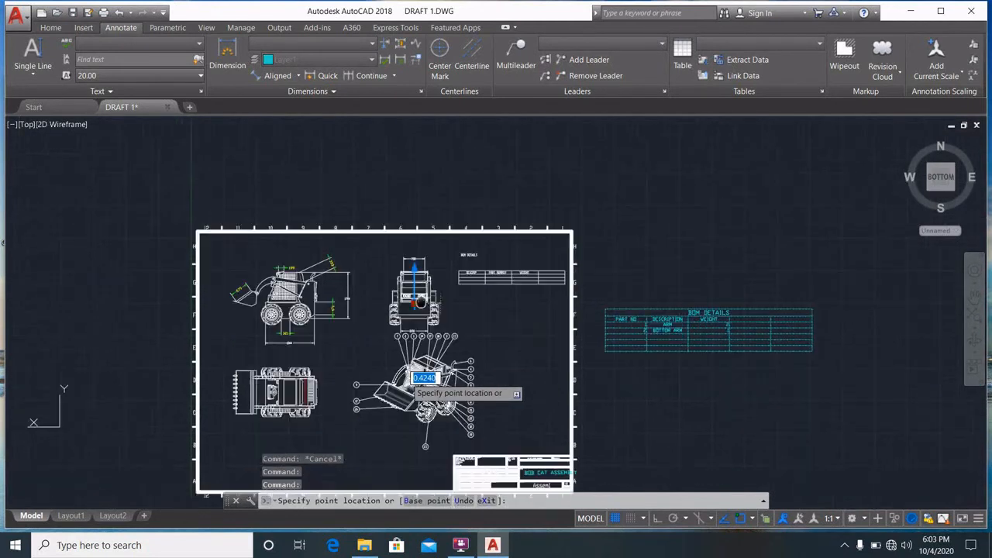
scroll(402, 380, up, 6)
click(396, 353)
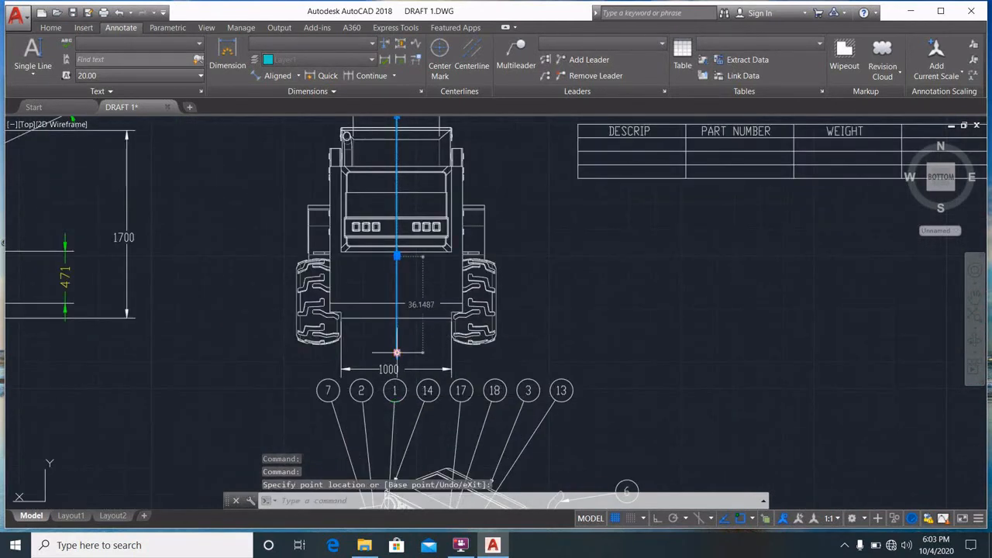
key(Escape)
key(Escape)
Step: Review the annotated loader views, the ballooned isometric view and both BOM tables across the sheet
scroll(399, 187, up, 4)
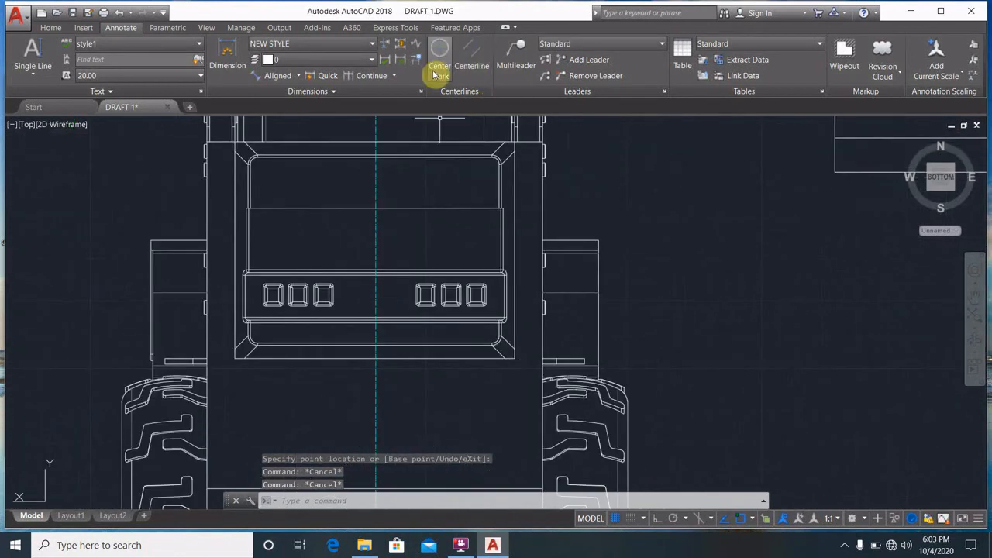
scroll(380, 247, down, 5)
middle_drag(372, 326, 482, 254)
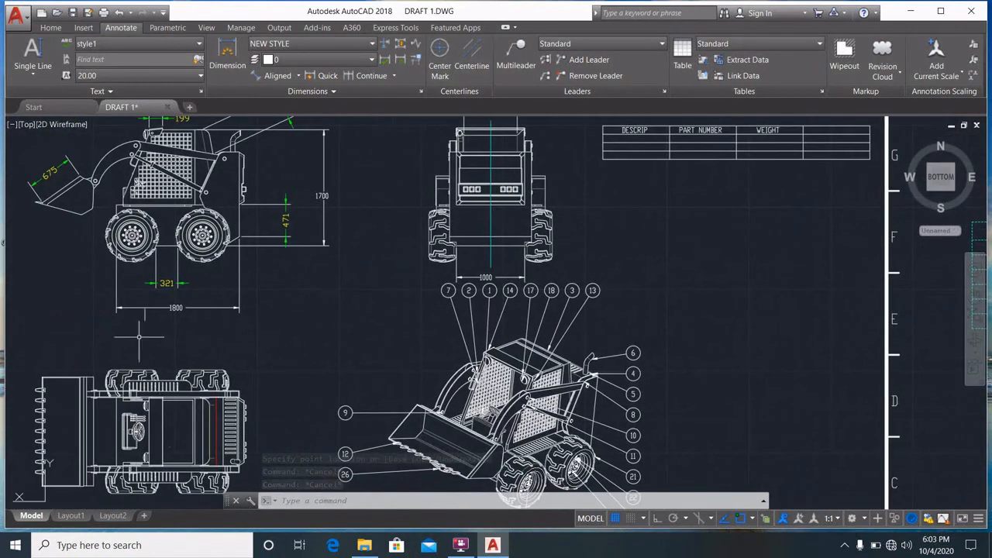
middle_drag(246, 421, 290, 317)
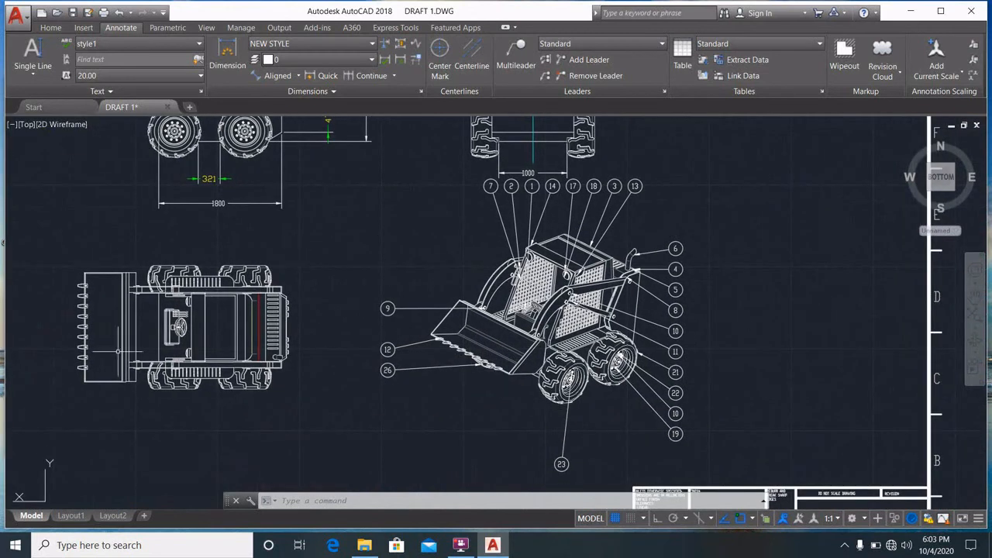
mouse_move(320, 215)
middle_down()
mouse_move(243, 365)
mouse_move(224, 370)
middle_up()
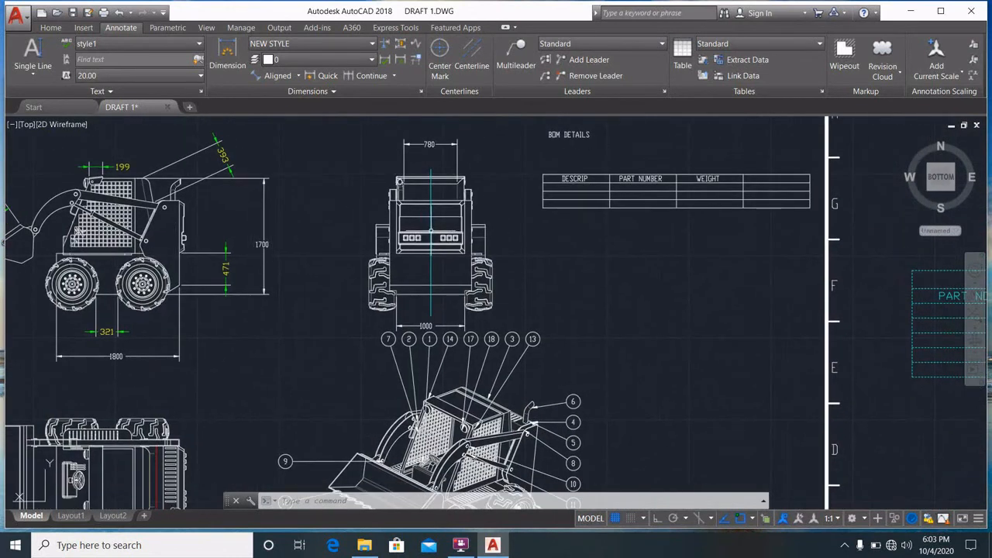
scroll(428, 231, down, 5)
scroll(428, 232, up, 5)
scroll(484, 200, down, 4)
scroll(484, 202, up, 4)
scroll(664, 261, down, 5)
middle_drag(665, 262, 417, 289)
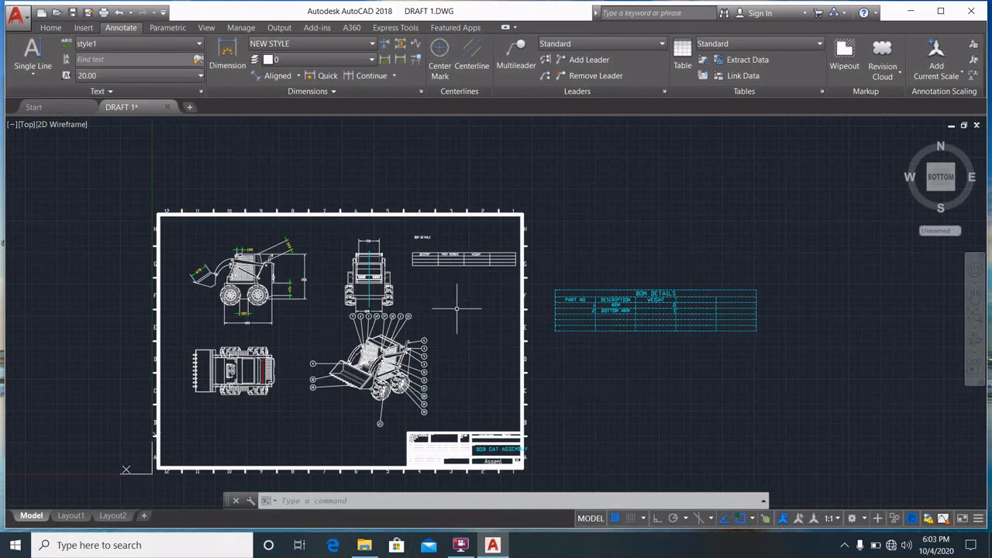
scroll(307, 346, up, 4)
scroll(621, 306, down, 3)
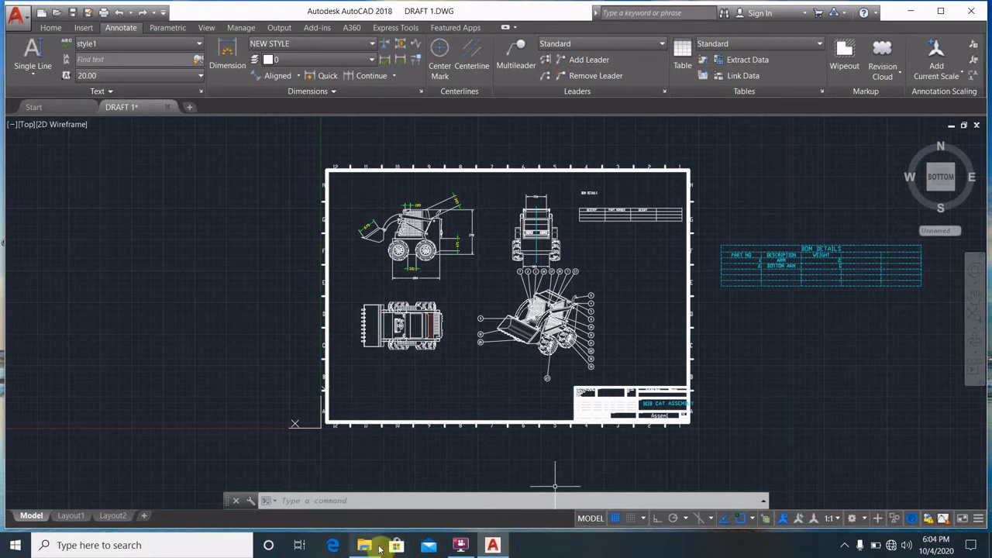
Step: Switch to Layout1 and erase its existing viewport from the paper sheet
click(71, 520)
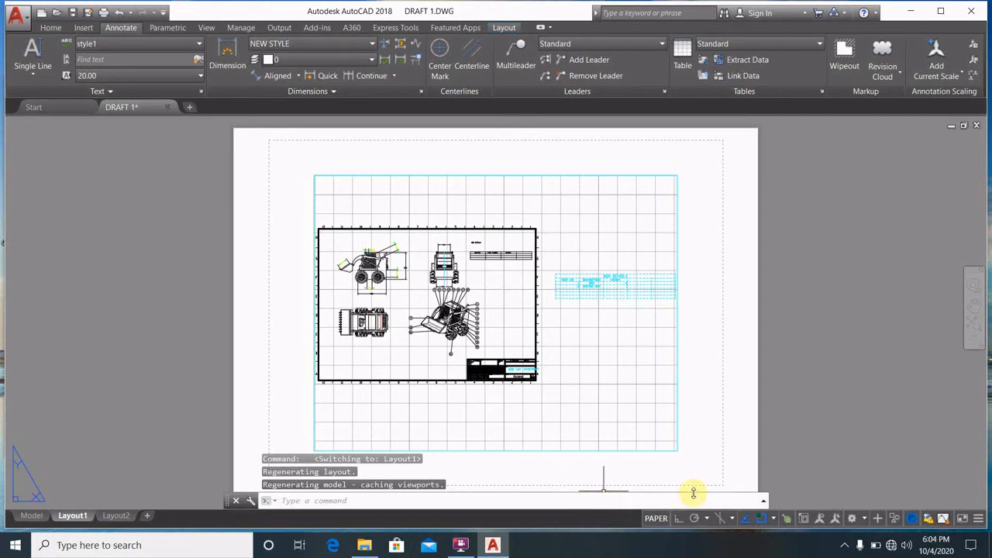
click(722, 461)
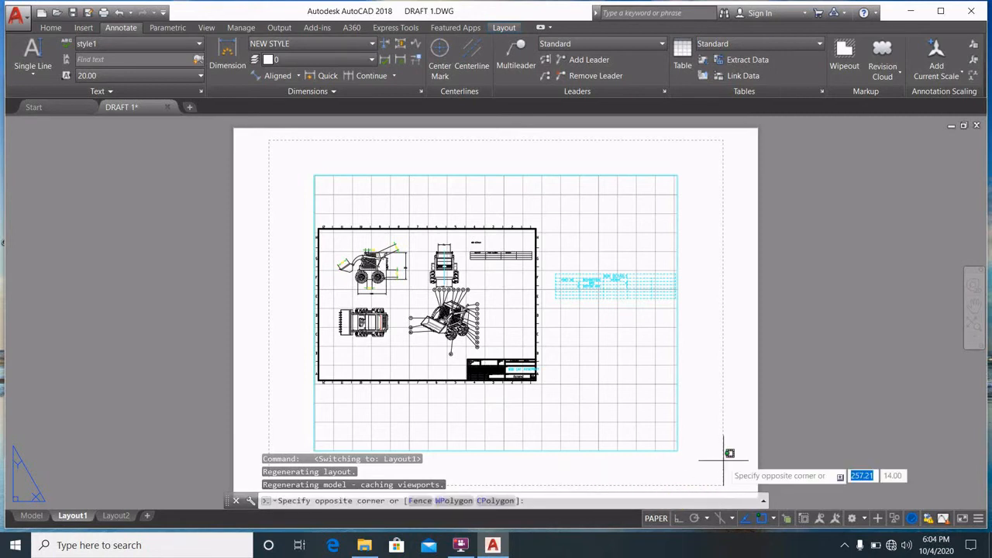
key(Escape)
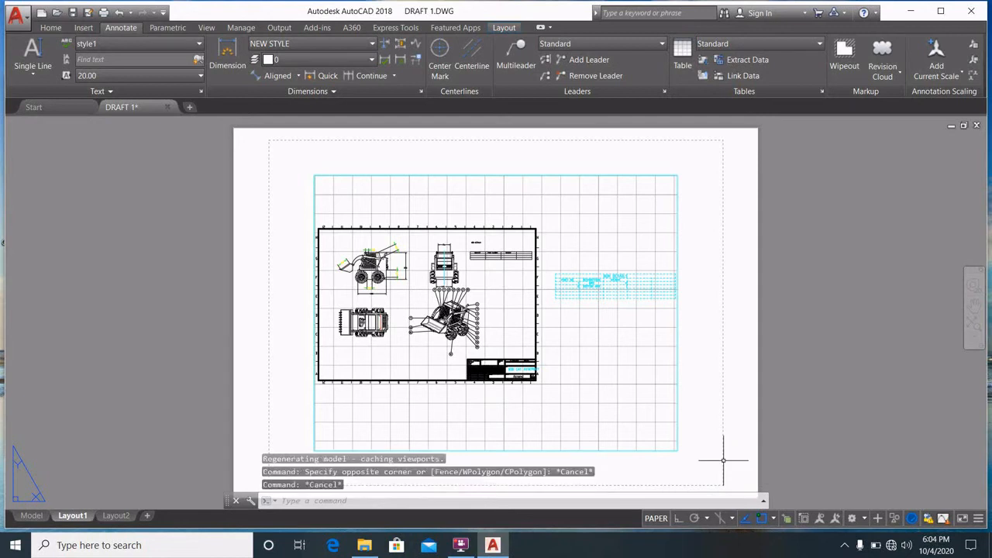
click(723, 400)
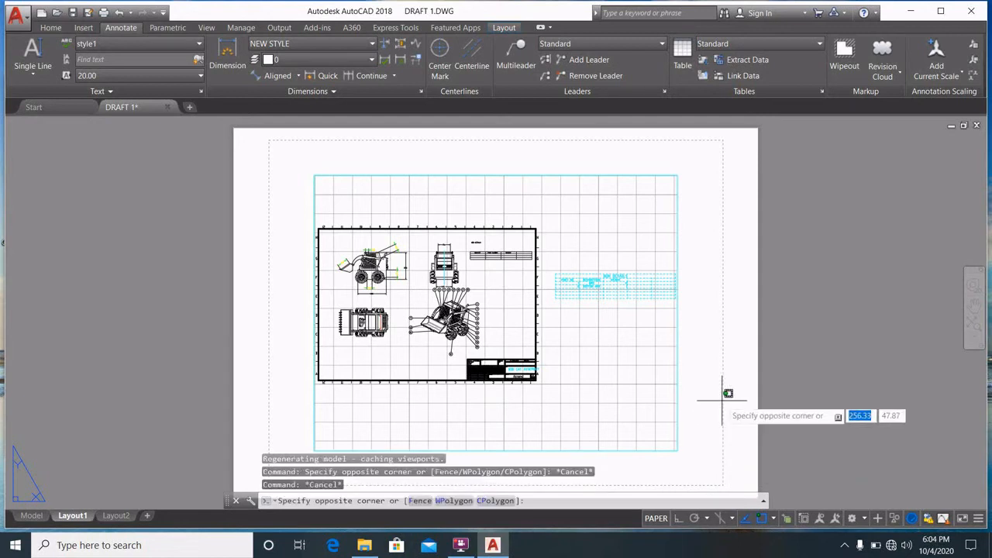
click(723, 397)
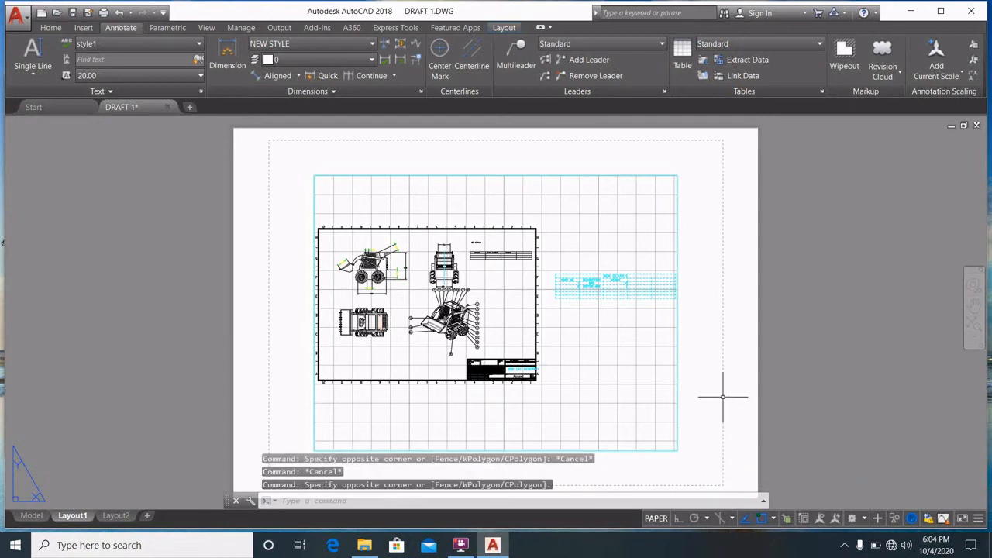
click(677, 369)
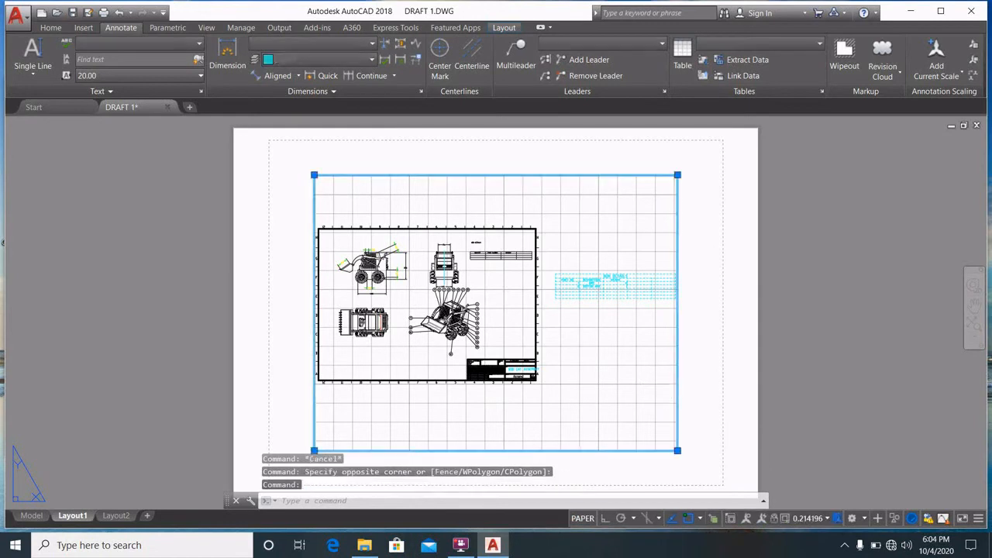
right_click(678, 376)
click(728, 154)
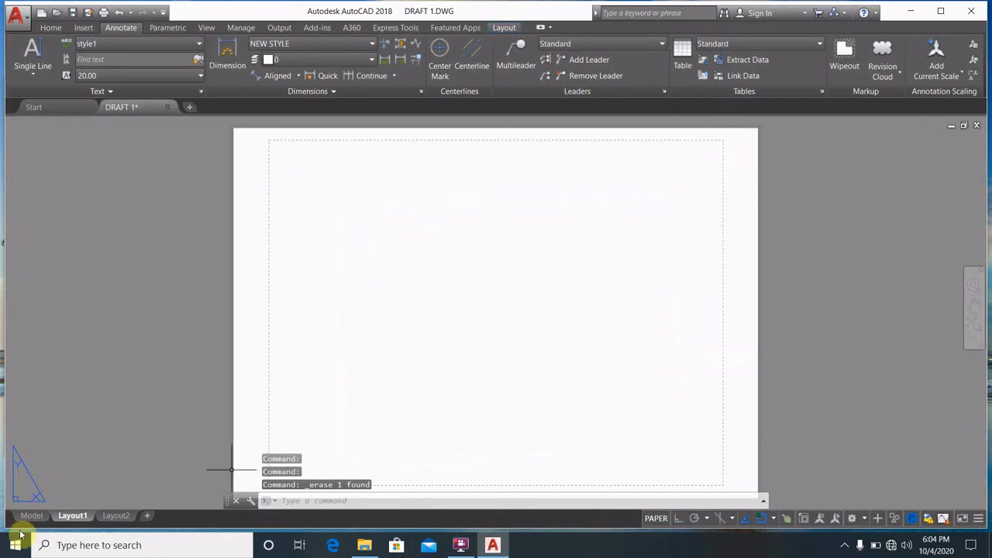
mouse_move(74, 517)
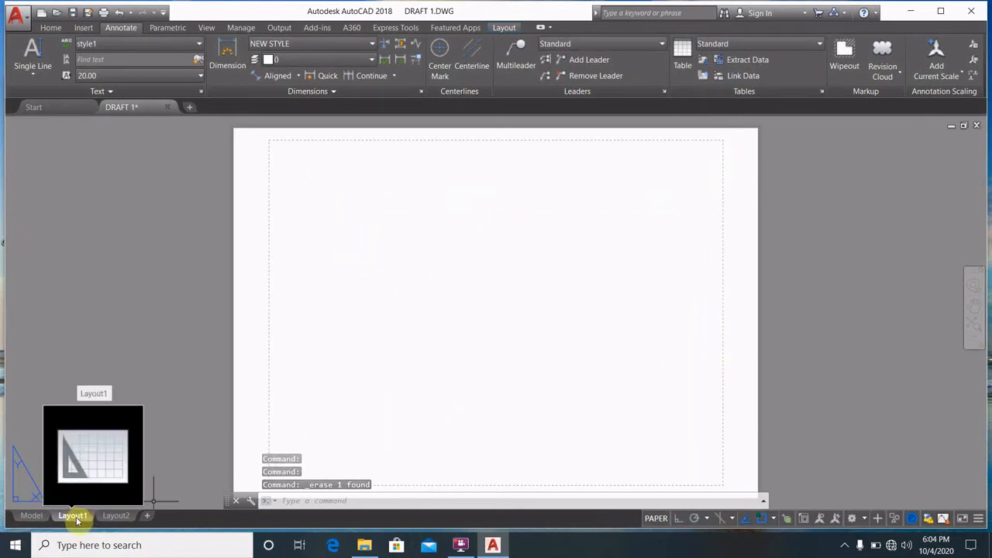
Step: Open the page setup of Layout1 for modification and set its plotter to DWG To PDF.pc3
right_click(75, 517)
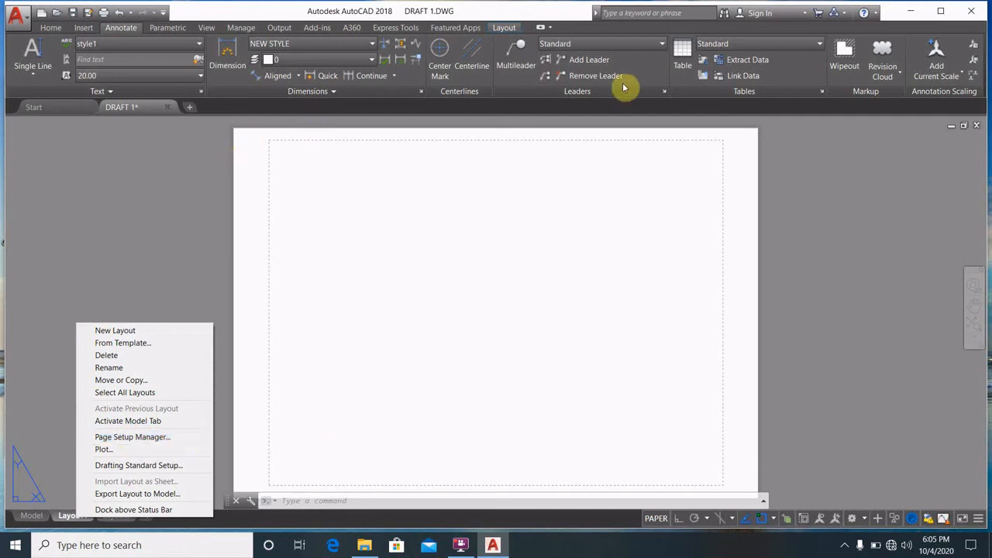
click(151, 437)
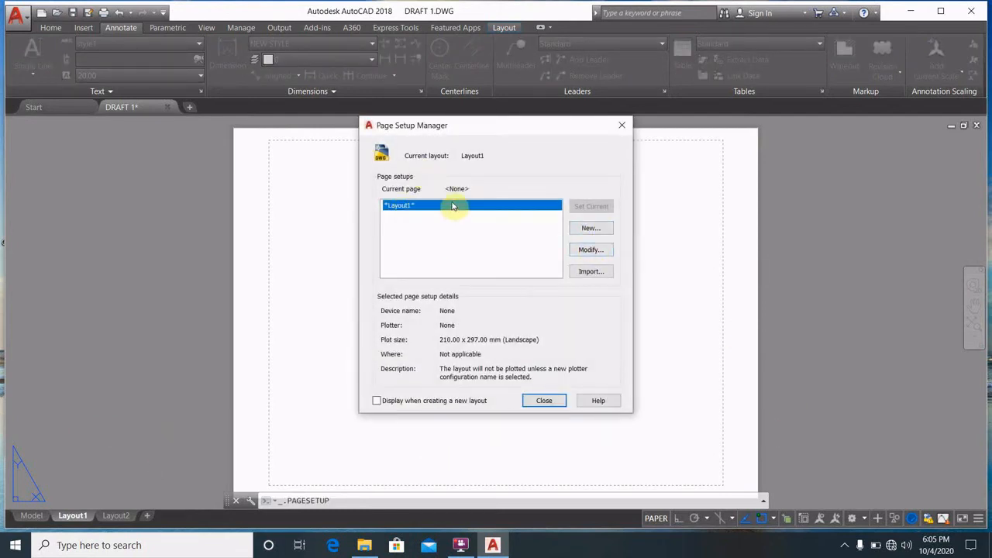
click(589, 250)
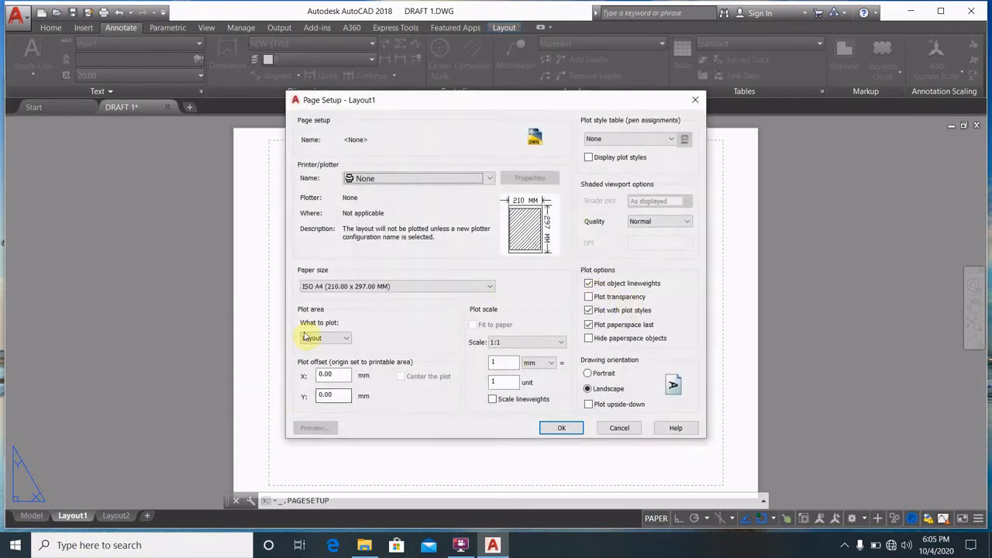
click(492, 181)
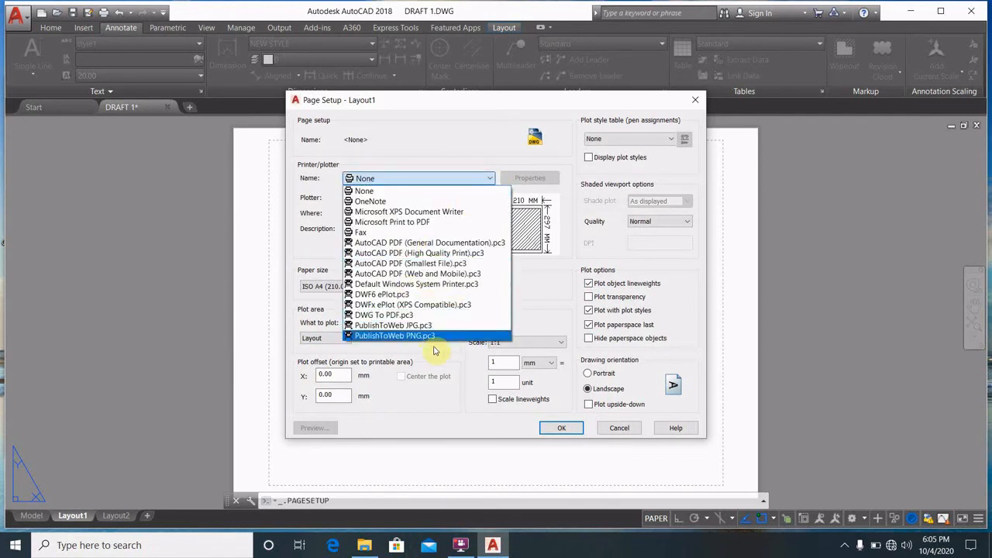
click(395, 315)
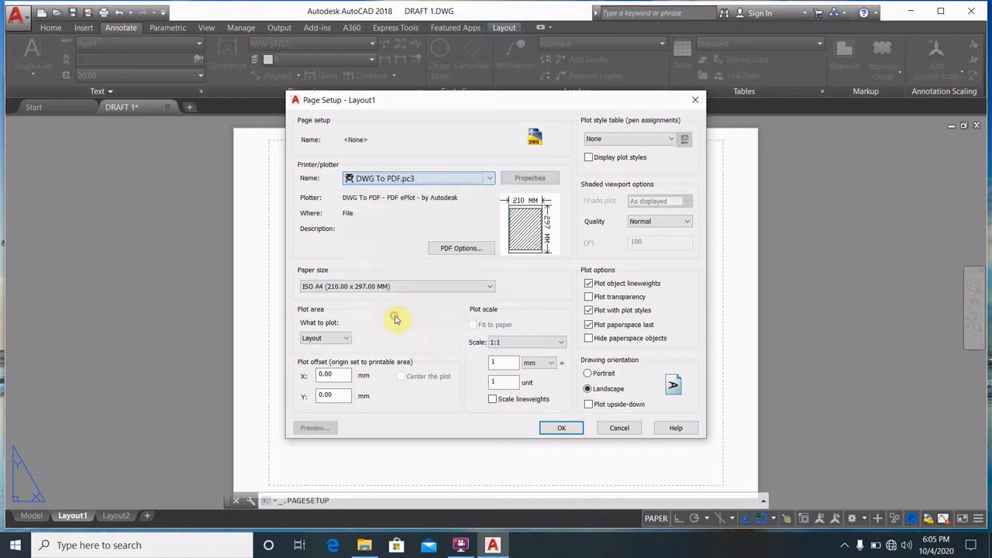
Step: Set Layout1's paper size to ISO A2 (420.00 x 594.00 MM) and apply the page setup
click(489, 289)
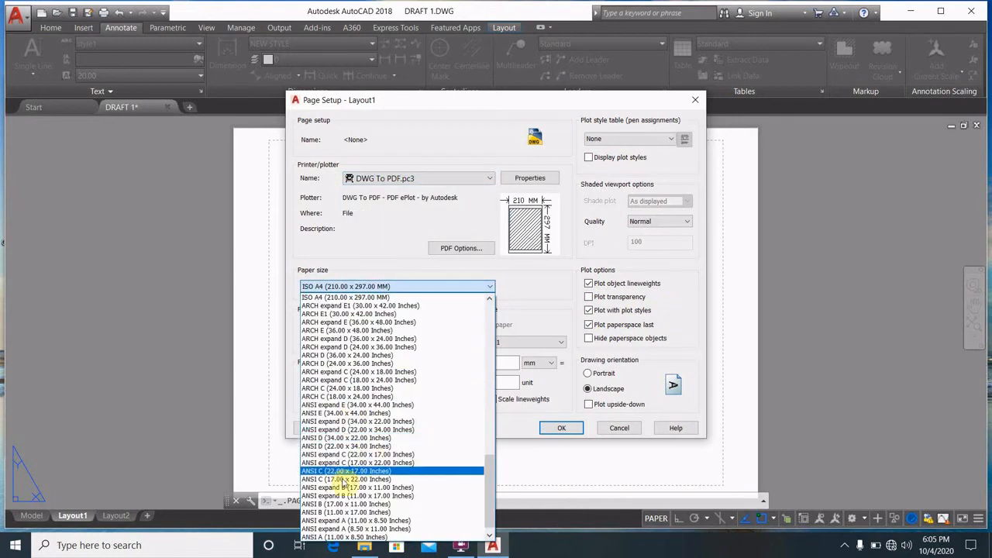
scroll(347, 435, up, 3)
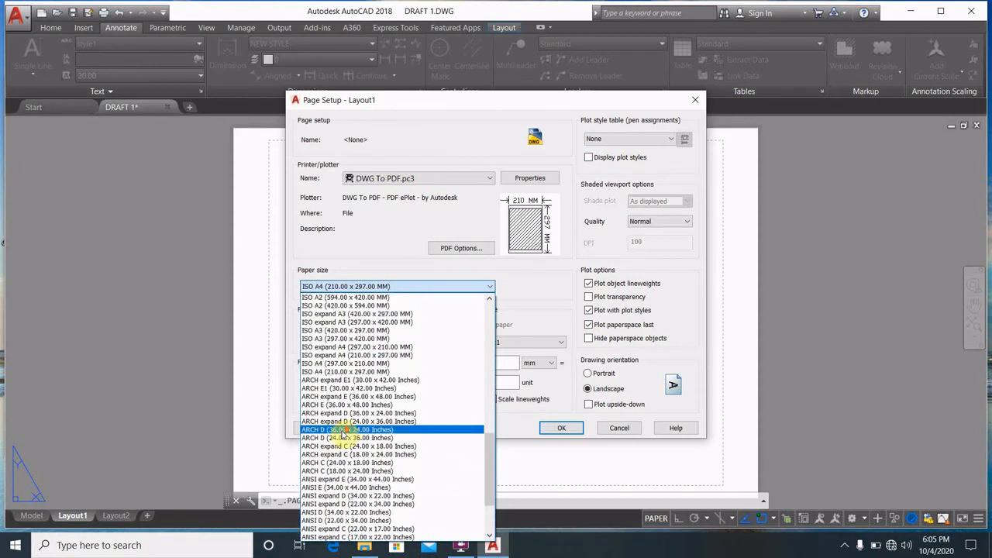
scroll(346, 434, up, 3)
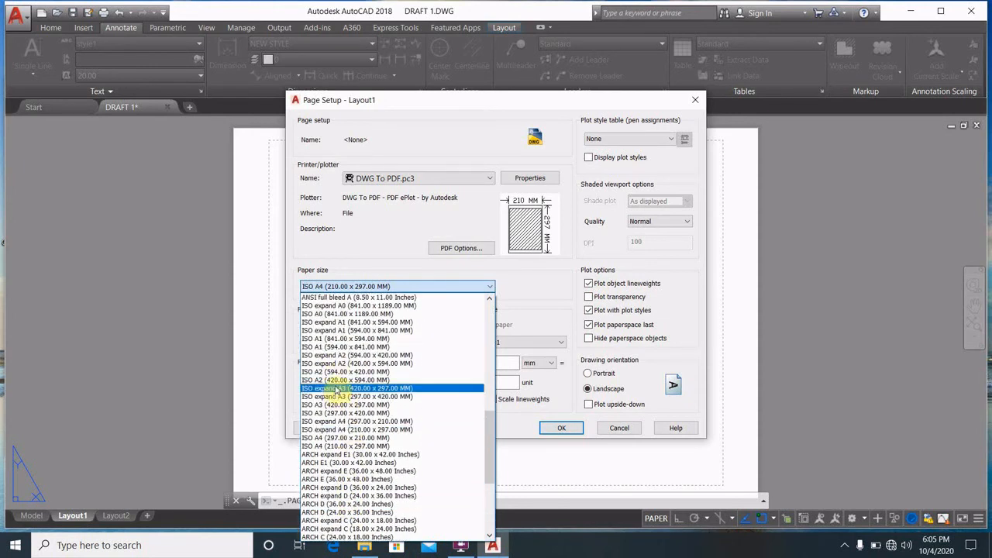
click(339, 380)
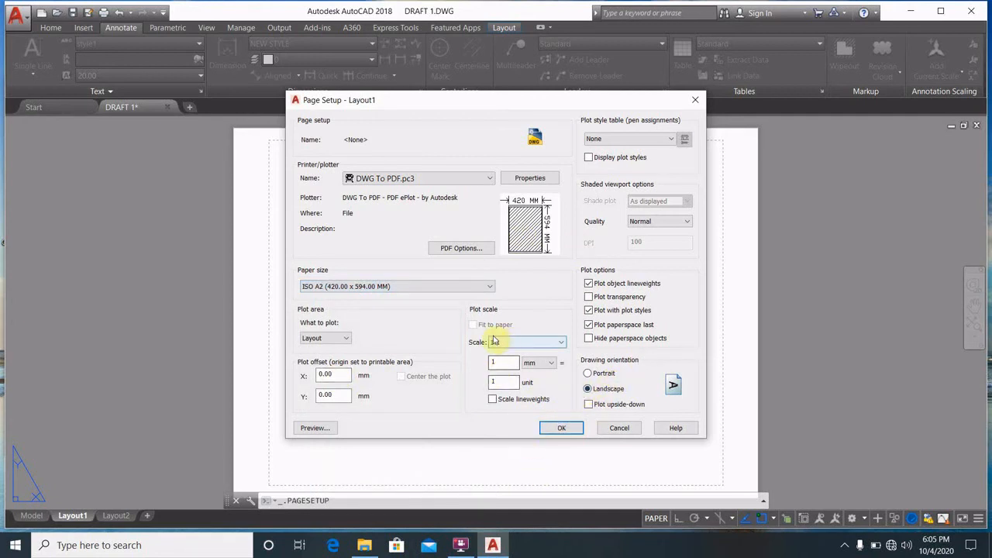
click(564, 431)
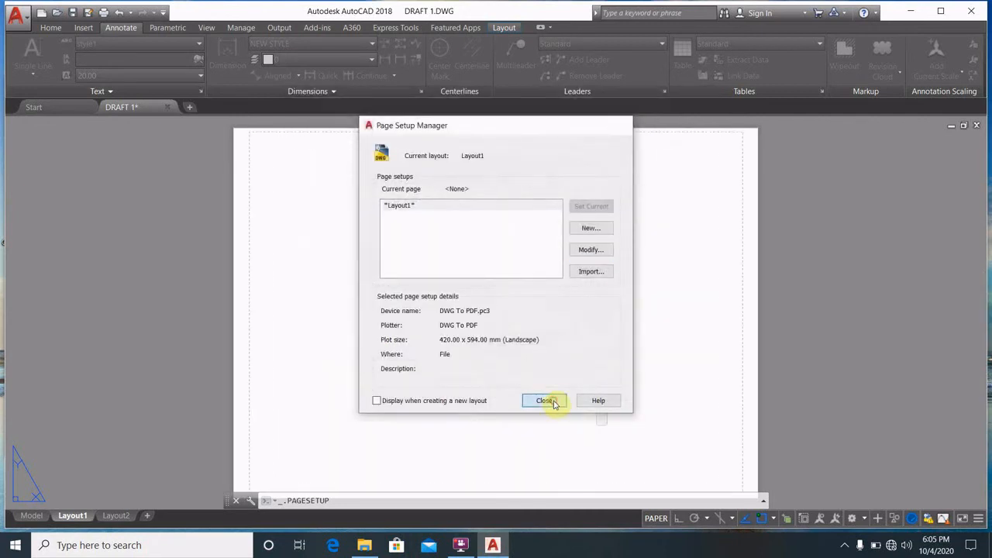
click(545, 401)
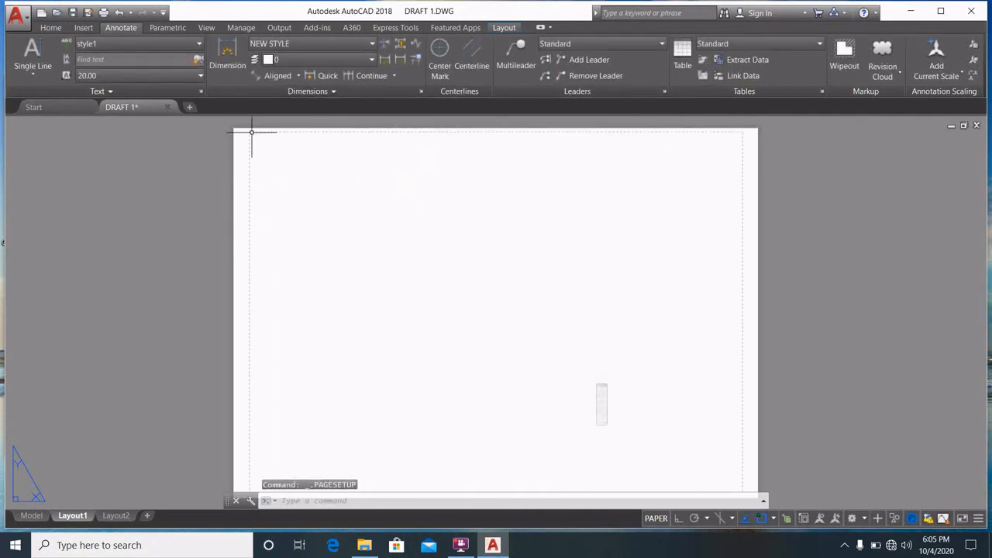
scroll(515, 394, down, 2)
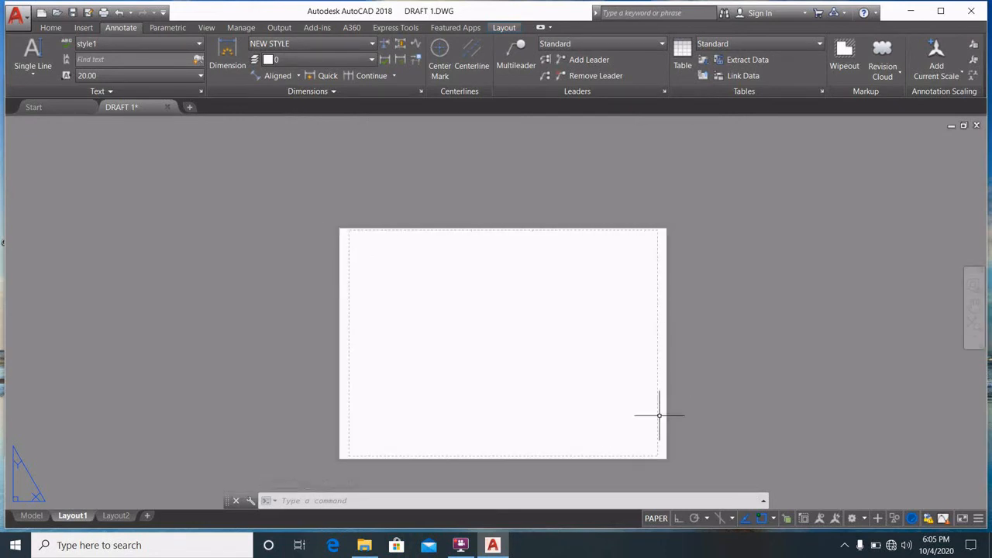
scroll(419, 357, up, 2)
middle_drag(680, 388, 643, 362)
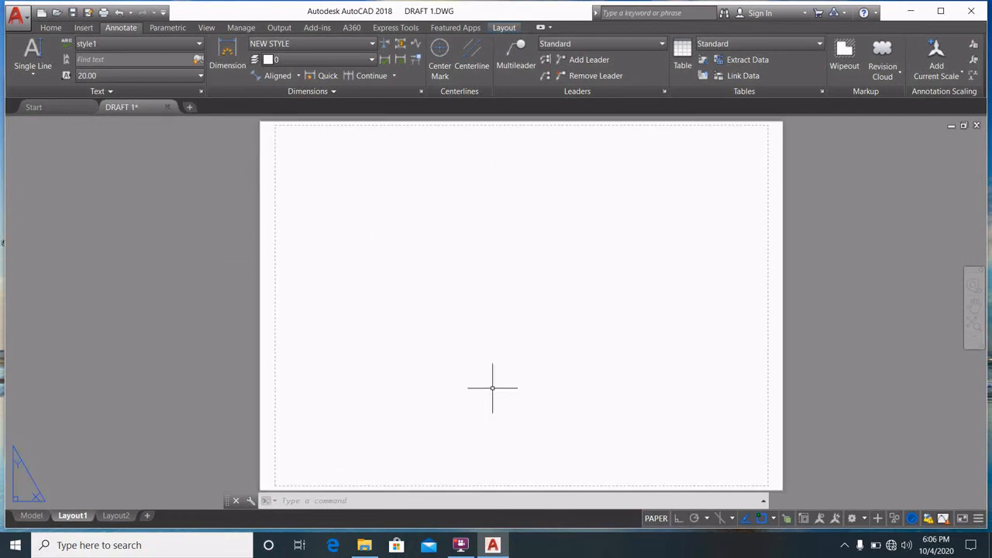
click(462, 547)
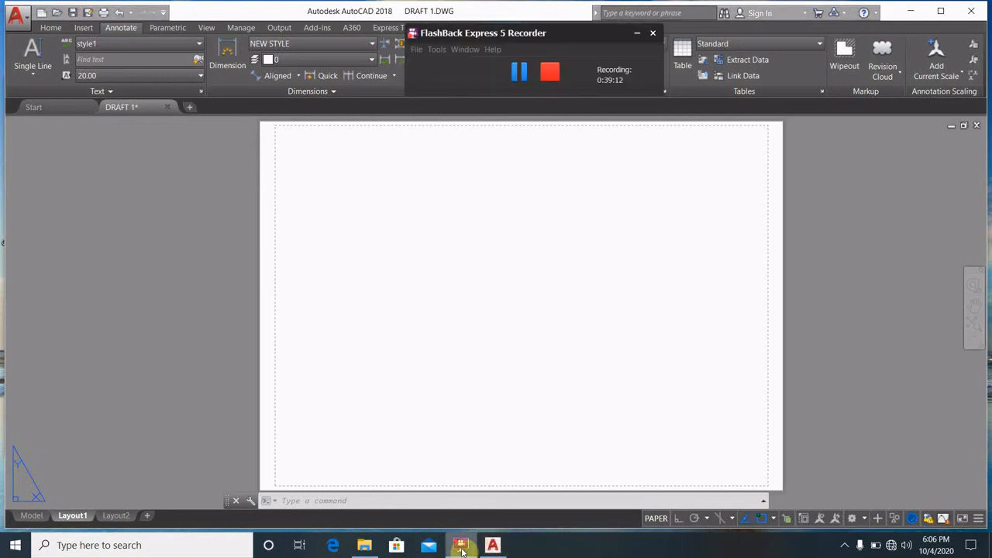
click(520, 74)
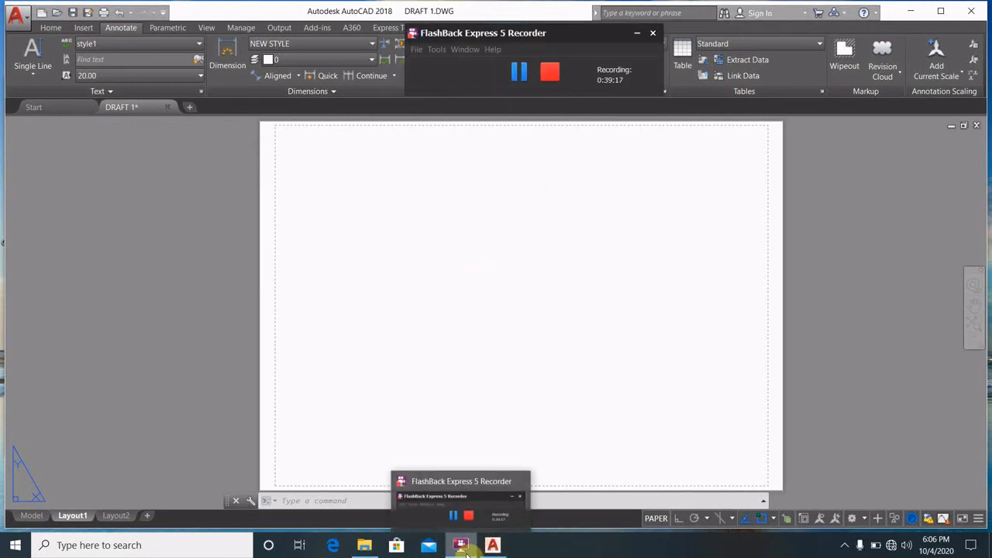
click(462, 545)
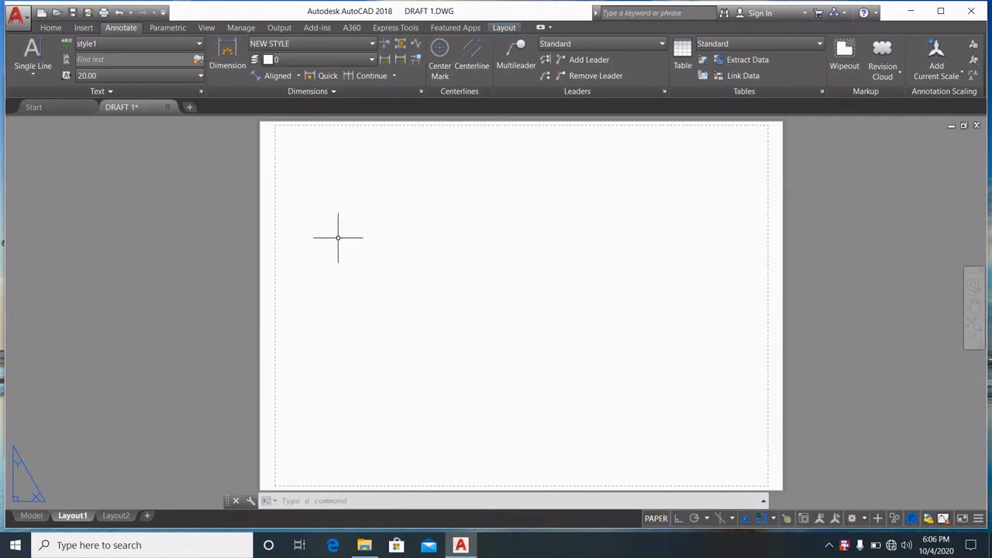
Step: Add the a2 layout to the drawing from the "a 2 layout" template in the desktop folder "autocad 2018 layout"
right_click(78, 517)
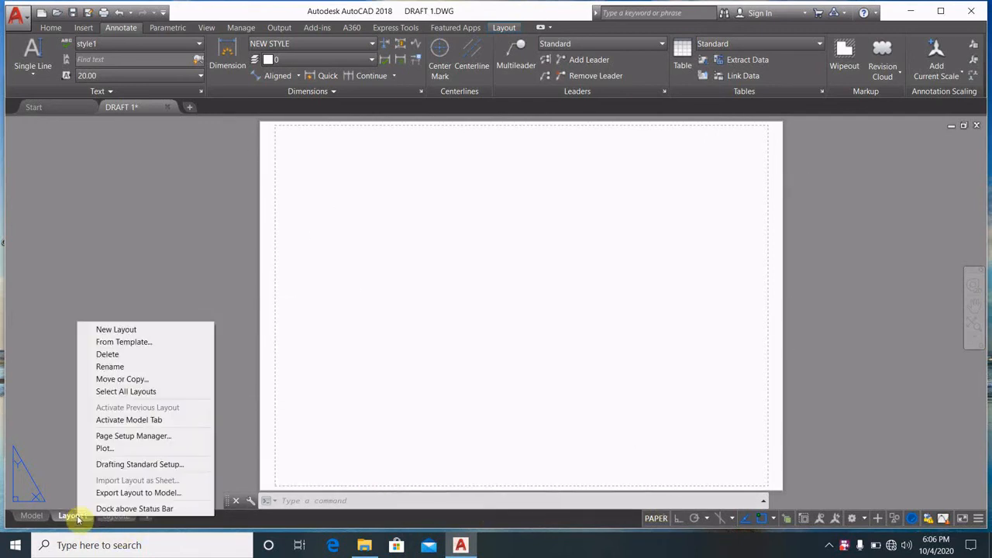
click(116, 343)
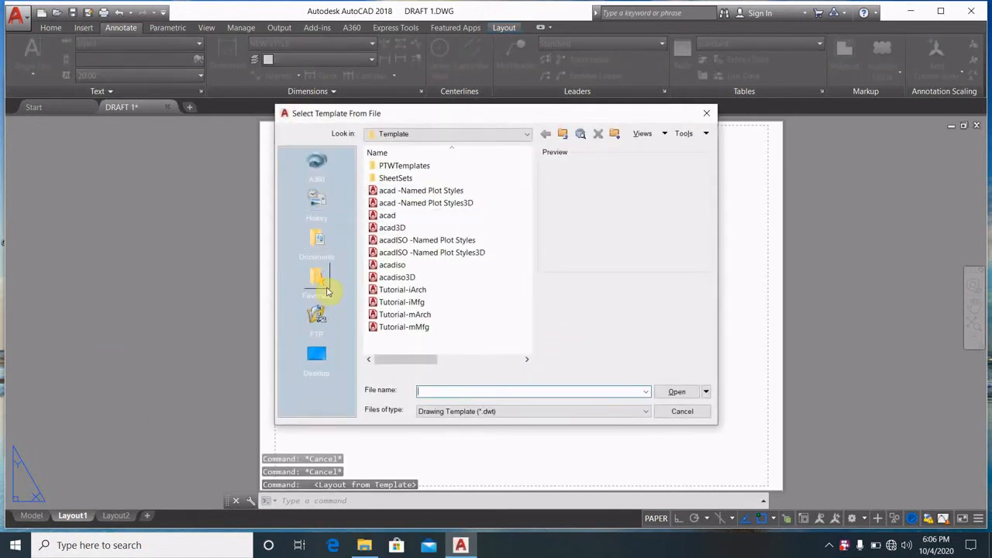
click(316, 353)
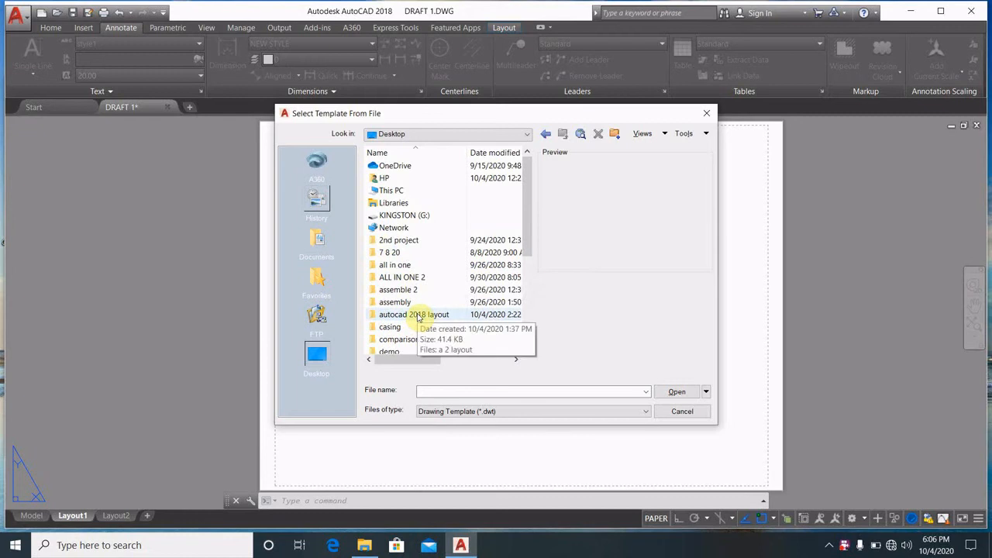
double_click(418, 316)
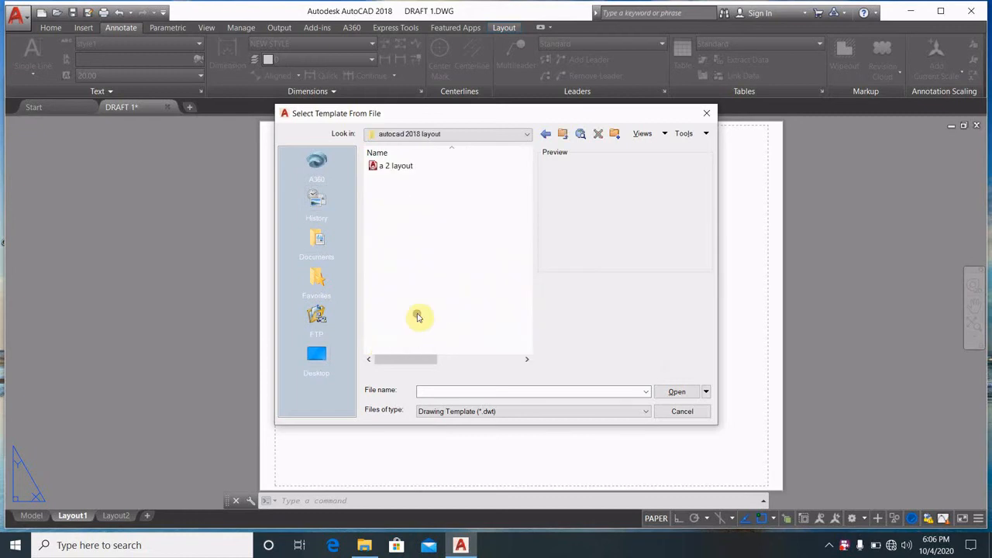
click(400, 168)
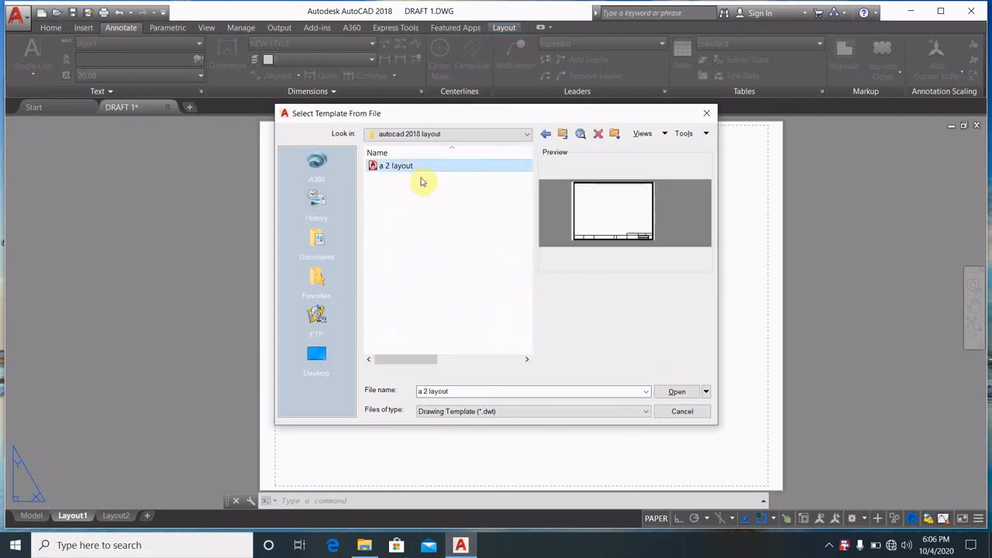
click(678, 392)
click(553, 224)
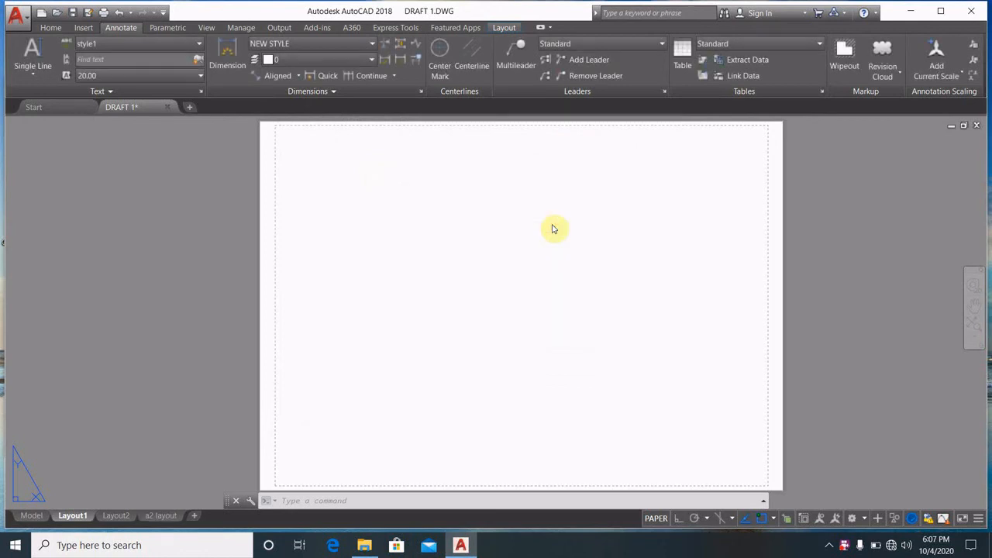
scroll(487, 365, down, 3)
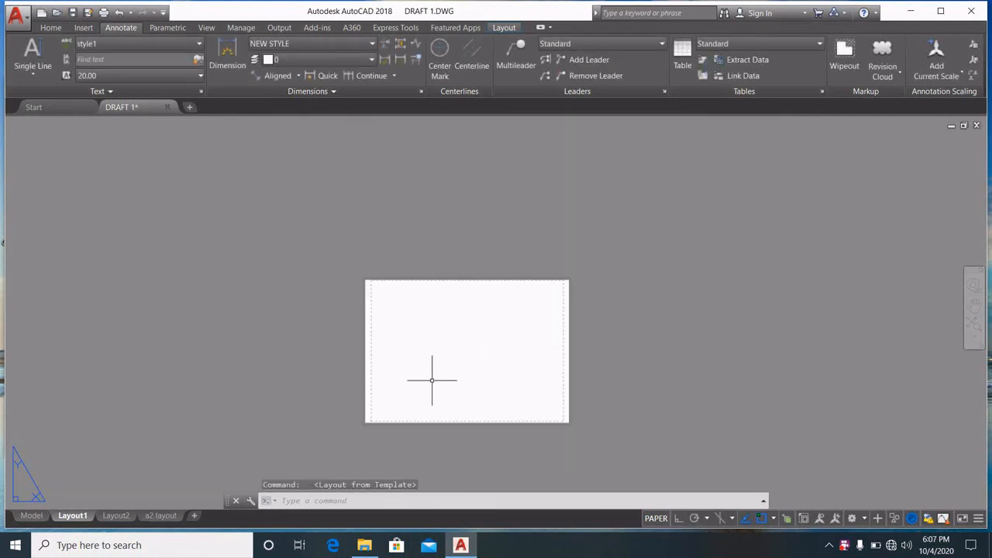
scroll(455, 365, up, 2)
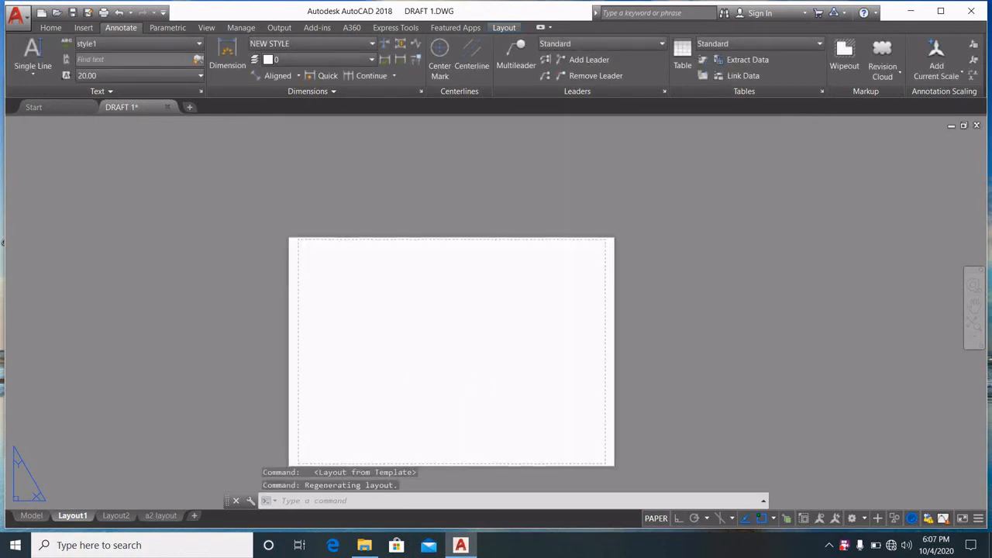
scroll(468, 327, down, 3)
scroll(512, 310, down, 2)
scroll(505, 325, up, 5)
middle_drag(411, 354, 563, 346)
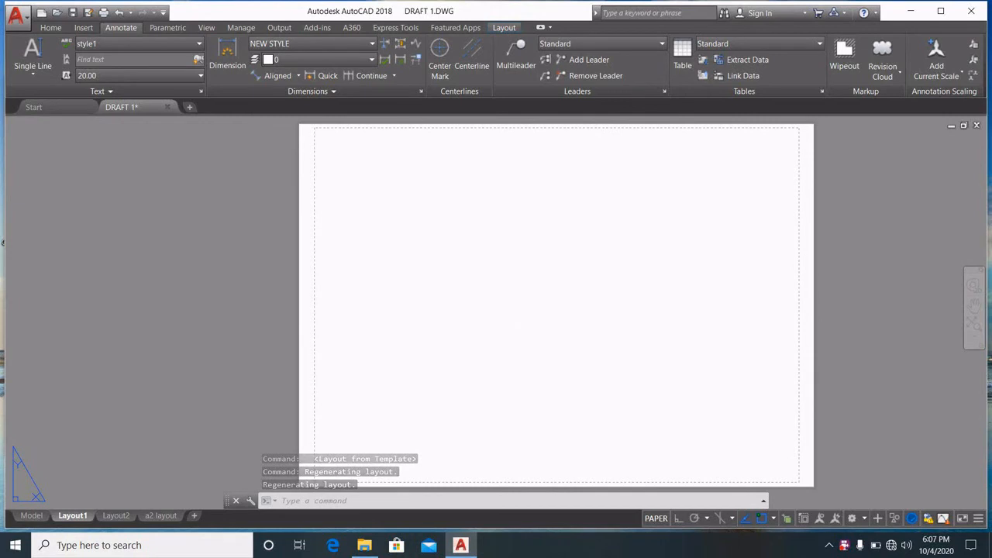
click(315, 139)
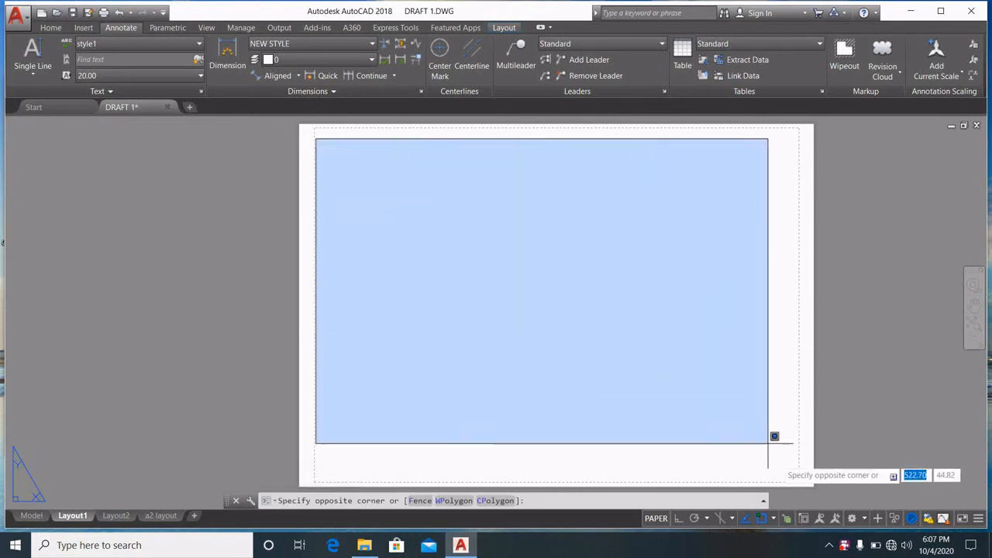
click(797, 481)
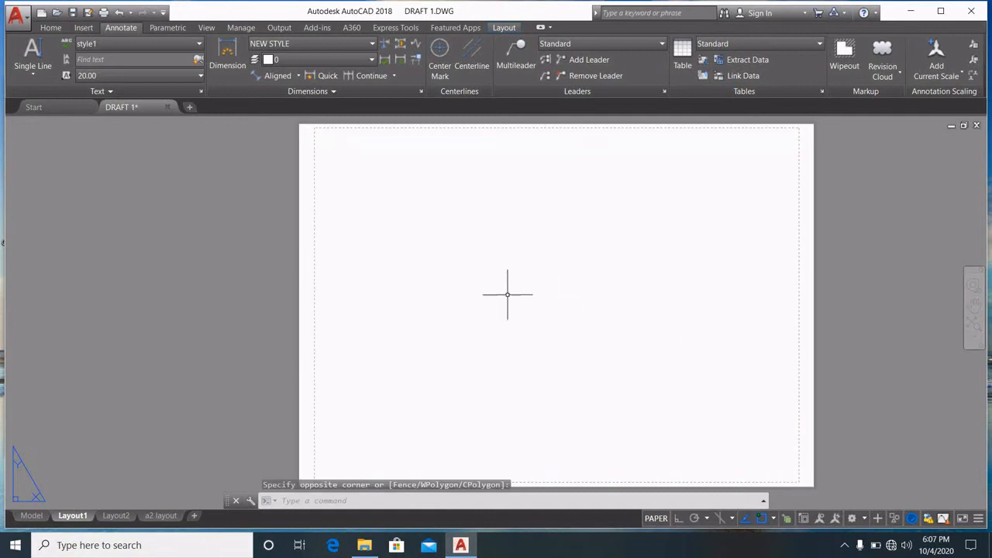
click(798, 480)
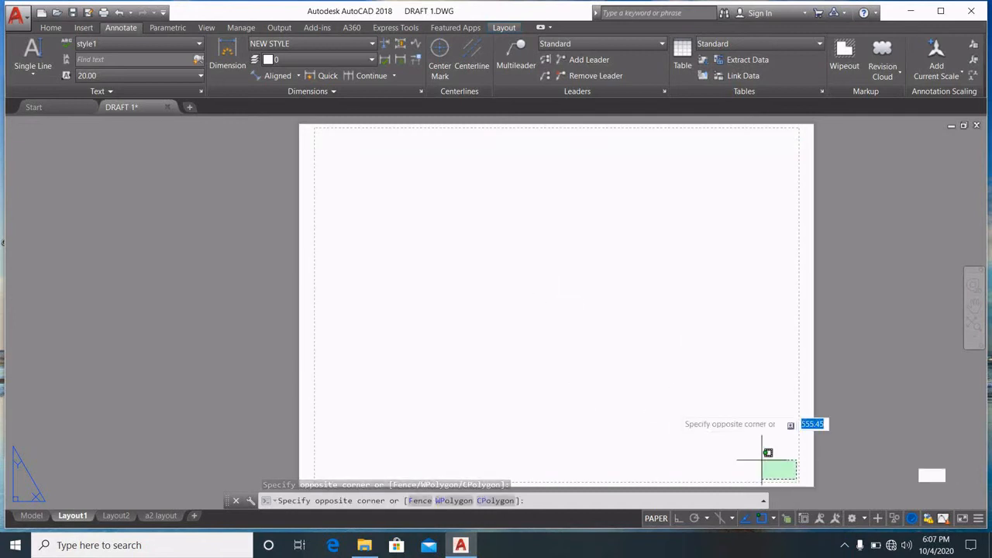
click(313, 128)
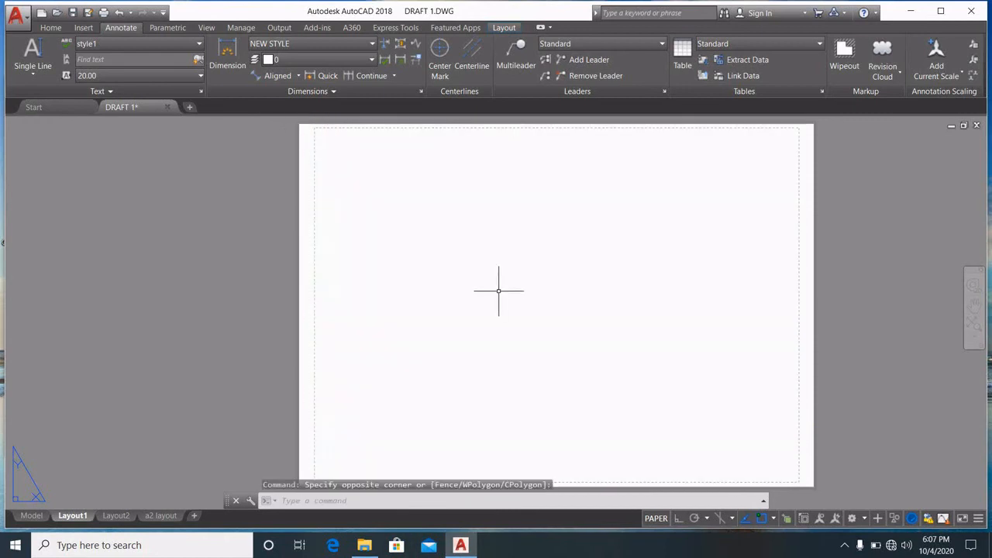
key(Escape)
key(Escape)
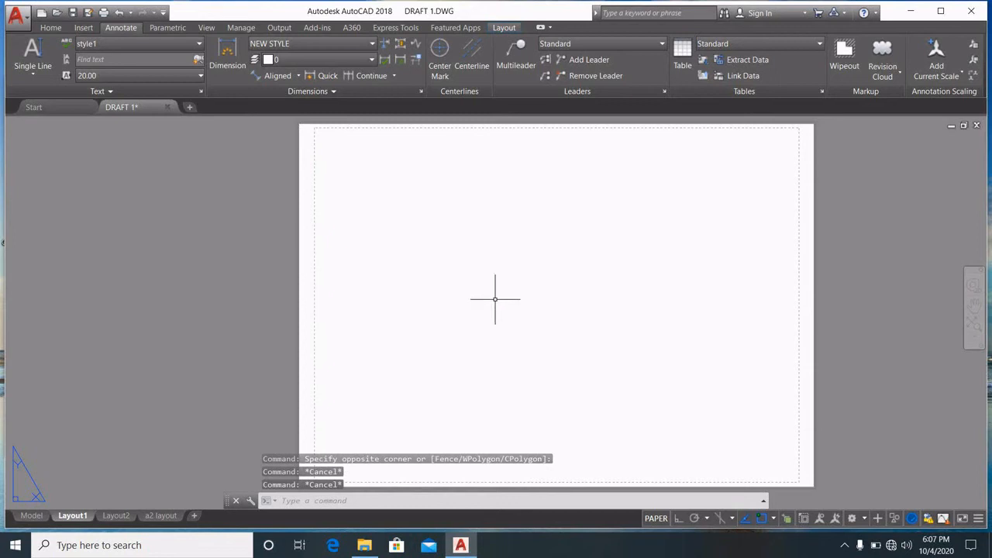
scroll(558, 257, down, 4)
scroll(563, 268, up, 4)
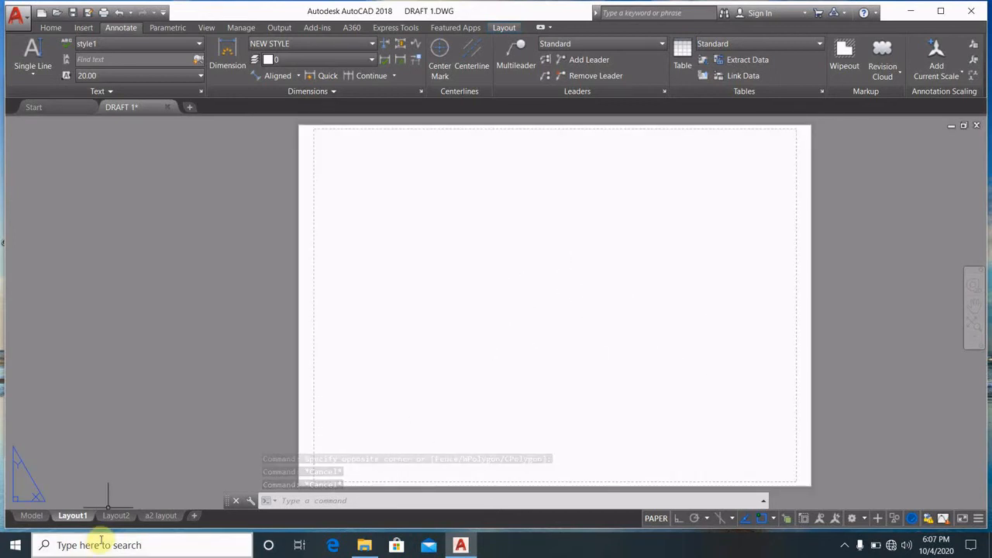
Step: Permanently delete Layout1 from the drawing
mouse_move(75, 518)
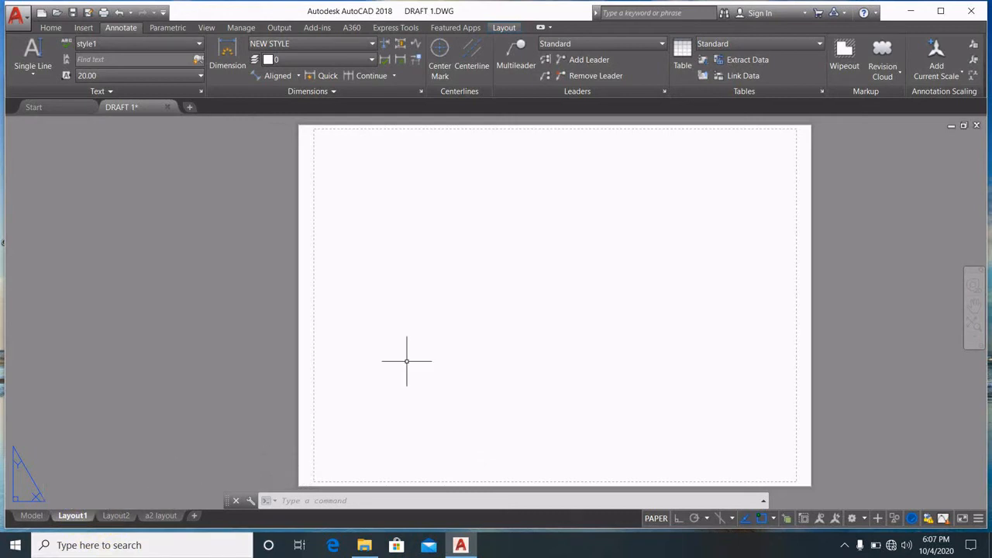
right_click(81, 518)
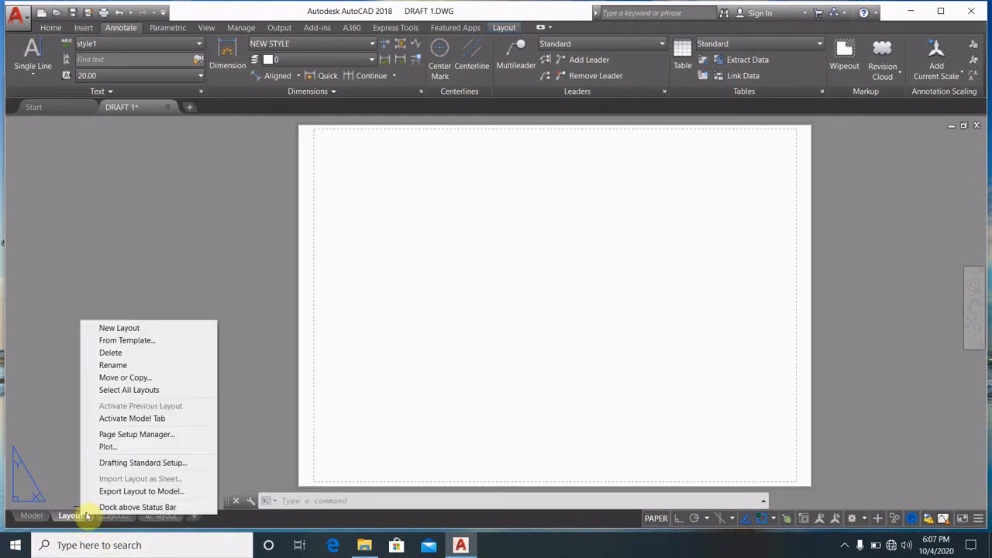
click(117, 354)
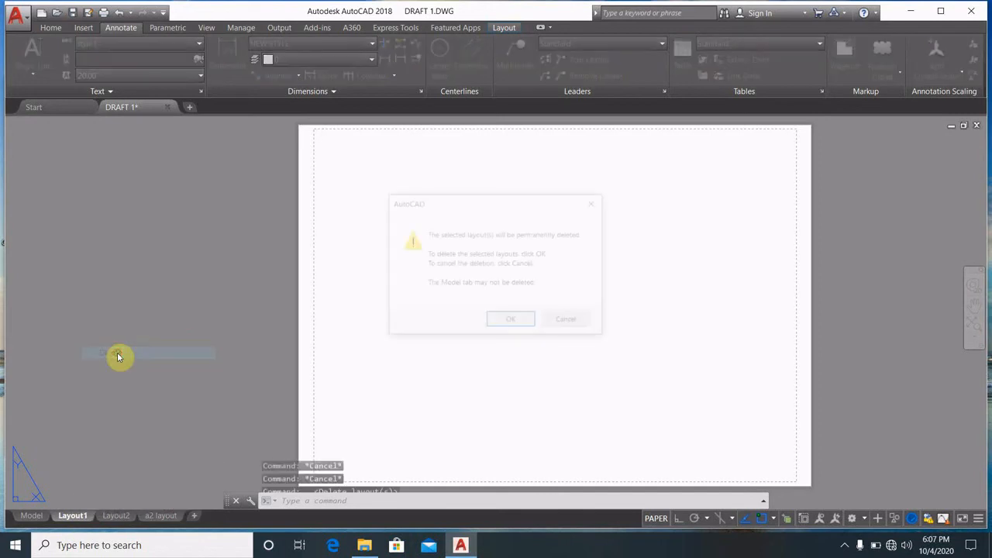
click(510, 323)
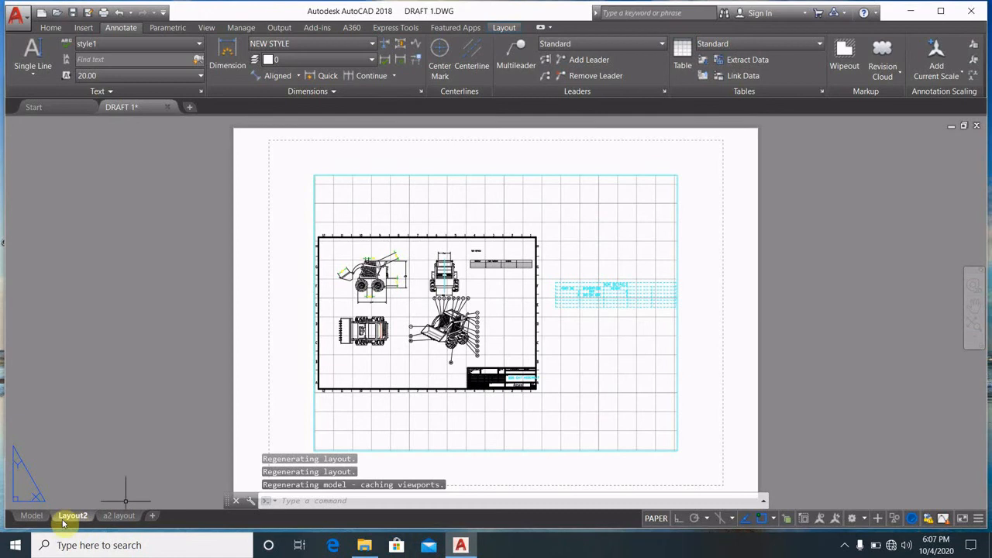
Step: Erase the default viewport showing the model drawing from Layout2, leaving the sheet empty
mouse_move(74, 521)
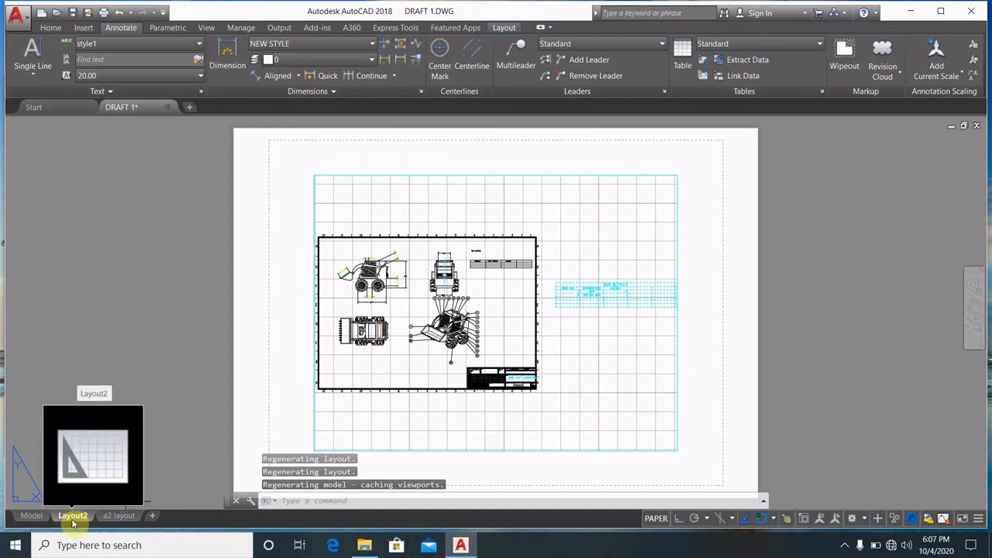
click(118, 517)
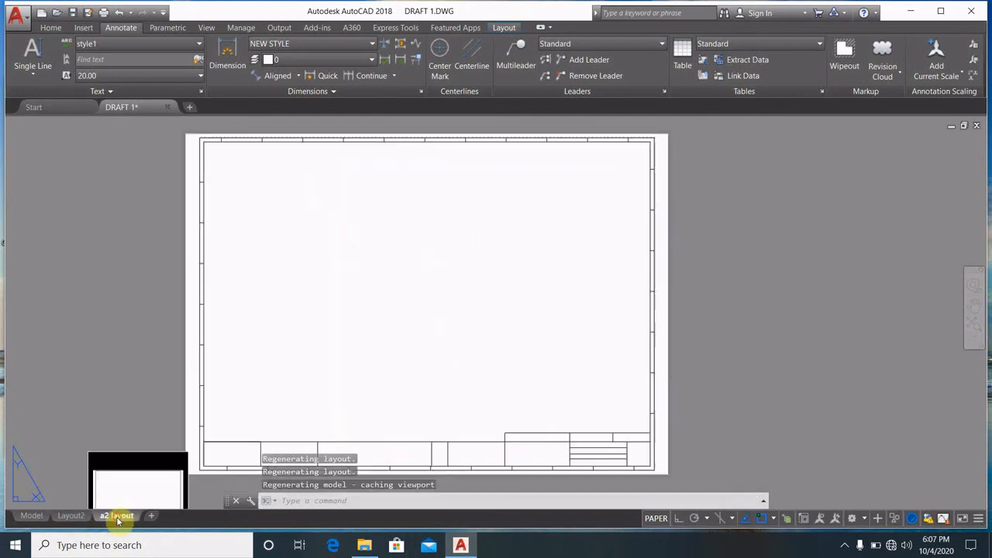
click(75, 516)
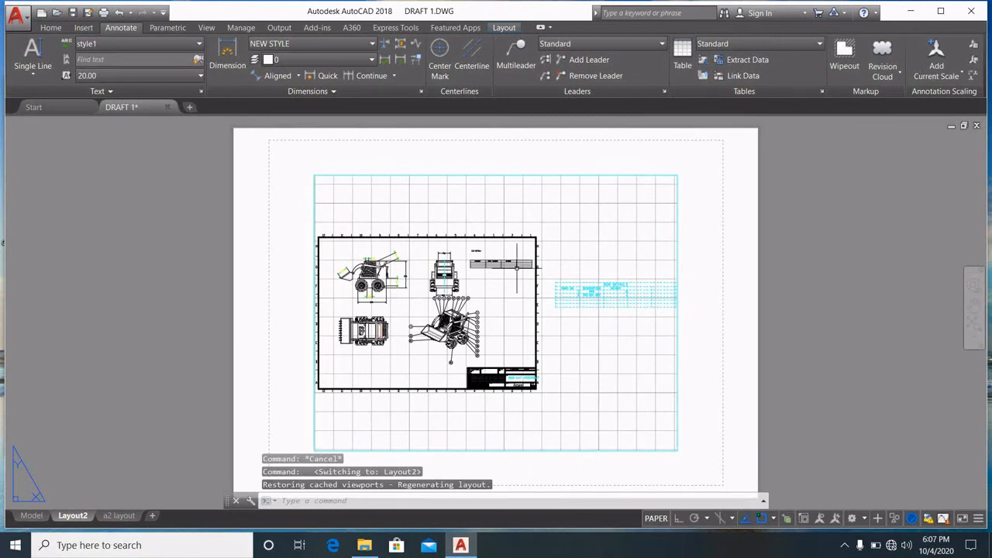
right_click(721, 460)
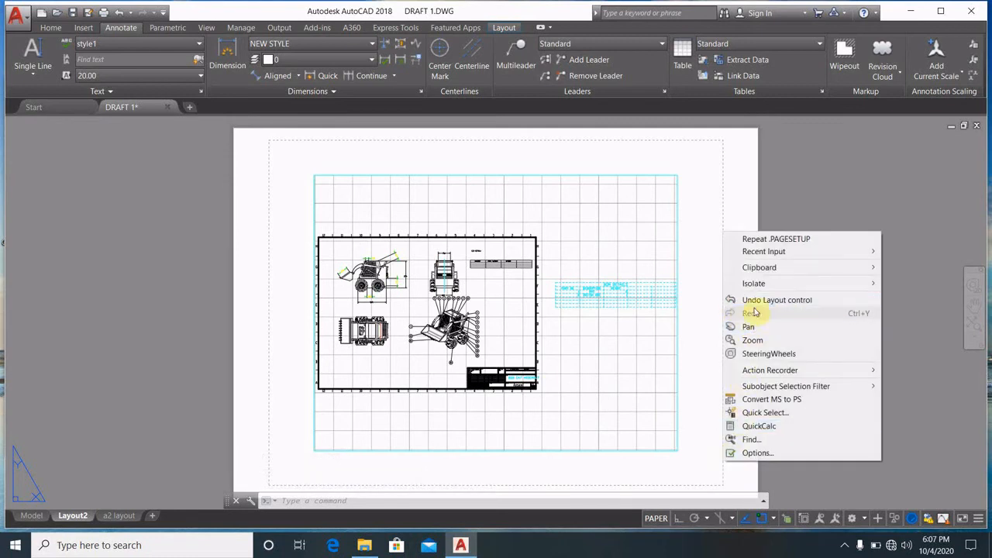
click(742, 188)
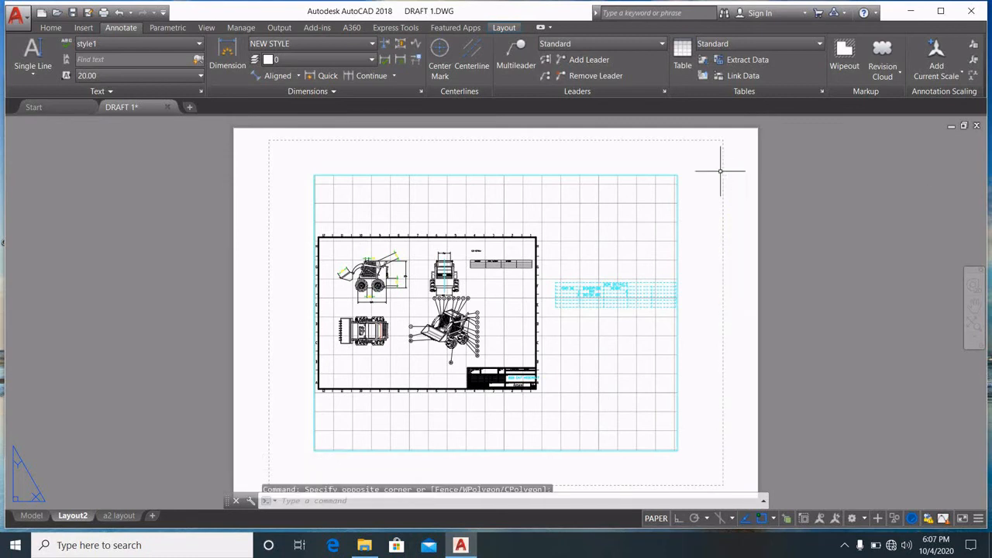
click(648, 206)
key(Delete)
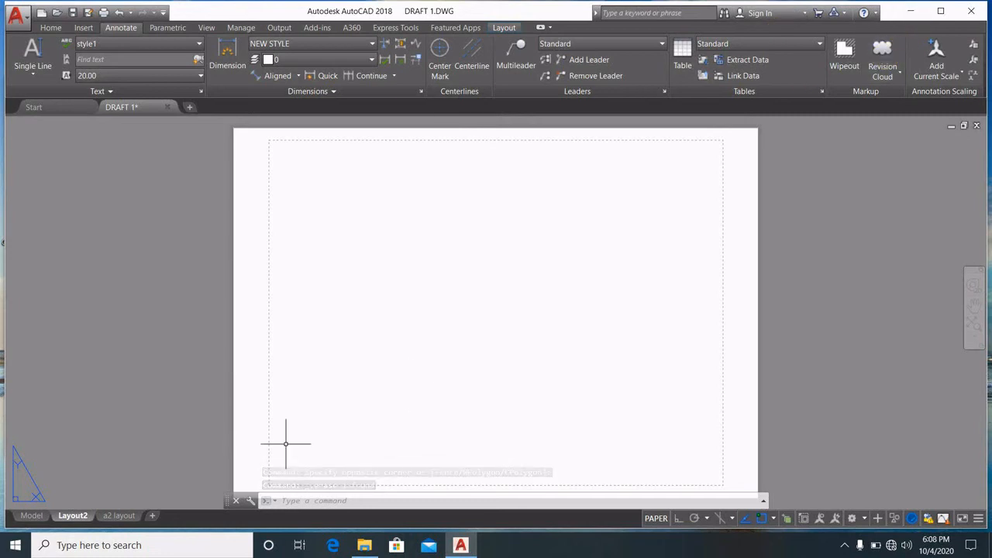
Step: Examine the a2 layout and the desktop folders "draft" and "autocad 2018 layout", then return to AutoCAD
click(118, 516)
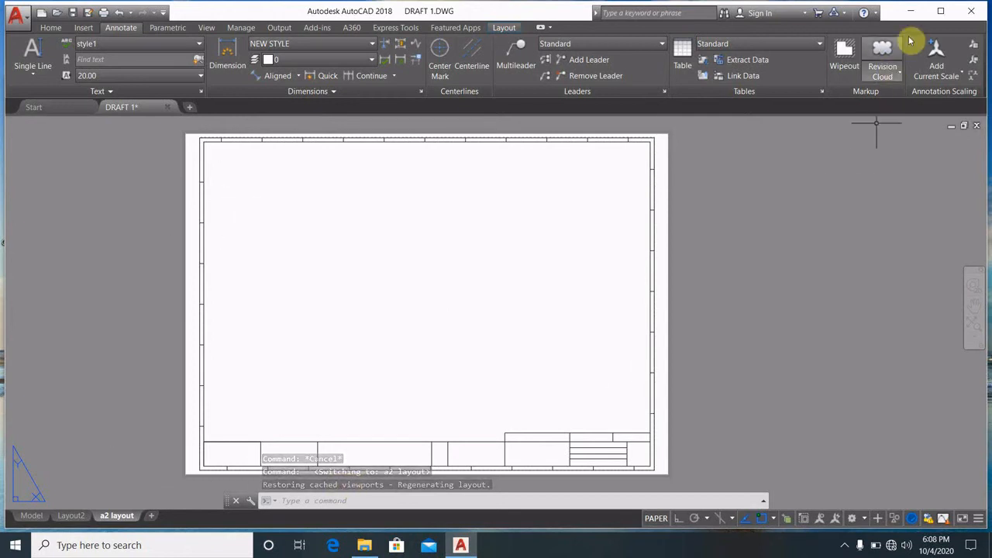
click(911, 11)
click(528, 323)
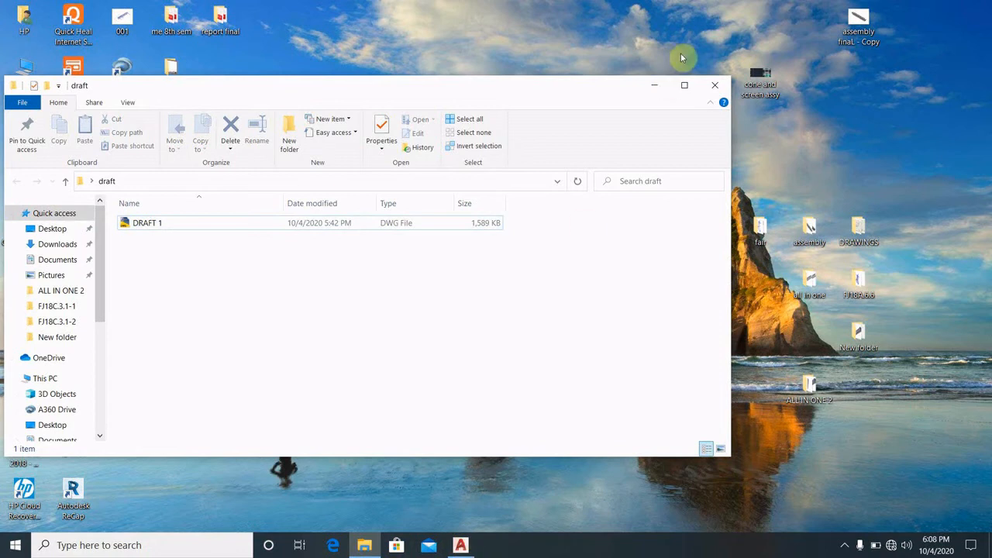
click(712, 85)
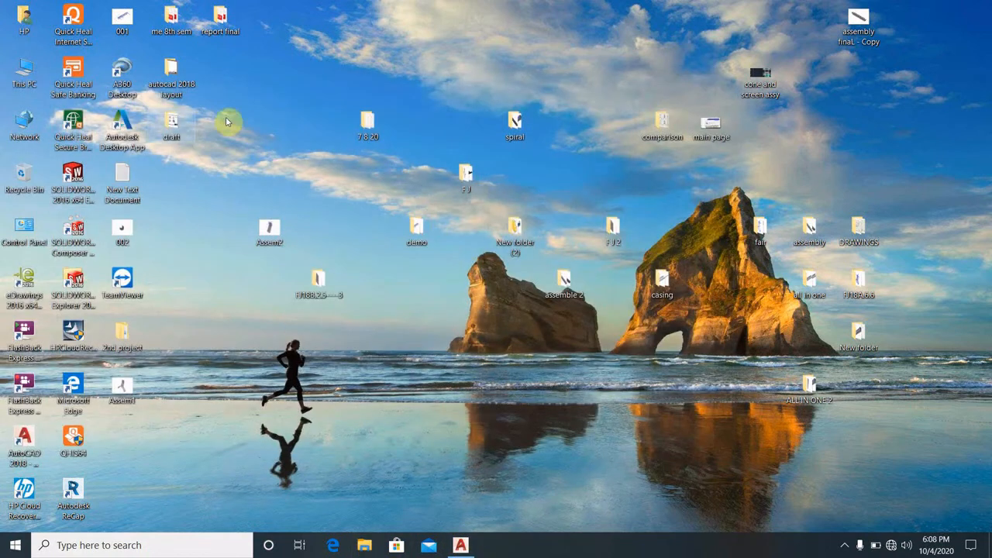
double_click(171, 130)
click(707, 86)
click(175, 80)
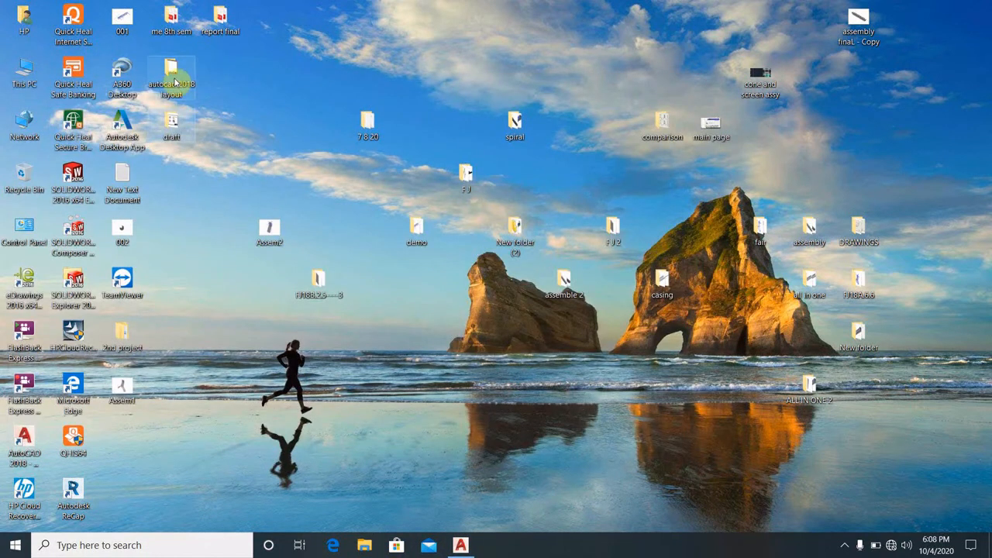
double_click(174, 80)
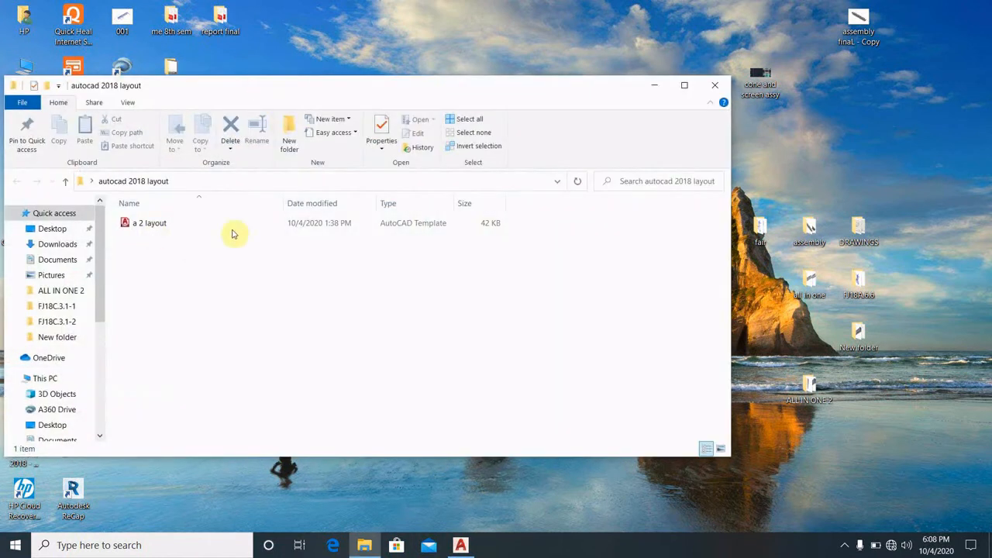
click(715, 85)
click(465, 547)
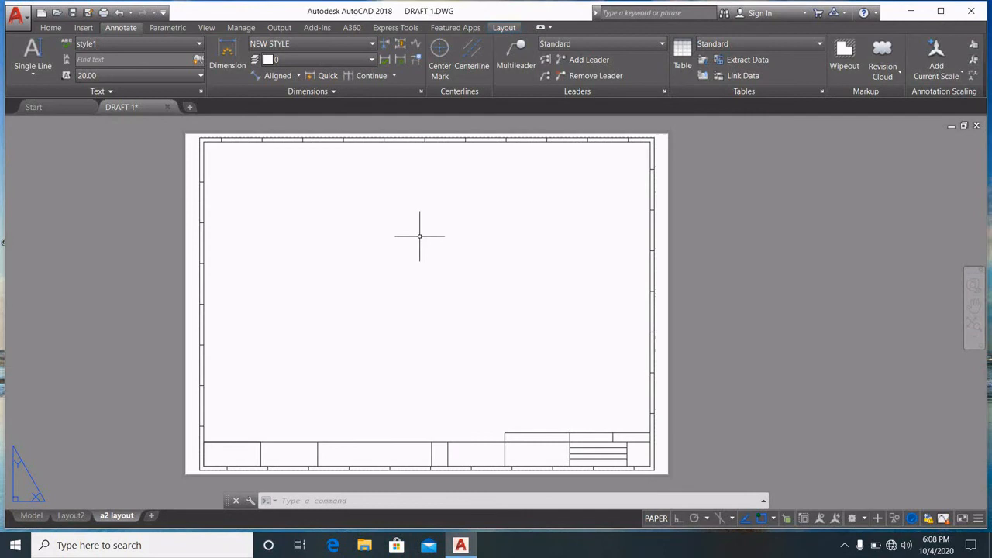
Step: Open the page setup of Layout2 for modification and set its plotter to DWG To PDF.pc3
click(71, 515)
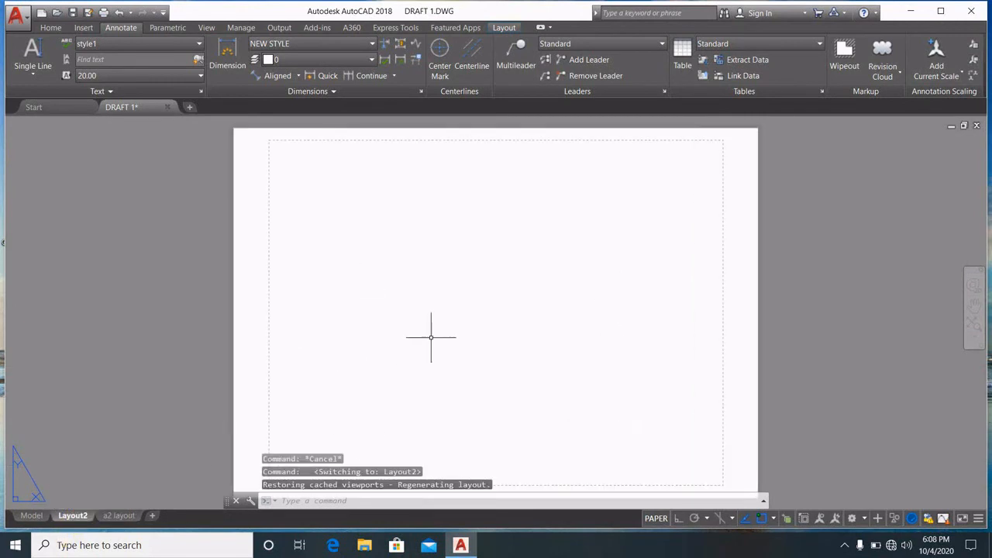
right_click(71, 516)
click(120, 435)
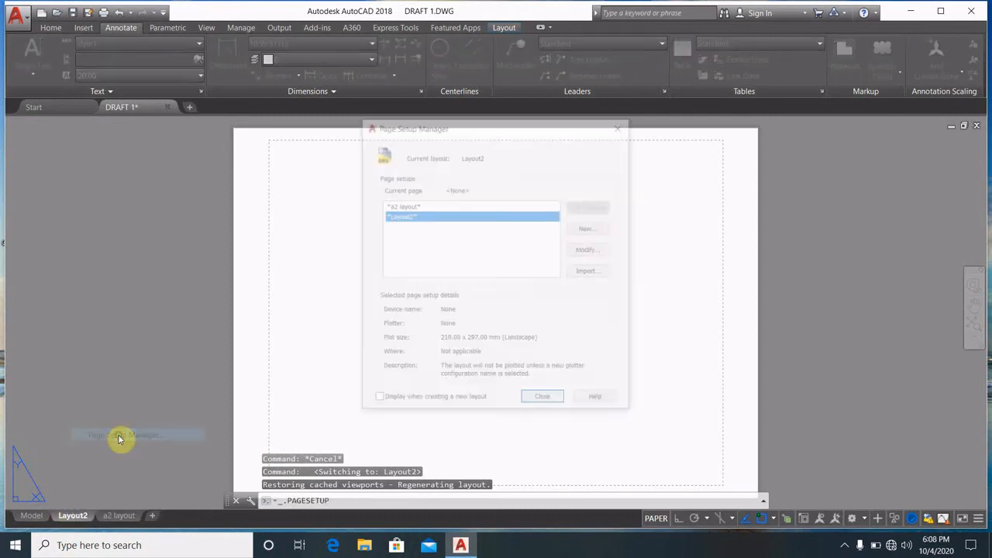
click(413, 221)
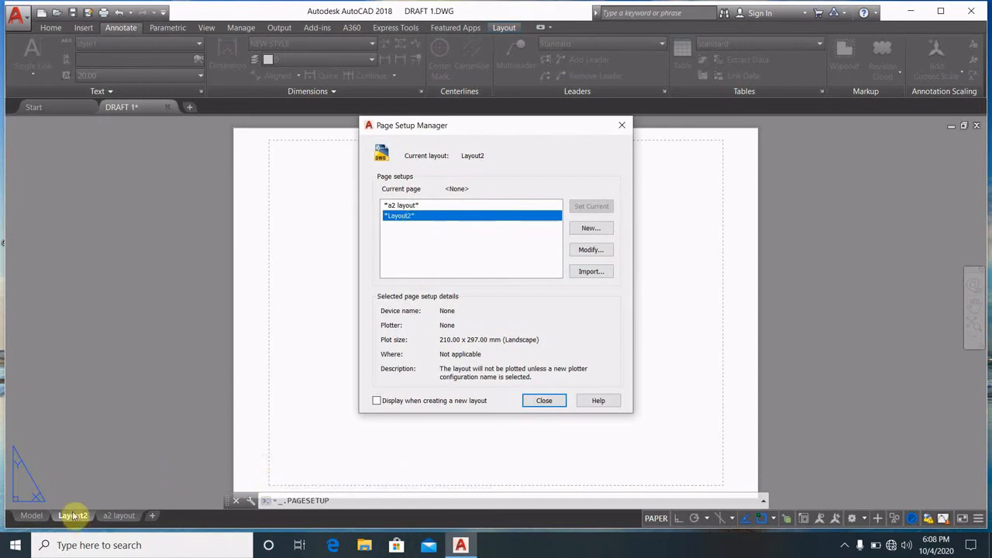
click(592, 251)
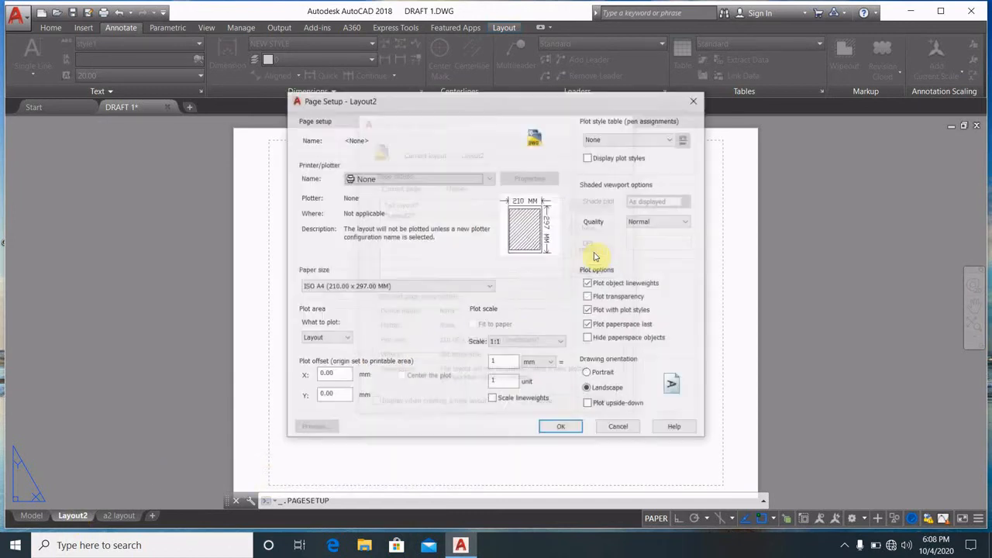
click(424, 185)
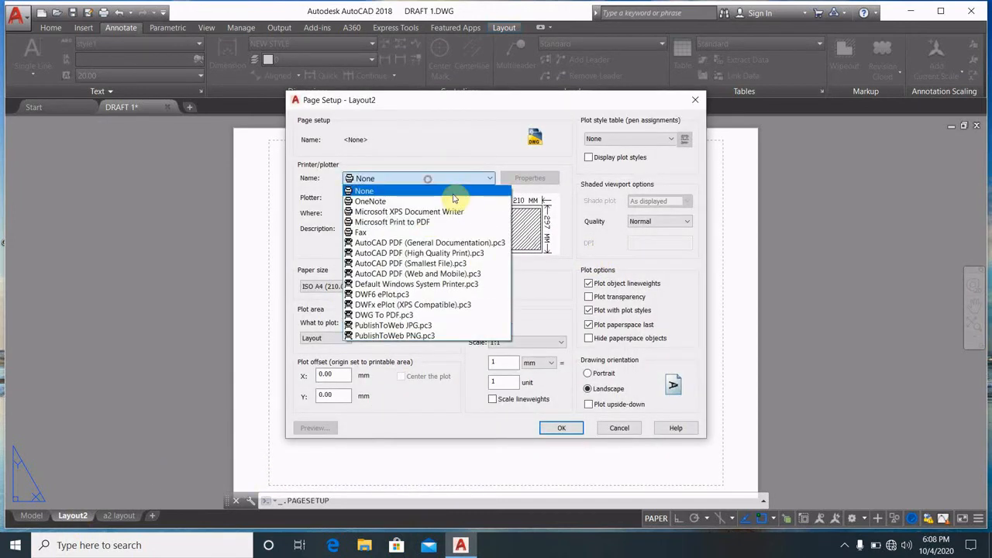
click(373, 315)
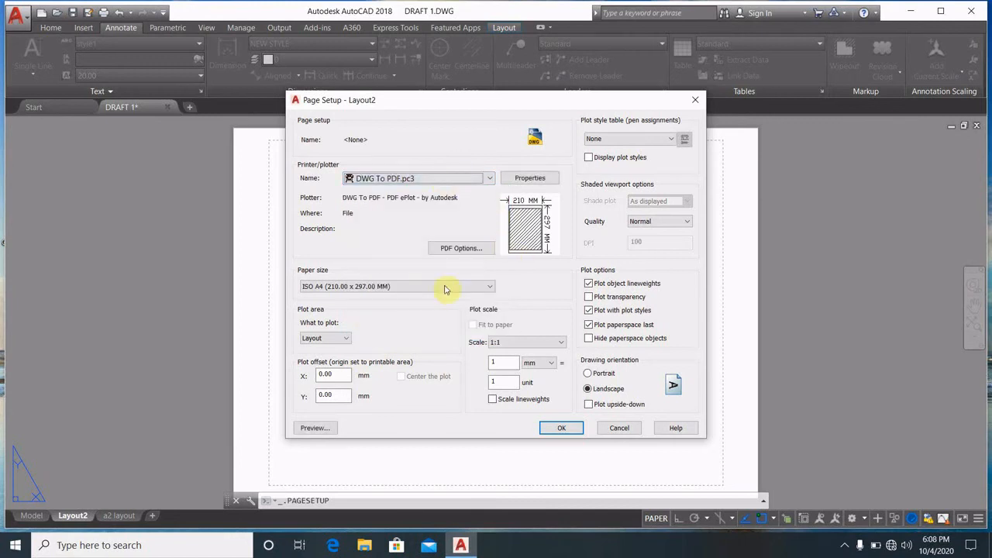
Step: Set Layout2's paper size to ISO A2 (420.00 x 594.00 MM) and apply the page setup
click(483, 288)
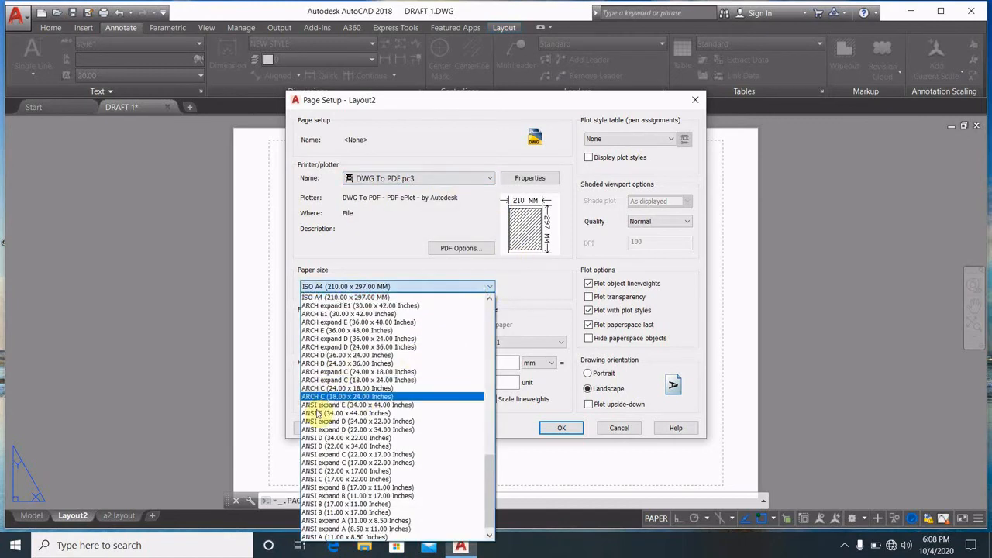
scroll(370, 403, up, 5)
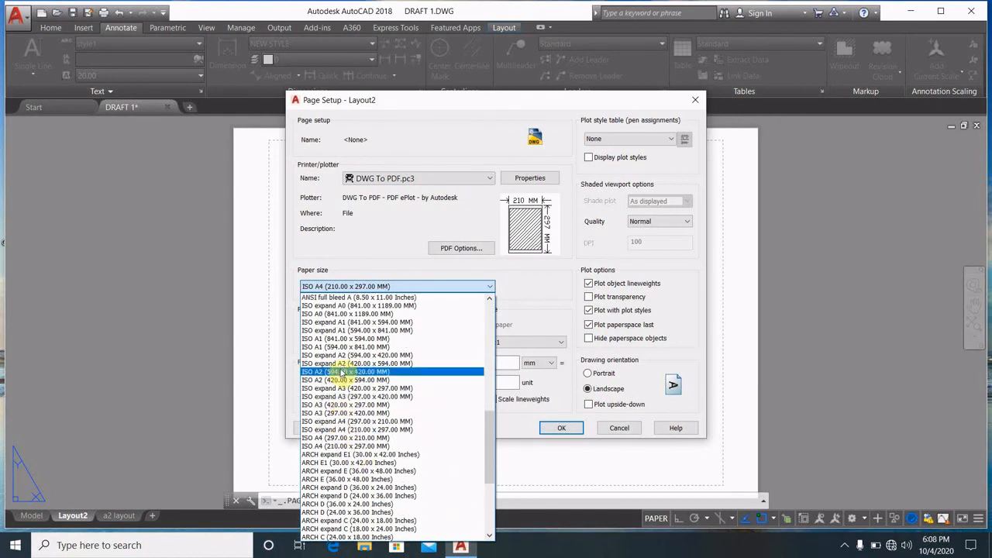
click(345, 380)
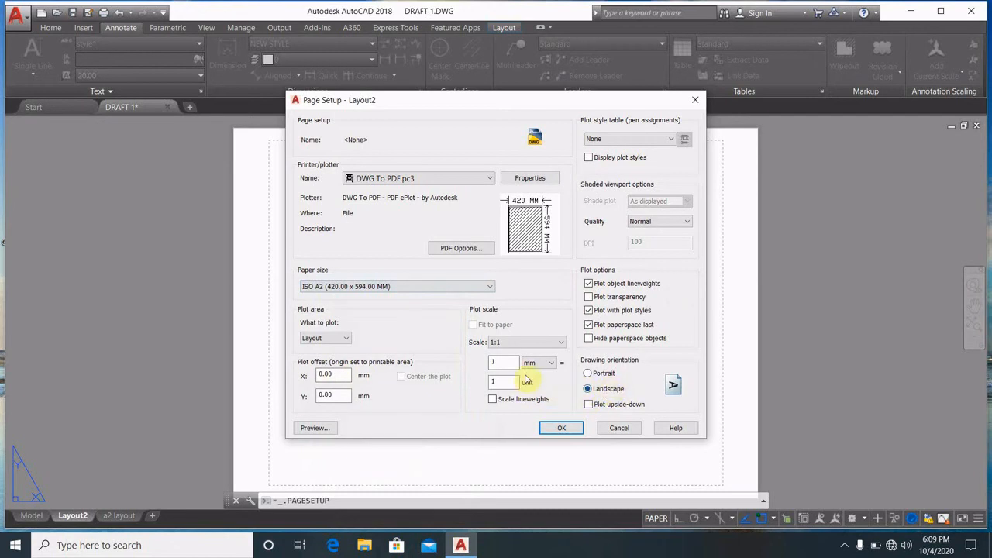
click(560, 427)
click(549, 398)
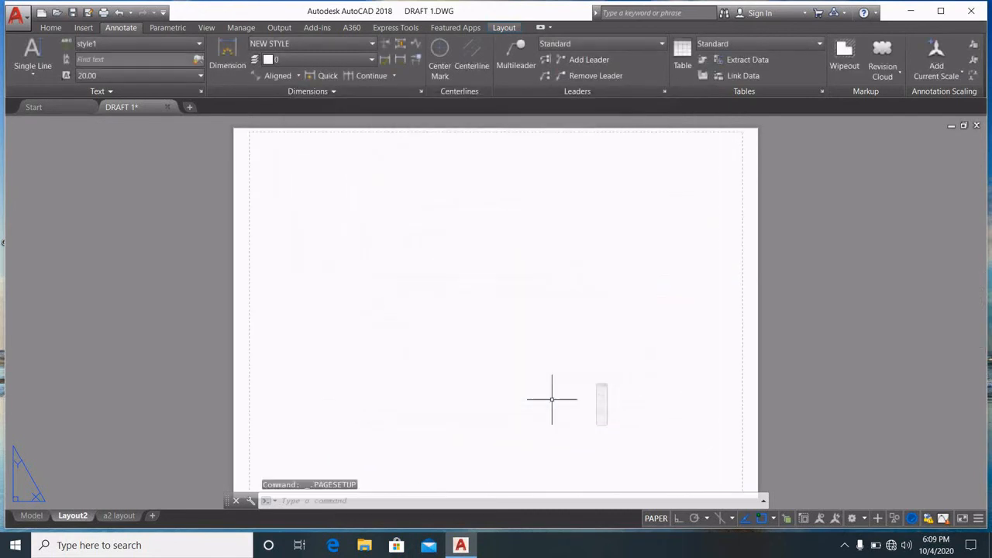
Step: Draw a border rectangle on Layout2 along the dashed printable area, from its upper-left to its lower-right corner
scroll(331, 300, down, 2)
middle_drag(405, 315, 515, 299)
scroll(494, 287, up, 2)
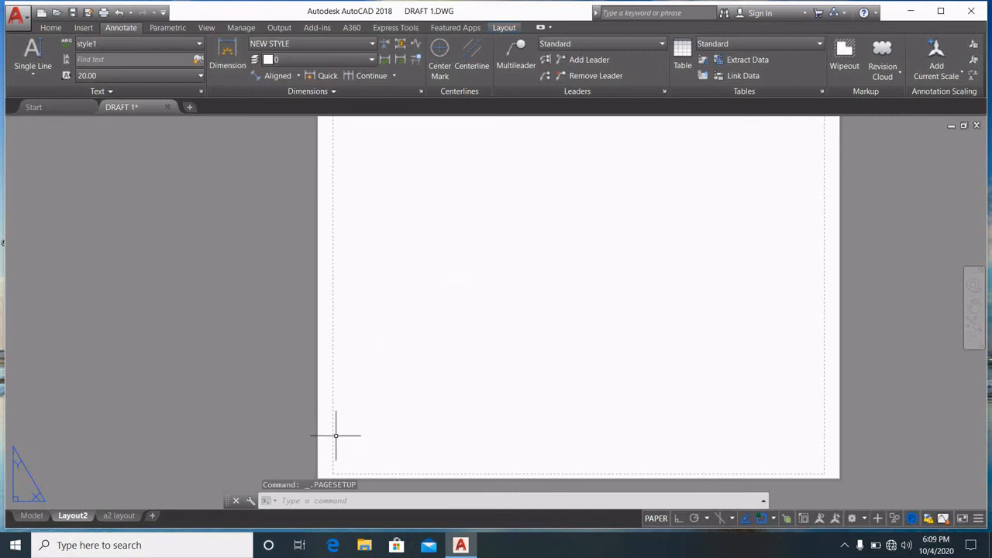
click(117, 516)
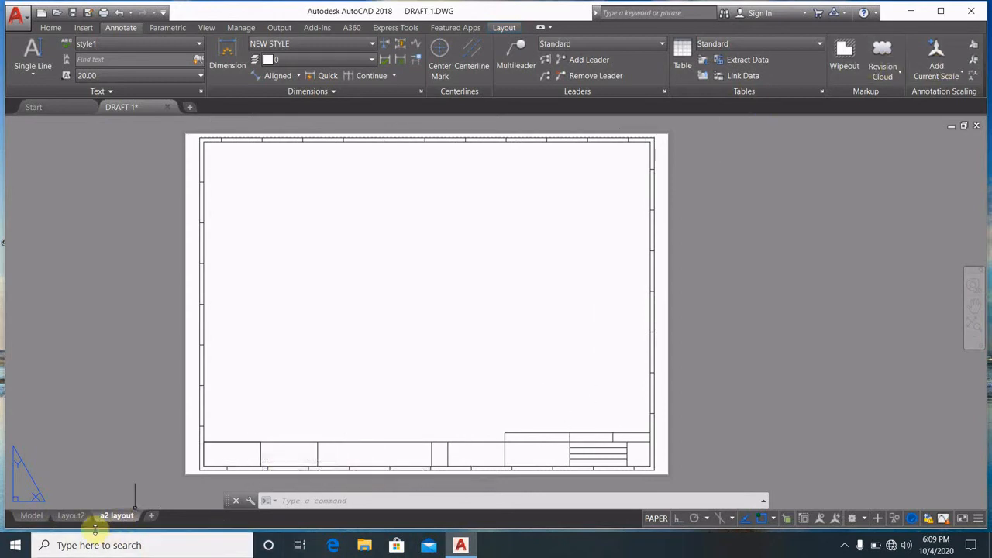
click(71, 517)
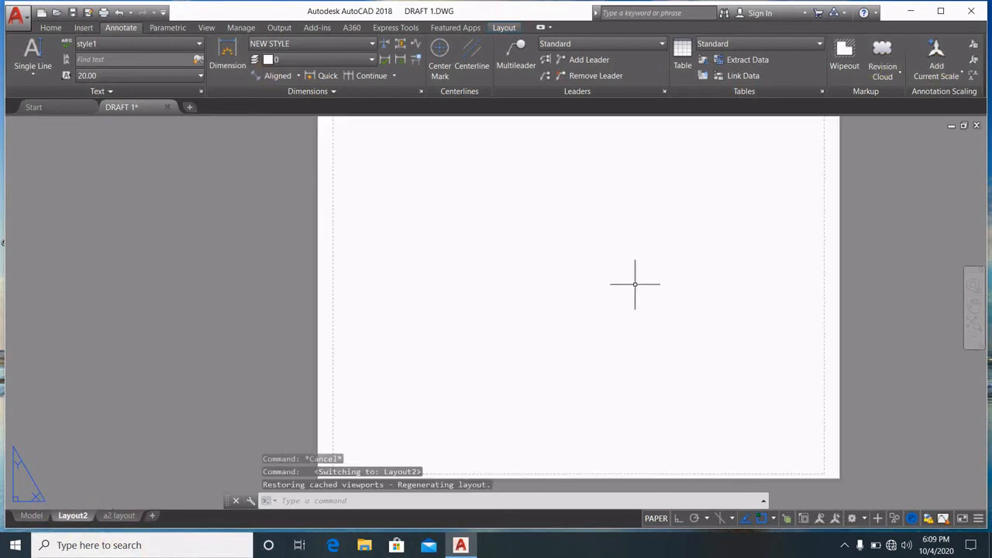
middle_drag(619, 282, 528, 262)
click(51, 29)
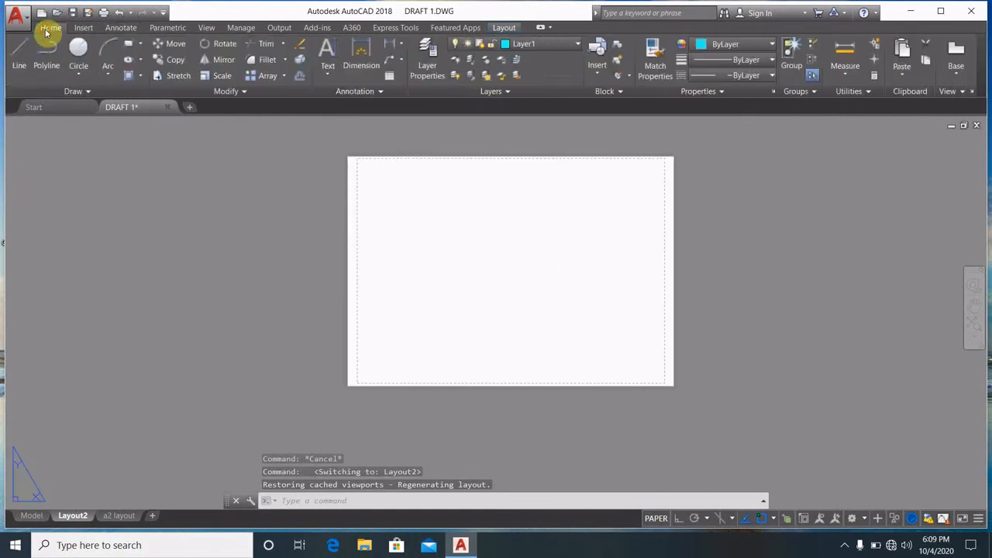
click(141, 44)
click(138, 62)
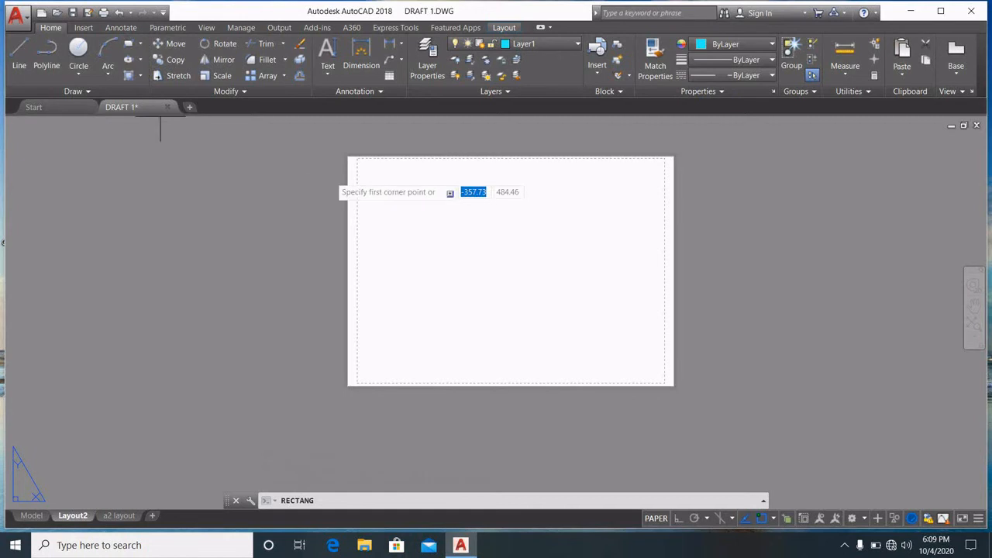
click(358, 160)
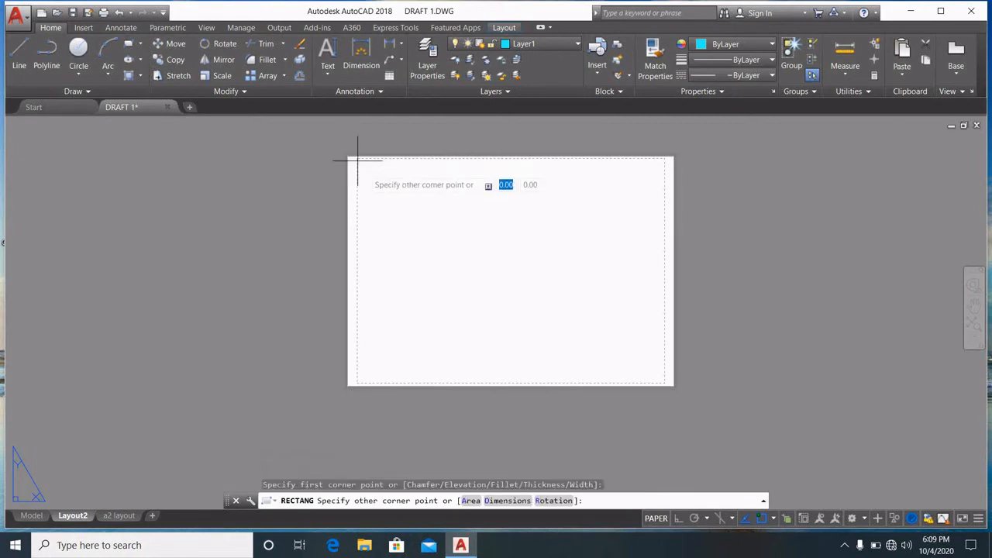
click(664, 382)
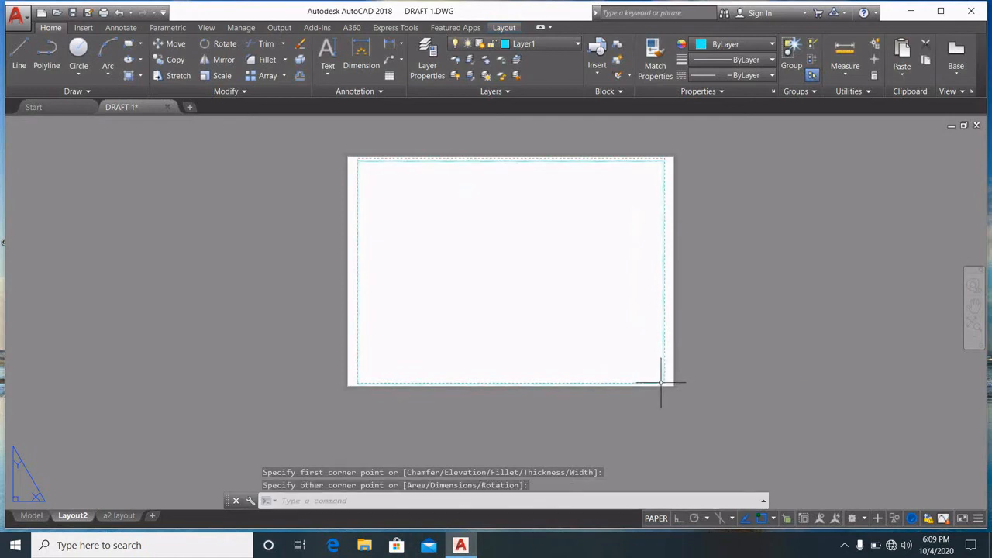
Step: Make layer 0 the current layer for drawing on Layout2
key(space)
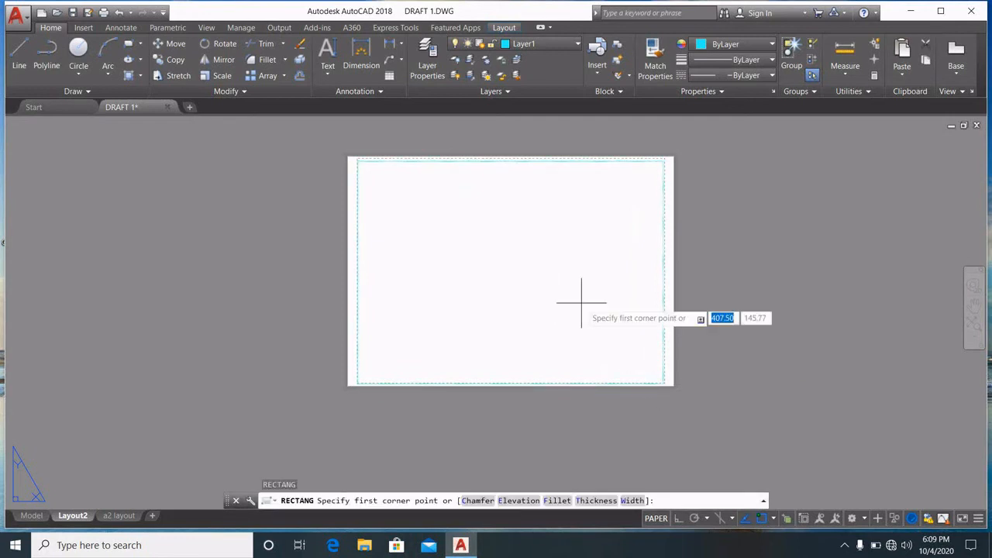
scroll(620, 265, up, 3)
scroll(613, 265, down, 3)
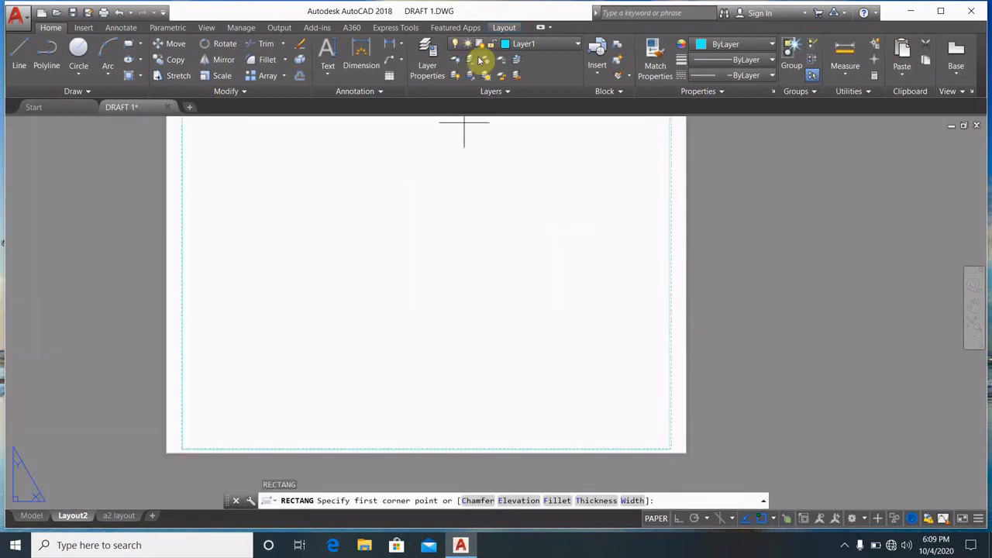
click(561, 46)
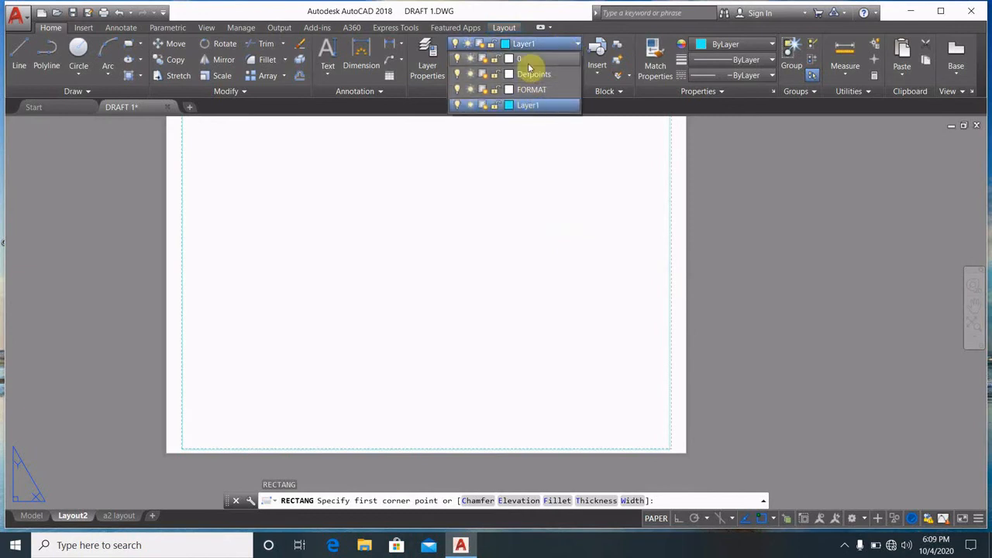
click(527, 62)
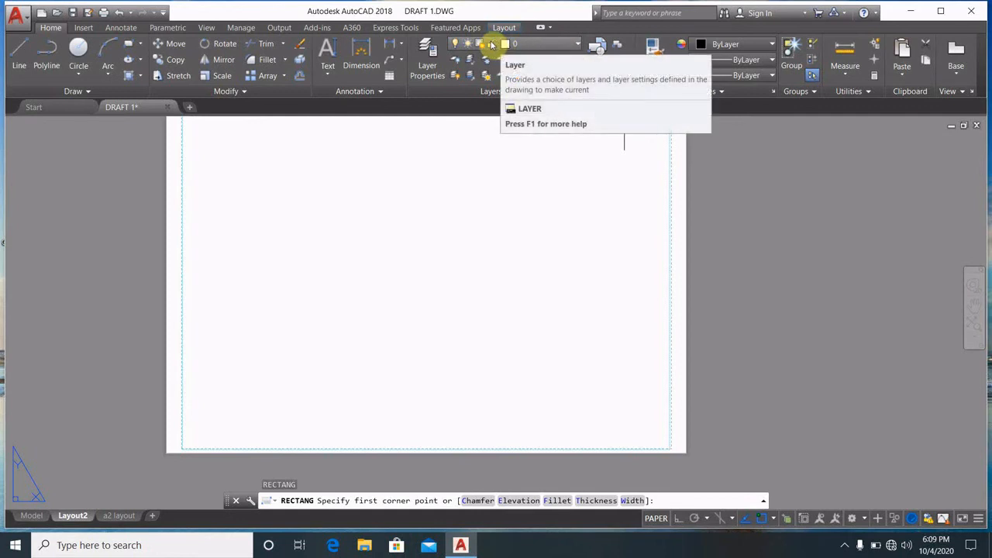
click(491, 46)
click(532, 60)
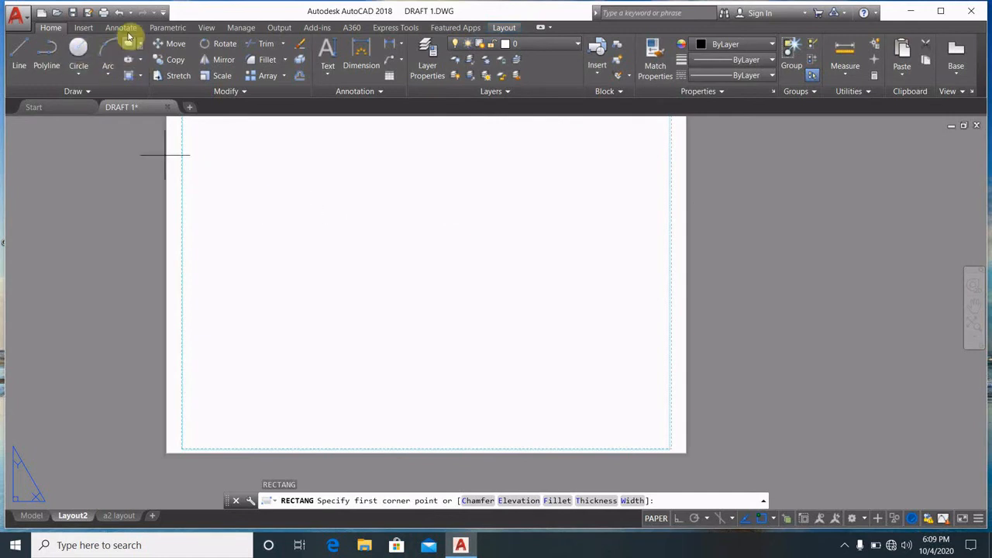
Step: Draw a full-width title block rectangle along the lower edge of Layout2's border, ending at the border's lower-right corner
click(129, 44)
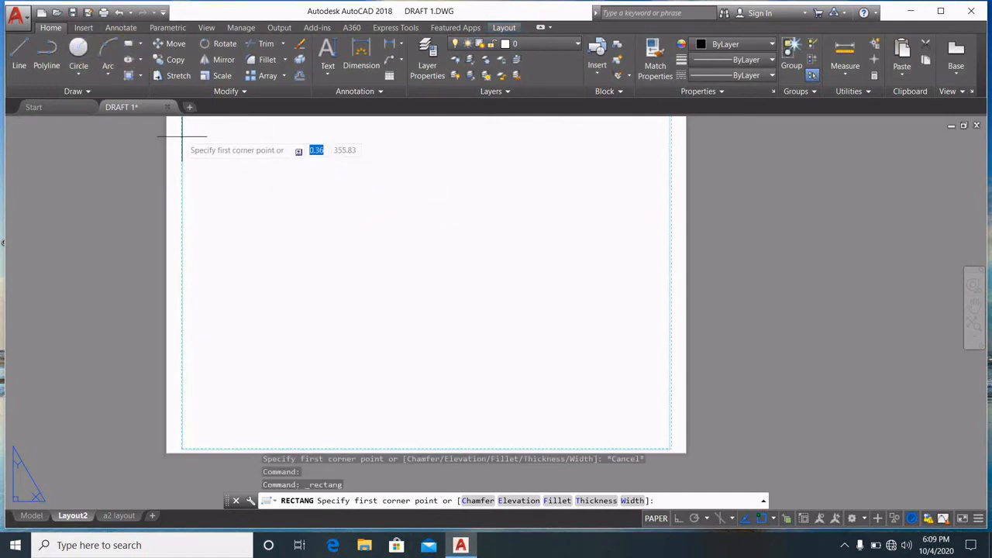
click(183, 399)
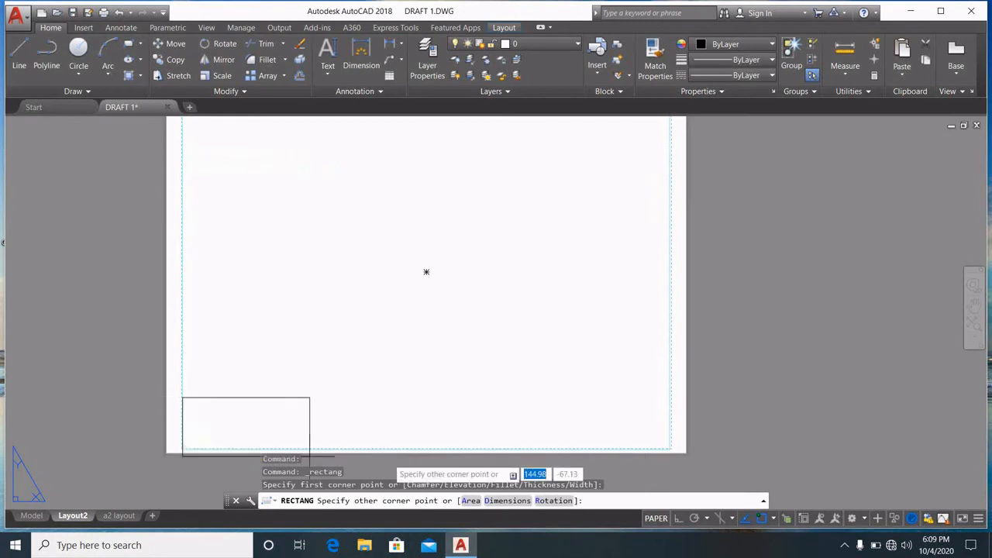
click(670, 449)
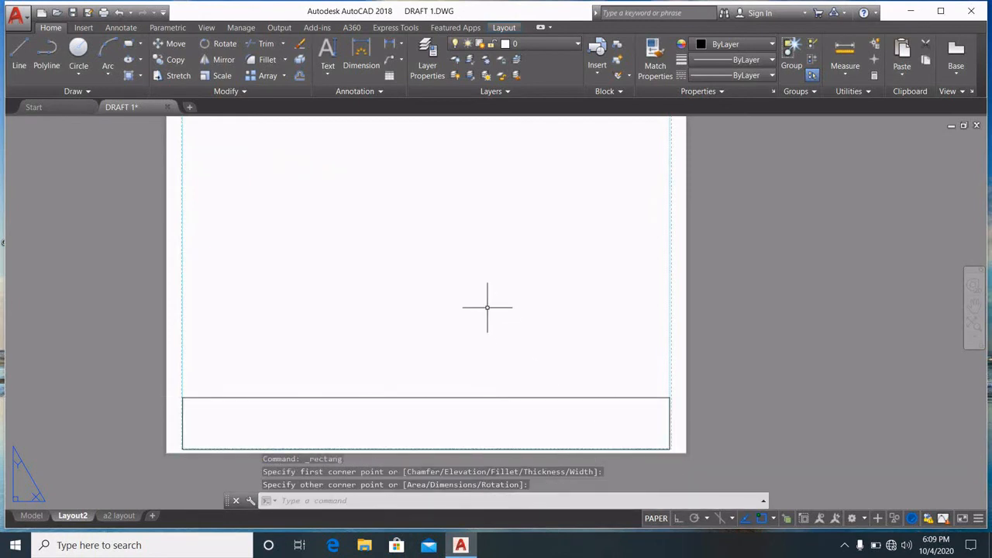
key(Escape)
key(Escape)
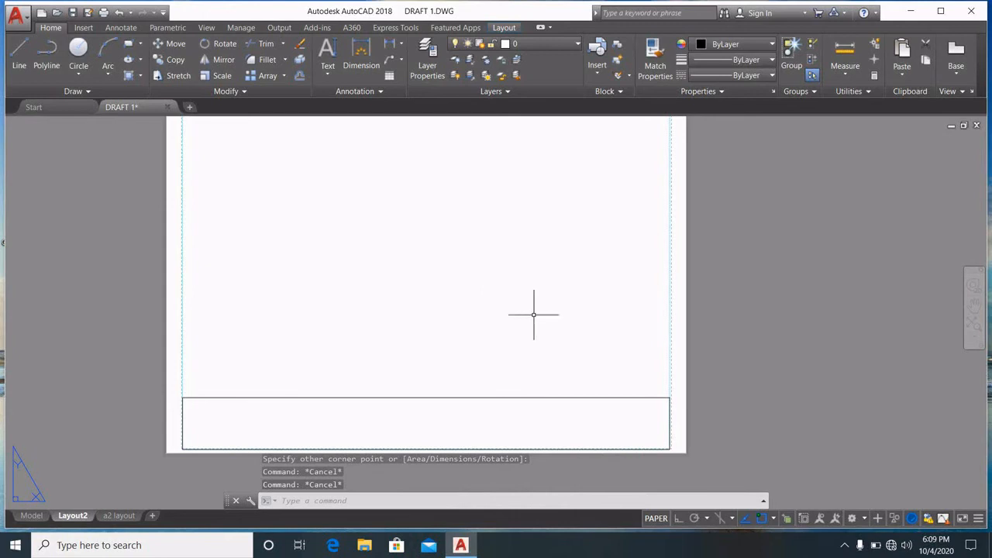
scroll(535, 314, up, 4)
scroll(532, 313, down, 2)
scroll(499, 382, down, 3)
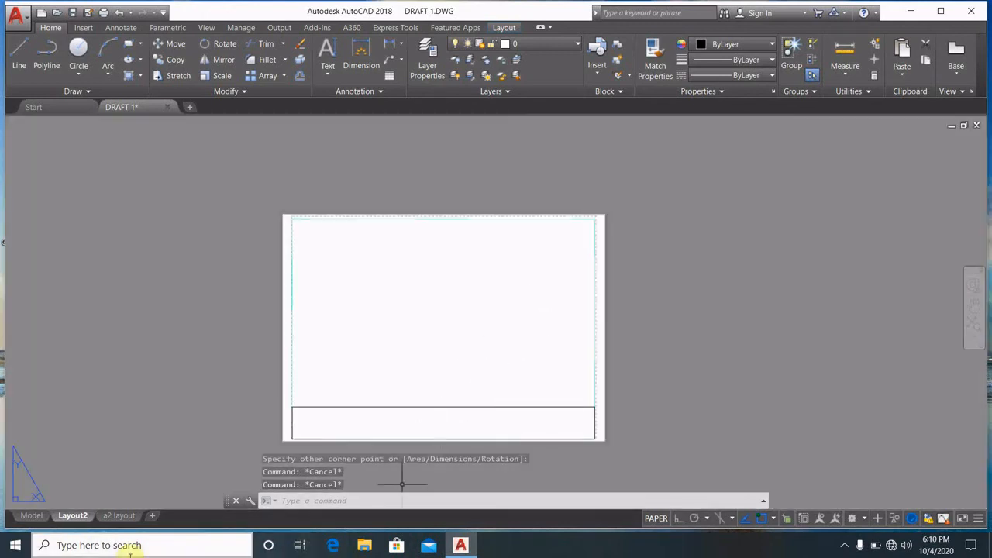
Step: Review the a2 layout's title block and the model space drawing, ending on the a2 layout
click(116, 516)
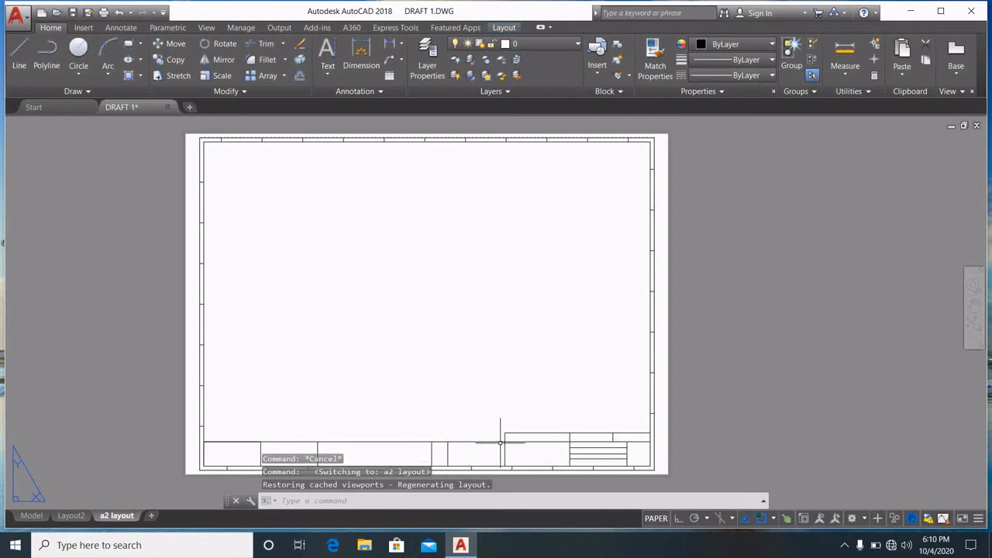
middle_drag(309, 265, 435, 261)
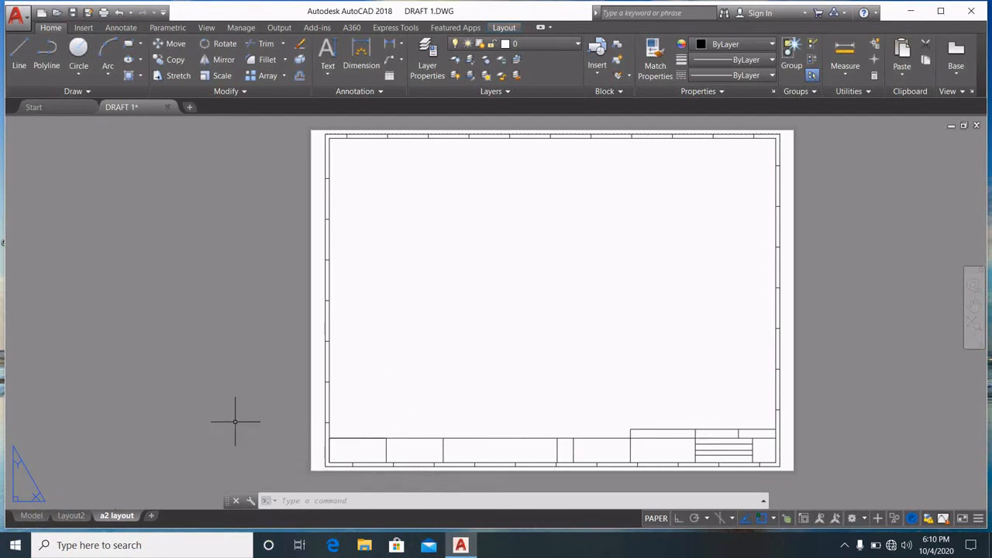
click(30, 516)
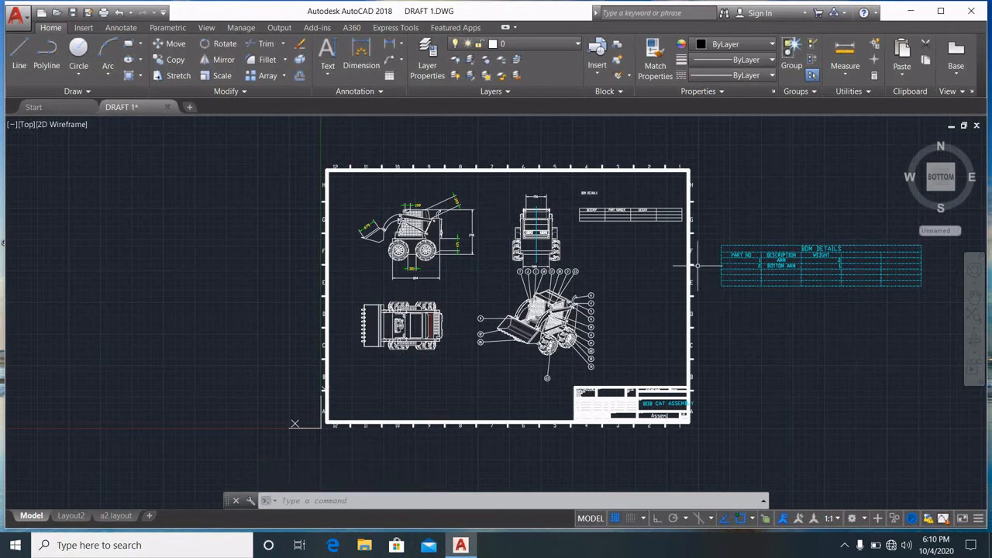
click(115, 516)
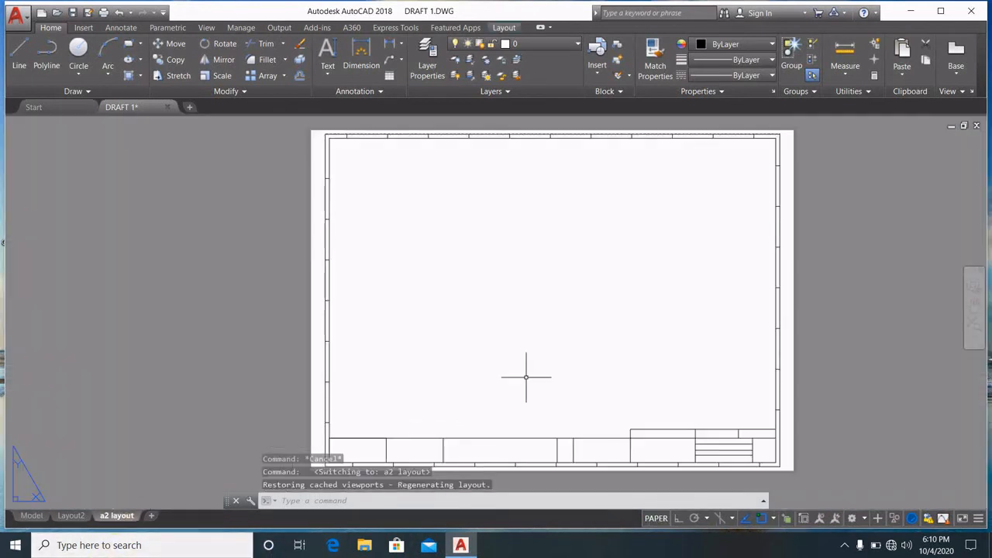
scroll(612, 341, up, 4)
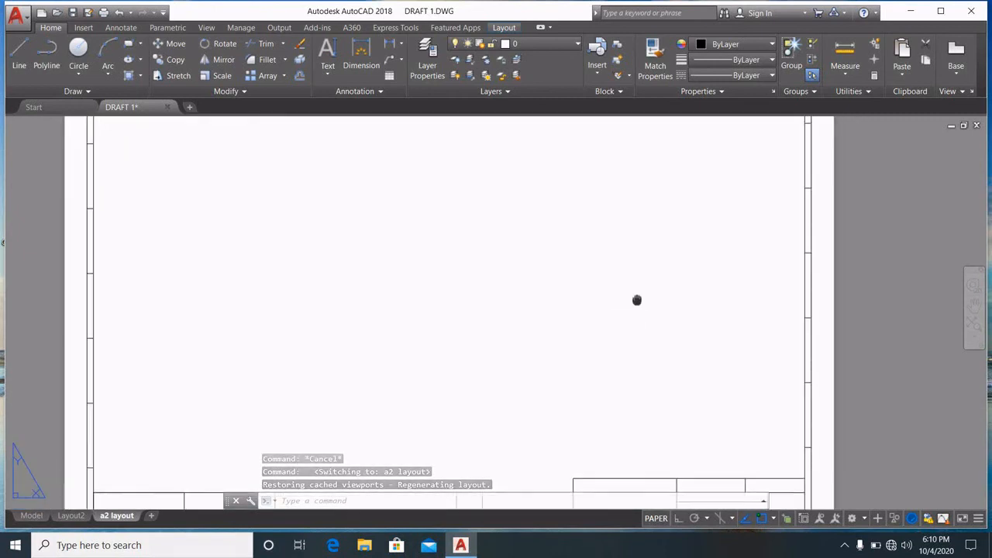
middle_drag(638, 297, 640, 240)
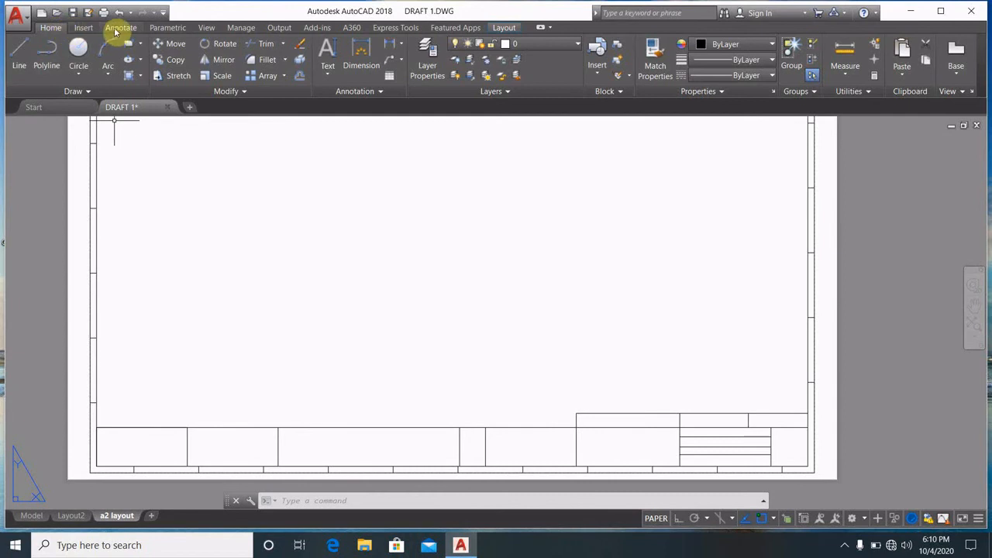
click(118, 29)
click(32, 71)
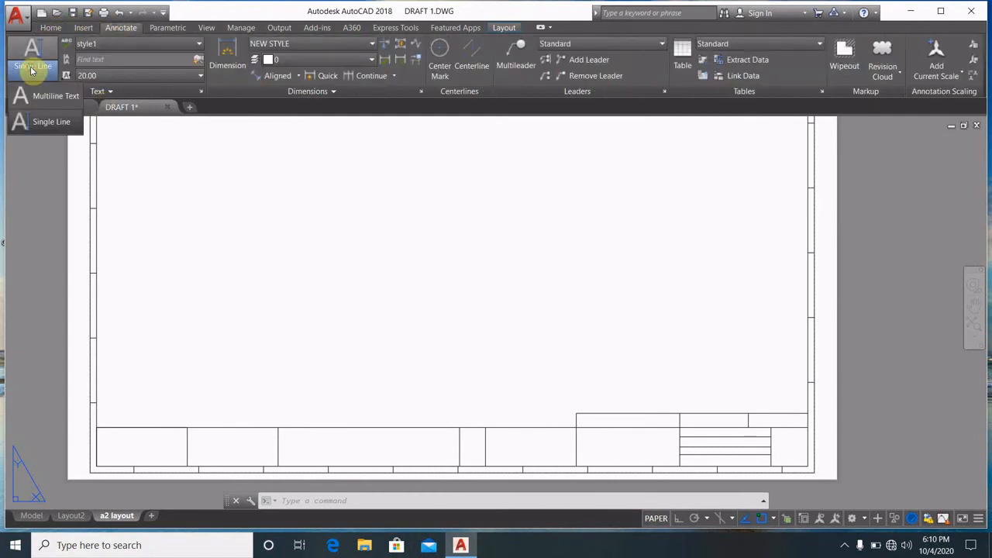
click(39, 124)
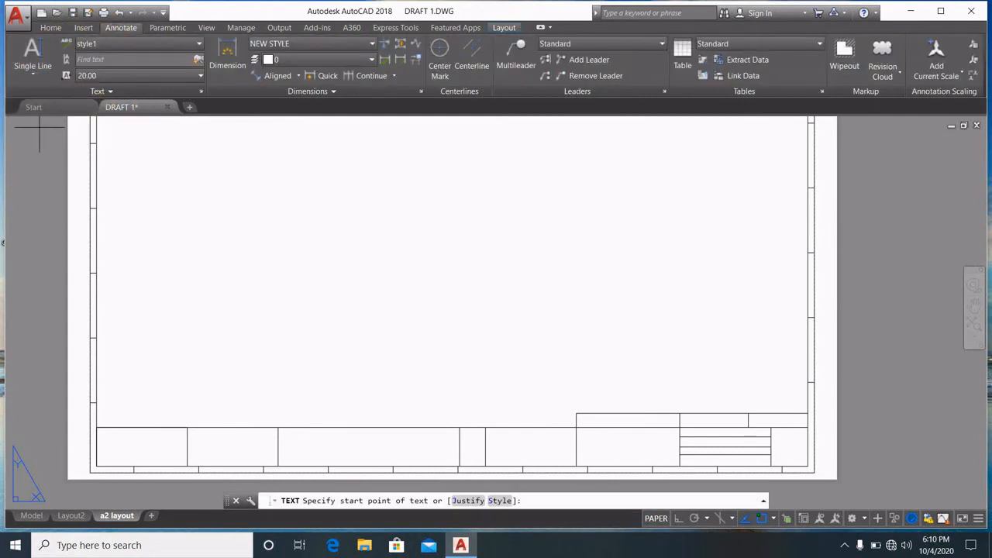
click(284, 438)
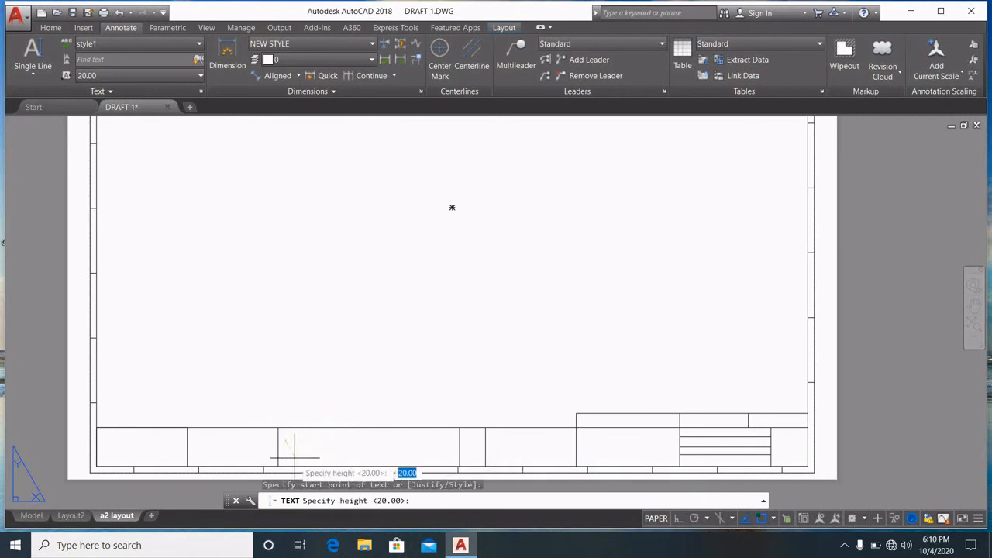
text(20)
key(Return)
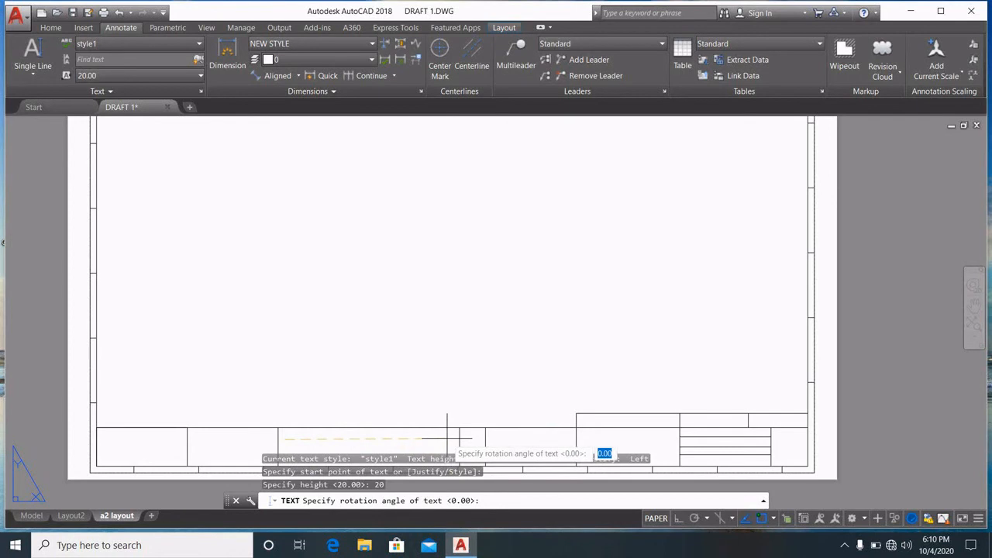
key(Return)
scroll(328, 432, down, 1)
scroll(327, 426, up, 2)
scroll(327, 420, down, 2)
middle_drag(356, 361, 365, 345)
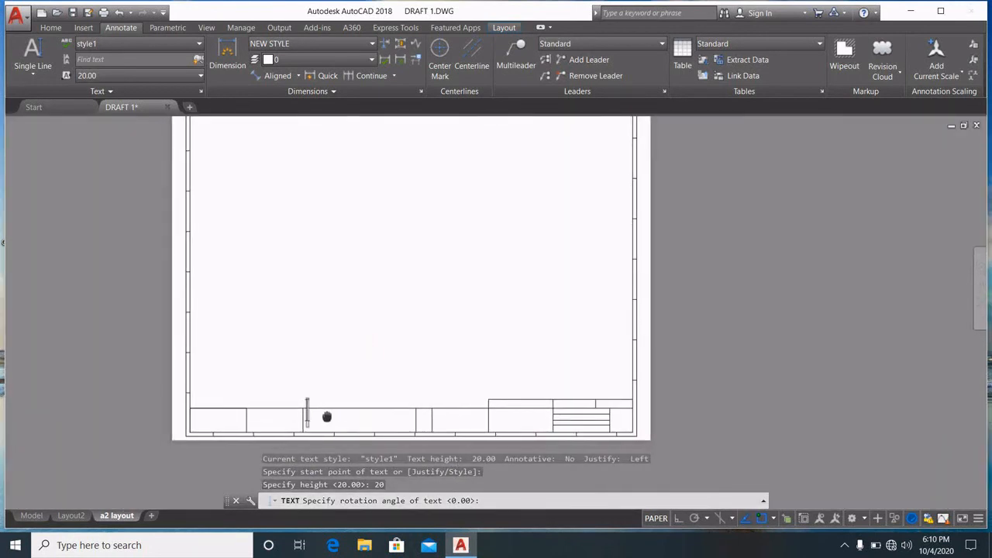
scroll(325, 384, up, 4)
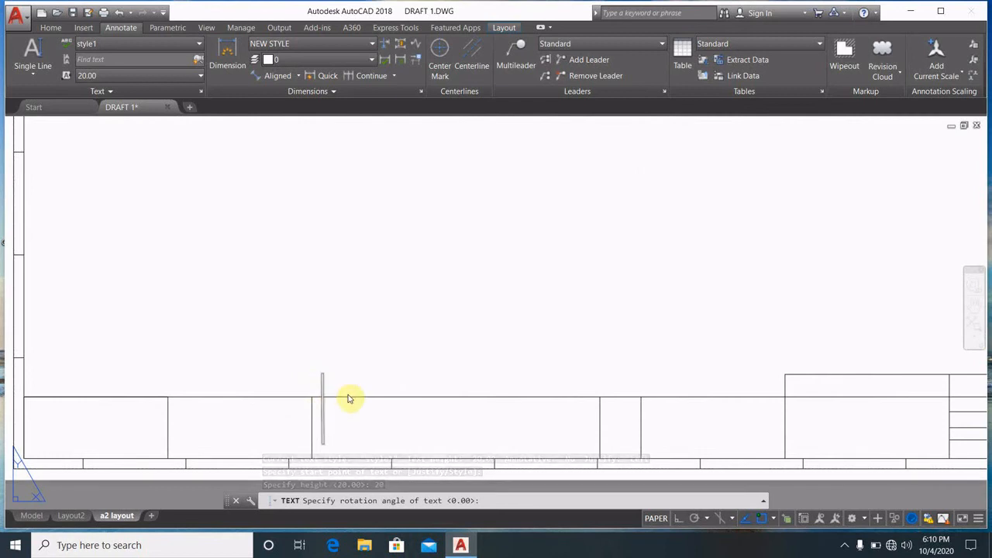
text(ASEE)
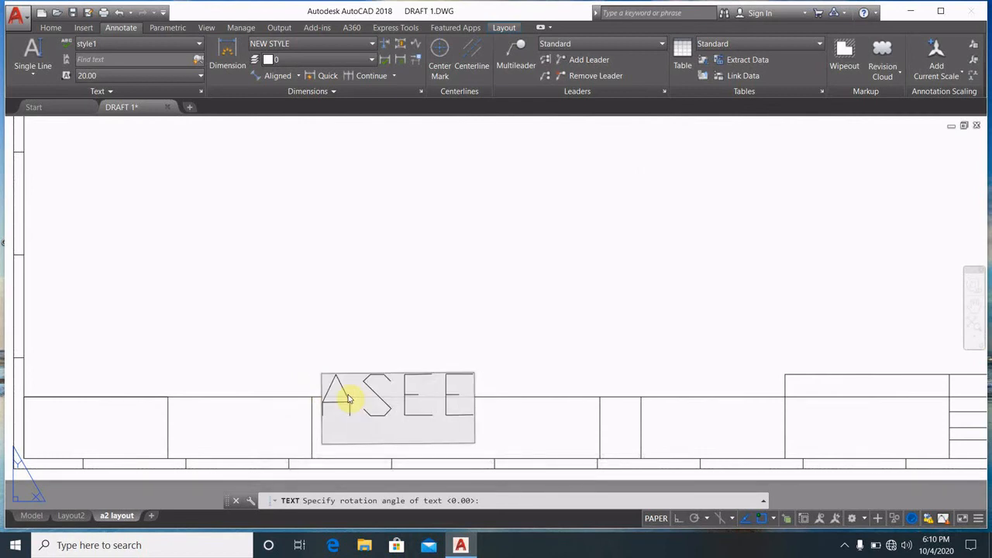
text(MBLY)
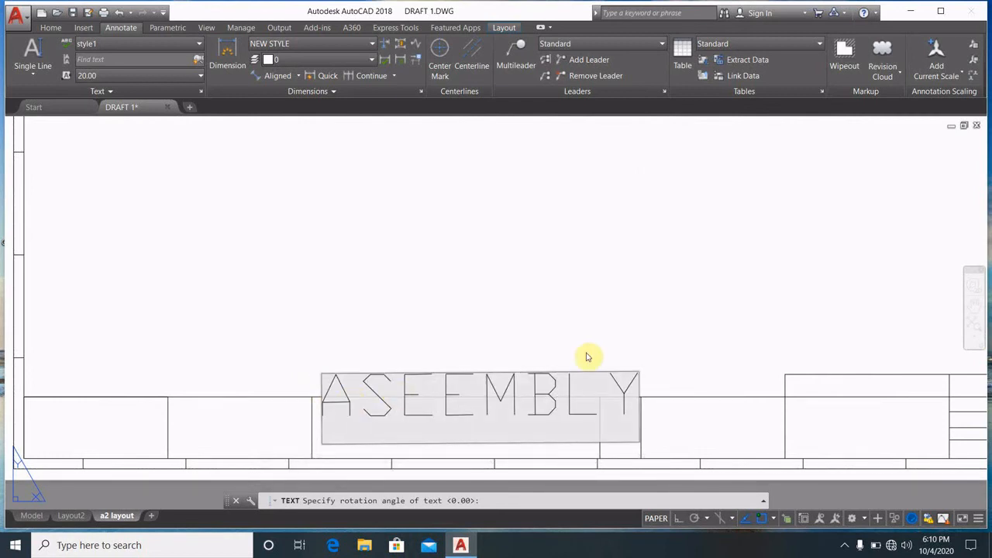
key(Escape)
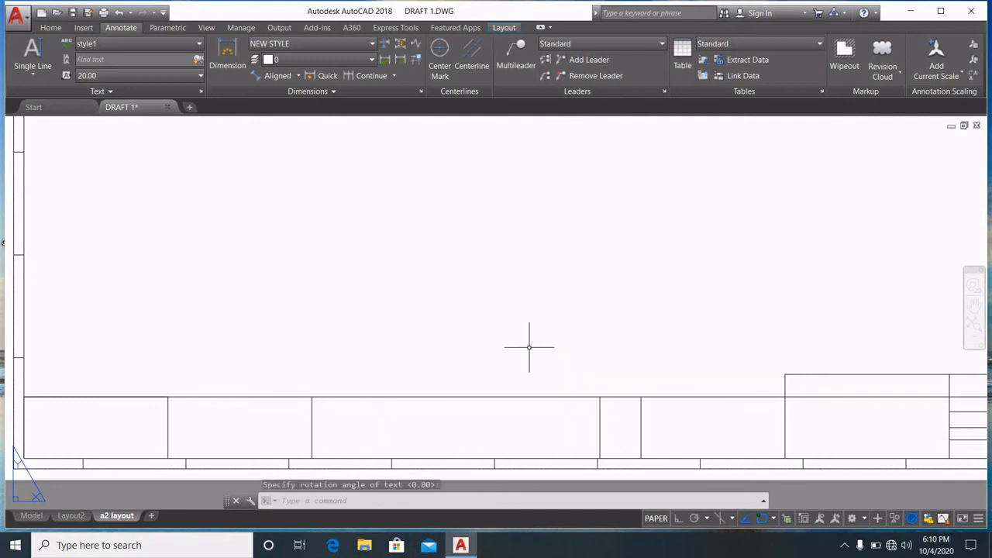
Step: Add the single-line text "ASSEMBLY DRAWING" with a height of 10 in the wide middle cell of the a2 layout's title block
click(32, 52)
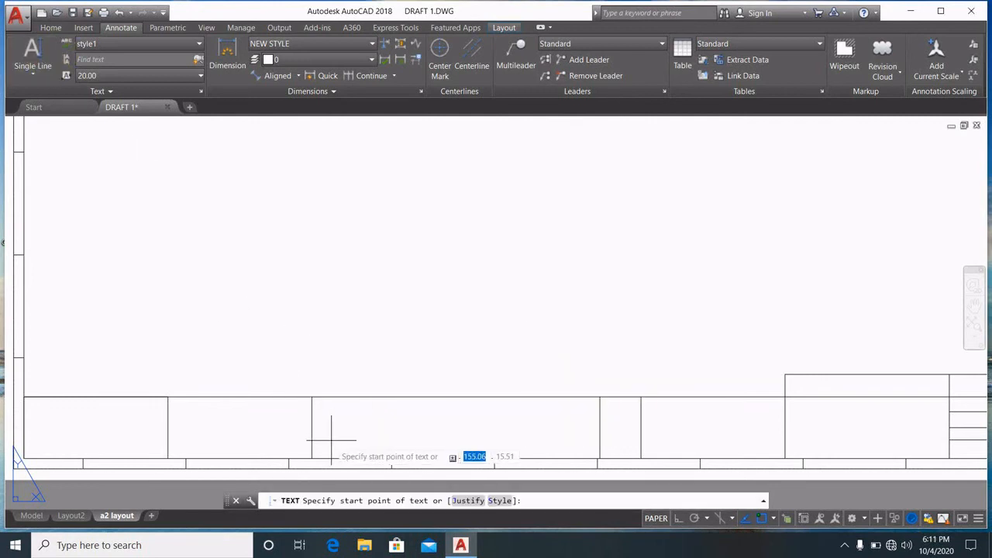
click(312, 417)
text(10)
key(Return)
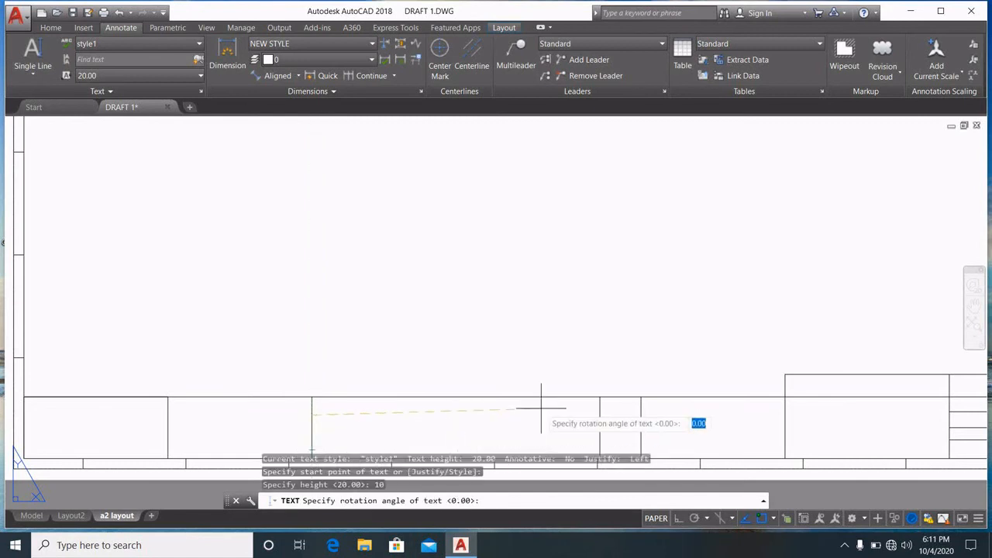
click(584, 419)
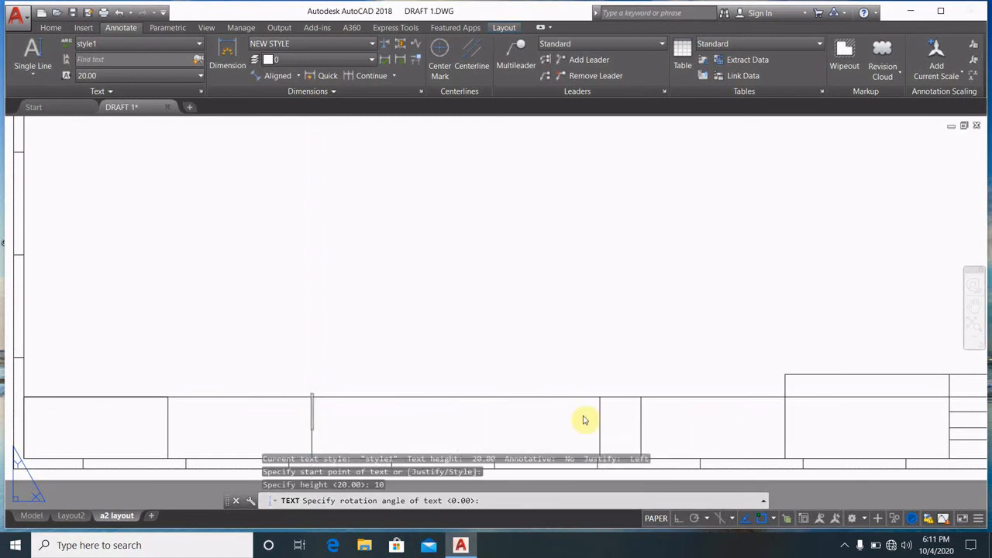
text(AS)
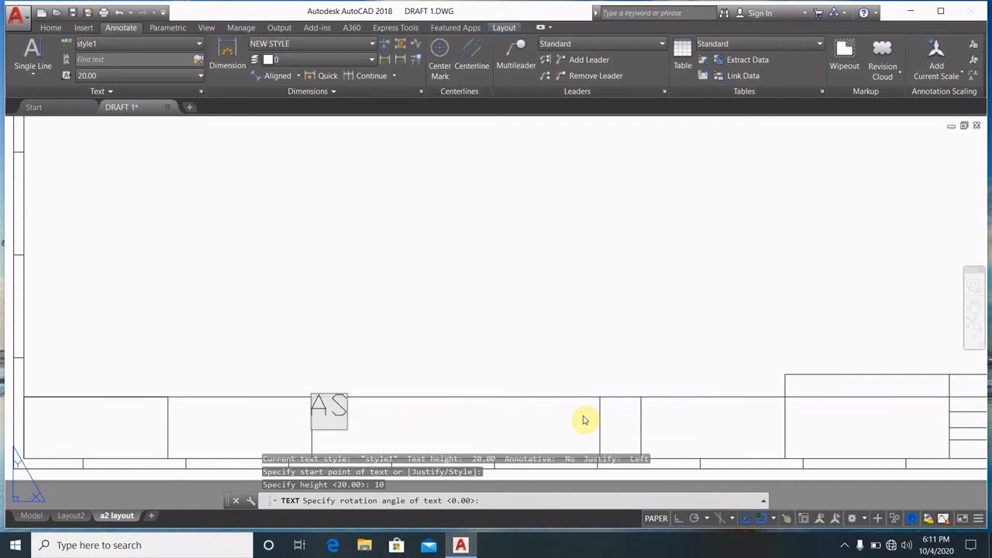
text(SEMBL)
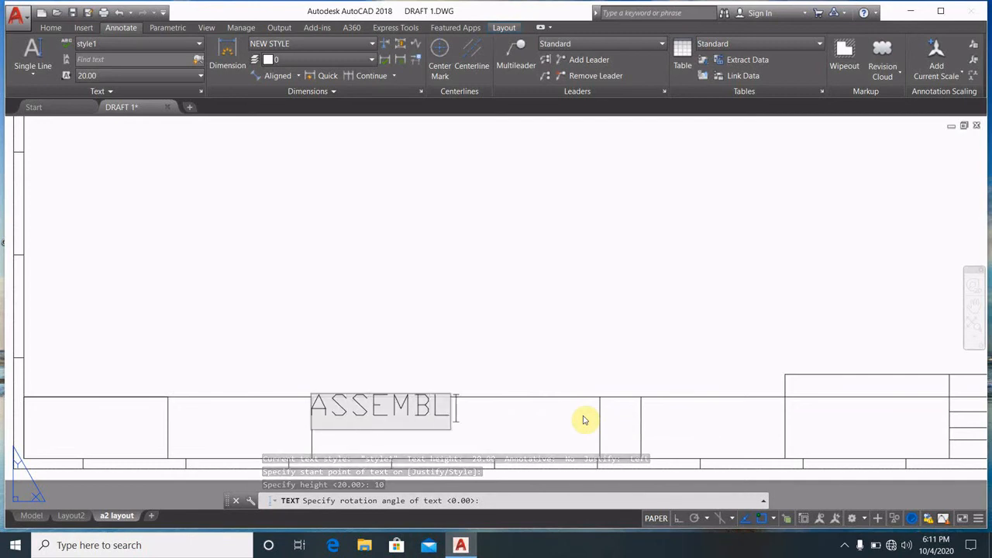
text(Y DRAWING)
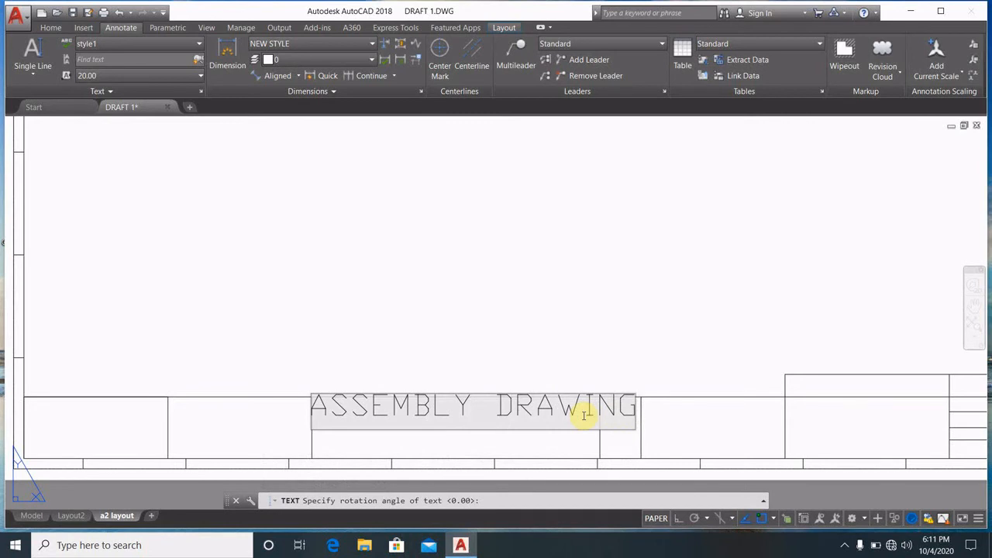
key(Return)
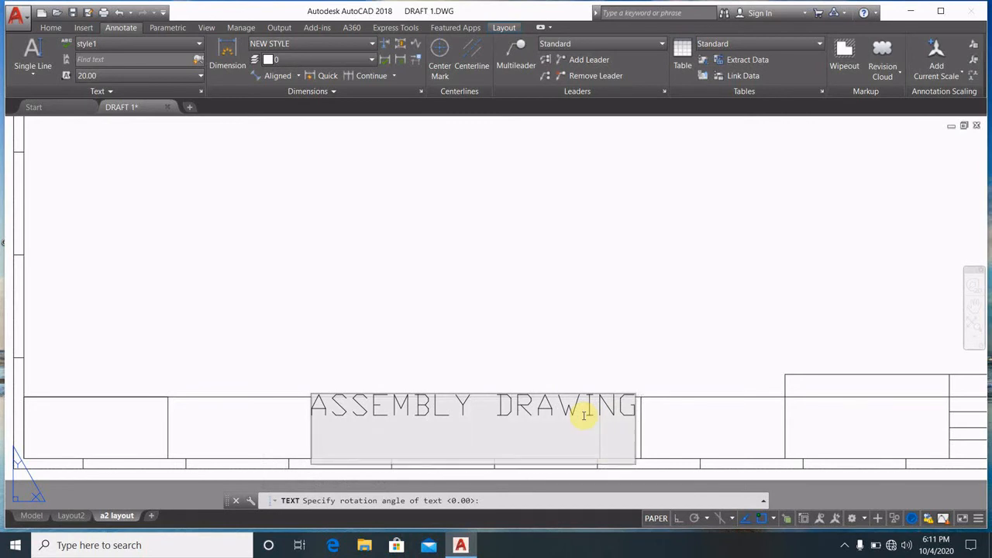
key(Return)
key(Escape)
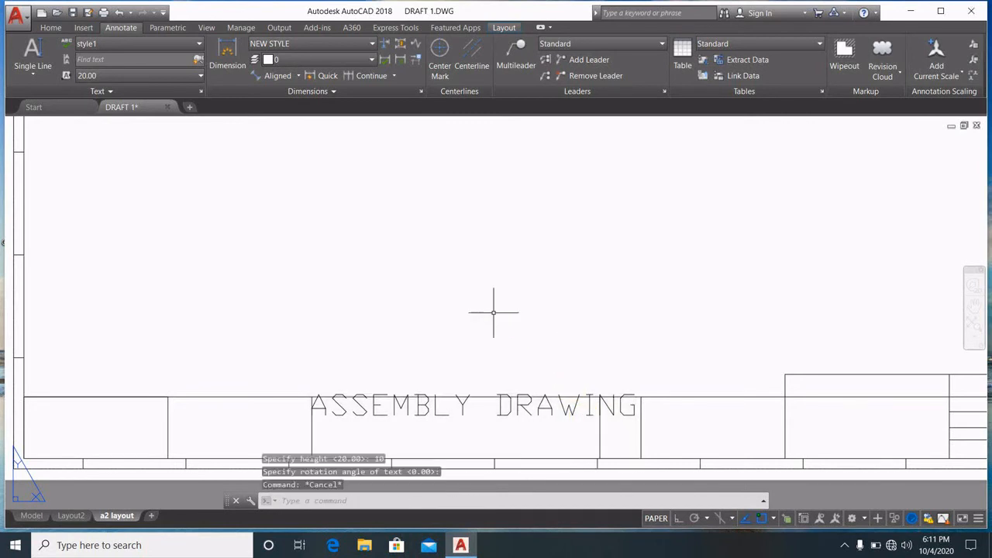
double_click(394, 420)
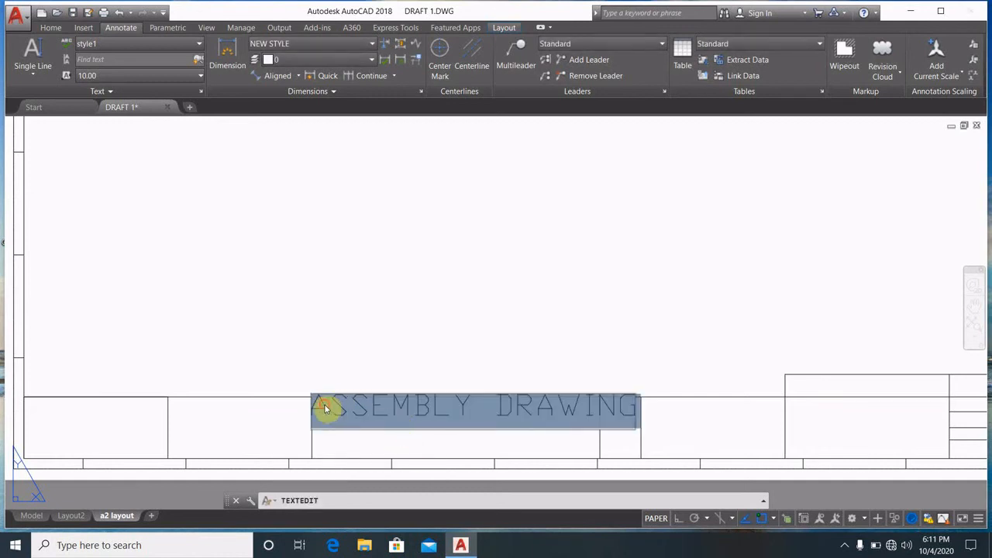
click(335, 407)
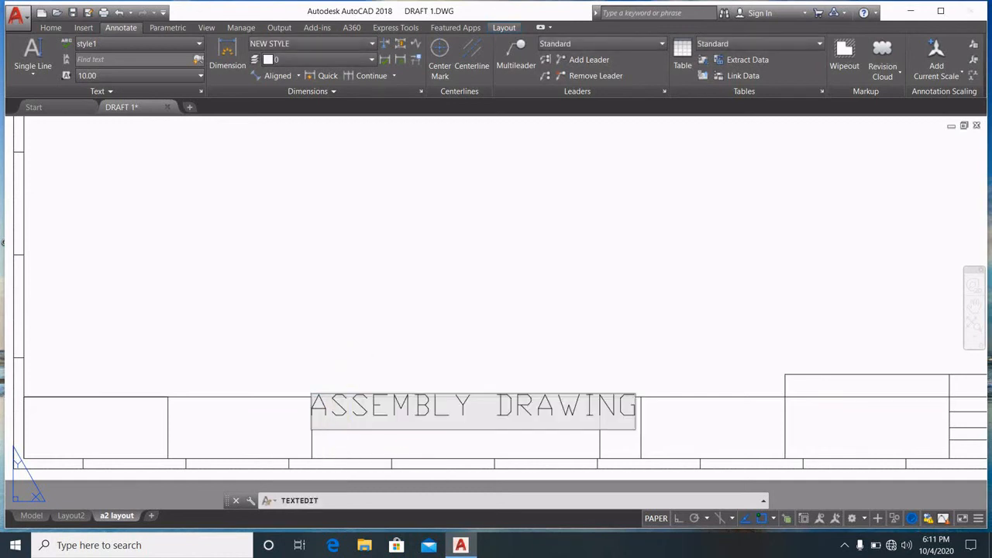
key(Escape)
Step: Add the single-line text "NOIT TO SCALE" with a height of 5 in the title block cell just before "ASSEMBLY DRAWING"
scroll(499, 386, down, 3)
scroll(505, 377, up, 1)
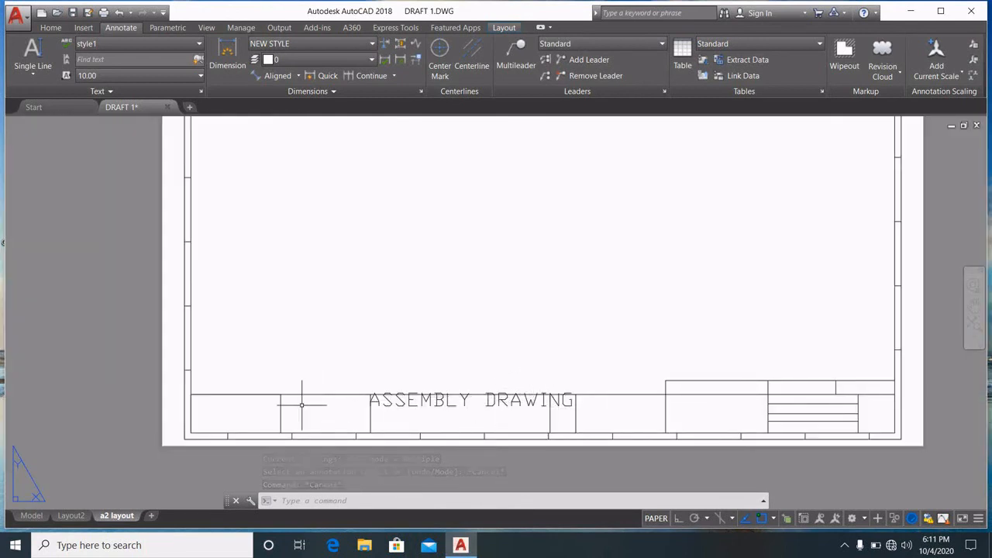
scroll(290, 406, up, 2)
click(33, 72)
click(36, 122)
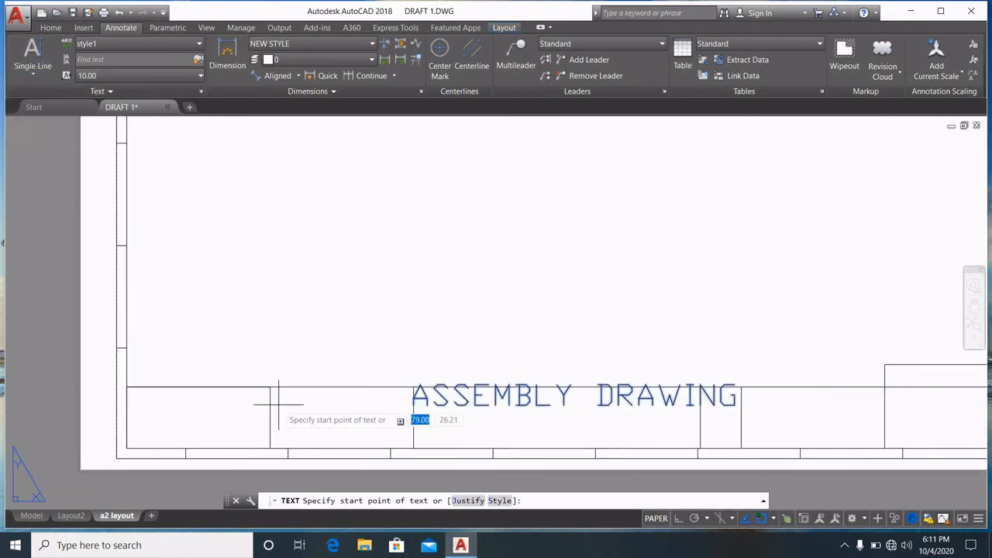
click(271, 405)
text(5)
key(Return)
key(Return)
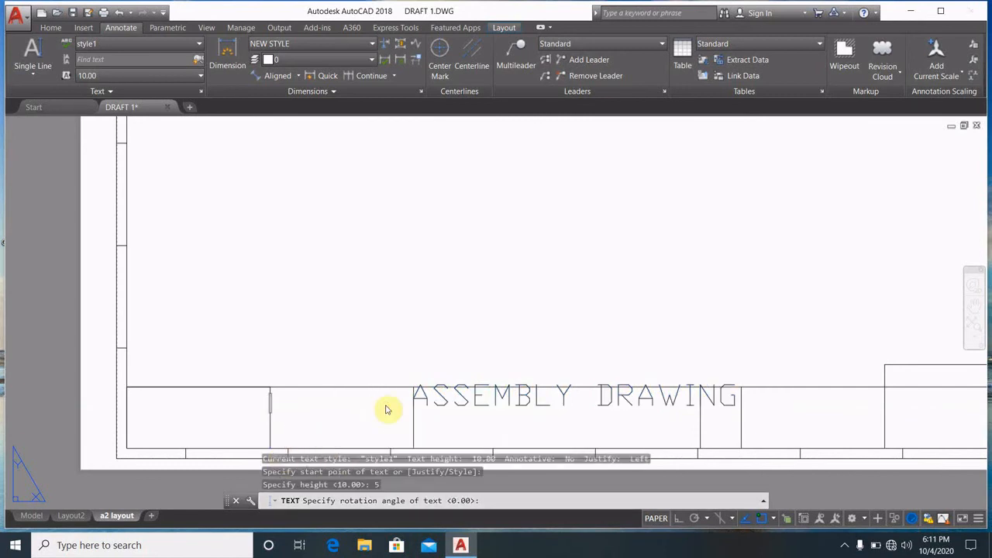
text(NOIT TO )
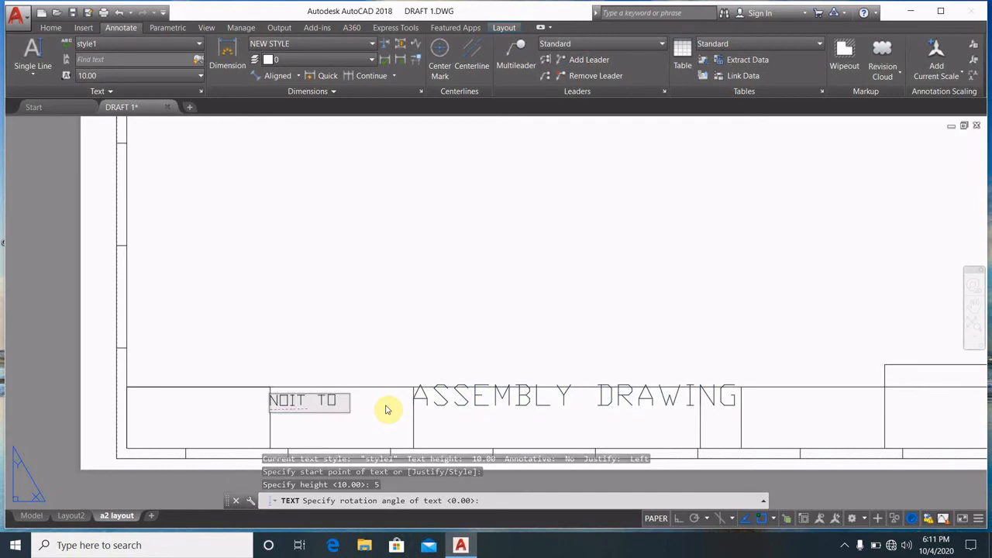
text(SCLE)
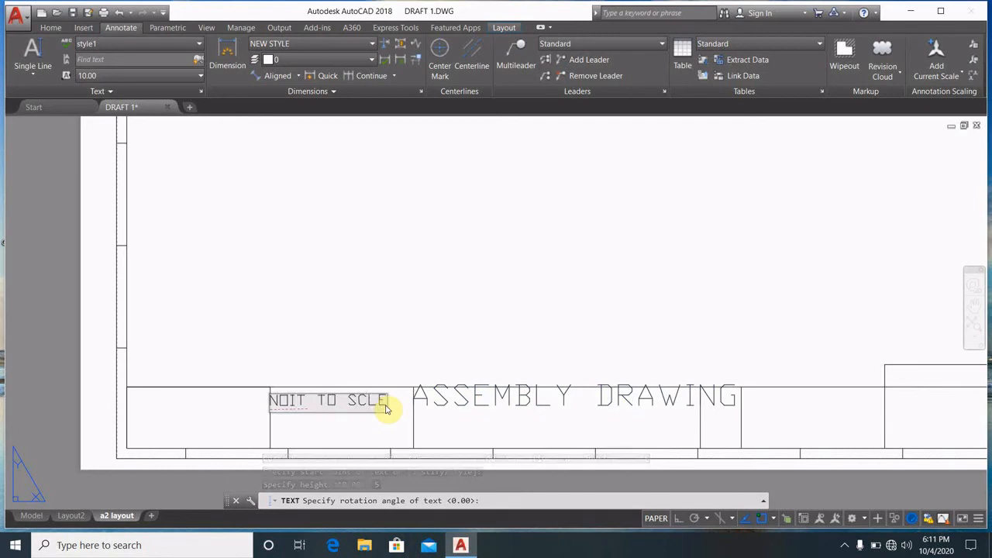
key(BackSpace)
key(BackSpace)
key(BackSpace)
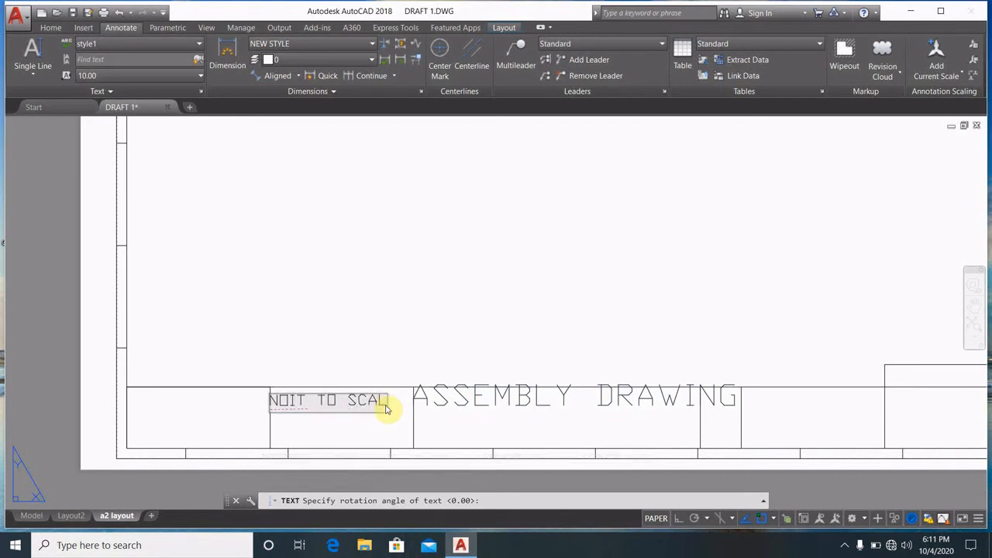
text(CALE)
key(Return)
key(Return)
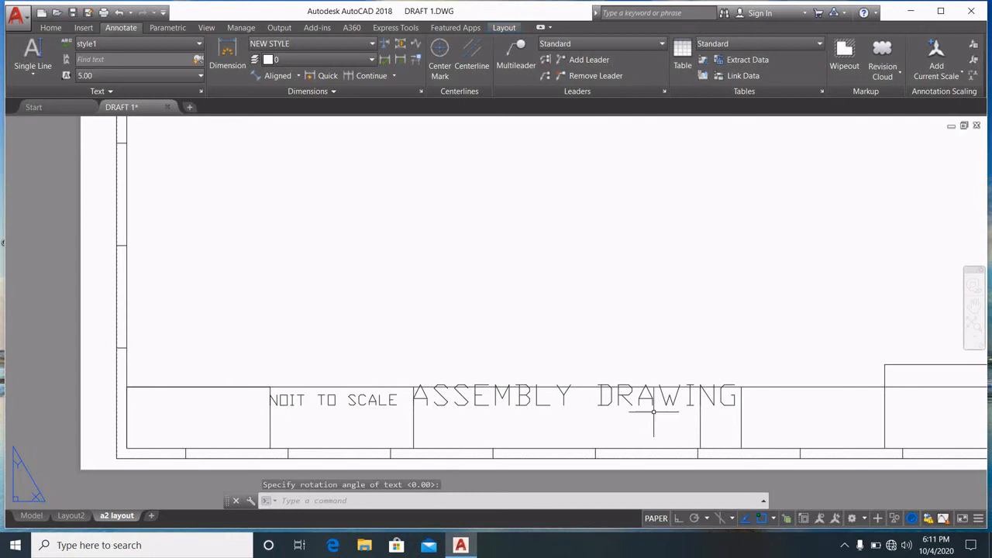
Step: Examine the title block cells, the whole a2 sheet and the model space drawing, returning to the a2 layout
scroll(614, 415, down, 2)
middle_drag(654, 409, 304, 406)
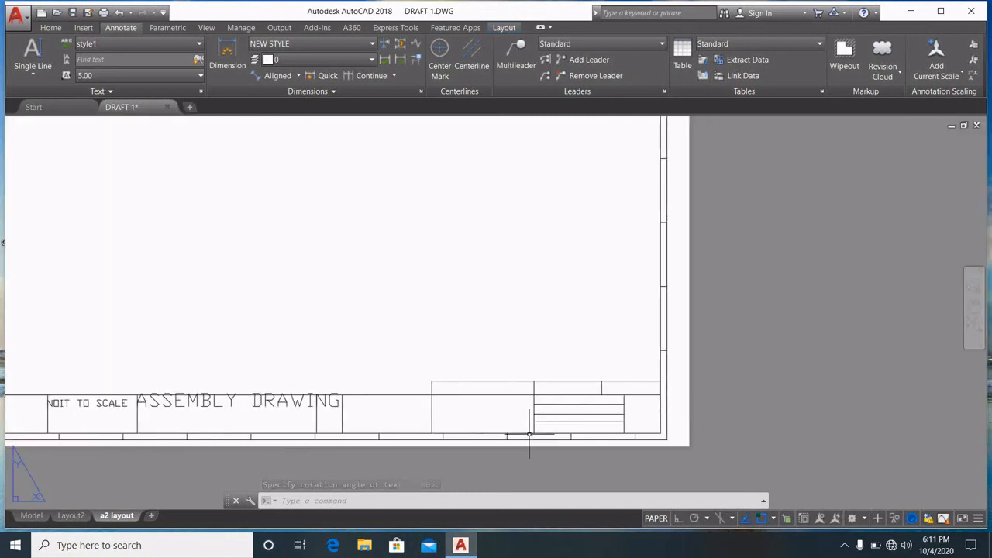
scroll(531, 432, up, 2)
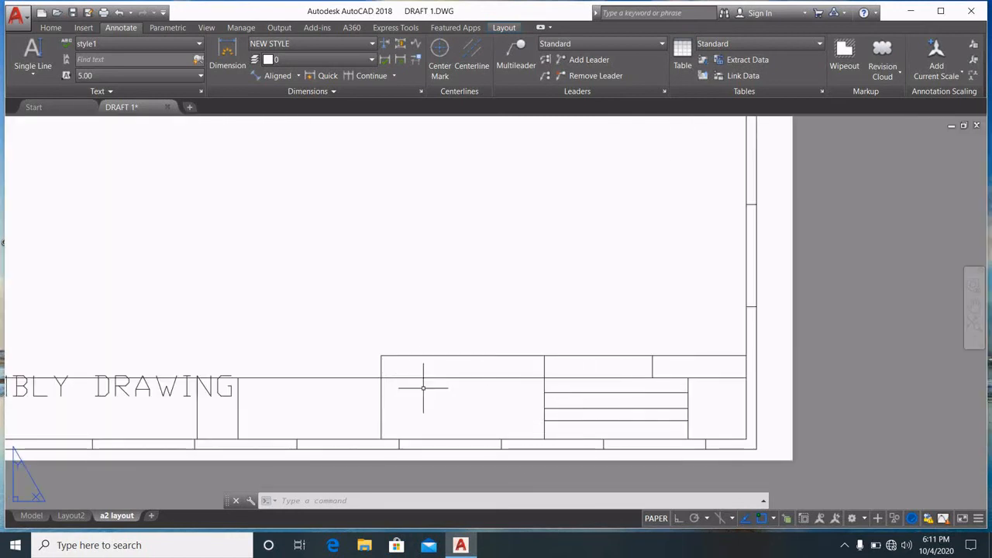
scroll(365, 395, down, 3)
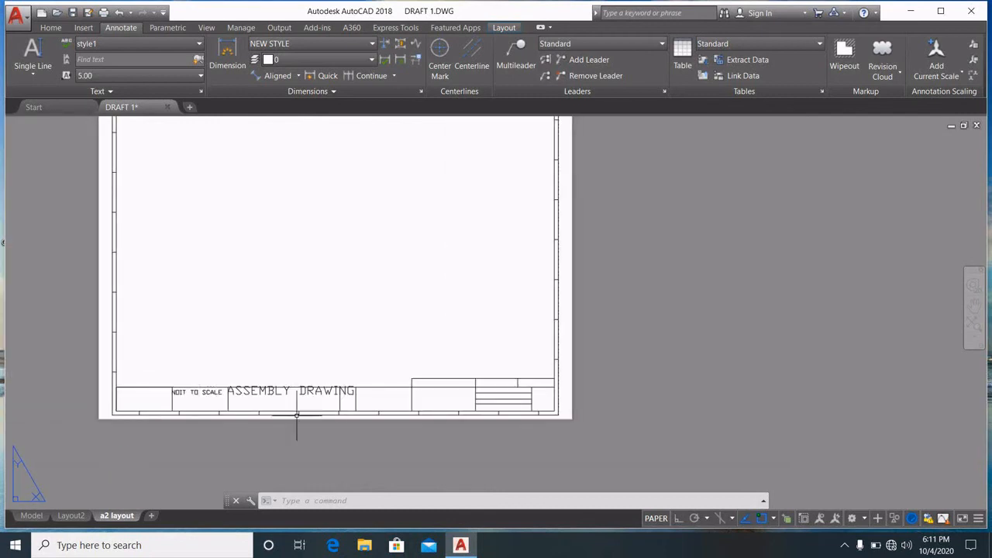
scroll(279, 403, up, 3)
scroll(541, 392, down, 3)
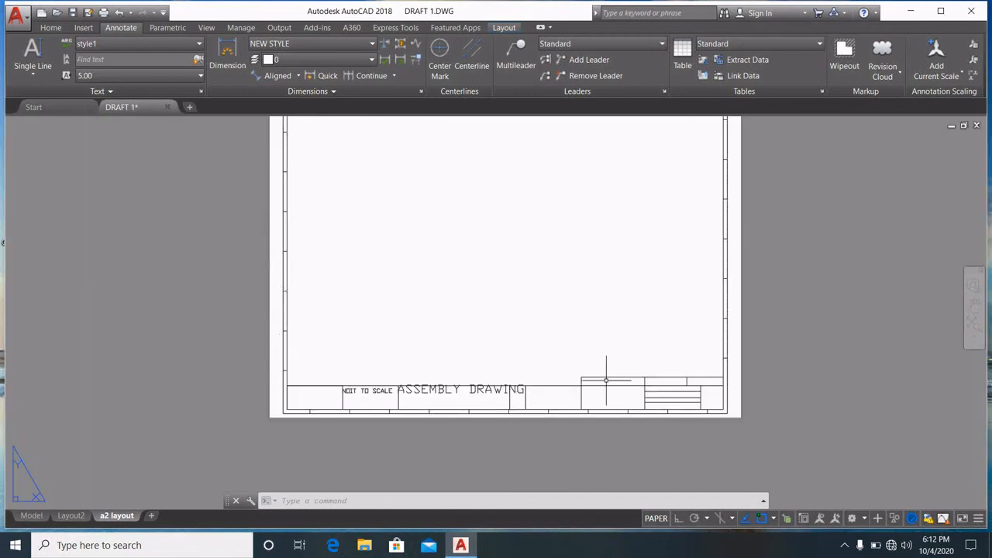
middle_drag(492, 344, 534, 399)
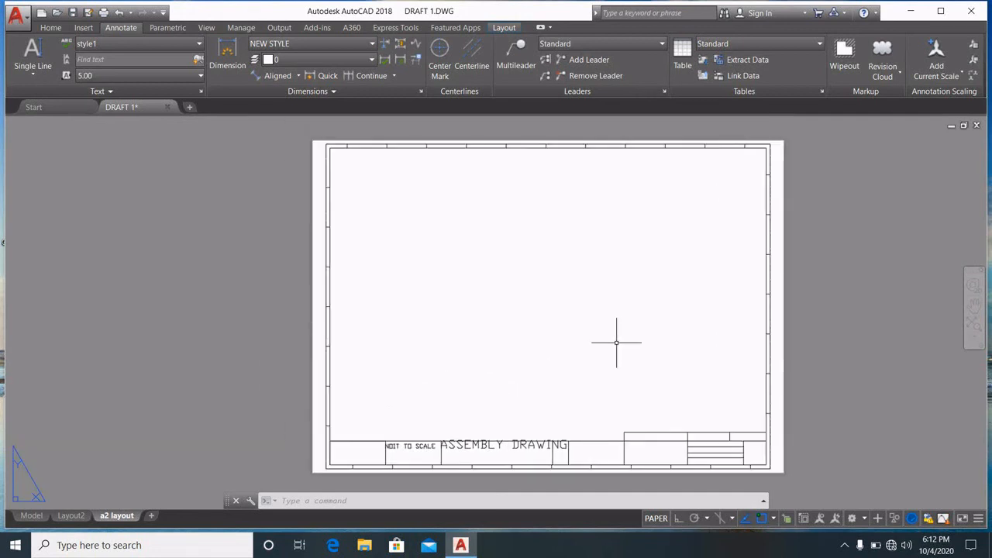
click(32, 516)
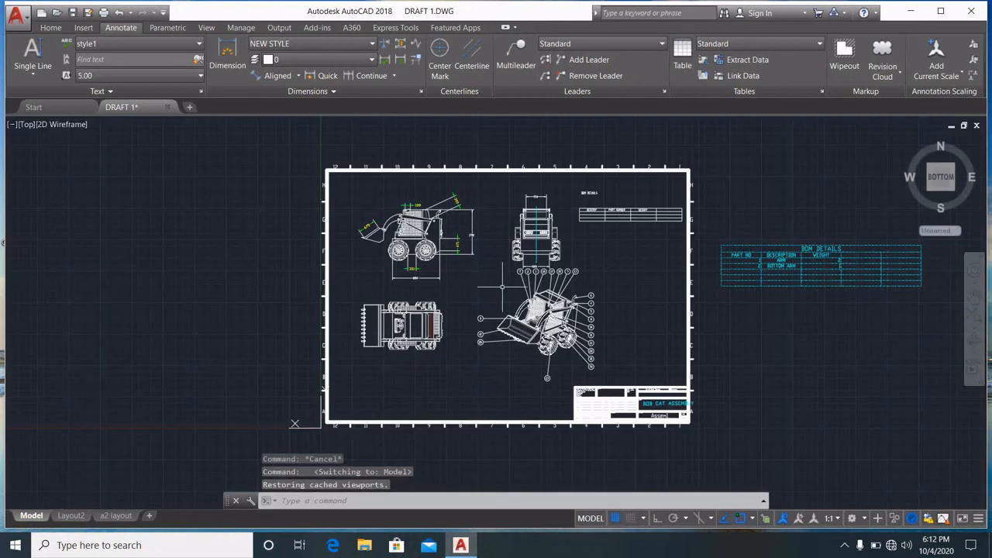
click(126, 517)
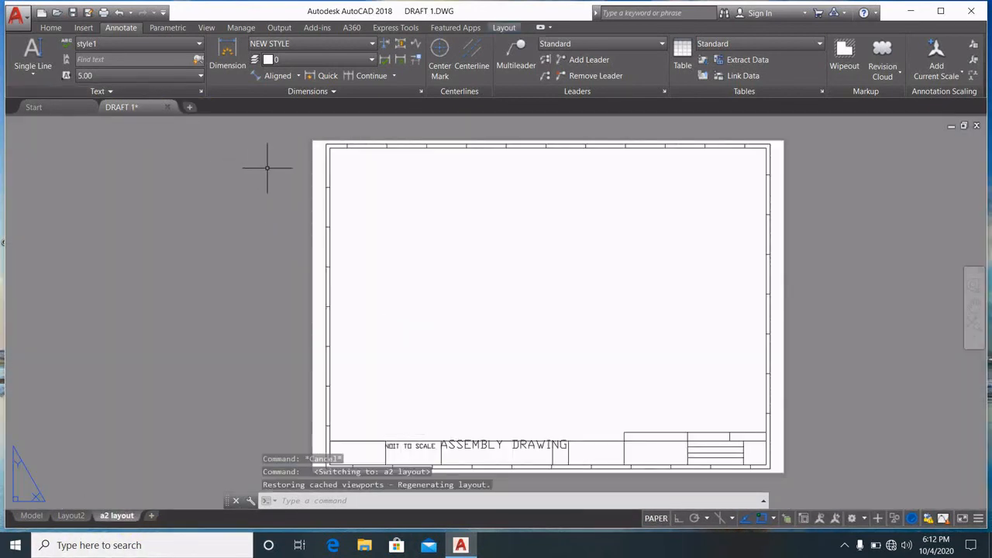
click(508, 27)
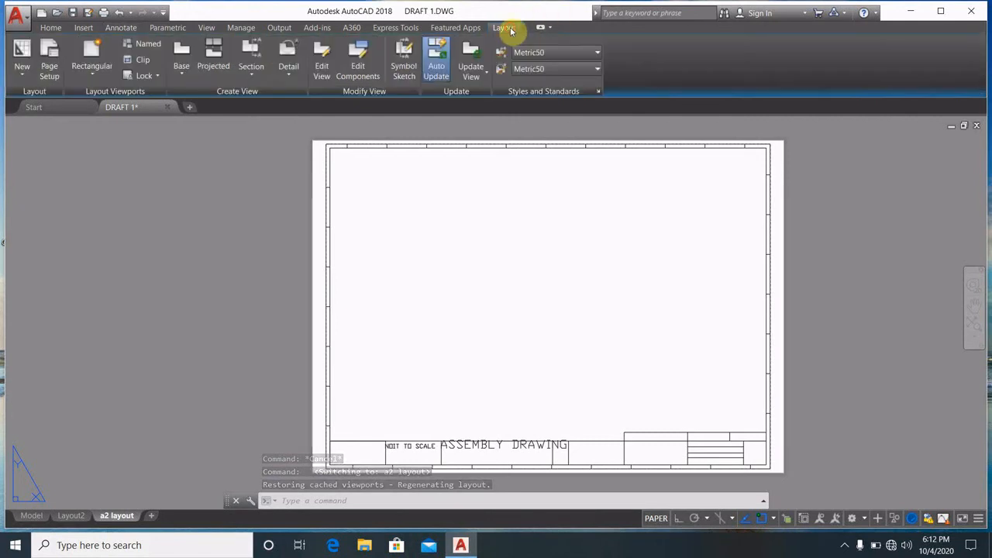
click(92, 78)
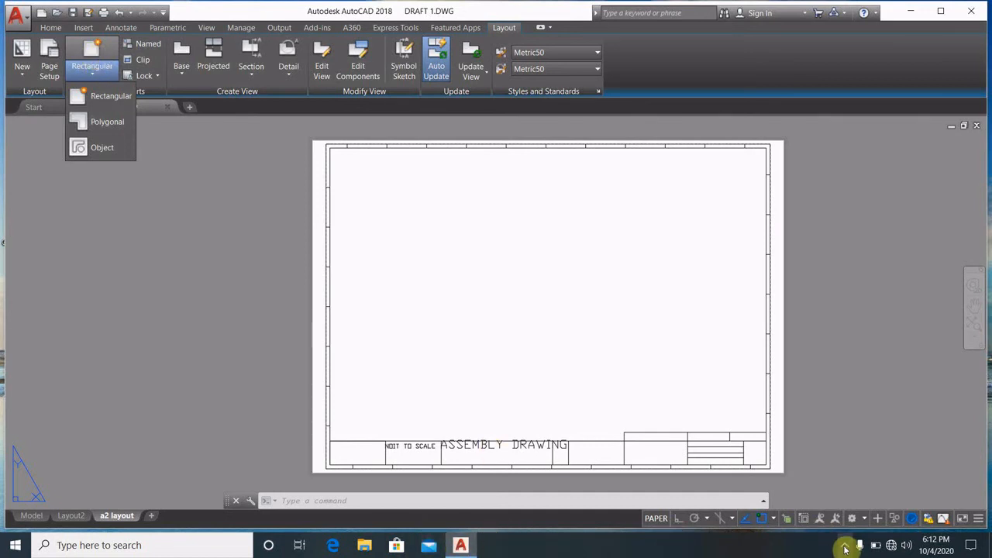
click(911, 12)
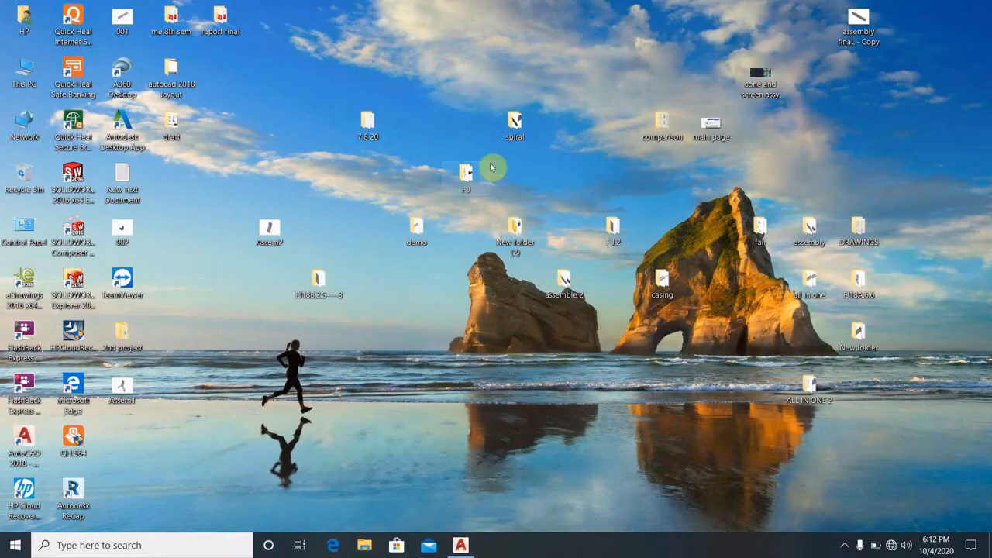
click(461, 545)
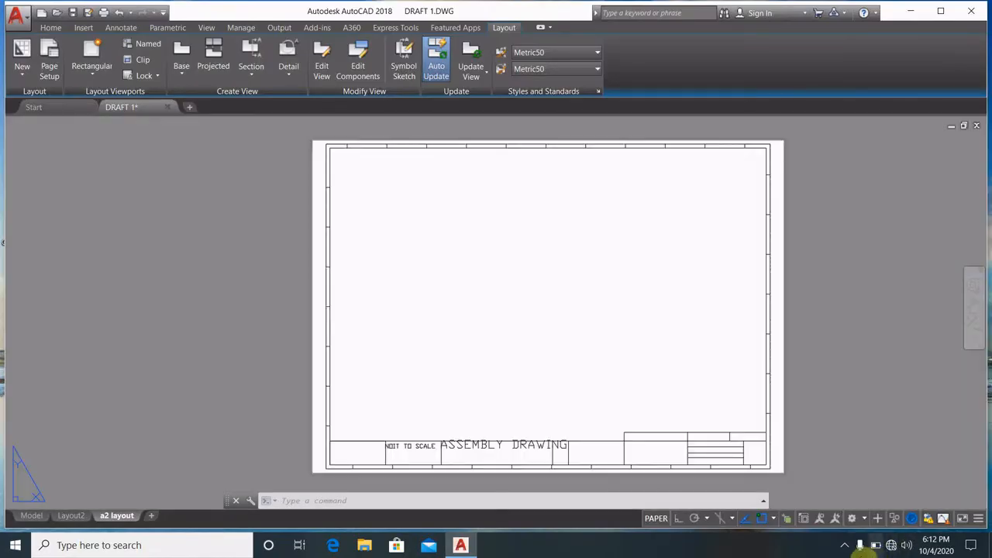
click(860, 547)
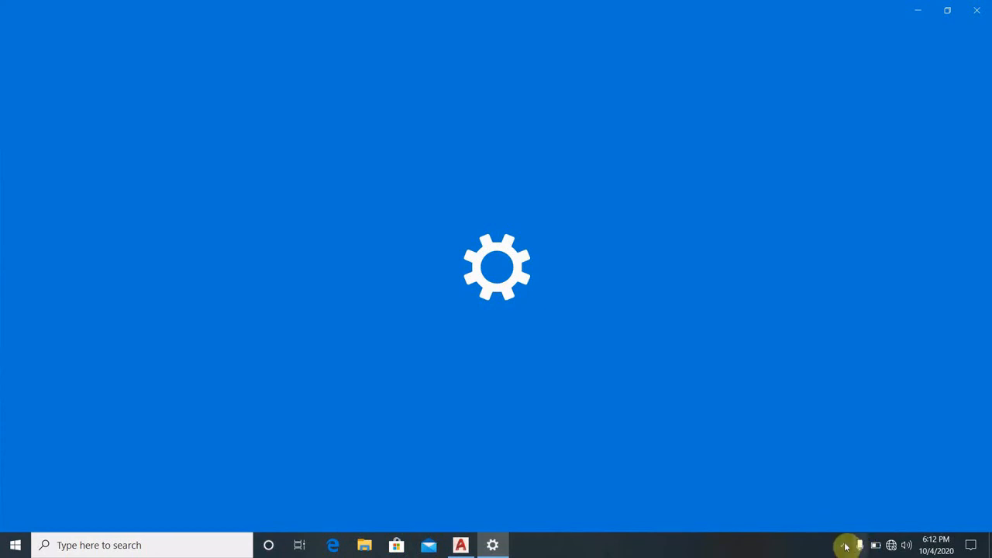
click(977, 11)
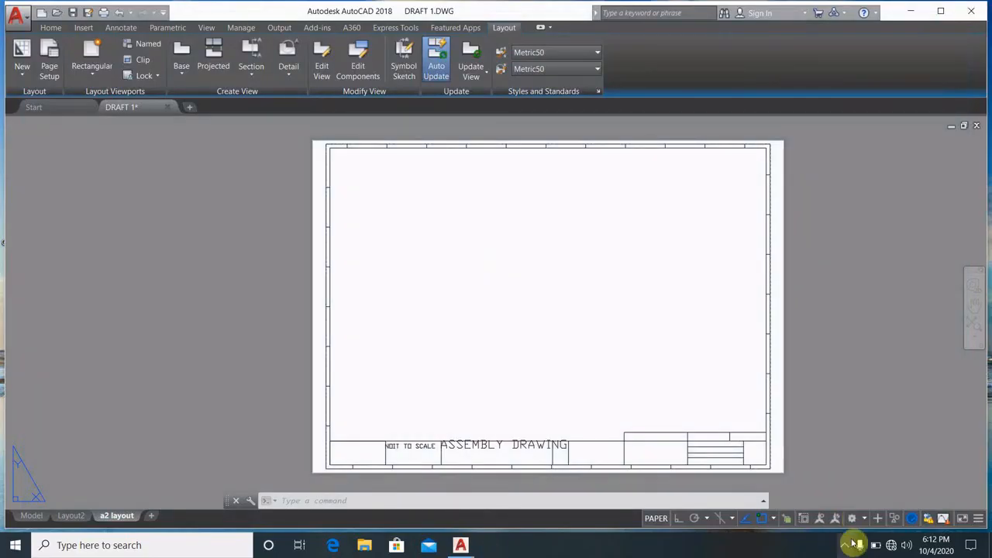
click(846, 546)
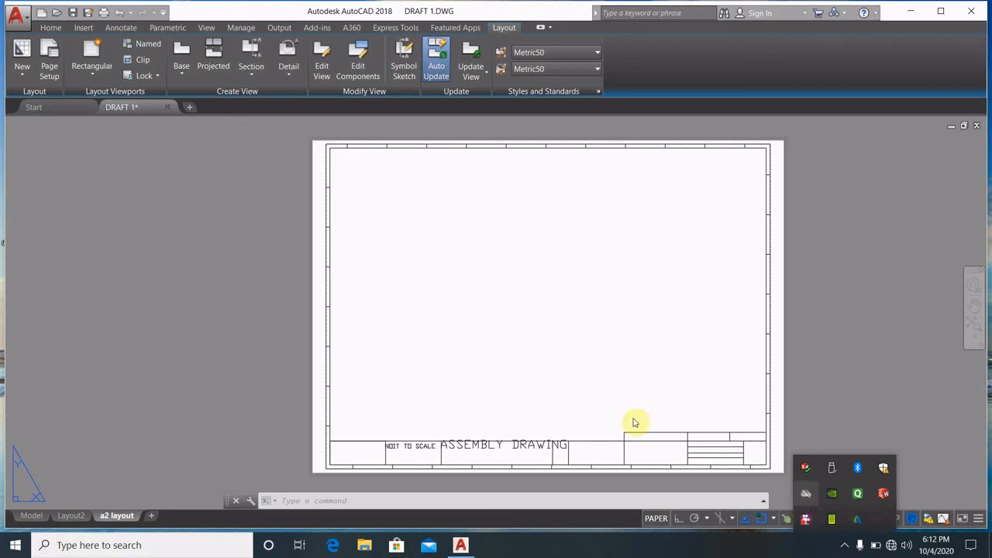
right_click(807, 518)
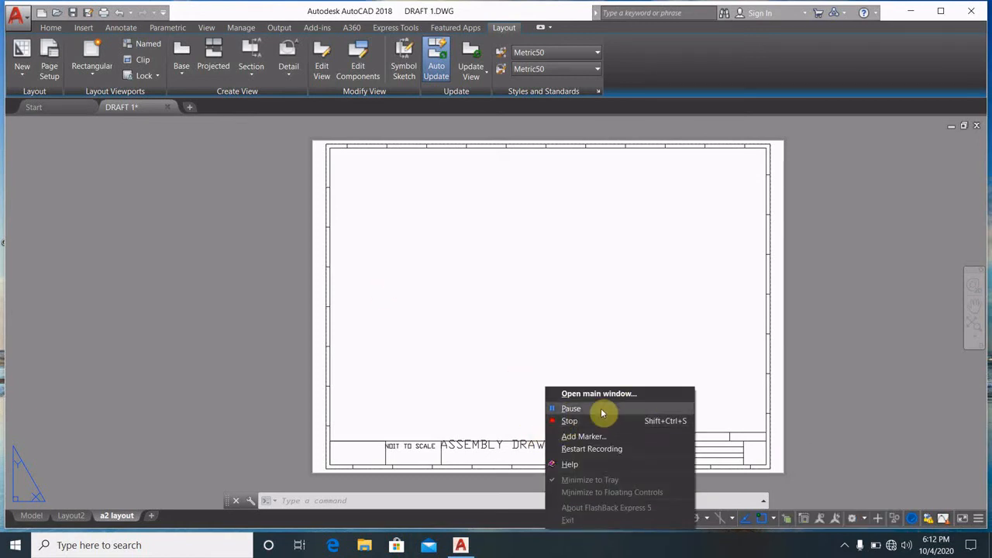
click(604, 345)
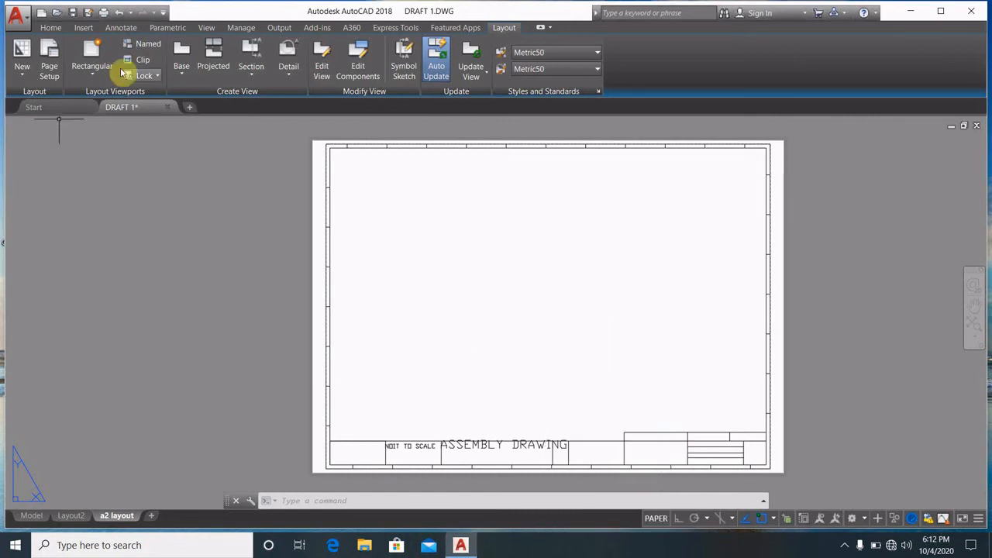
click(99, 78)
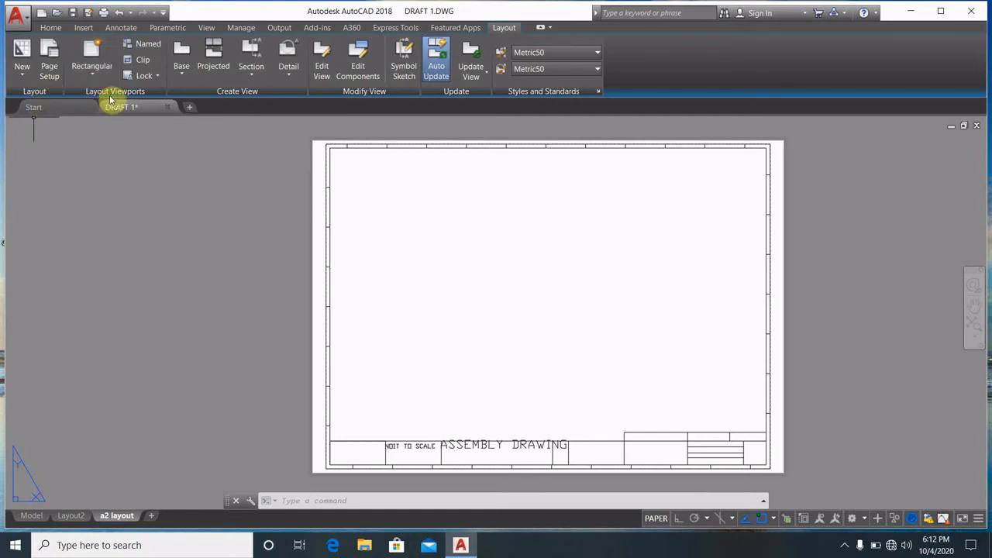
click(94, 79)
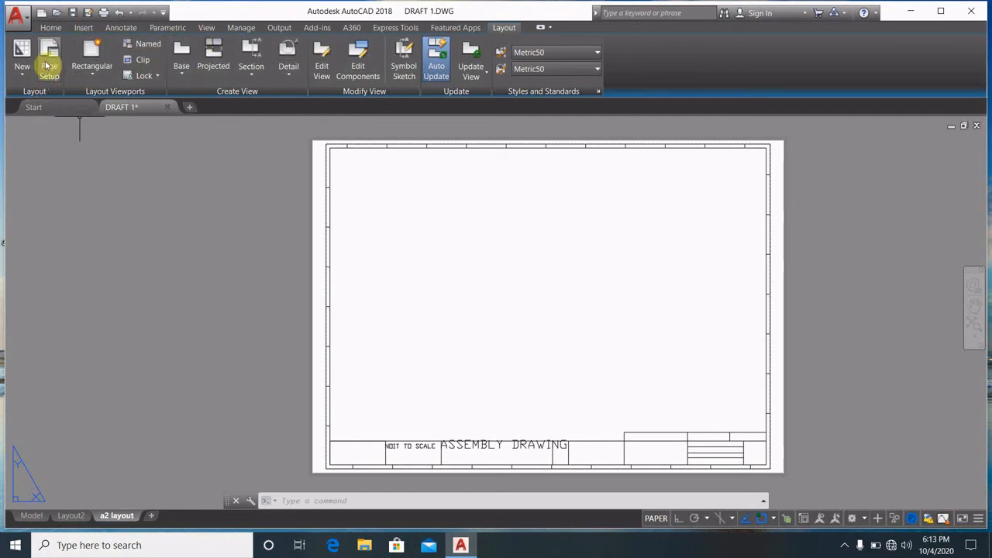
Step: Draw a rectangle about 344 by 114 mm in the lower-left part of the a2 sheet, just above the title block
click(52, 27)
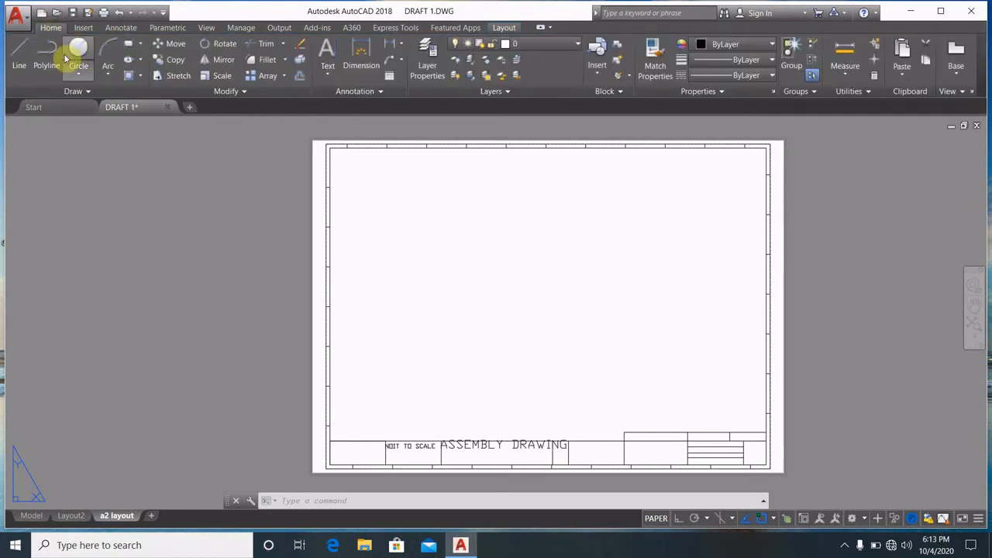
click(129, 47)
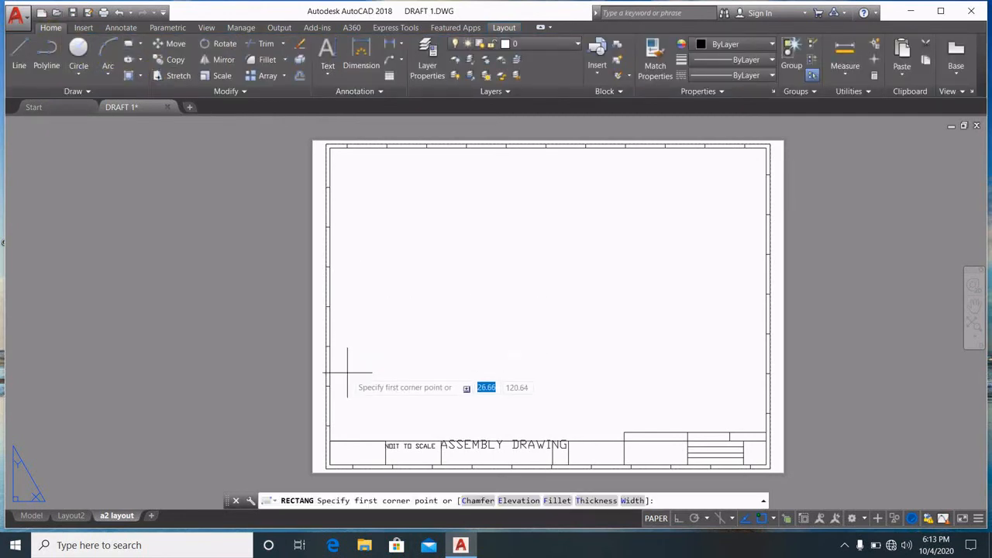
click(338, 343)
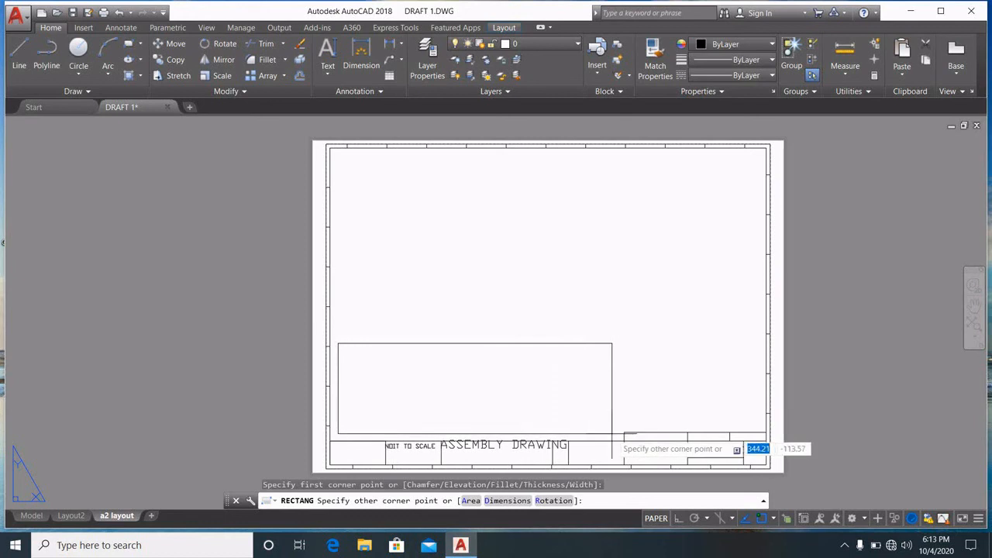
click(613, 435)
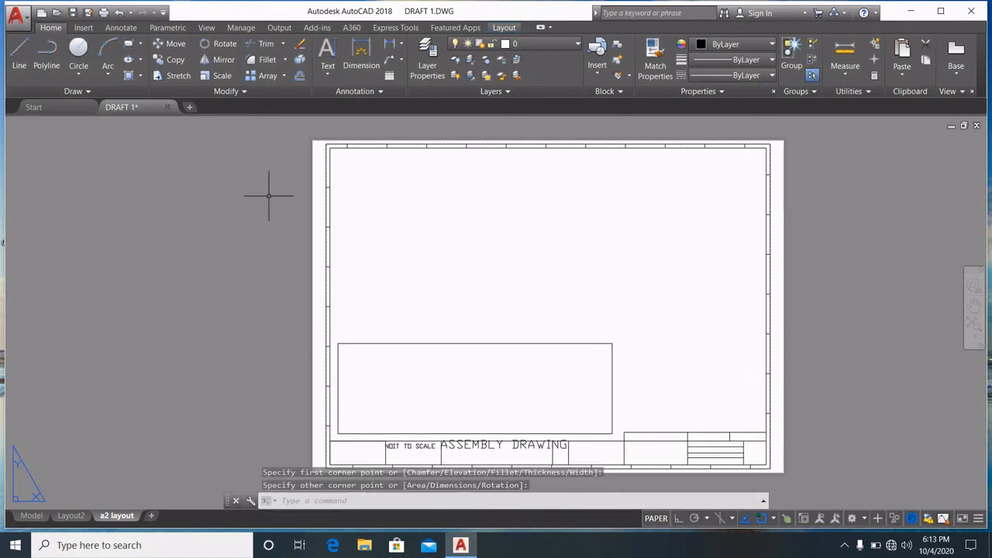
Step: Draw a taller rectangle of similar width in the upper-left part of the a2 sheet, above the first rectangle
click(128, 47)
click(337, 164)
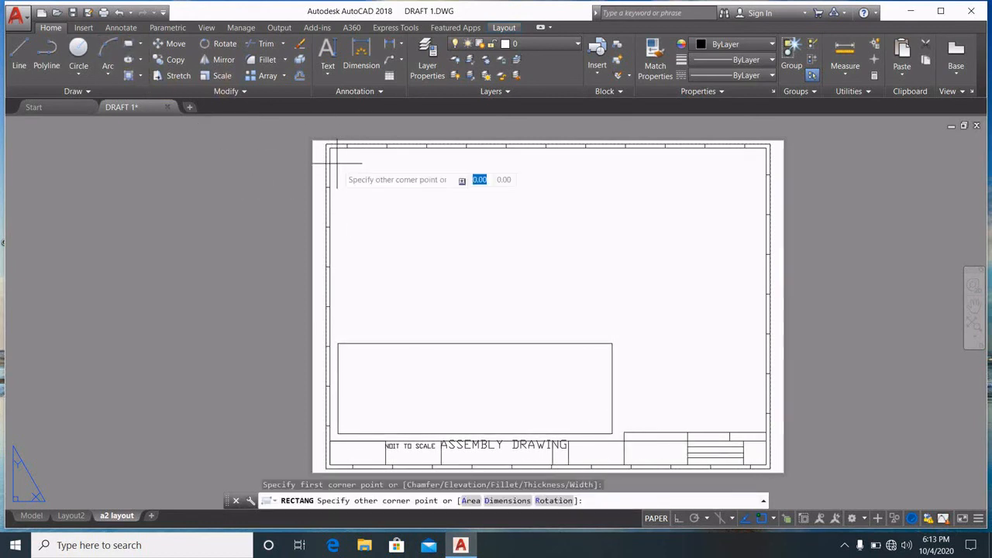
click(606, 335)
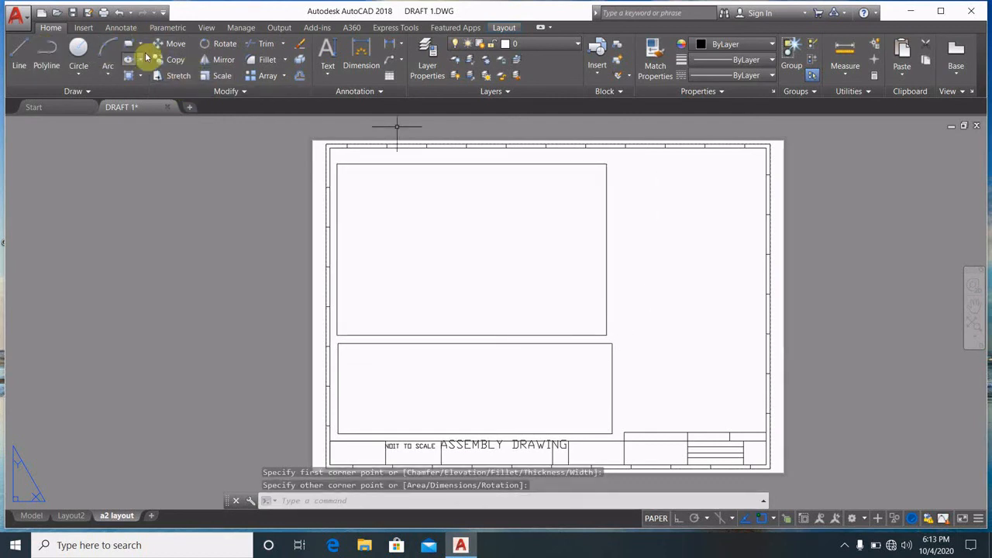
Step: Draw a circle in the upper-right area of the a2 sheet, beside the tall rectangle and just inside the border
click(79, 50)
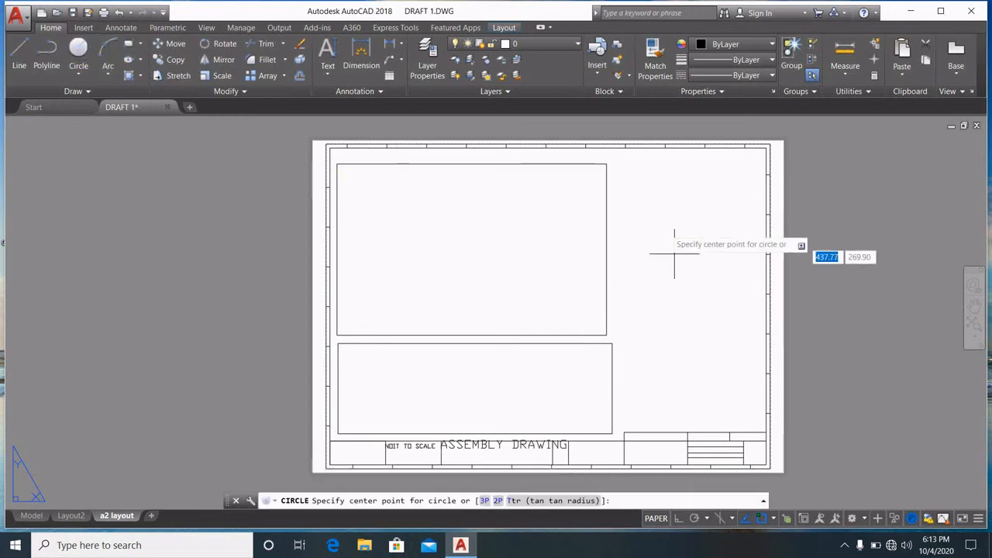
click(689, 224)
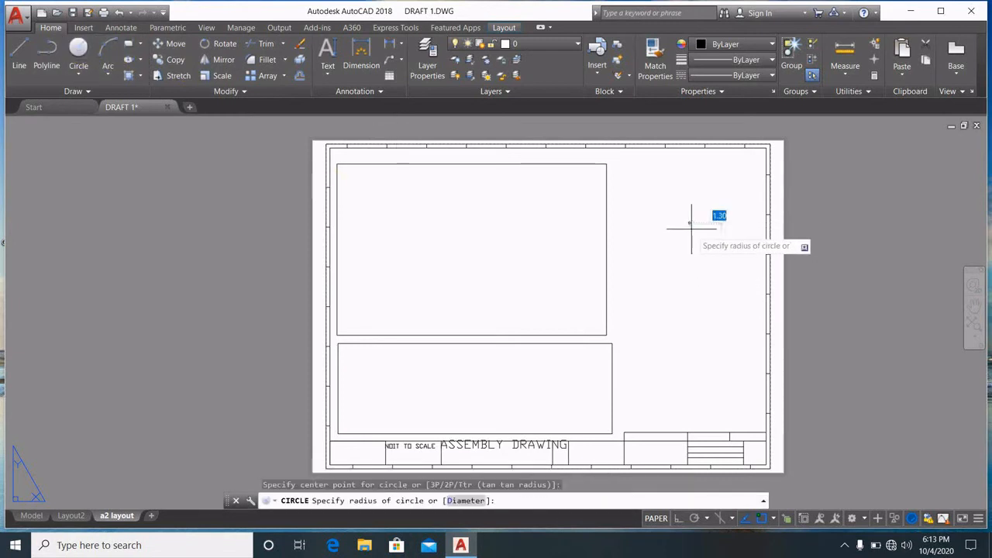
click(723, 287)
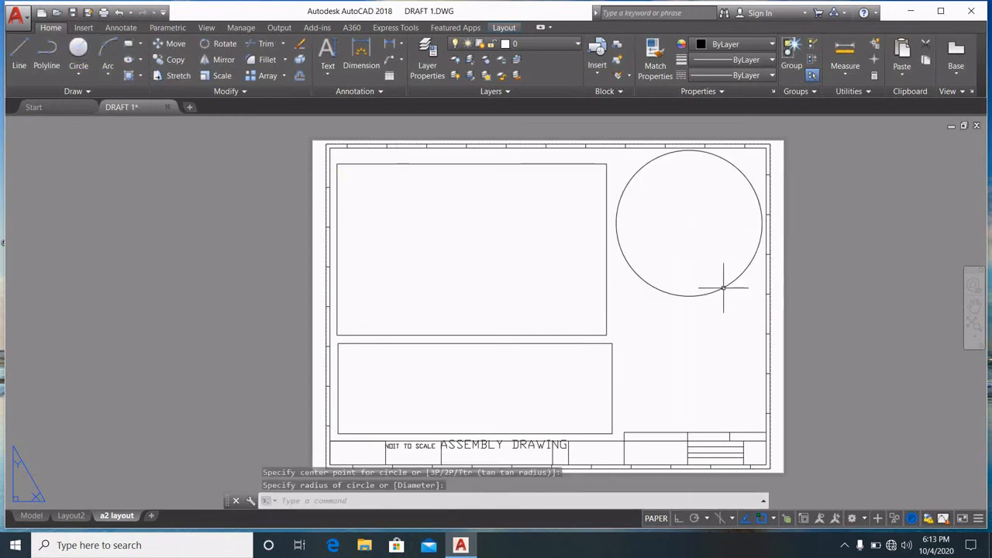
Step: Draw a small rectangle below the circle, between the long lower rectangle and the sheet's right border
click(130, 45)
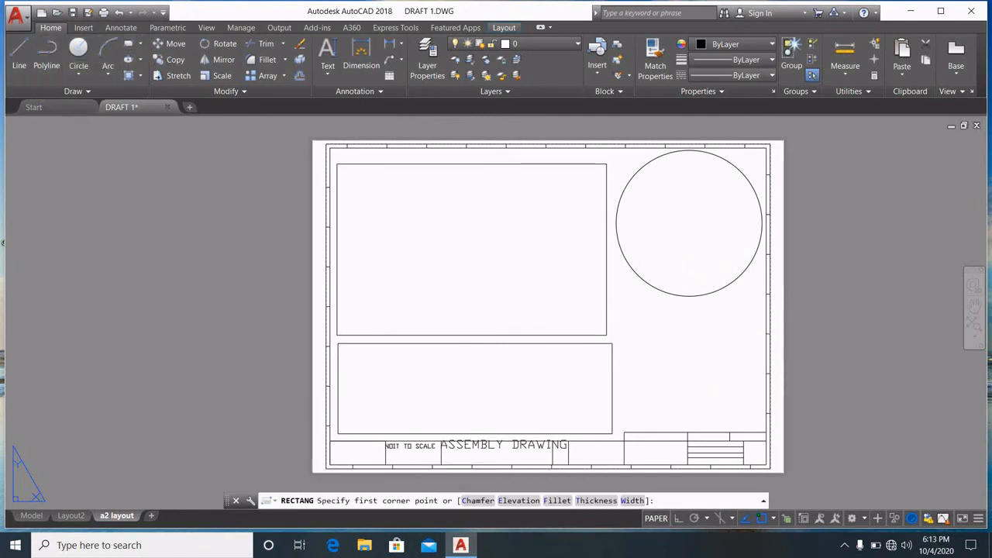
click(623, 319)
click(751, 416)
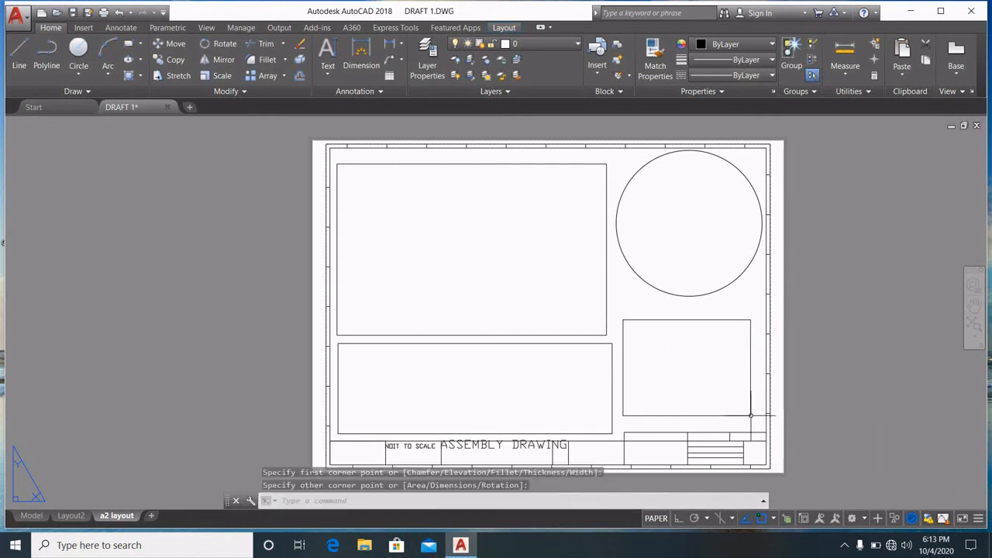
key(Escape)
key(Escape)
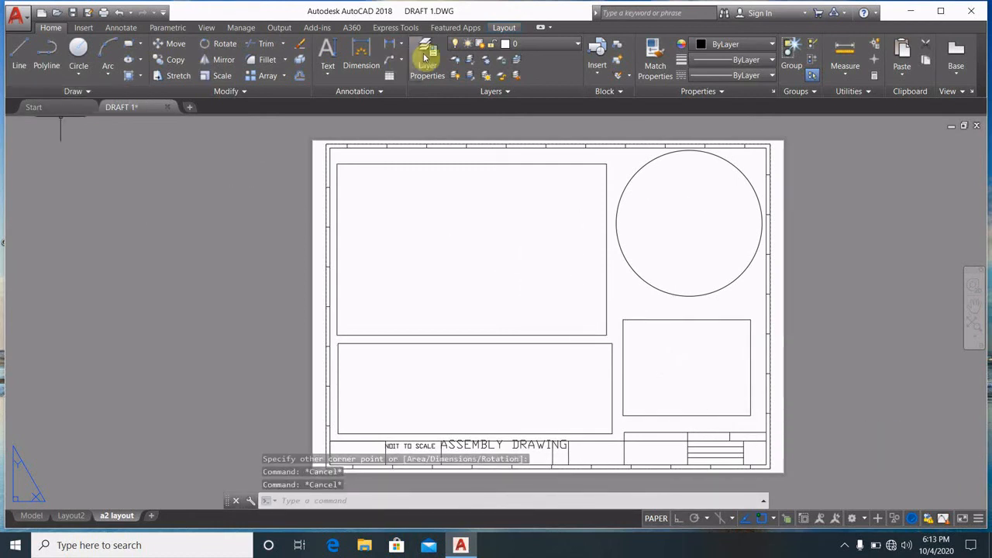
Step: Convert the two large rectangles on the left half of the sheet into layout viewports, the upper one first
click(504, 28)
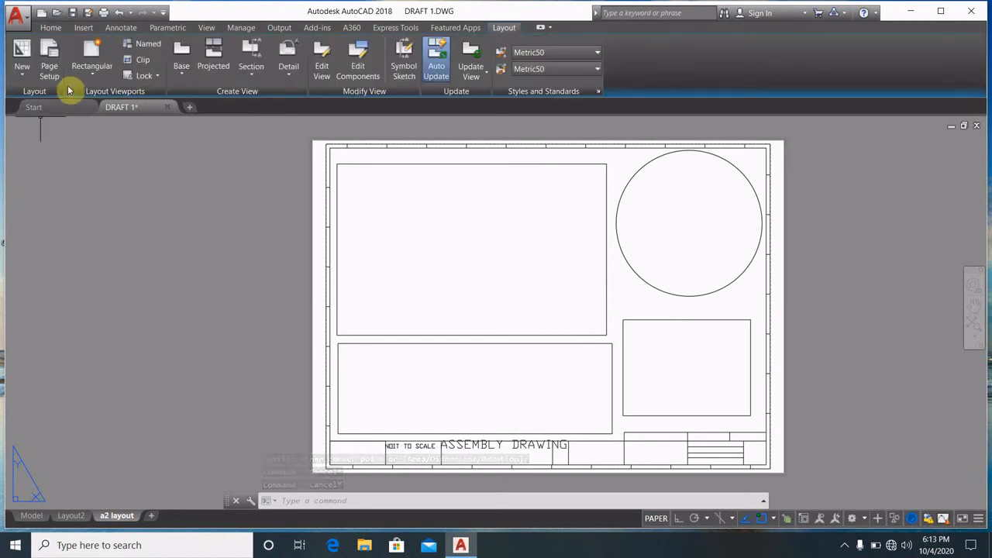
click(92, 76)
click(95, 147)
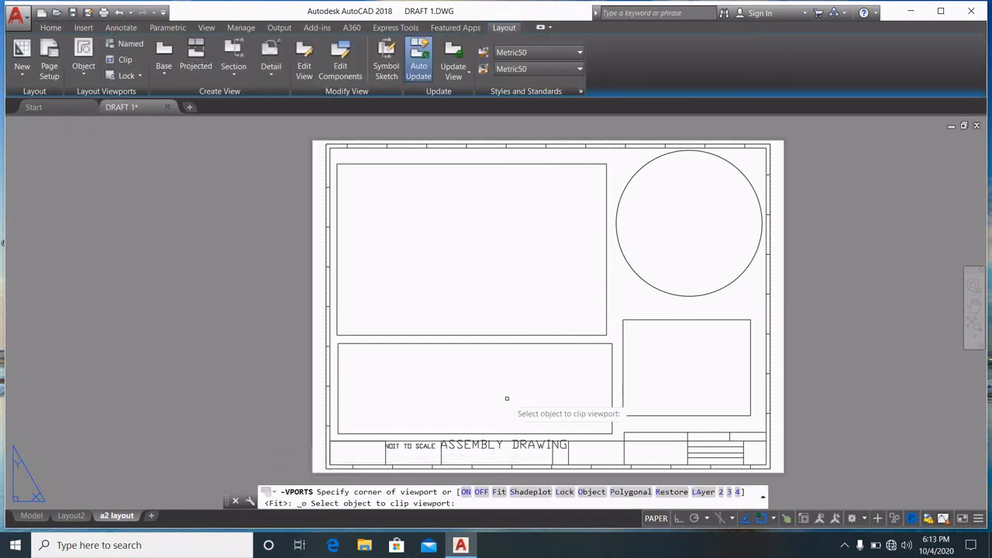
click(479, 335)
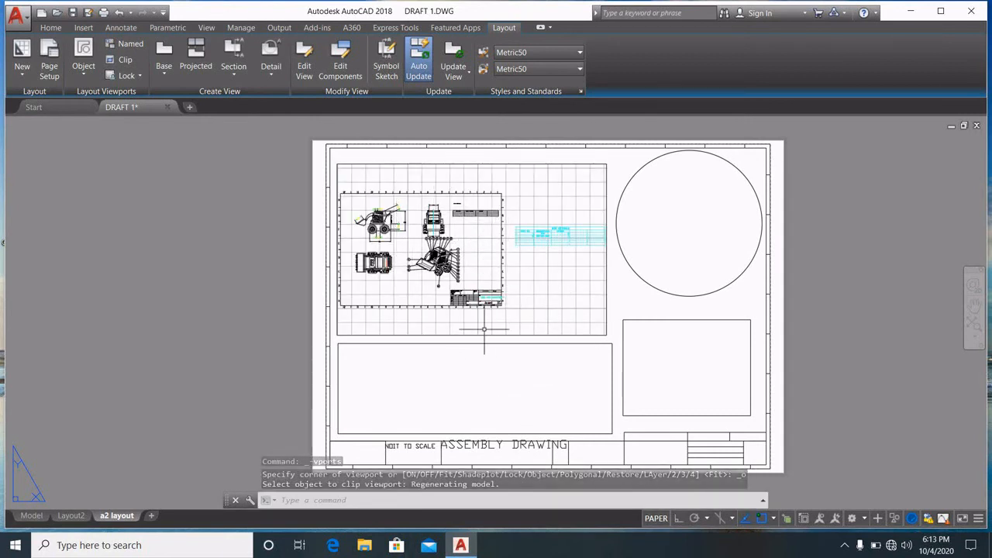
click(83, 55)
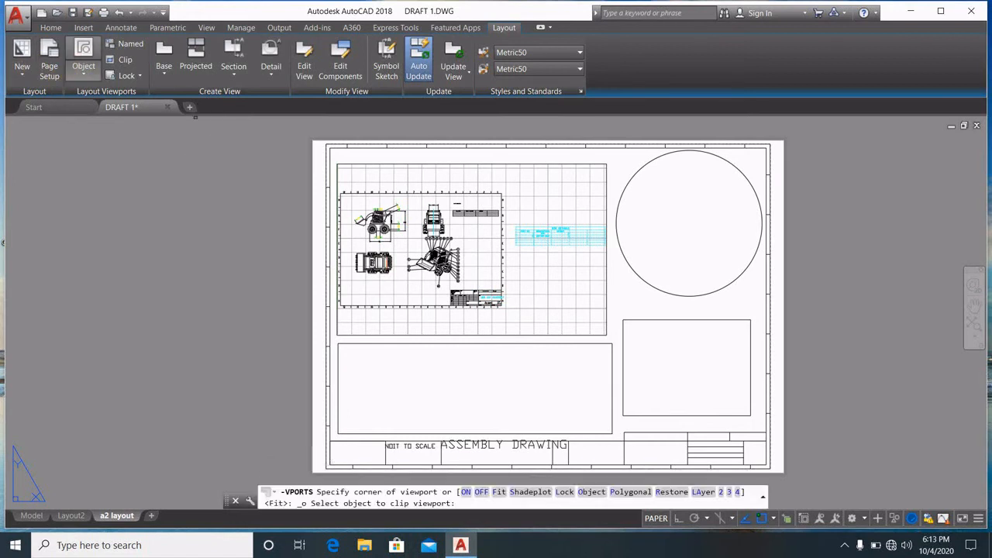
click(476, 346)
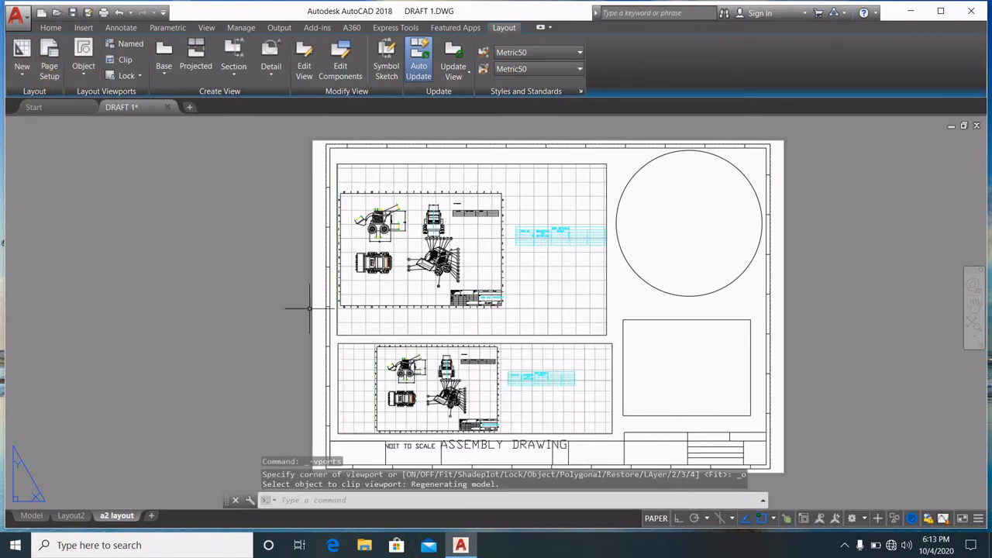
Step: Convert the circle on the a2 sheet into a layout viewport
click(636, 271)
click(83, 50)
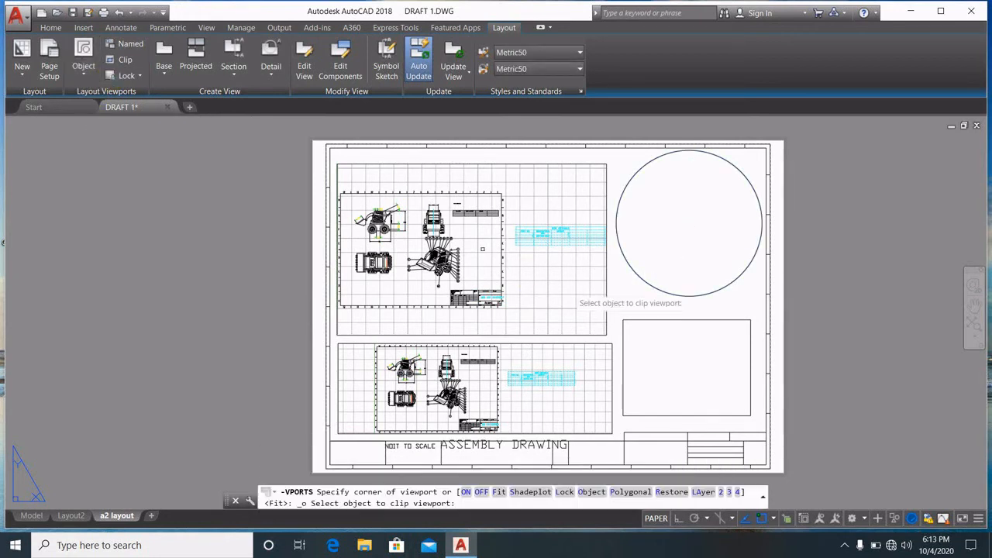
click(643, 282)
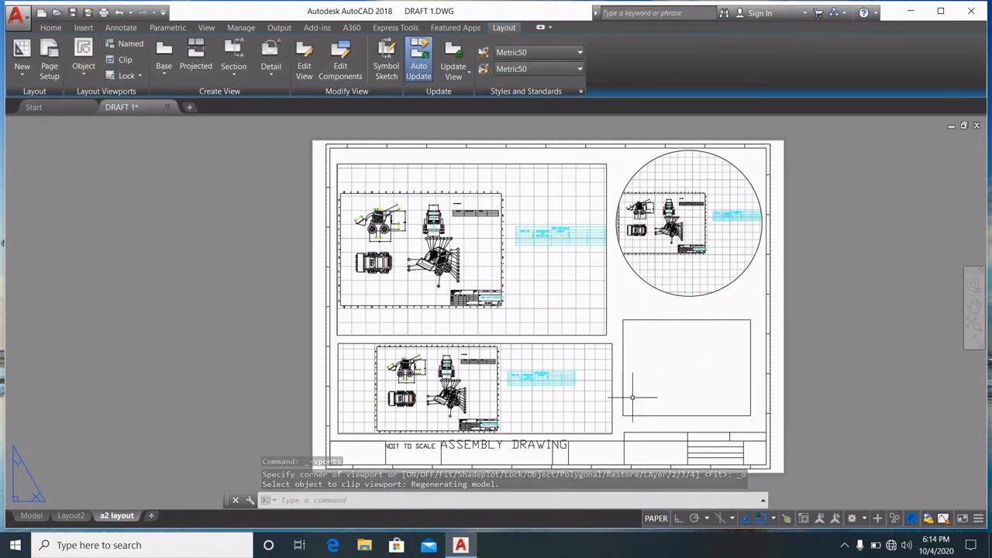
click(653, 314)
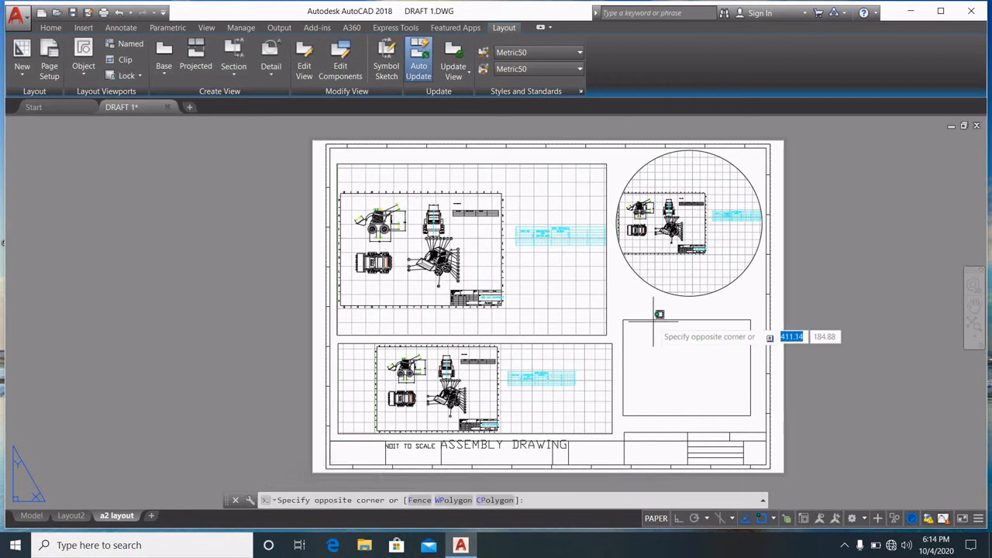
click(655, 318)
key(Escape)
key(Escape)
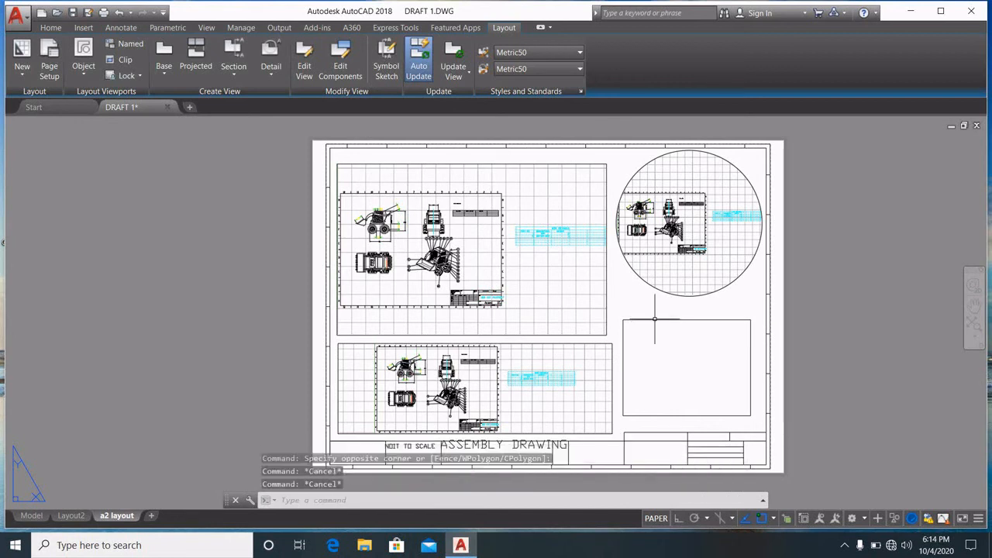
Step: Convert the small rectangle below the circular viewport into a layout viewport
click(655, 319)
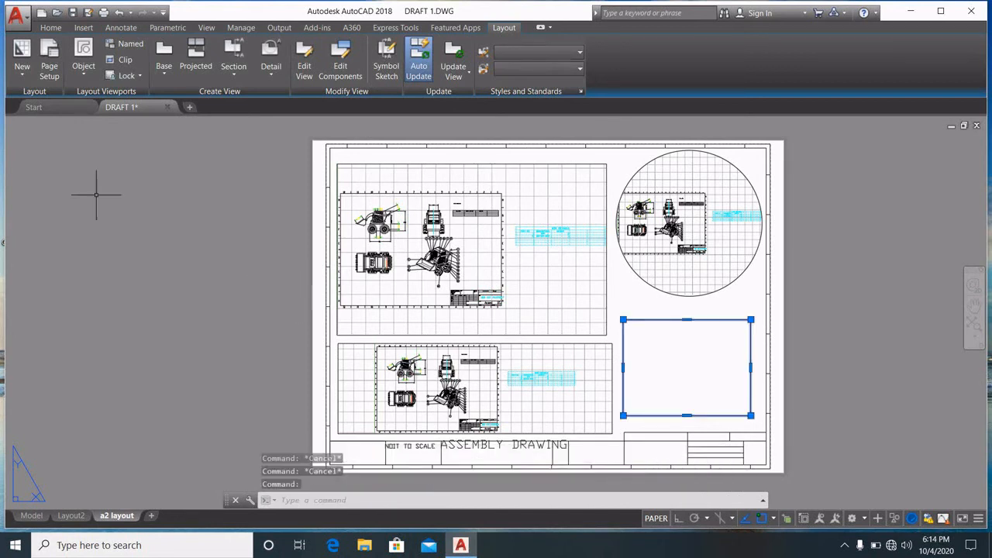
click(83, 68)
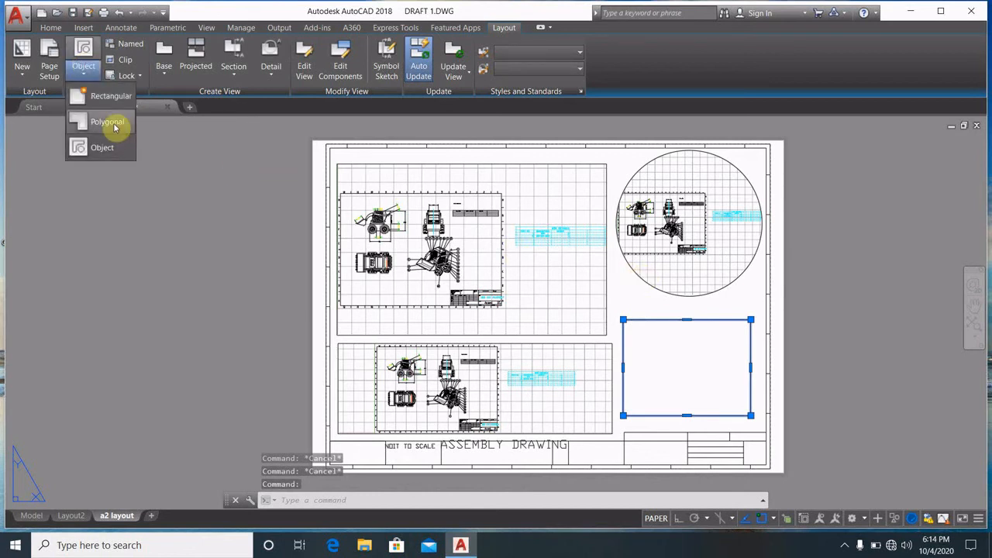
click(102, 149)
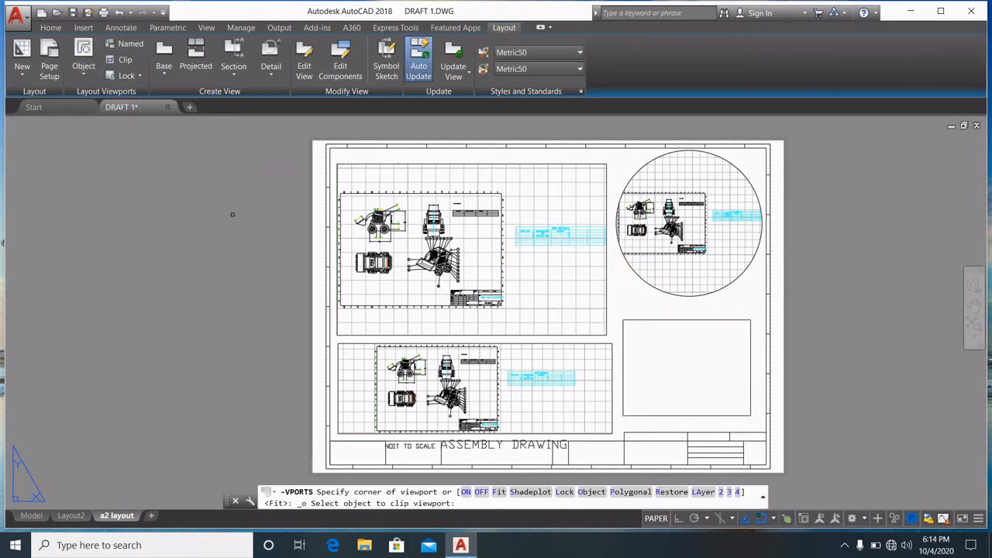
click(694, 320)
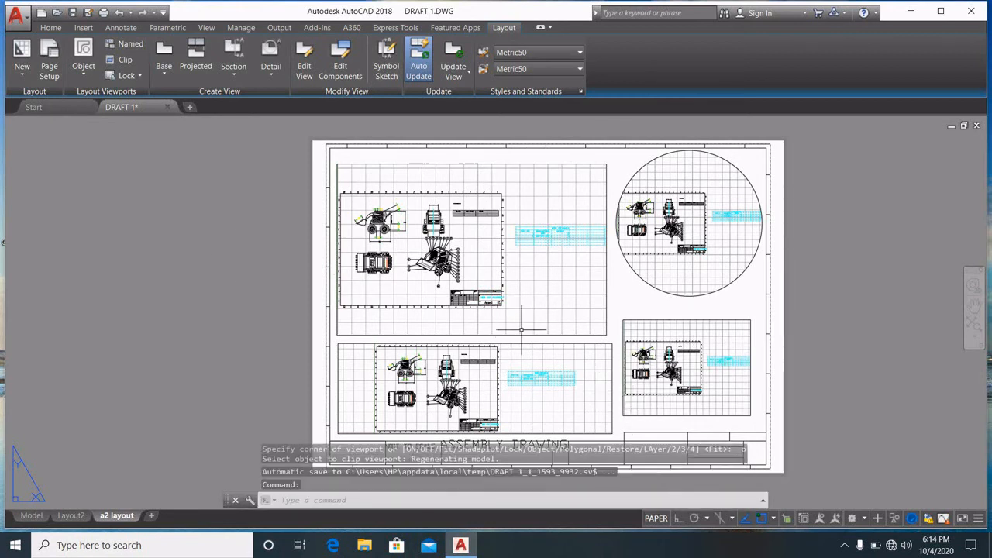
Step: Examine the four viewports on the a2 sheet and compare them with the full drawing in model space
scroll(574, 248, up, 5)
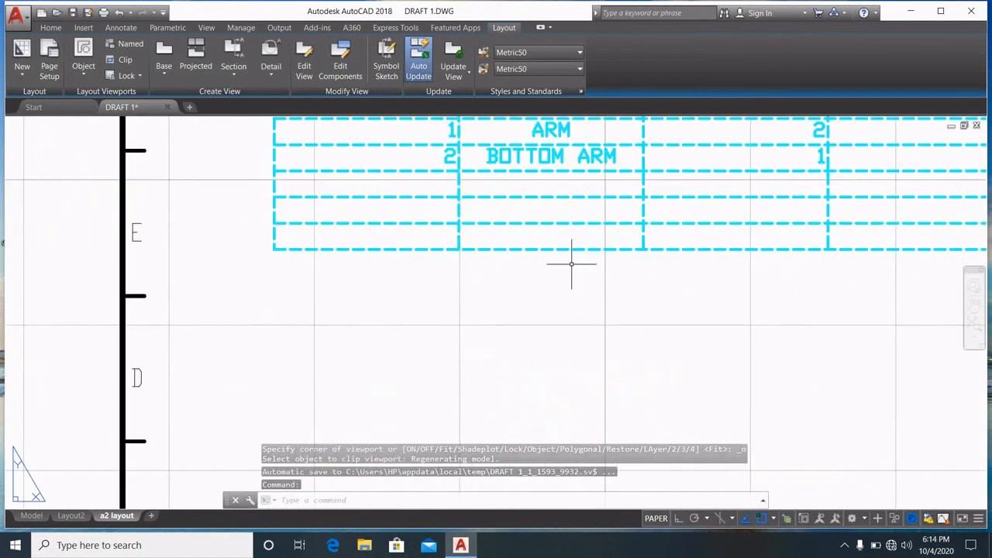
scroll(571, 264, down, 5)
scroll(571, 263, down, 2)
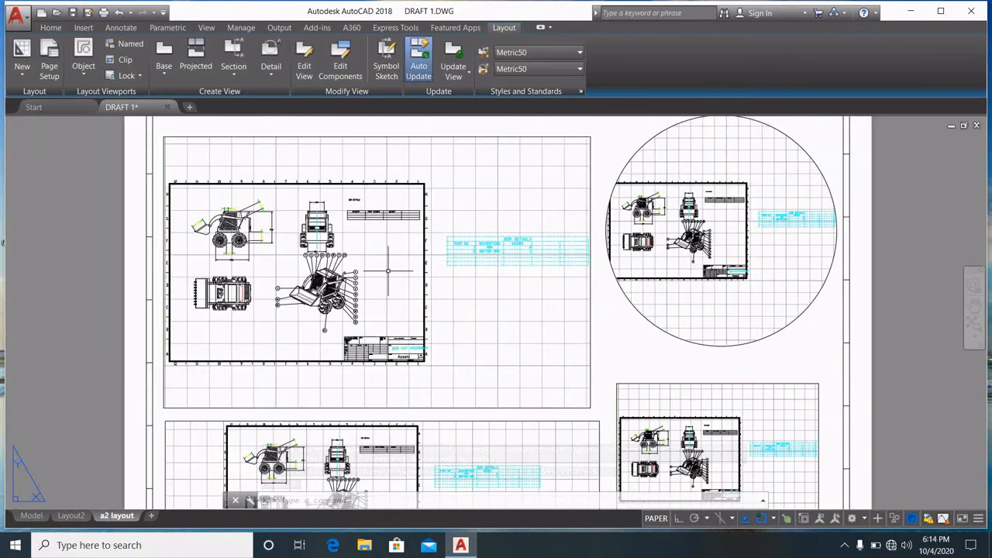
scroll(555, 299, down, 4)
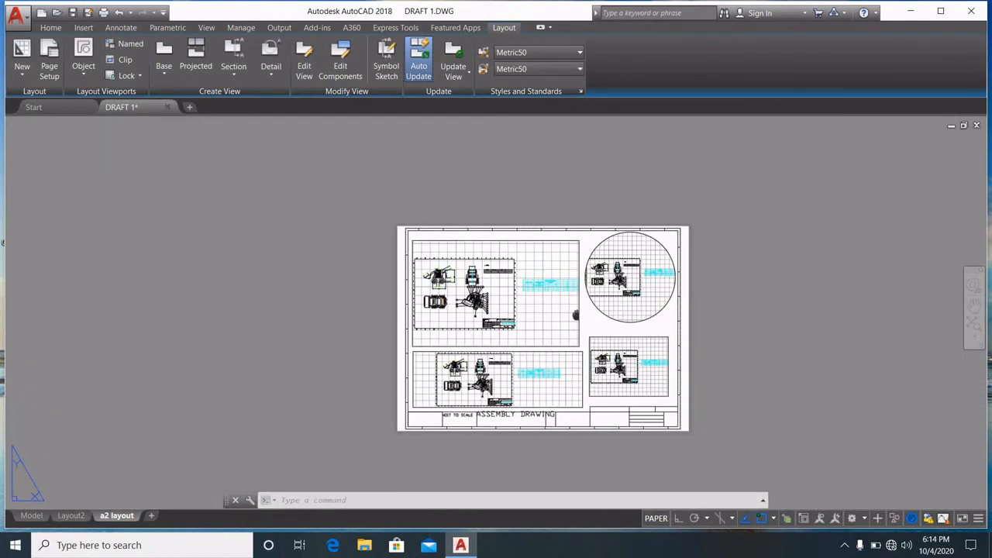
scroll(541, 293, up, 2)
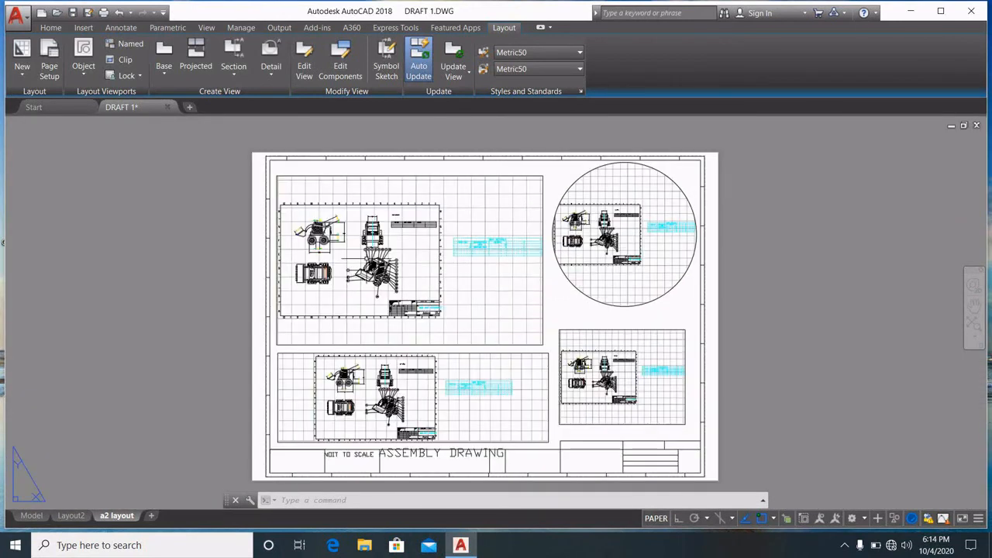
click(31, 515)
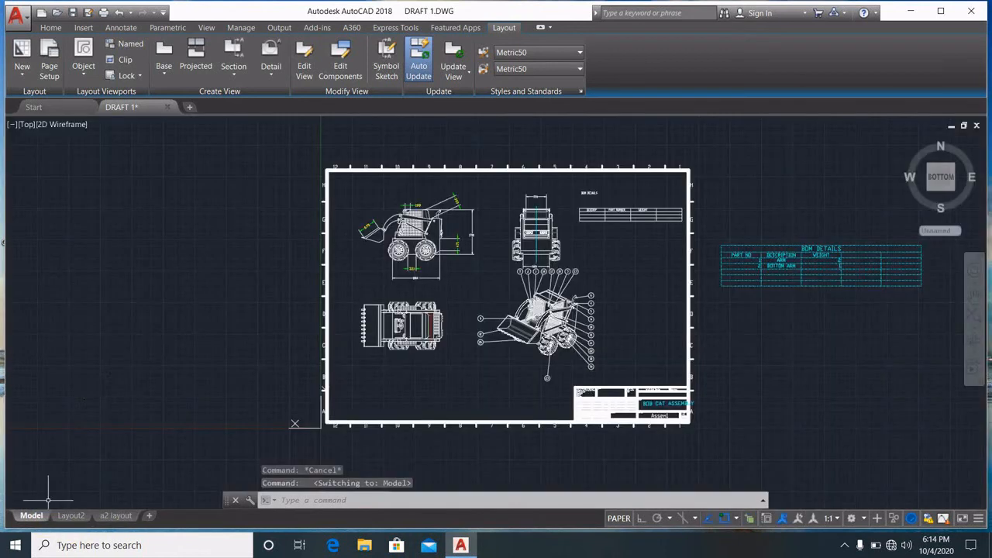
click(116, 516)
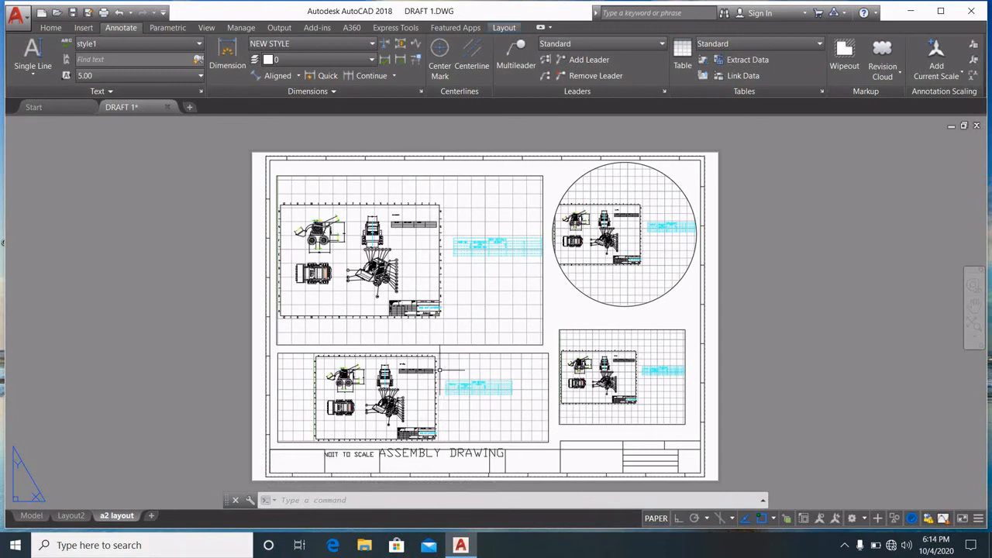
scroll(324, 242, up, 5)
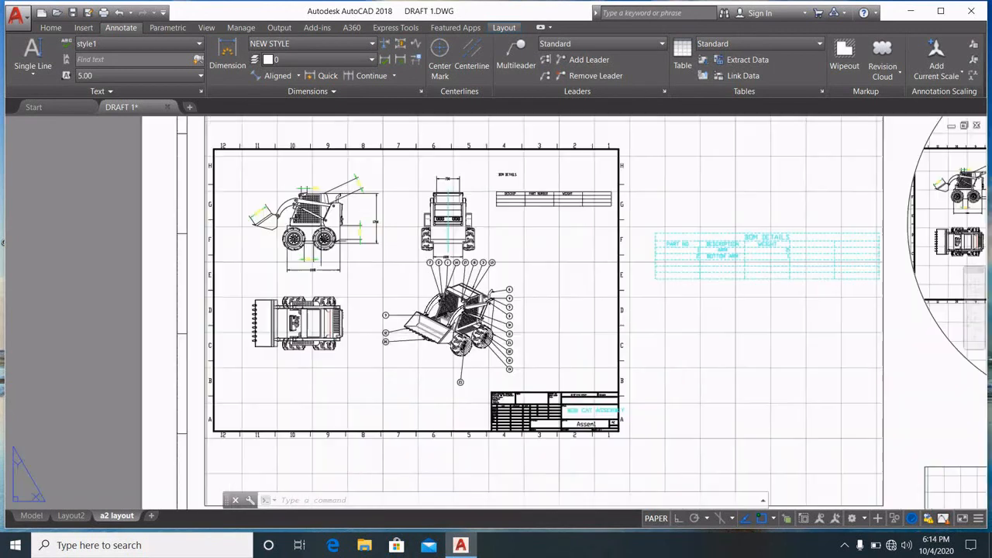
scroll(459, 284, down, 5)
middle_drag(562, 314, 500, 297)
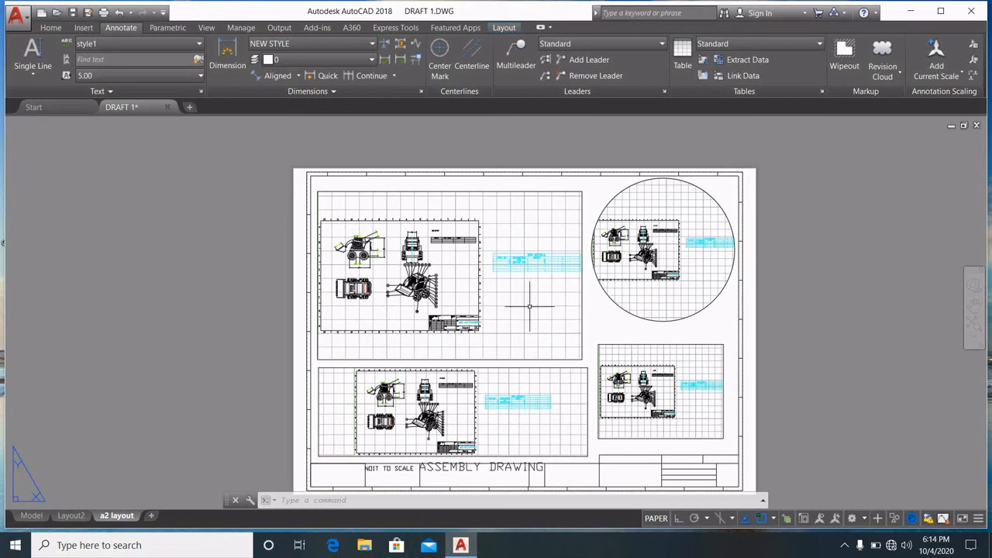
Step: Activate the large upper-left viewport and enlarge its view around the isometric loader with its numbered balloons
double_click(526, 299)
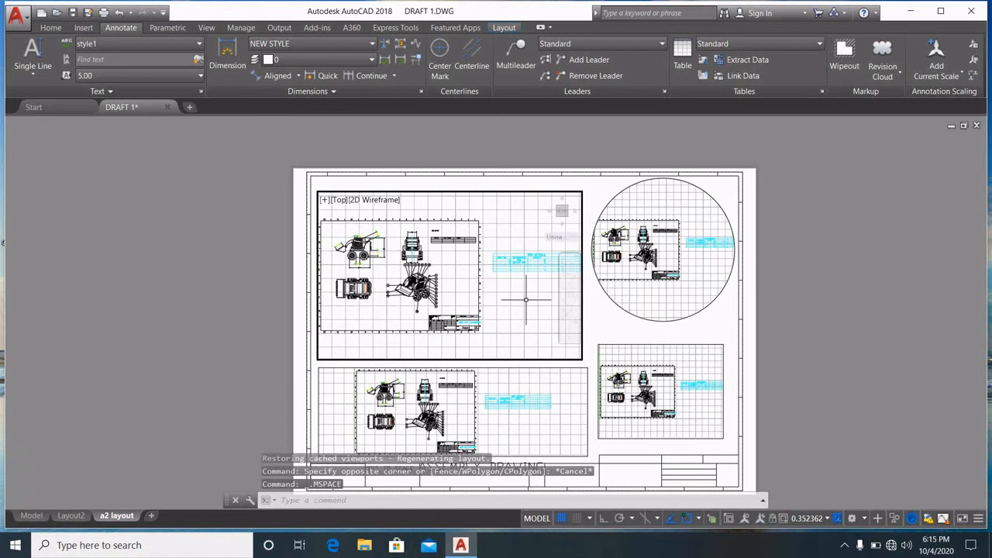
mouse_move(403, 305)
middle_down()
mouse_move(493, 295)
mouse_move(392, 303)
mouse_move(515, 309)
mouse_move(440, 326)
middle_up()
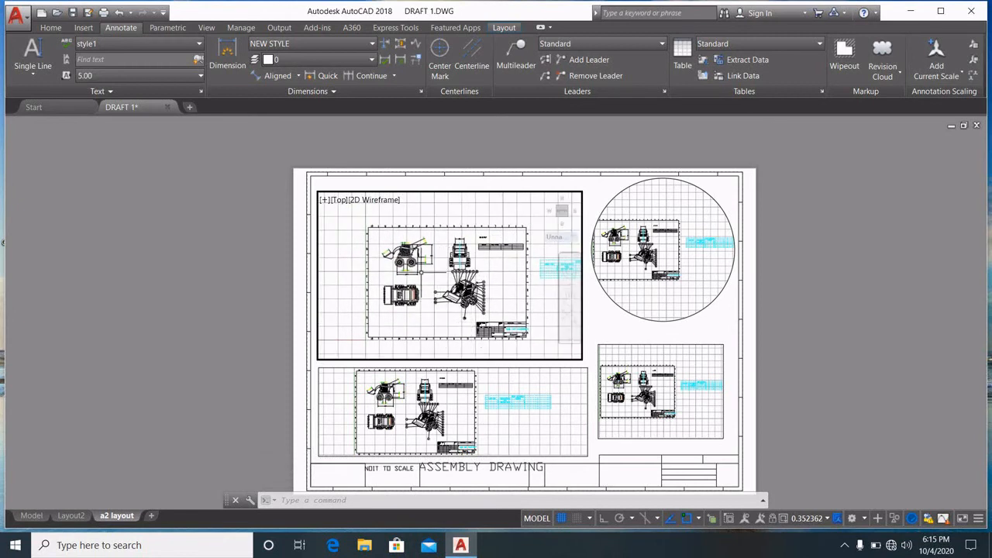
scroll(465, 289, up, 6)
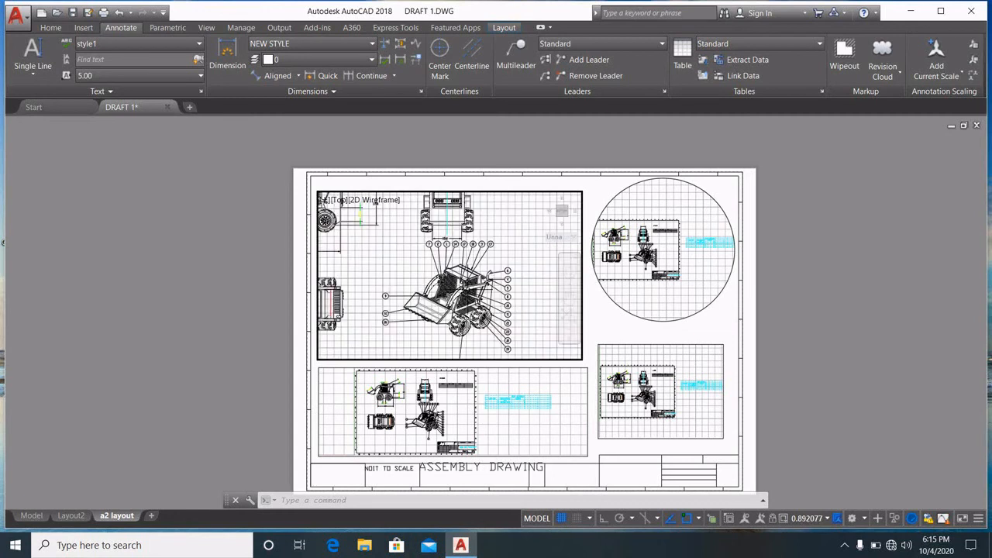
scroll(465, 288, up, 2)
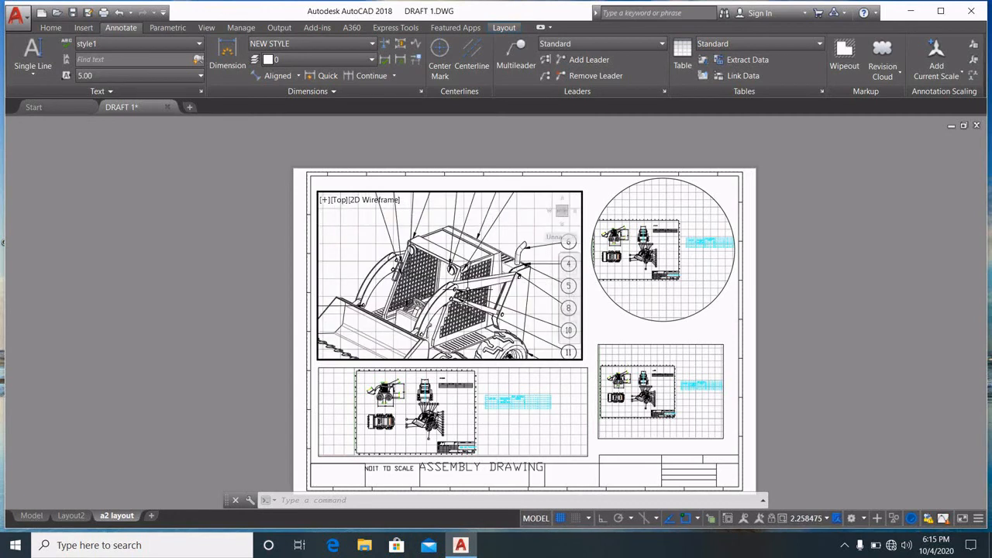
scroll(466, 341, down, 4)
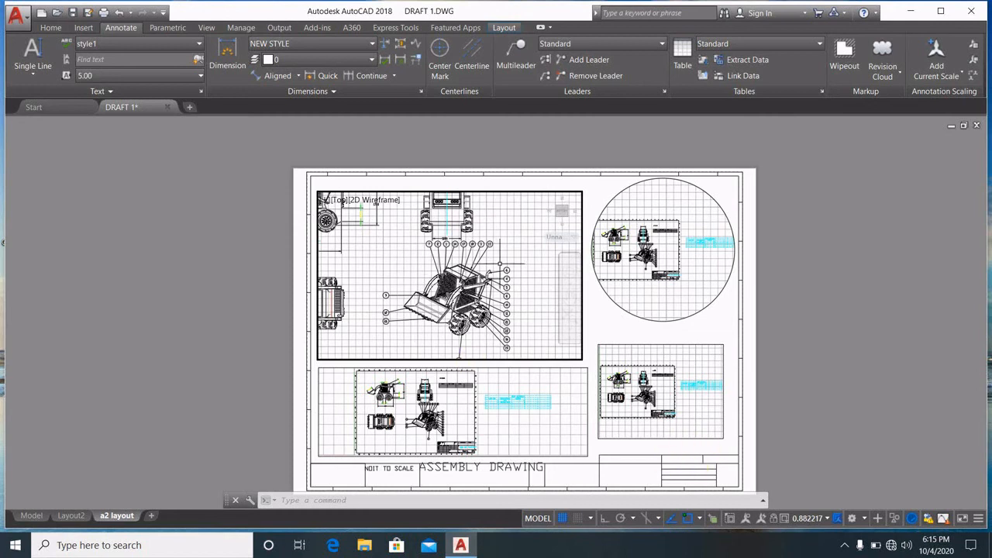
Step: Turn off the grid in the active large viewport, frame the isometric loader with its balloons to fill it, and return to paper space
click(563, 518)
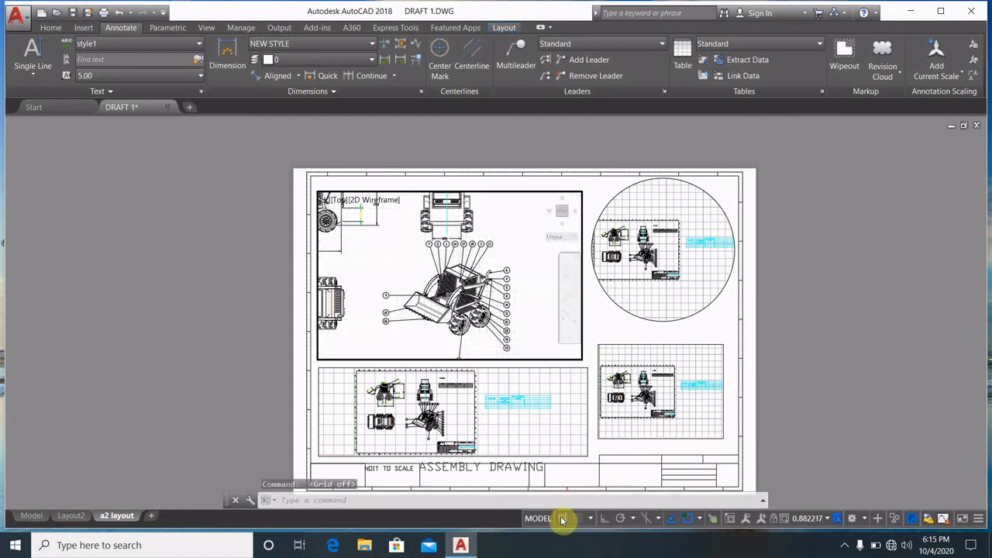
scroll(451, 278, up, 1)
scroll(451, 278, down, 1)
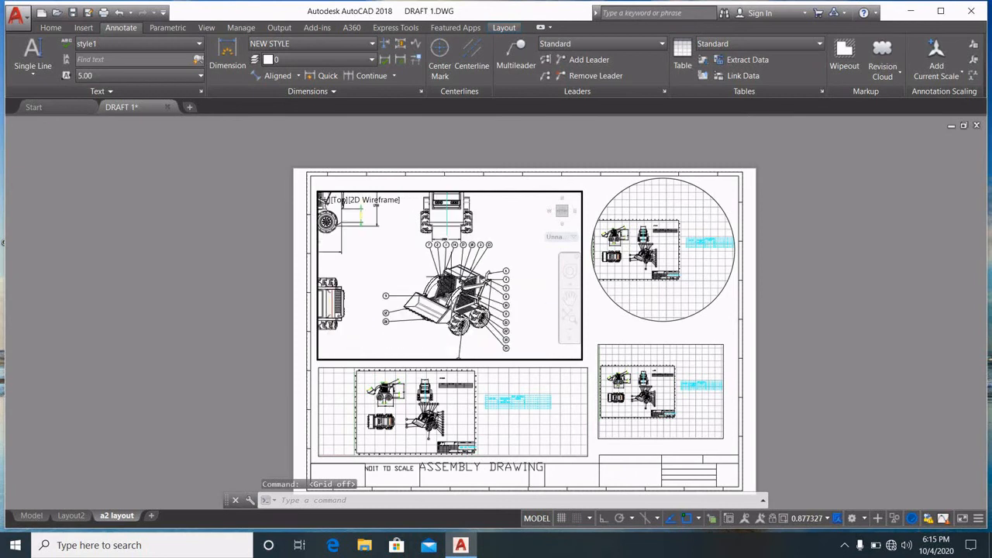
scroll(451, 277, down, 1)
scroll(451, 276, up, 4)
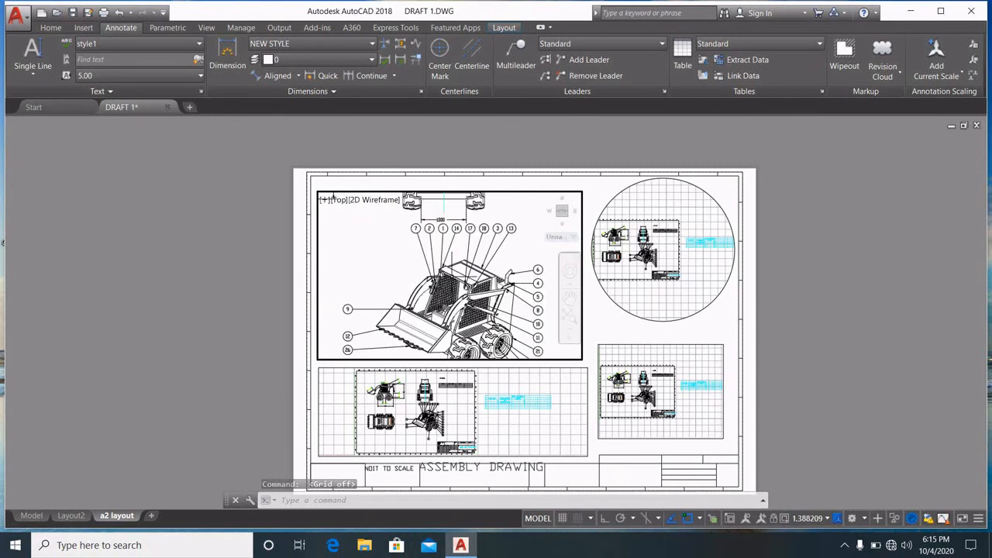
scroll(451, 276, up, 2)
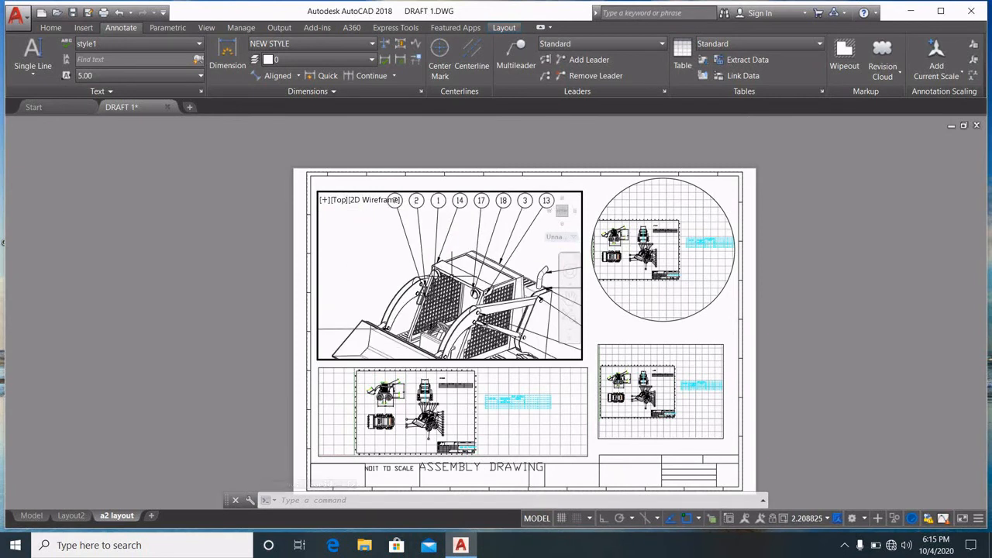
scroll(451, 276, down, 2)
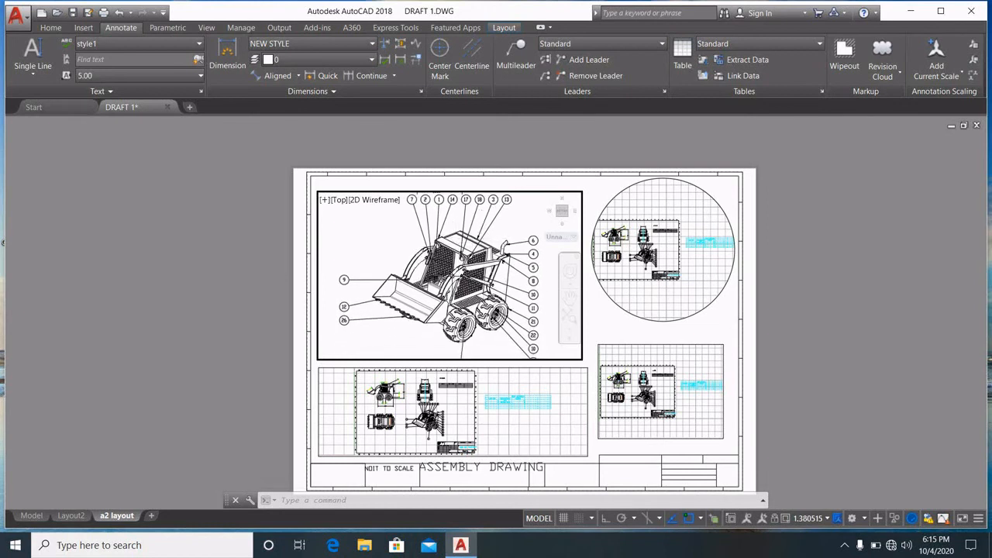
scroll(477, 303, down, 1)
scroll(477, 302, up, 1)
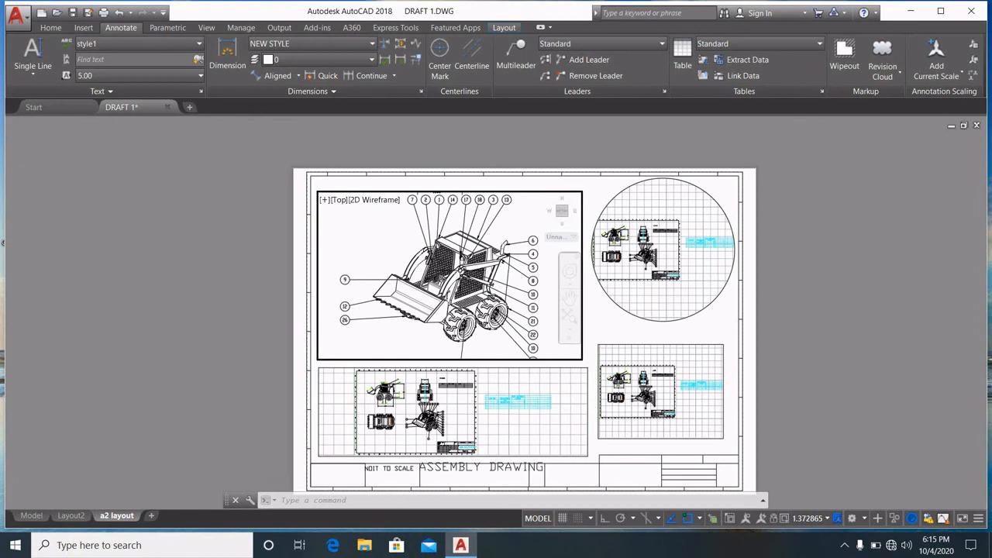
scroll(460, 272, down, 2)
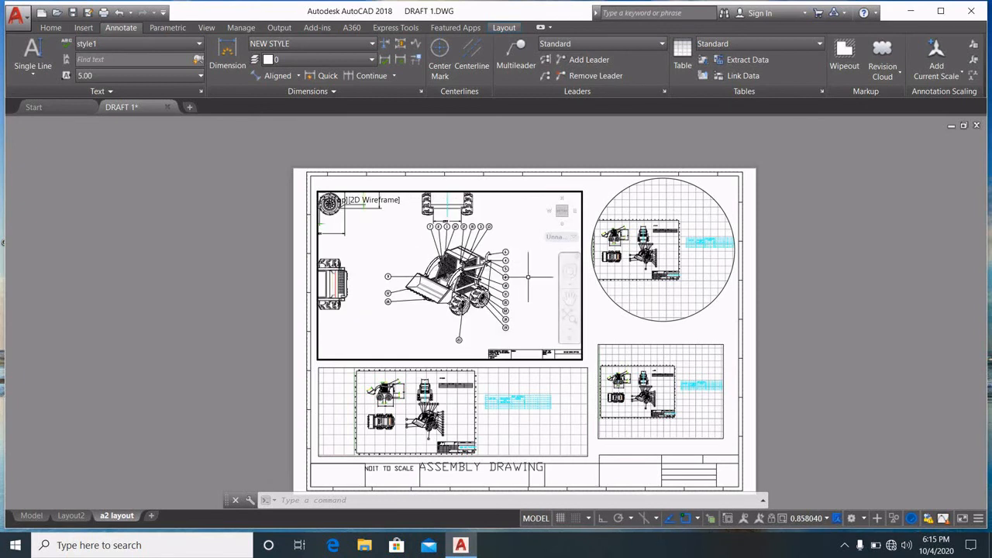
scroll(443, 260, up, 2)
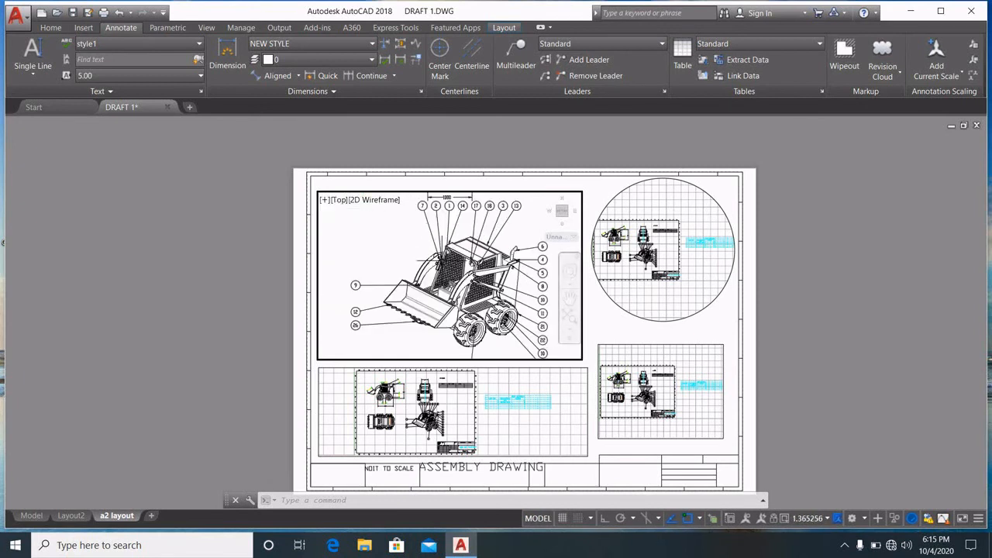
double_click(598, 321)
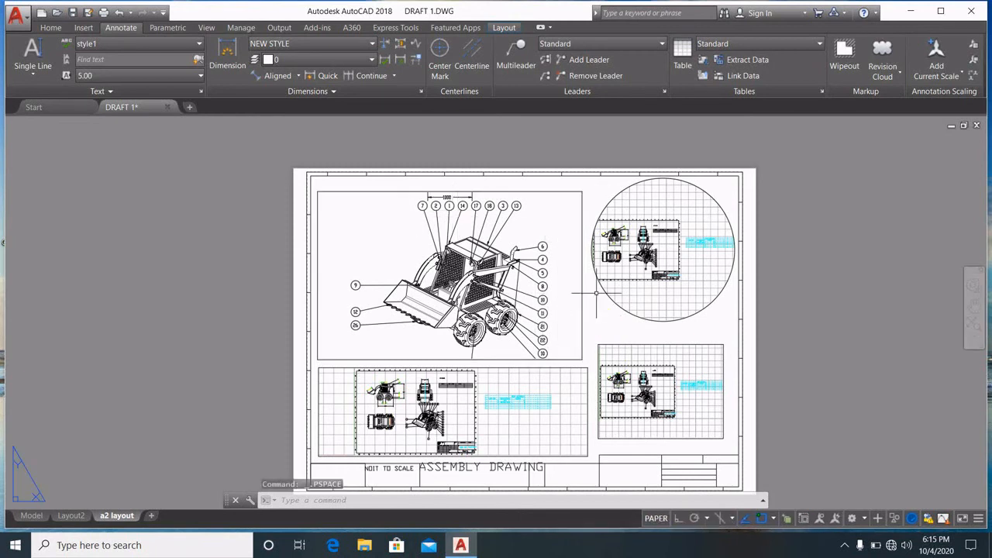
Step: Activate the wide viewport below the isometric loader and look through the drawing for views that fit it
double_click(515, 431)
scroll(571, 383, up, 6)
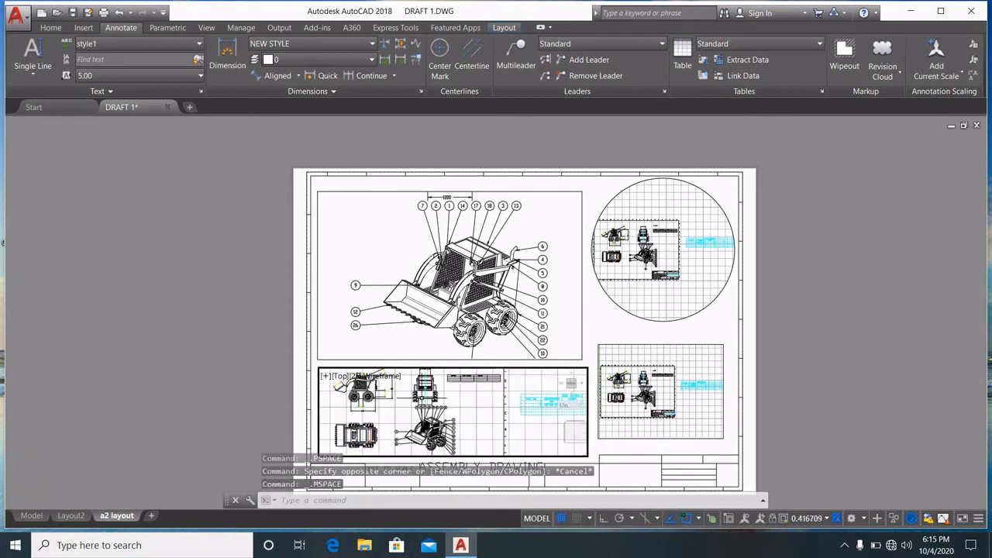
mouse_move(447, 412)
middle_down()
mouse_move(528, 346)
mouse_move(587, 315)
middle_up()
scroll(365, 411, up, 2)
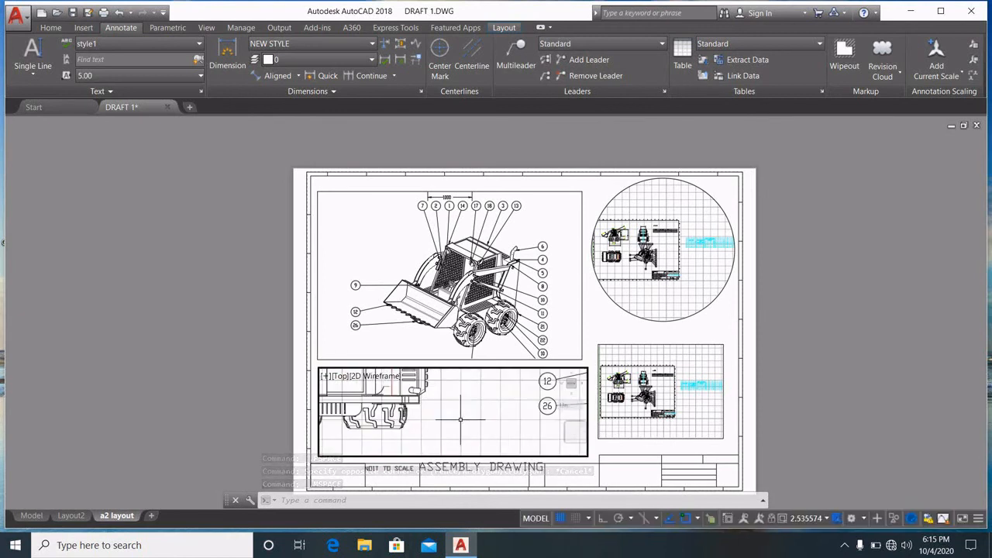
scroll(349, 387, down, 2)
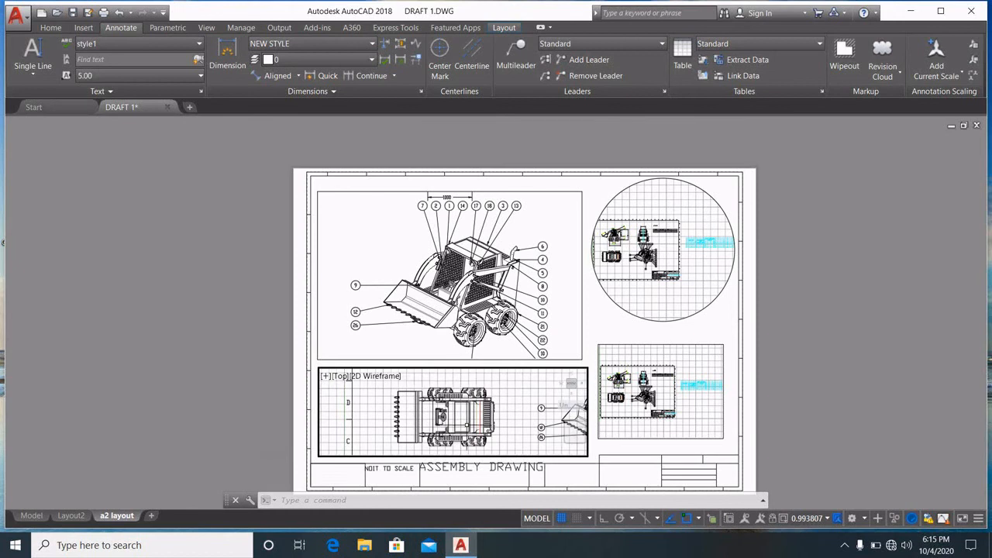
scroll(472, 425, down, 4)
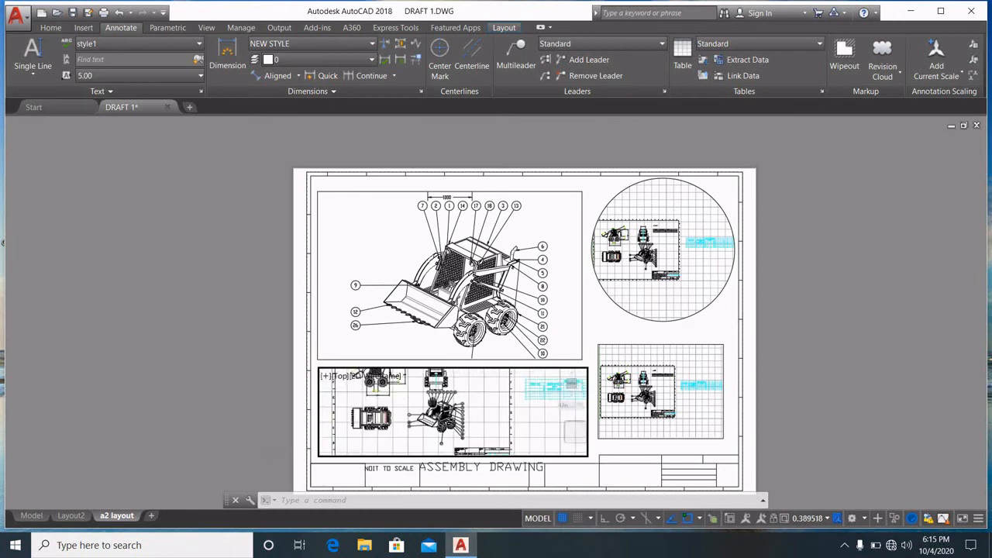
Step: Try to frame the parts table with the DESCRIP, PART NUMBER and WEIGHT columns in the wide viewport
scroll(472, 426, up, 4)
scroll(468, 423, up, 6)
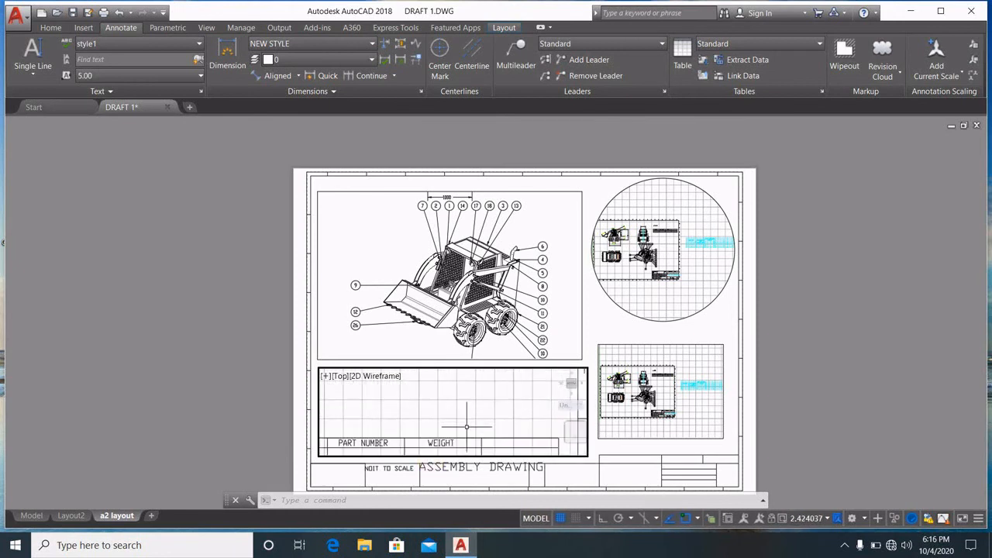
middle_drag(467, 421, 467, 376)
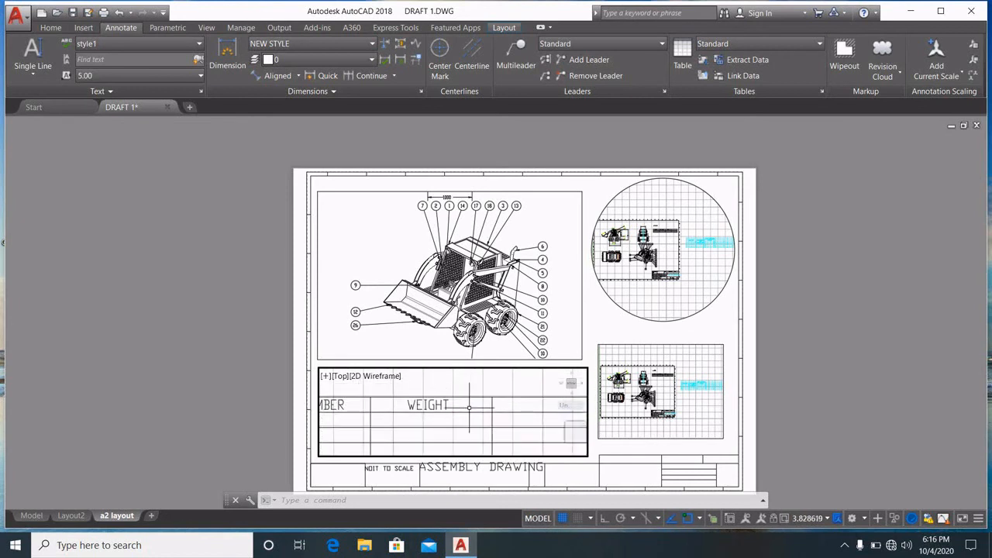
scroll(470, 407, down, 4)
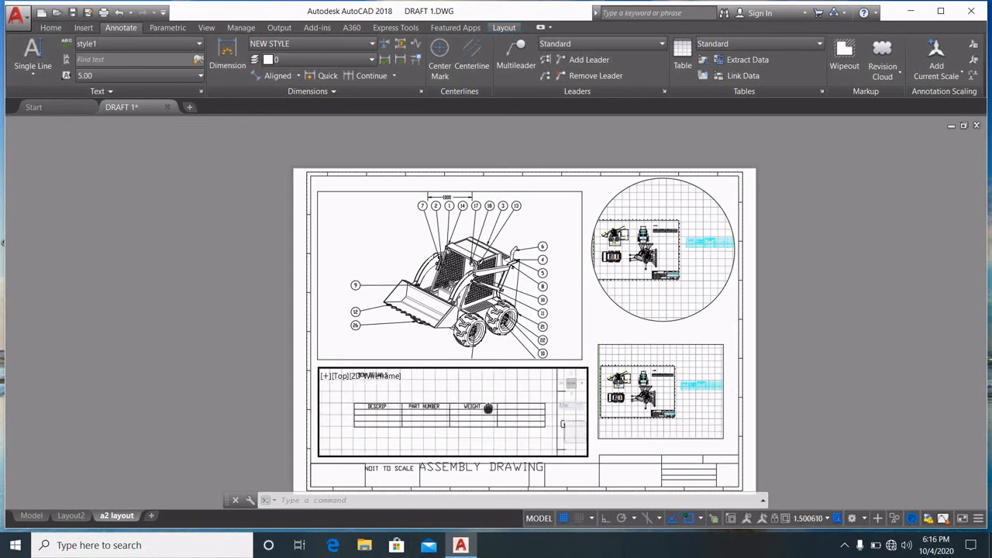
scroll(481, 404, up, 2)
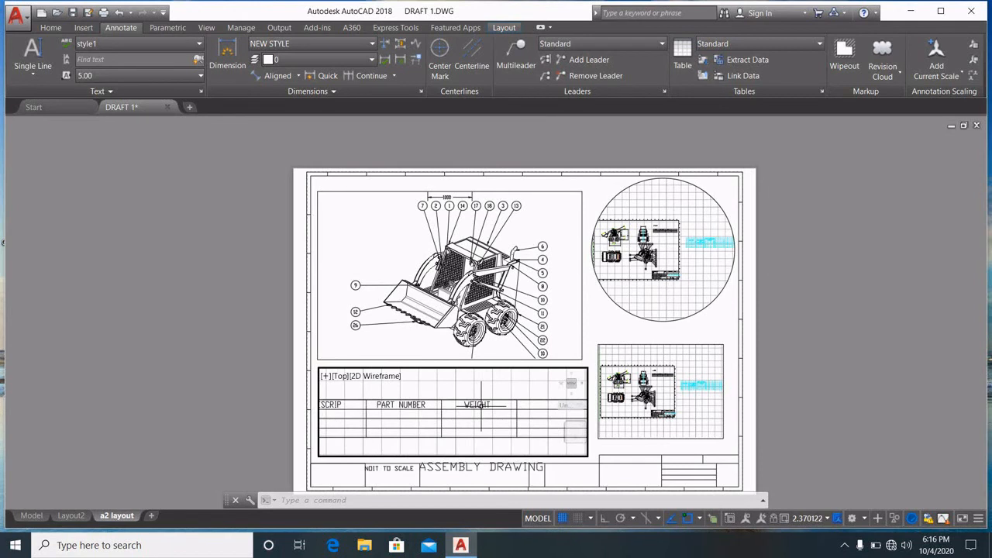
scroll(481, 404, down, 2)
scroll(481, 405, down, 2)
scroll(480, 405, up, 2)
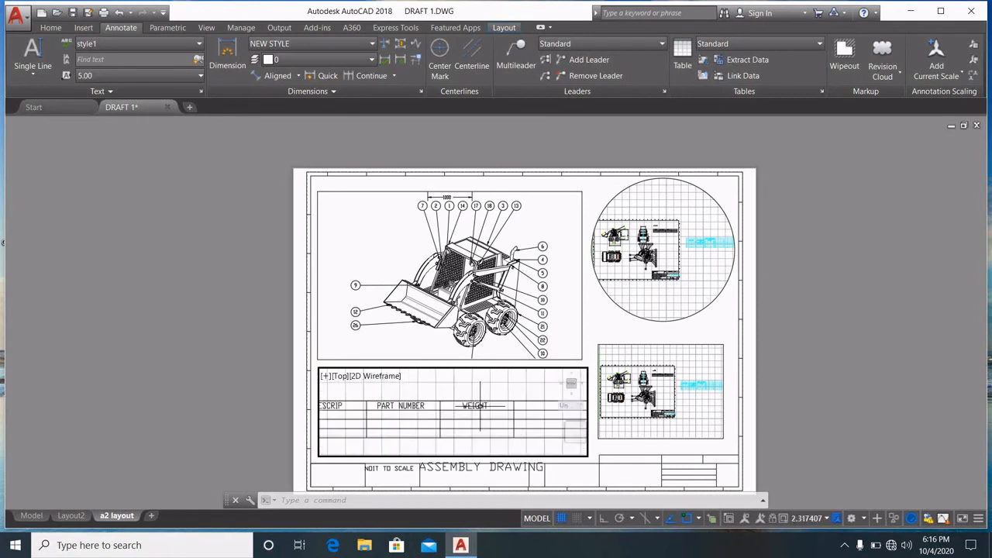
scroll(480, 405, down, 2)
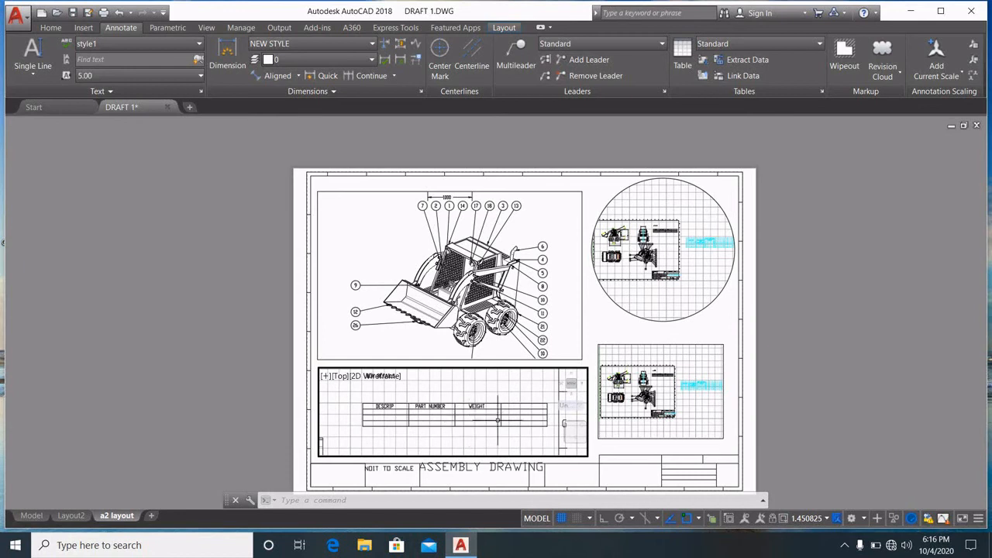
Step: Frame the dimensioned side and front views of the loader in the wide viewport and return to paper space
scroll(401, 400, down, 4)
mouse_move(401, 400)
middle_down()
mouse_move(499, 405)
mouse_move(468, 389)
mouse_move(448, 423)
middle_up()
scroll(447, 423, up, 4)
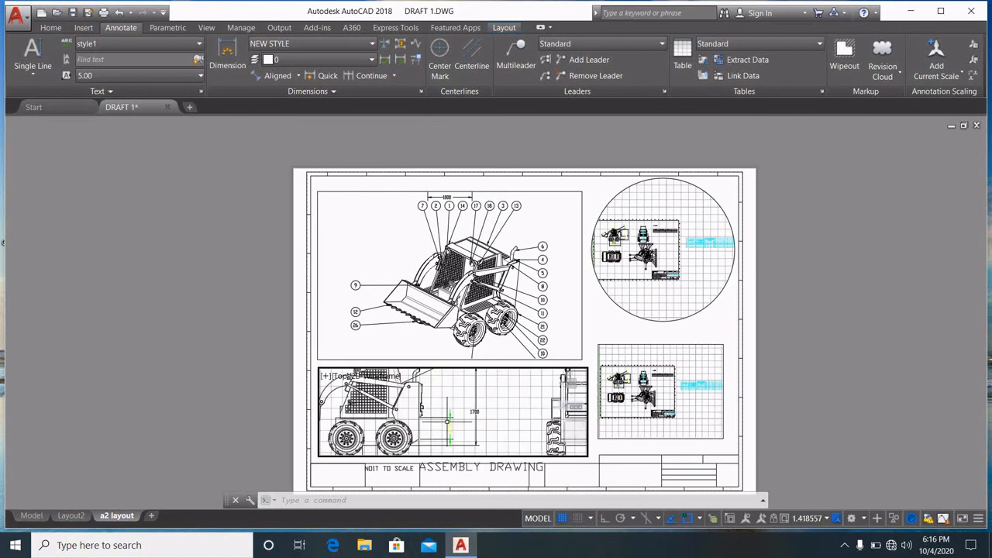
scroll(447, 422, down, 2)
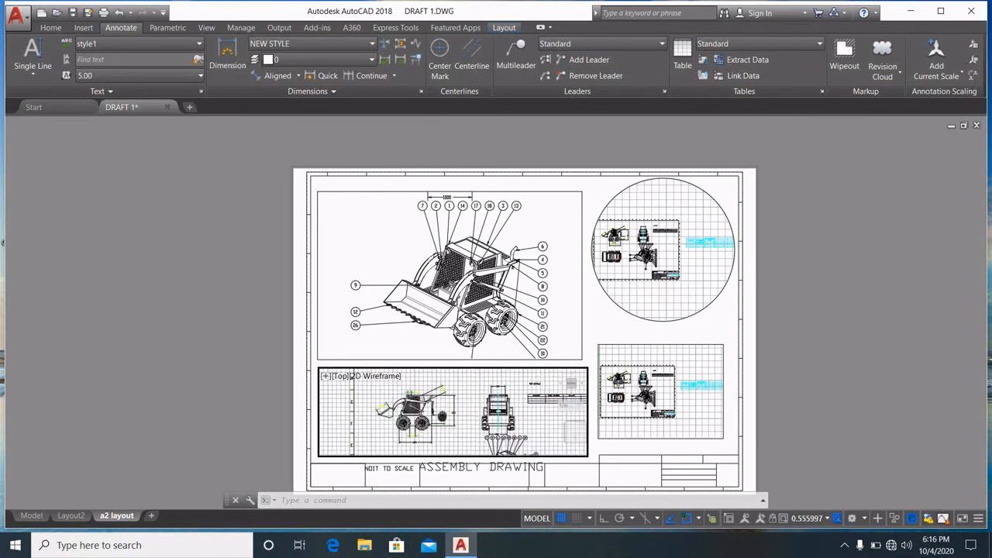
scroll(468, 405, down, 2)
scroll(468, 405, up, 2)
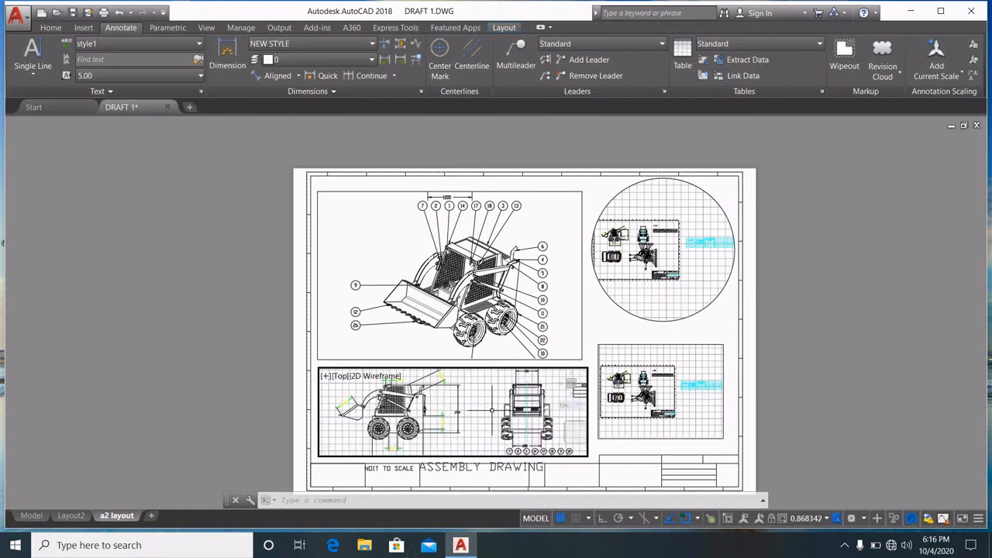
middle_drag(491, 411, 488, 418)
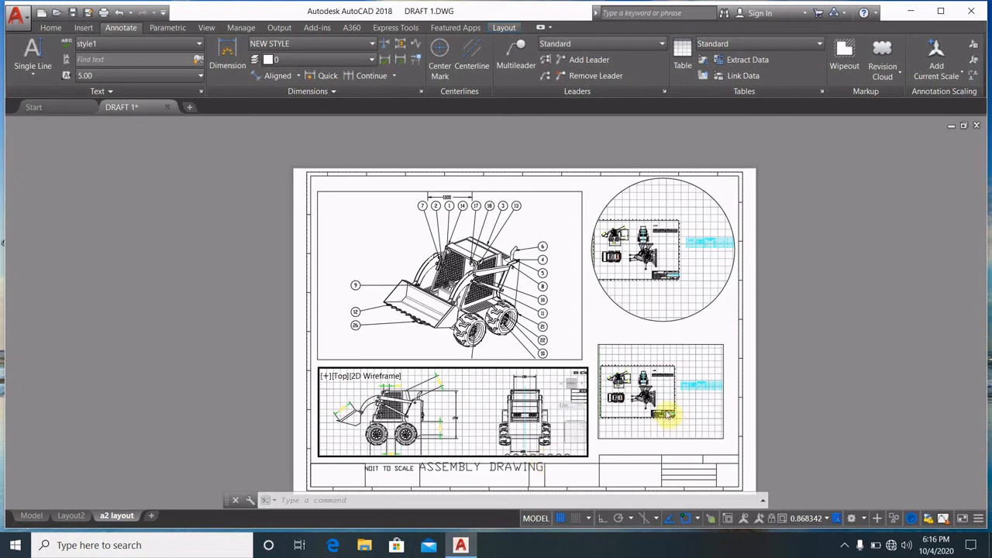
double_click(597, 328)
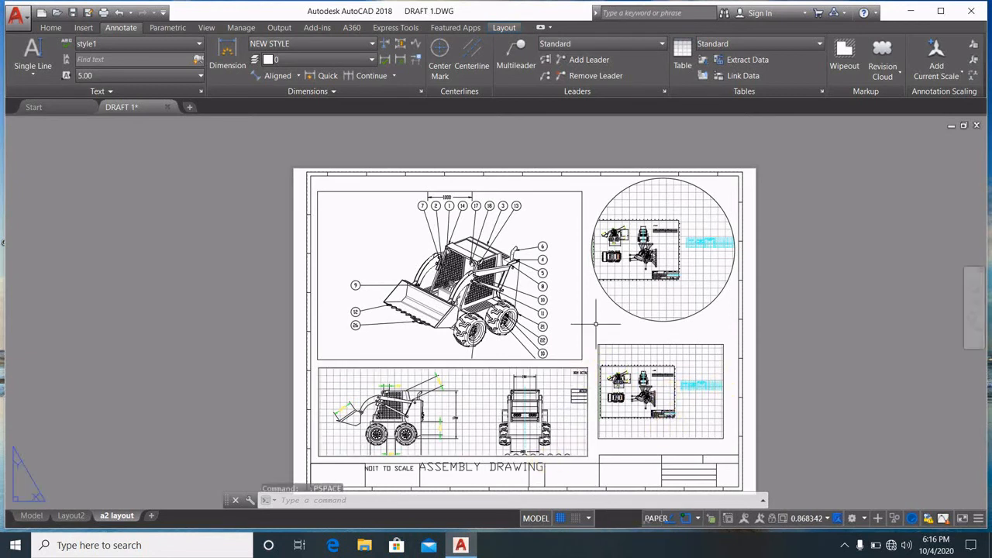
Step: Activate the small rectangular viewport, fill it with the loader's top view, and turn off its grid
click(694, 414)
double_click(694, 413)
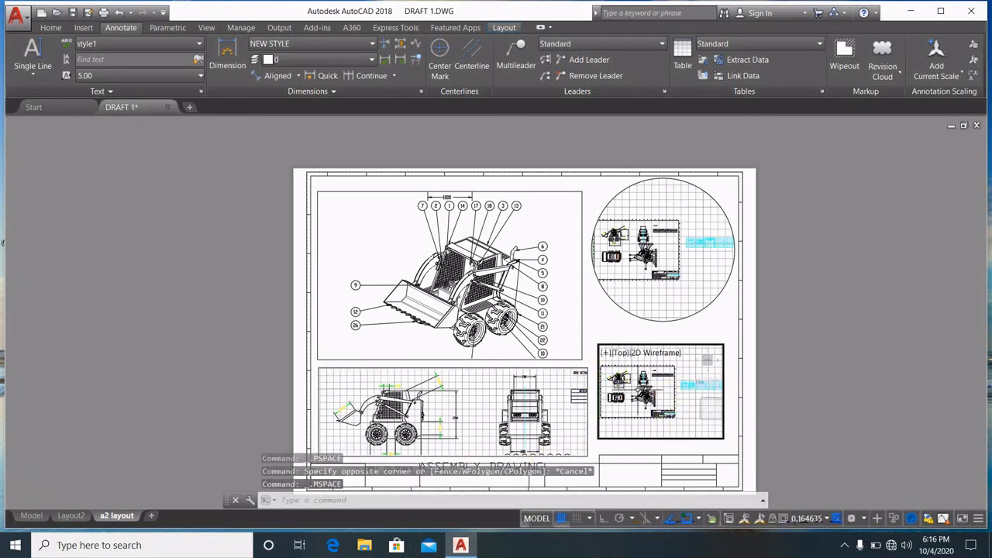
scroll(616, 388, up, 4)
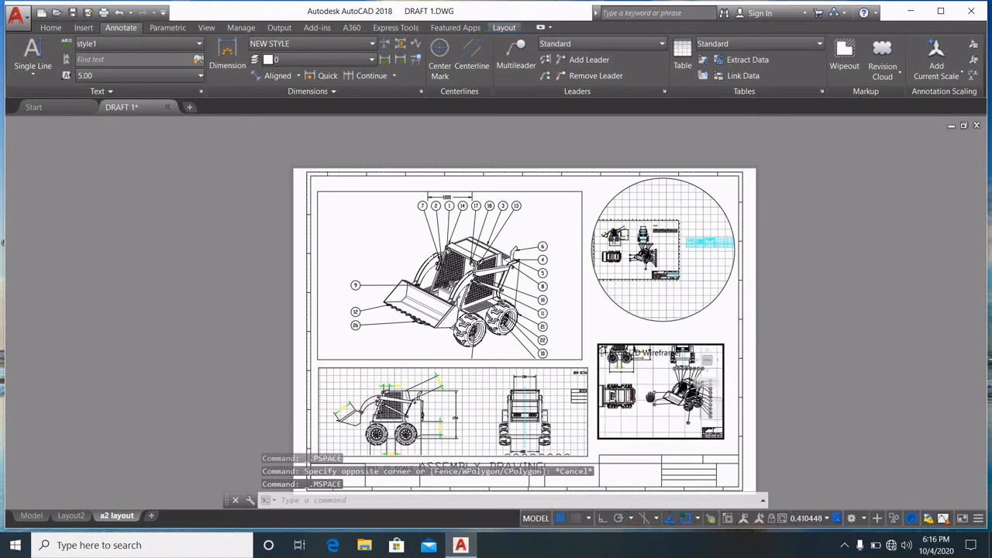
scroll(612, 394, up, 4)
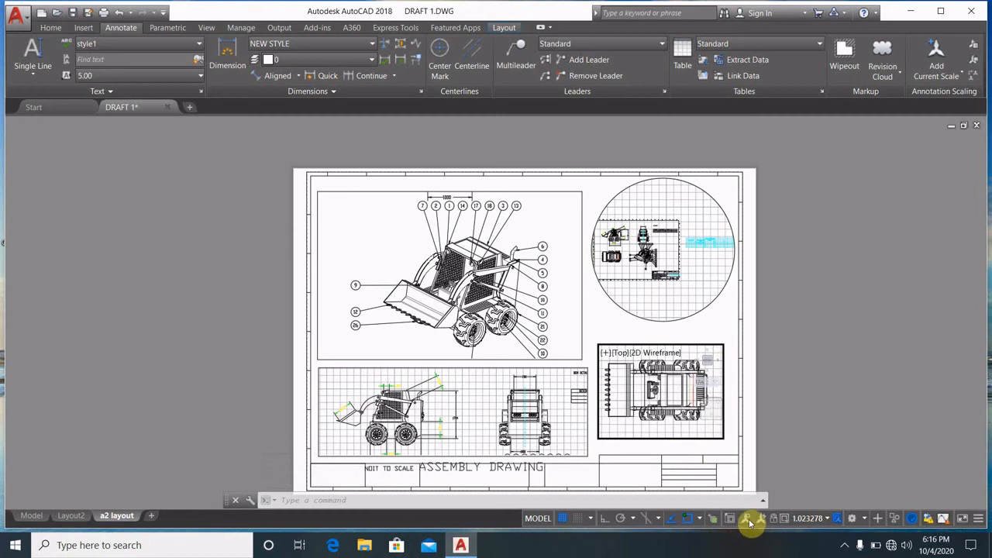
click(564, 519)
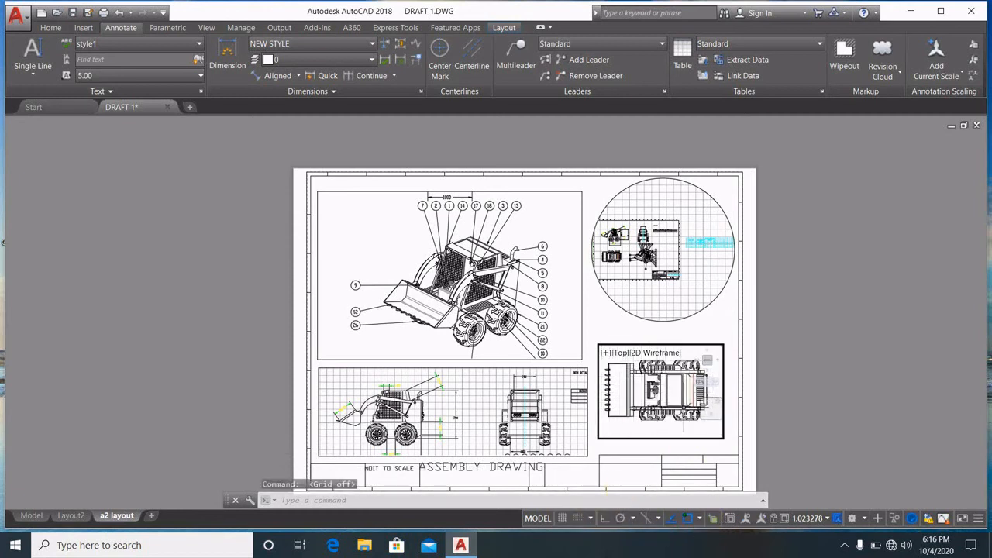
Step: Turn off the grid in the wide viewport with the side and front views and in the circular viewport
click(564, 439)
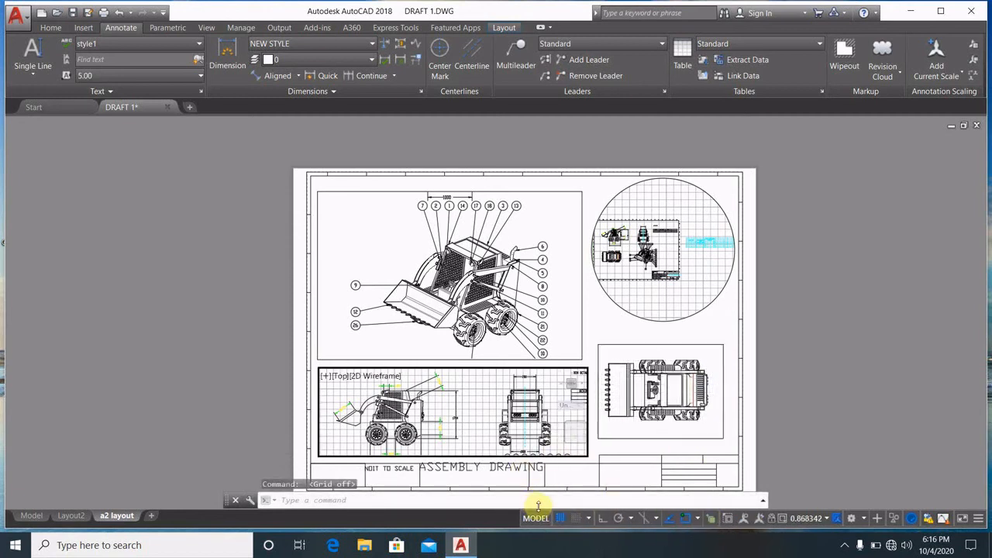
click(563, 519)
click(658, 310)
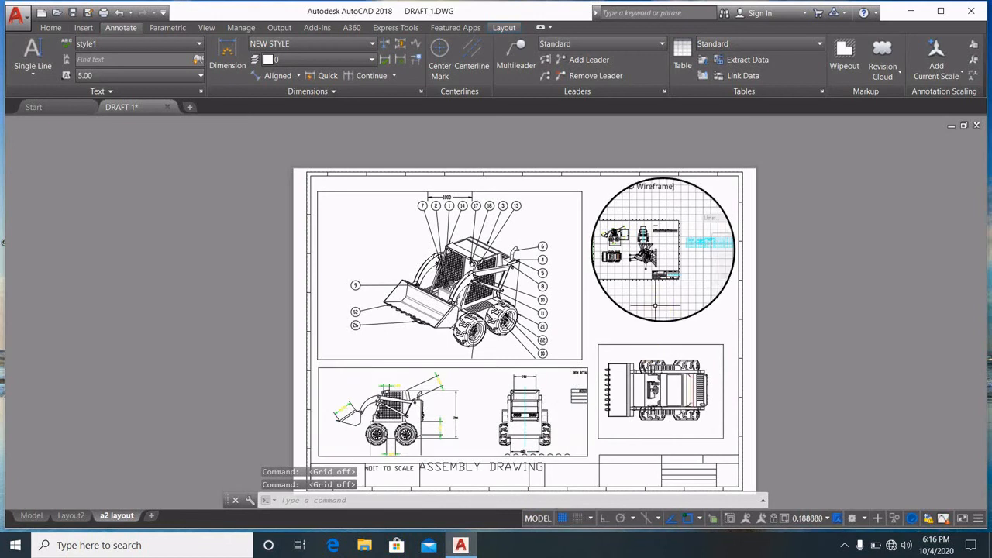
click(564, 519)
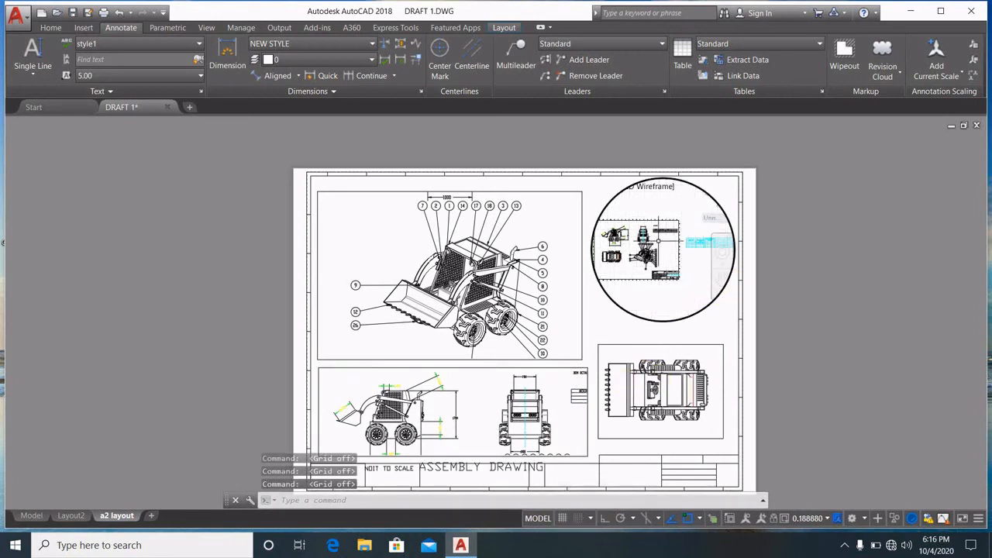
Step: Try to frame the cyan table beside the drawing sheet inside the circular viewport
scroll(659, 240, up, 4)
middle_drag(656, 272, 587, 234)
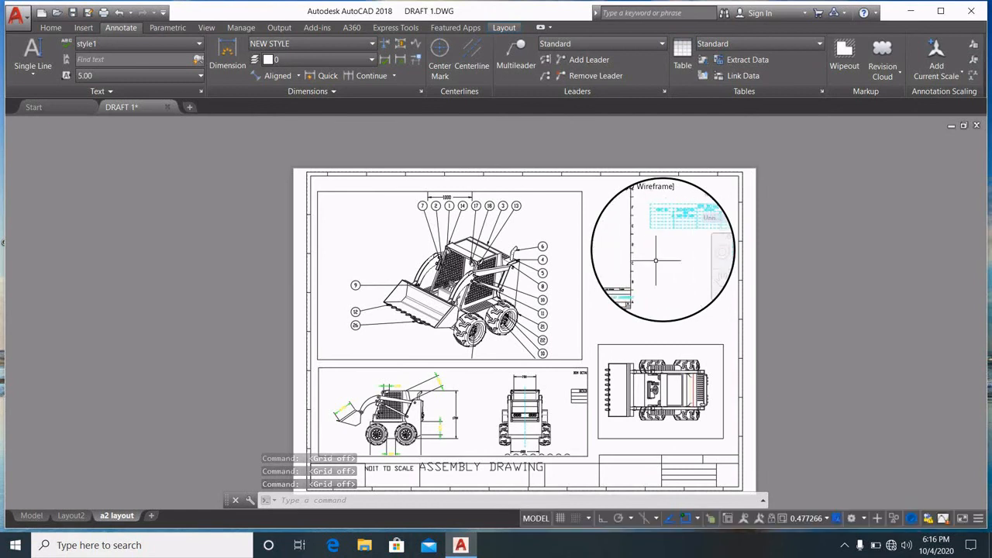
scroll(656, 261, down, 4)
middle_drag(658, 272, 663, 275)
scroll(659, 276, up, 8)
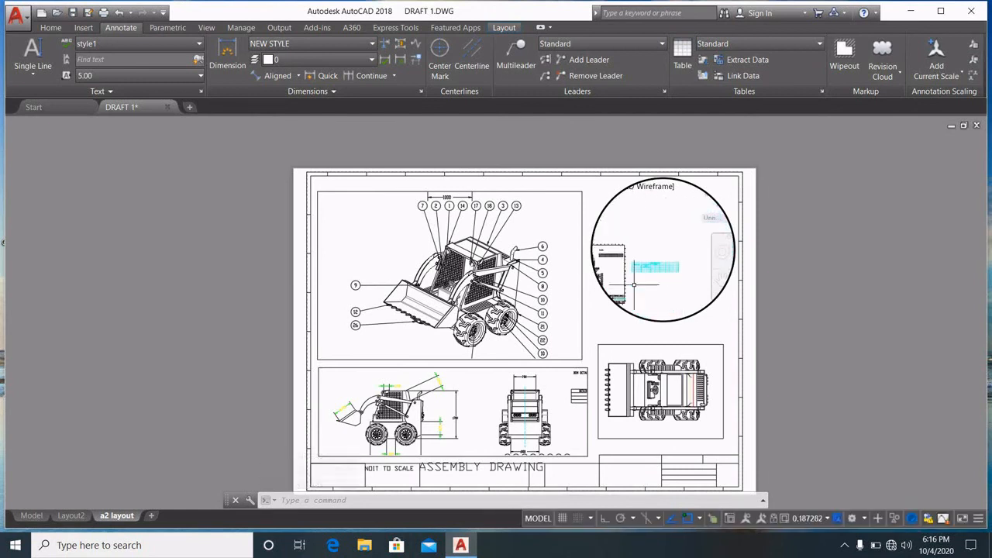
scroll(656, 228, down, 4)
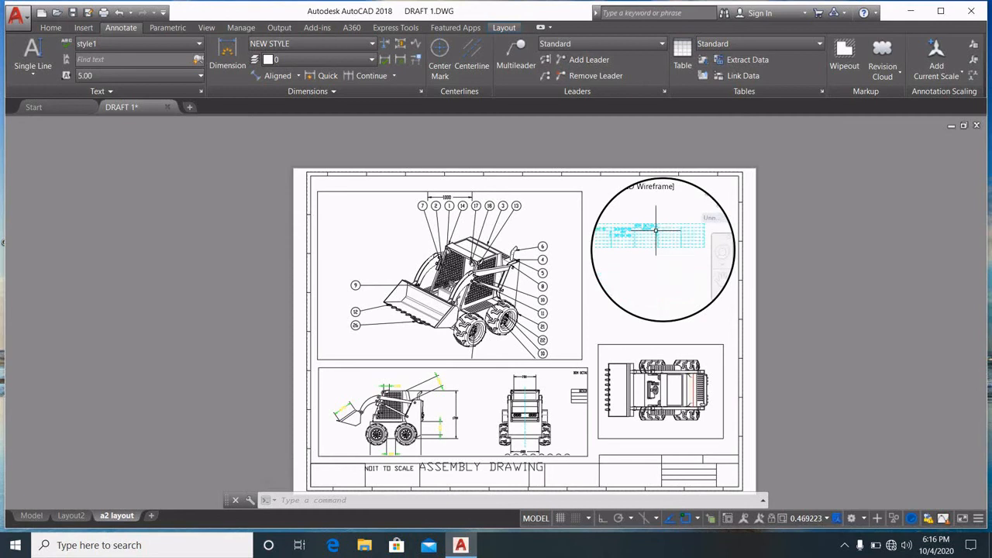
middle_drag(609, 262, 663, 214)
Step: Fill the circular viewport with the loader's top view and centre it in the frame
scroll(669, 264, up, 2)
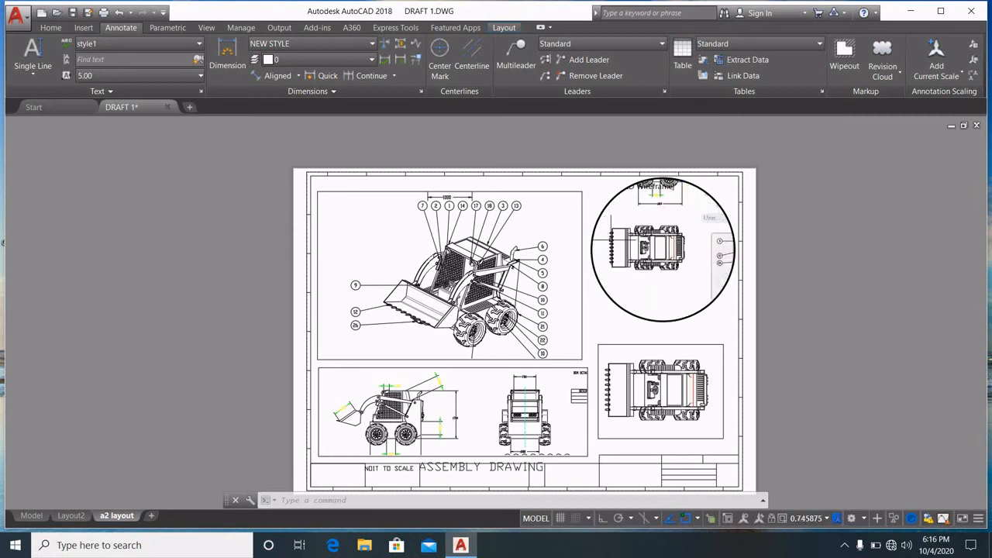
scroll(615, 250, up, 2)
scroll(654, 248, up, 2)
scroll(654, 248, down, 2)
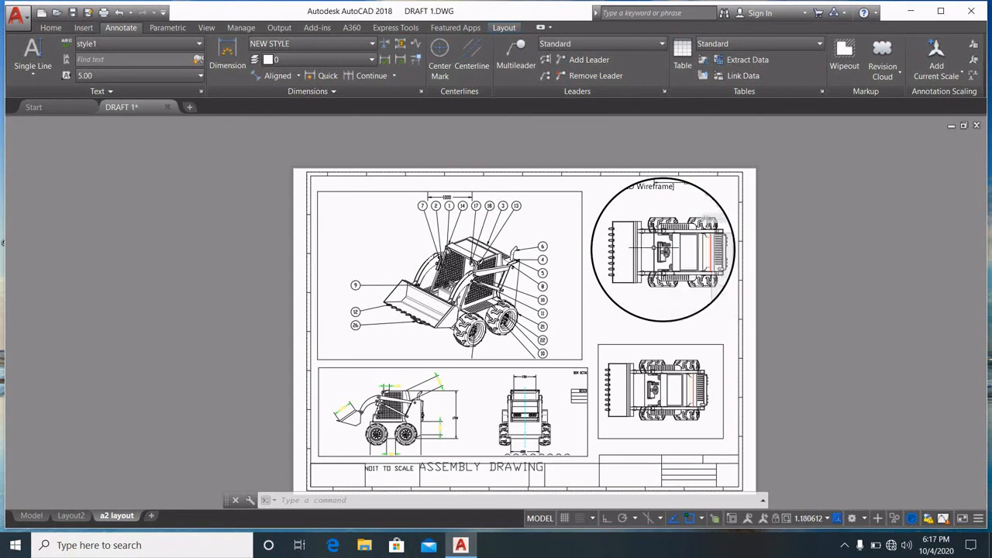
middle_drag(653, 249, 647, 252)
double_click(609, 333)
key(Escape)
key(Escape)
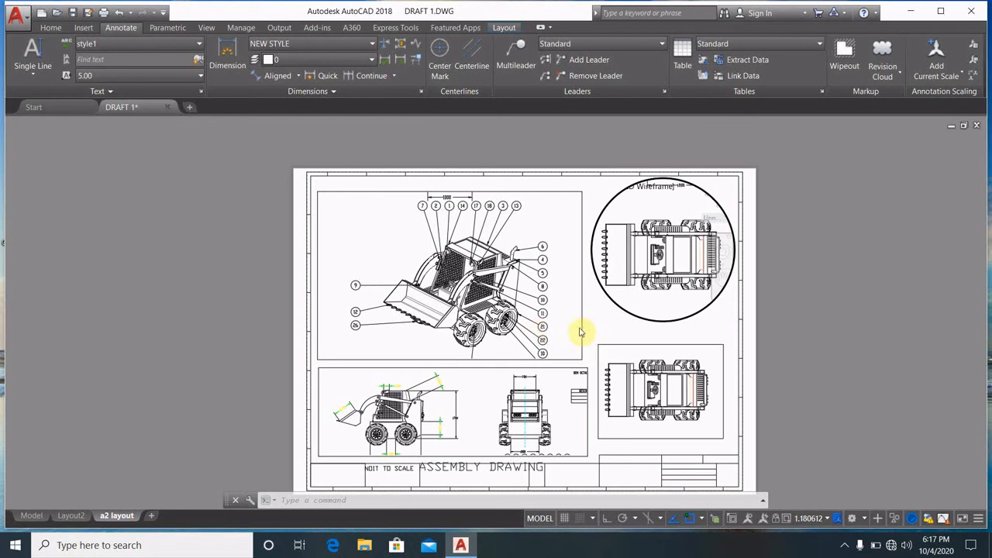
Step: Activate the large viewport with the ballooned isometric view and slightly reduce and reposition the loader inside it
click(547, 221)
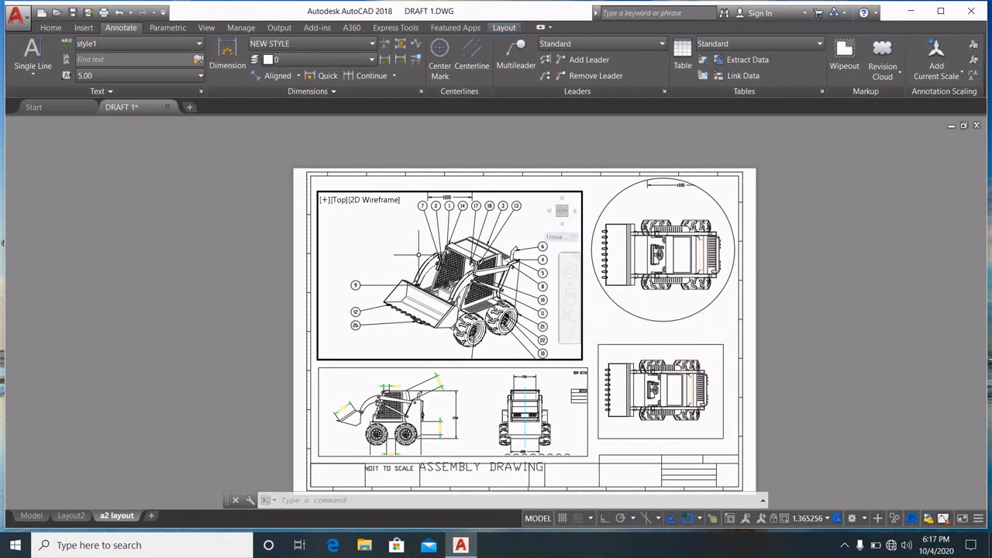
scroll(464, 292, up, 2)
scroll(464, 292, down, 2)
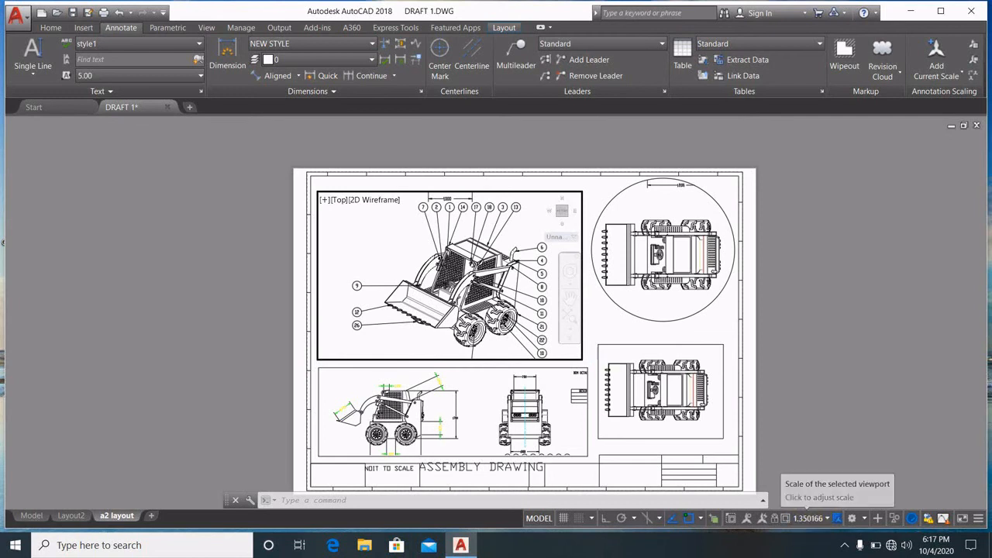
scroll(483, 285, up, 2)
scroll(482, 287, down, 2)
scroll(482, 287, up, 2)
scroll(483, 287, down, 2)
scroll(472, 289, up, 2)
scroll(471, 289, down, 2)
middle_drag(475, 303, 477, 293)
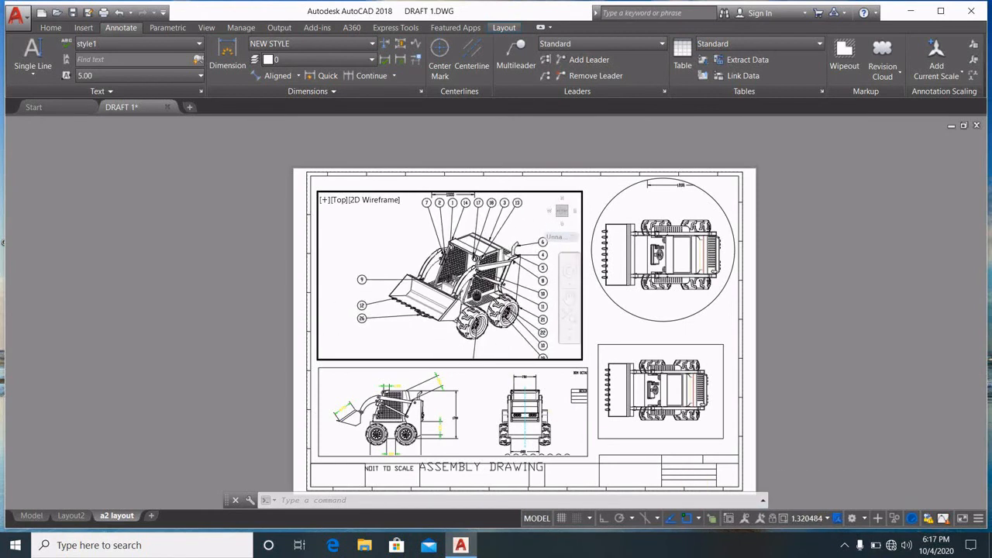
Step: Shift the isometric view until balloon 19 fits inside the large viewport, lock that viewport, and test the lock by panning
key(Escape)
key(Escape)
key(Escape)
scroll(482, 260, up, 3)
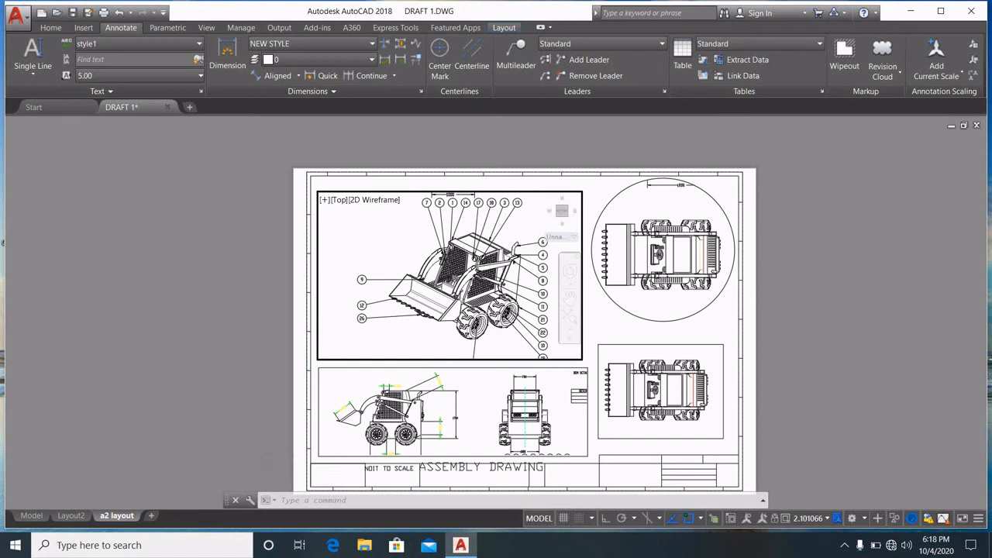
scroll(480, 259, down, 3)
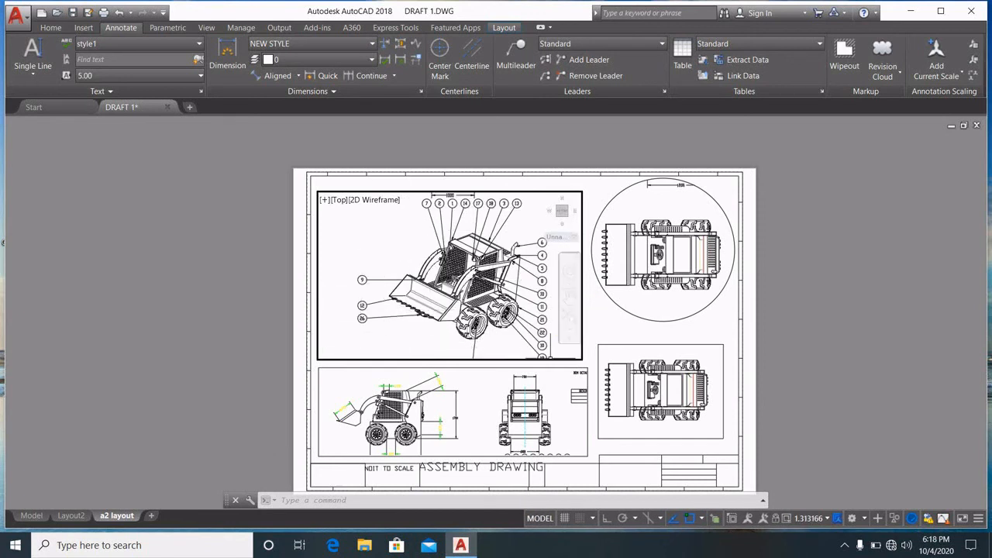
middle_drag(491, 341, 487, 338)
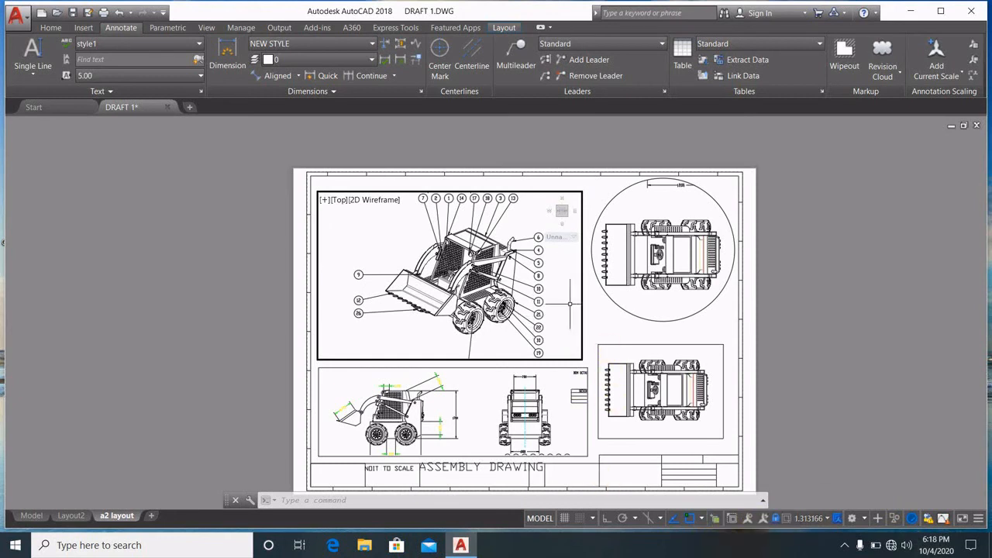
middle_drag(382, 238, 387, 223)
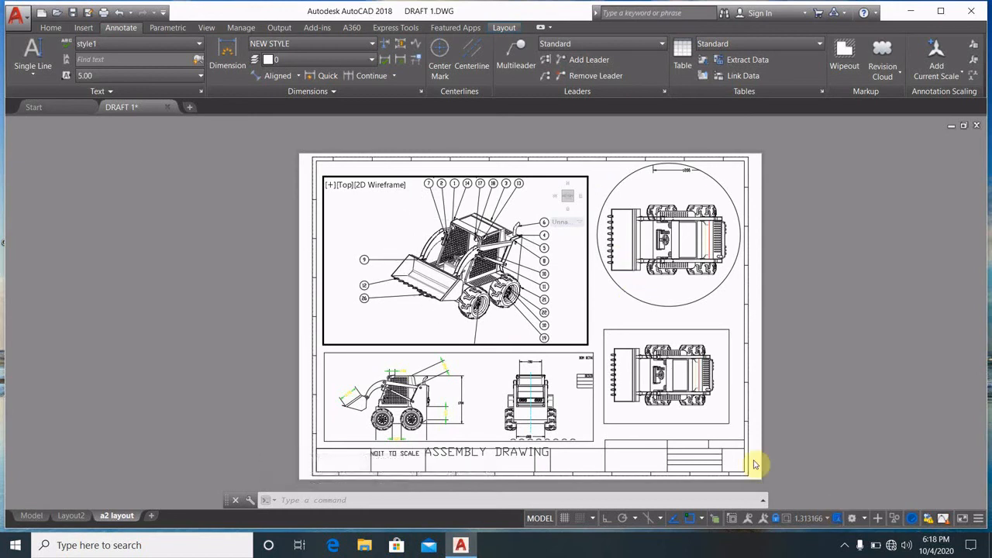
Step: Activate the small rectangular viewport with the top view and zoom it out until all the loader views show
scroll(704, 377, up, 4)
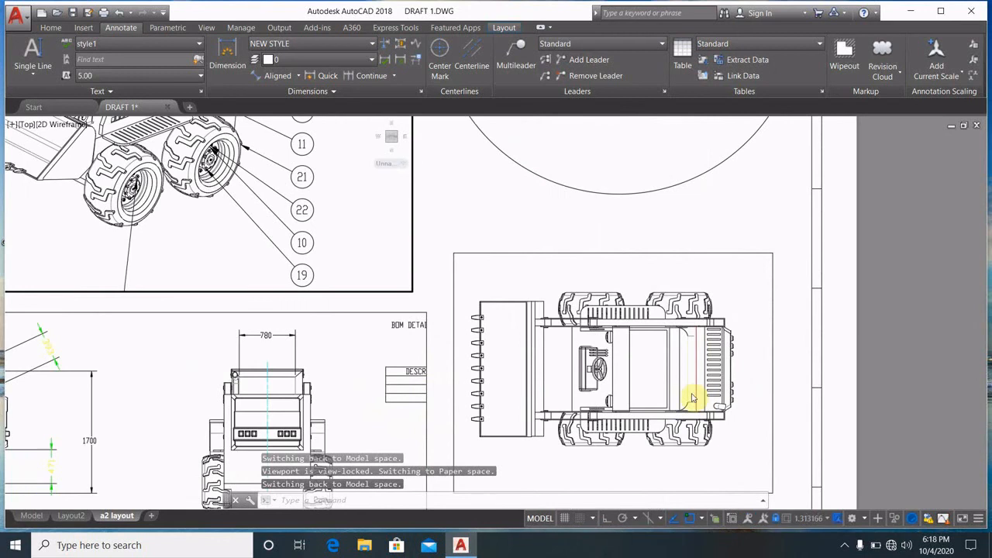
double_click(721, 474)
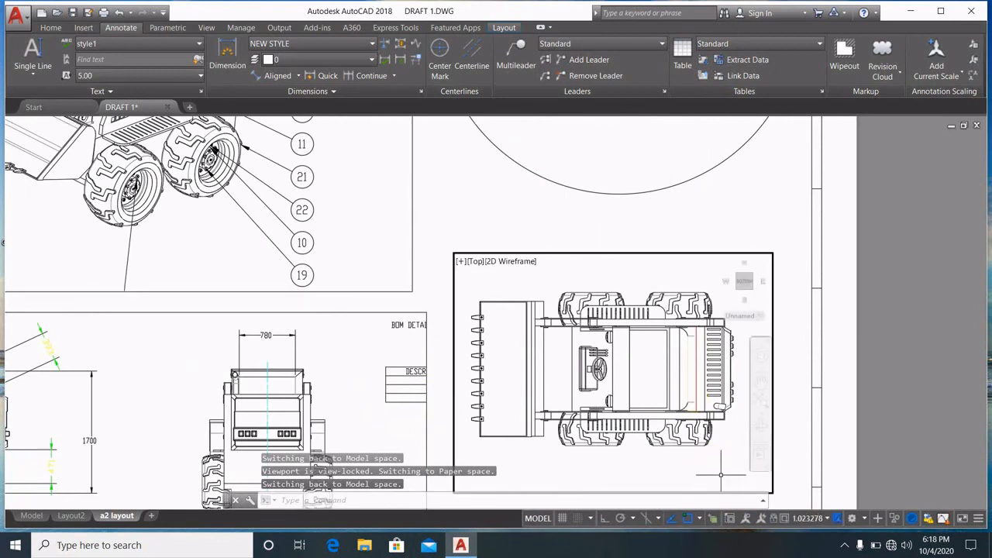
mouse_move(721, 473)
middle_down()
mouse_move(737, 424)
mouse_move(729, 474)
middle_up()
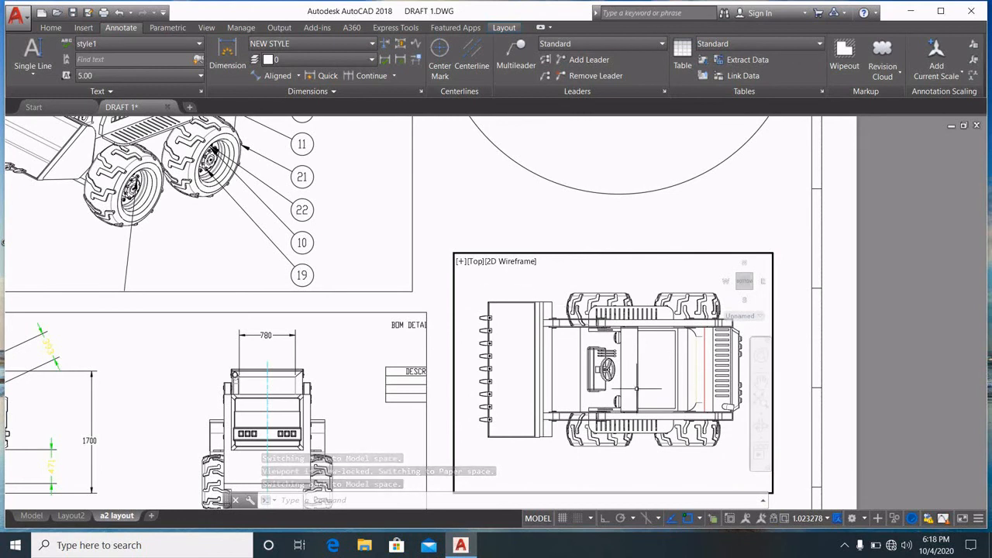
scroll(651, 395, down, 1)
scroll(656, 388, down, 8)
middle_drag(663, 386, 583, 387)
scroll(589, 383, up, 2)
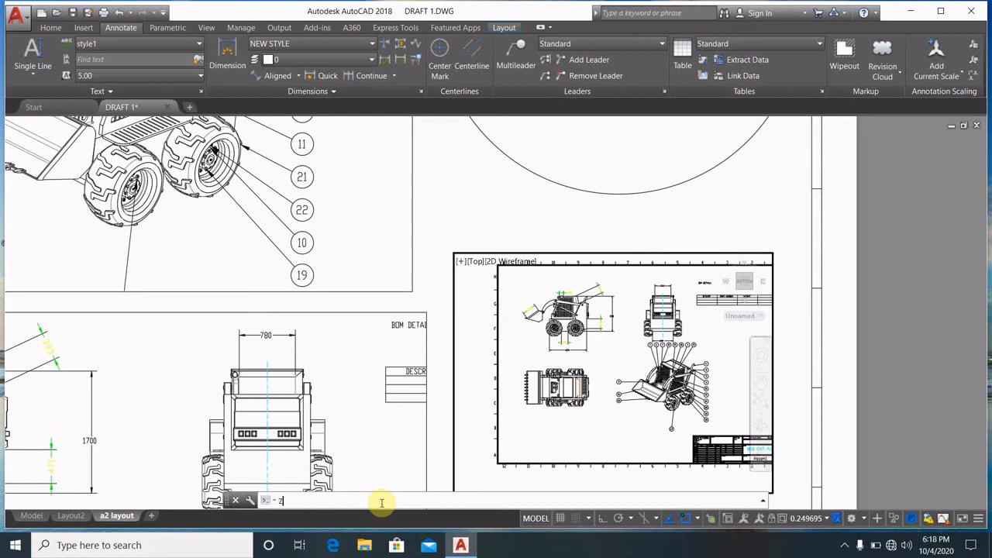
Step: Use the Zoom command with a window around the loader's top view to fill the small rectangular viewport
key(Return)
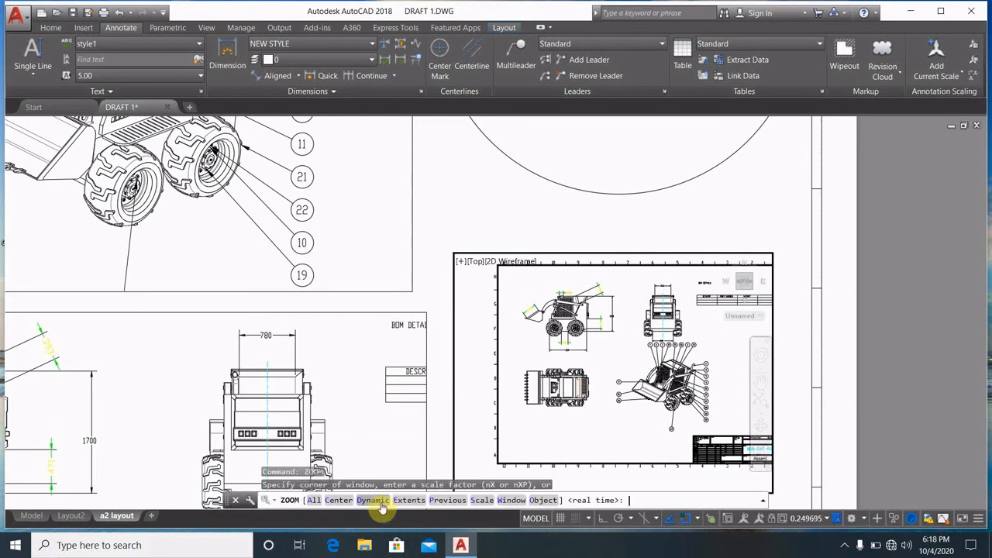
scroll(587, 378, down, 2)
scroll(587, 376, up, 4)
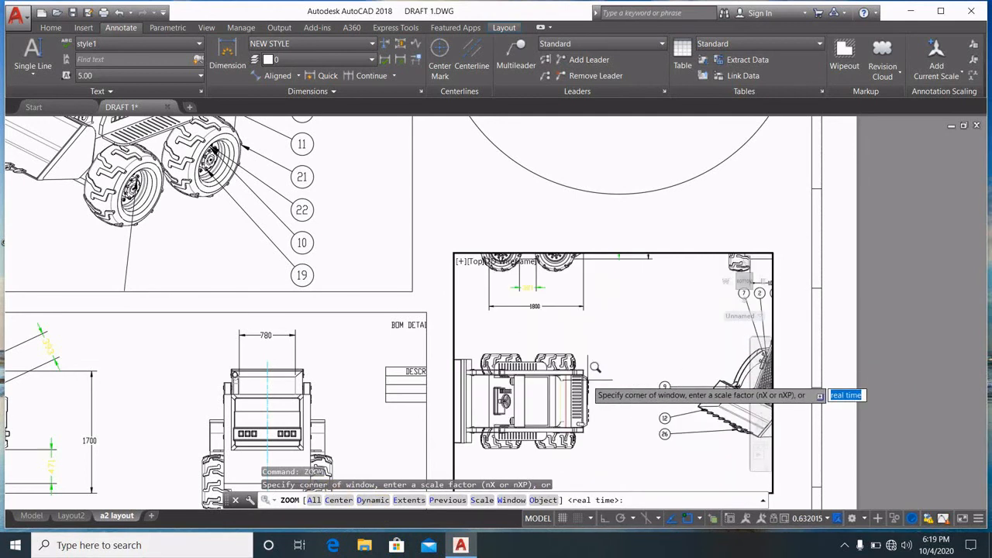
click(478, 356)
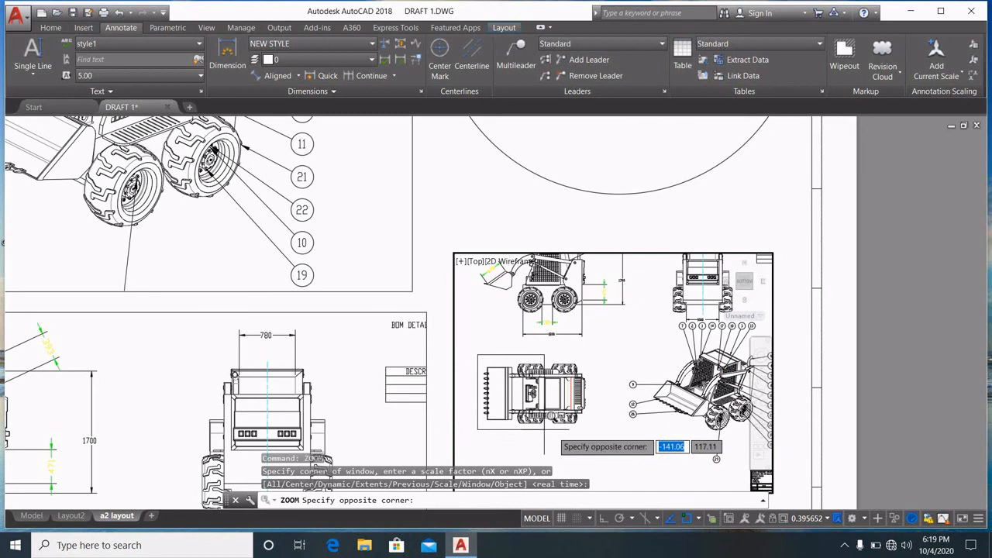
click(599, 434)
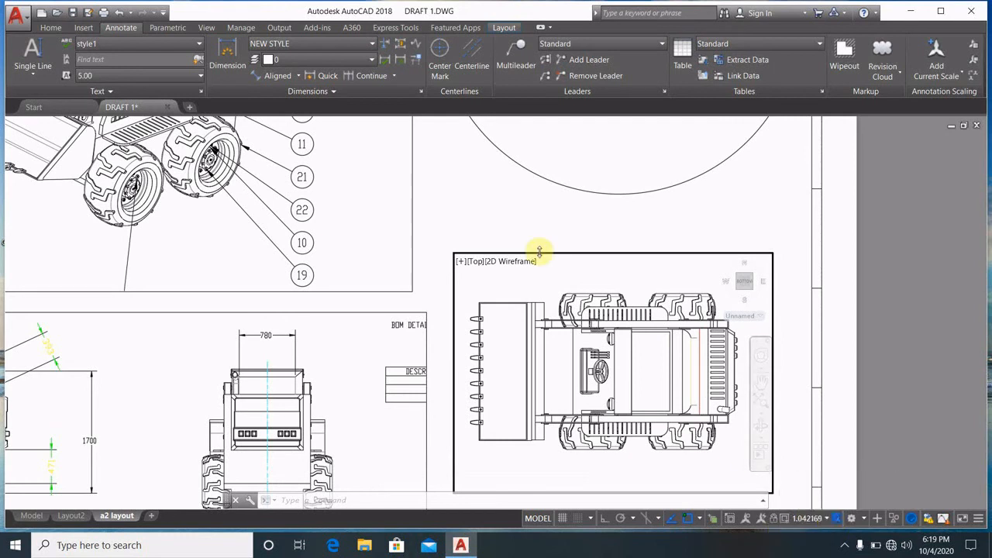
Step: Try a 1:100 scale in the small rectangular viewport and zoom back in on the loader's top view
click(829, 522)
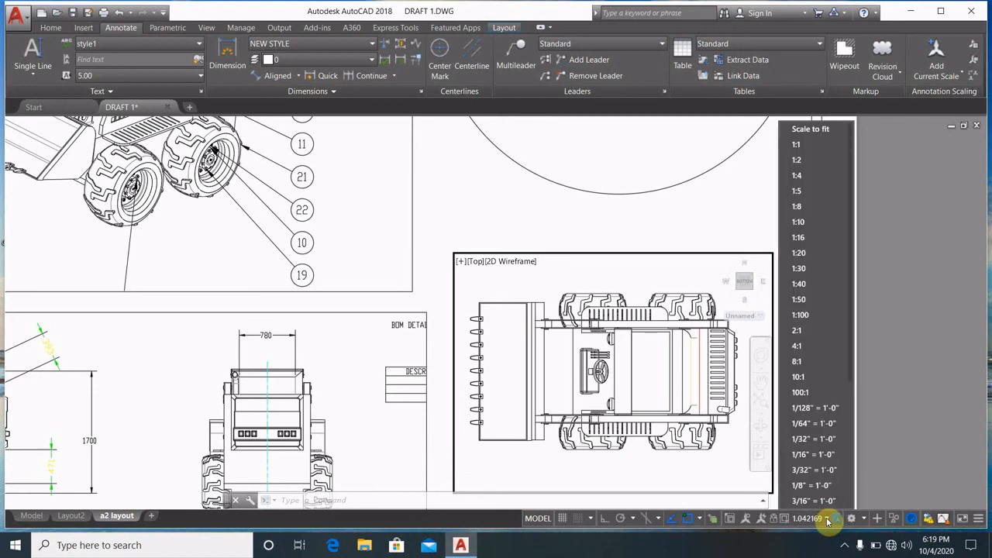
click(806, 315)
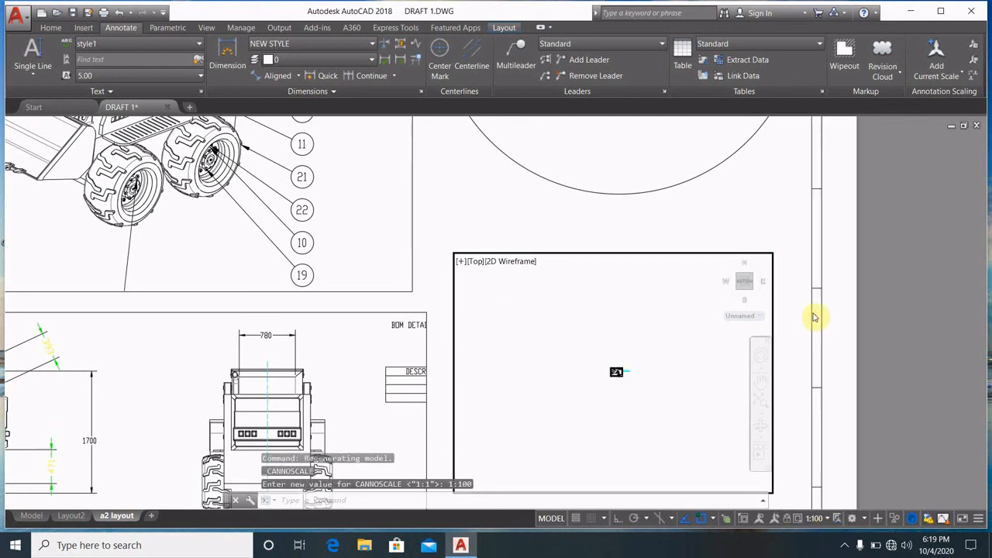
scroll(618, 370, up, 5)
scroll(618, 370, up, 10)
scroll(640, 362, up, 6)
scroll(640, 361, down, 4)
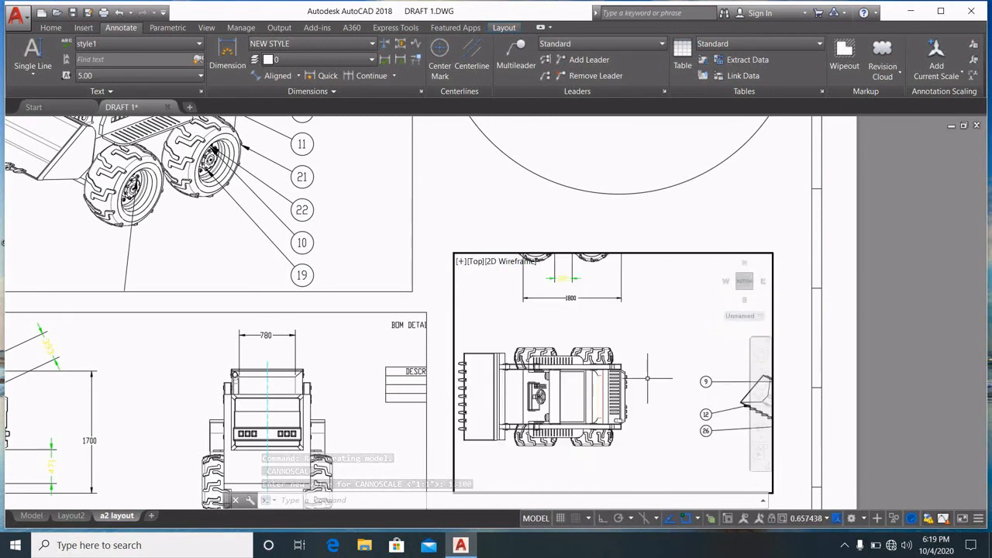
Step: Try a 1:10 scale in the small rectangular viewport
click(865, 520)
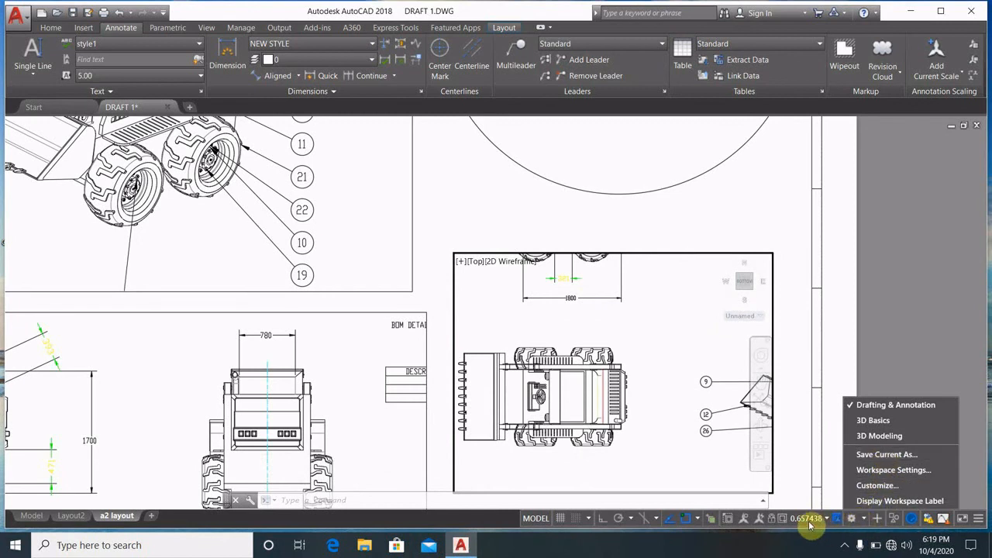
click(829, 519)
click(829, 519)
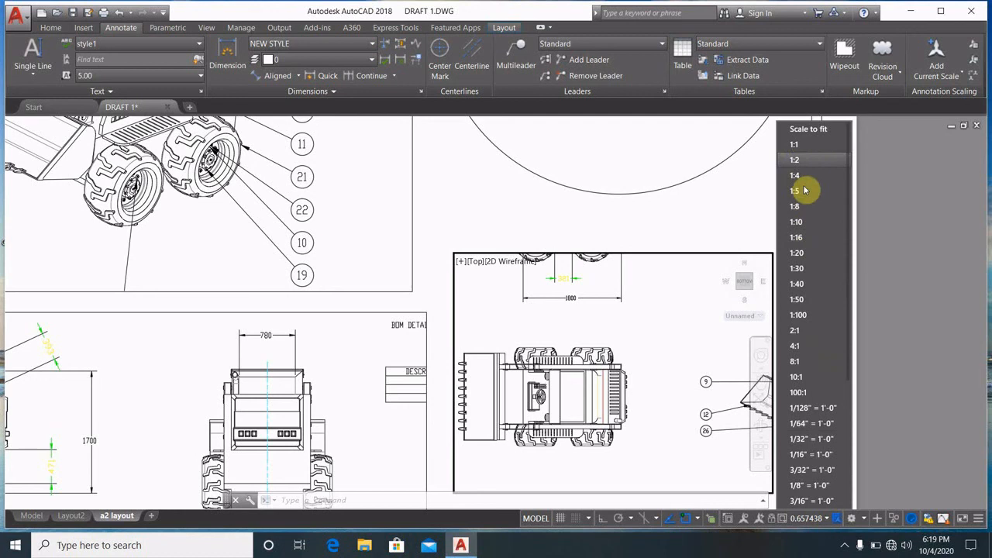
click(808, 221)
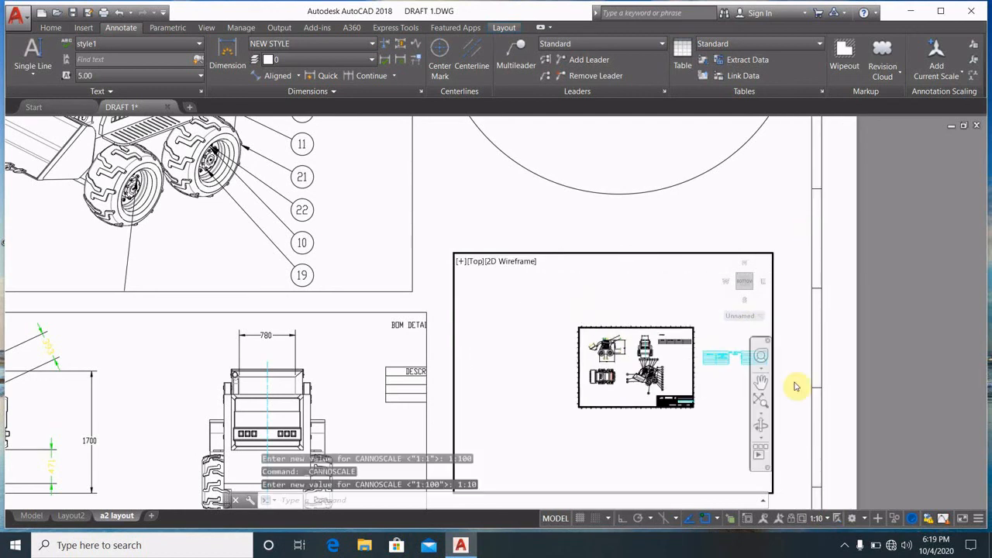
Step: Set the small rectangular viewport's scale to 1:1 and reframe the loader's whole top view inside it
click(831, 518)
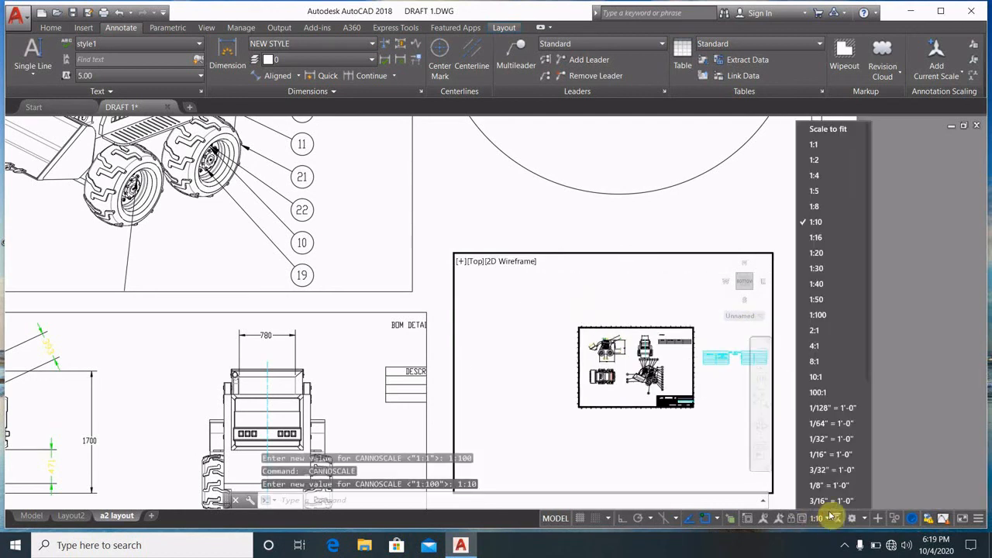
click(814, 144)
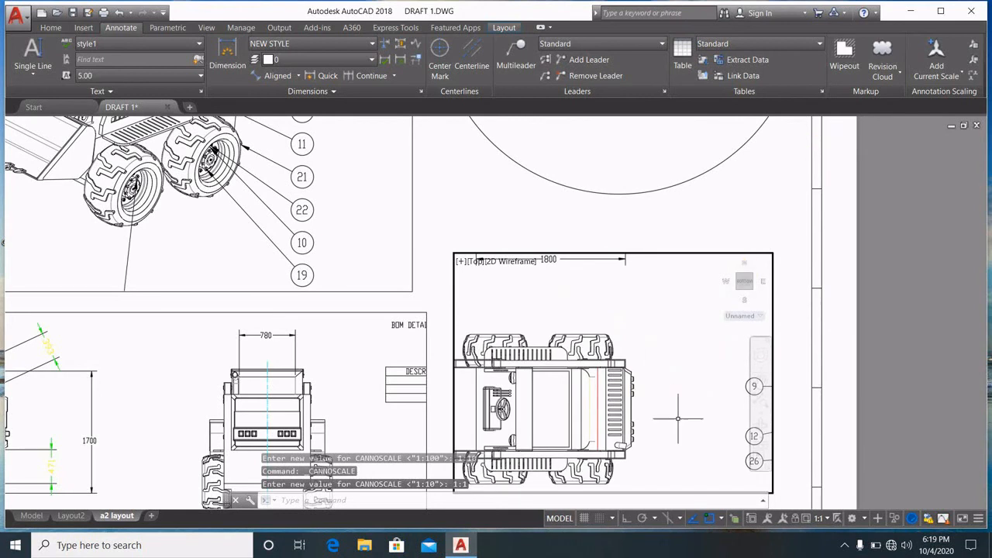
scroll(662, 406, down, 2)
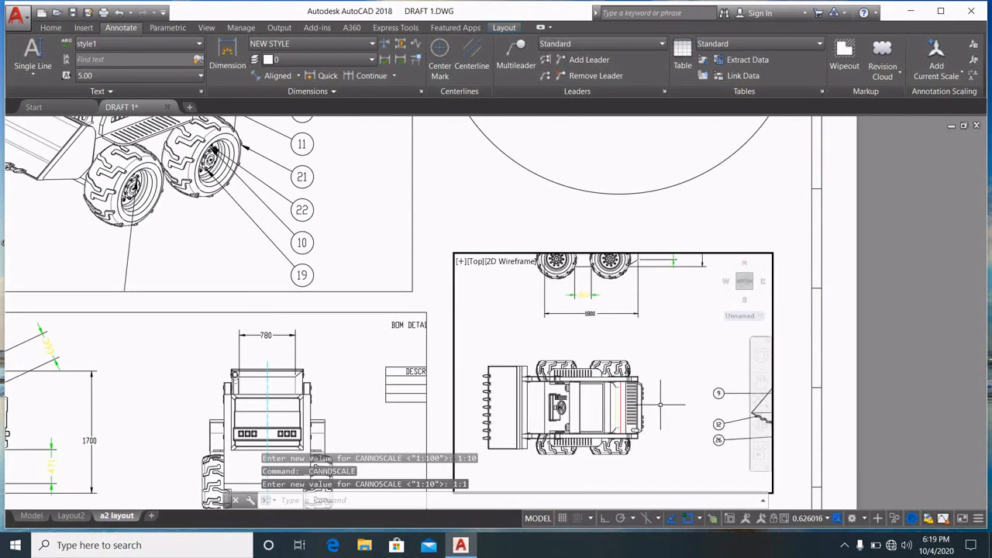
middle_drag(663, 406, 687, 390)
scroll(617, 392, up, 2)
middle_drag(616, 391, 645, 390)
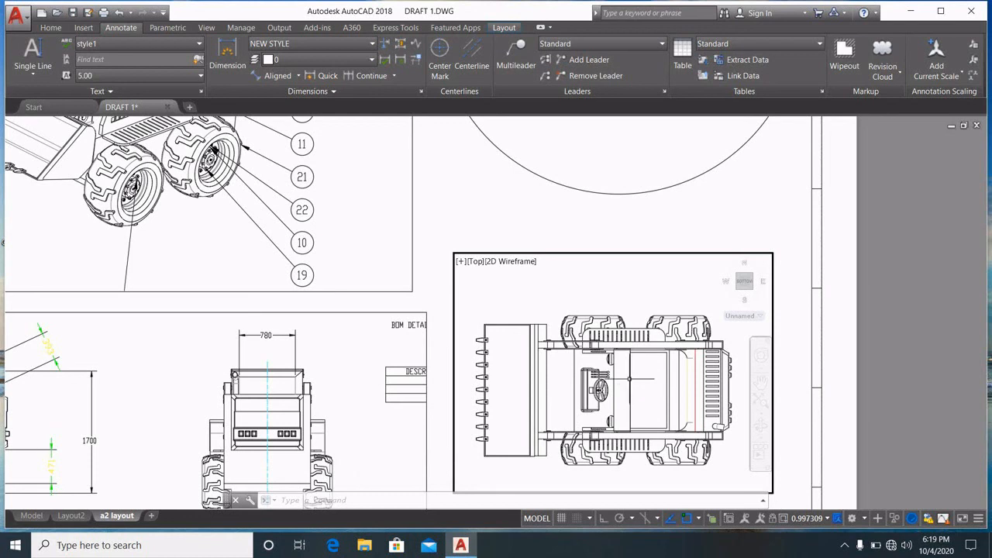
middle_drag(655, 379, 656, 370)
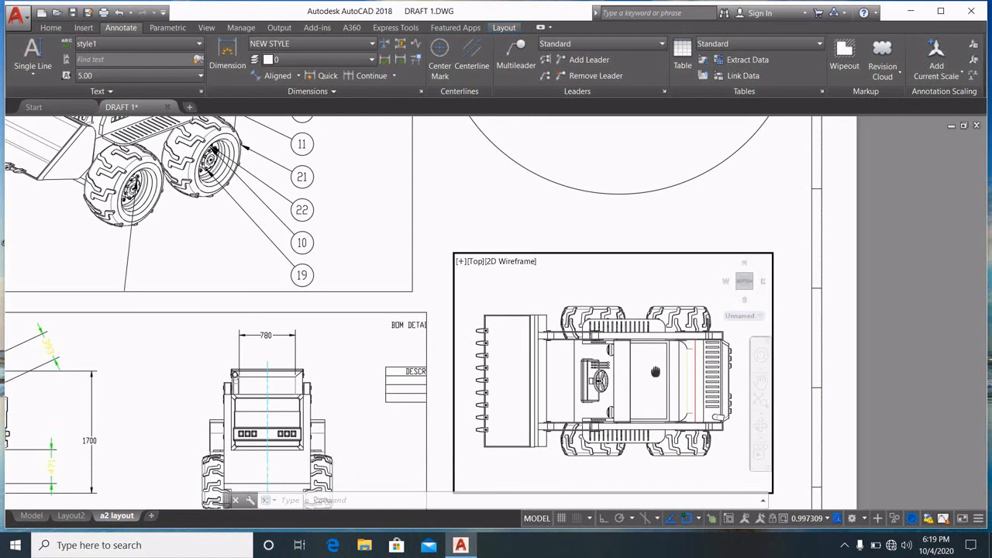
scroll(465, 292, down, 5)
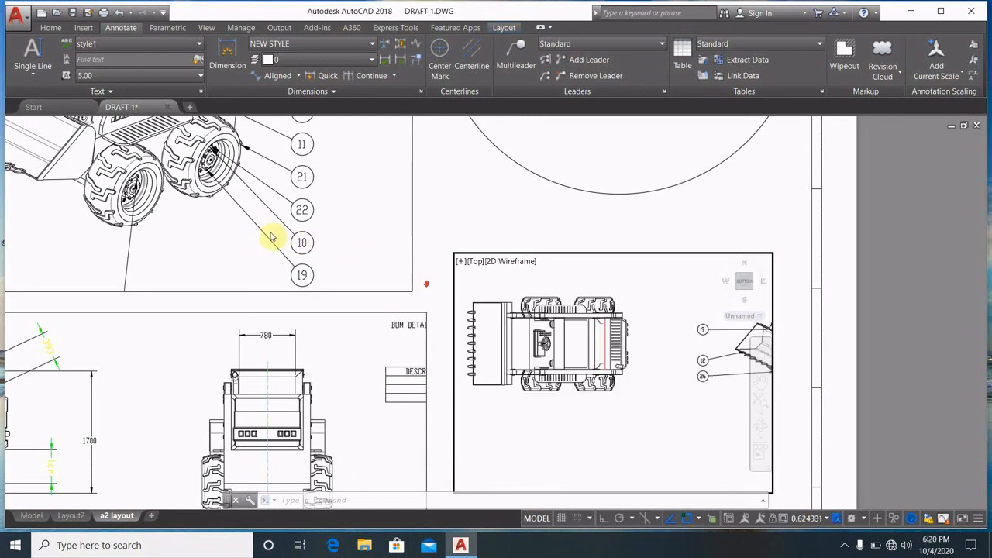
middle_drag(525, 338, 678, 397)
scroll(583, 388, up, 5)
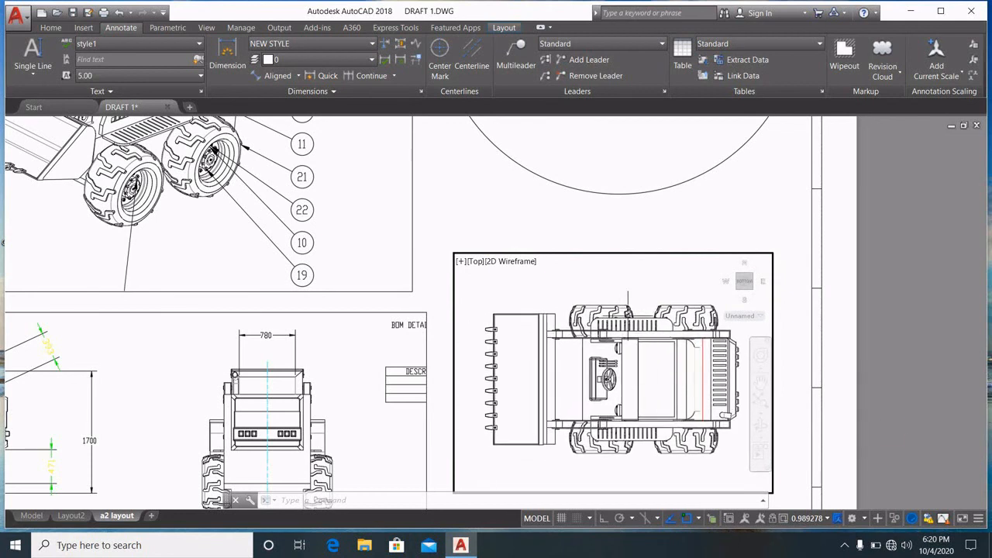
click(759, 459)
mouse_move(543, 331)
mouse_down()
mouse_move(546, 365)
mouse_move(636, 419)
mouse_move(605, 364)
mouse_move(625, 324)
mouse_up()
key(Escape)
key(Escape)
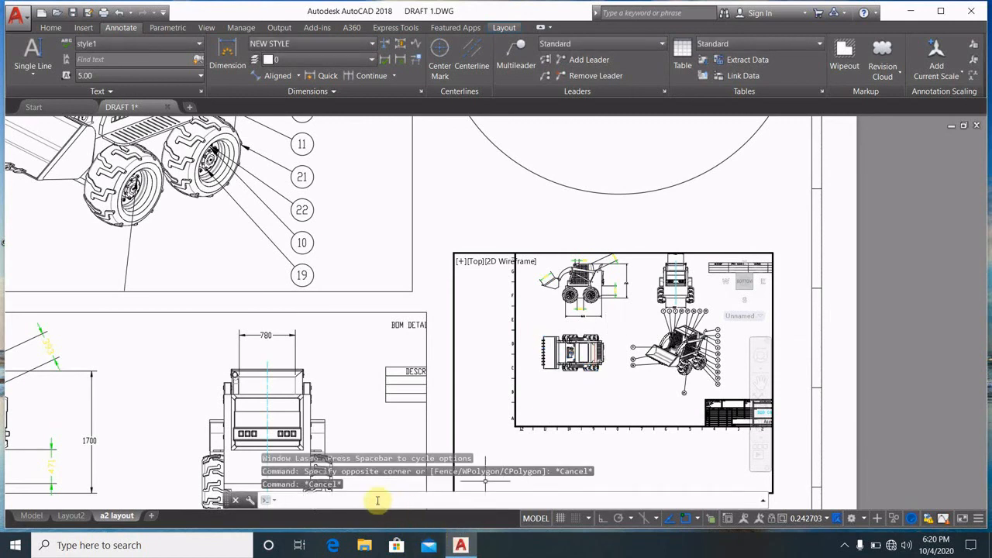
Step: Zoom in on a window drawn around the loader's top view so it fills the small rectangular viewport
text(m)
key(Return)
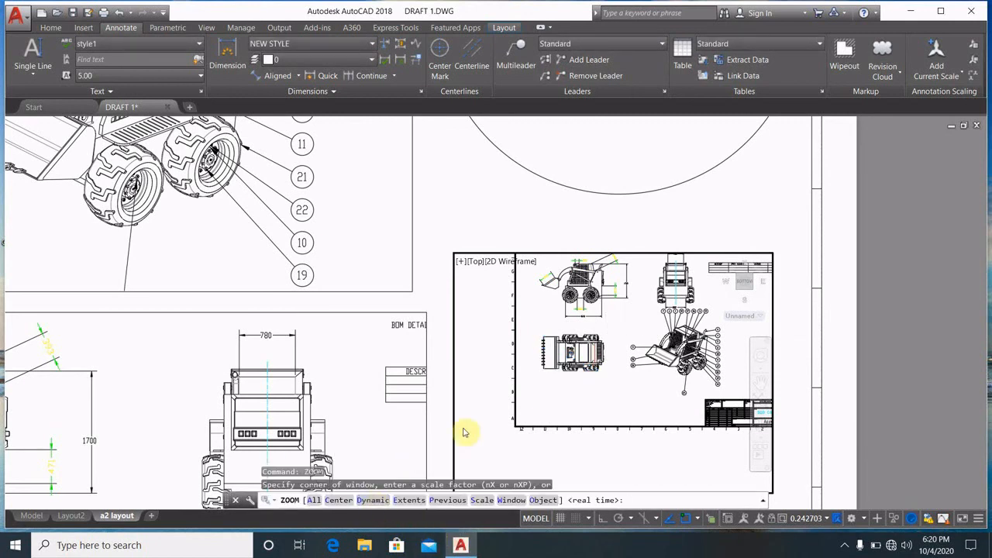
scroll(554, 337, up, 2)
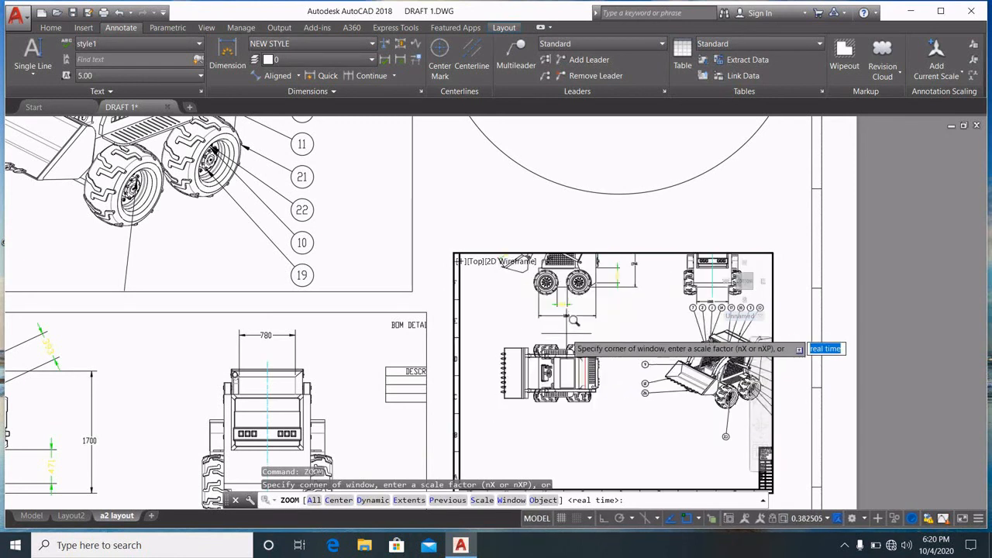
click(491, 334)
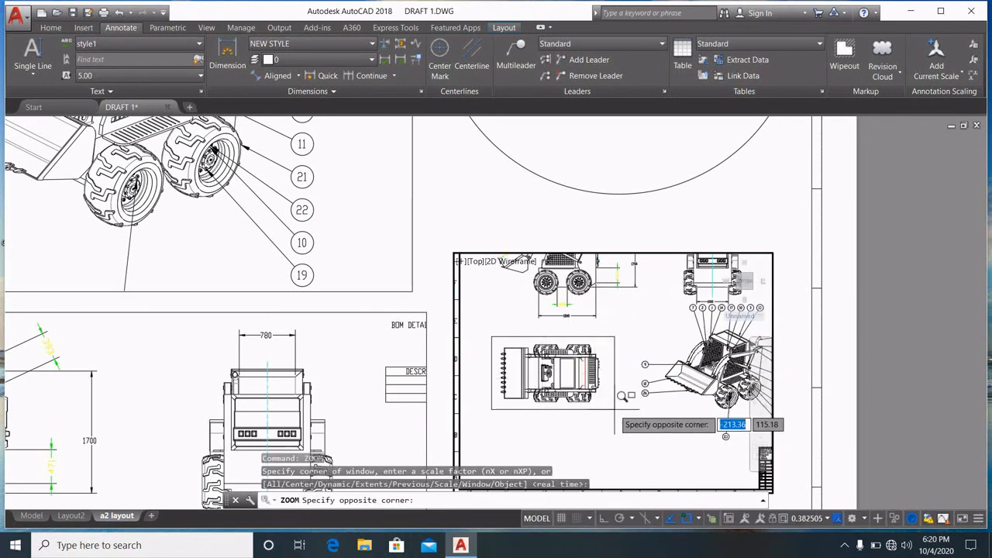
click(622, 398)
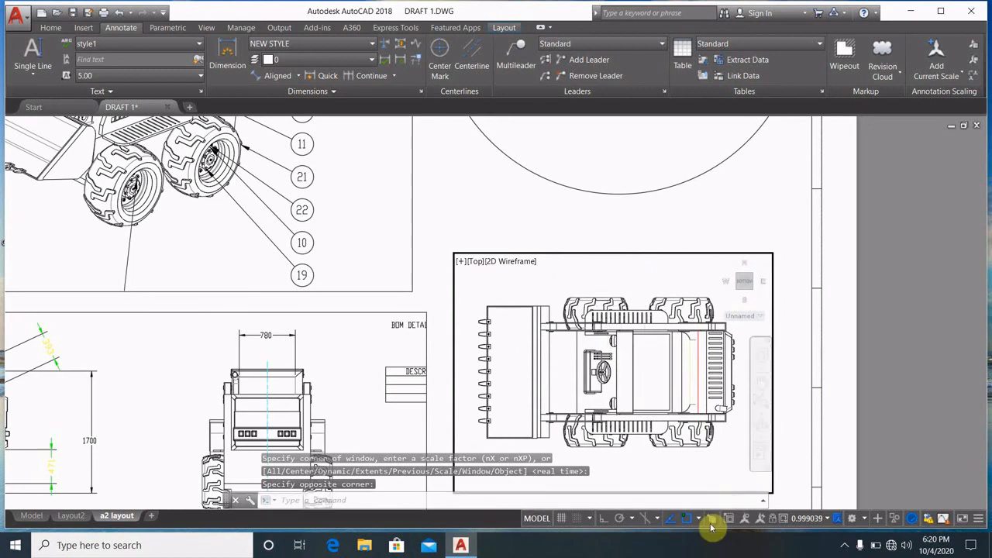
Step: Lock the small rectangular viewport's view and check the lock by zooming in and out over it
click(774, 519)
scroll(594, 359, up, 3)
scroll(594, 359, down, 6)
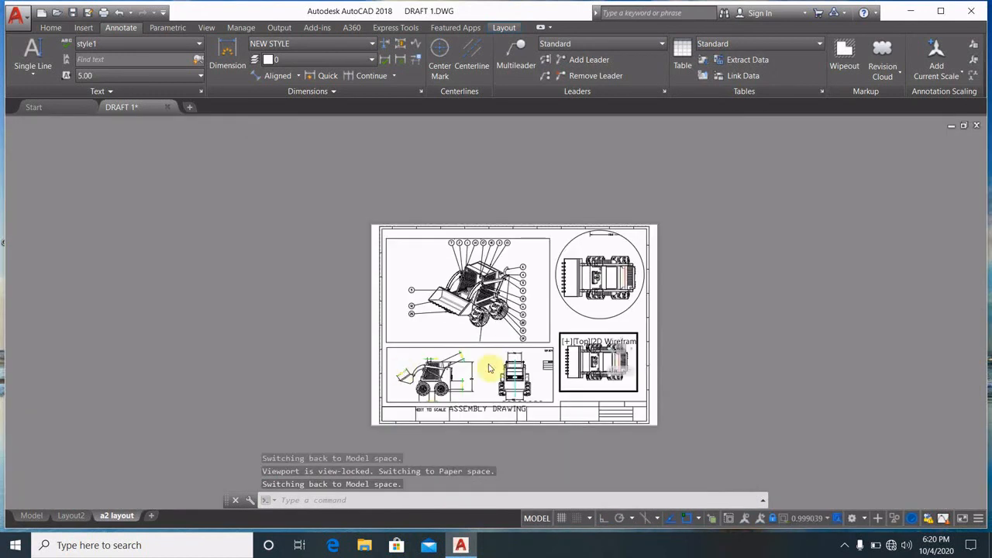
Step: Activate the wide lower viewport and use the Zoom command with a window around the loader's dimensioned side view
scroll(489, 368, up, 2)
scroll(491, 387, up, 2)
click(479, 370)
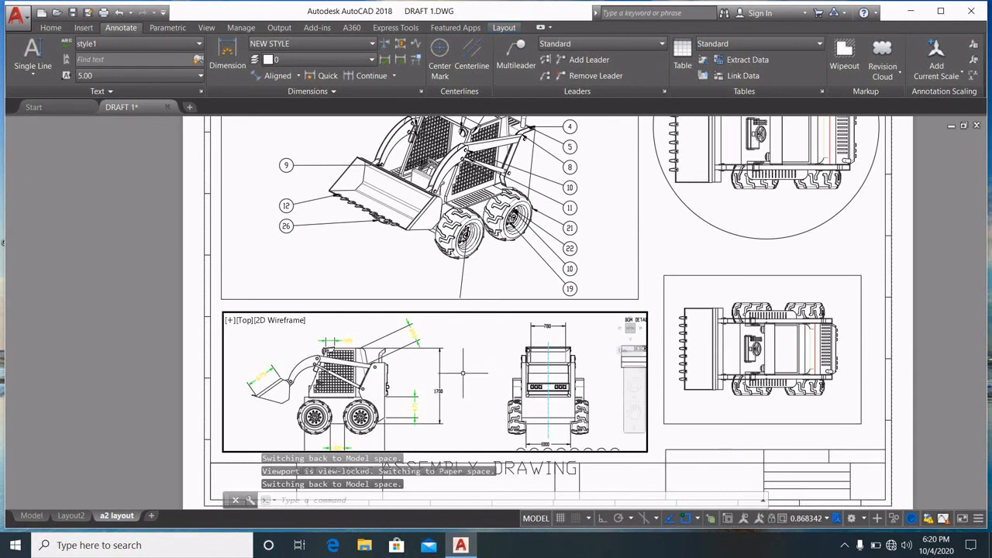
scroll(463, 373, up, 1)
scroll(463, 374, down, 3)
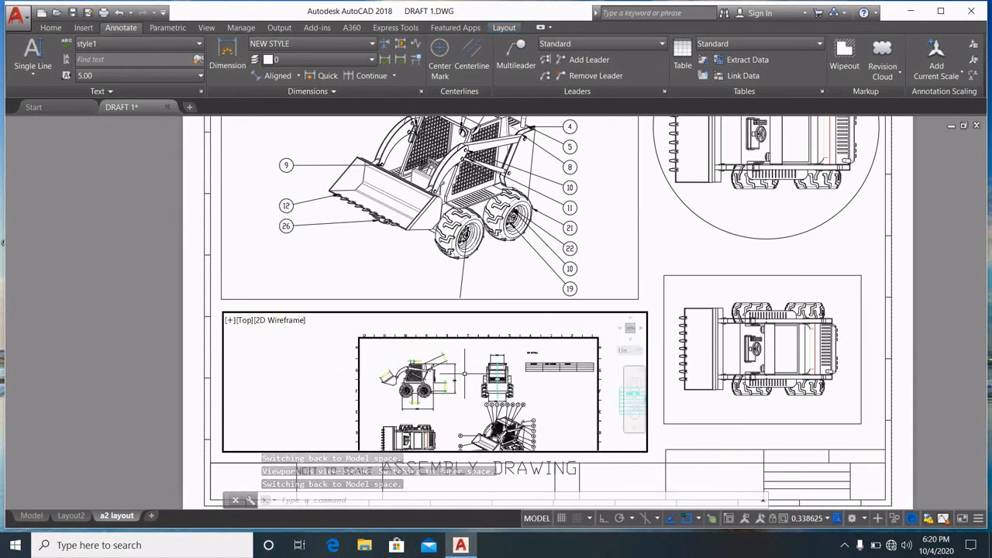
scroll(466, 373, up, 2)
middle_drag(470, 388, 544, 384)
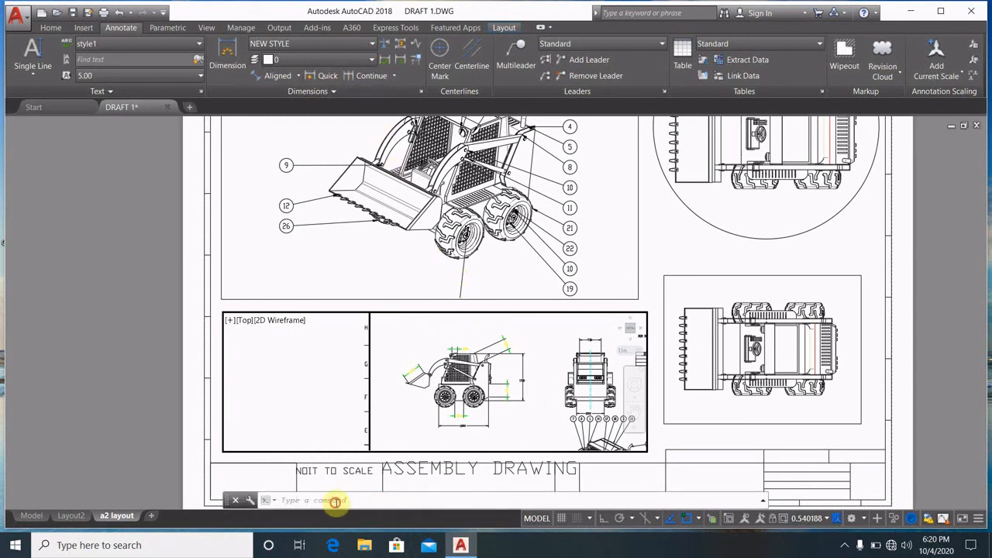
text(zoom)
key(Return)
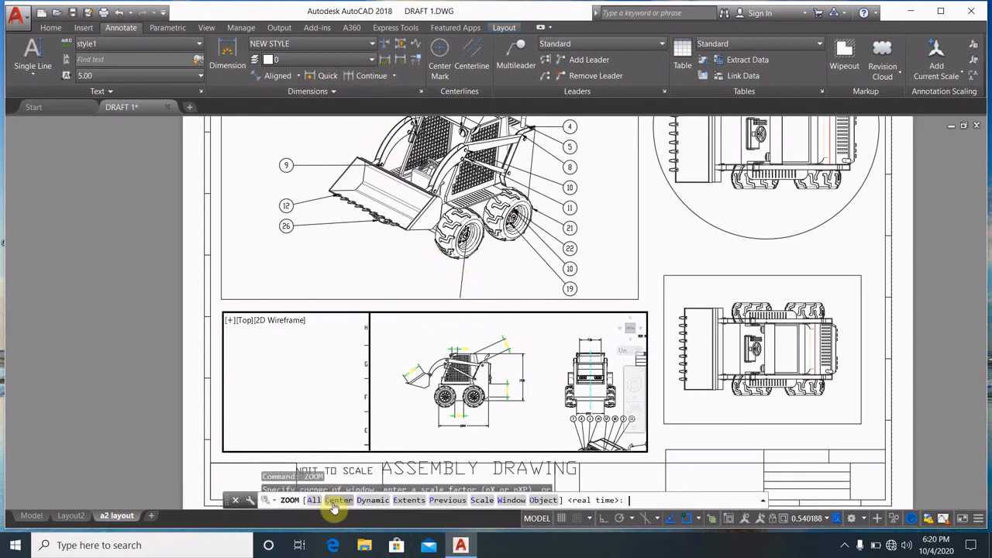
click(394, 329)
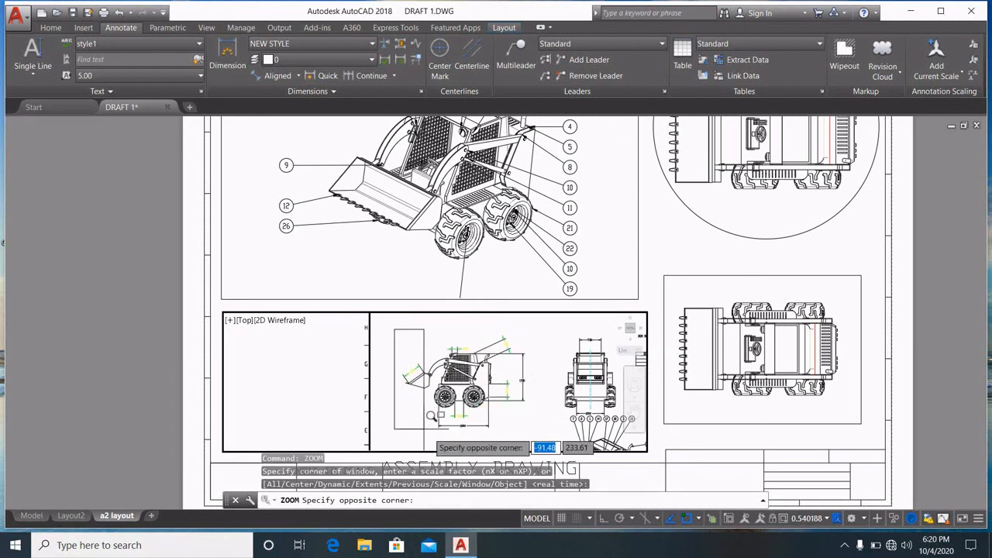
click(539, 438)
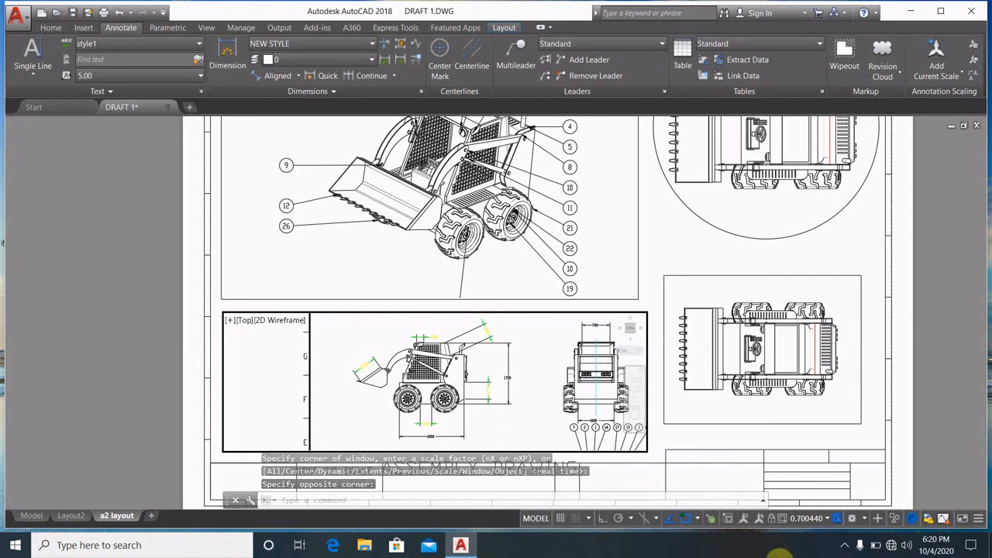
Step: Try the scales 8:1, 2:1 and 1:1 in the wide lower viewport
click(826, 520)
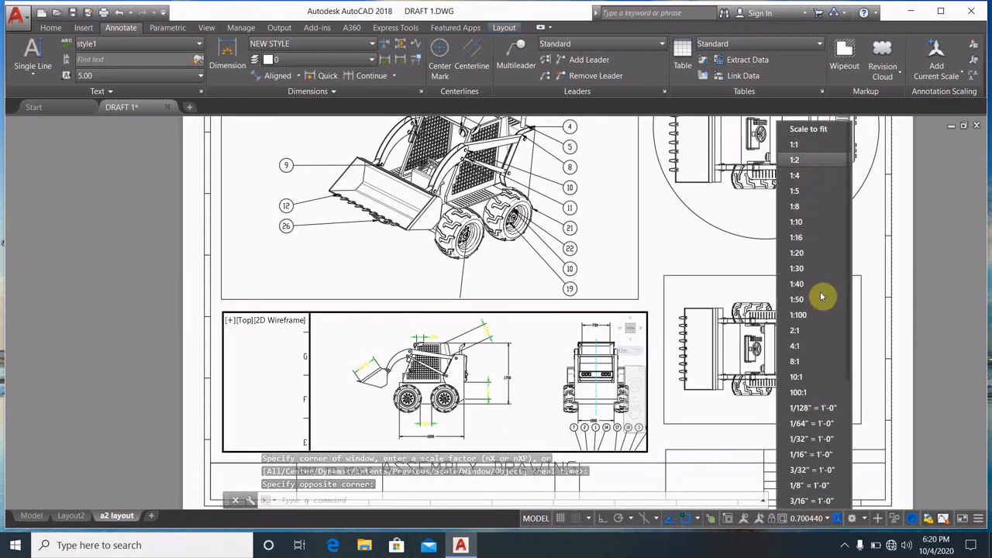
click(807, 367)
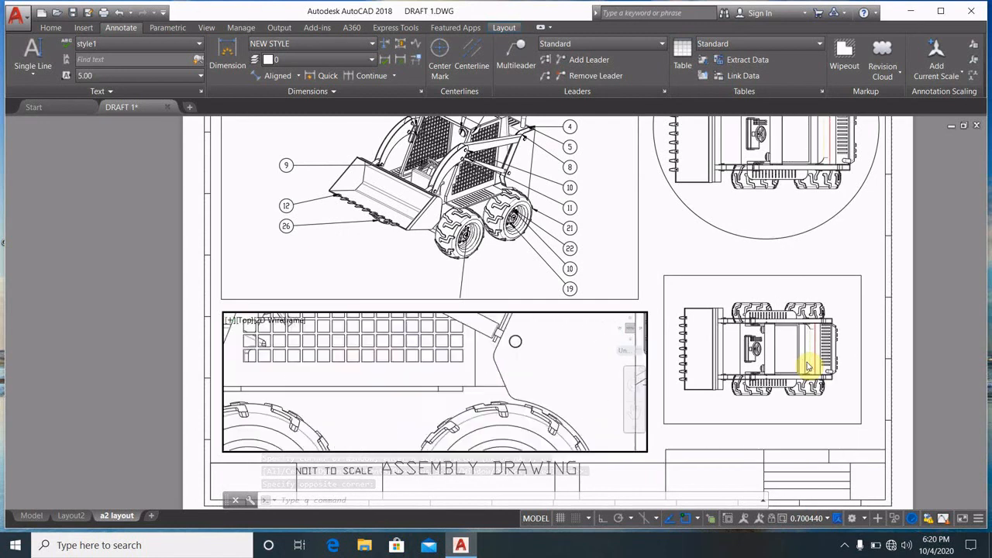
click(827, 520)
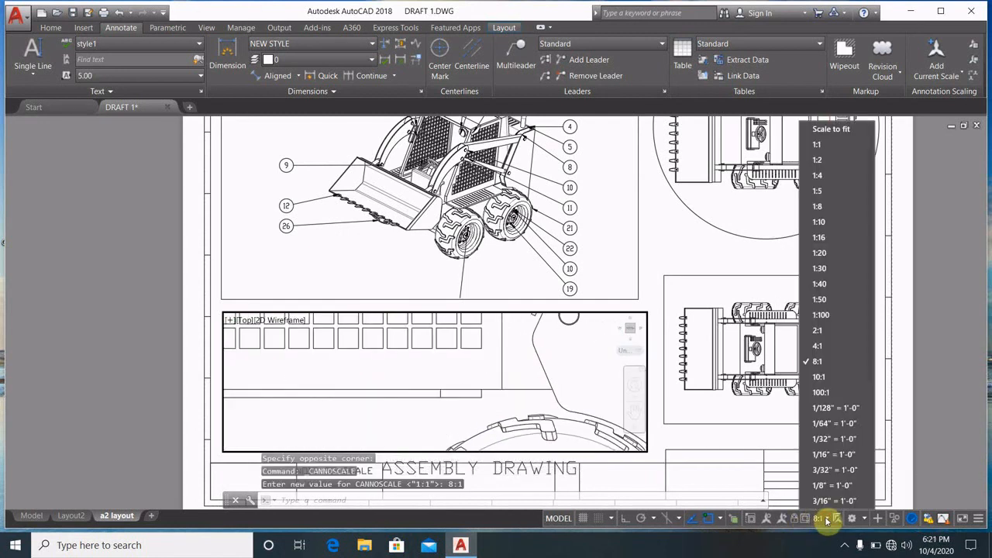
click(824, 328)
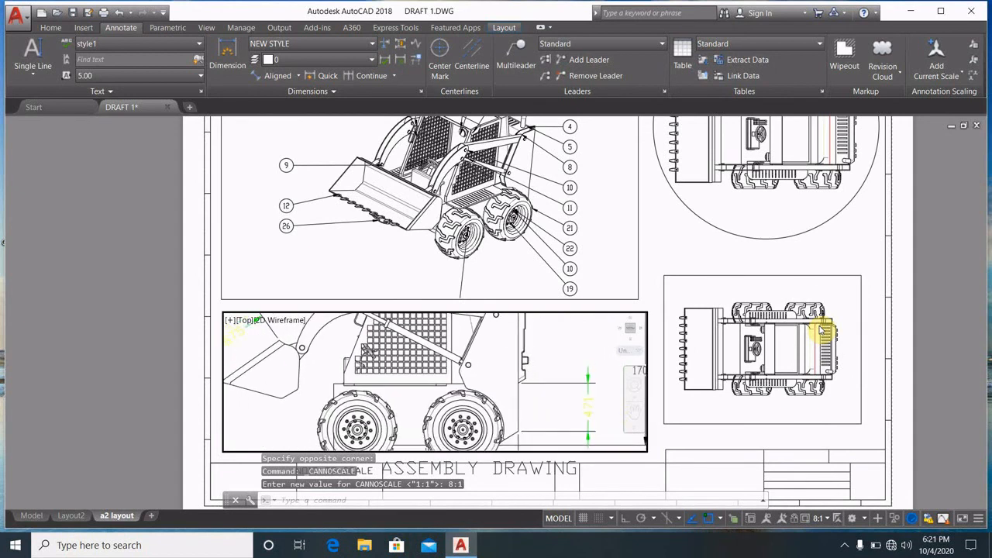
click(831, 520)
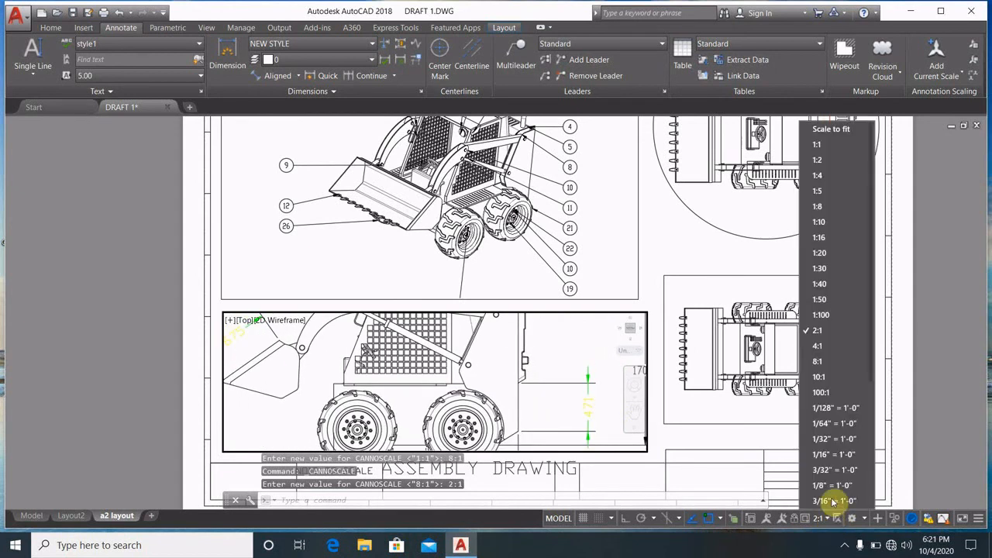
click(827, 147)
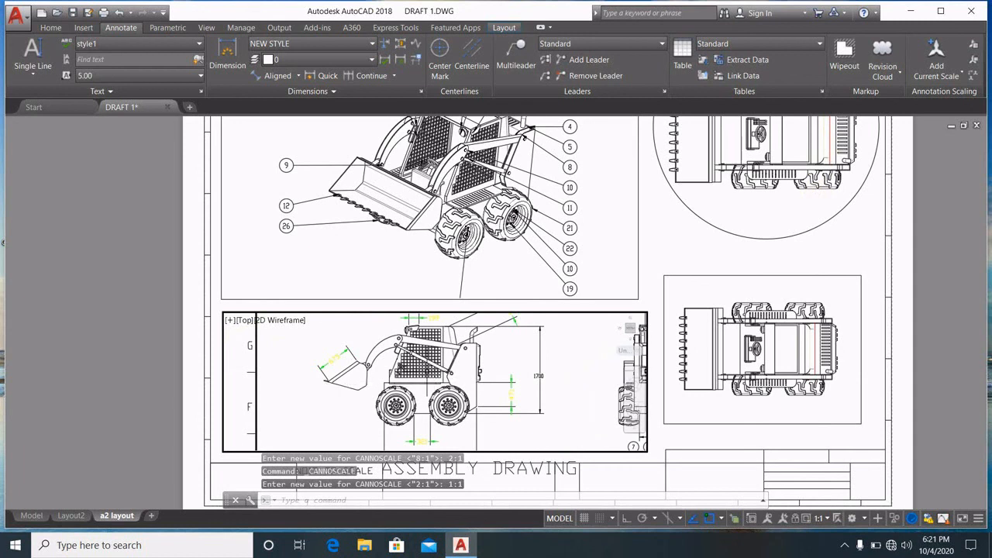
Step: Reframe the wide lower viewport freehand so the loader's dimensioned side and front views both fit inside it
mouse_move(428, 372)
middle_down()
mouse_move(434, 349)
mouse_move(434, 390)
middle_up()
scroll(434, 392, down, 3)
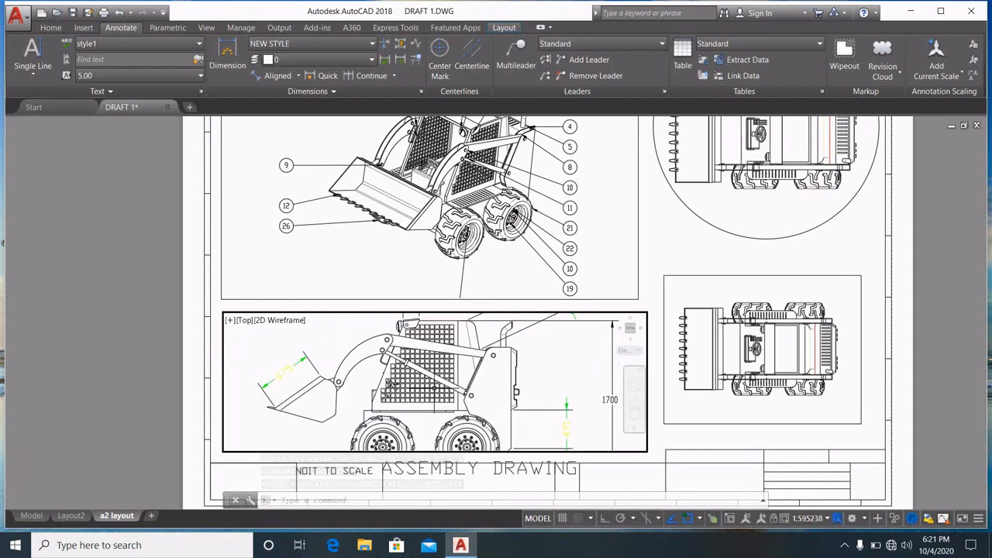
middle_drag(434, 388, 362, 380)
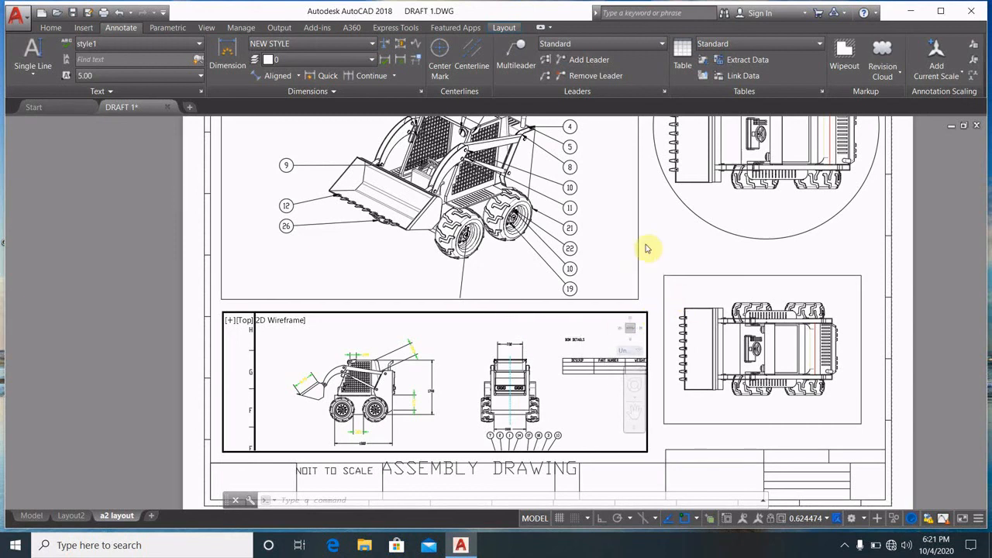
Step: Lock the wide lower viewport's view and return to paper space
double_click(648, 247)
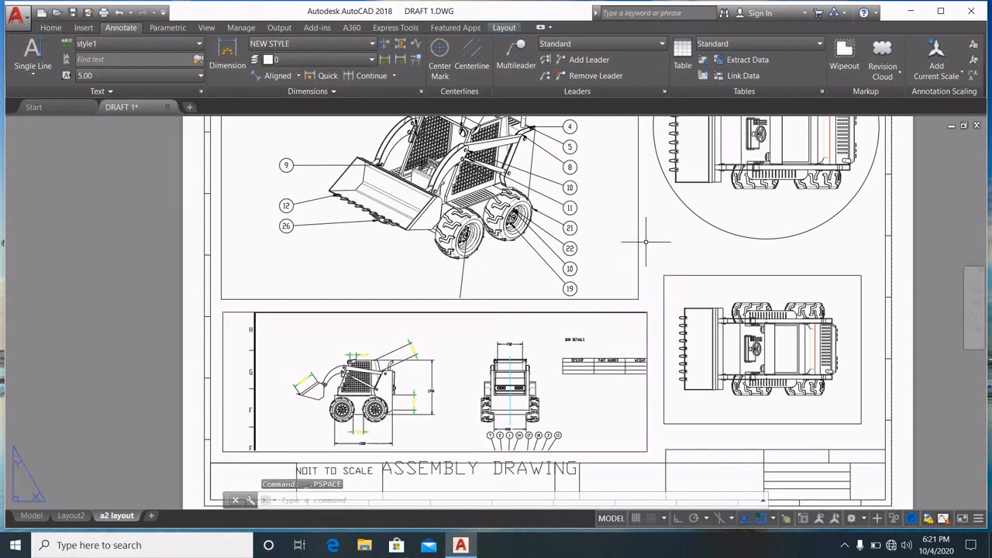
double_click(475, 335)
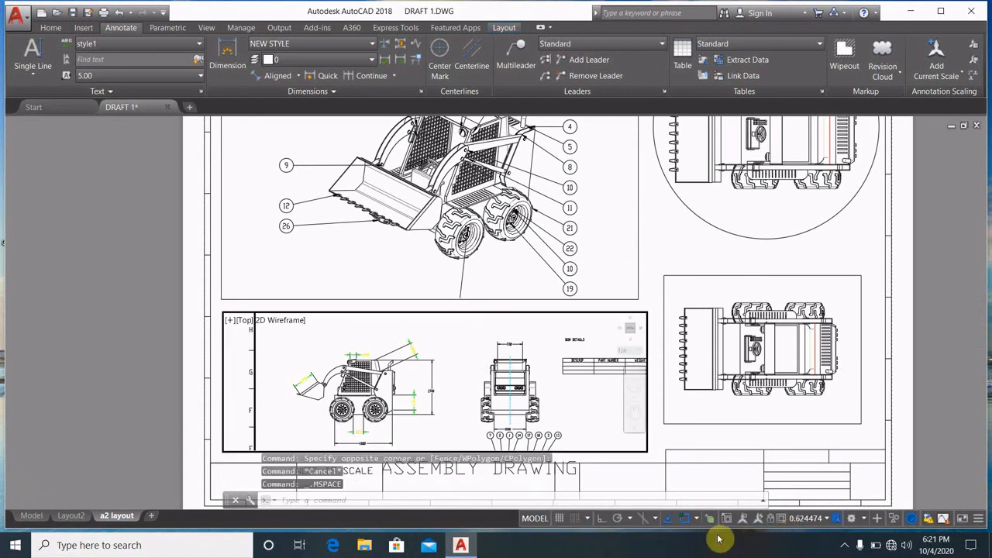
double_click(659, 256)
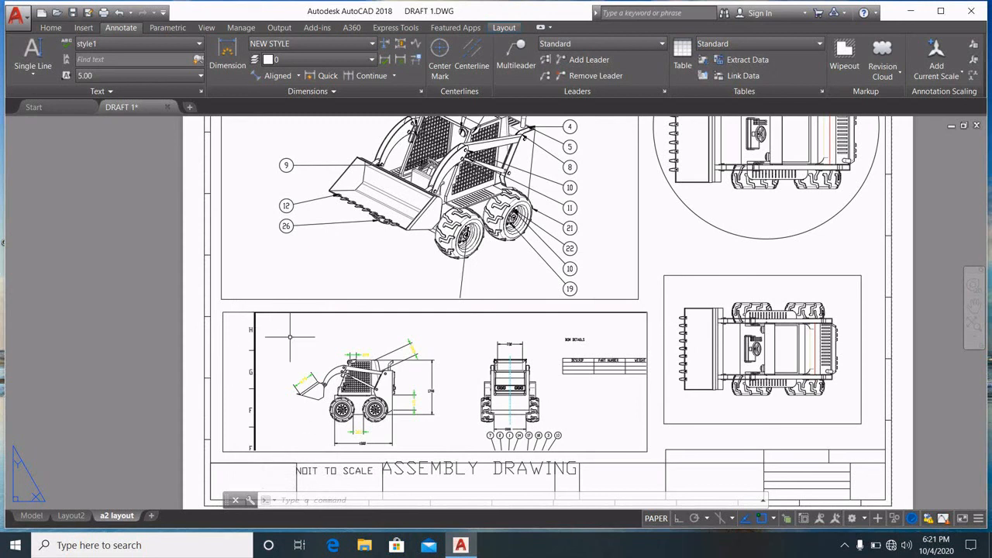
Step: Stretch the two left corners of the wide lower viewport inward to crop out the sheet border beside the side view
click(223, 348)
click(223, 313)
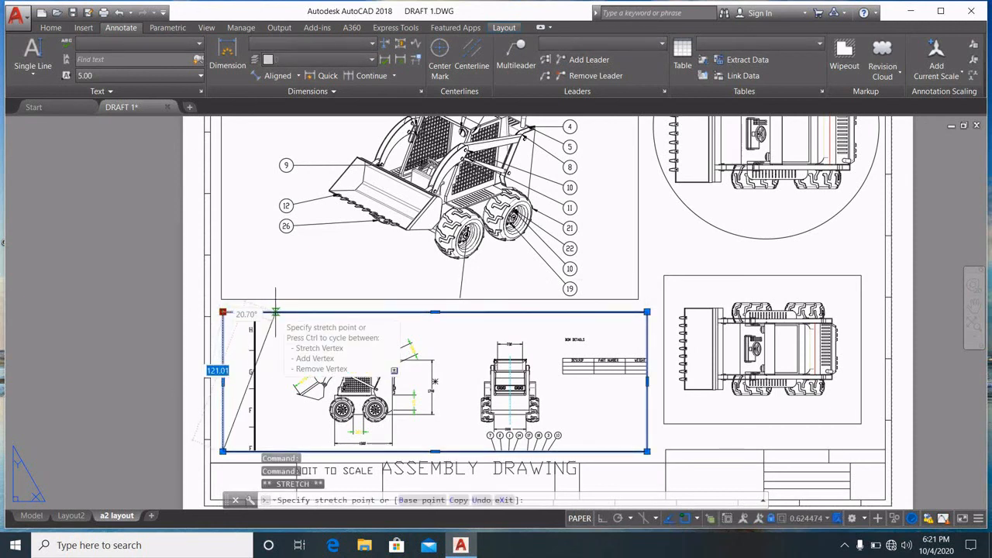
click(276, 313)
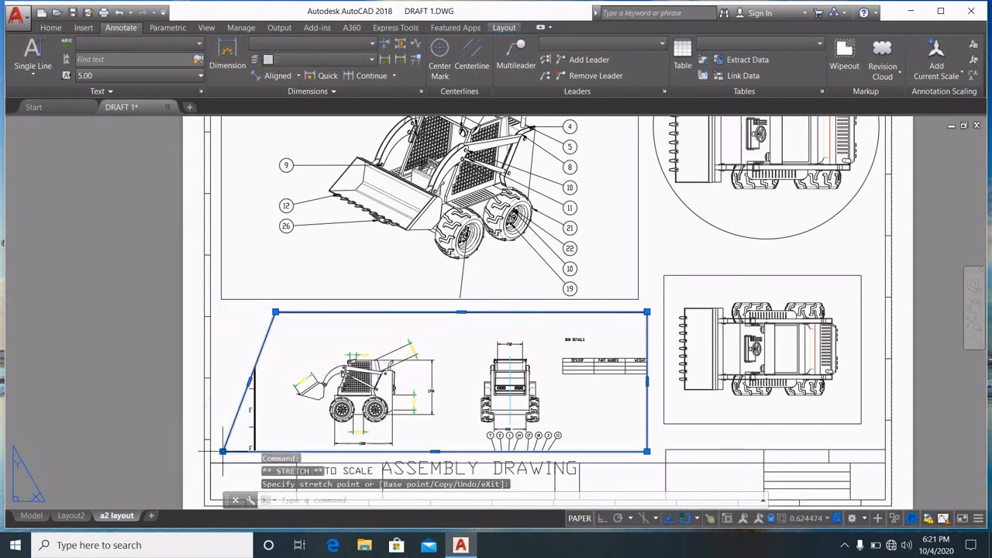
click(223, 451)
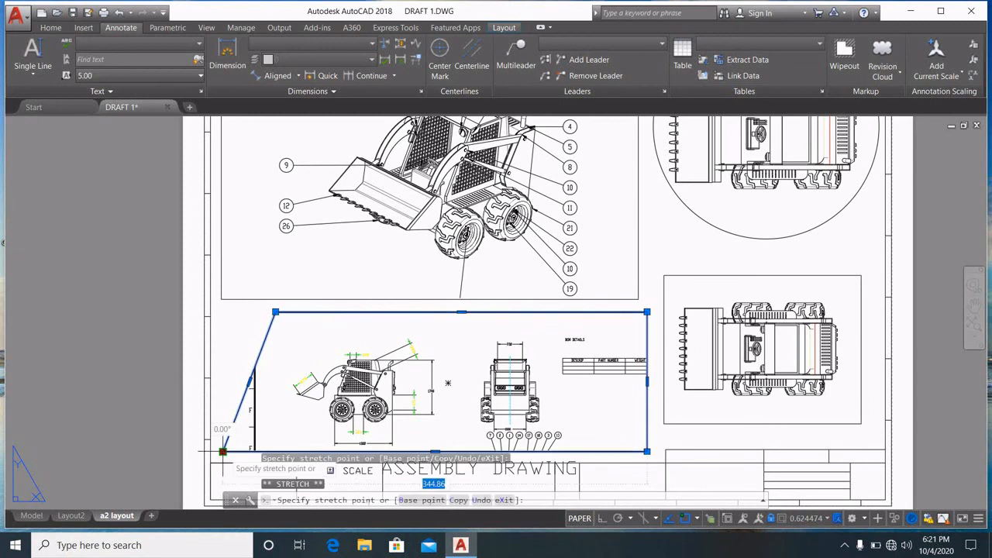
click(274, 443)
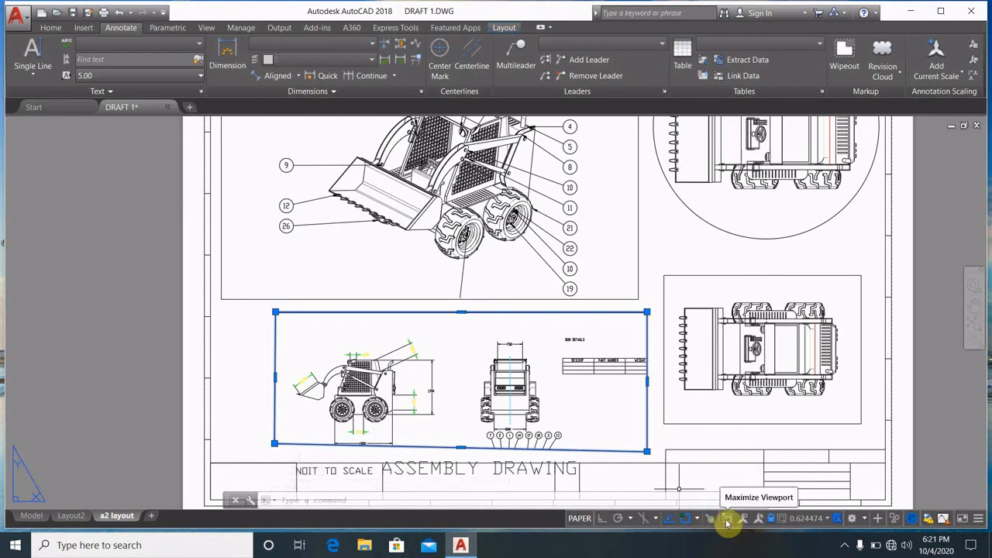
Step: Turn on ortho mode and stretch the wide viewport's left corners slightly outward, giving a top edge about 318 and a left edge about 105 long
click(604, 519)
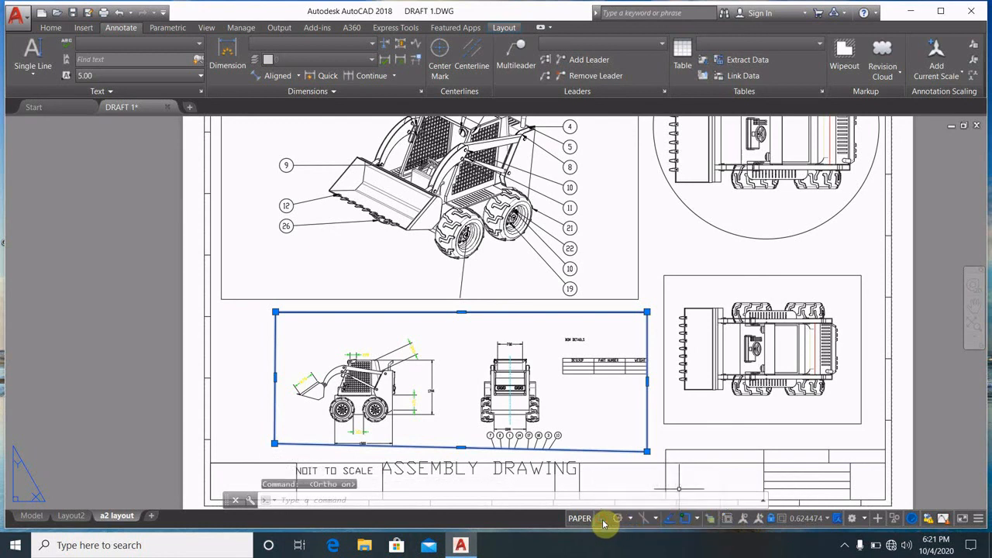
click(275, 312)
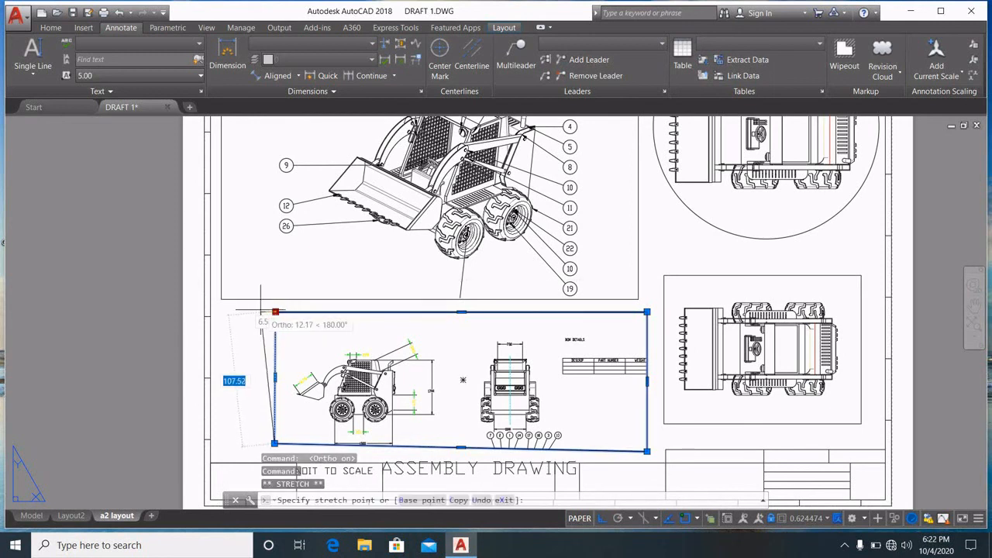
click(260, 312)
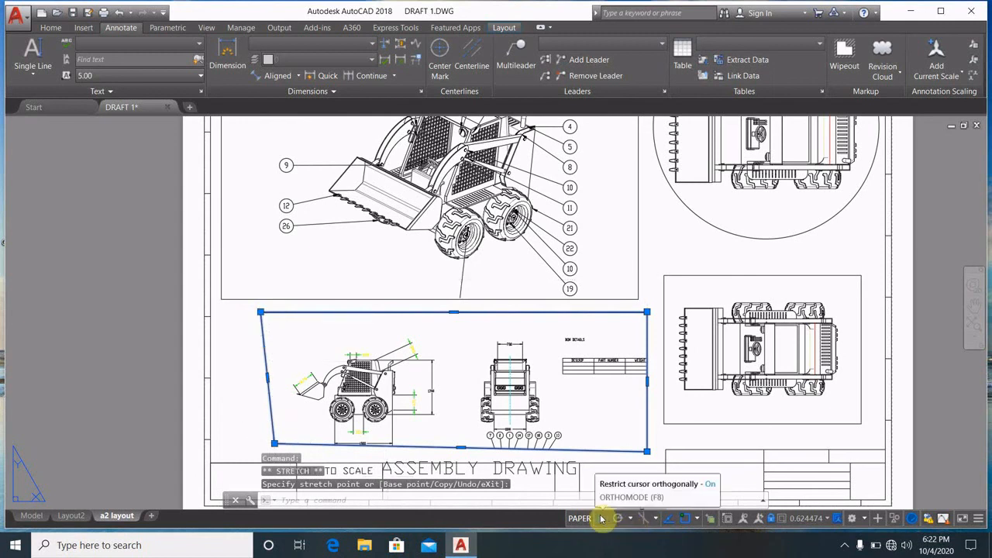
click(259, 444)
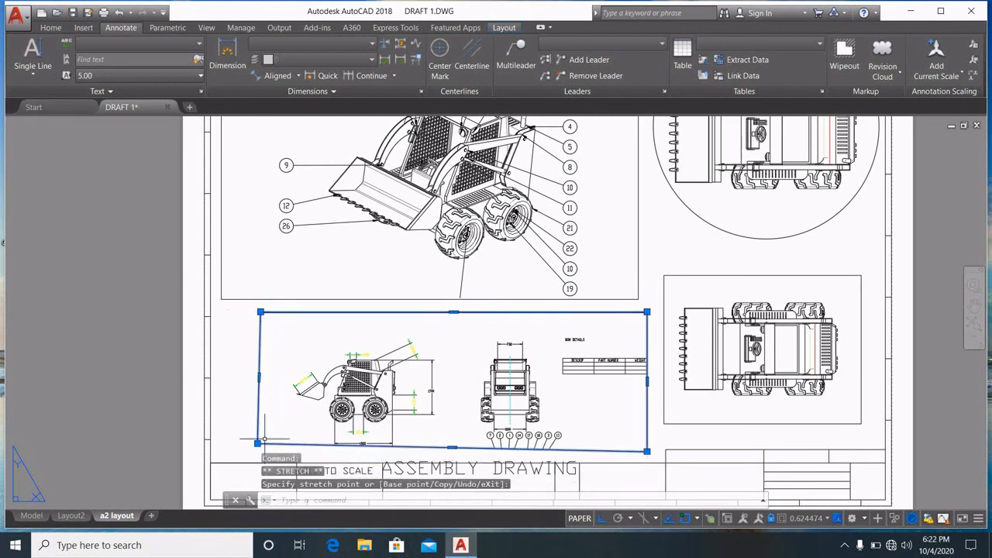
click(254, 314)
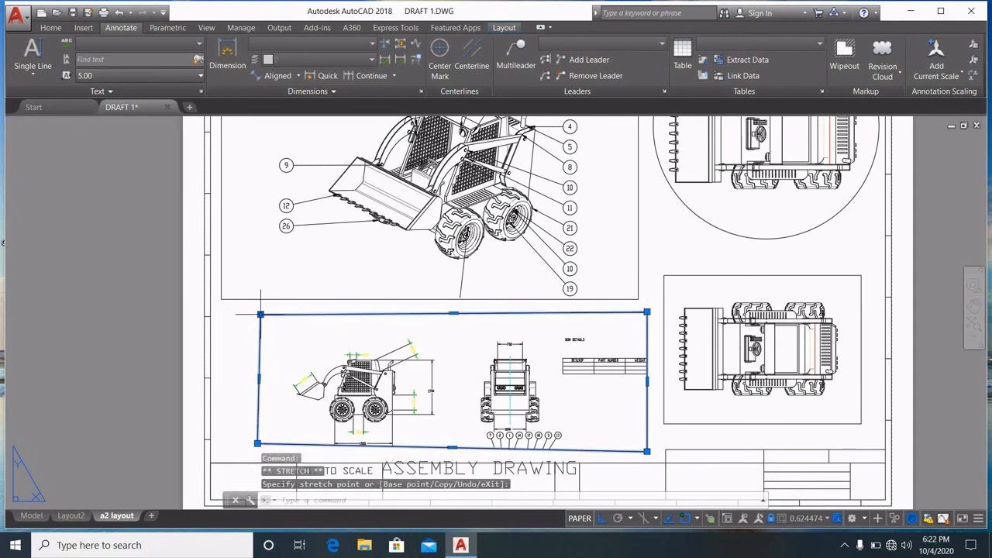
mouse_move(256, 314)
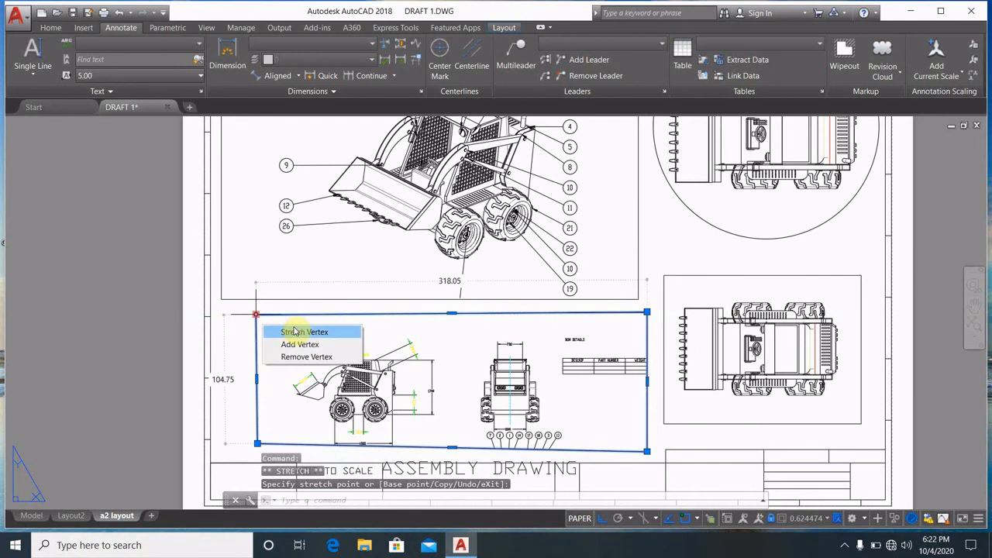
key(Escape)
key(Escape)
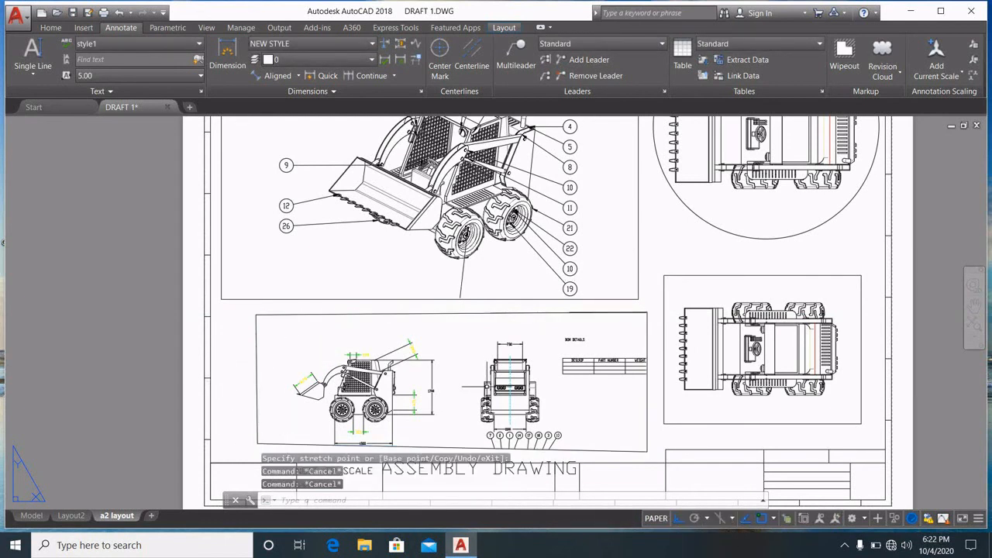
scroll(465, 392, up, 3)
scroll(454, 403, down, 5)
scroll(438, 403, up, 2)
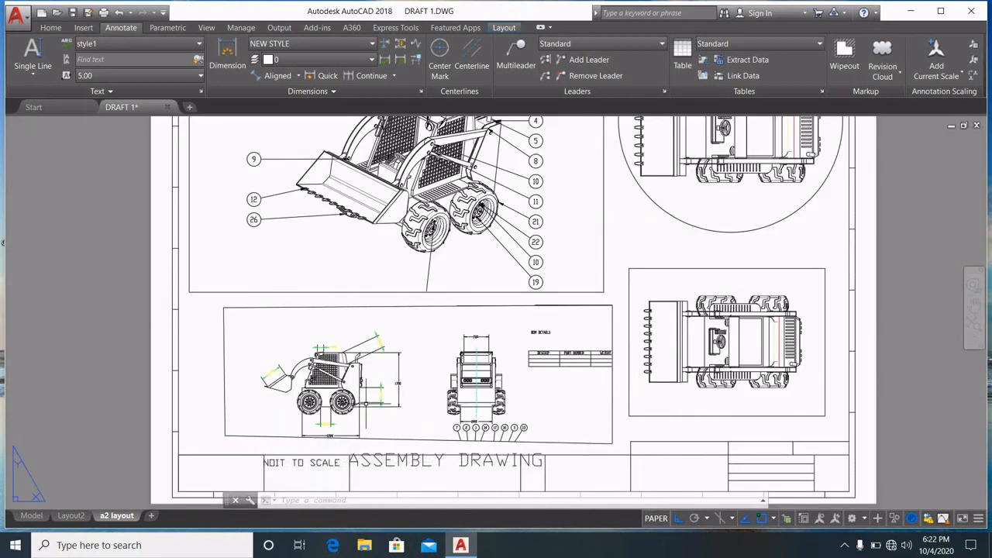
click(646, 268)
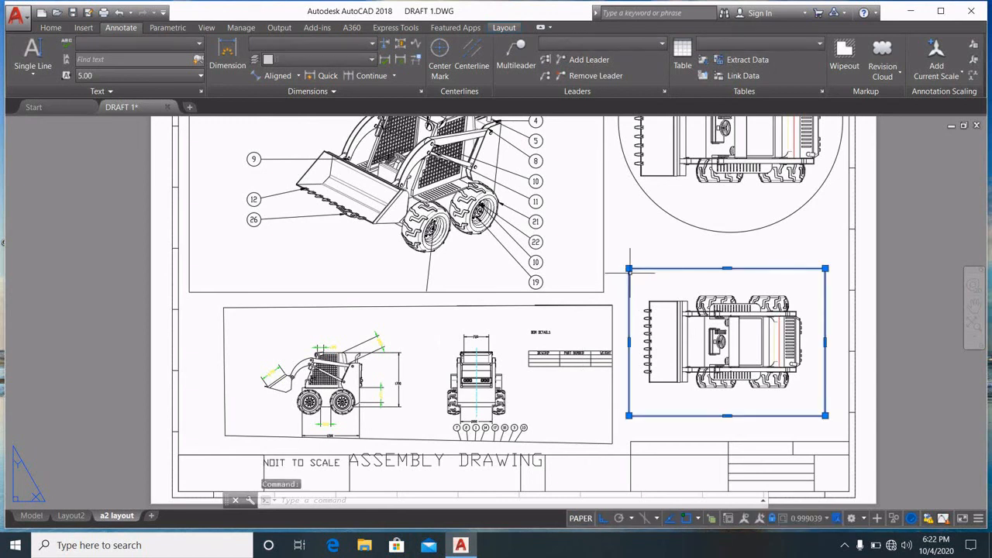
click(629, 269)
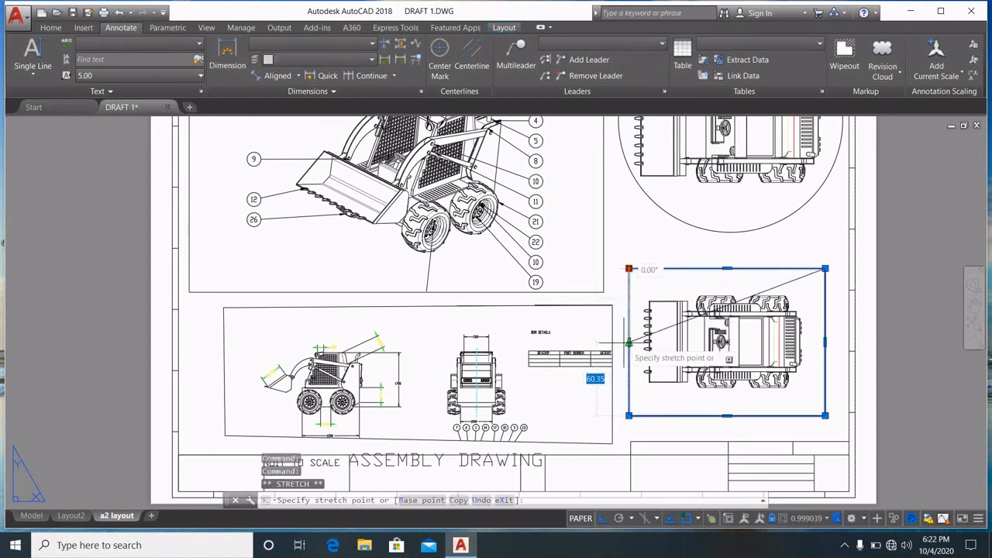
key(Escape)
key(Escape)
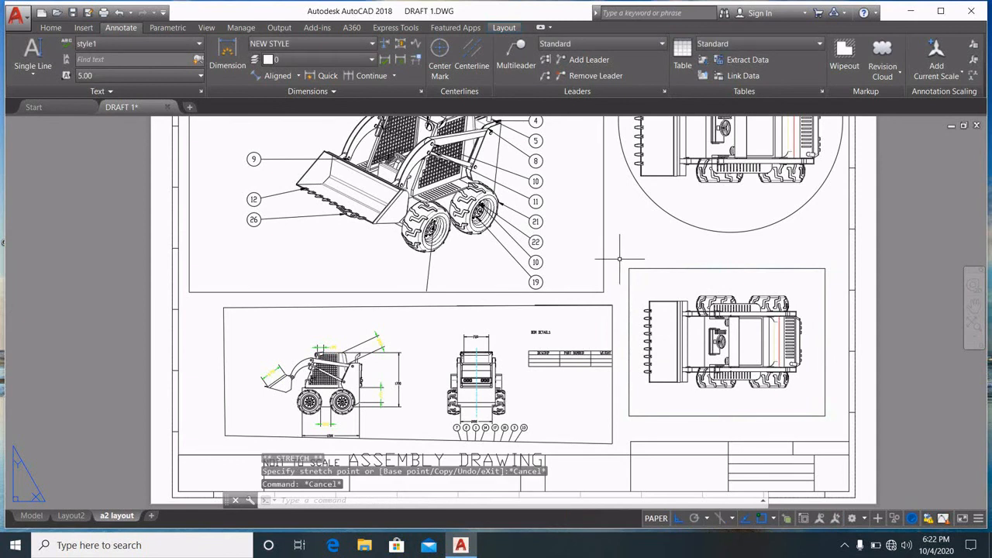
Step: Stretch the left edge of the rectangular top-view viewport slightly outward, keeping its corners square
click(642, 269)
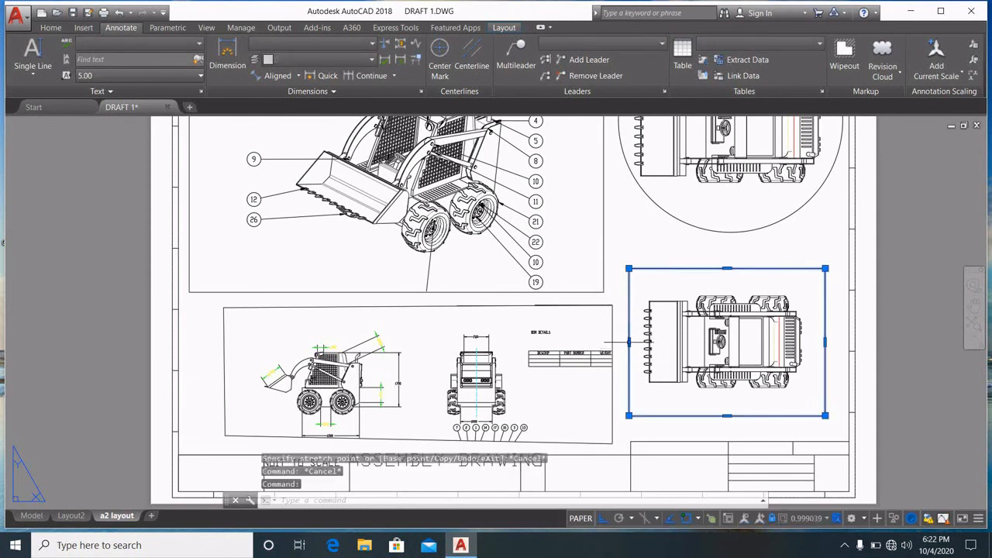
click(629, 342)
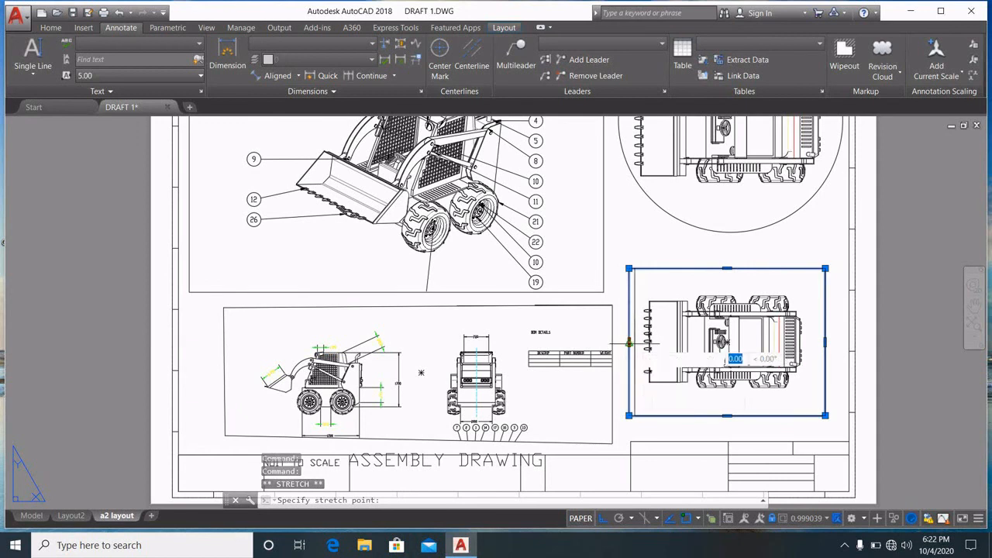
click(622, 342)
mouse_move(622, 344)
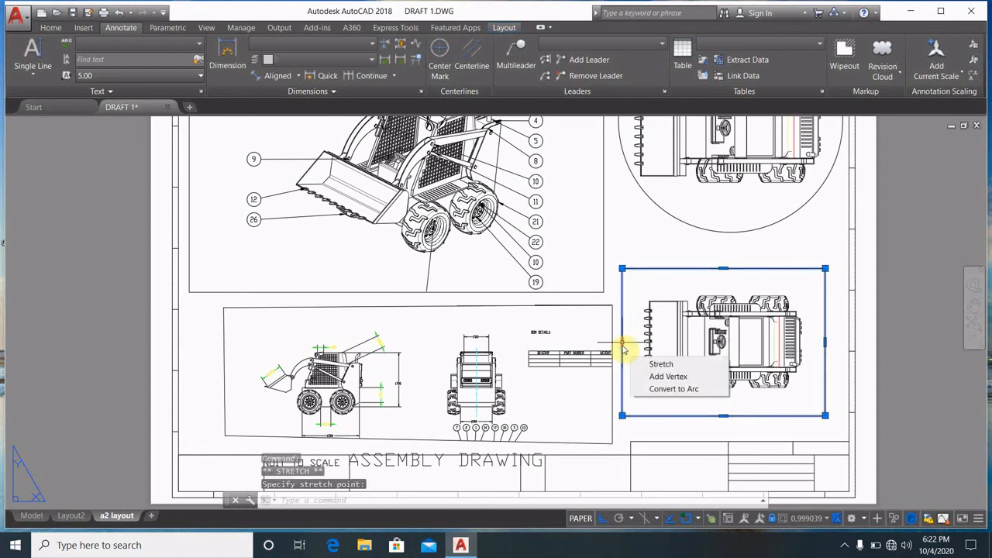
key(Escape)
Step: Review the whole sheet, compare it with the original loader views in model space, and return to the a2 layout
scroll(470, 259, down, 5)
middle_drag(486, 270, 526, 298)
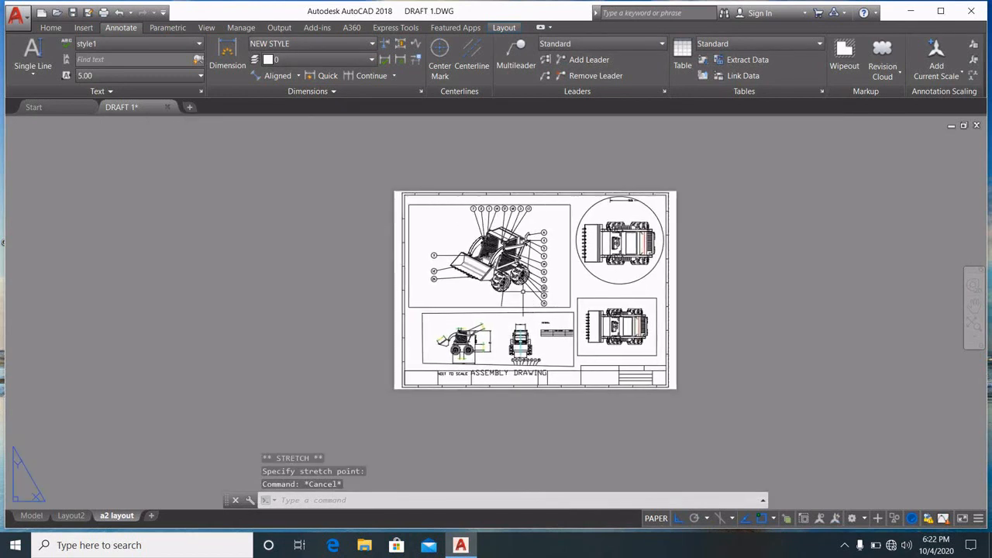
scroll(525, 295, up, 4)
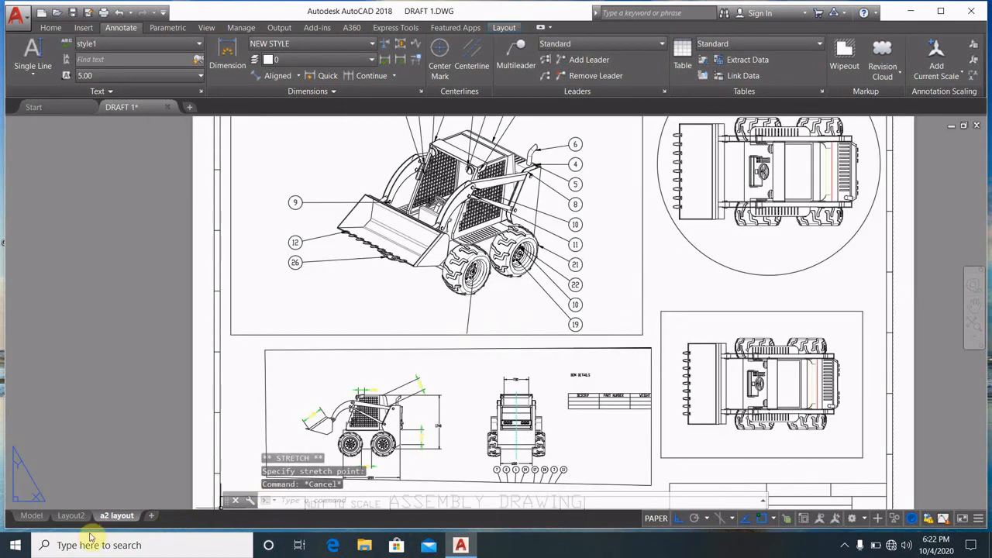
click(31, 516)
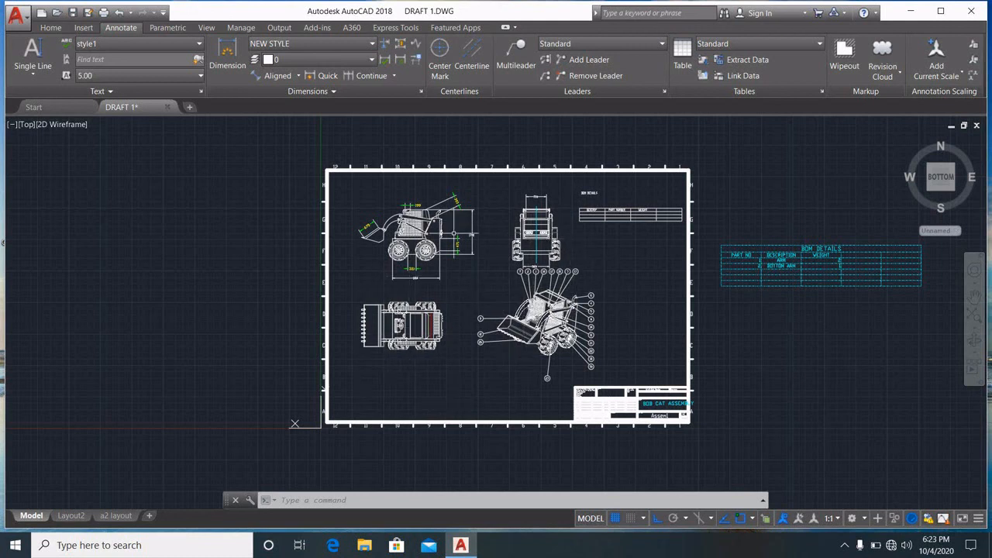
scroll(455, 233, up, 2)
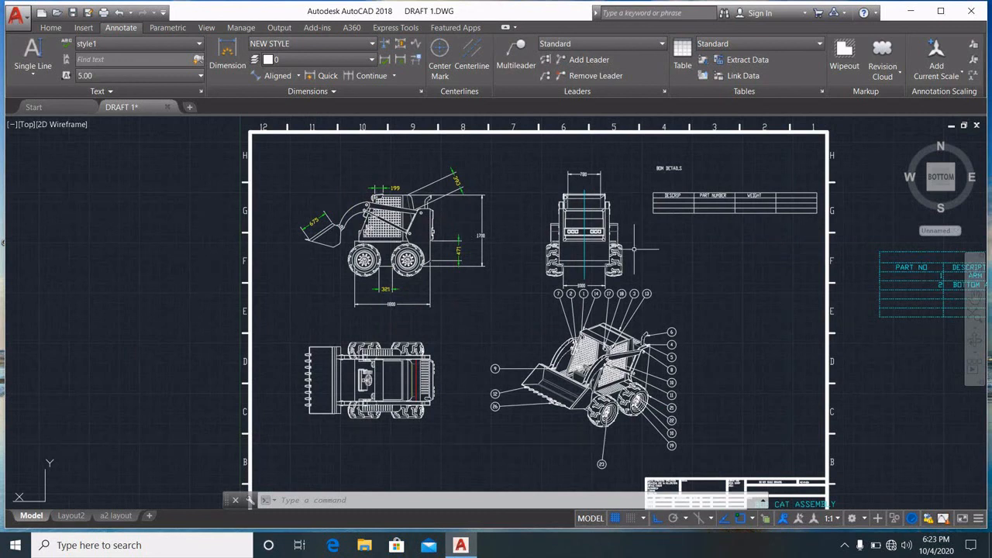
click(116, 516)
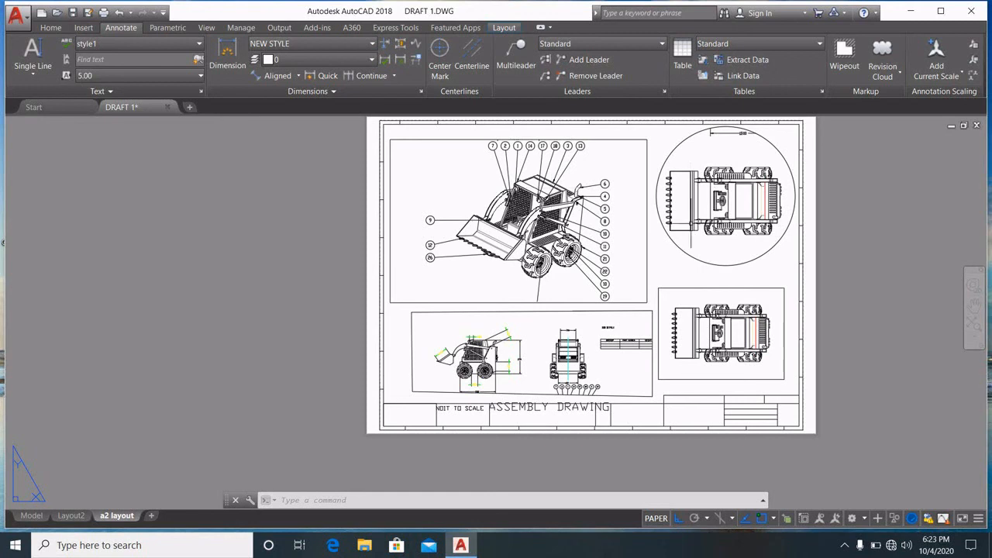
Step: Add the single-line text "A 2 SHEET" at height 5 in the title block cell below the rectangular top-view viewport
scroll(685, 408, up, 2)
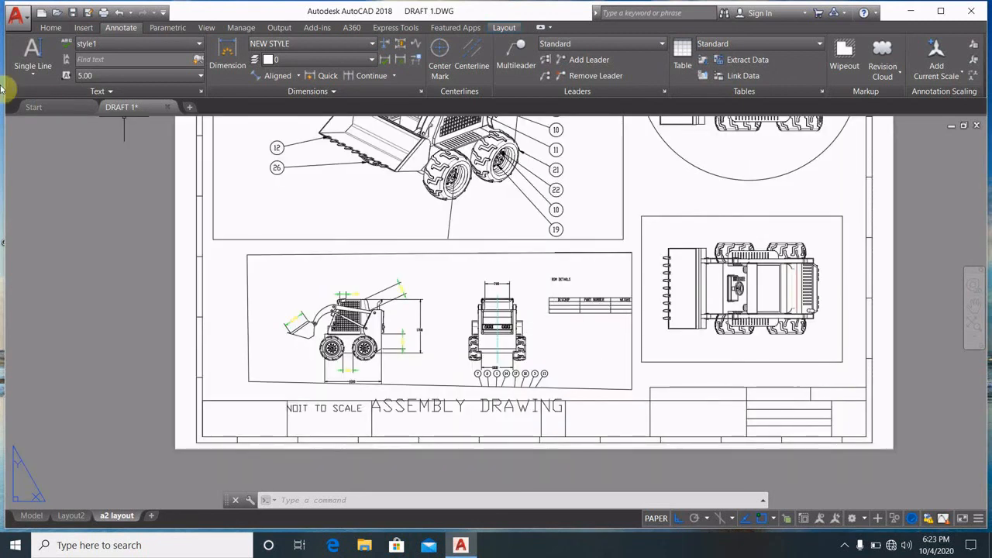
click(32, 72)
click(29, 118)
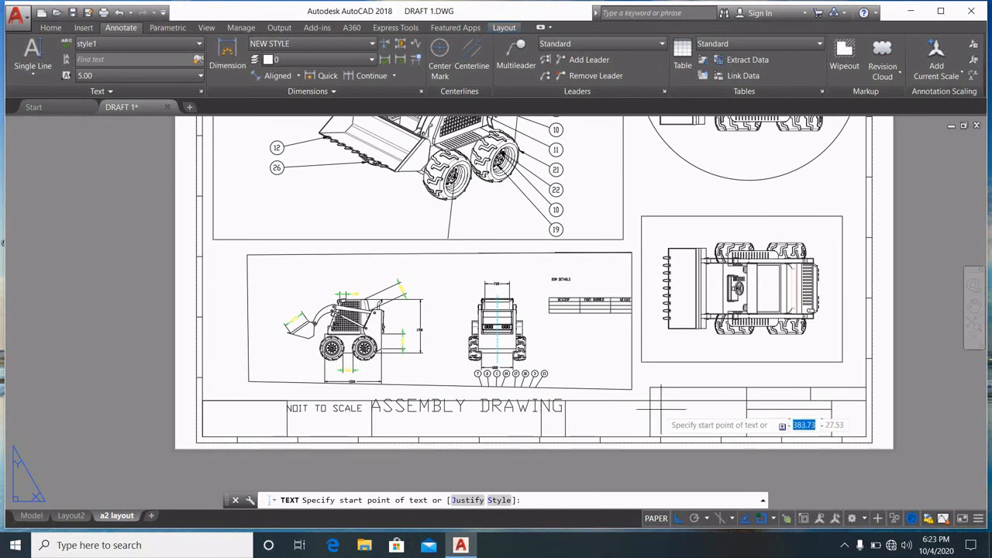
click(660, 442)
text(5)
key(Return)
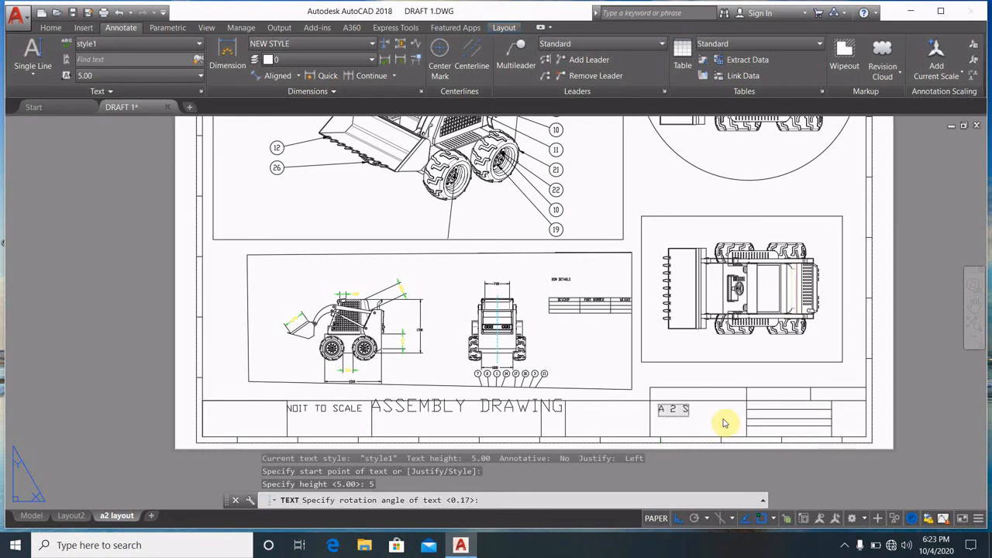
key(Return)
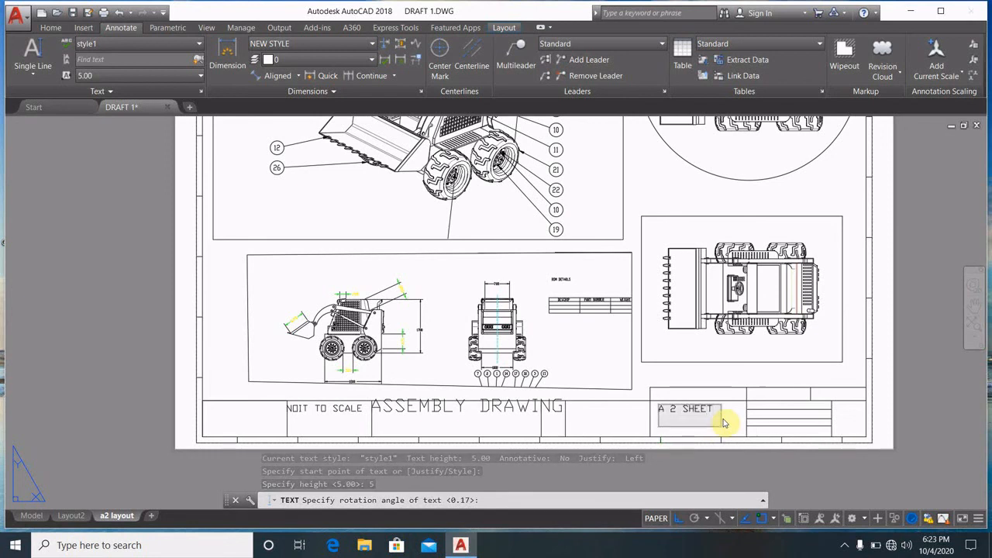
click(229, 254)
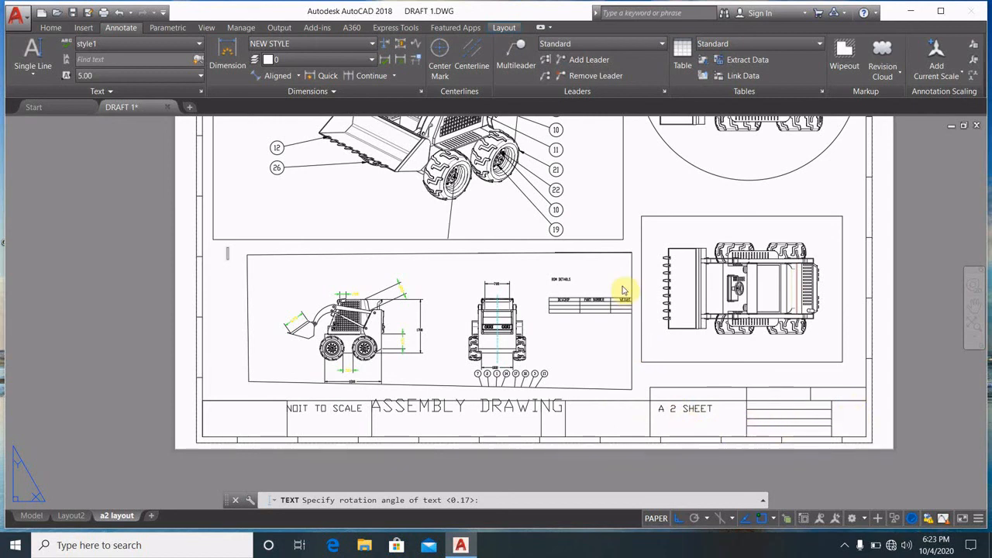
Step: End the text command and save the drawing under its existing name
scroll(523, 273, down, 6)
scroll(521, 273, up, 6)
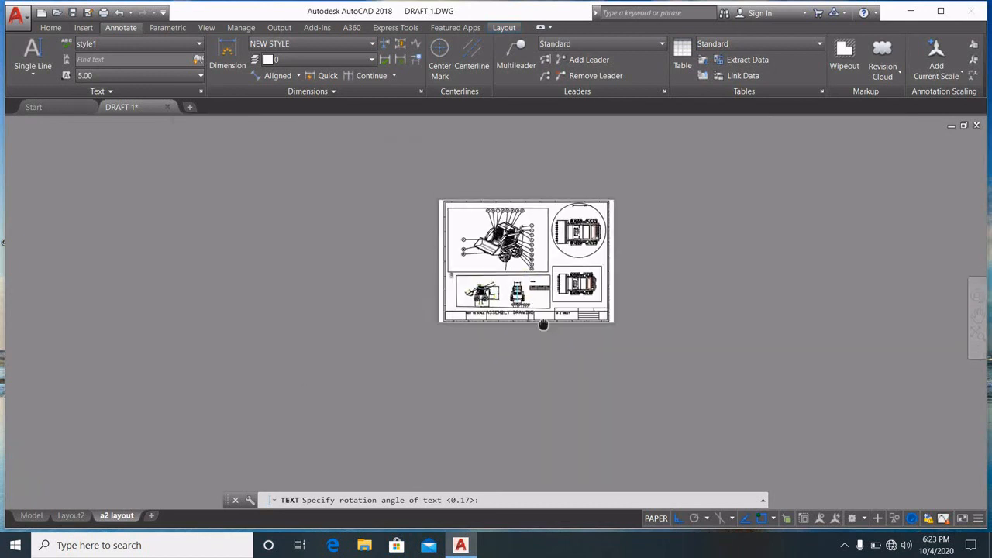
middle_drag(538, 310, 537, 330)
scroll(565, 252, up, 5)
scroll(565, 253, down, 5)
scroll(566, 241, up, 3)
scroll(567, 234, down, 3)
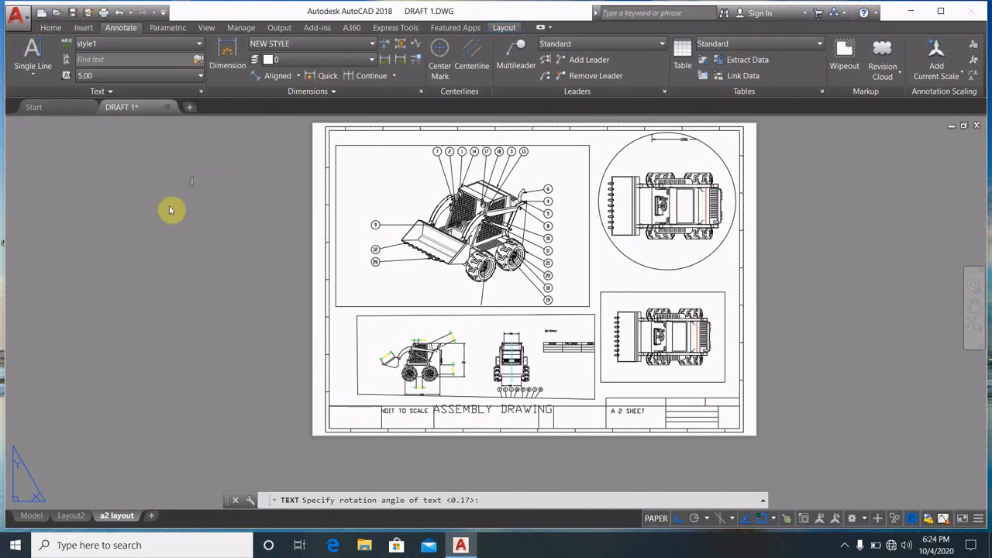
key(Escape)
key(Escape)
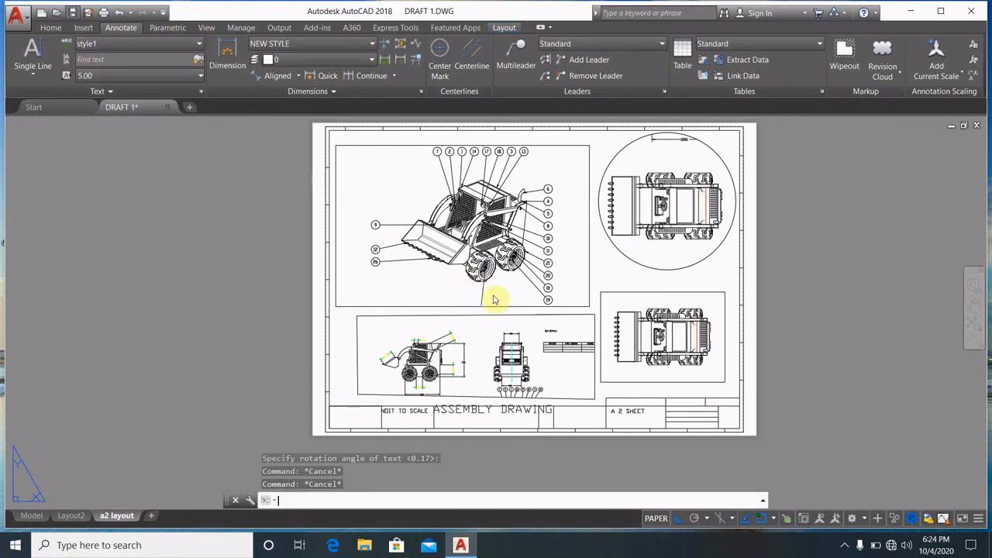
click(74, 17)
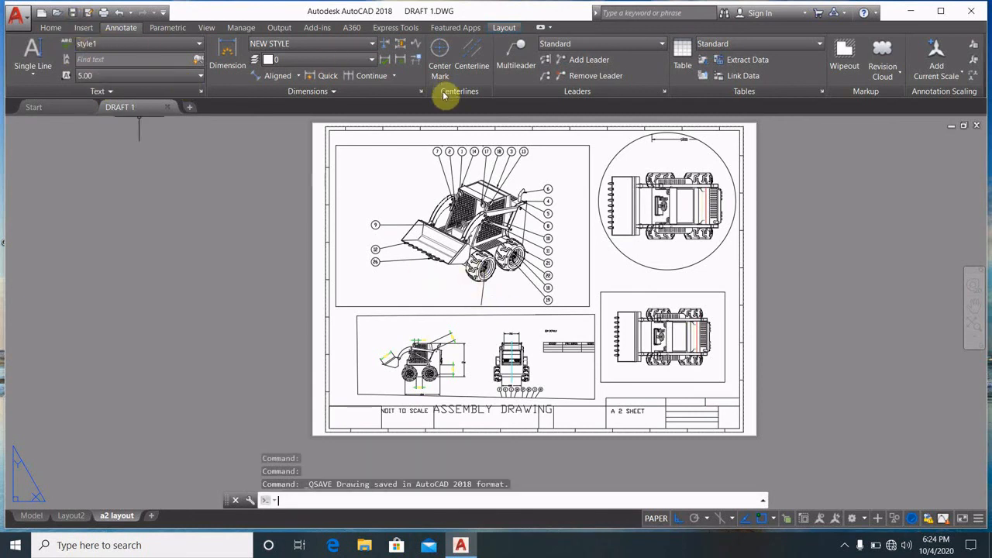
Step: Examine the file types offered for saving a copy of the drawing and close the Save Drawing As dialog without saving
click(87, 13)
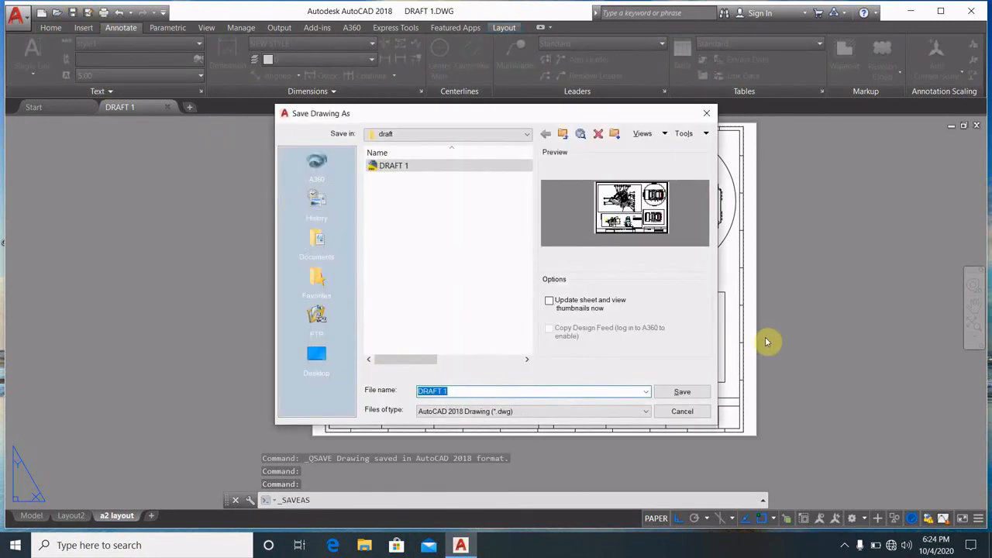
click(646, 411)
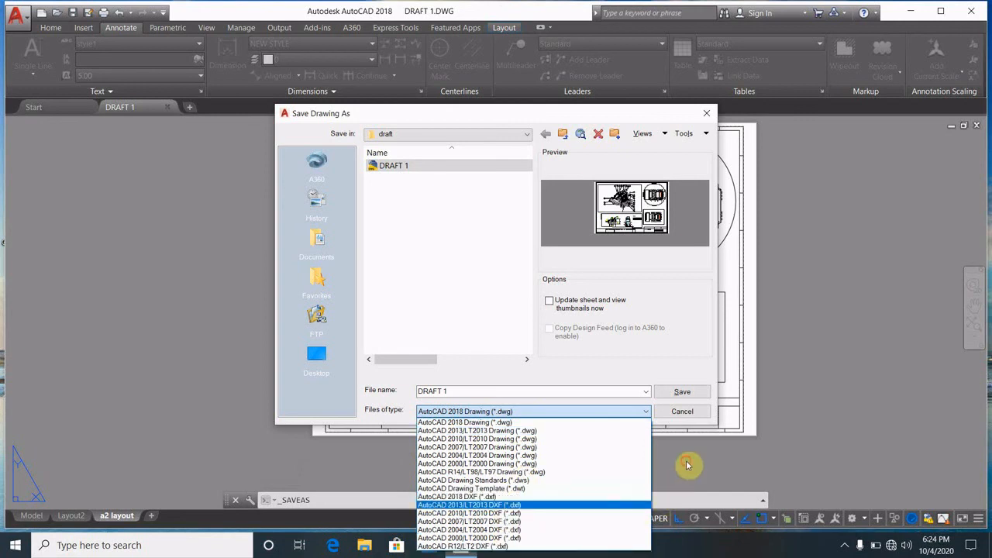
click(688, 465)
click(683, 412)
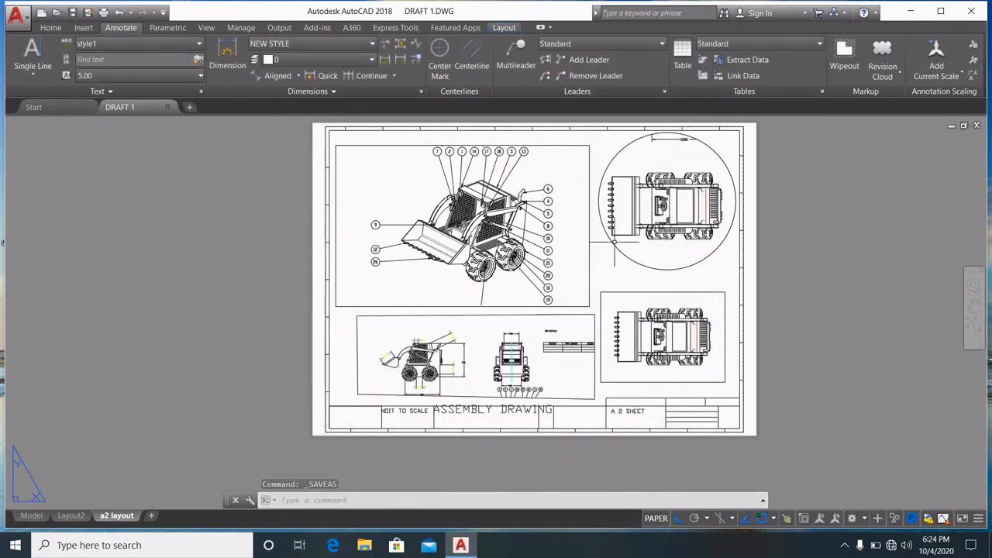
scroll(475, 232, up, 5)
scroll(475, 232, down, 5)
middle_drag(487, 249, 527, 273)
scroll(582, 256, up, 3)
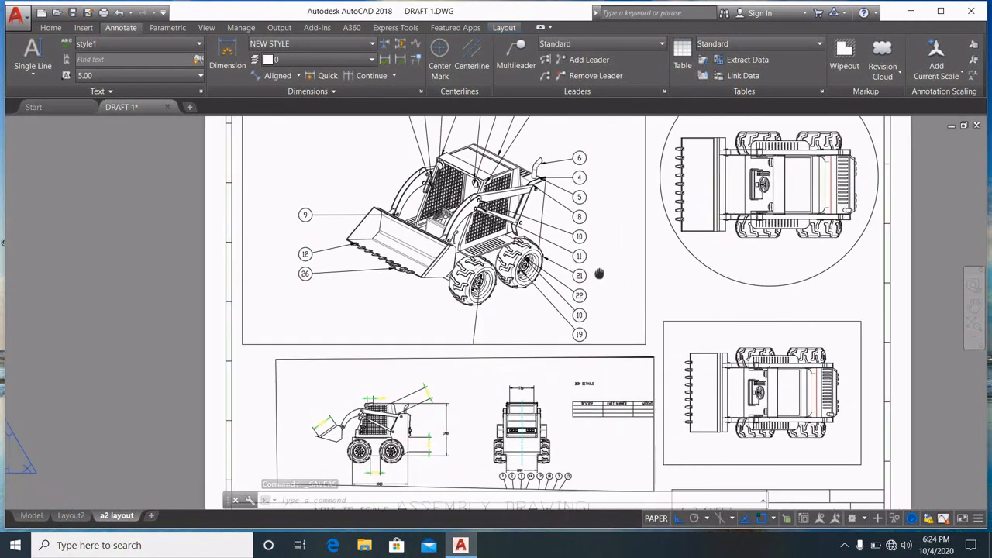
scroll(525, 366, down, 3)
middle_drag(528, 361, 522, 347)
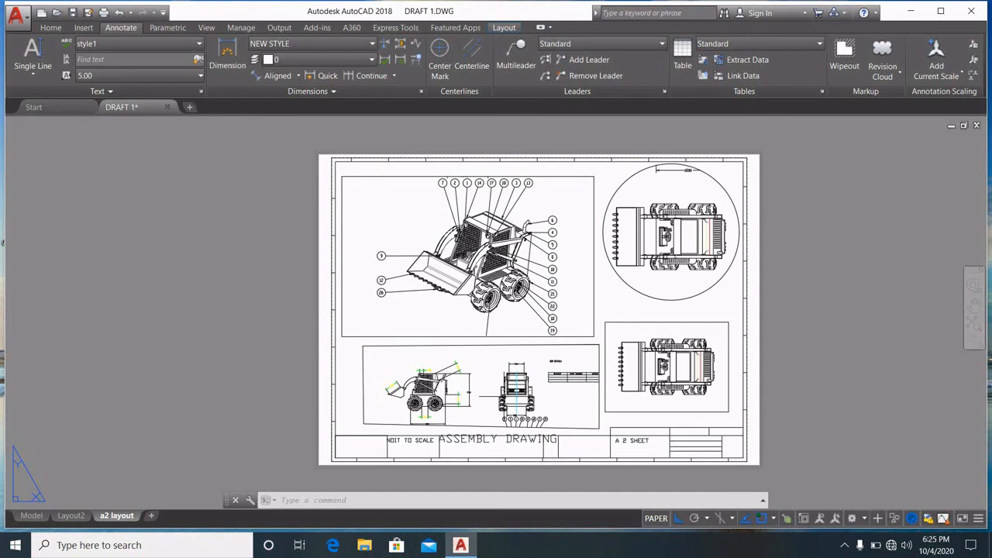
click(847, 545)
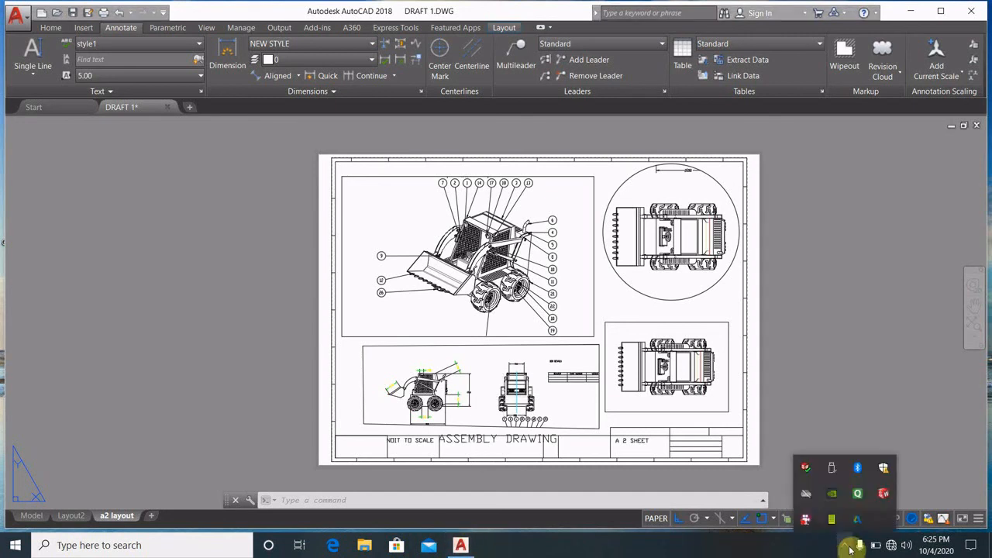